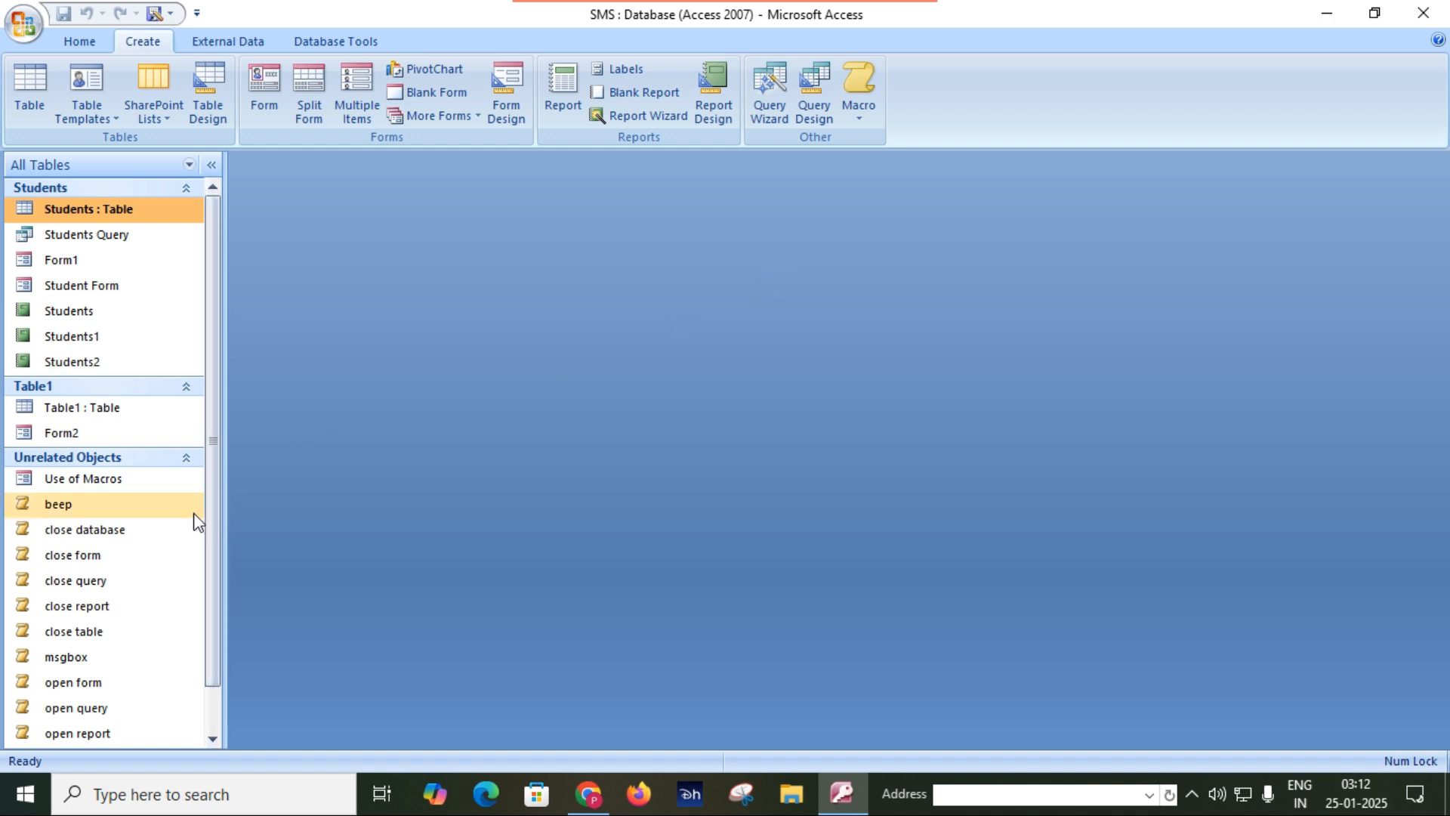
Open the Use of Macros form and test its beep and msgbox buttons, dismissing the message box.
double_click(96, 482)
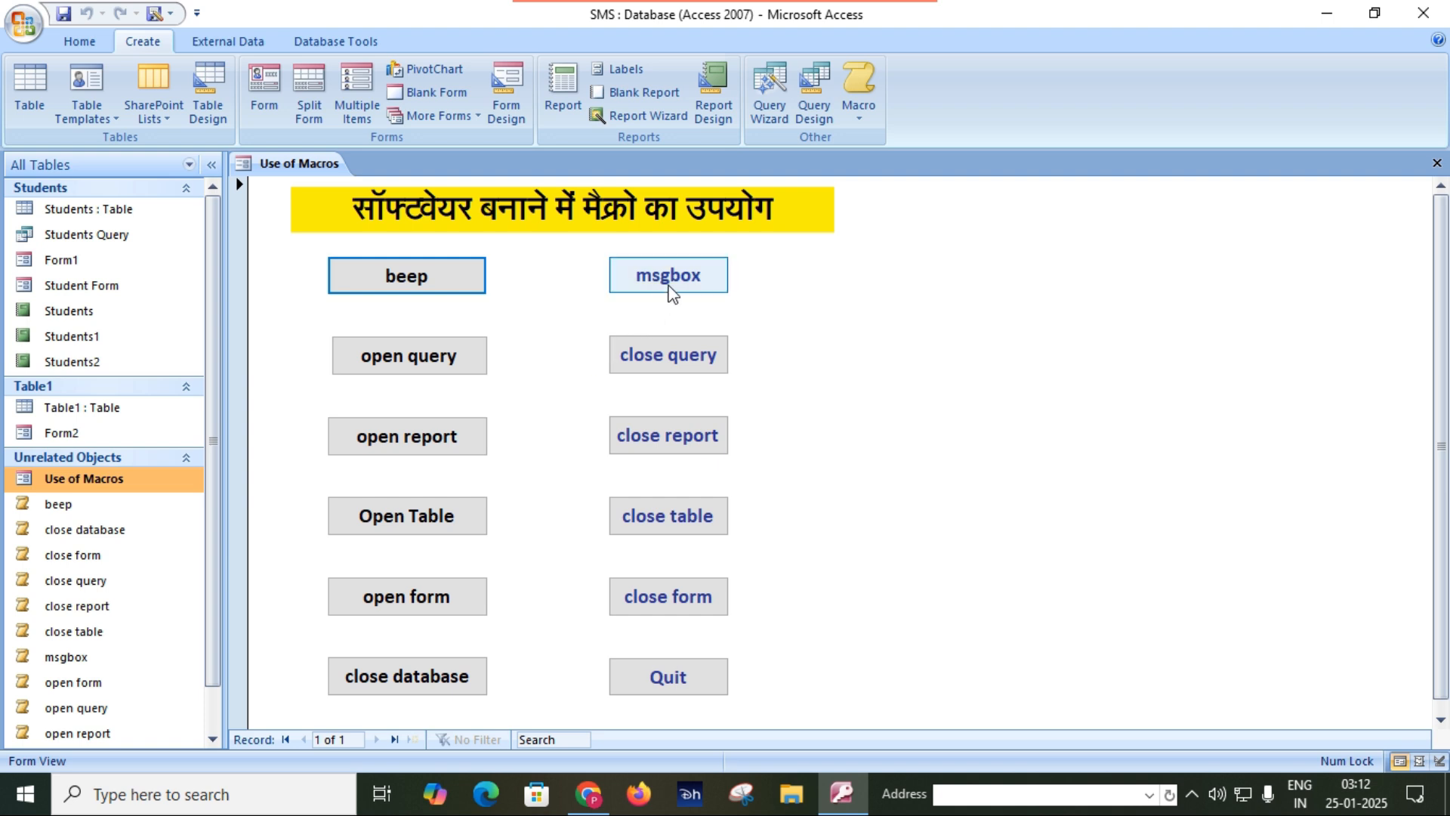
click(406, 285)
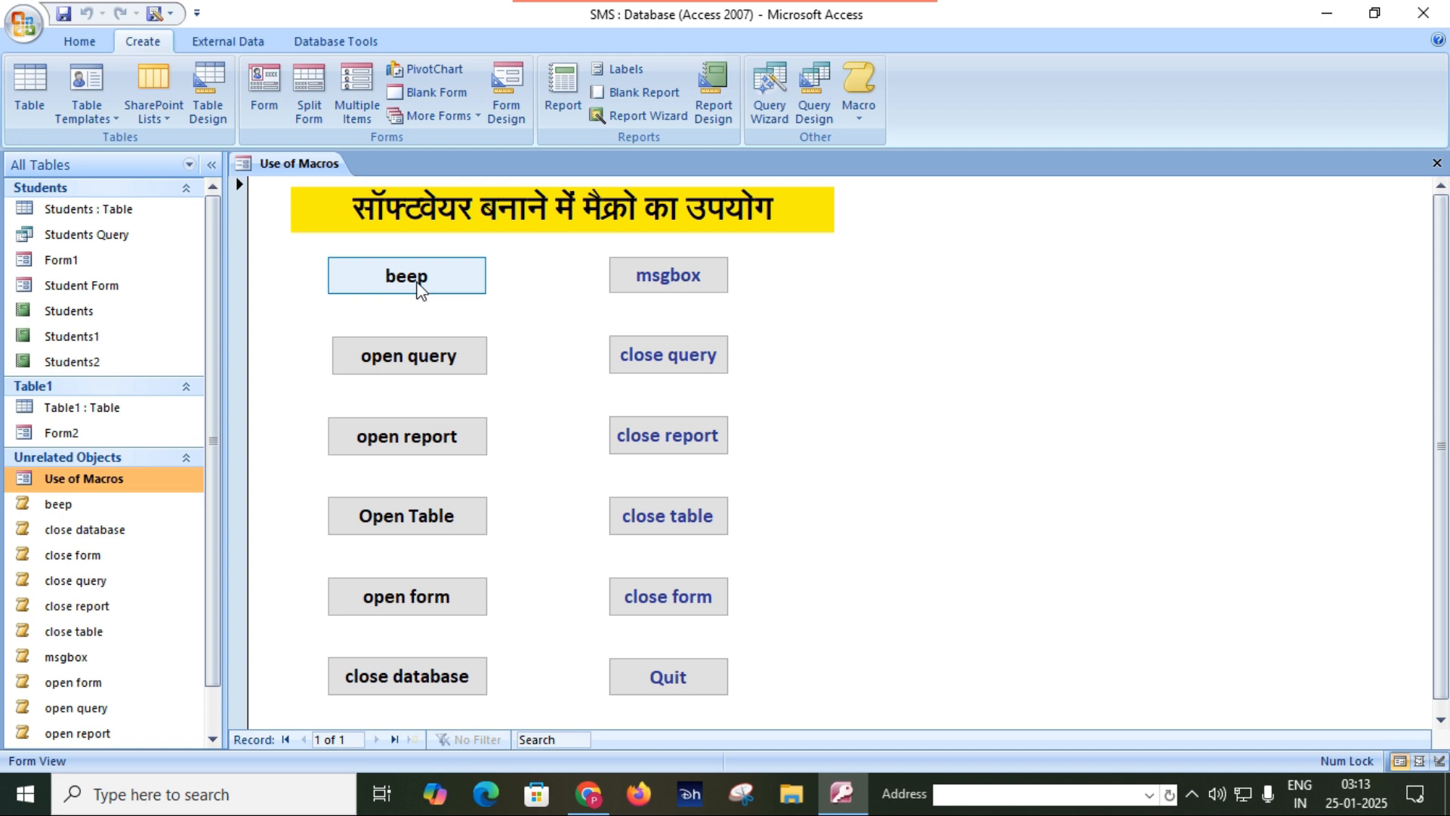
click(420, 289)
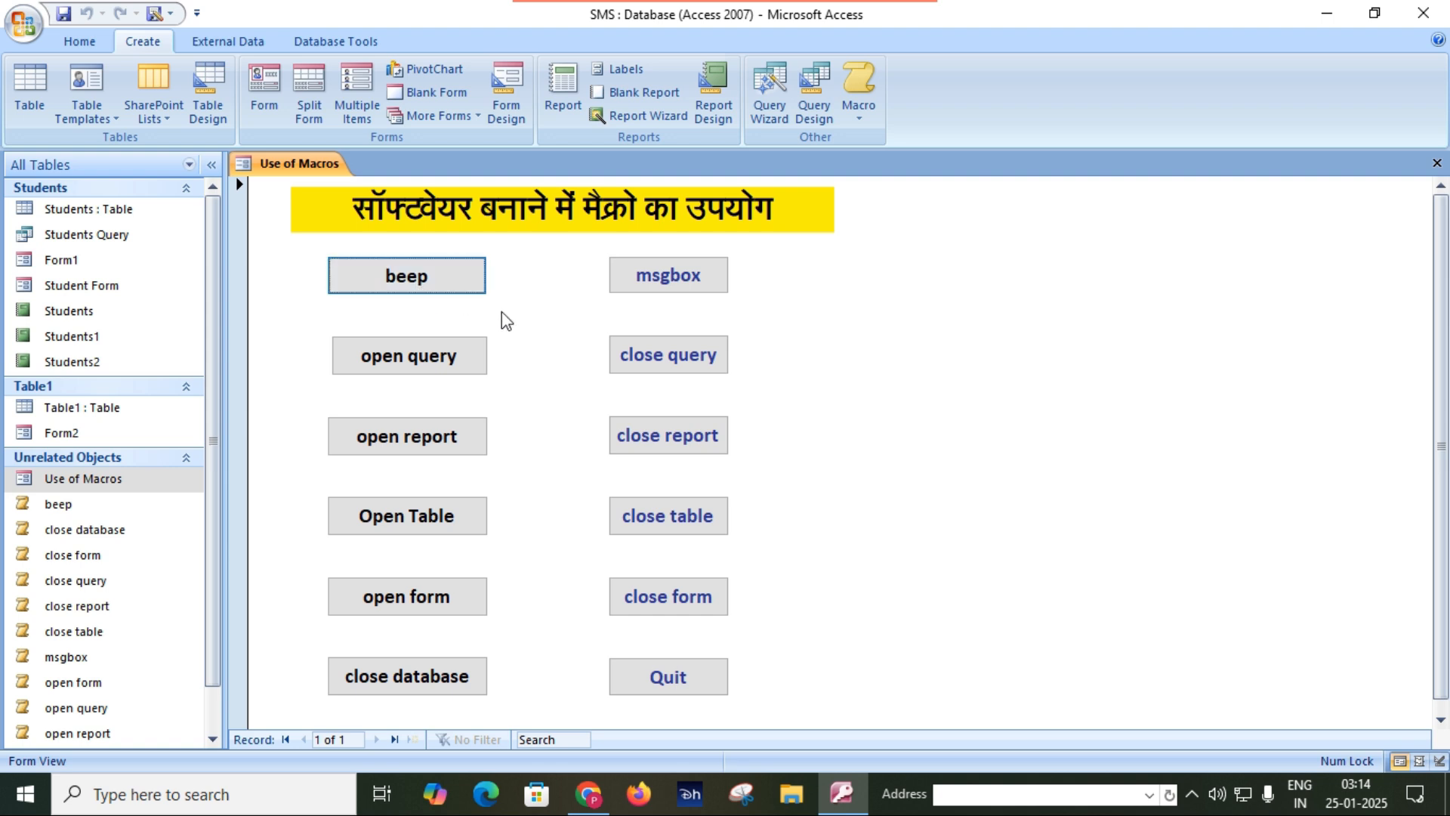
click(687, 285)
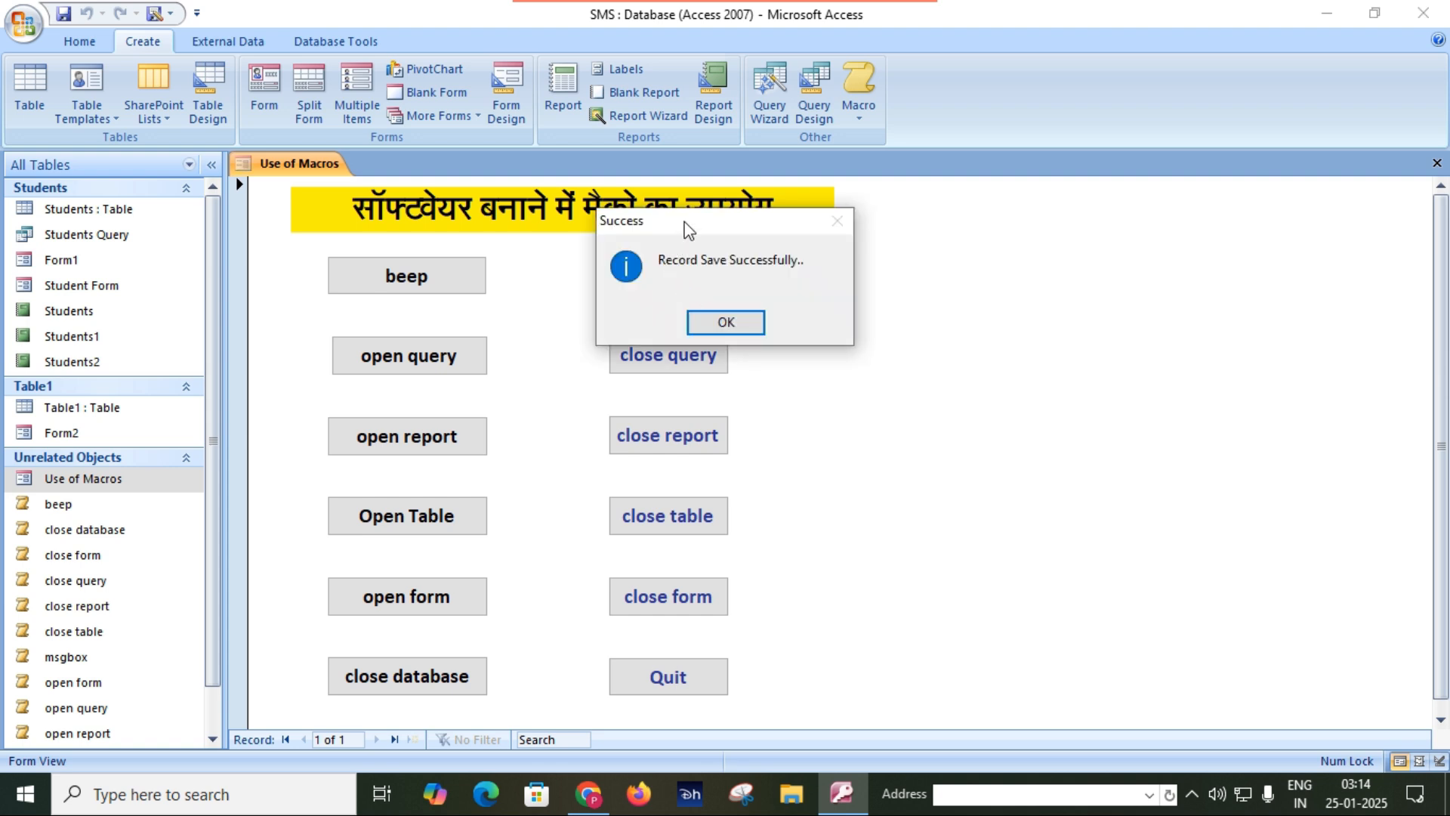
drag(687, 223, 847, 256)
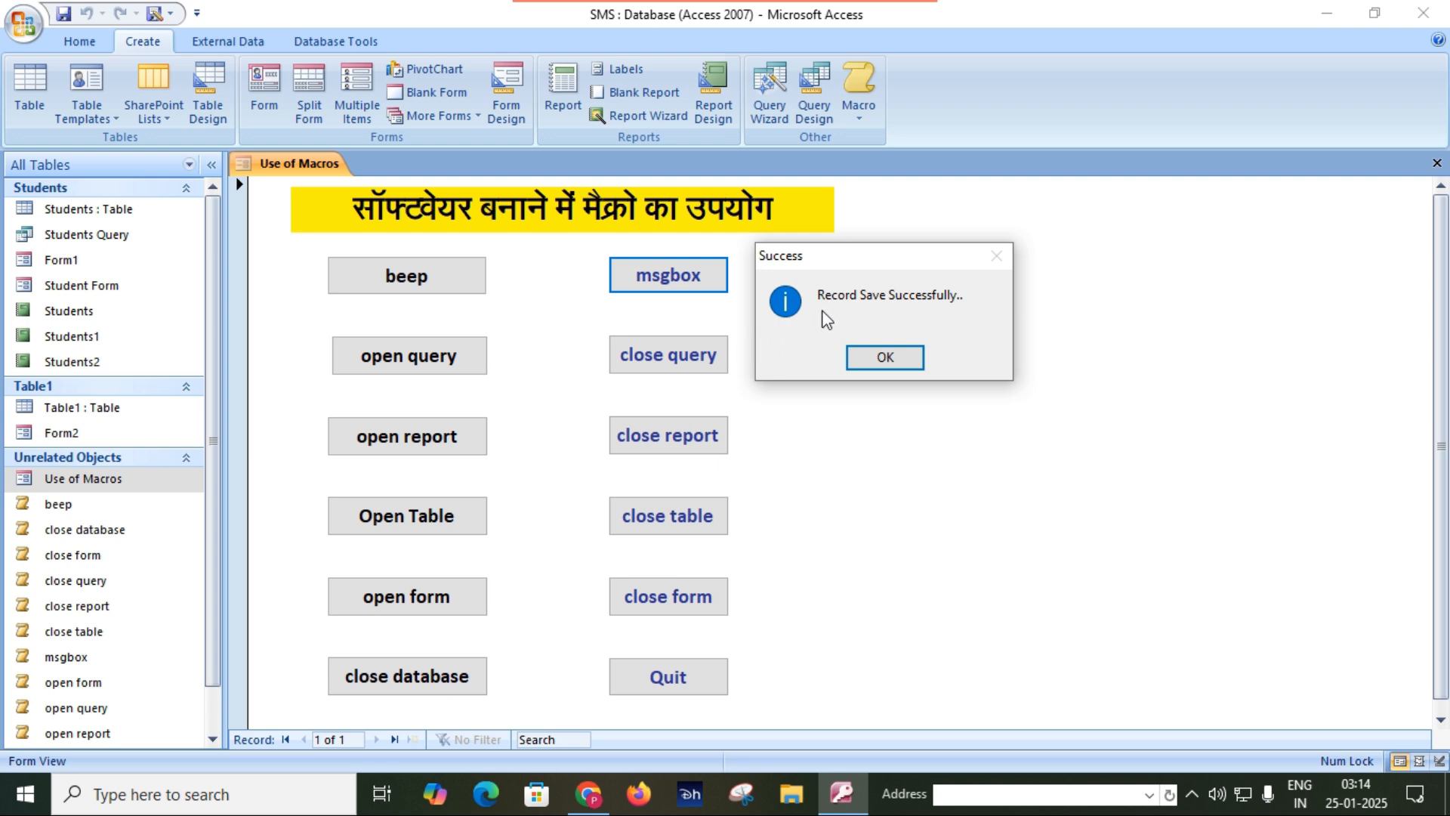
click(884, 359)
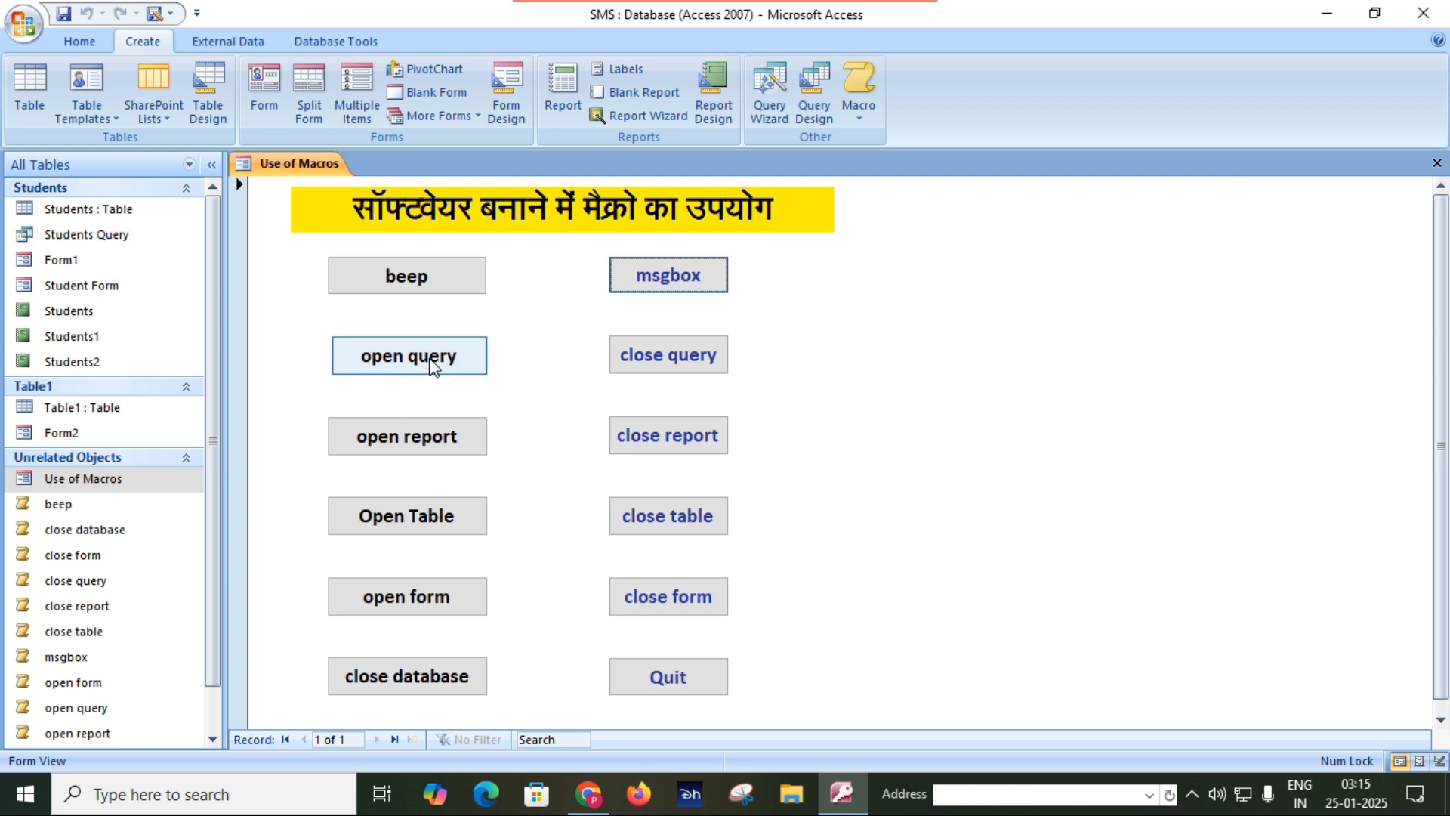
Test the form's open query button, inspect the query's print preview, and close it with the close query button.
click(433, 365)
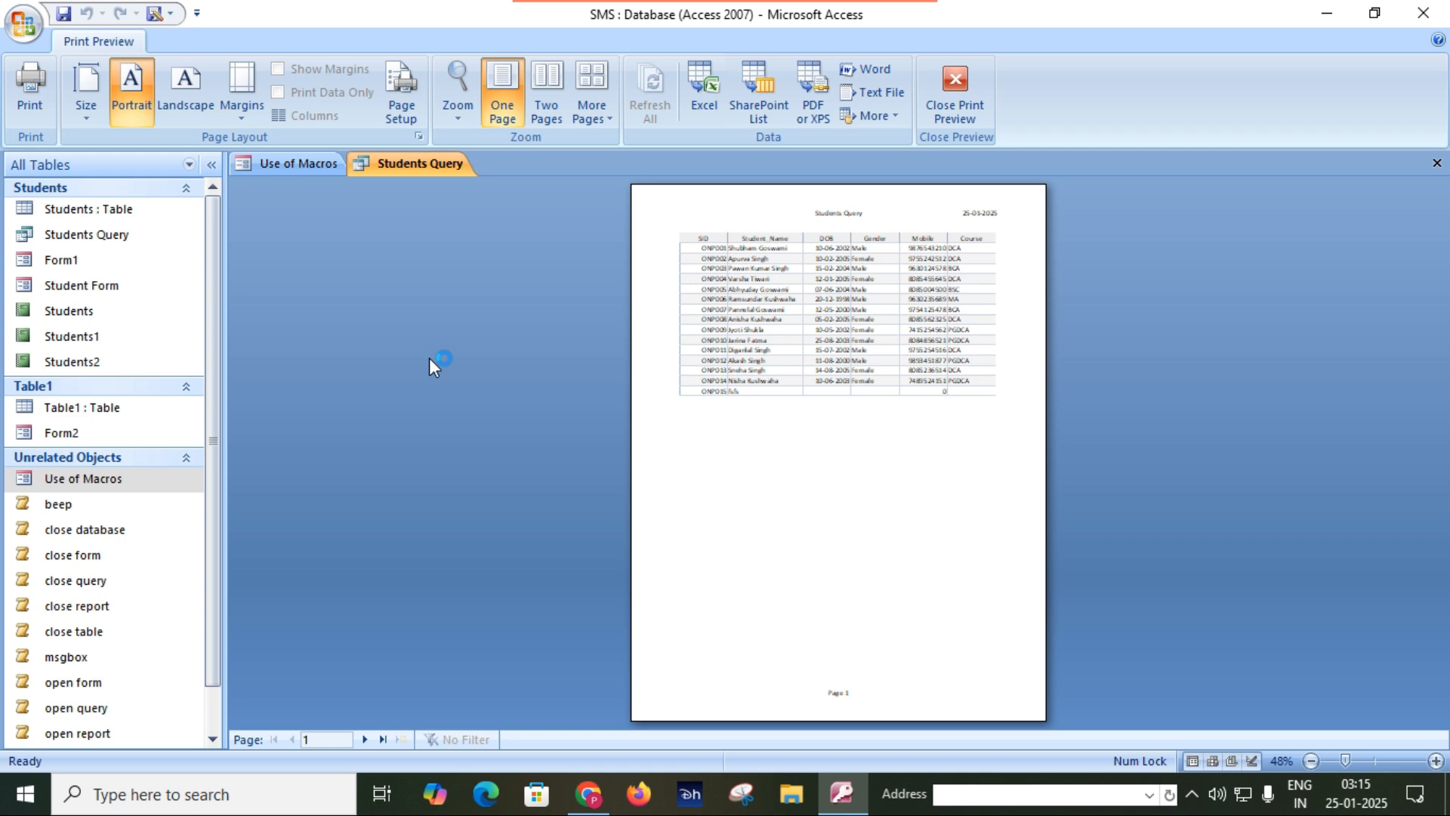
click(793, 417)
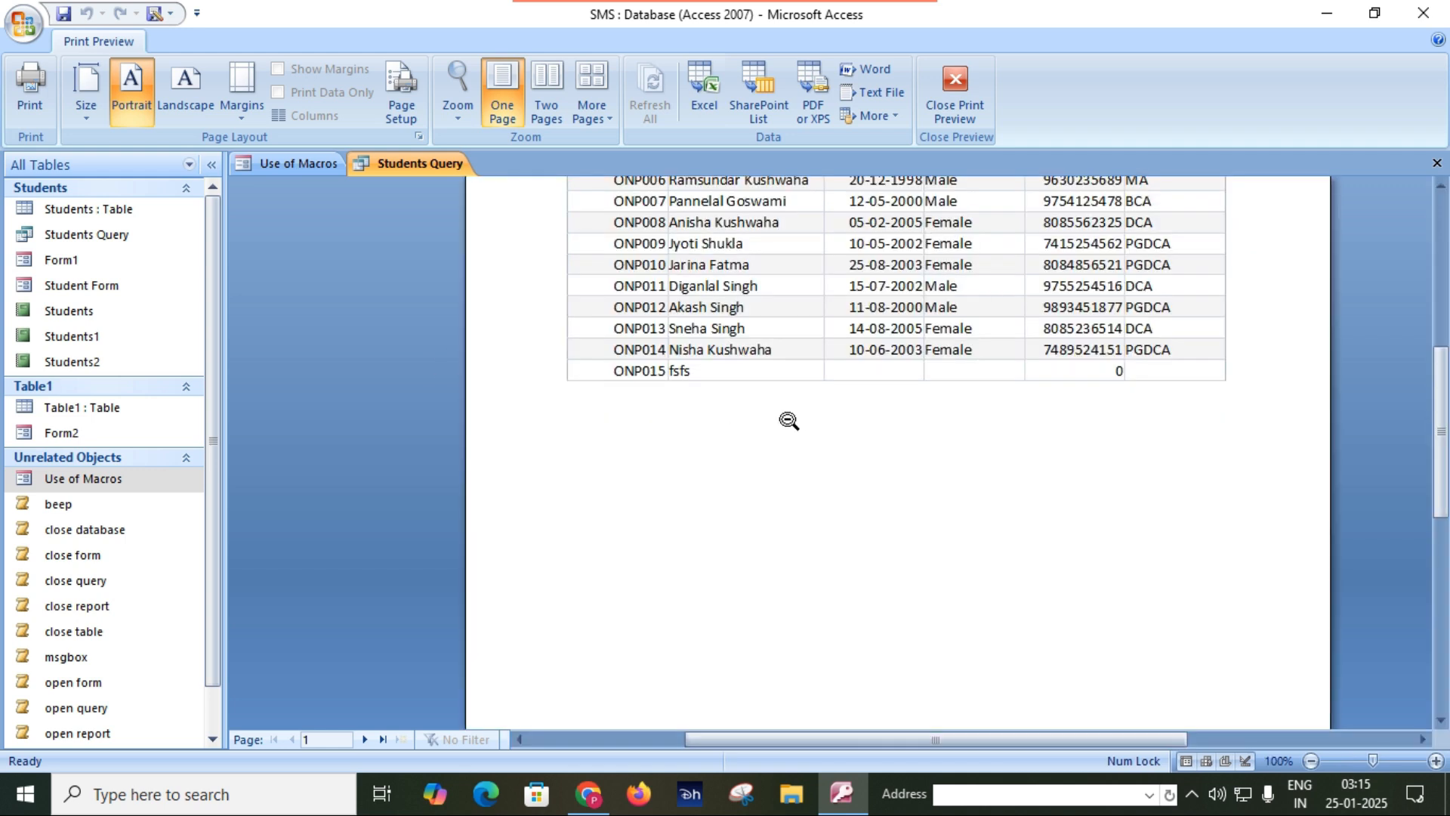
scroll(786, 419, up, 3)
click(783, 421)
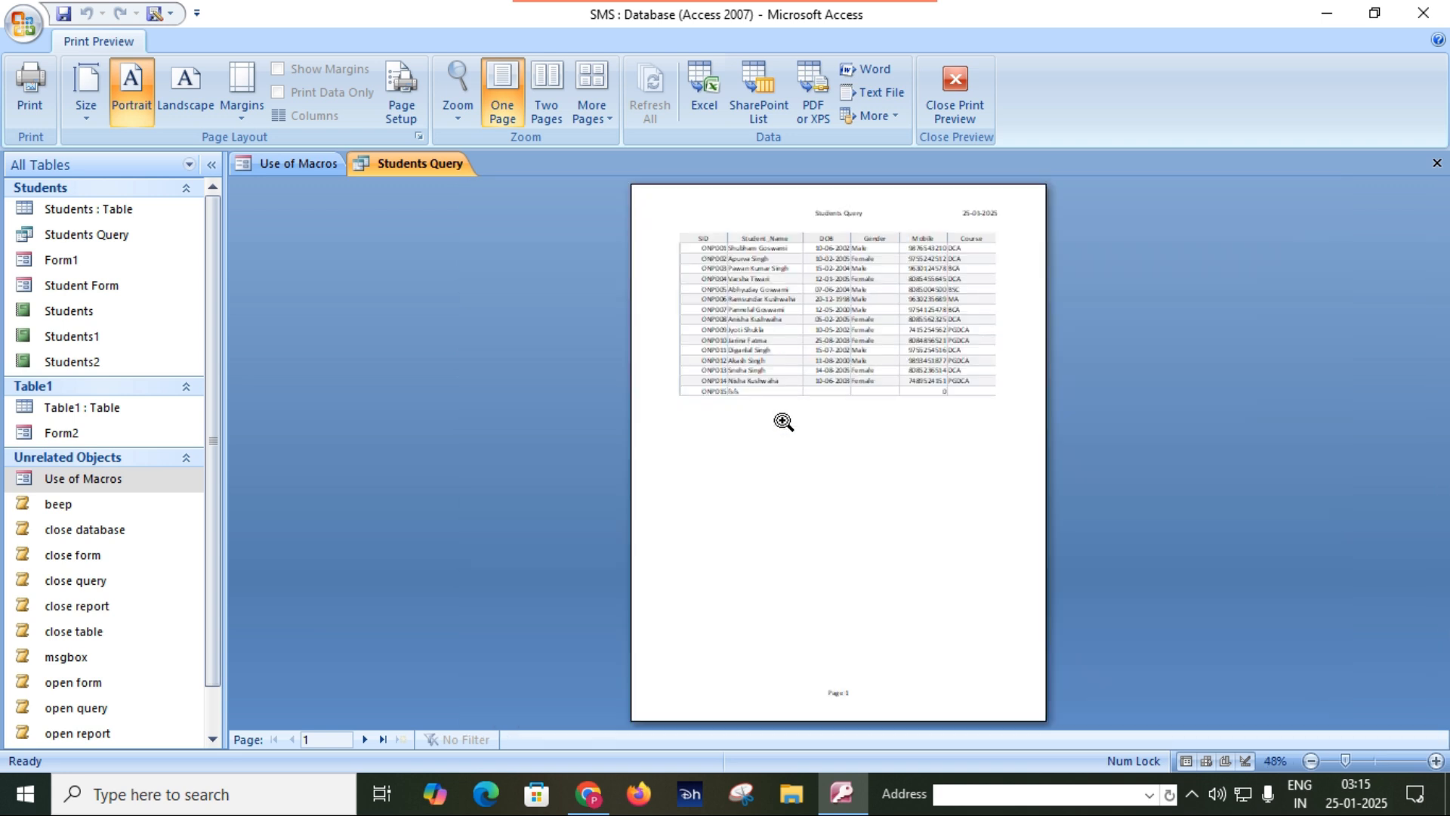
click(287, 164)
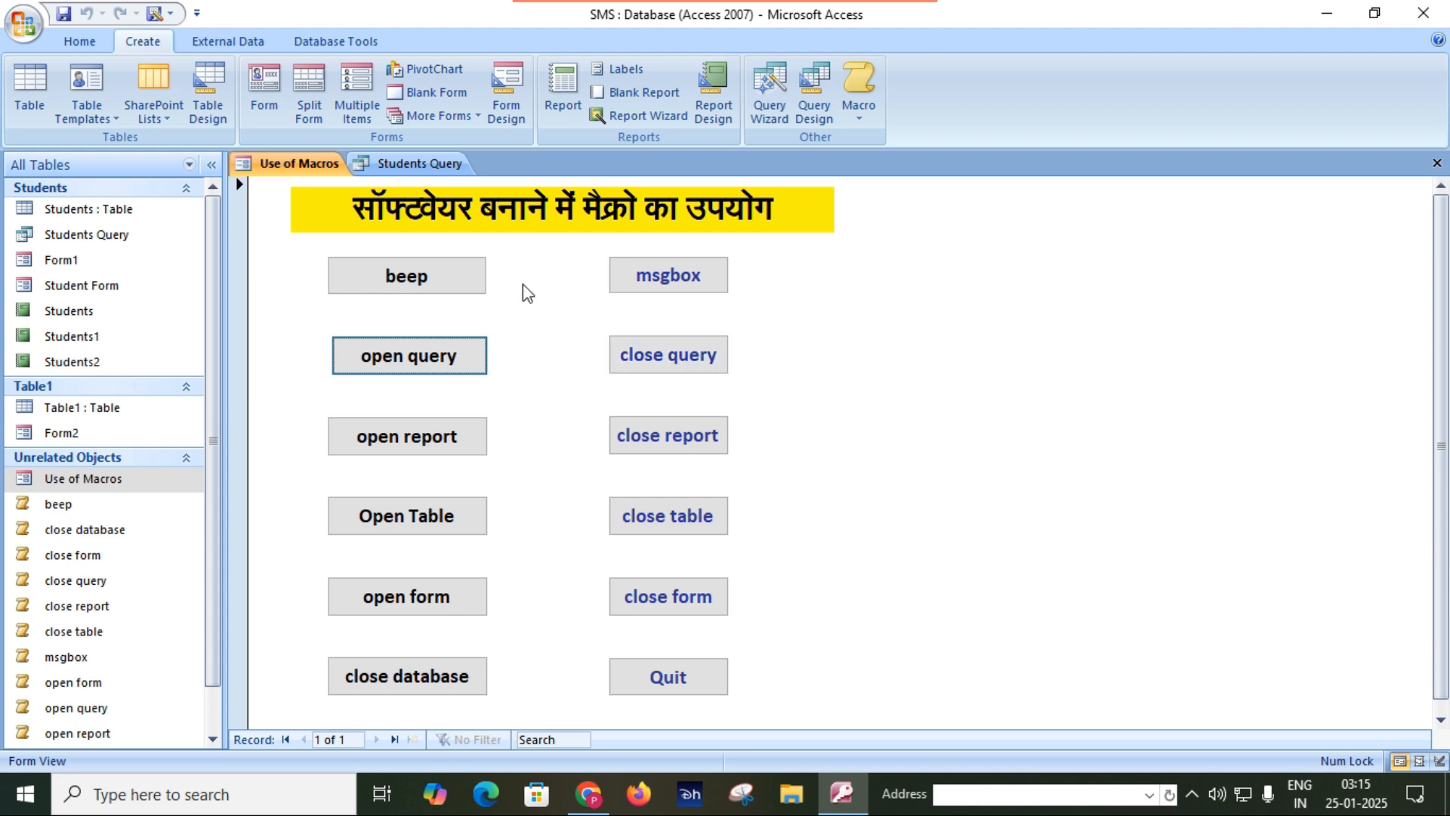
click(695, 366)
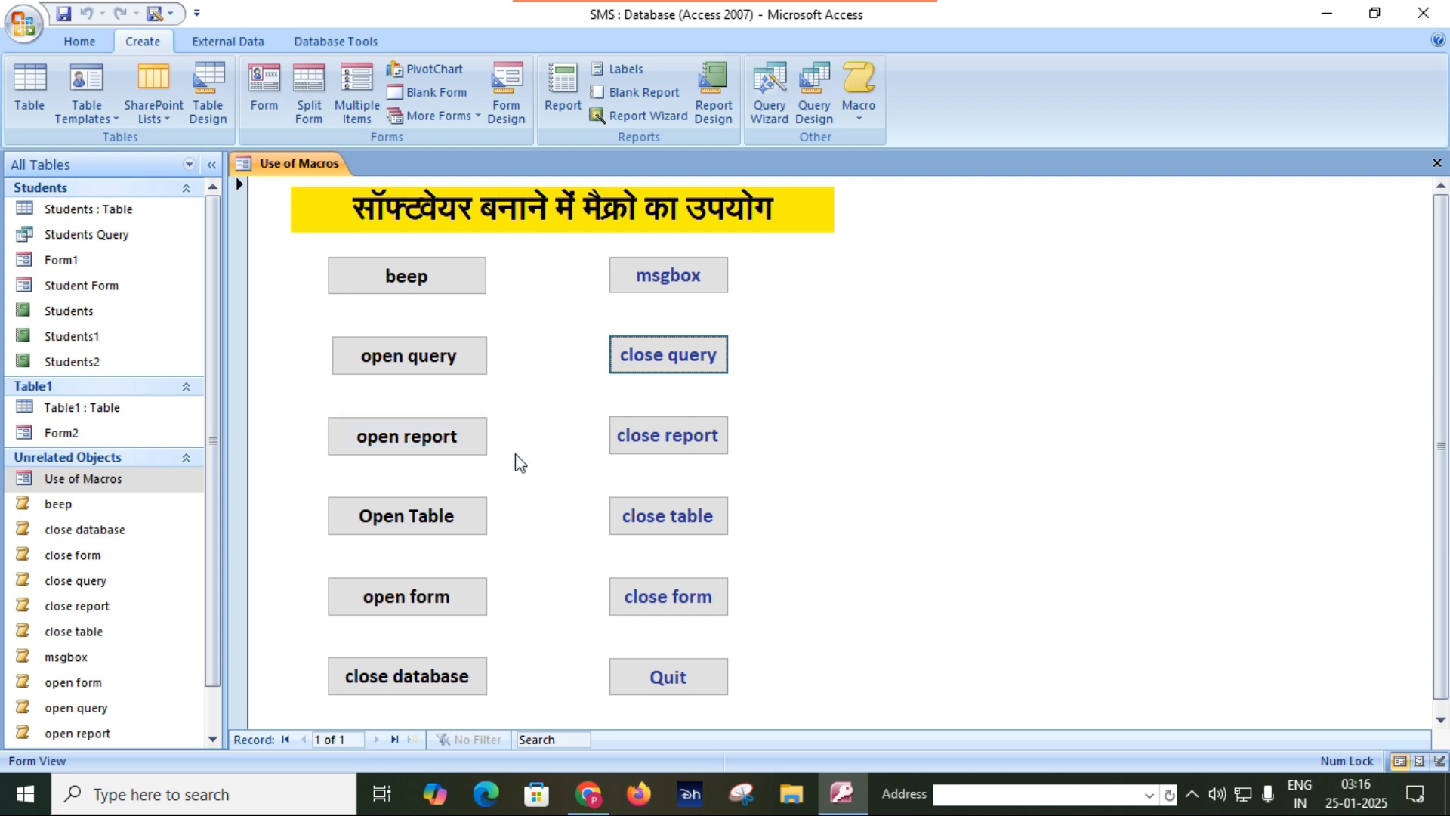
Test the form's open report button, review the student report to its end, and close it with the close report button.
click(433, 444)
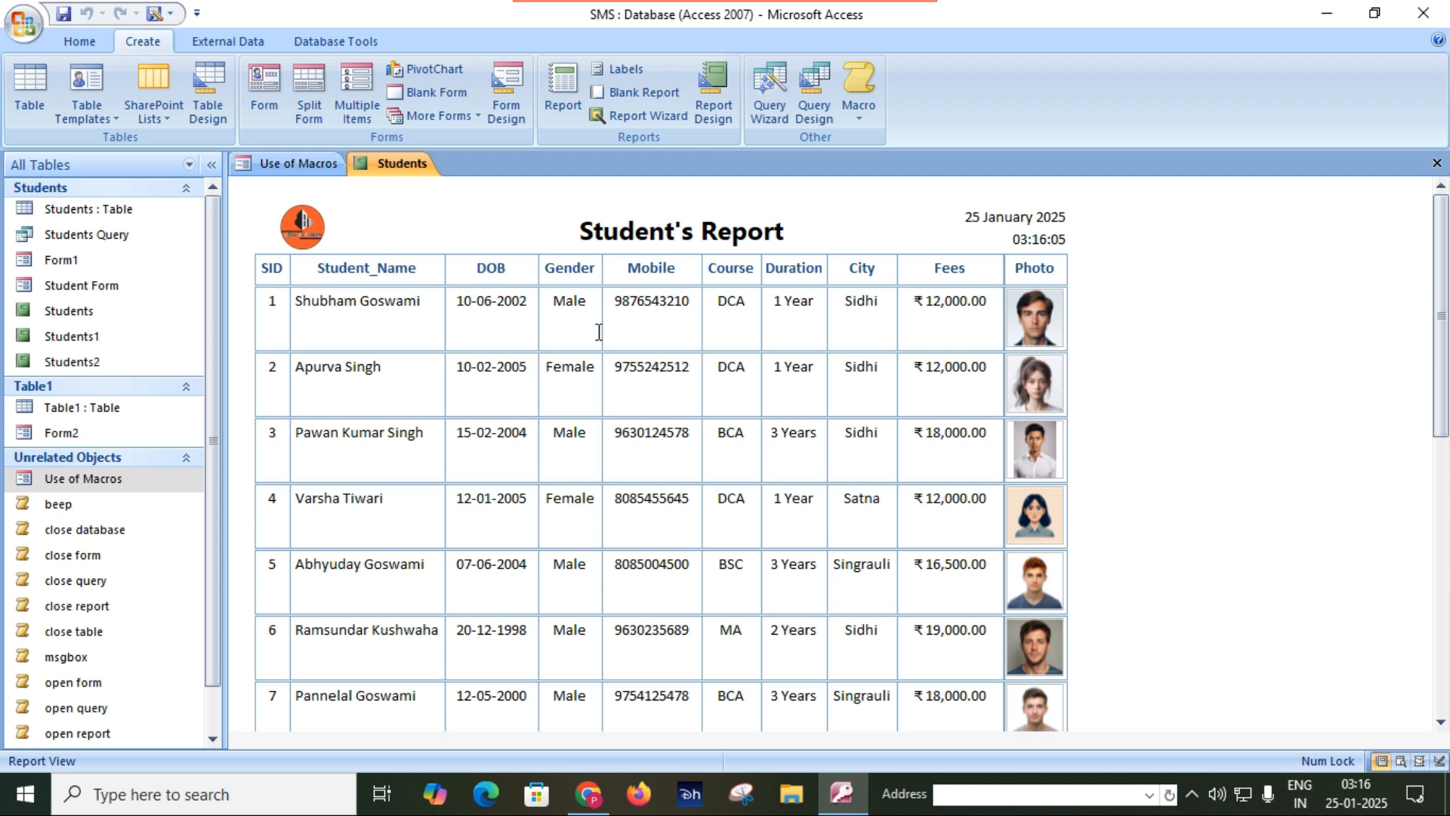
scroll(732, 362, down, 3)
scroll(710, 359, up, 2)
scroll(703, 361, down, 3)
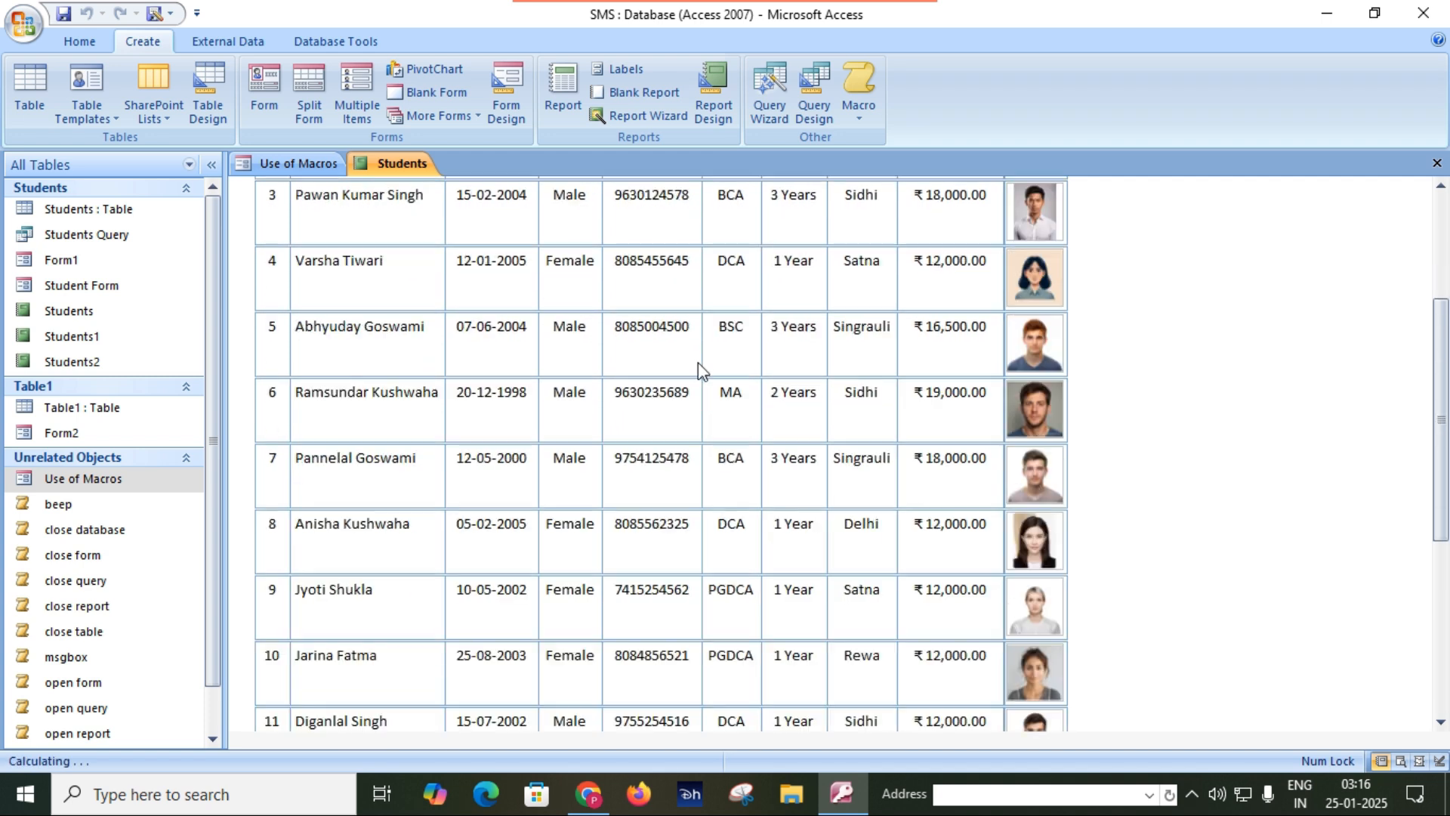
scroll(694, 363, down, 5)
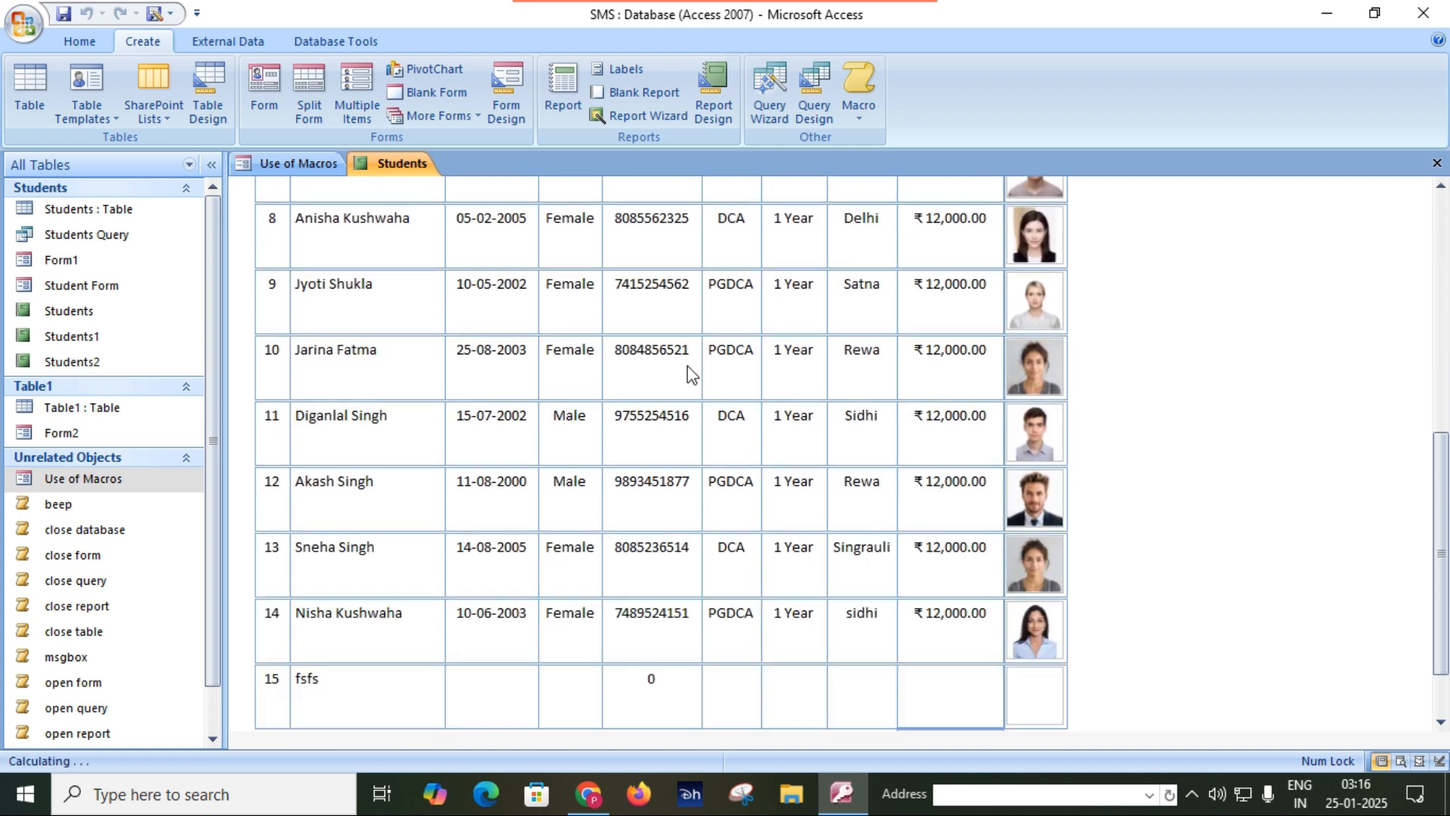
scroll(688, 366, down, 1)
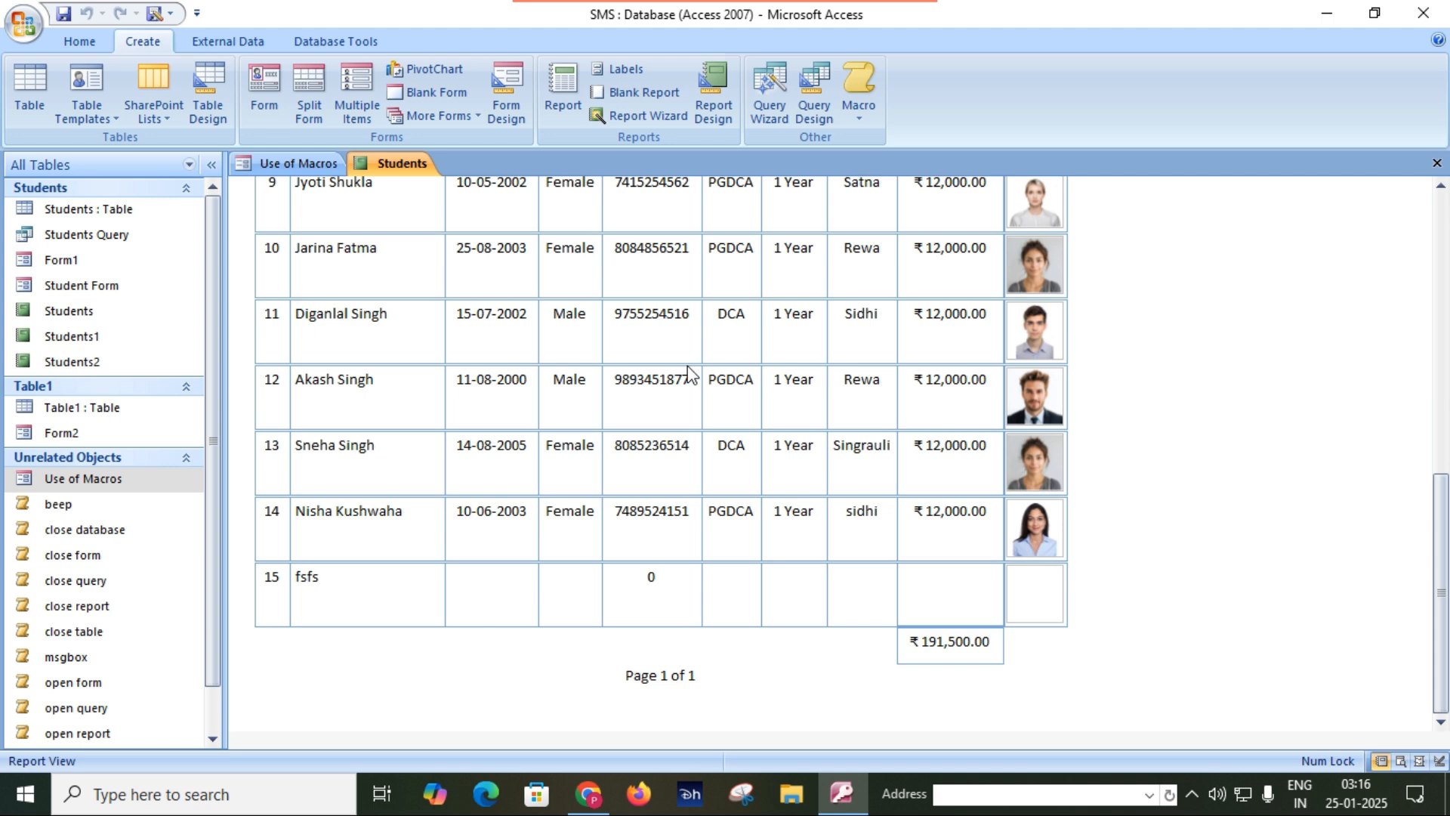
click(306, 163)
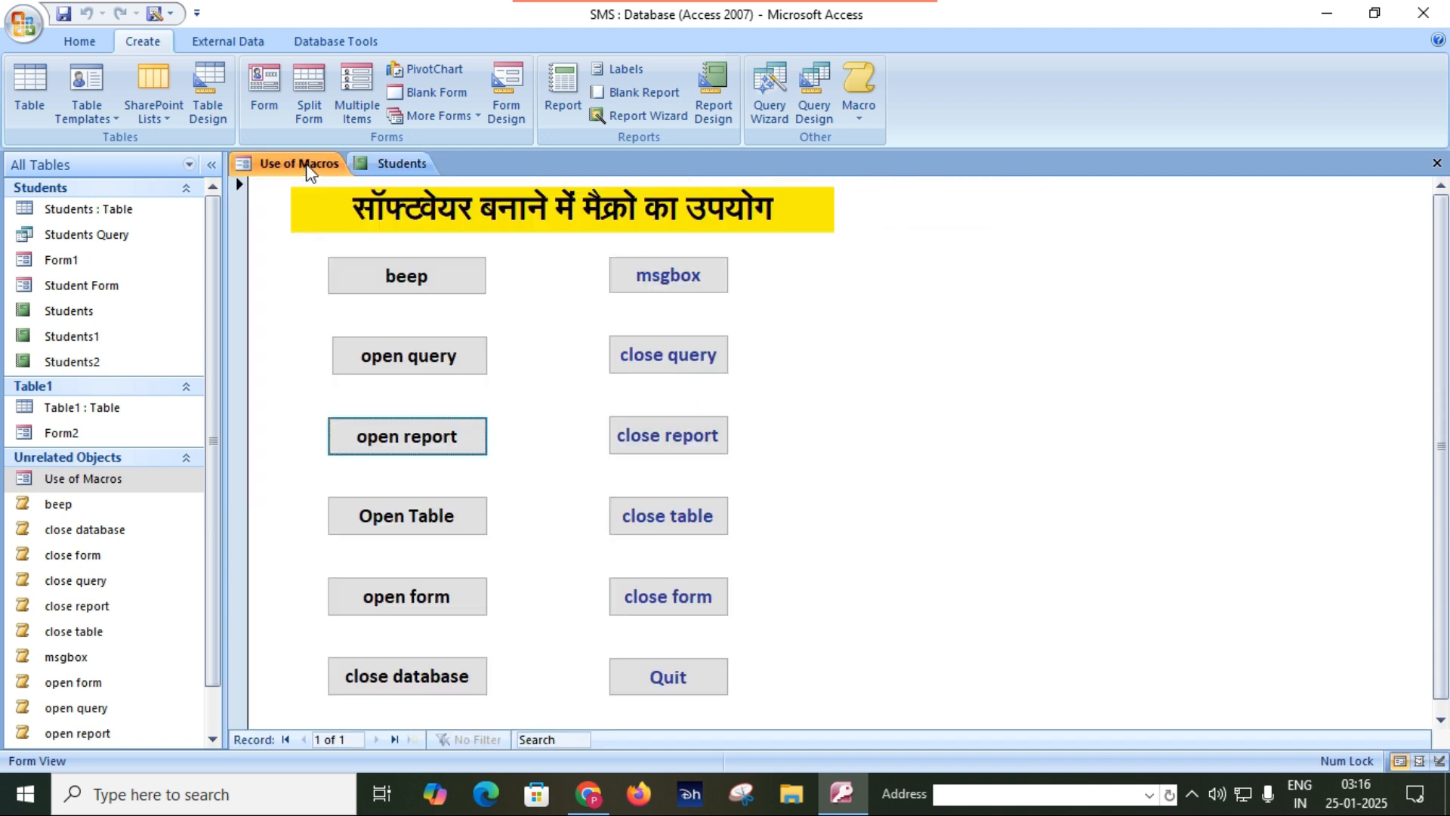
click(673, 444)
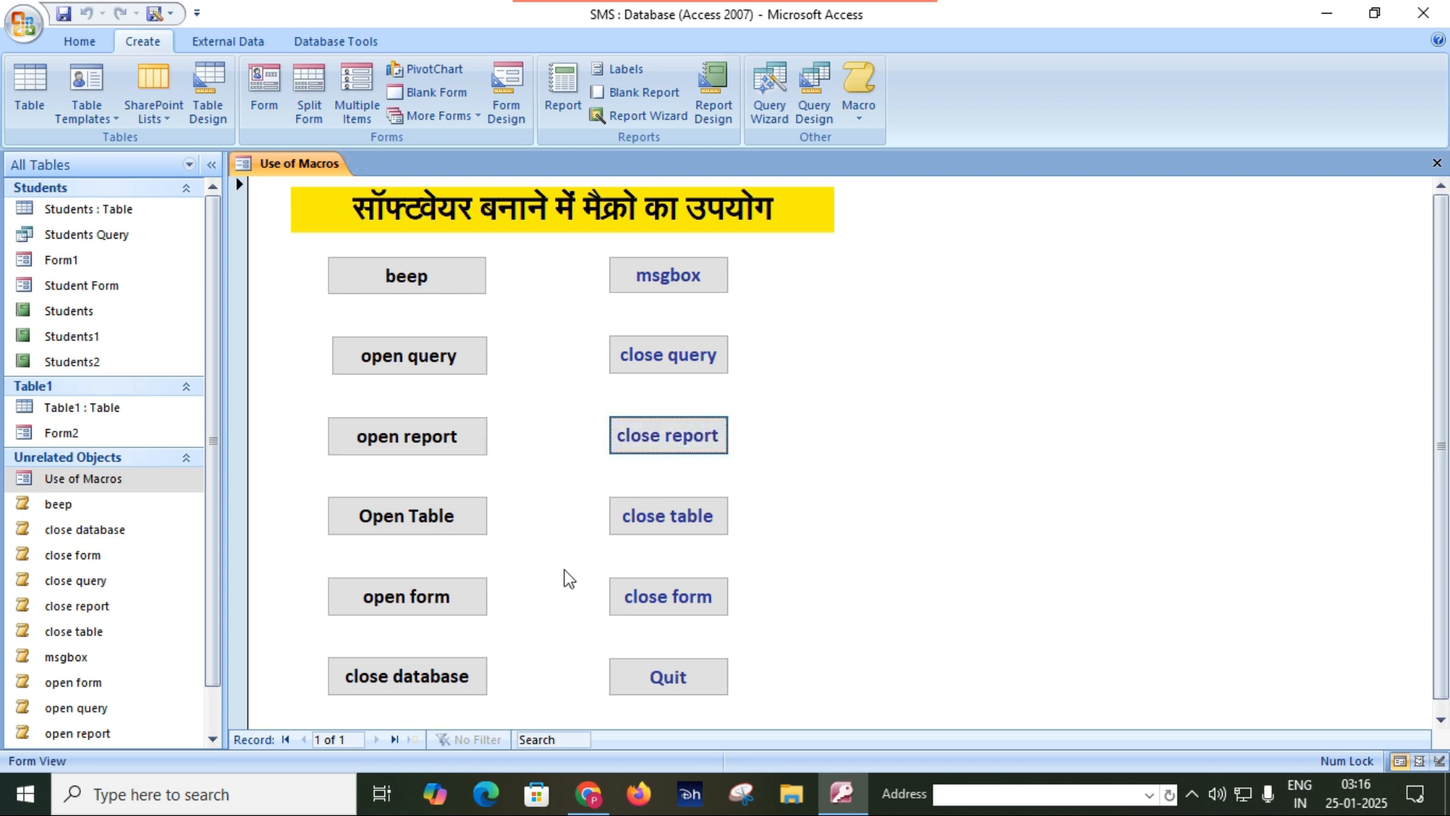
Test the Open Table and close table buttons of the Use of Macros form on the Students table.
click(420, 521)
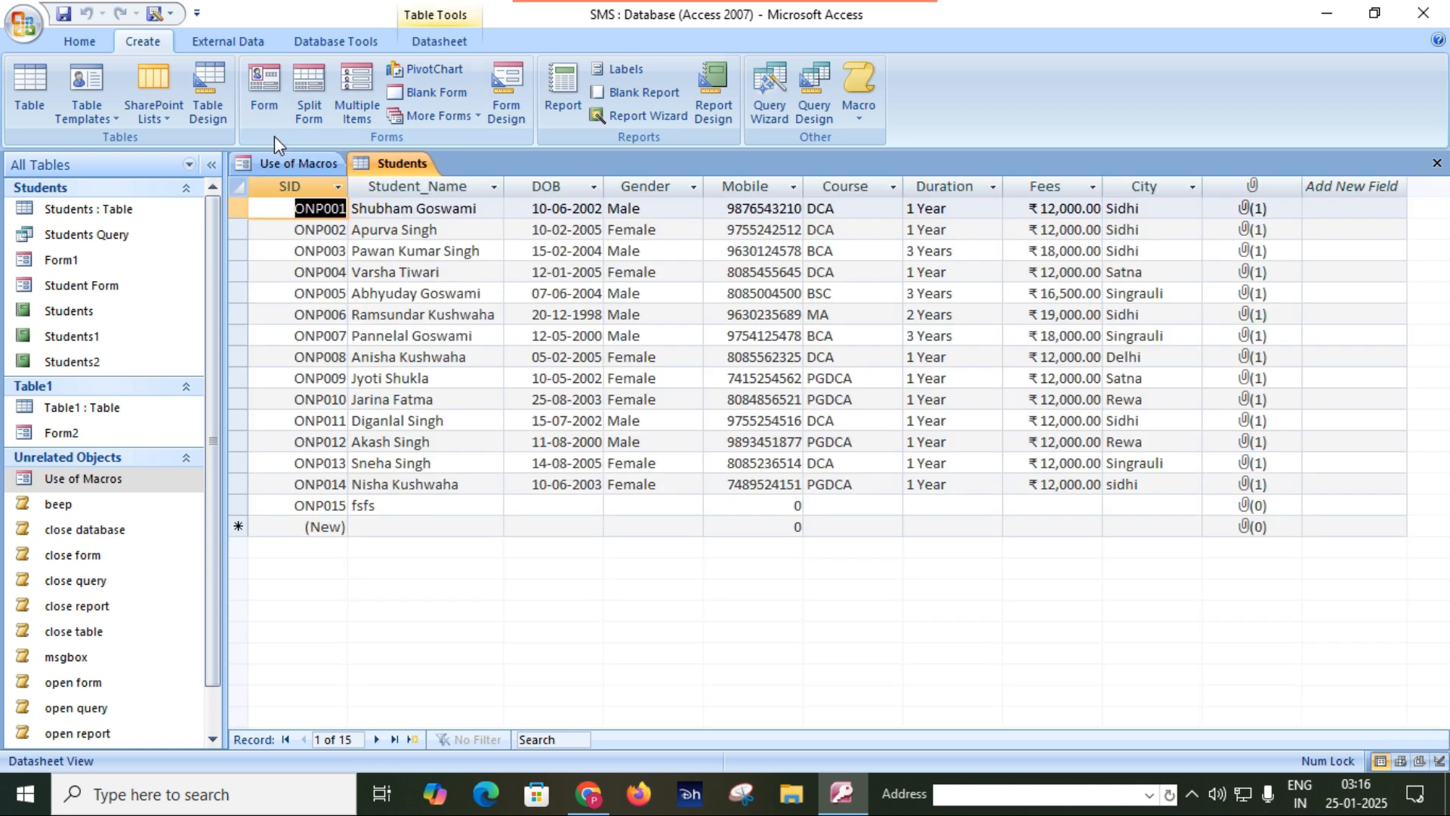
click(285, 162)
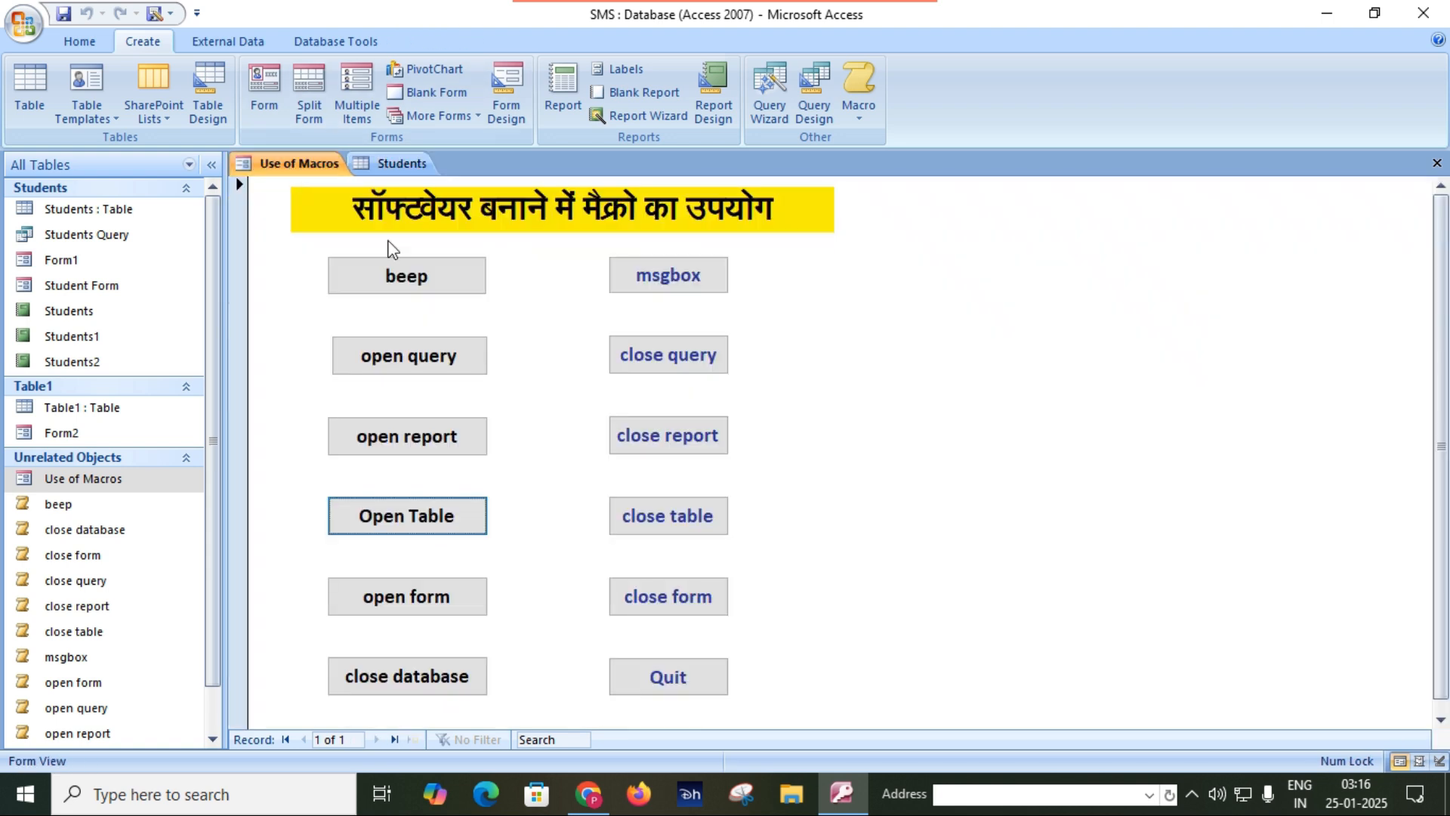
click(684, 521)
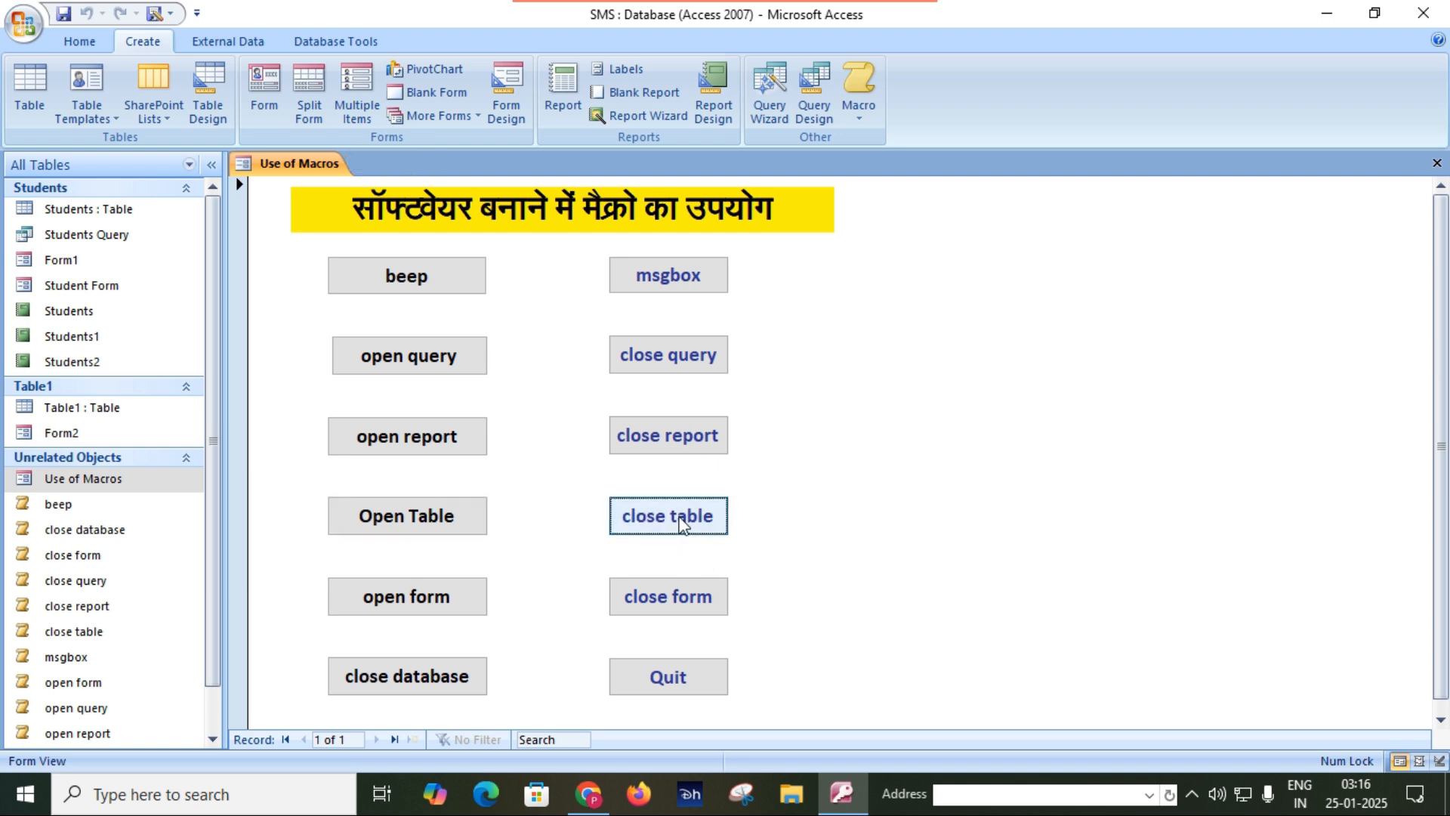
Test the open form and close form buttons of the Use of Macros form on Form1.
click(436, 609)
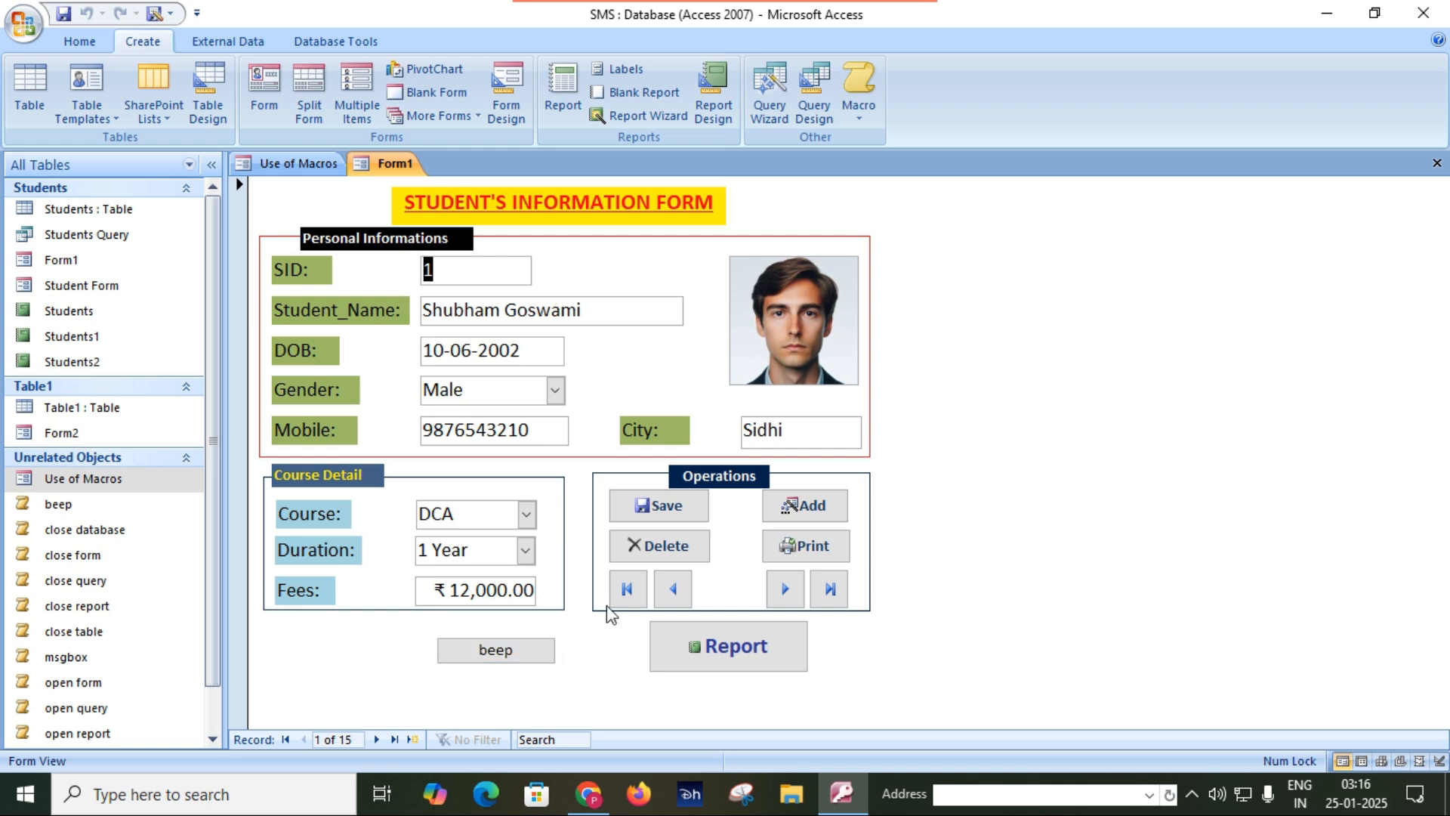
click(299, 163)
click(651, 608)
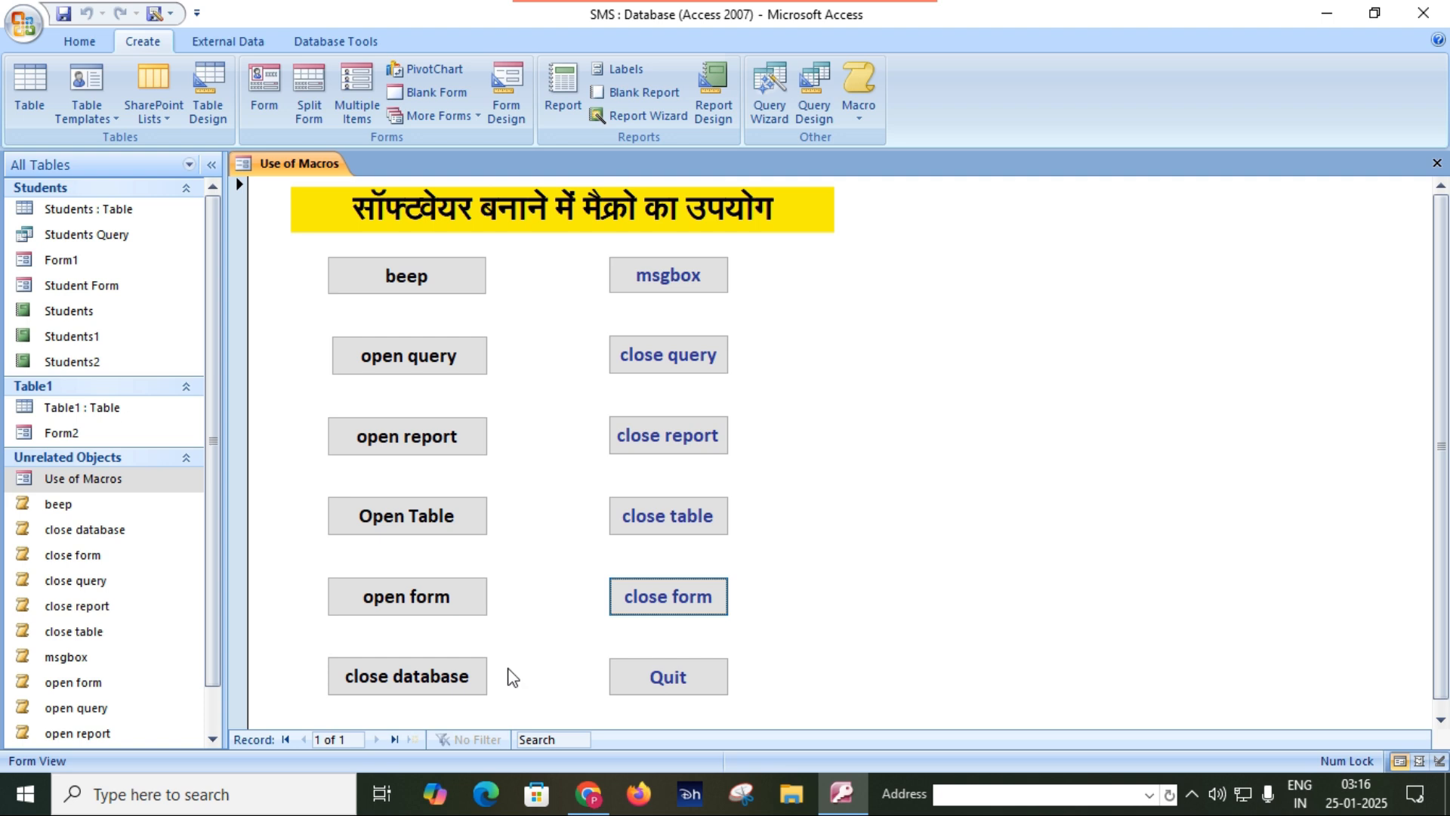
Test the form's close database button and reopen the recent SMS database with its blocked content enabled.
scroll(530, 619, down, 1)
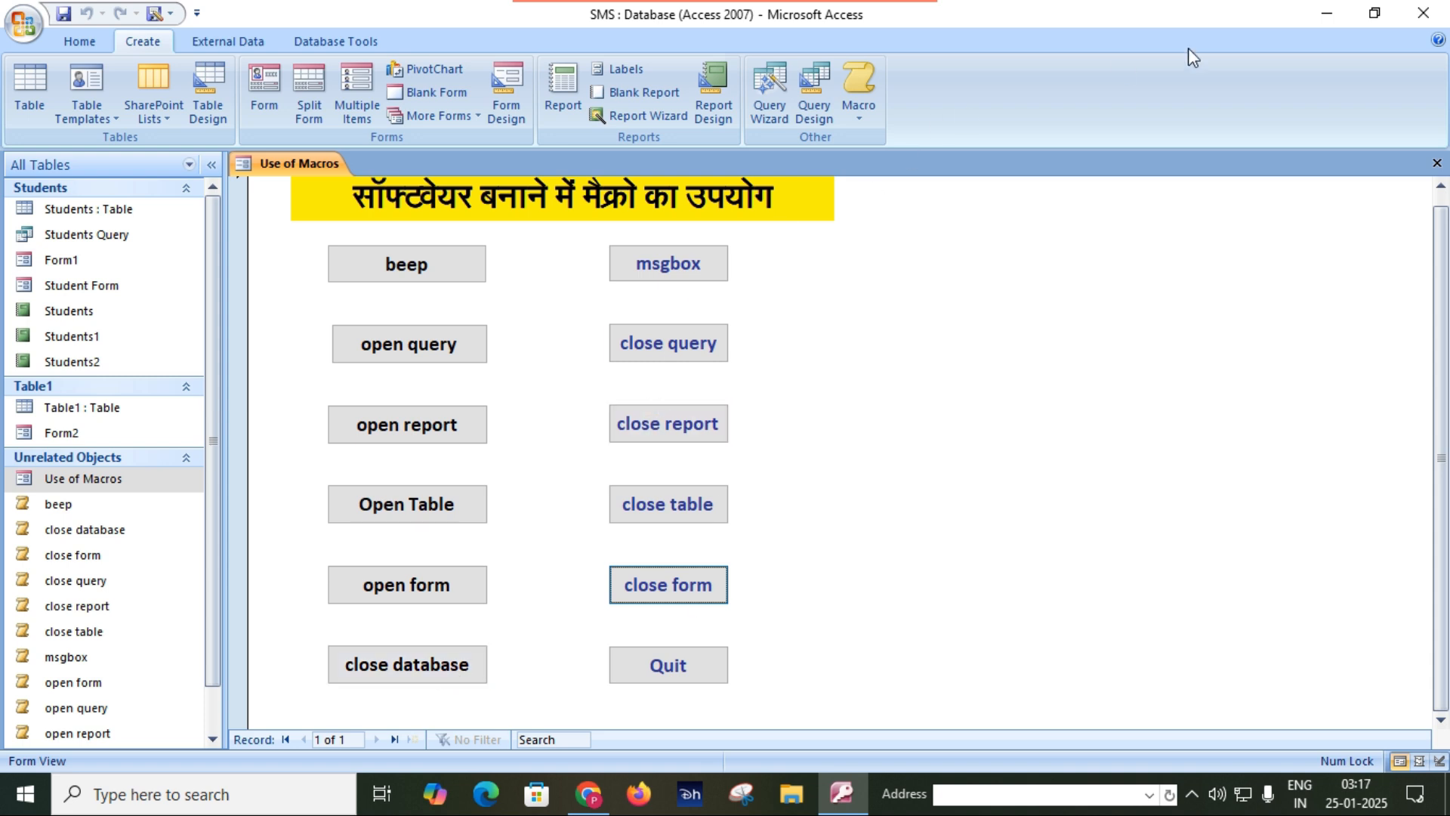
click(436, 669)
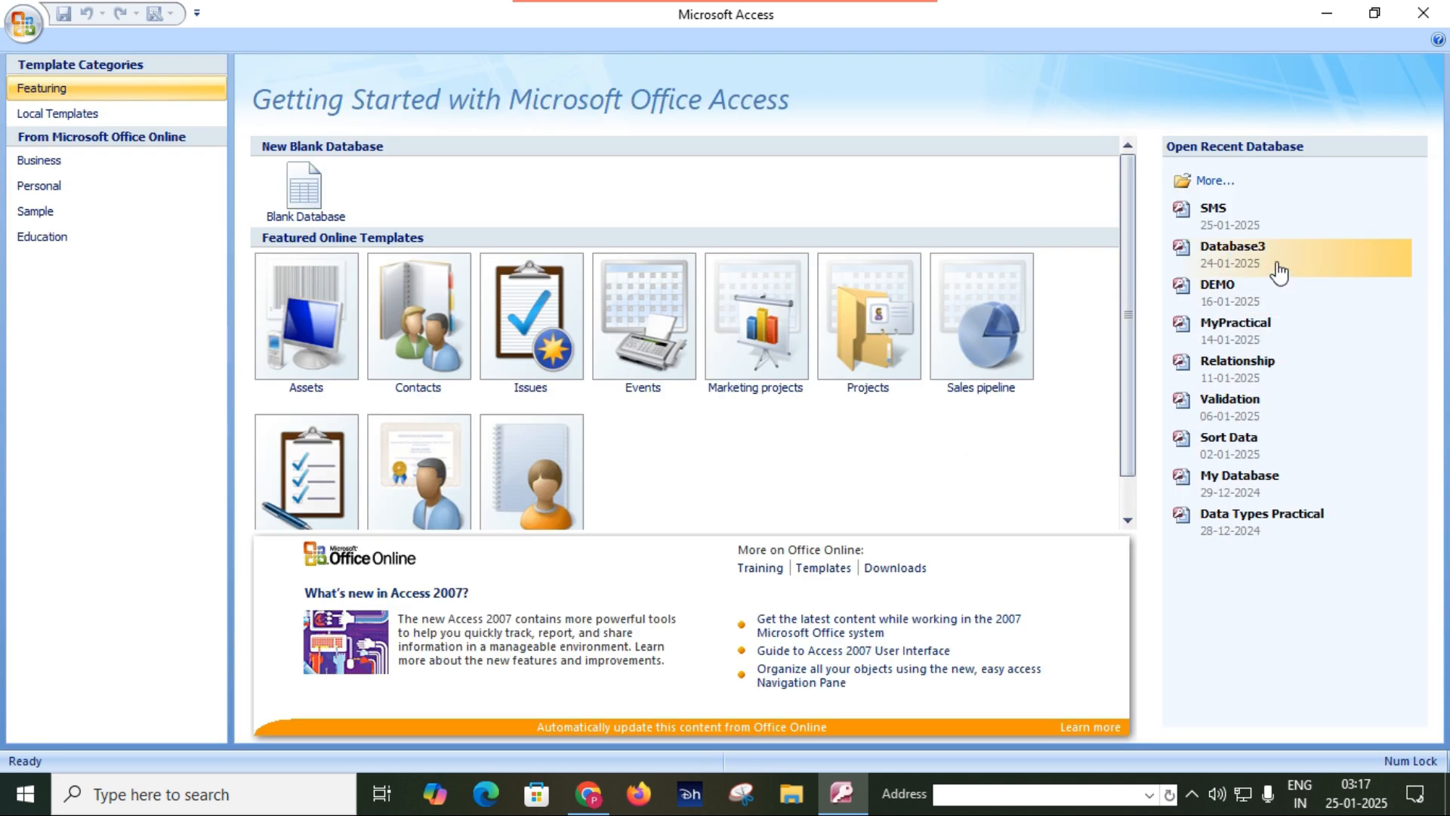
click(1214, 209)
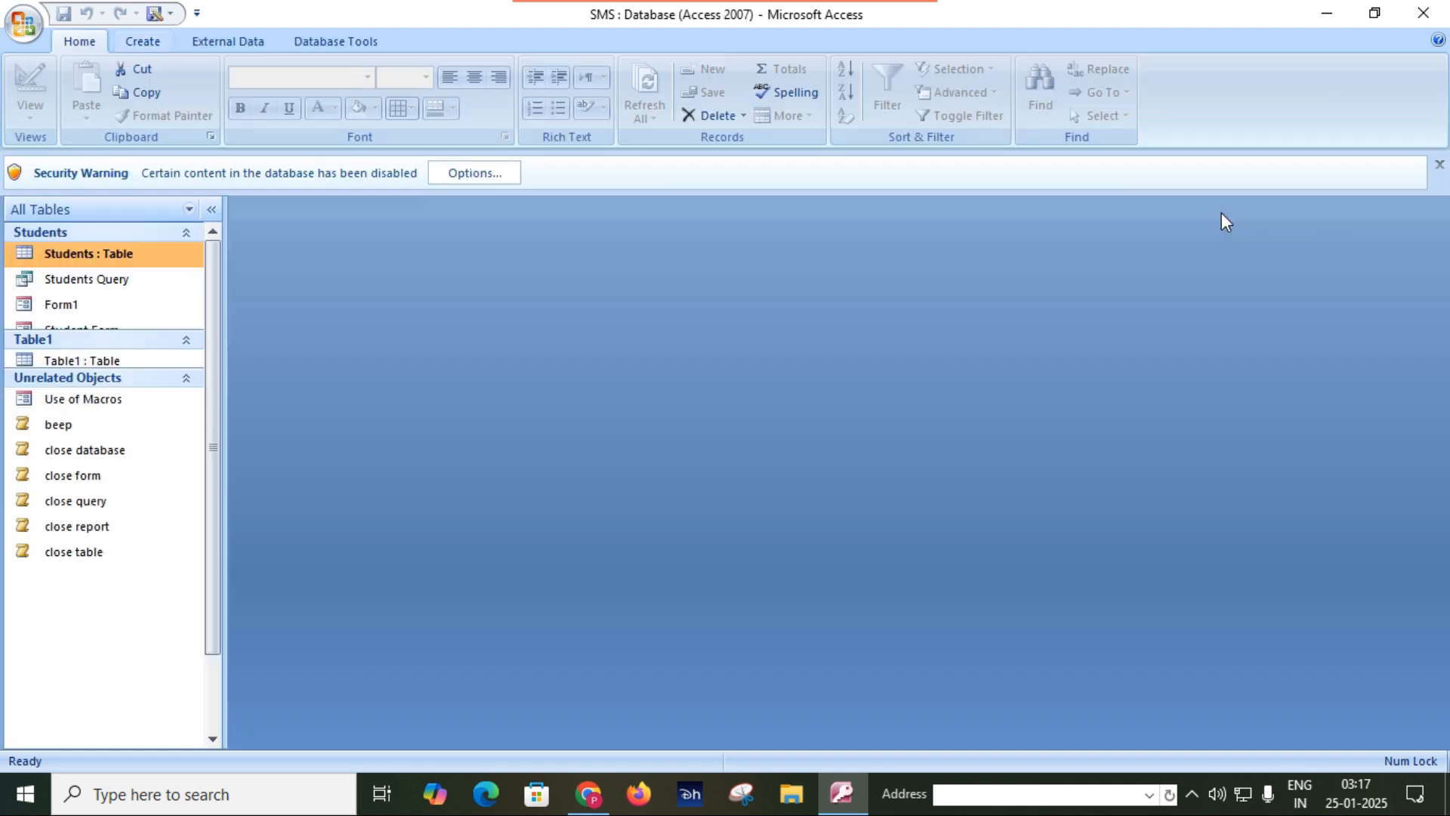
click(484, 175)
click(583, 457)
click(842, 592)
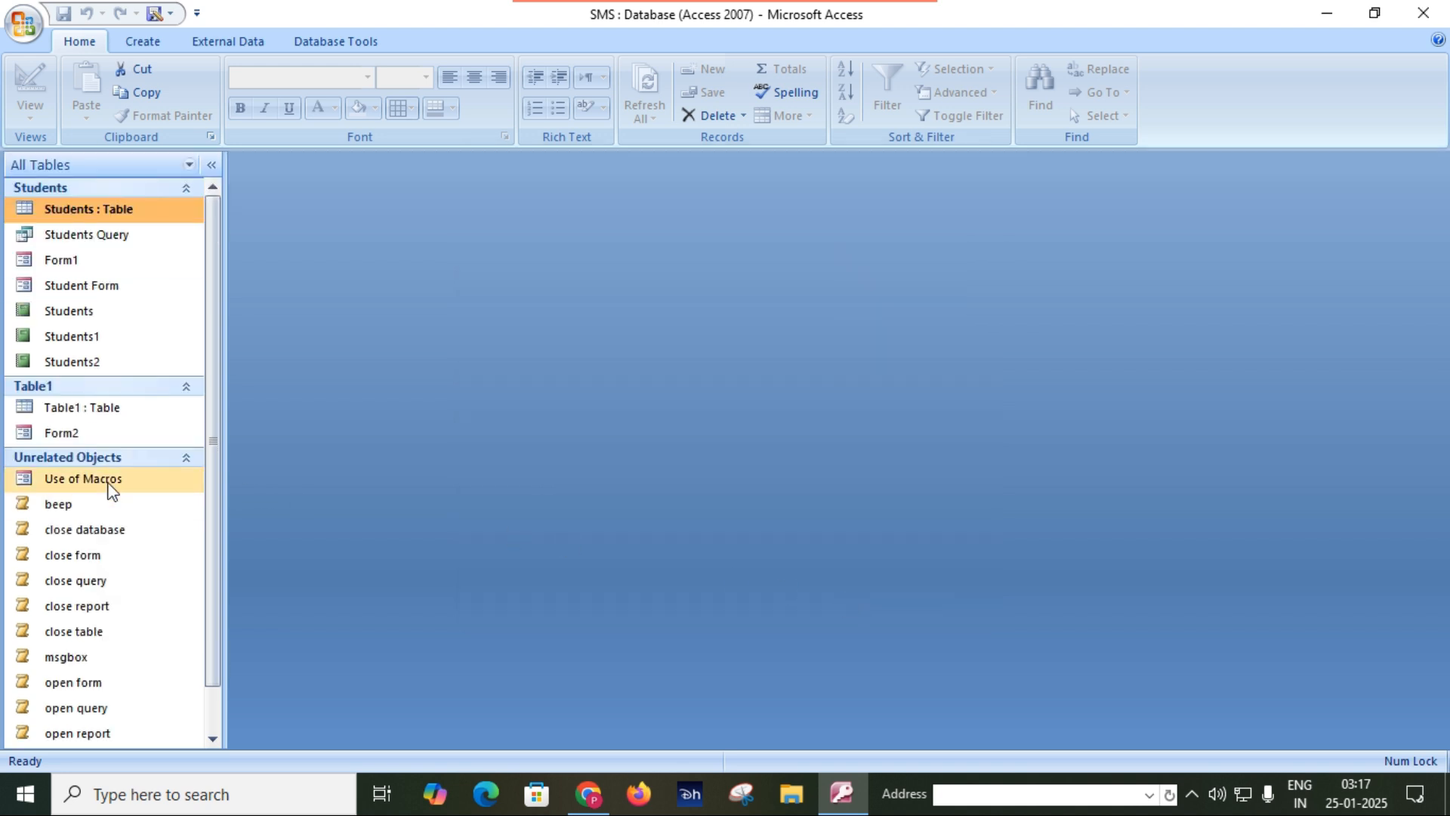
Reopen the Use of Macros form and exit the program with the form's Quit button.
double_click(109, 481)
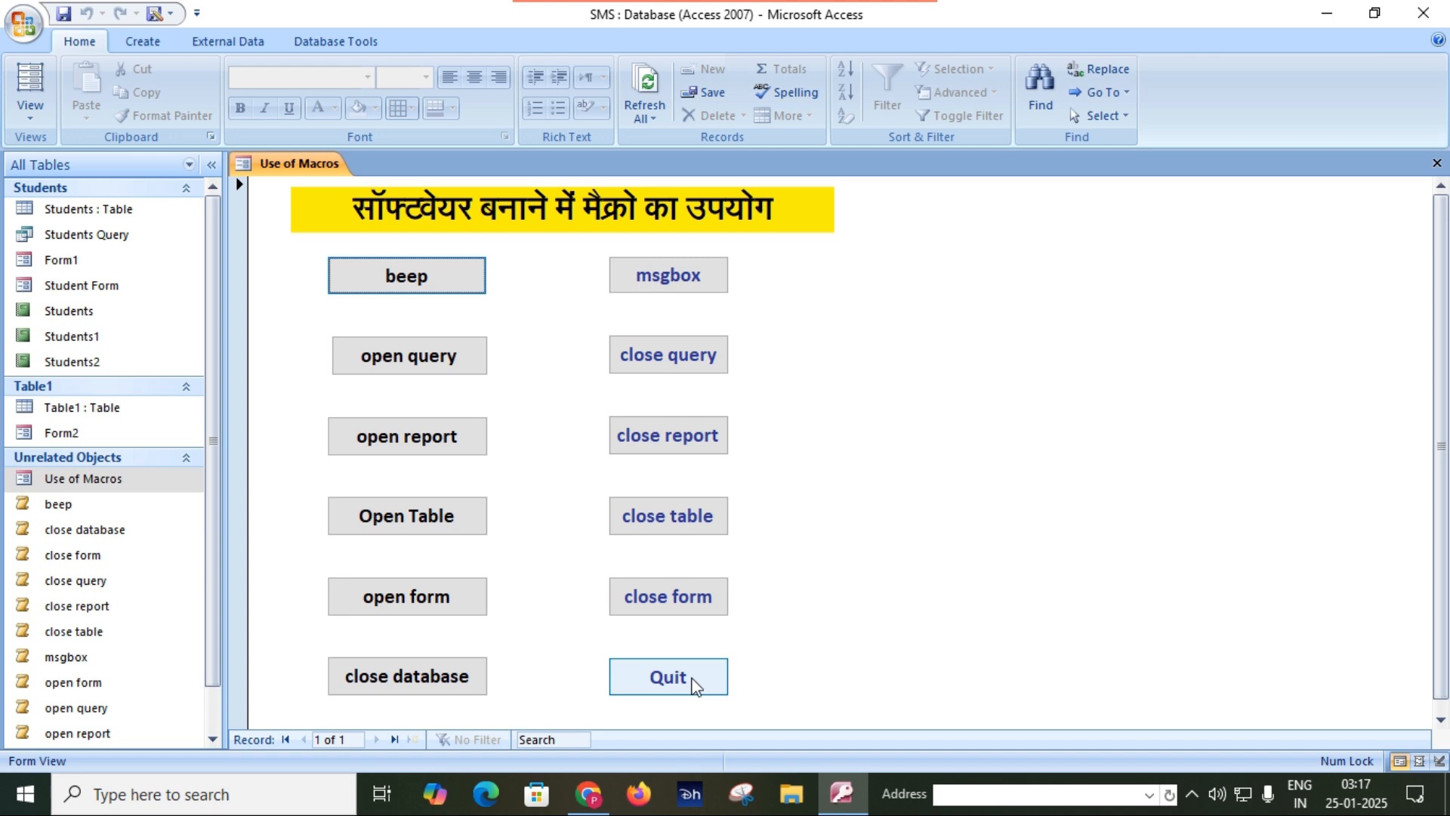
click(694, 684)
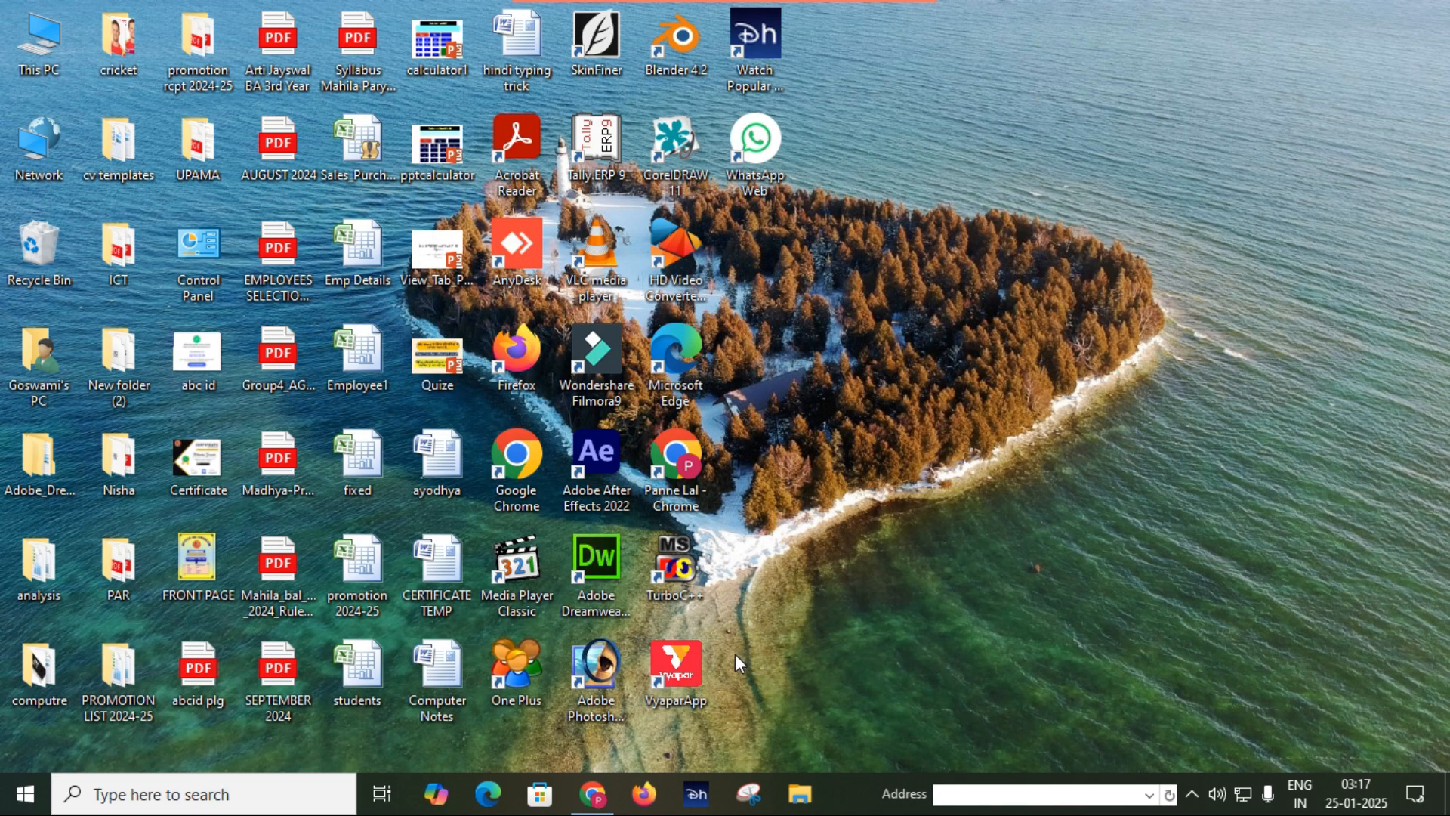
key(alt+Tab)
click(841, 555)
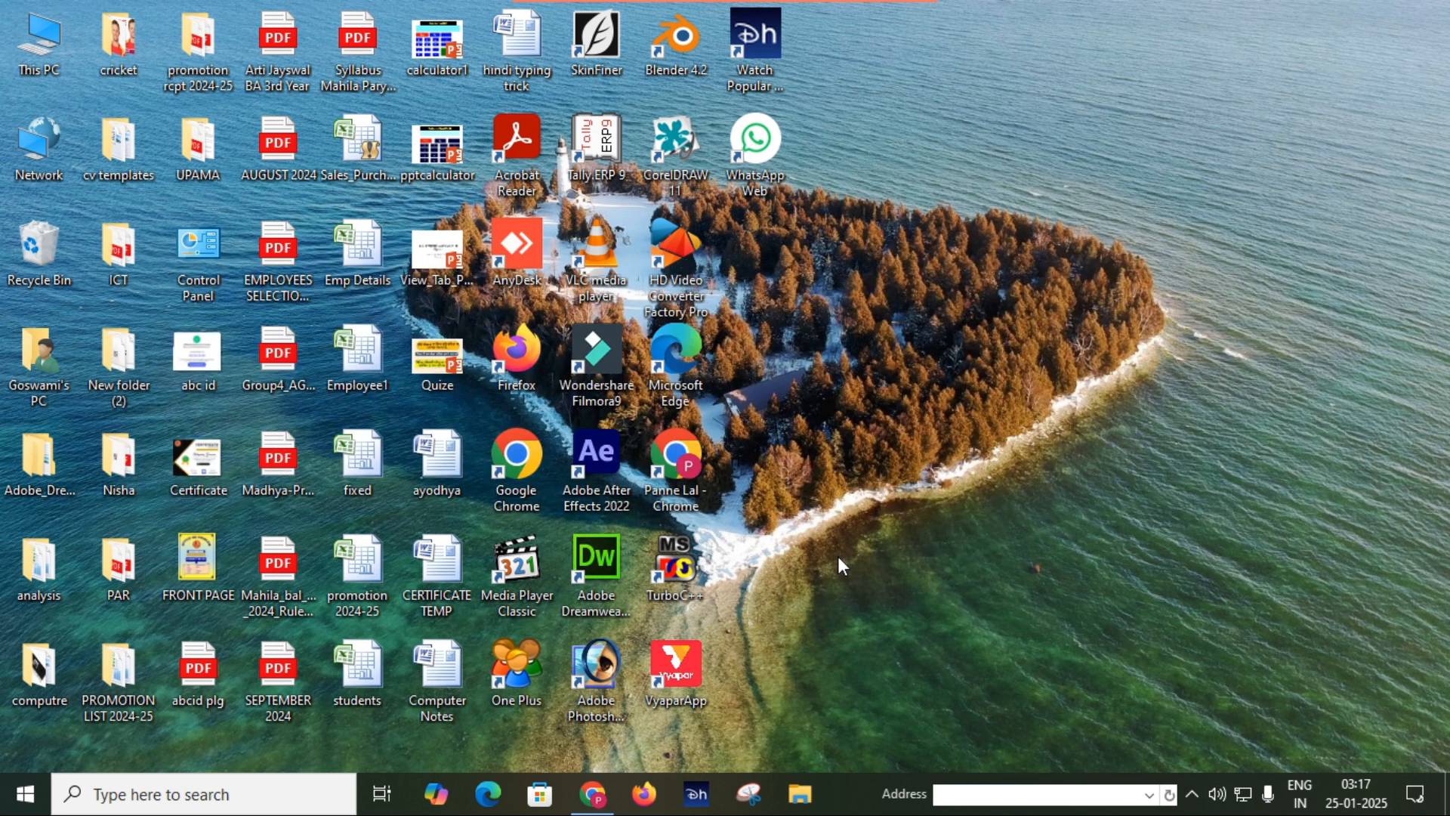
Launch Microsoft Access again from the installed Microsoft Office programs.
key(super)
scroll(214, 487, down, 7)
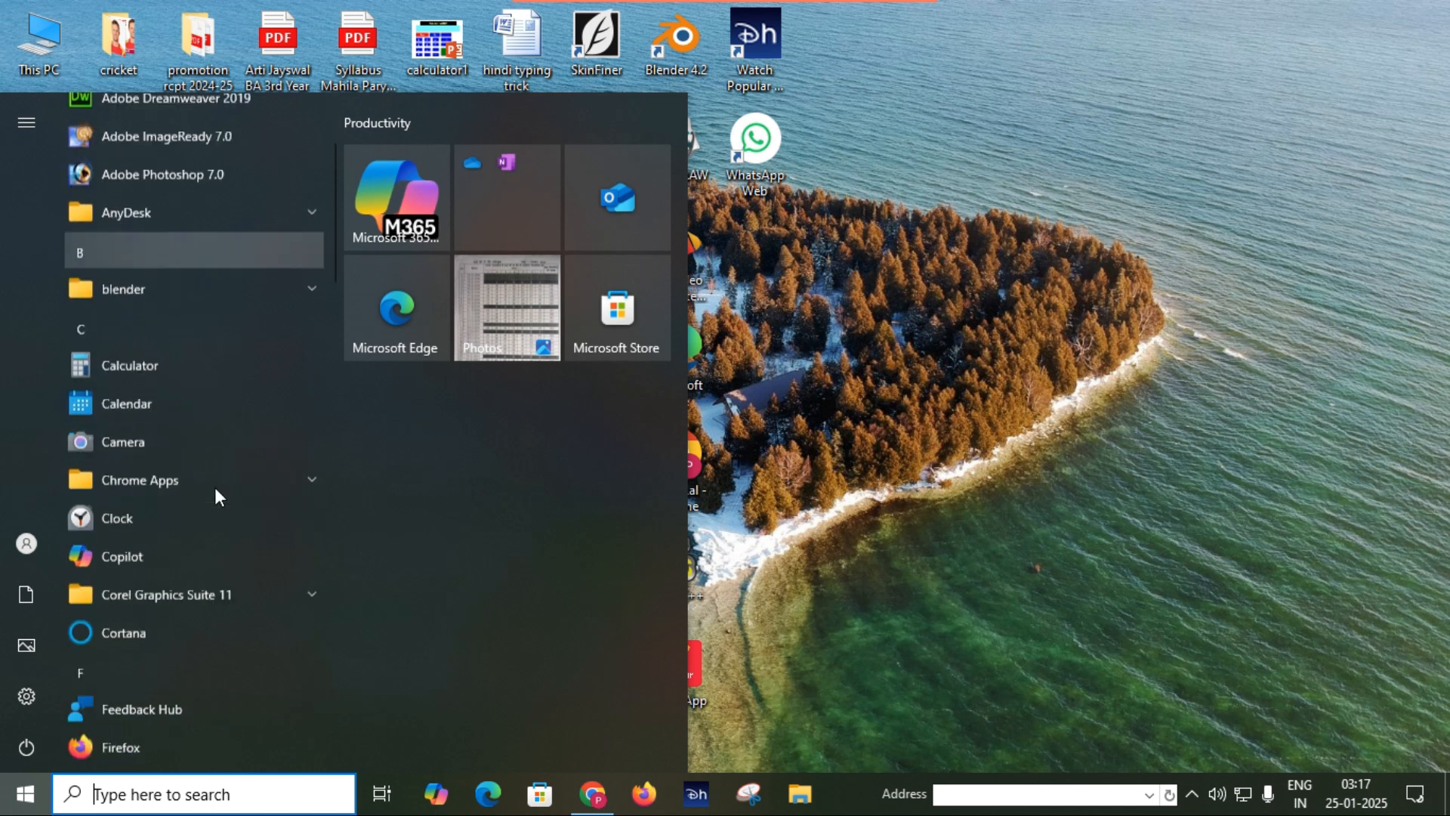
scroll(208, 415, down, 4)
click(205, 414)
click(173, 567)
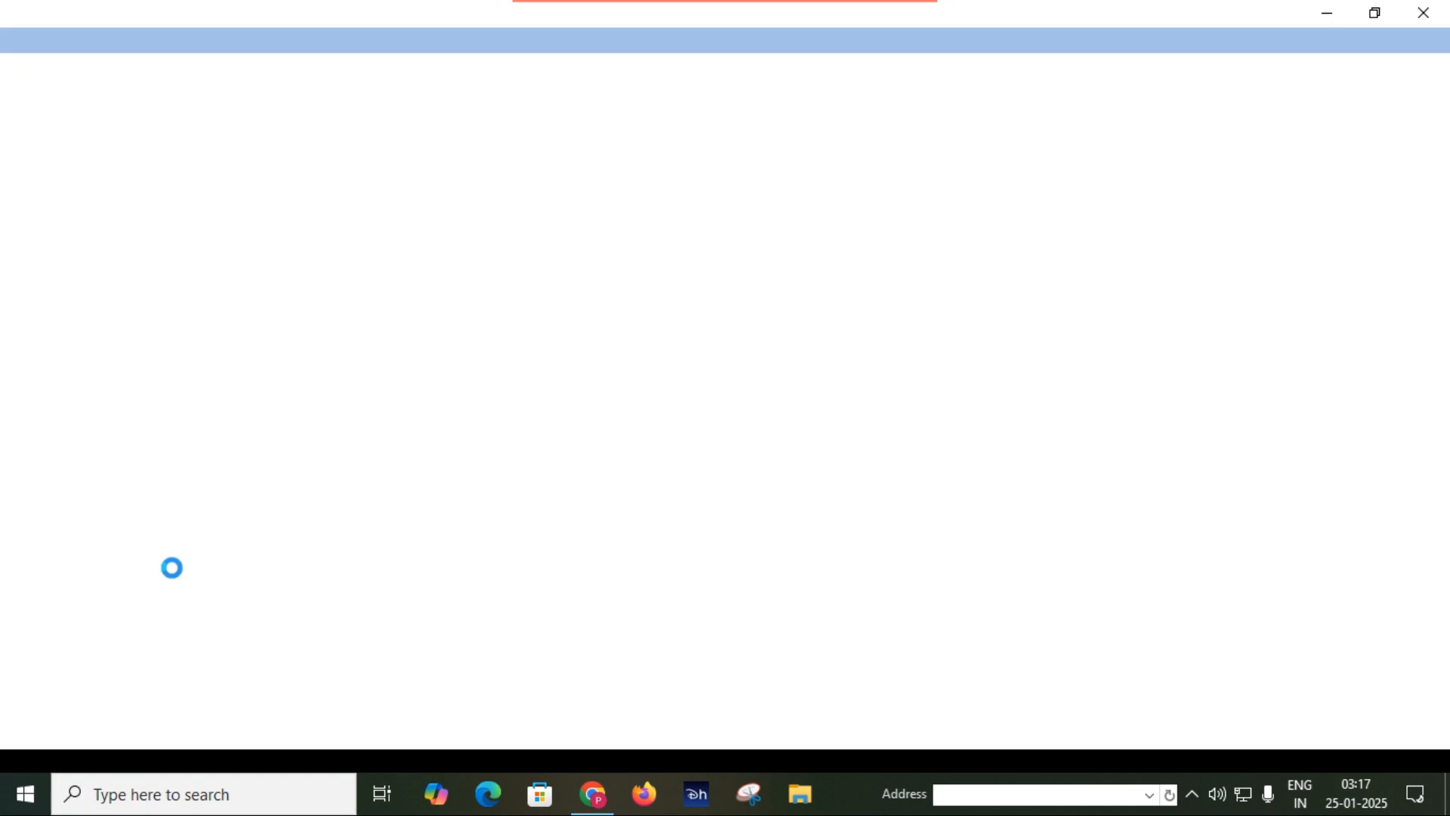
Open the recent SMS database, enable its blocked content, and bring the rest of the macro list into view.
click(1225, 214)
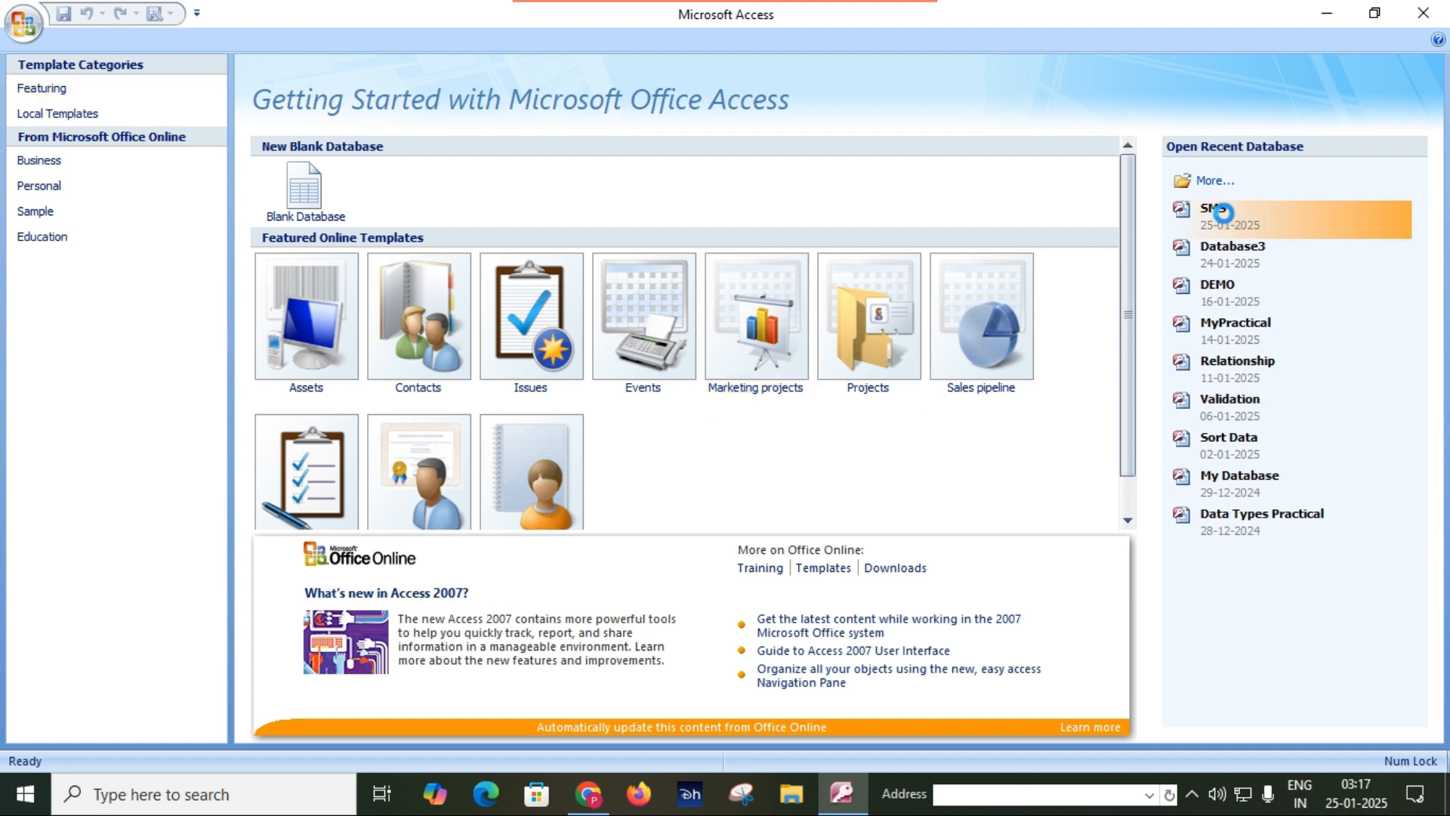
click(477, 176)
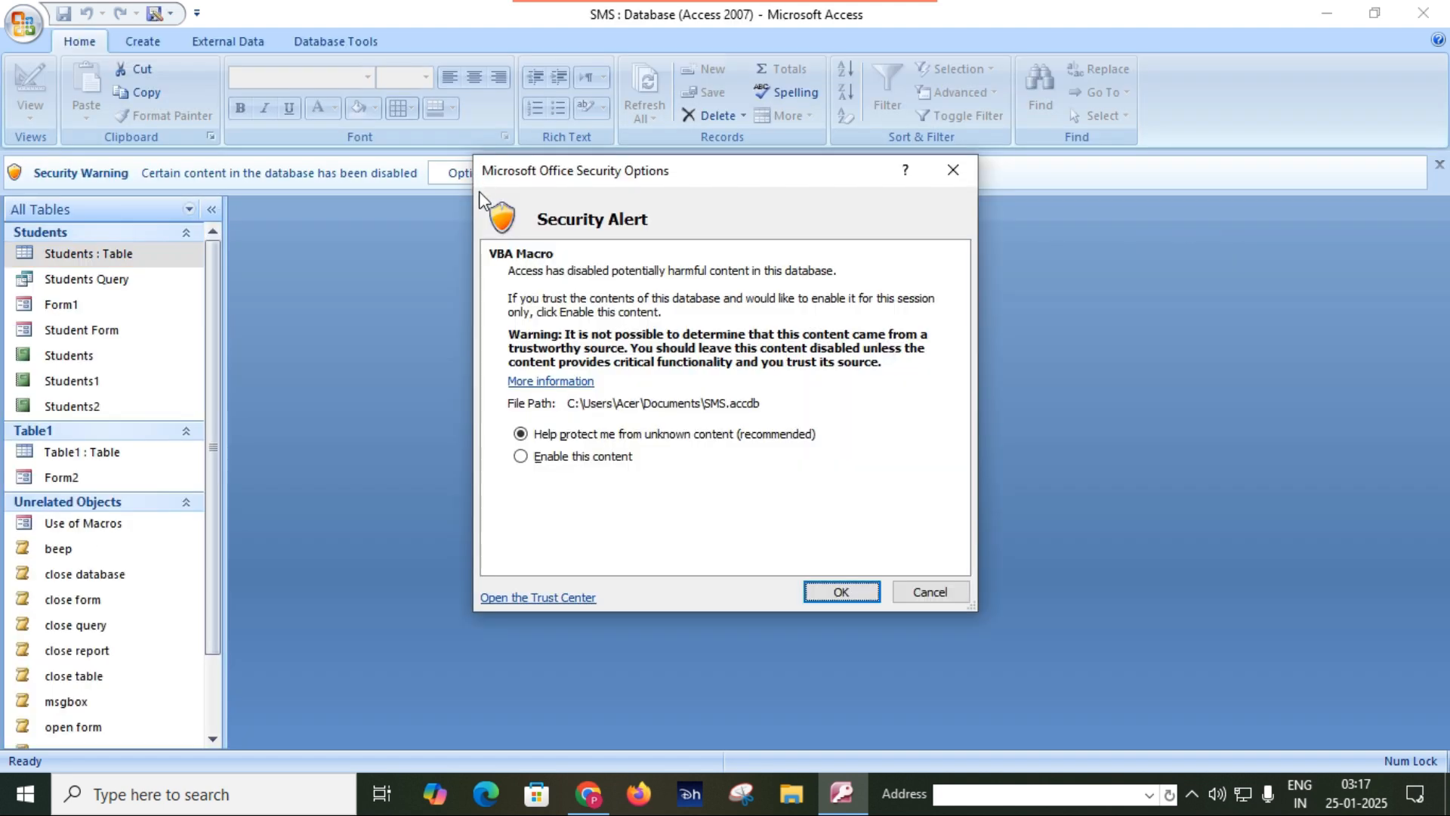
click(557, 457)
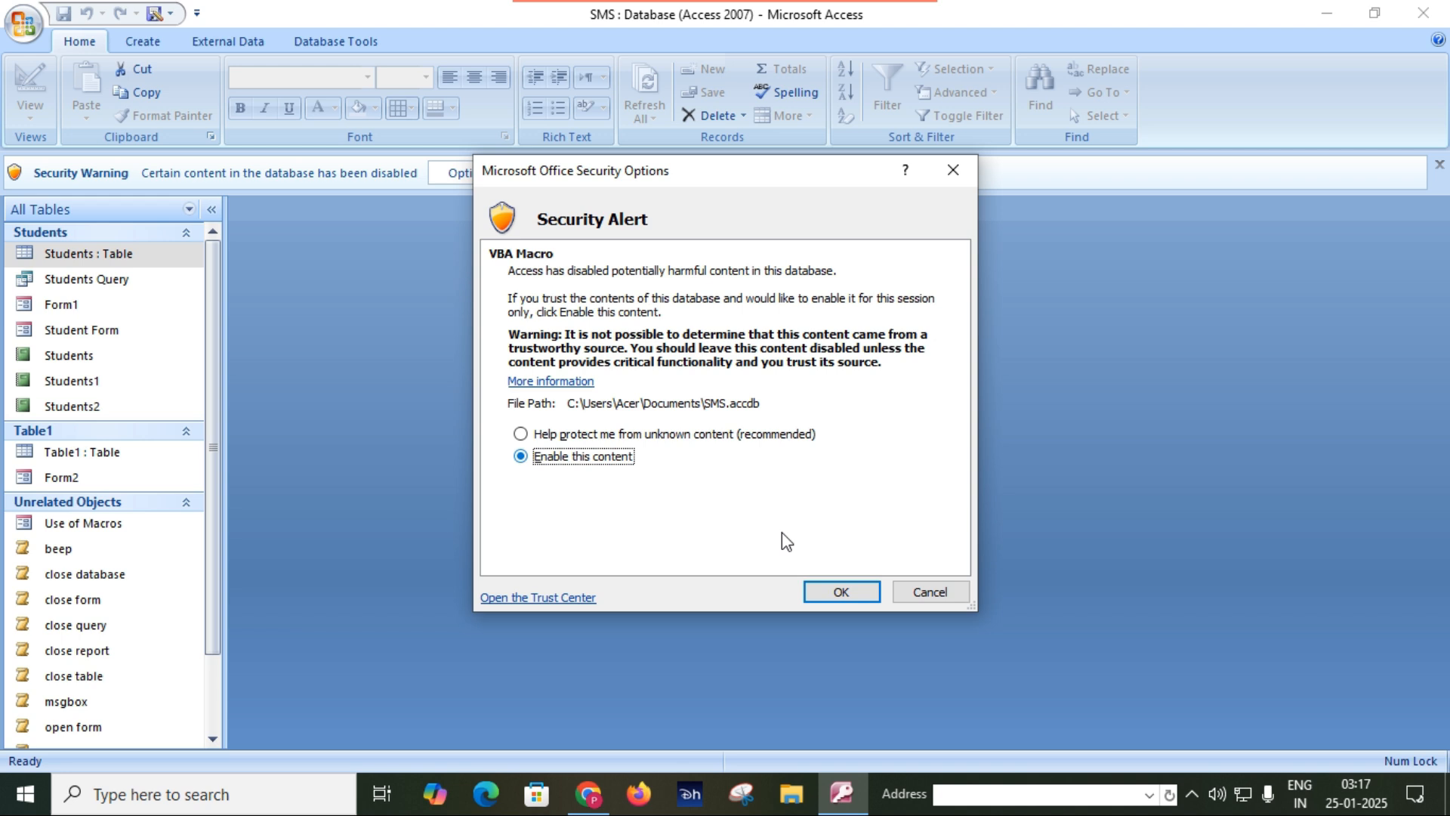
click(859, 592)
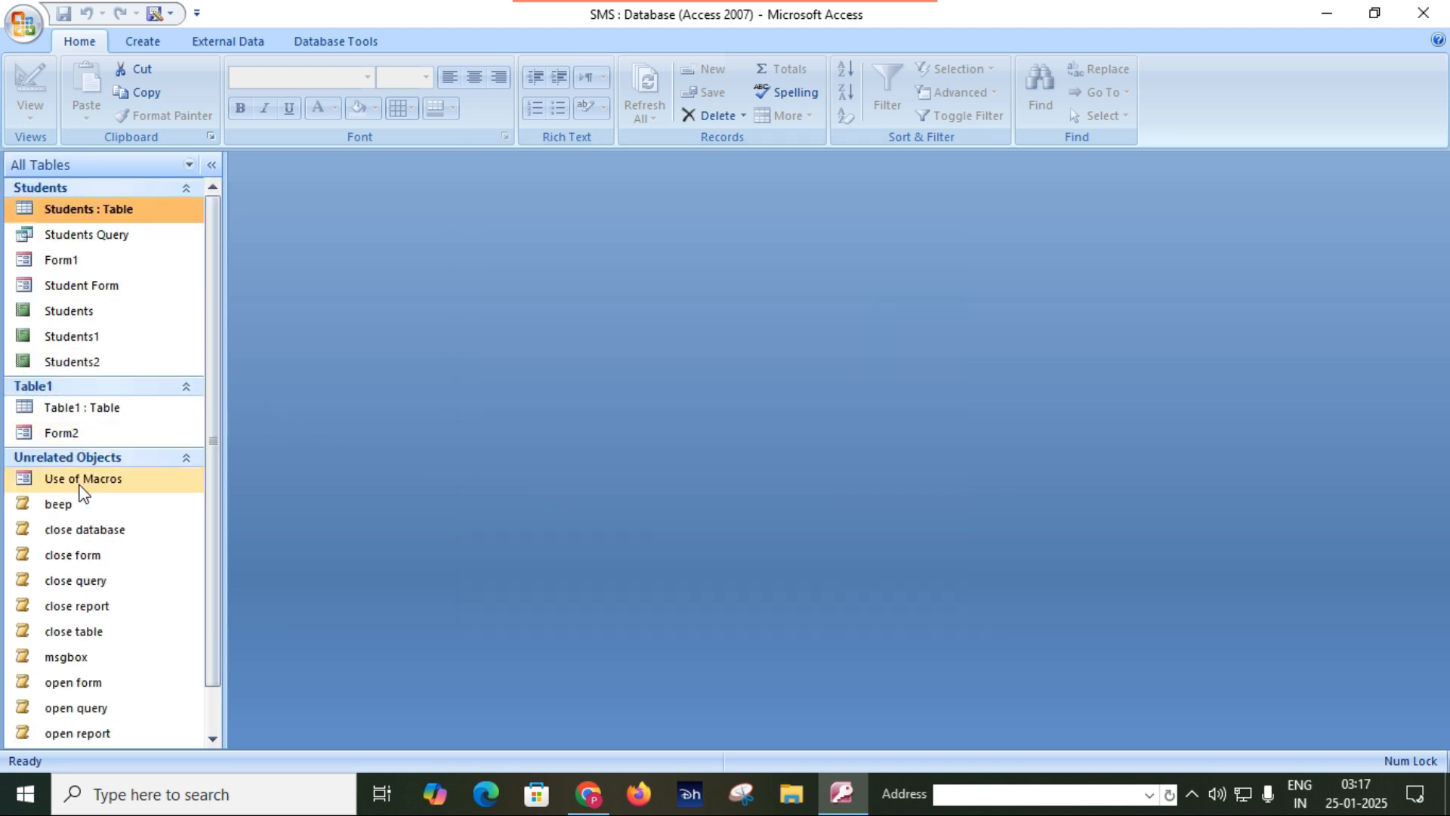
scroll(99, 479, down, 1)
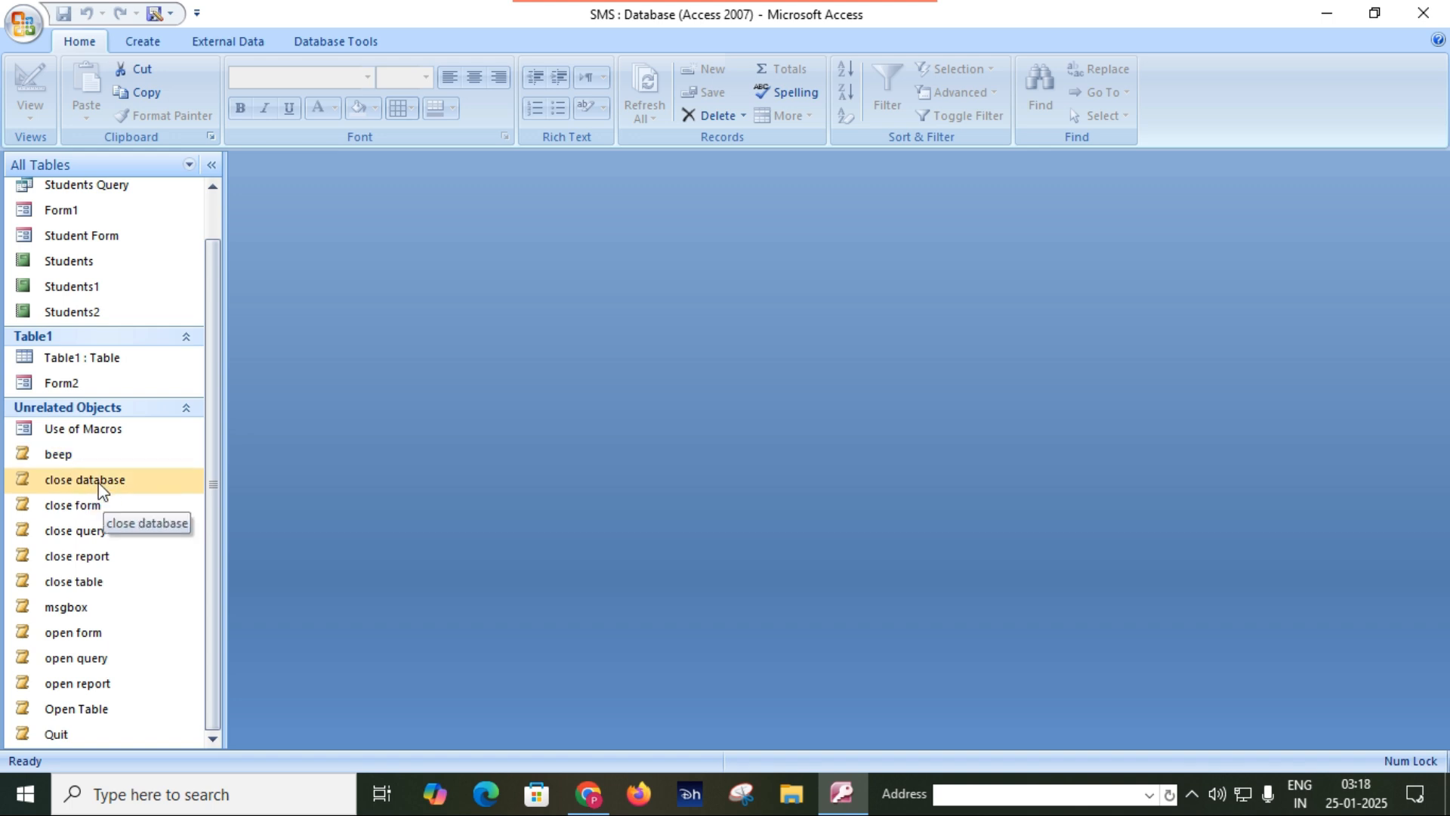
Run the close database macro from the object list, and reopen the recent SMS database.
double_click(84, 481)
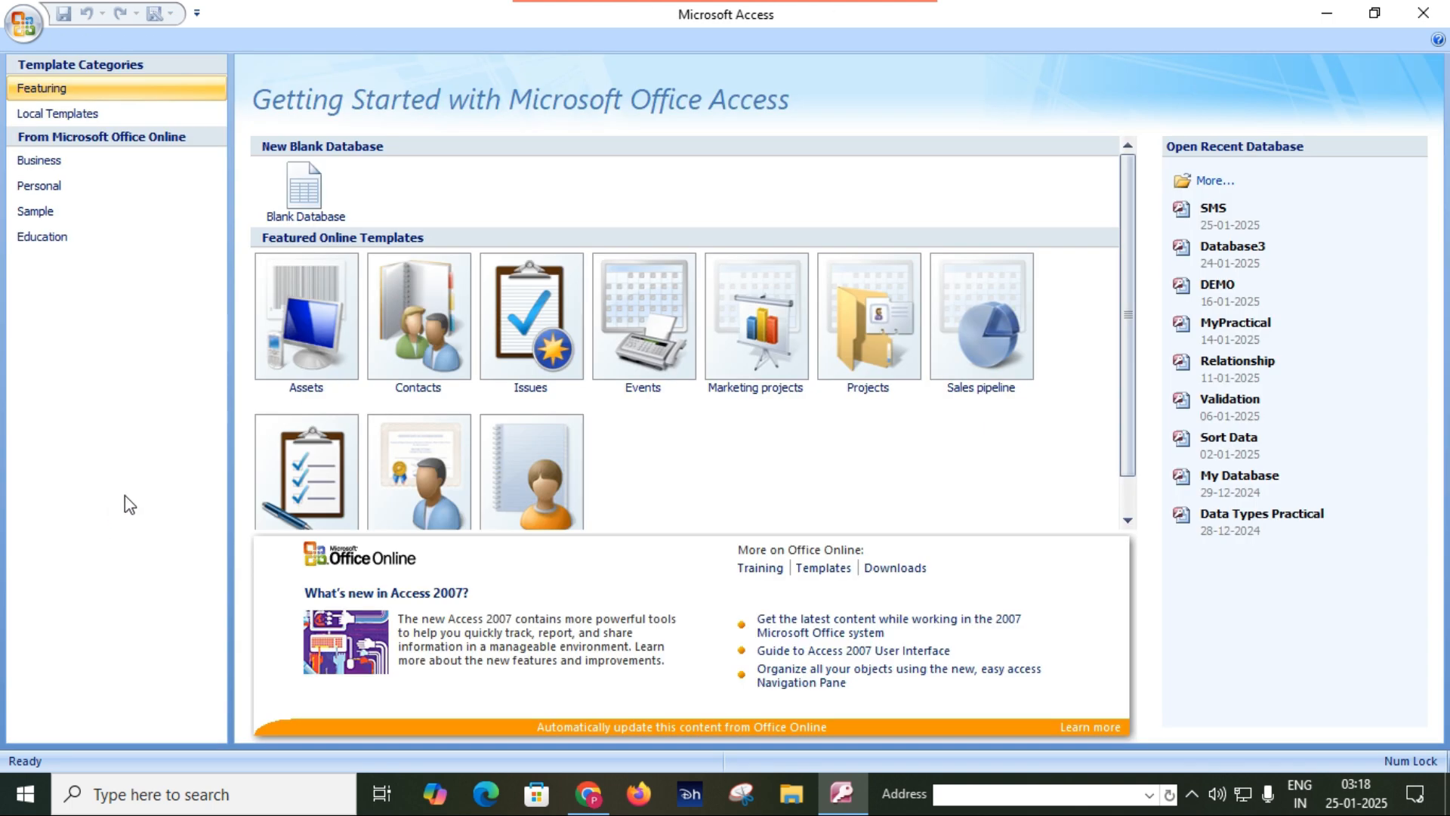
click(1205, 205)
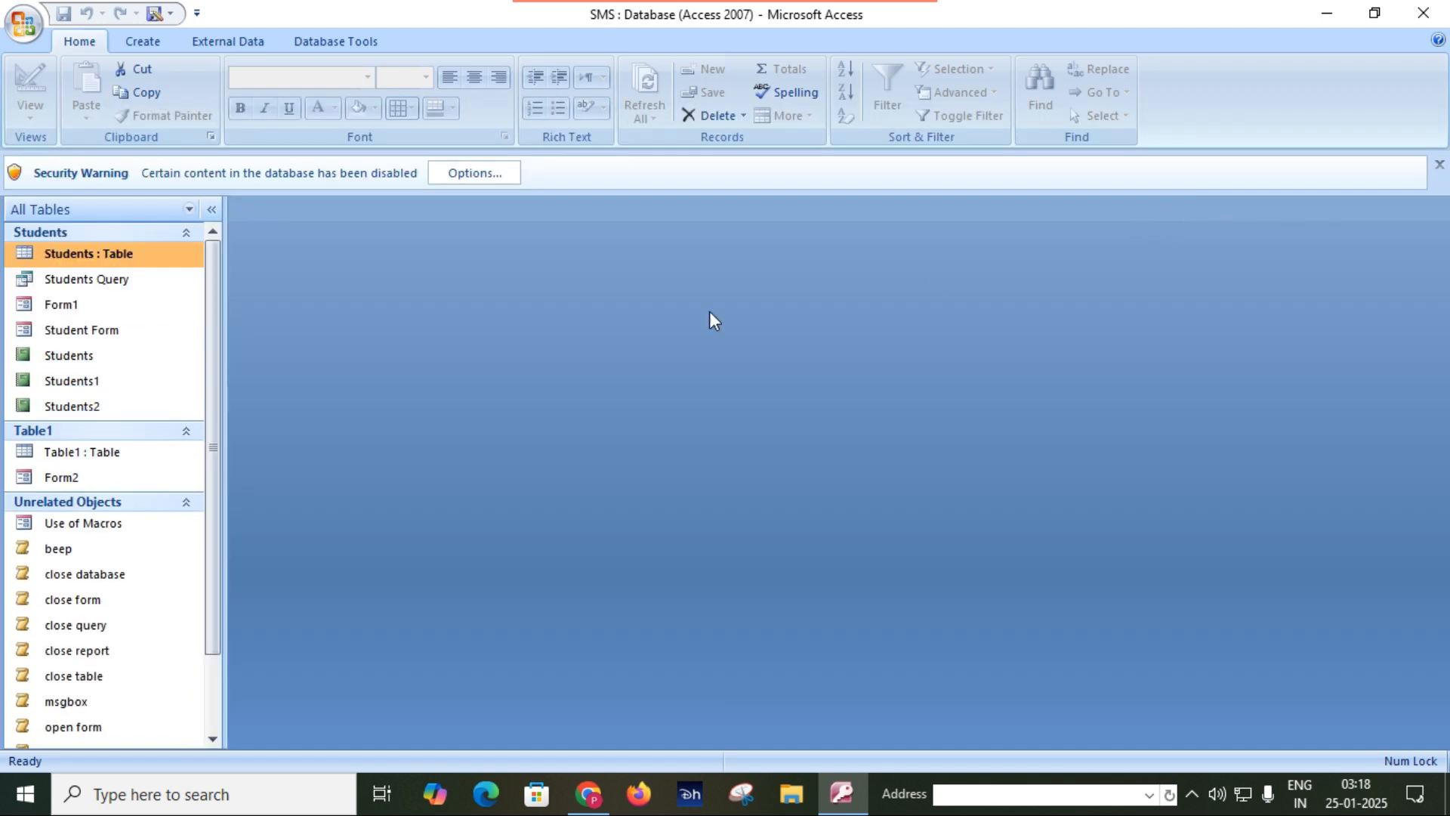
Run the msgbox macro and dismiss its message.
scroll(85, 565, down, 2)
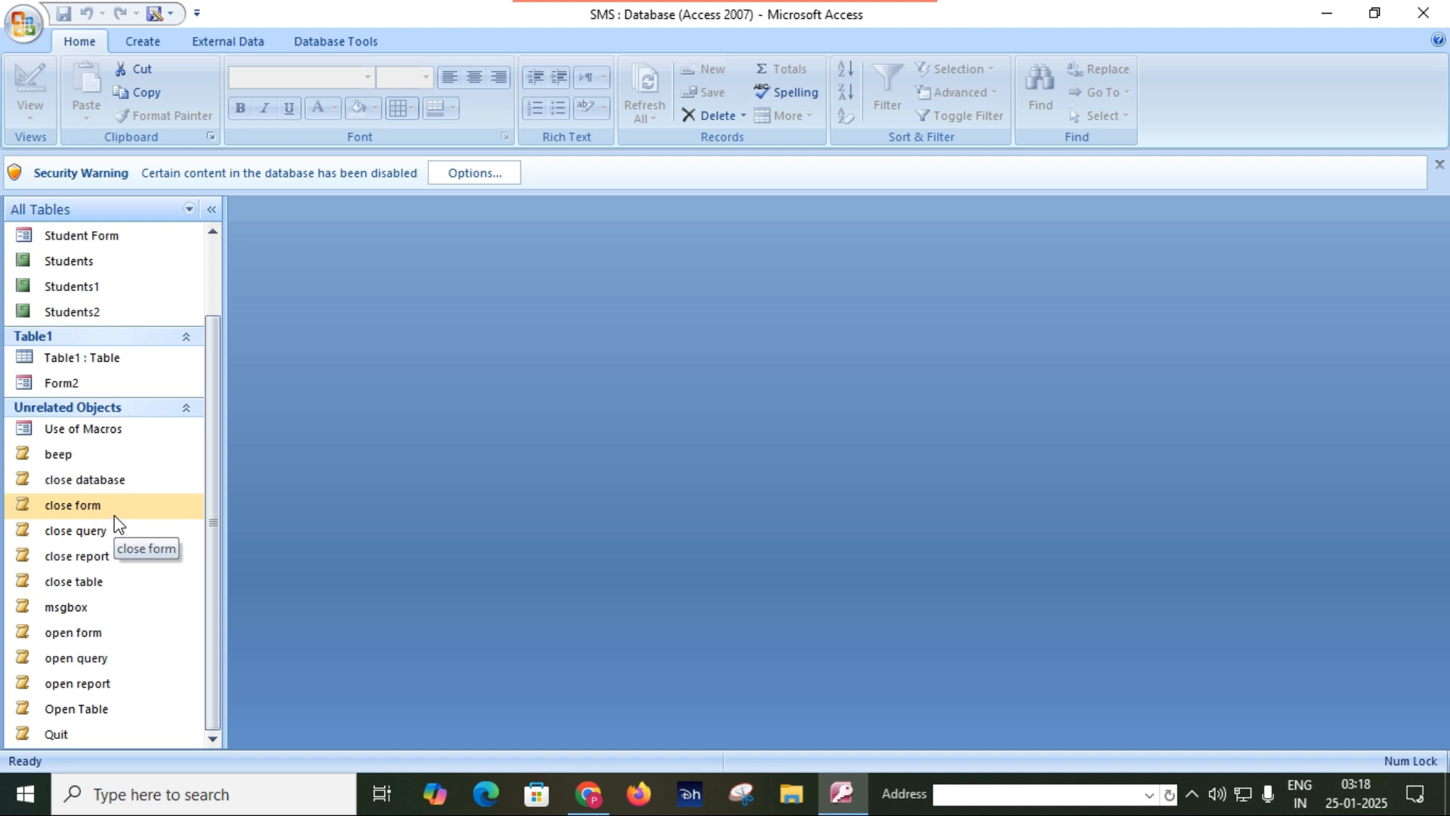
double_click(89, 610)
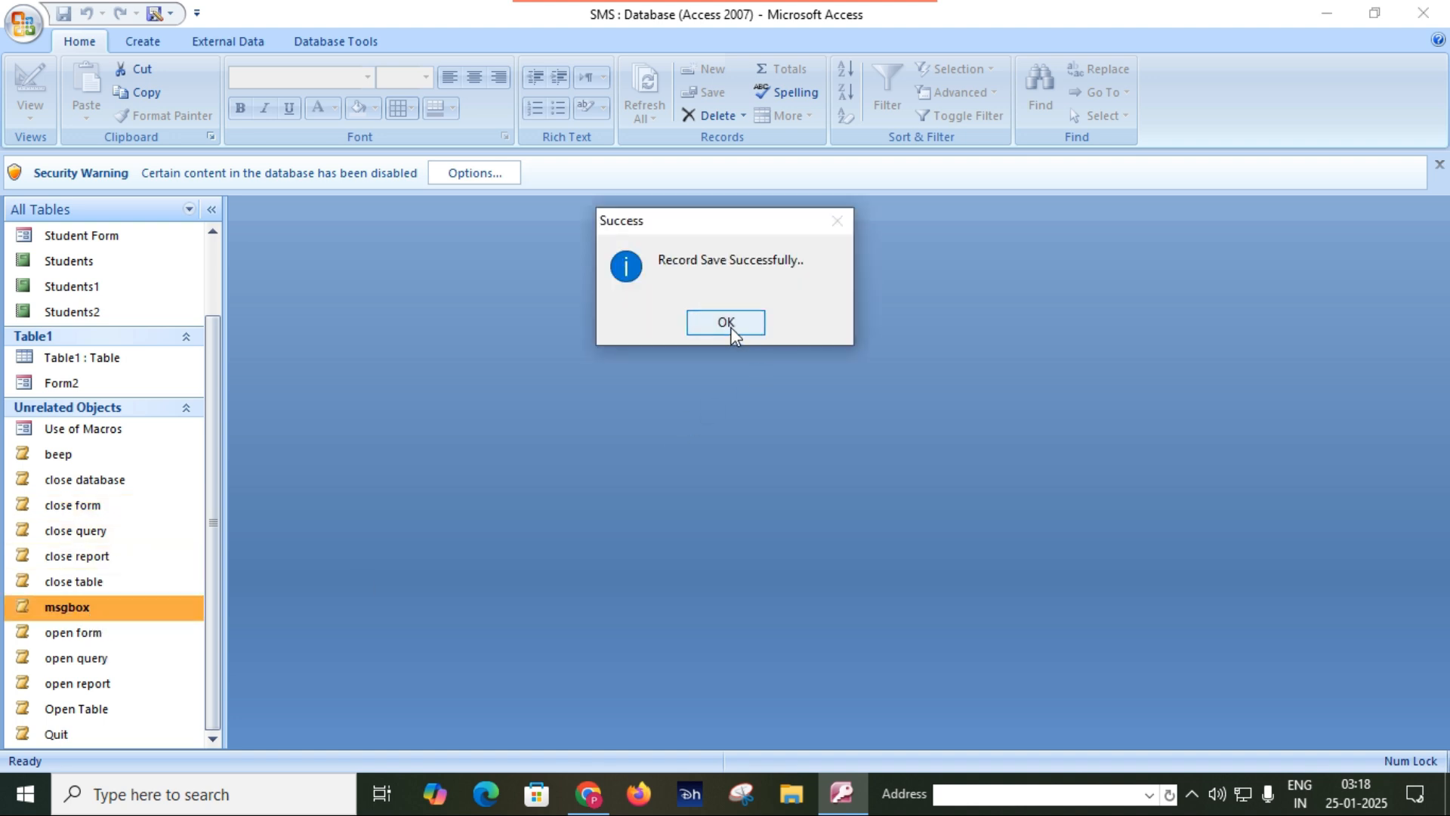
click(729, 332)
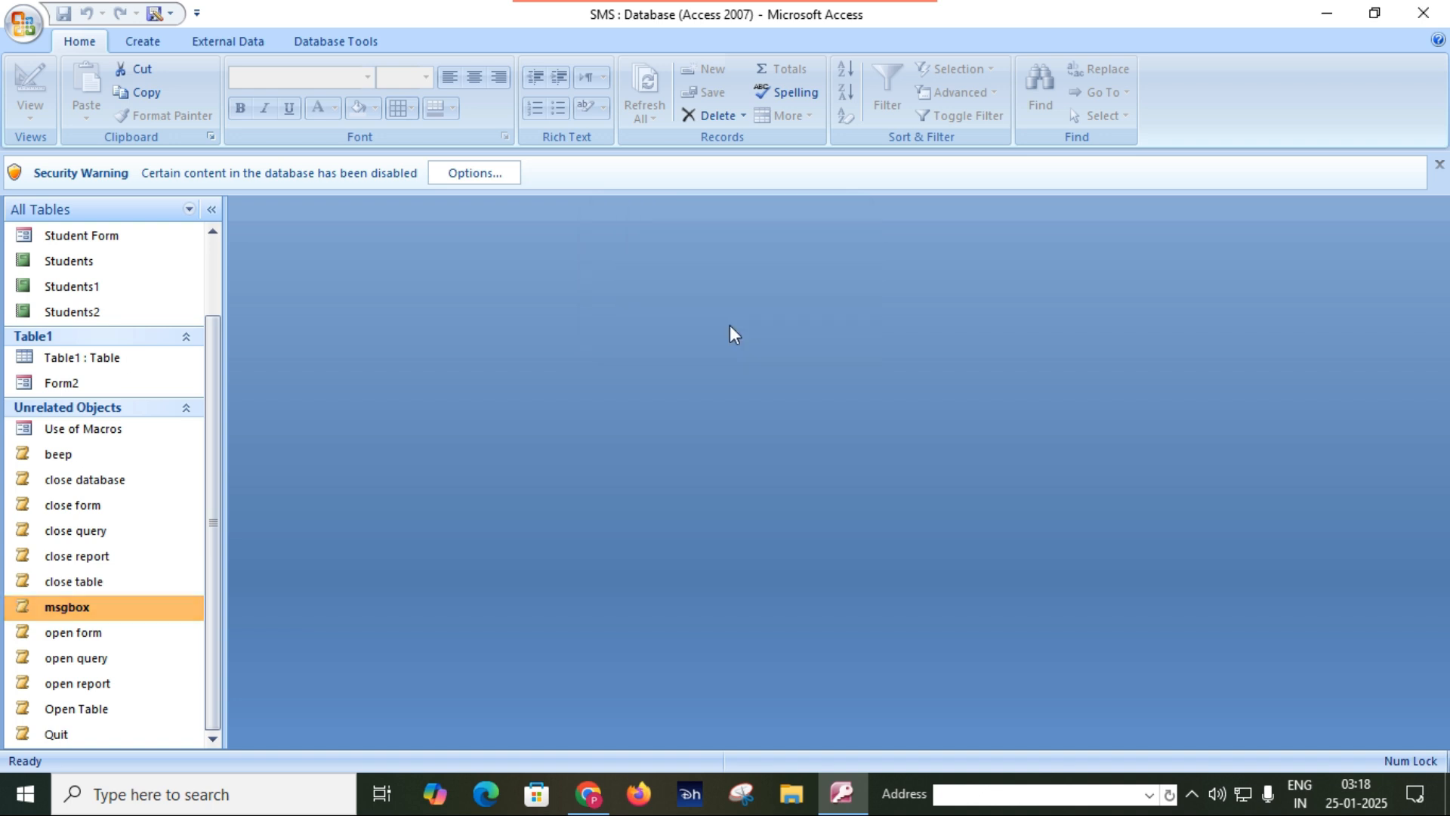
Open Form1 and start a new blank student record with the form's Add operation.
scroll(70, 504, up, 2)
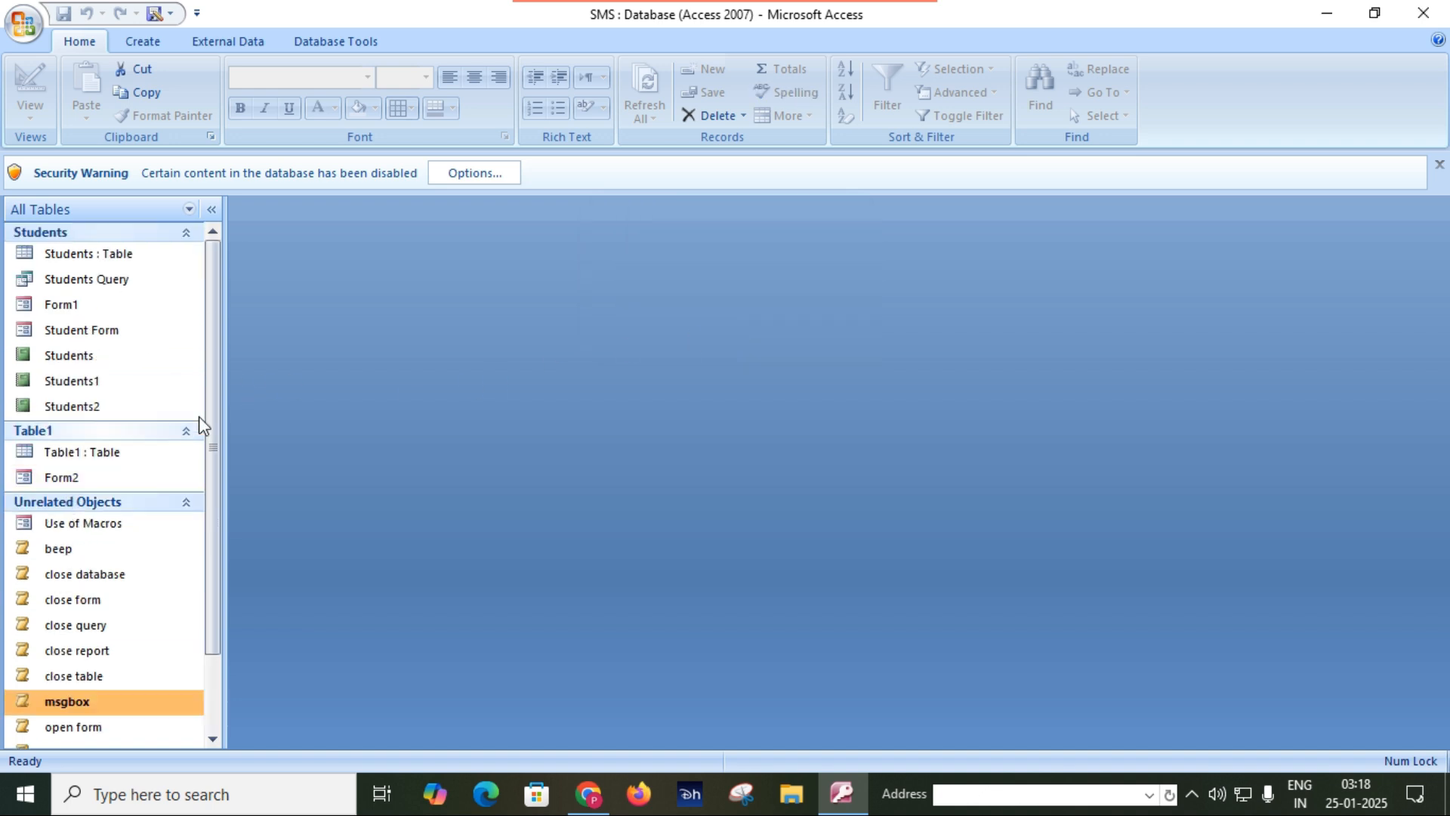
double_click(80, 306)
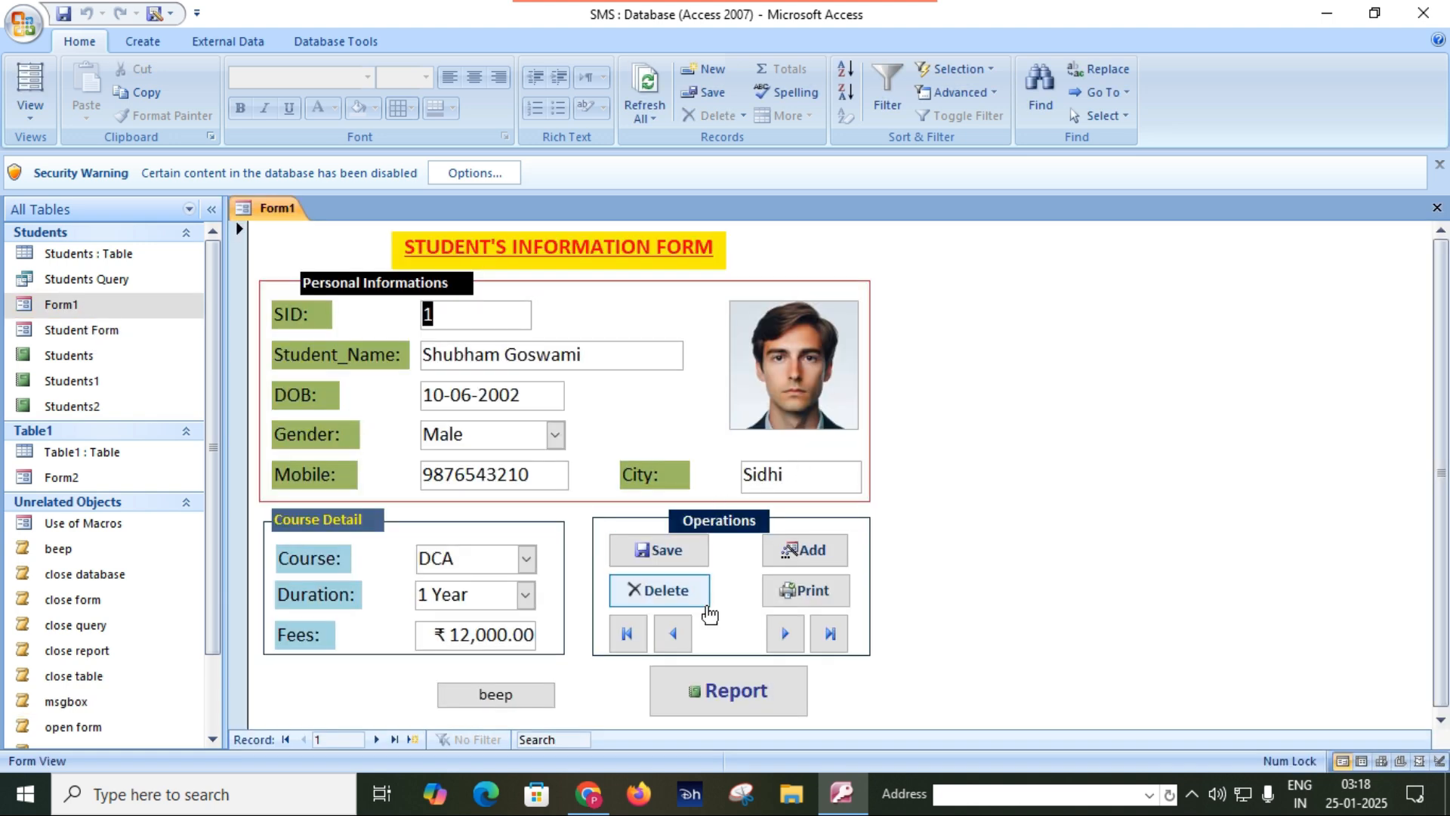
click(786, 642)
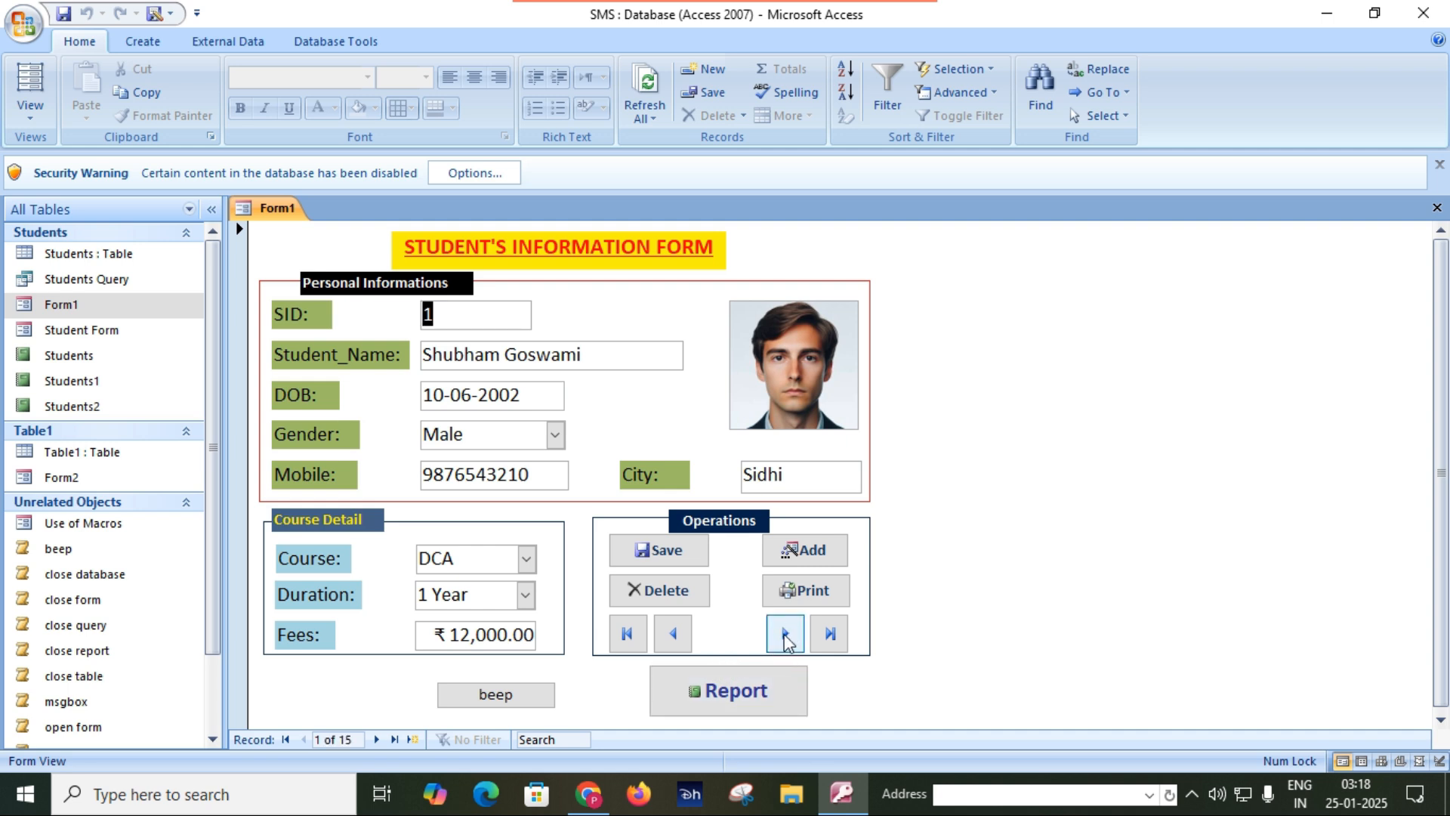
click(802, 550)
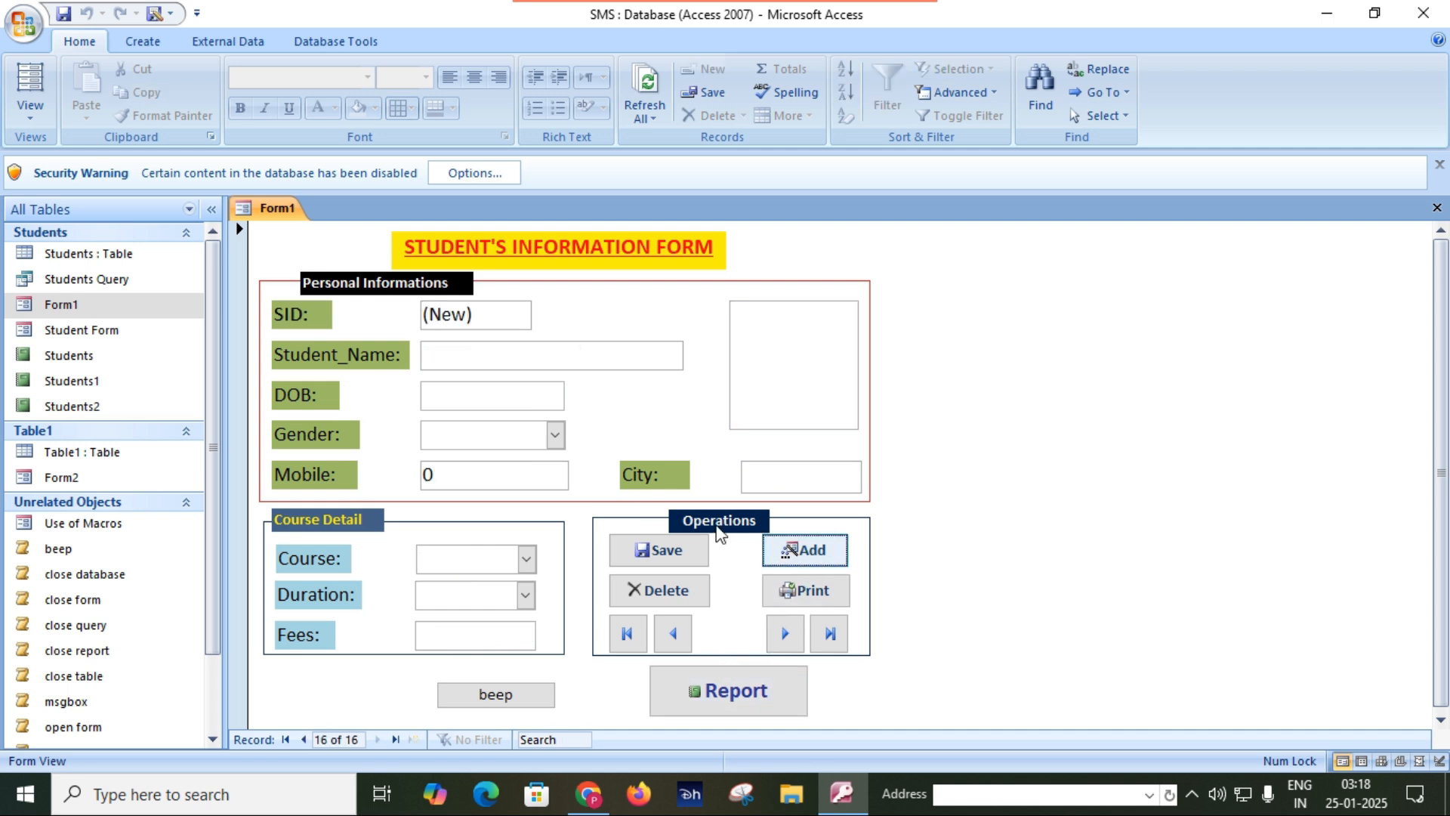
Enter the student's full name and date of birth in the new record.
click(525, 362)
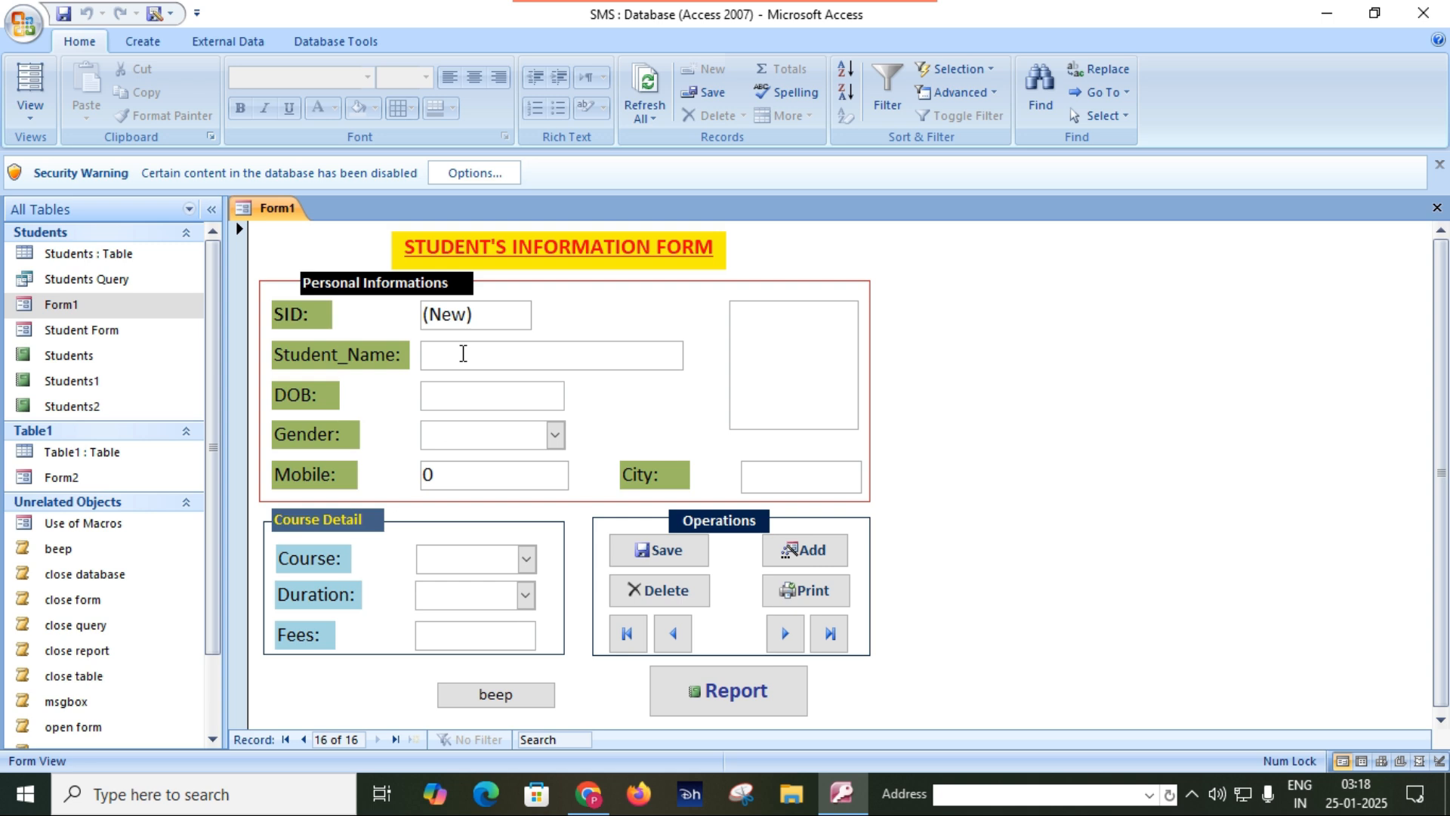
key(Caps_Lock)
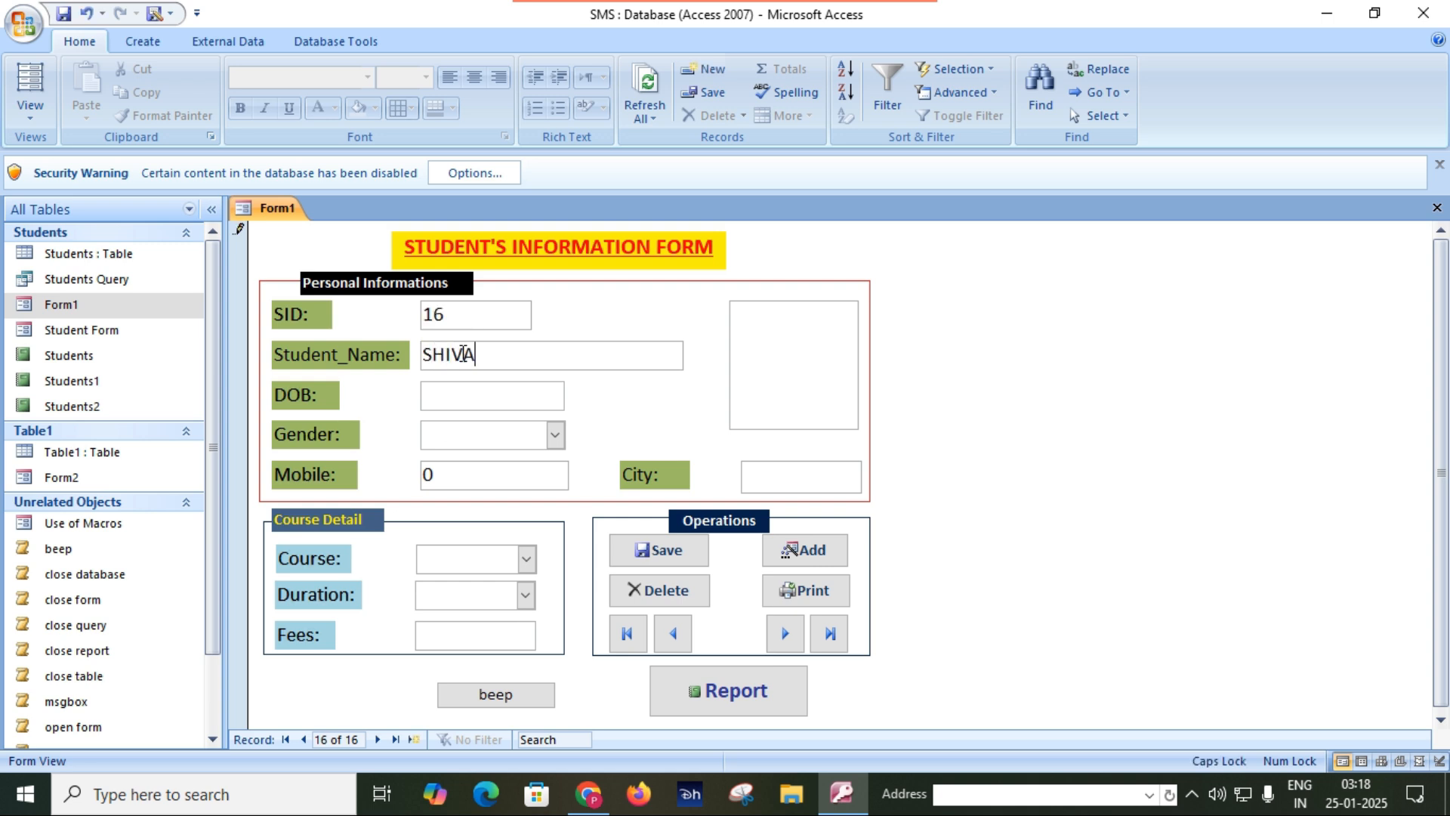
click(492, 394)
text(10)
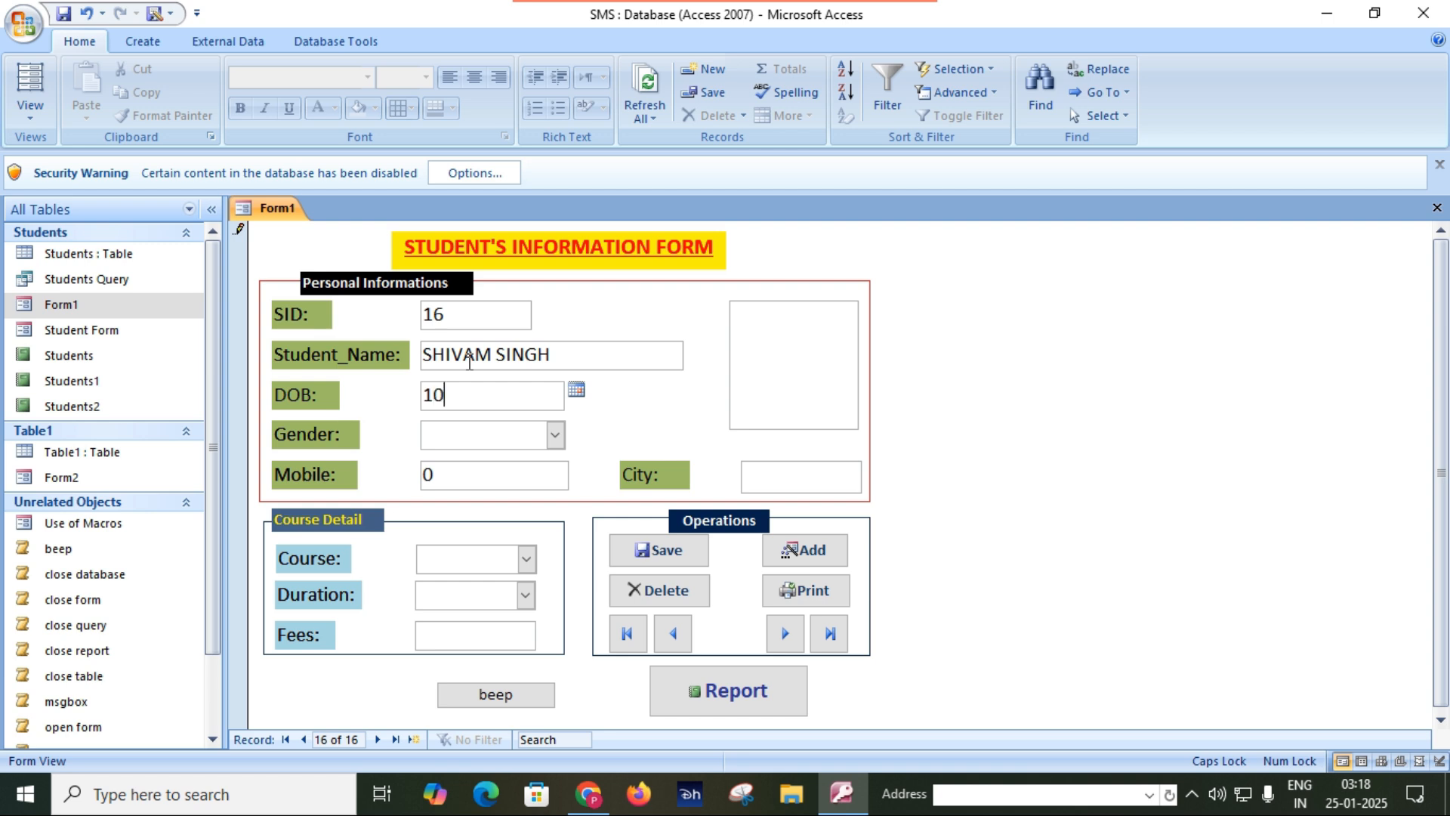
text(/05/2)
text(000)
Set the student's gender to Male and enter the mobile number.
click(555, 436)
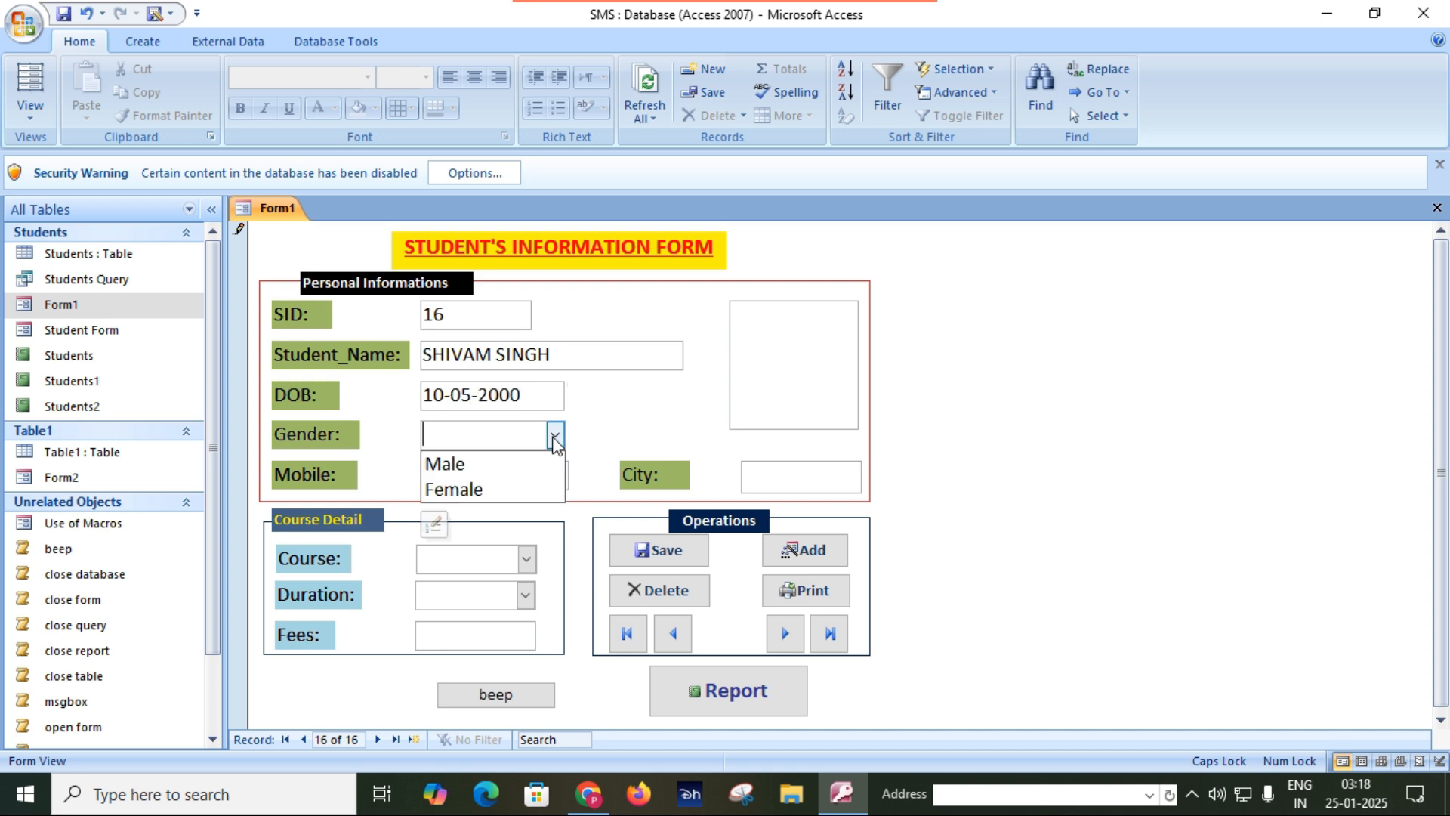
click(484, 463)
key(Tab)
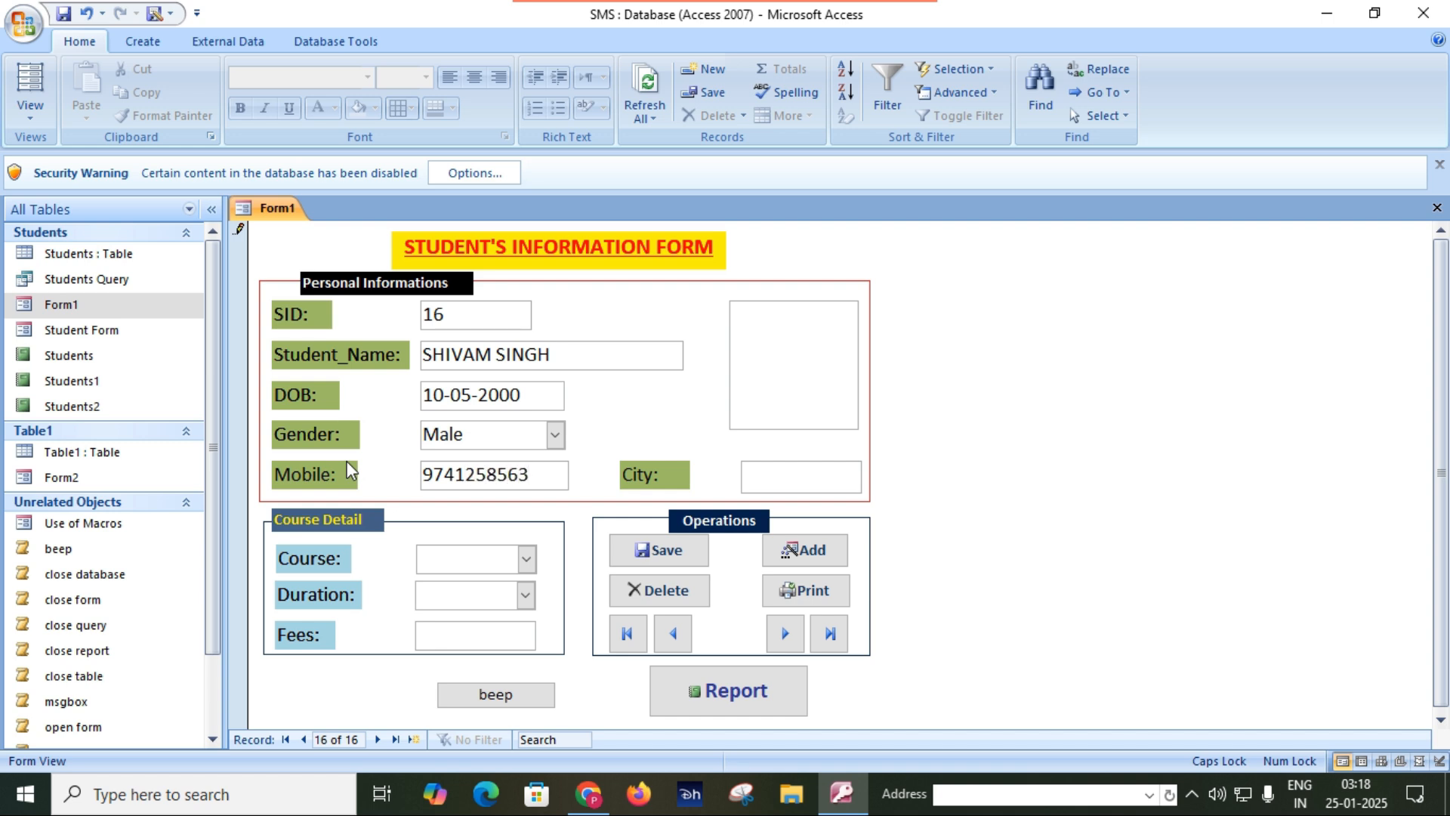
Enter SIDHI in capitals as the student's city.
click(797, 482)
text(SIDHI)
Set the course to BA, the duration to 3 Years and the fees to 16000, and save the student record.
click(526, 559)
click(467, 666)
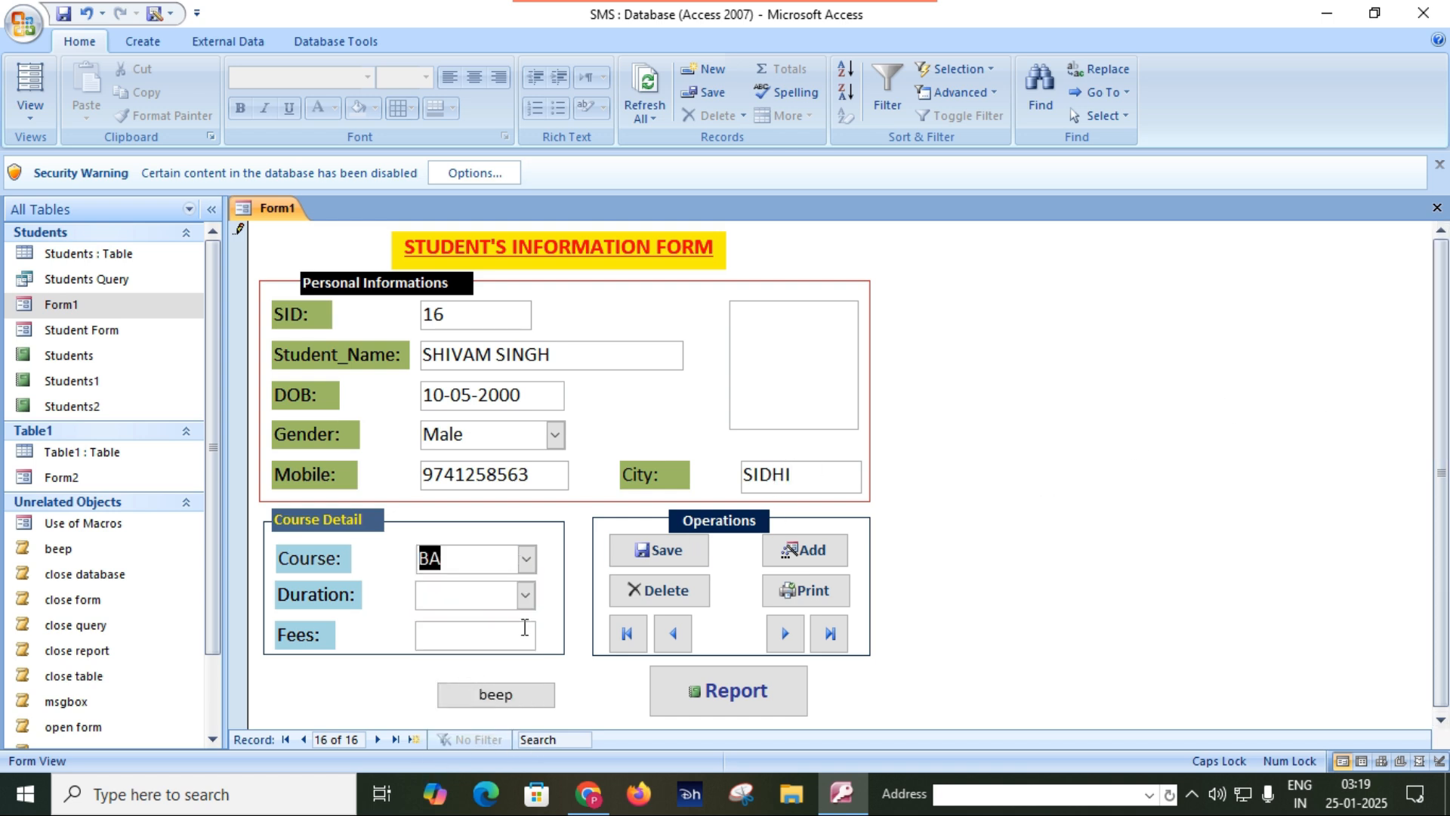
click(524, 596)
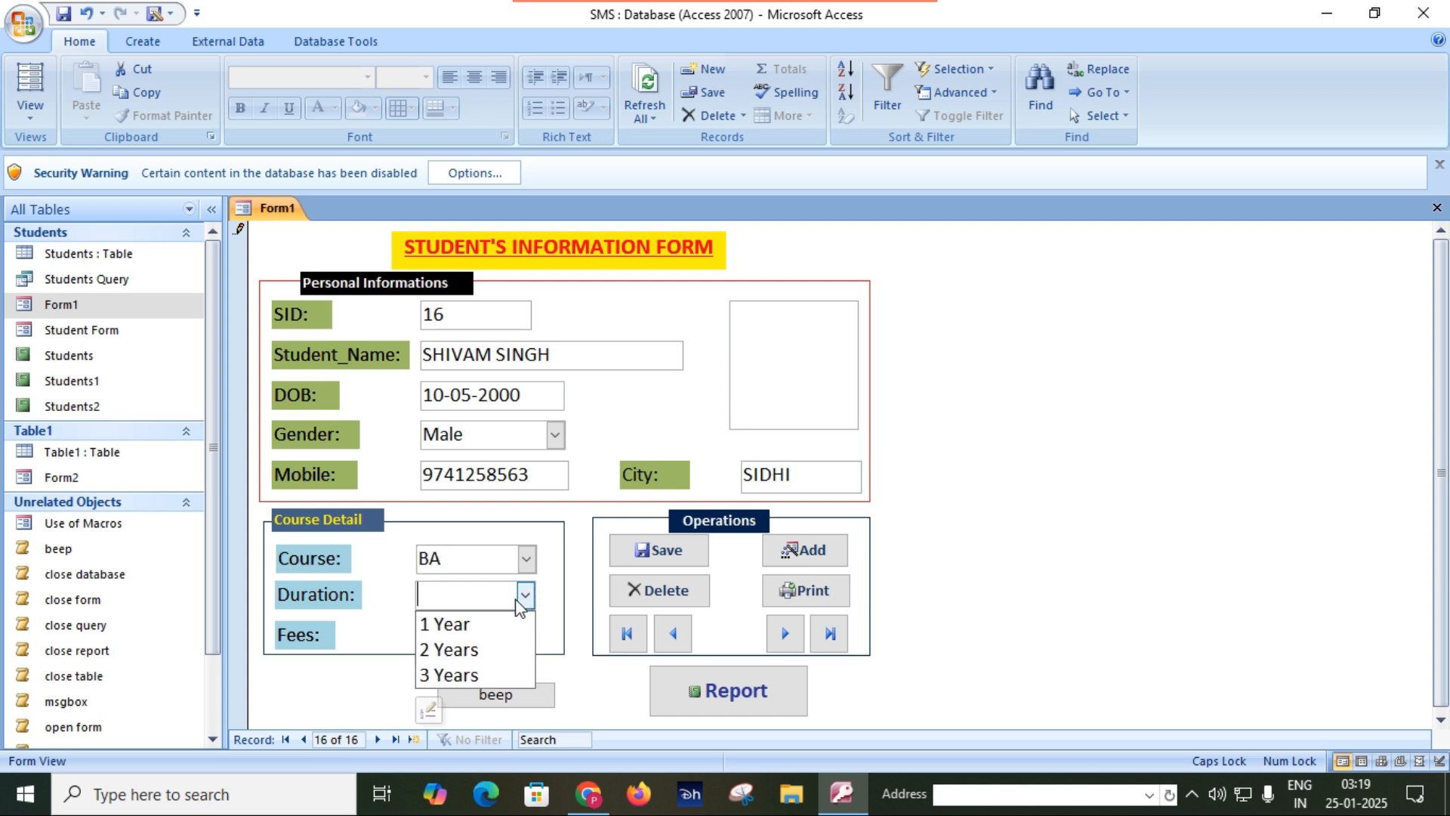
click(473, 670)
click(469, 636)
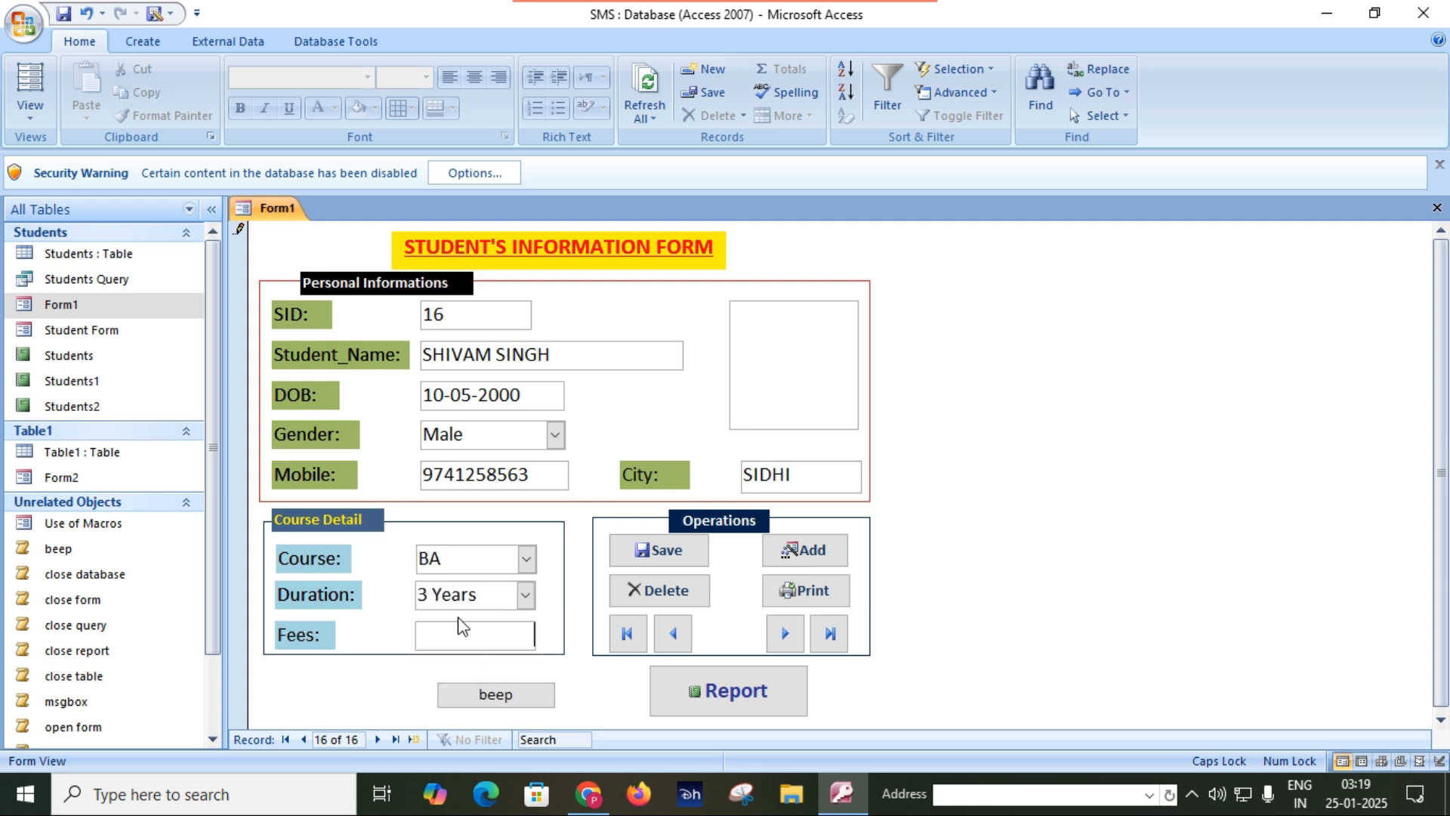
text(16000)
click(674, 558)
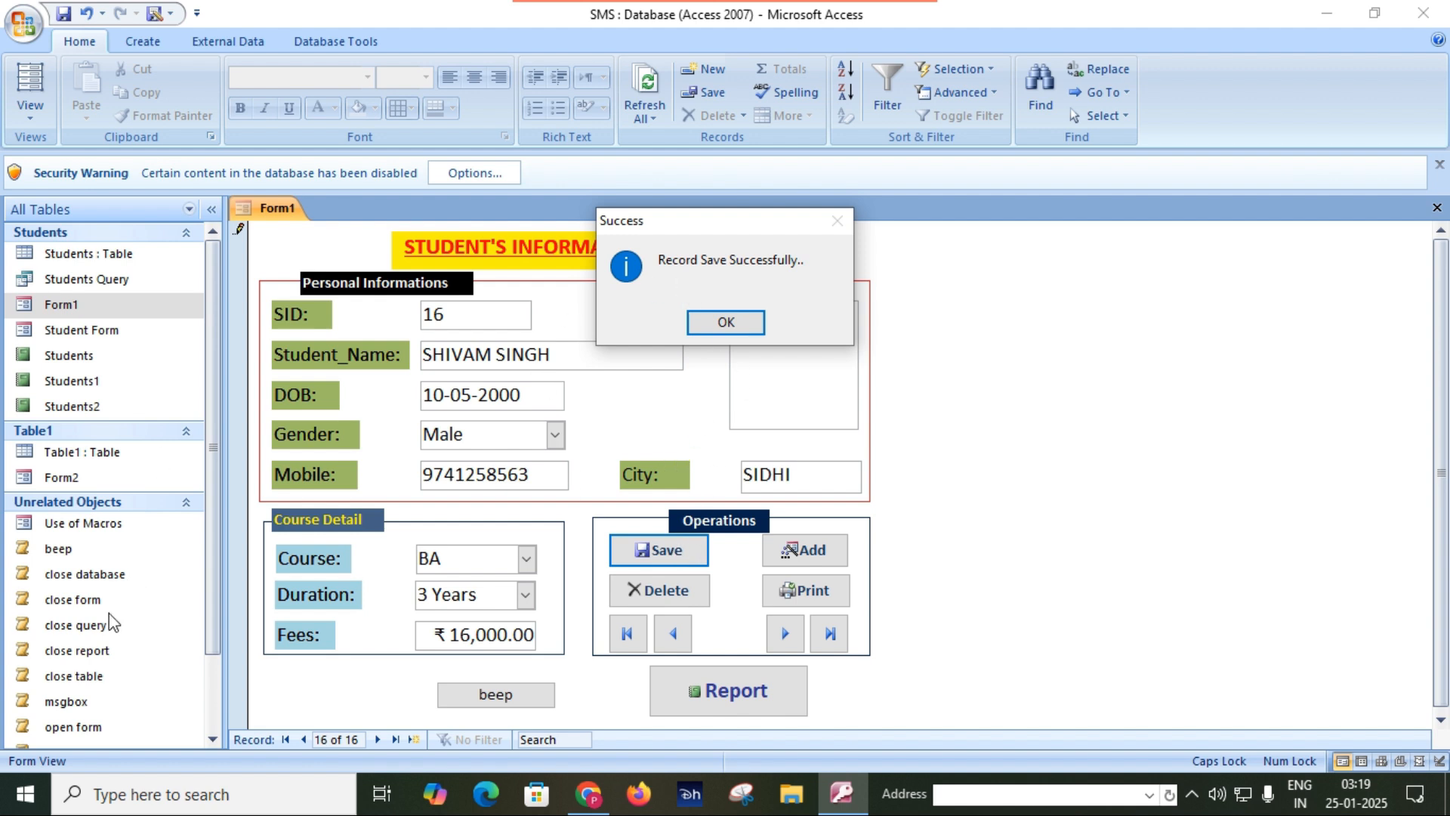
click(727, 325)
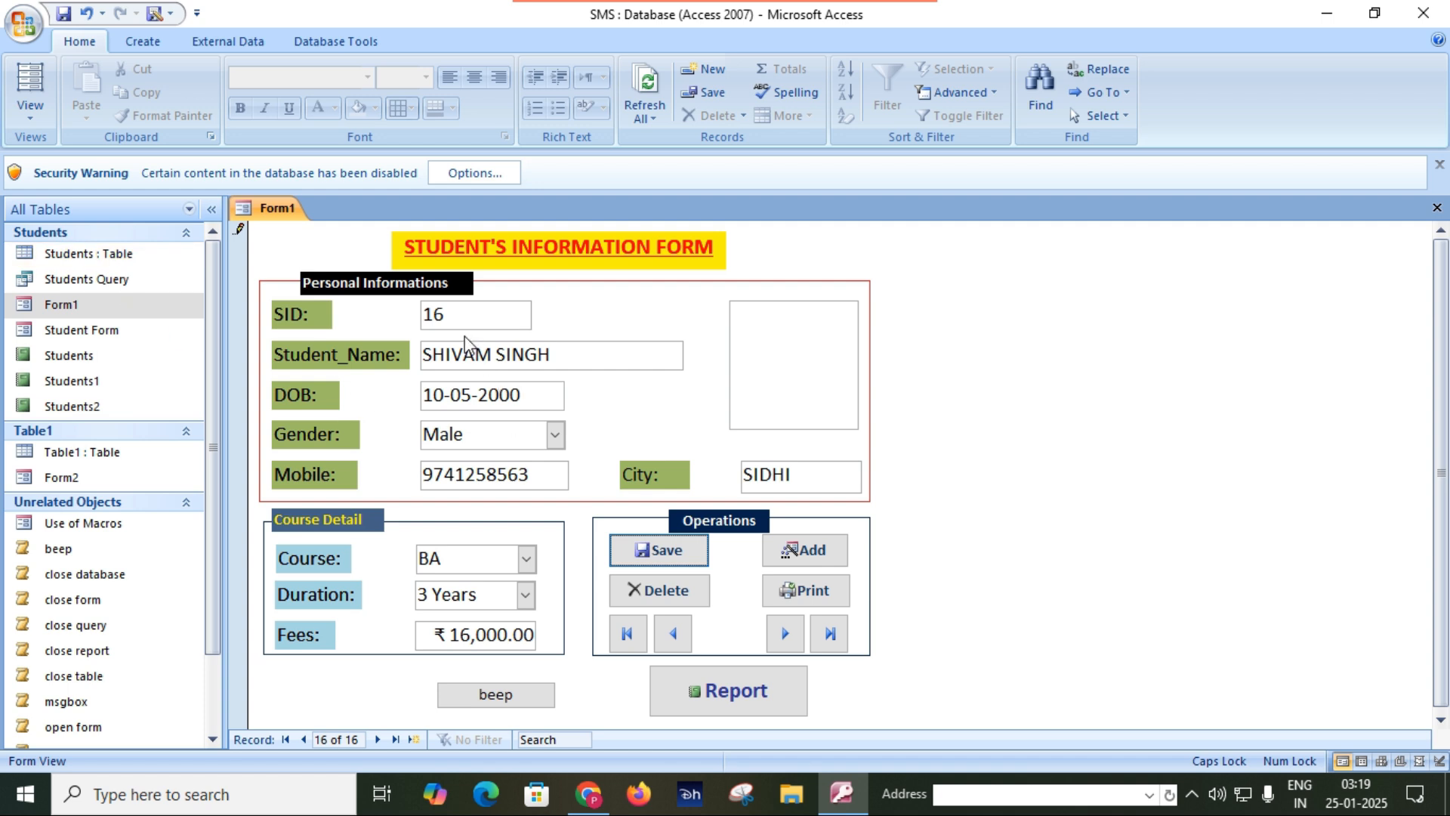
Open the Students table to check the newly saved student record, and close the table.
double_click(118, 256)
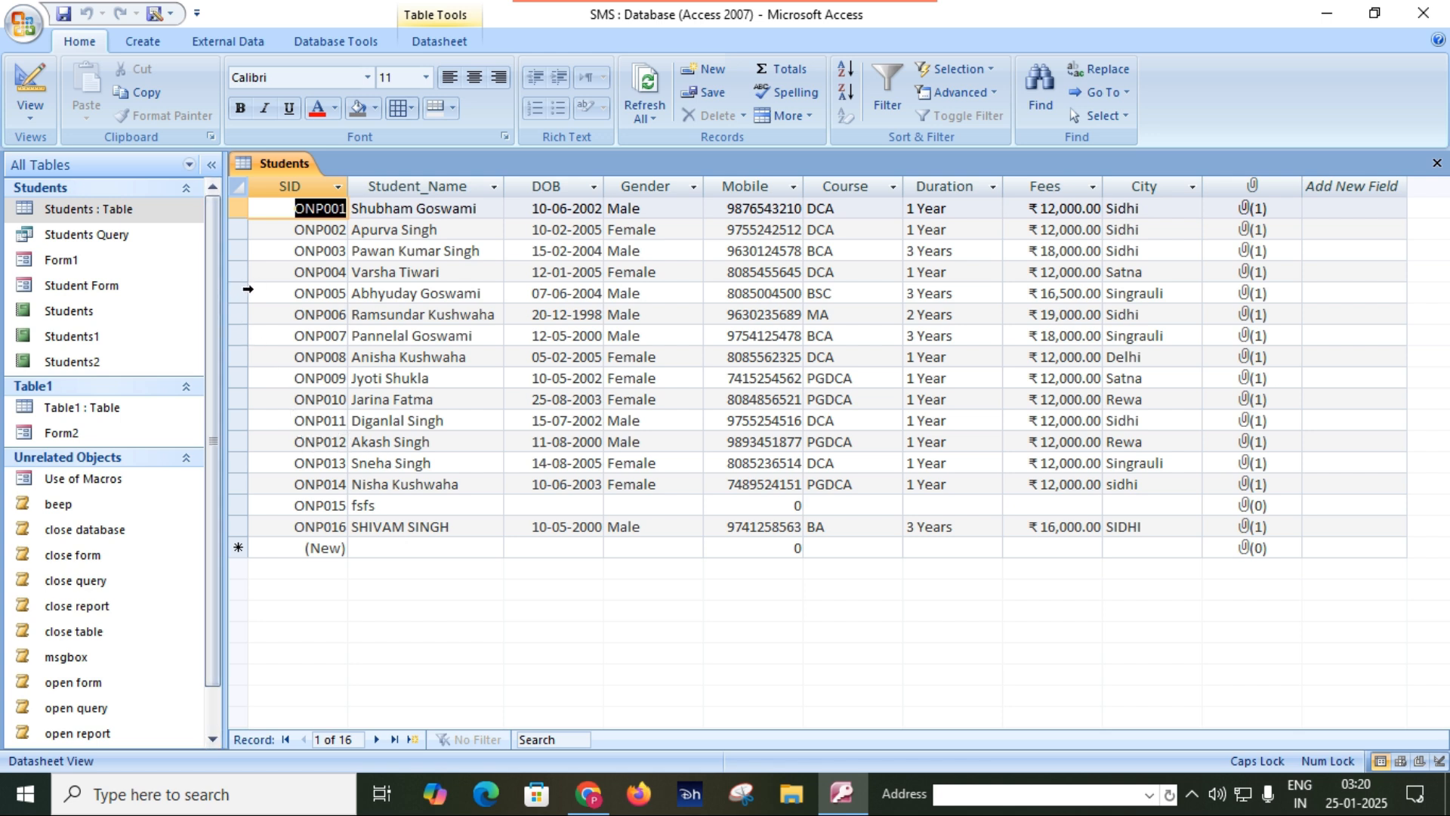
drag(214, 349, 208, 450)
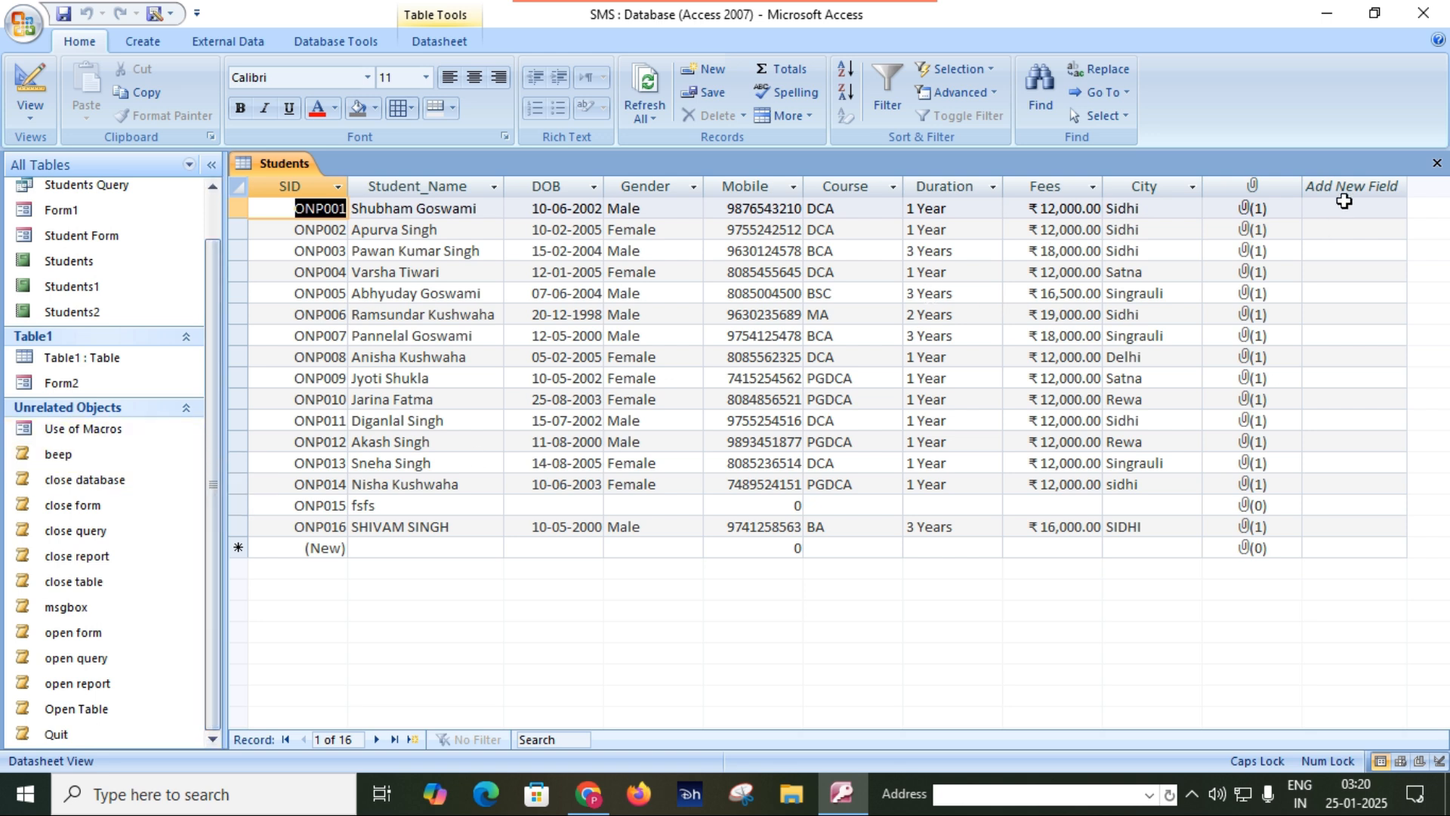
click(1436, 164)
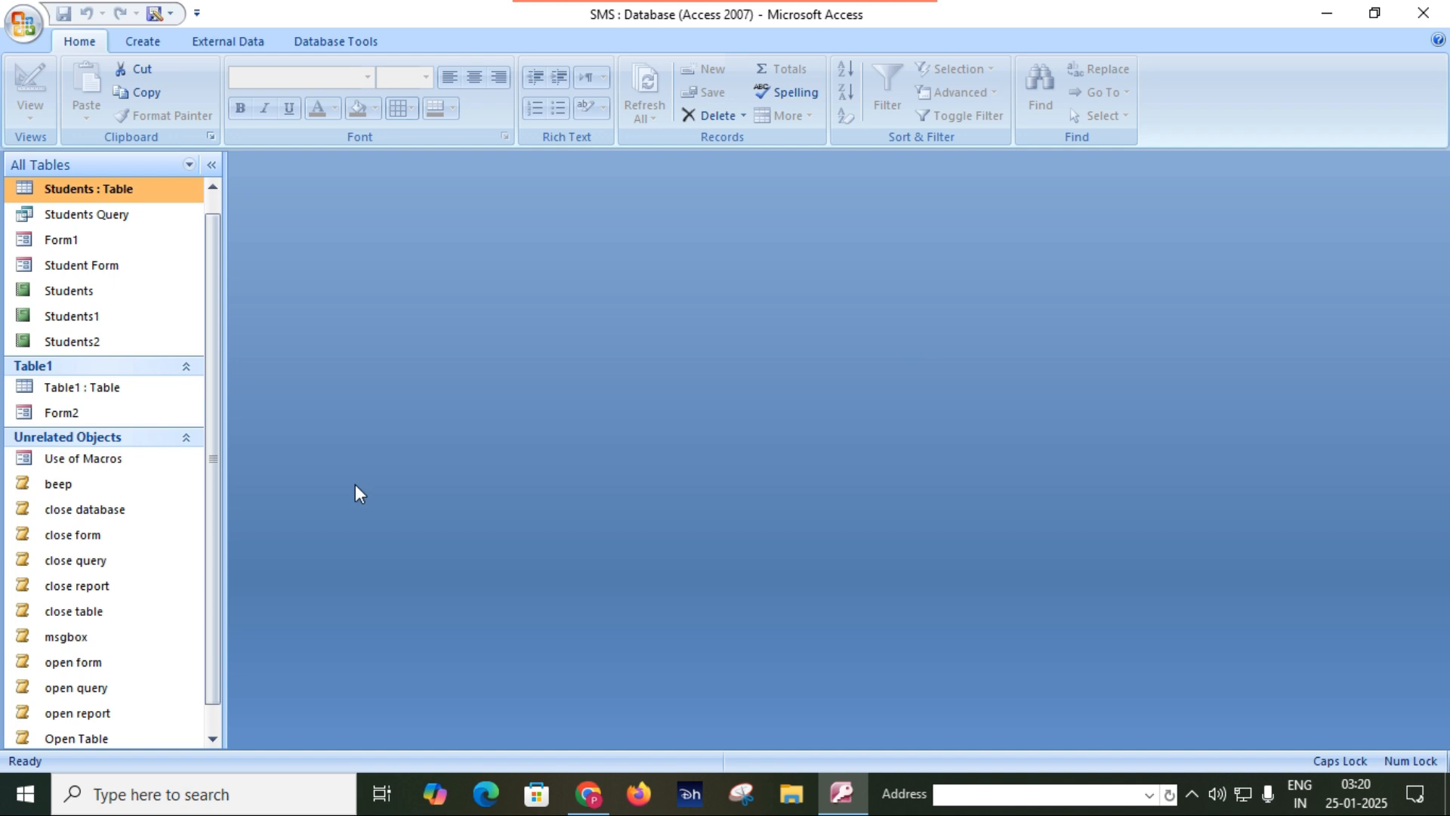
Delete the beep macro from the database and confirm the deletion.
scroll(136, 713, down, 1)
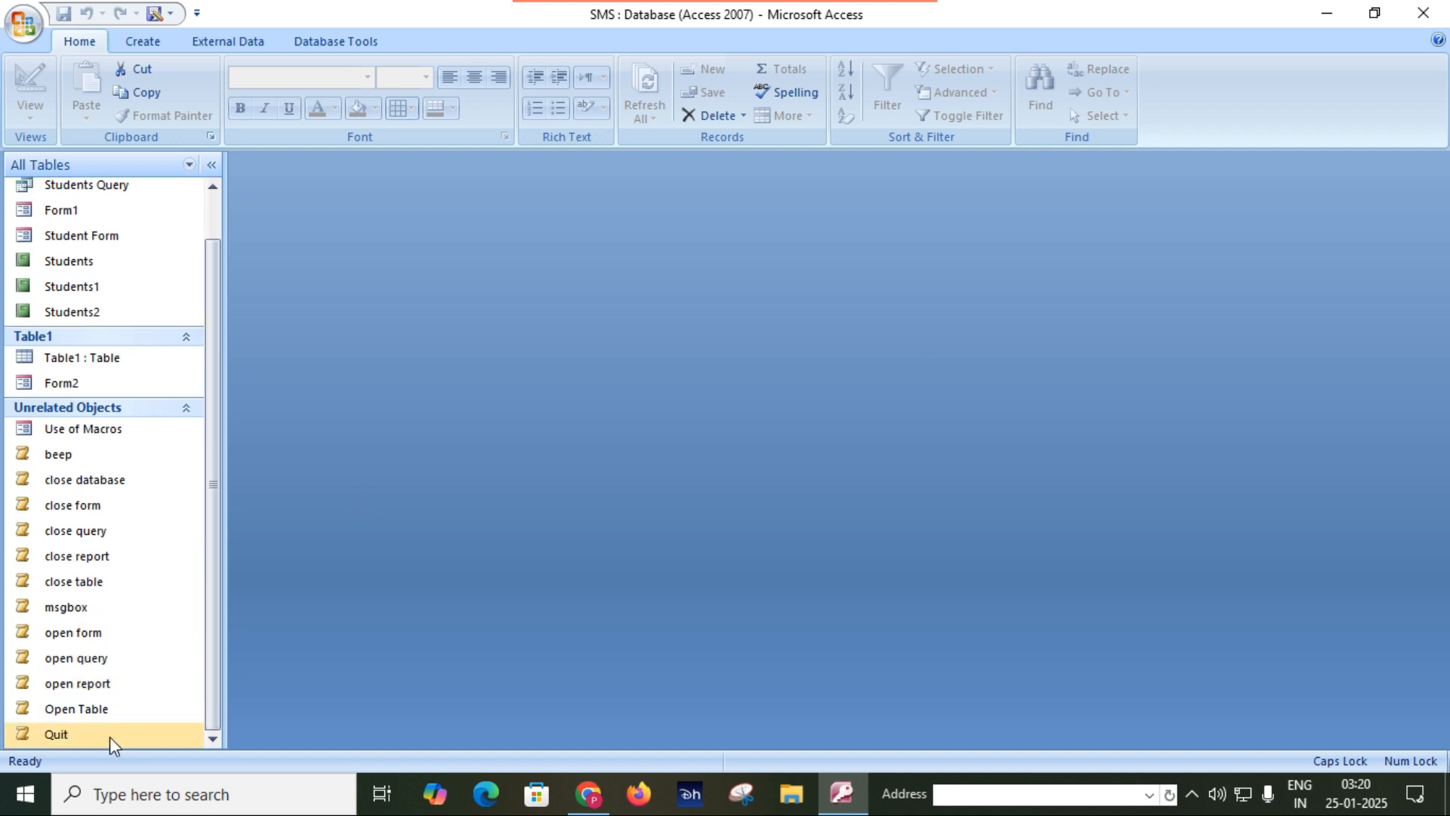
click(97, 461)
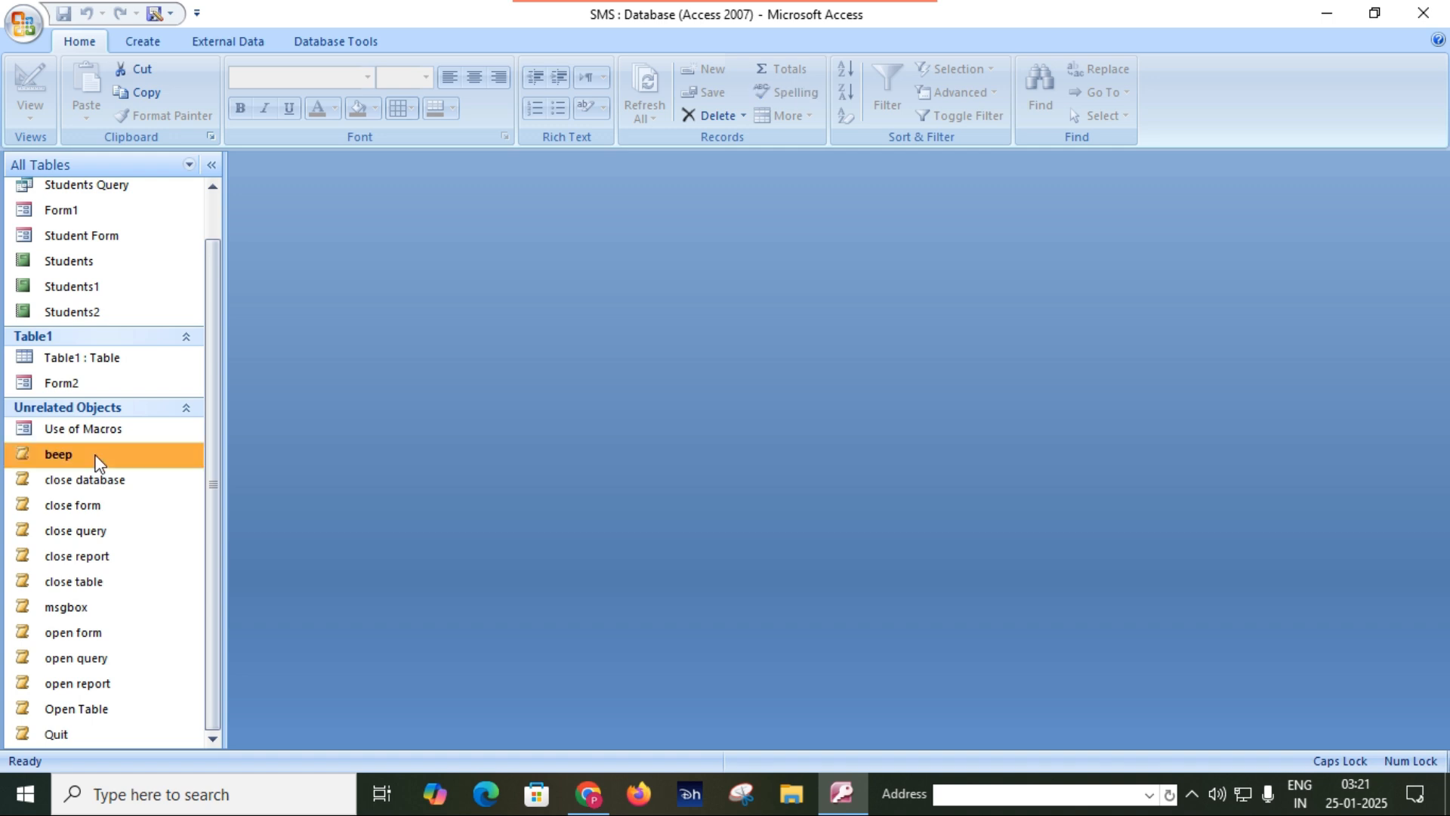
right_click(97, 461)
click(148, 589)
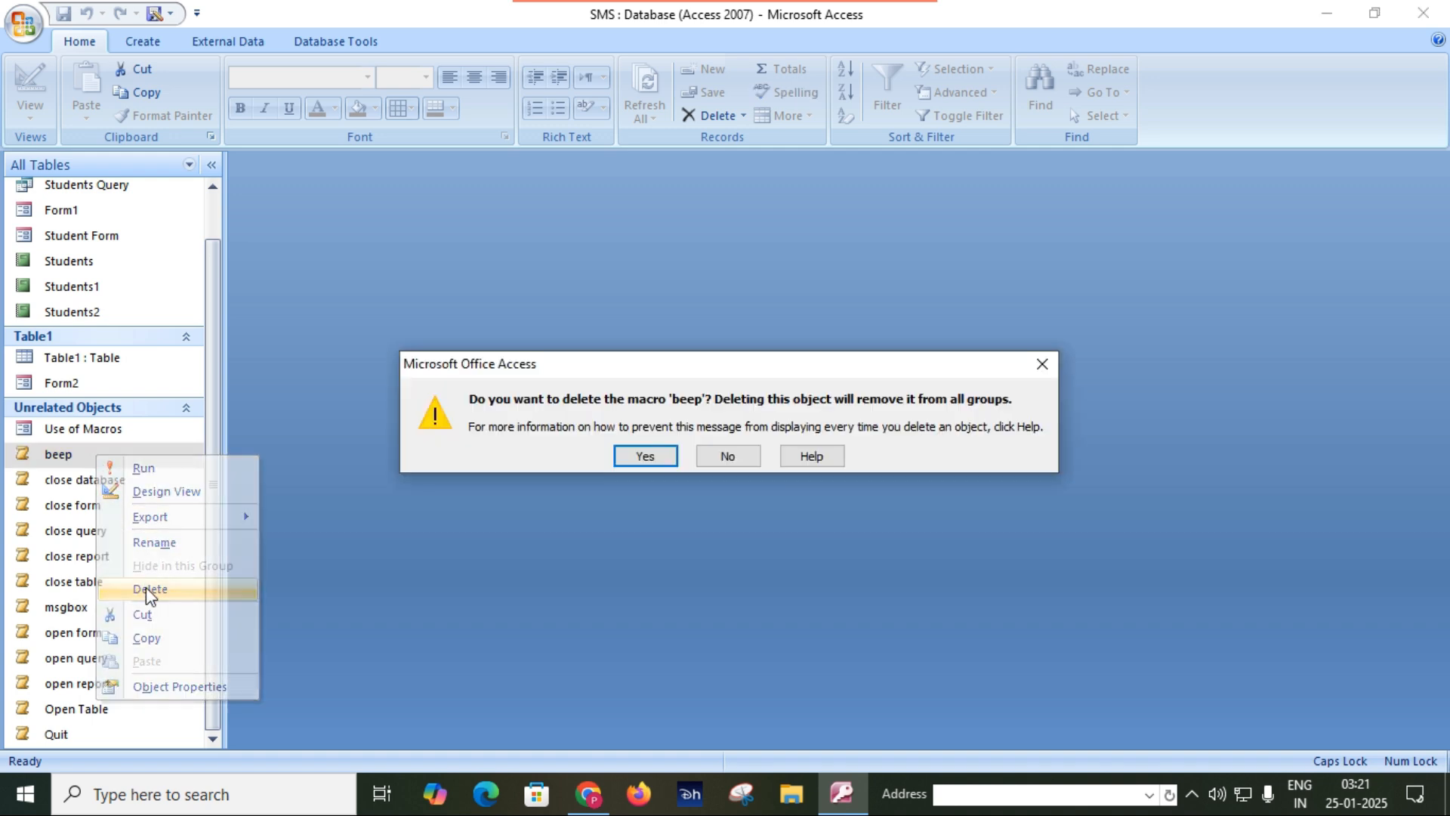
click(648, 455)
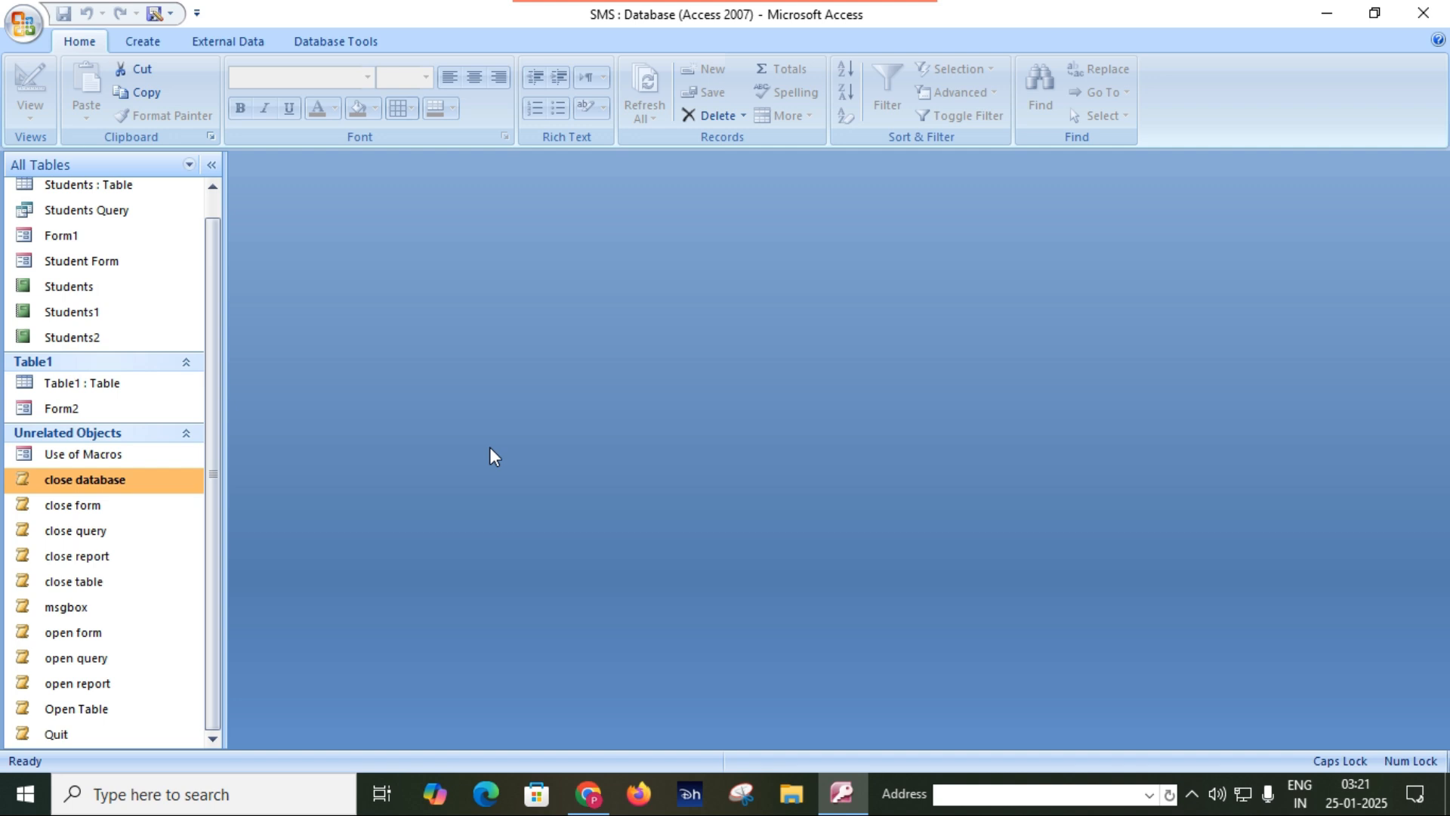
Delete the close database and close form macros, confirming each deletion.
right_click(169, 484)
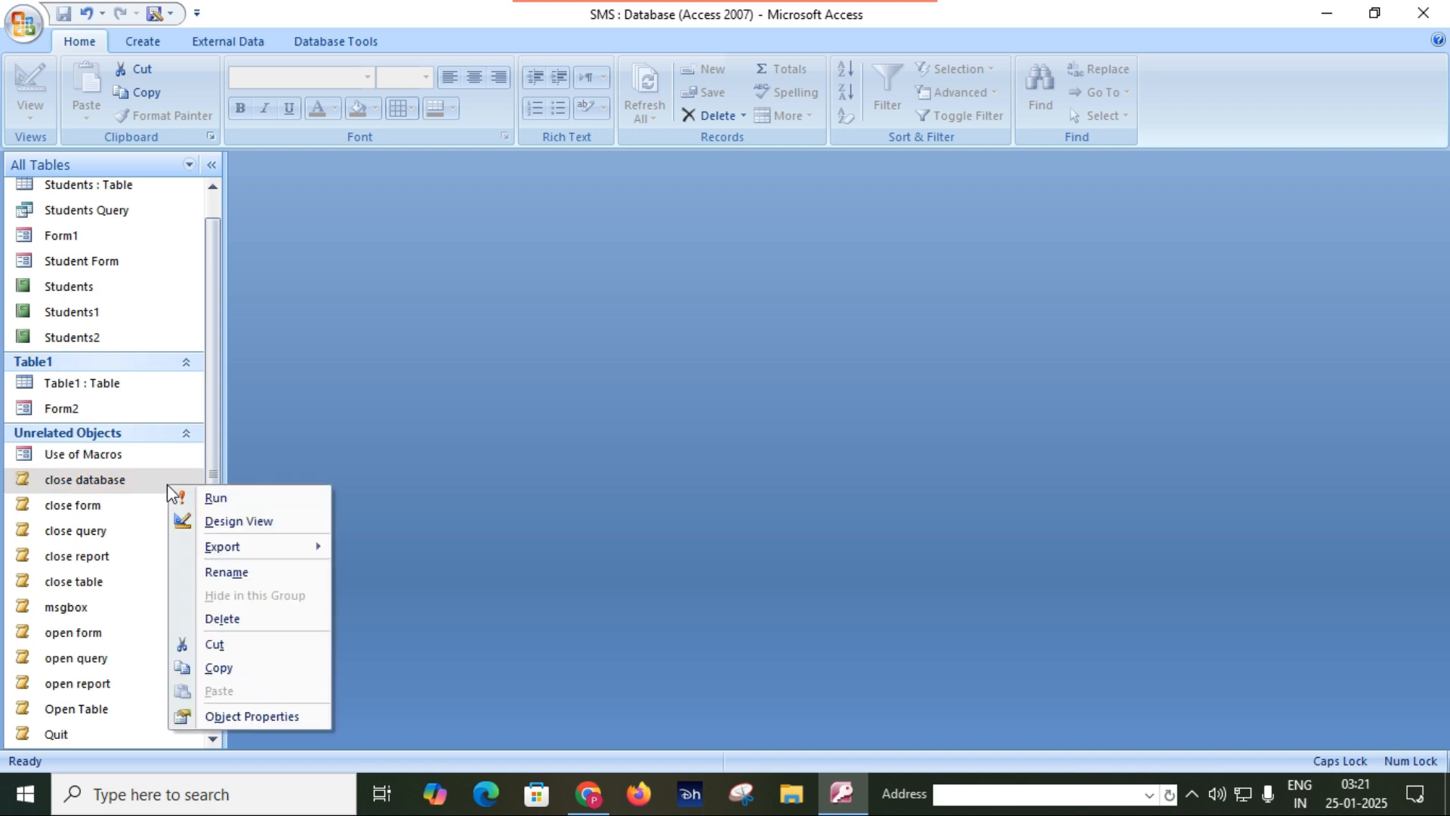
click(238, 619)
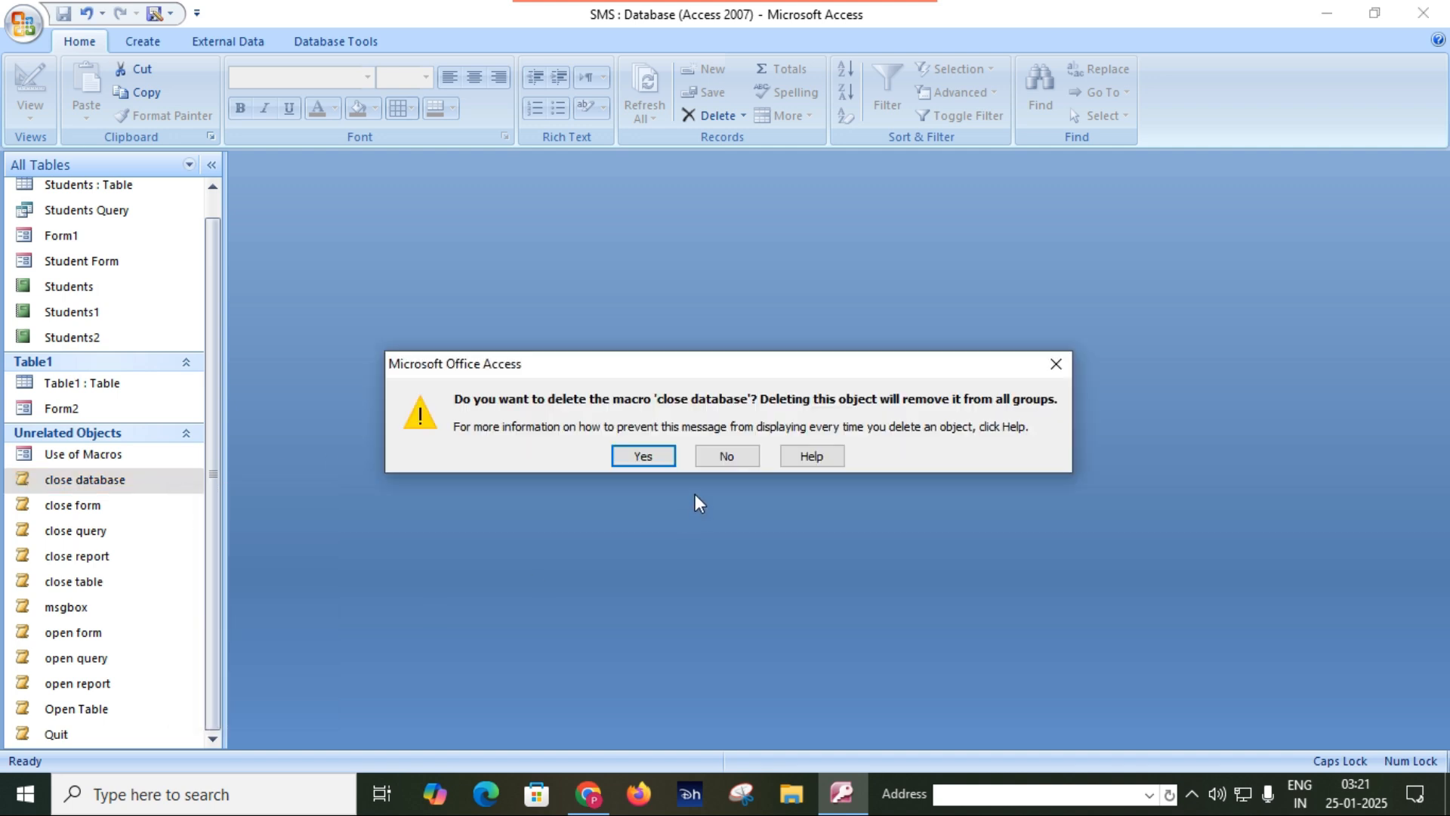
click(647, 456)
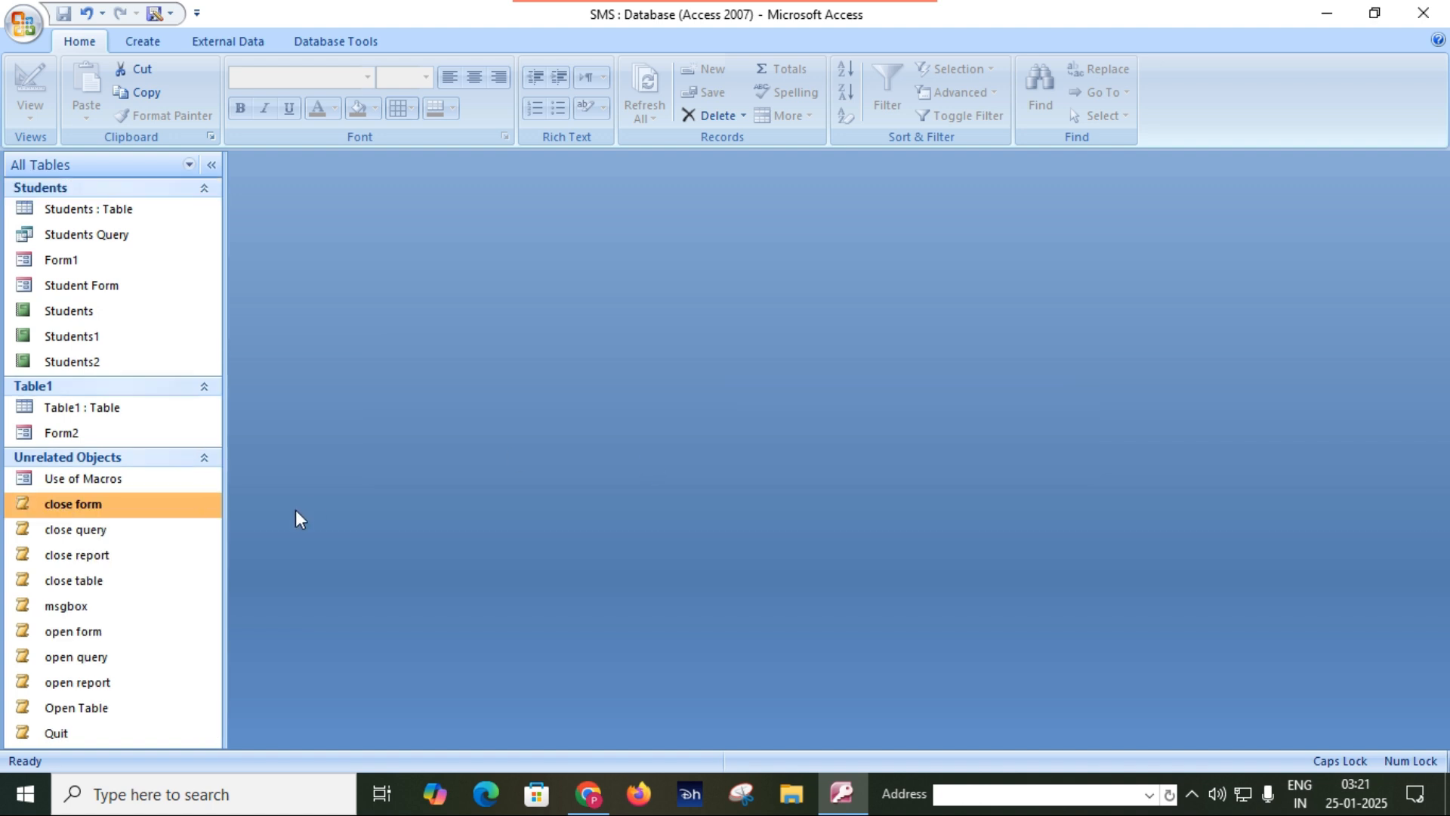
right_click(100, 511)
click(179, 637)
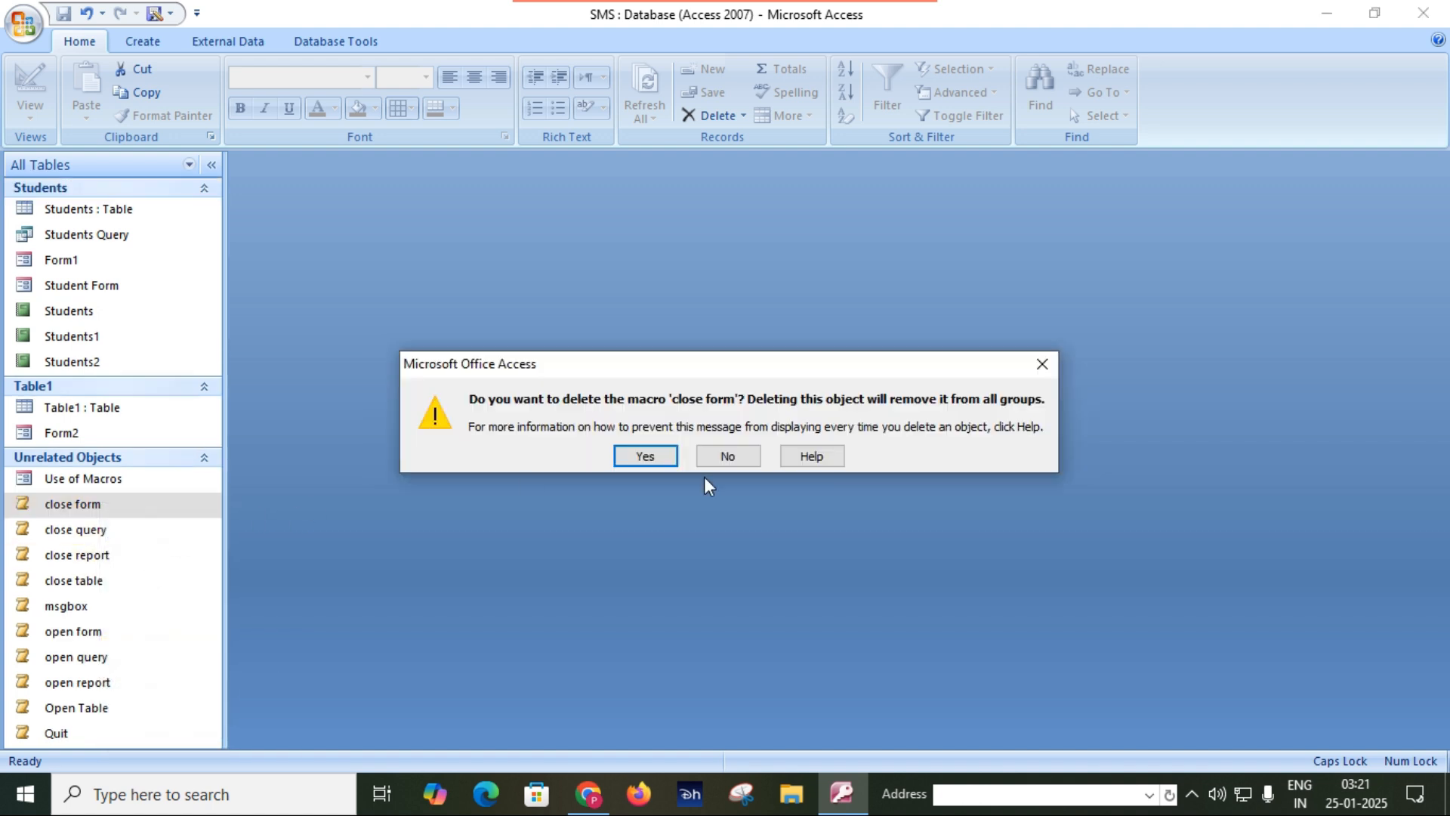
click(660, 456)
Permanently delete the Use of Macros form.
right_click(84, 480)
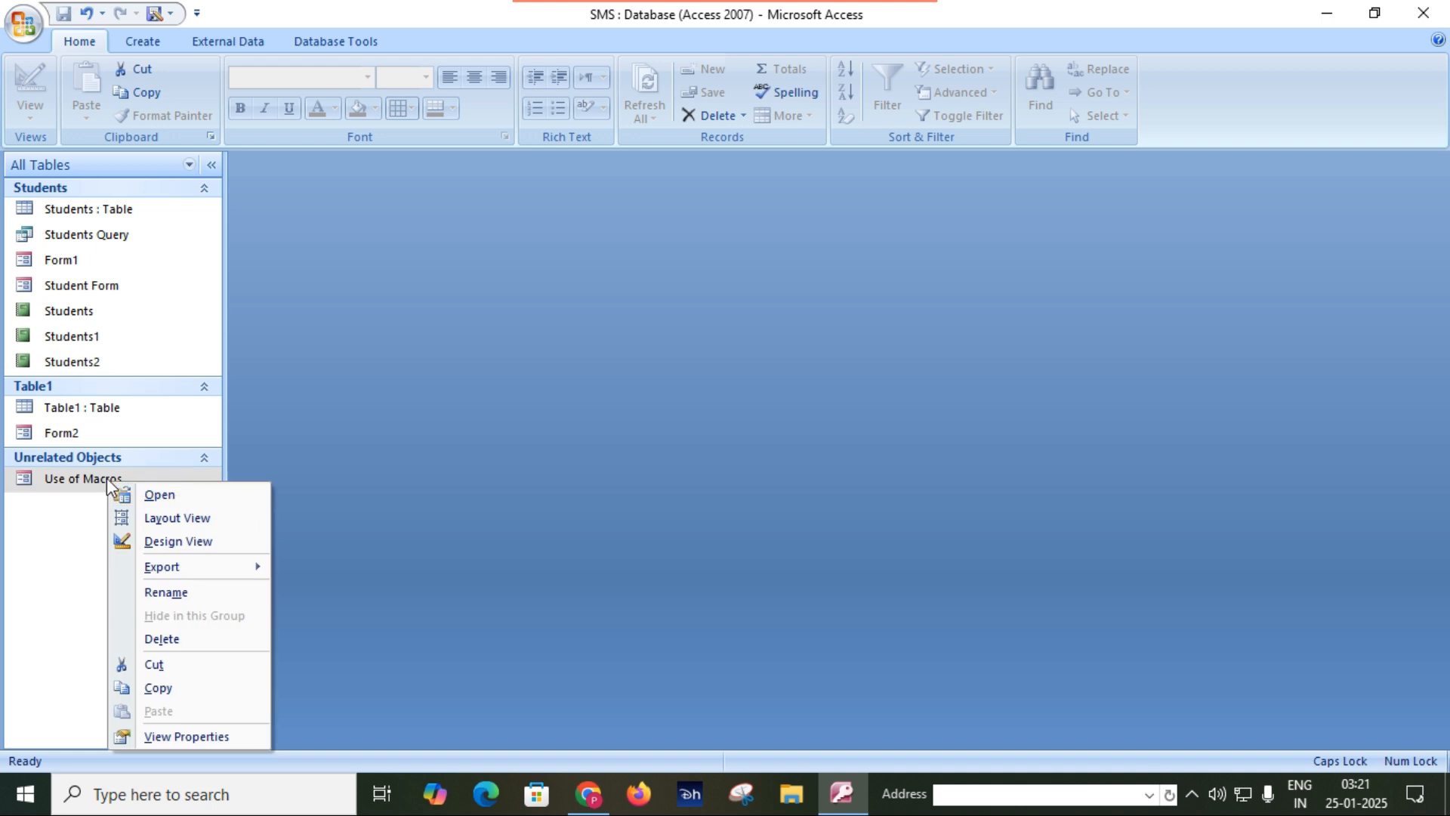
click(163, 641)
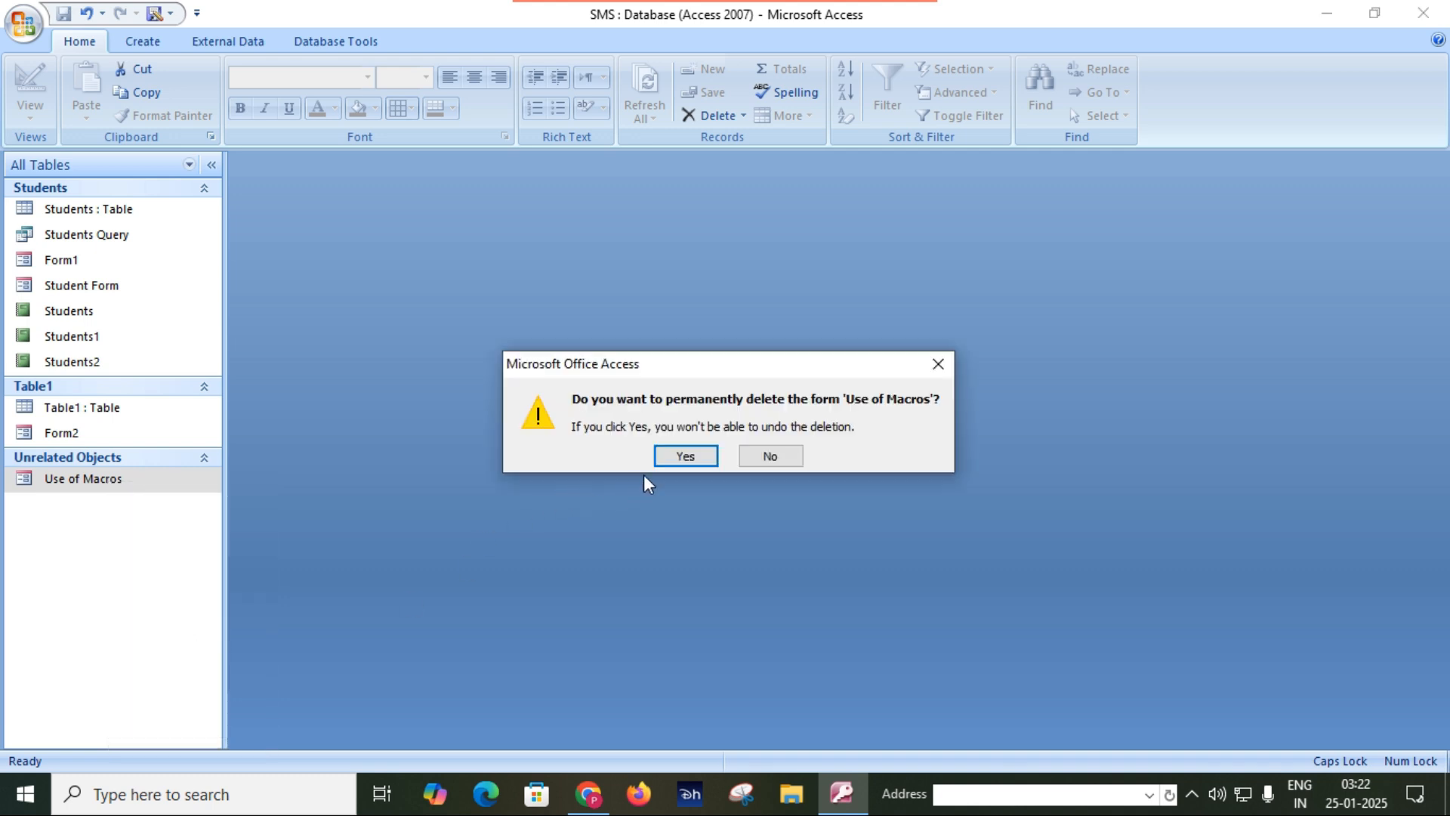
click(687, 456)
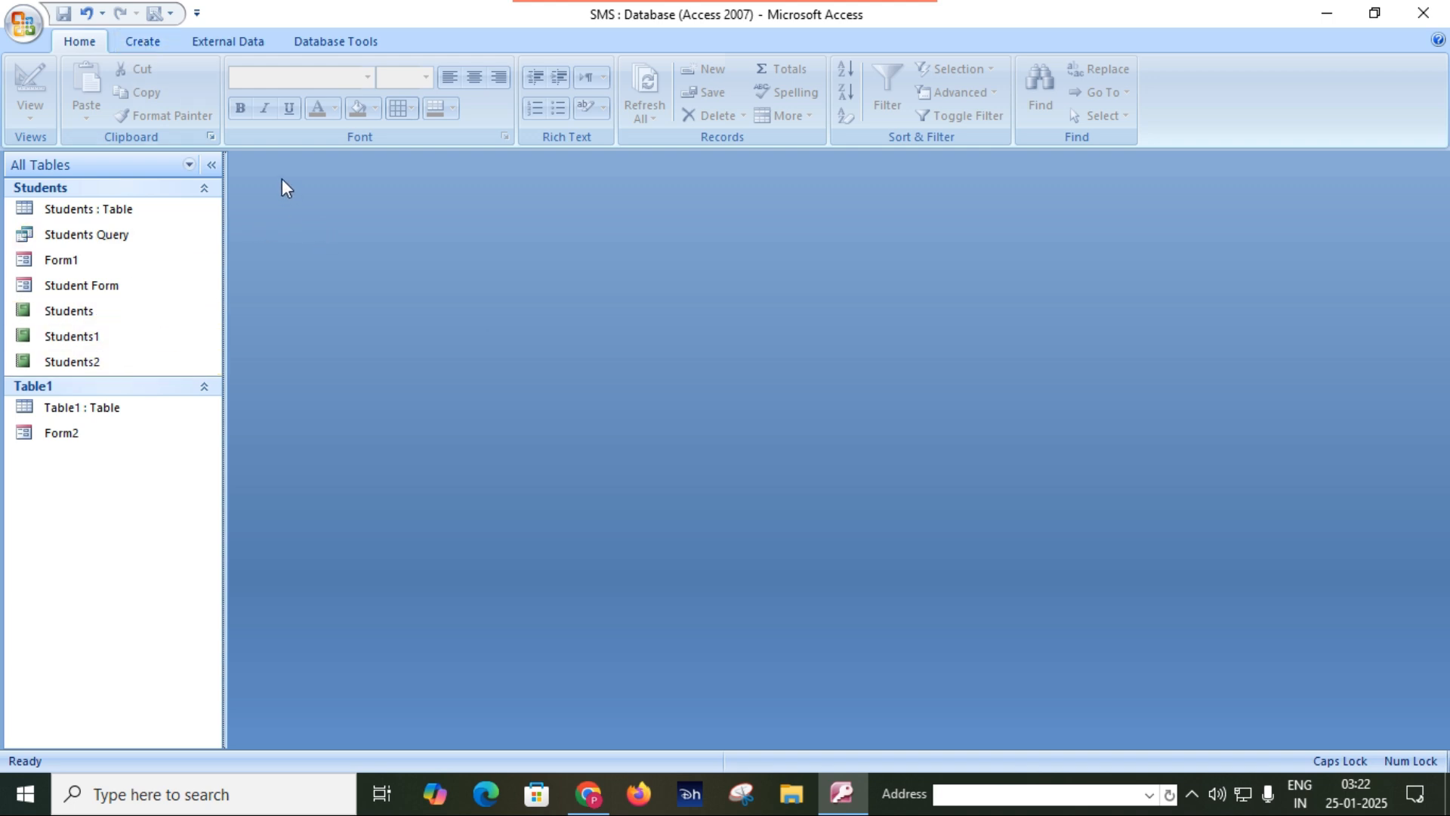
Create a new macro whose first action is Beep, leaving its arguments empty.
click(143, 41)
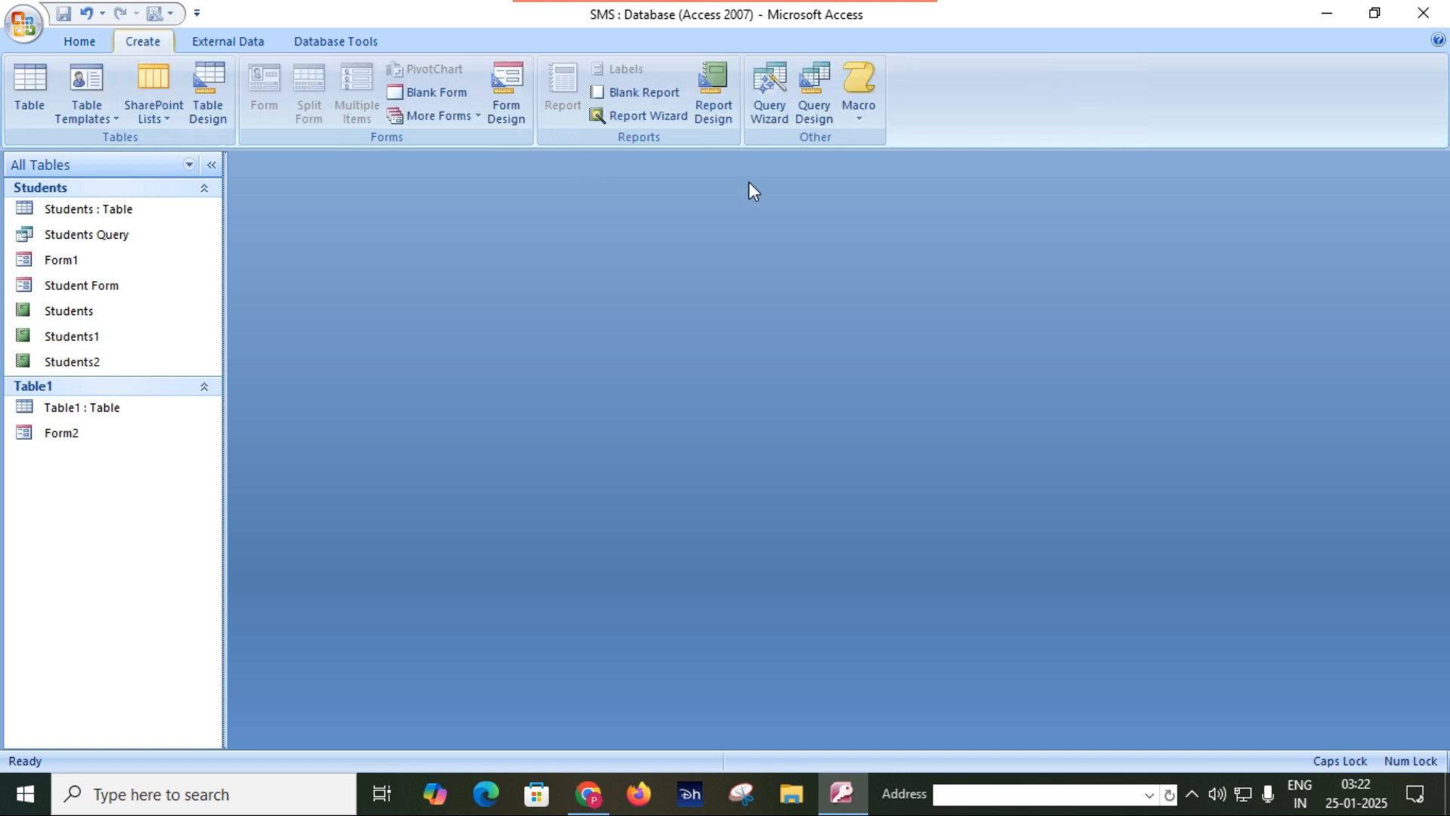
click(867, 109)
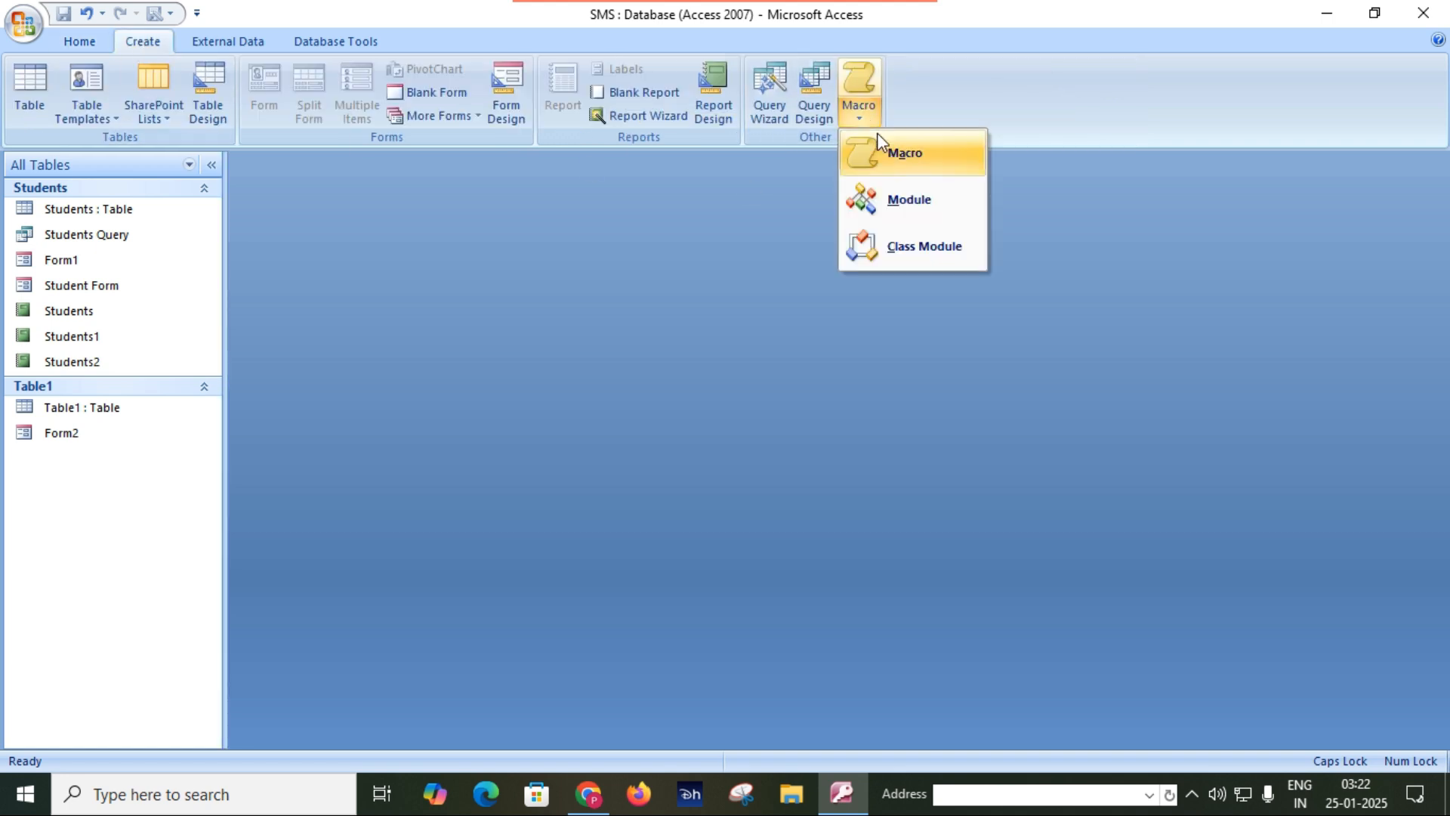
click(890, 154)
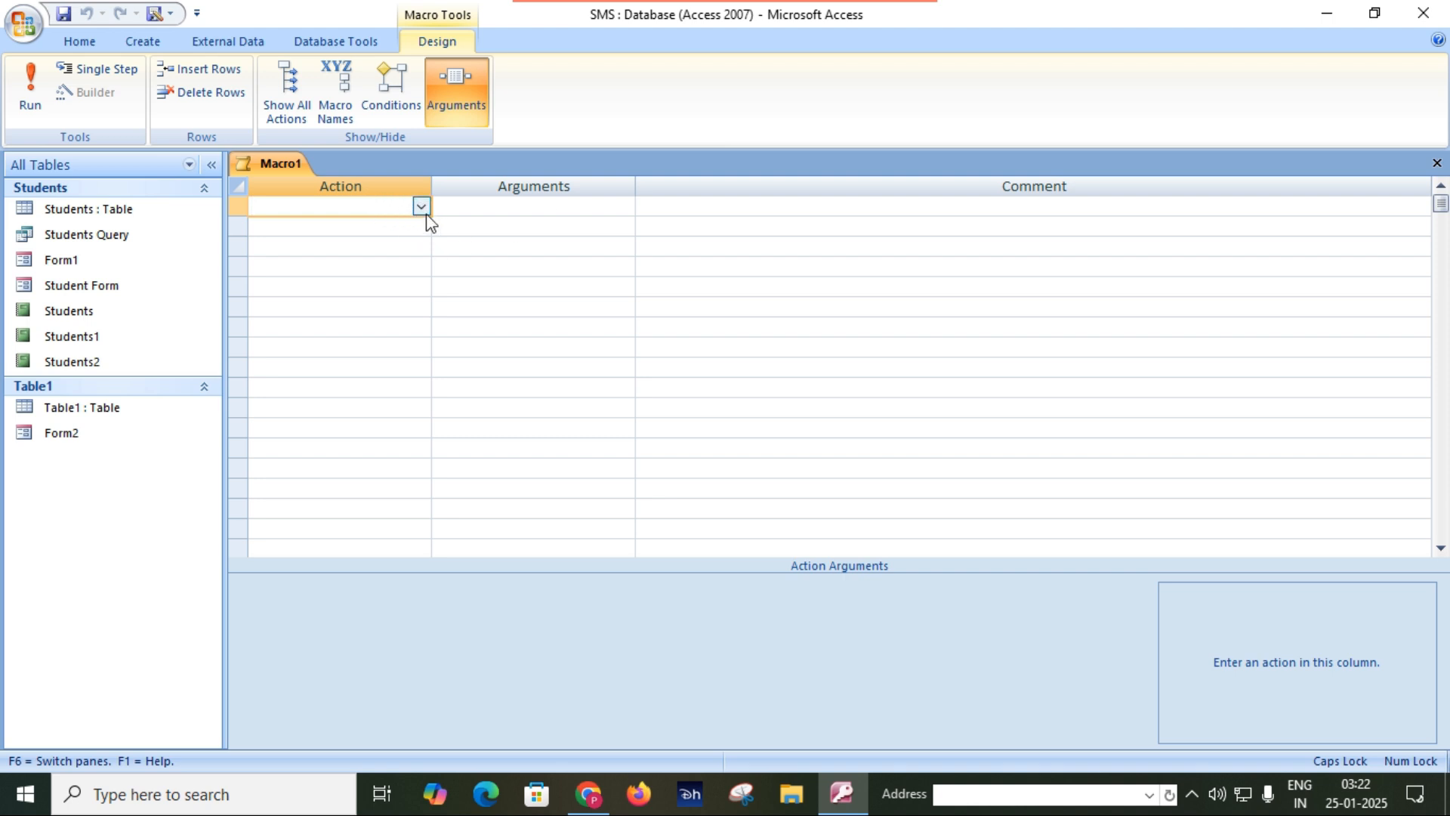
text(B)
key(Tab)
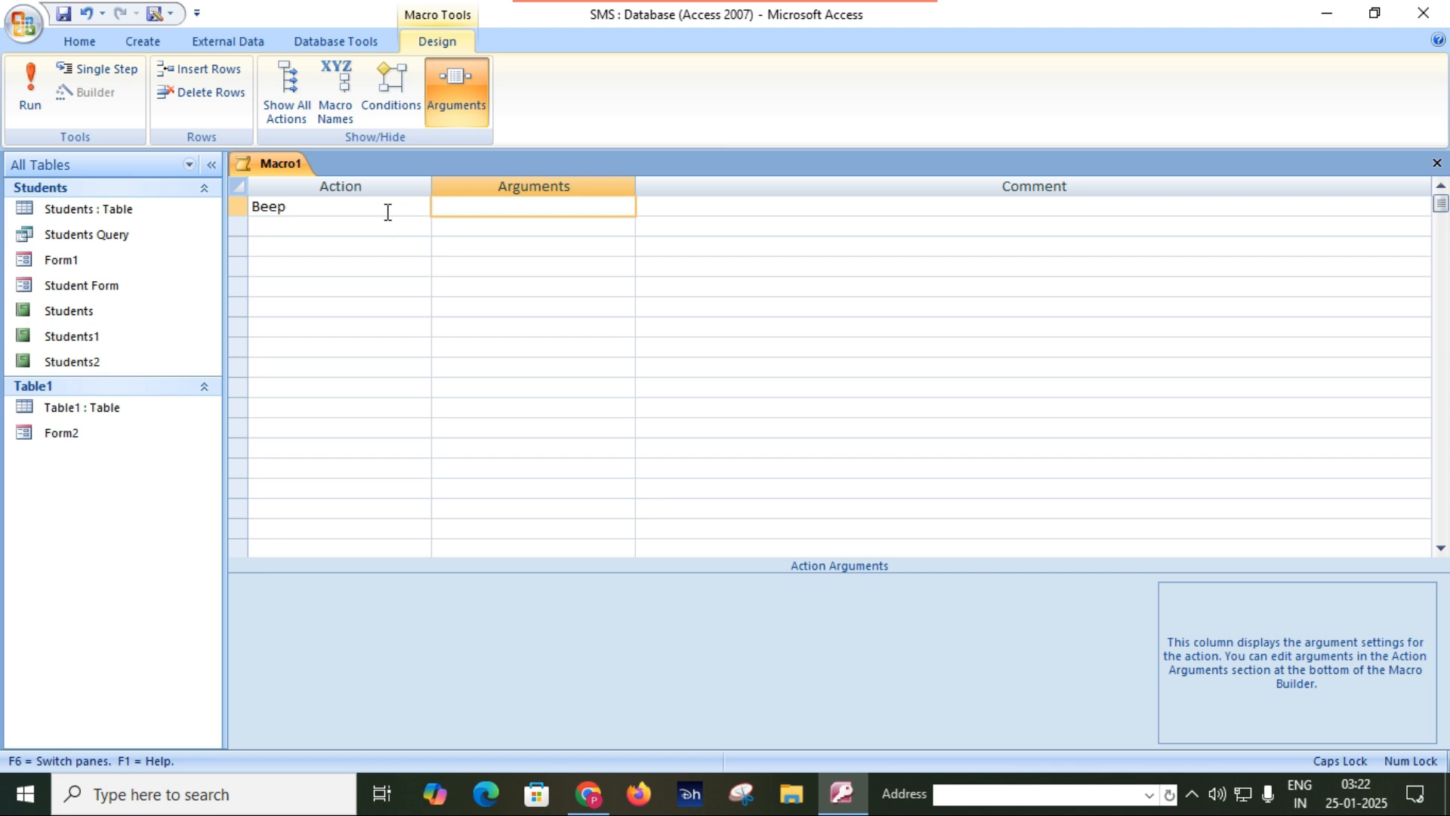
click(356, 205)
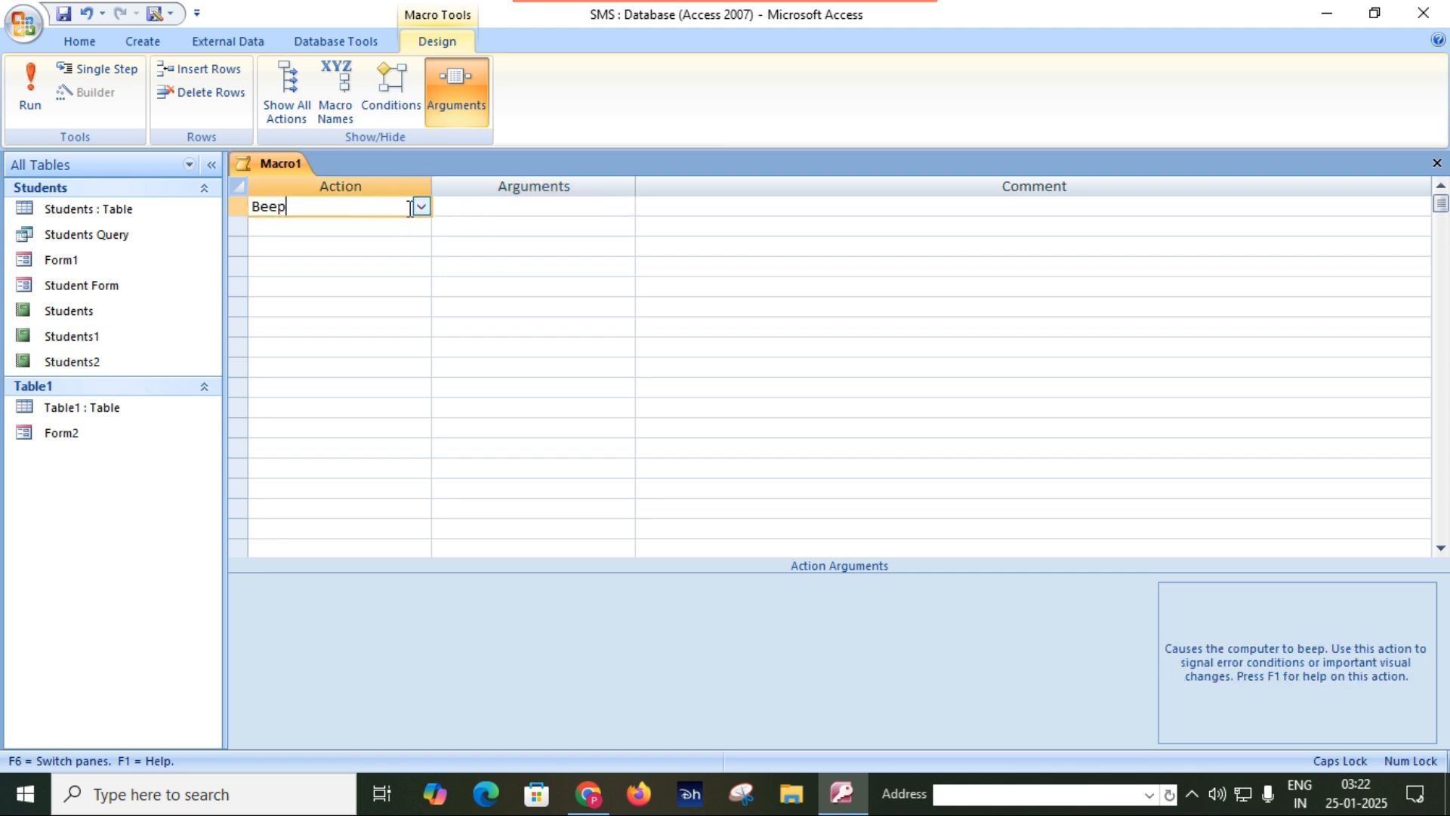
click(541, 208)
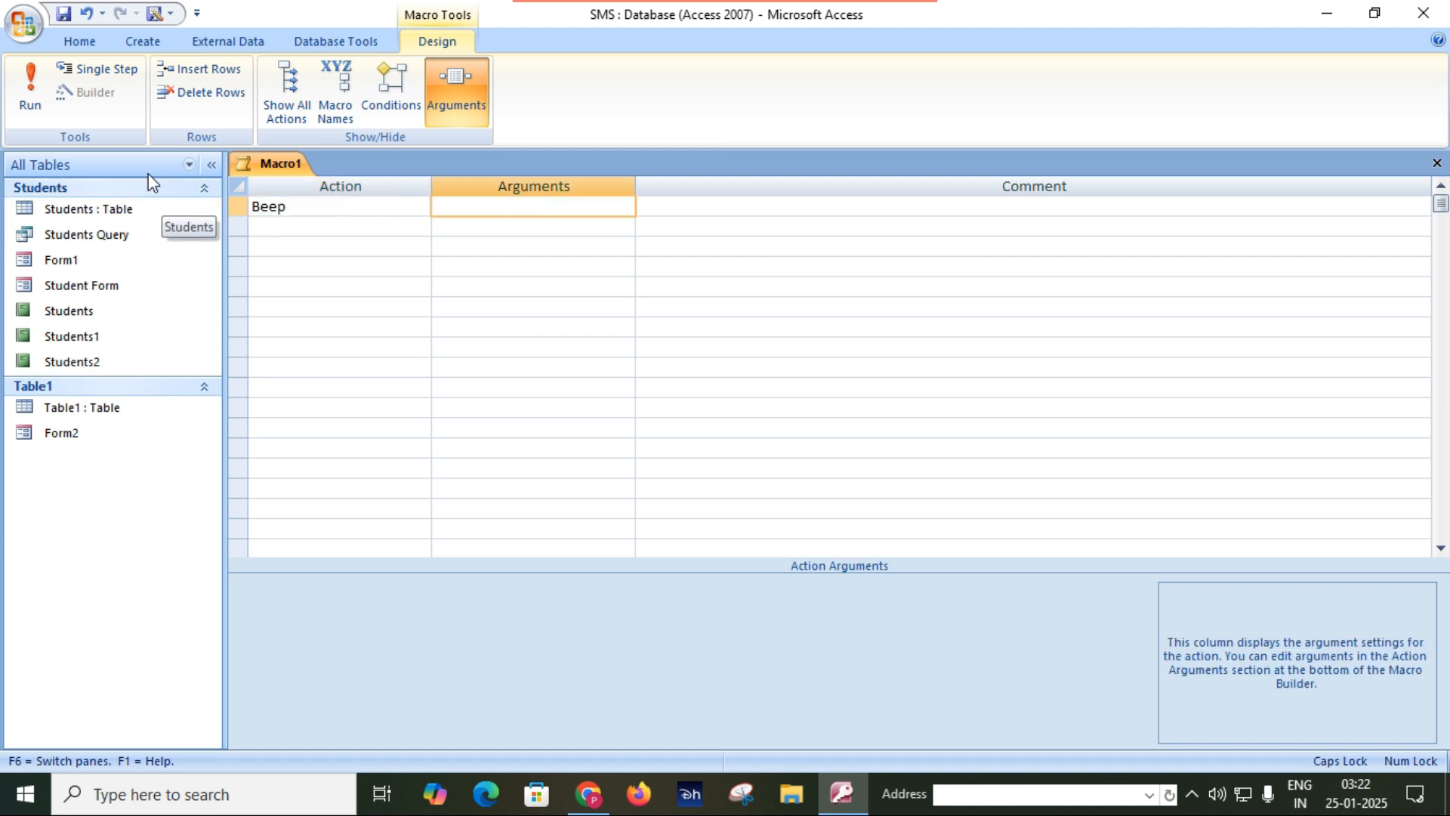
Save the macro as BEEP, close its design, and select it among the unrelated objects.
click(63, 14)
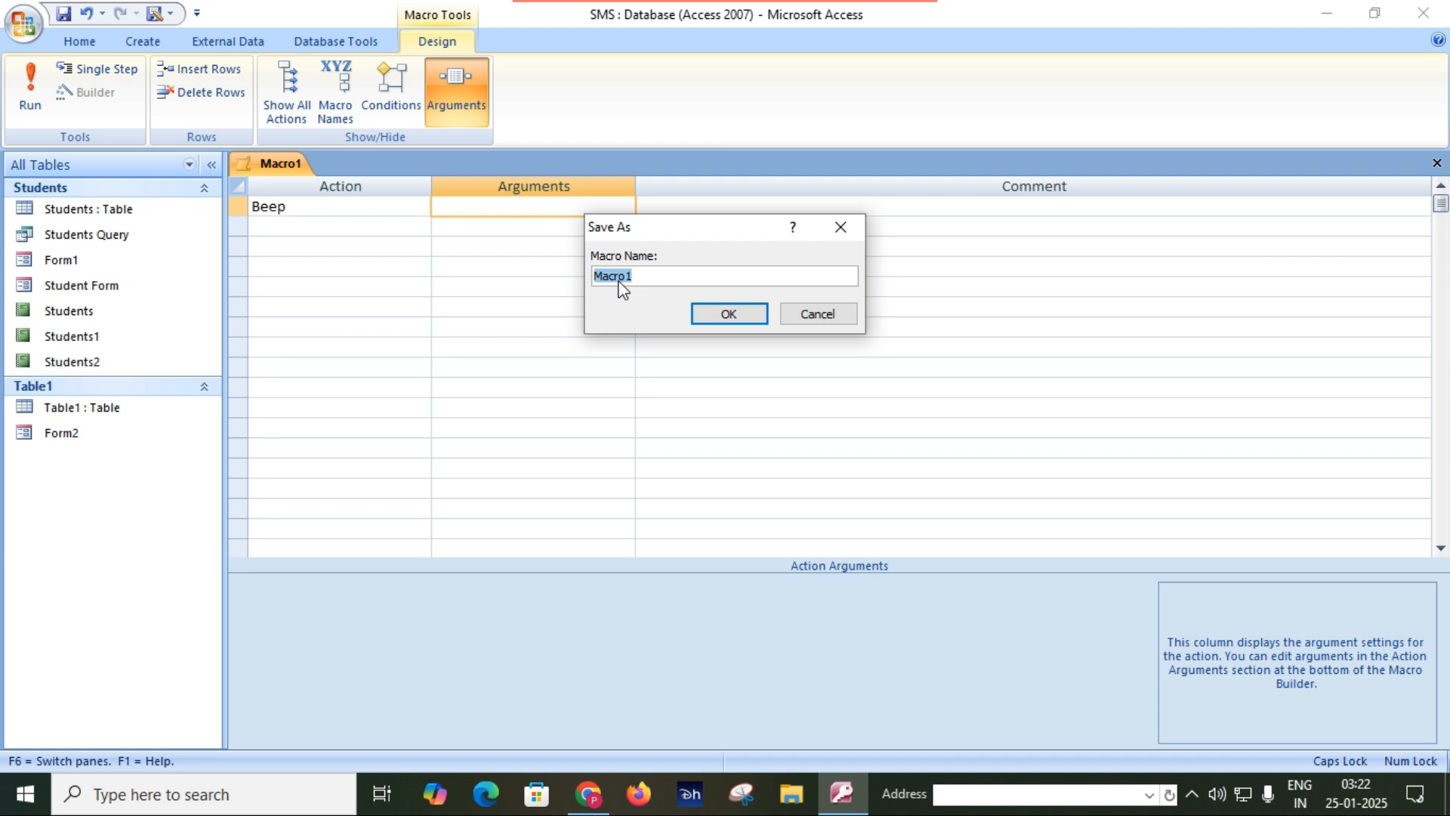
text(BEEP)
click(737, 312)
click(724, 308)
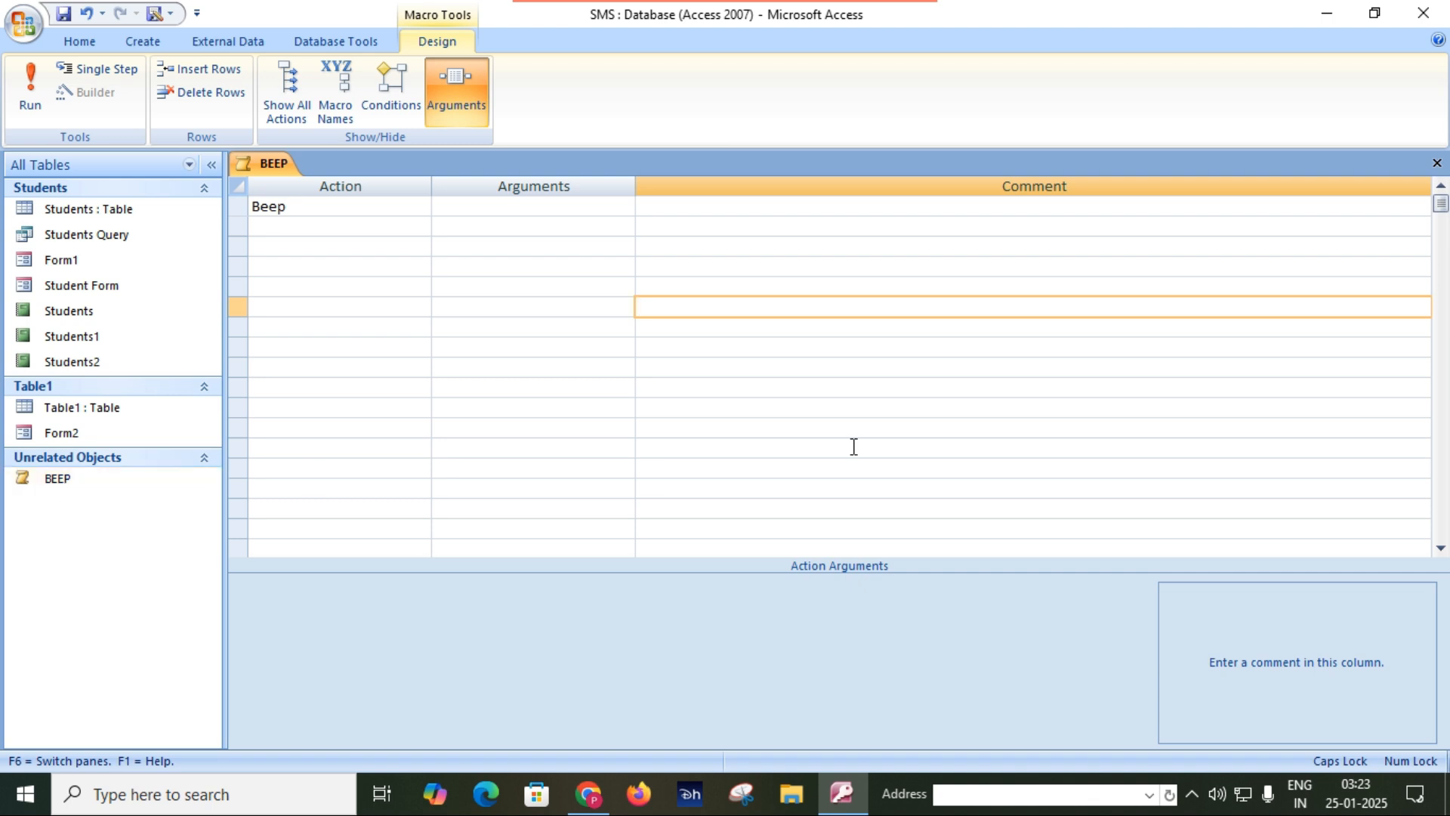
click(1433, 163)
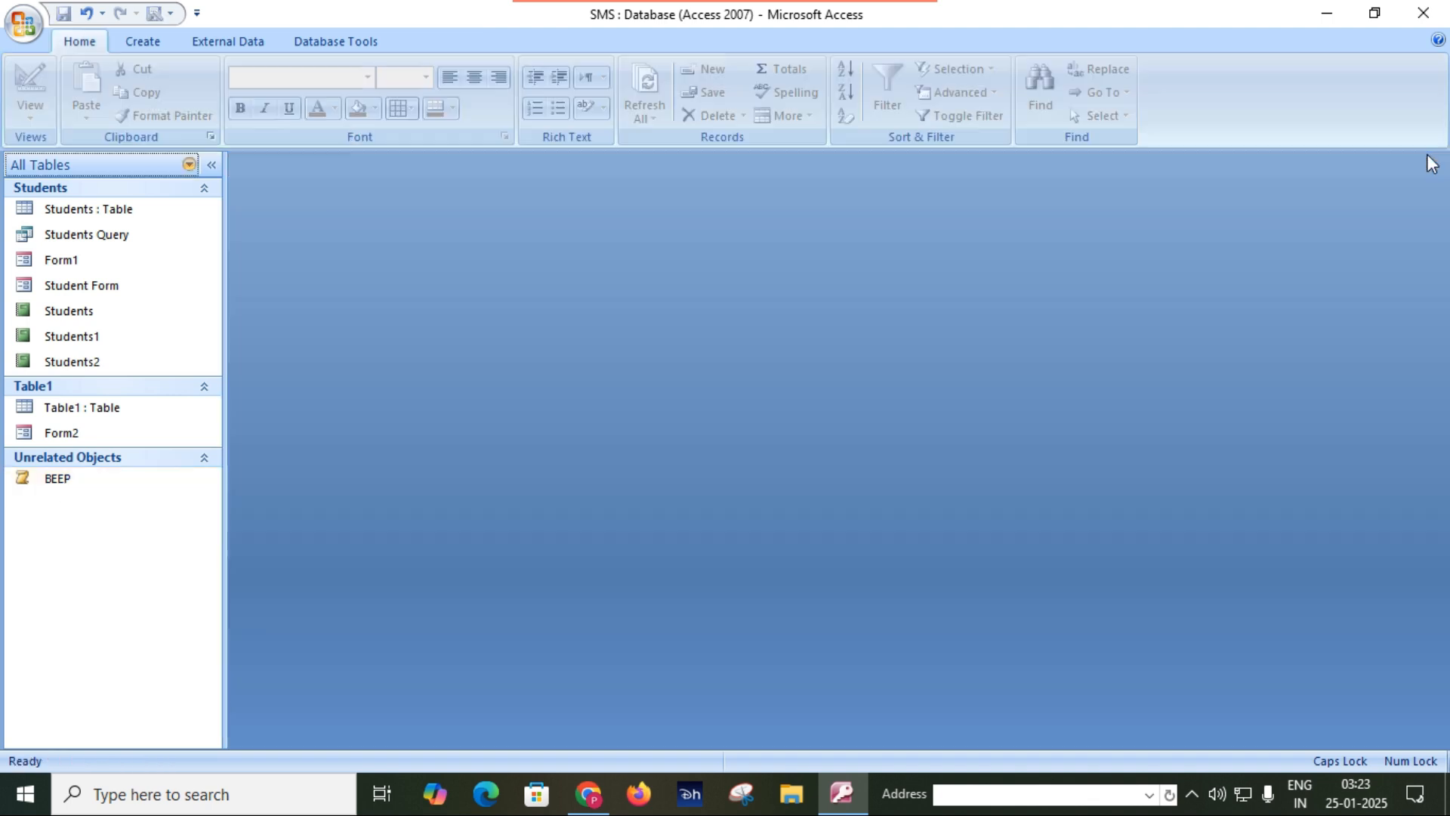
click(68, 479)
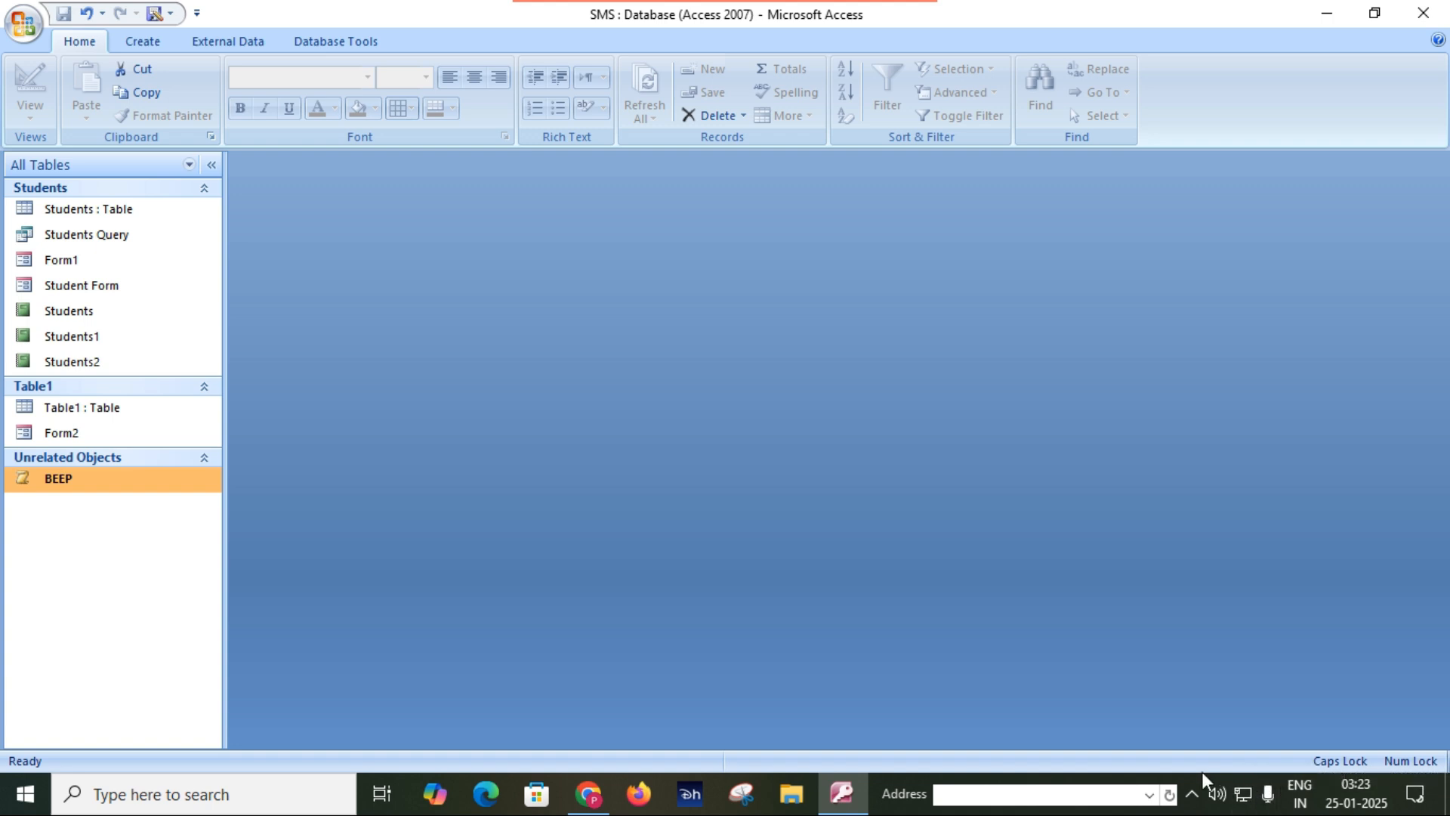
click(192, 491)
Create another new macro with MsgBox as its first action.
click(145, 42)
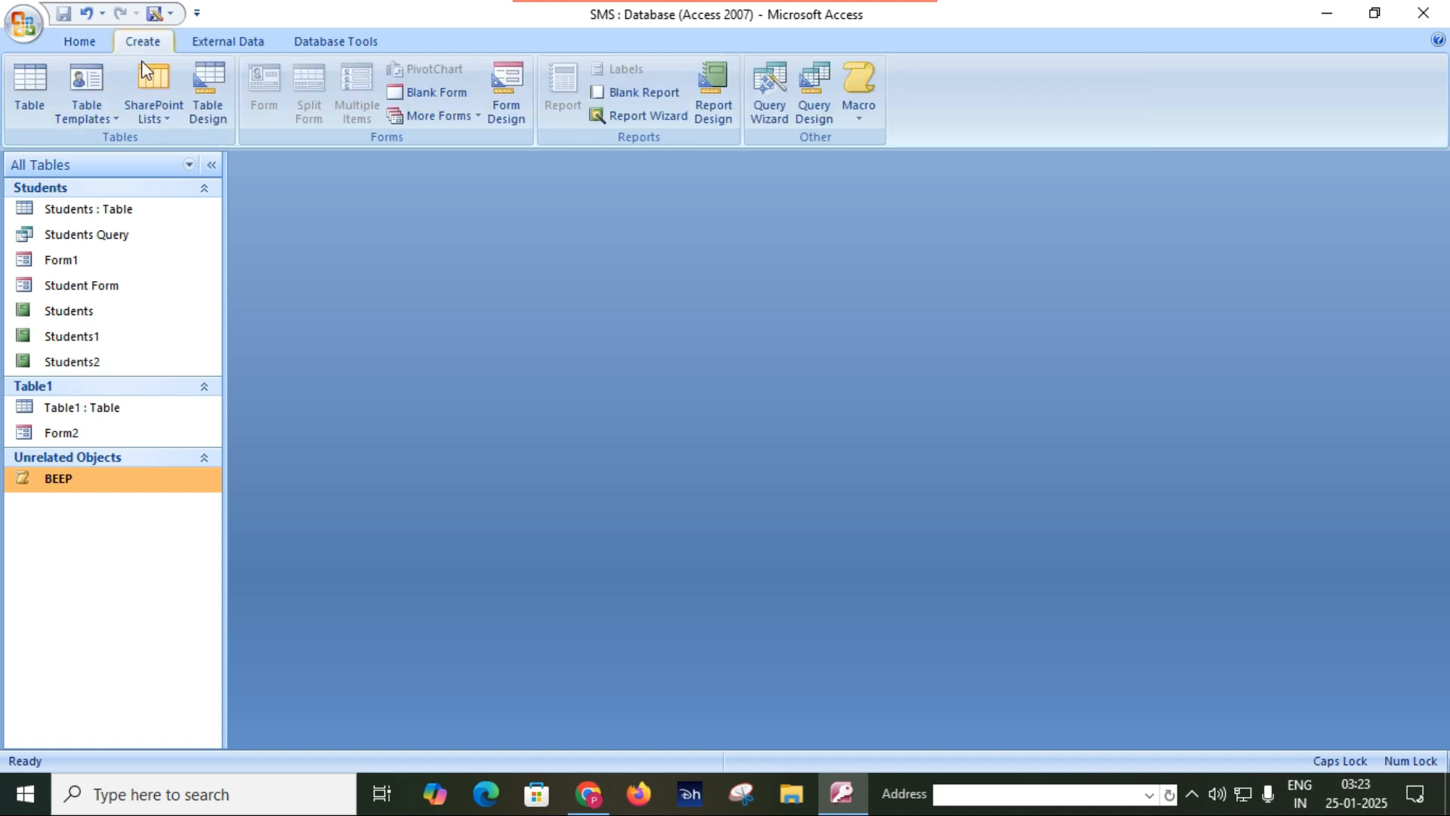
click(863, 89)
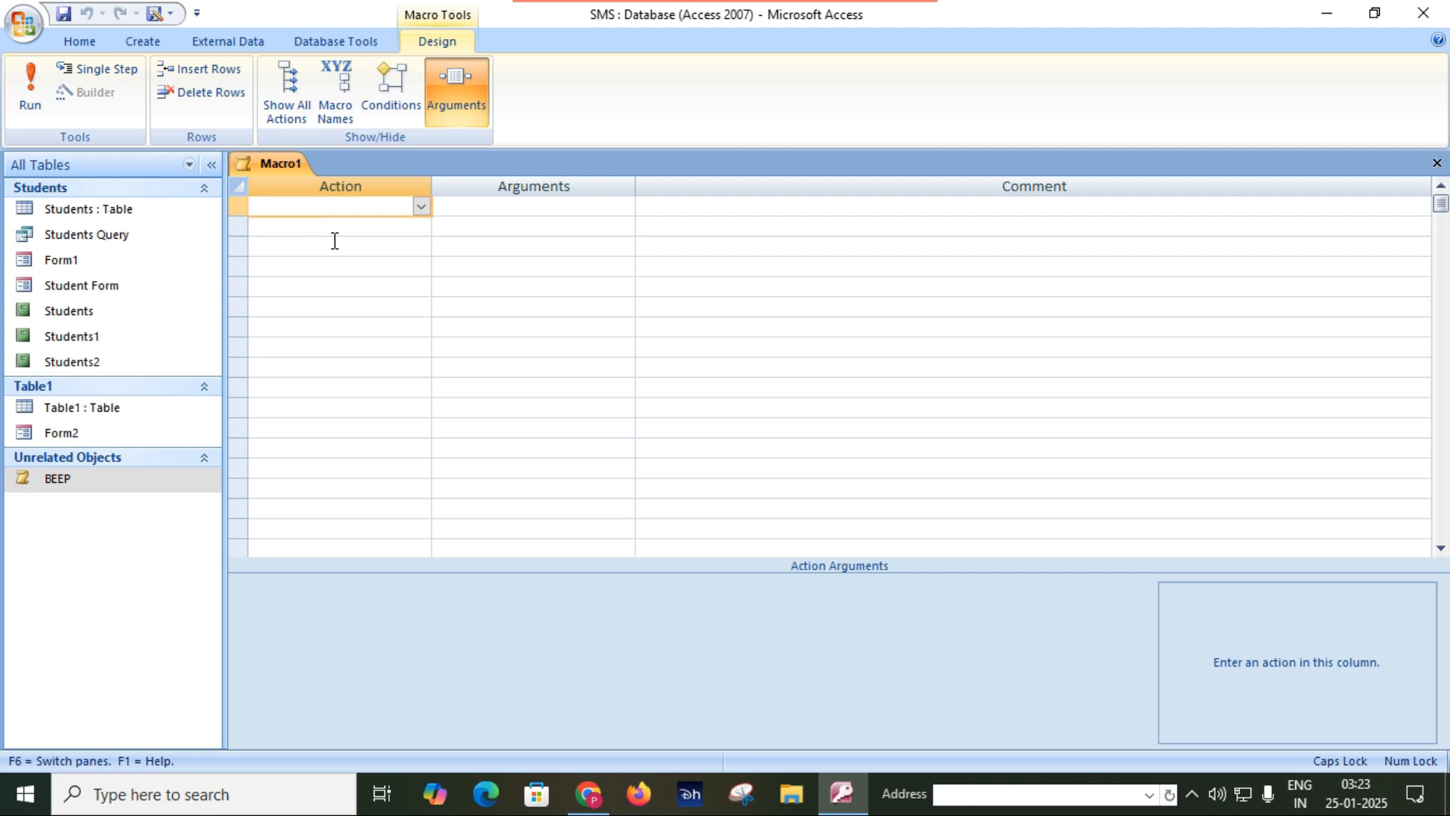
text(MSgBox)
key(Tab)
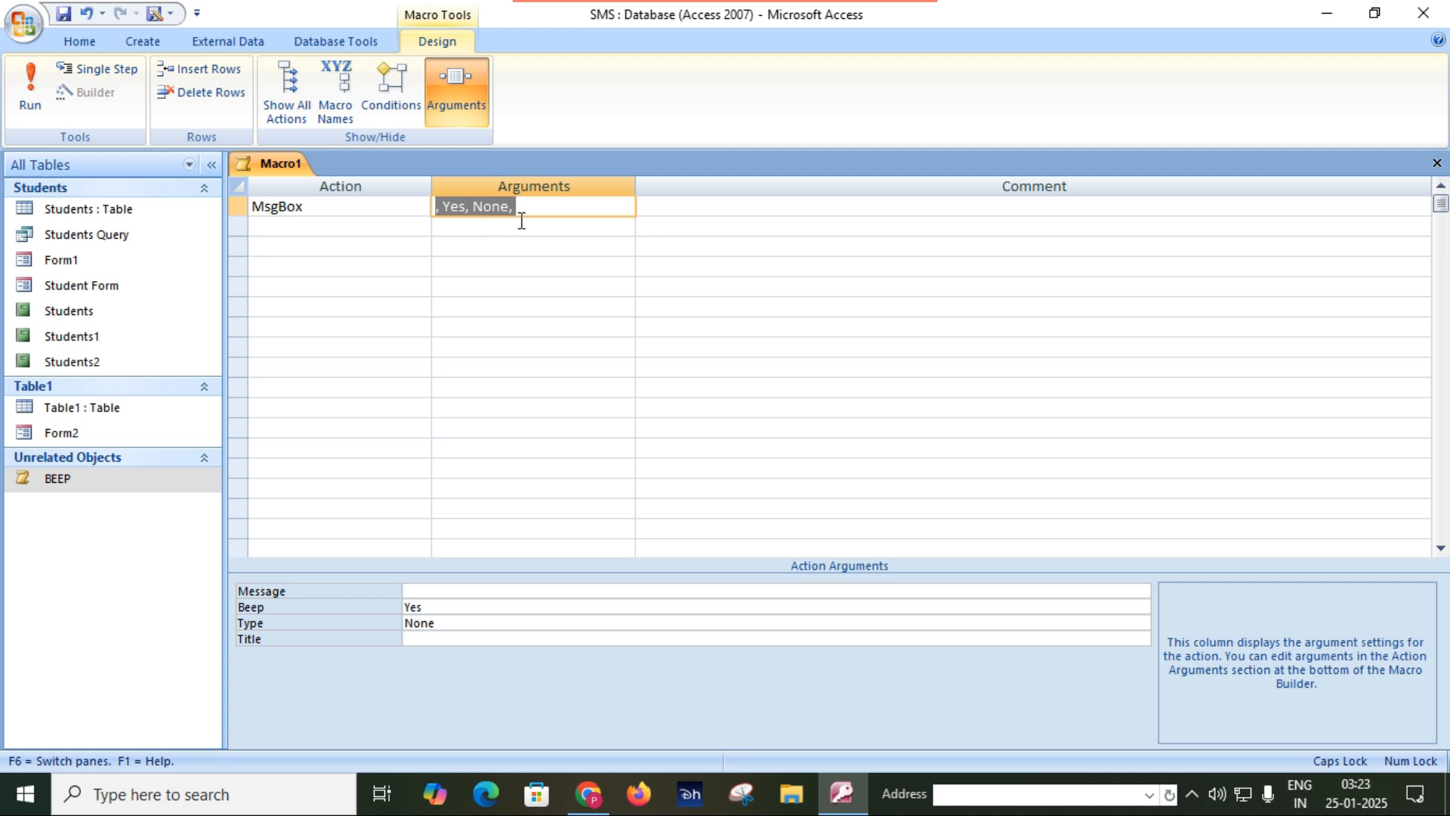
Set the MsgBox action's message text to "Record Save Successfully.".
click(507, 590)
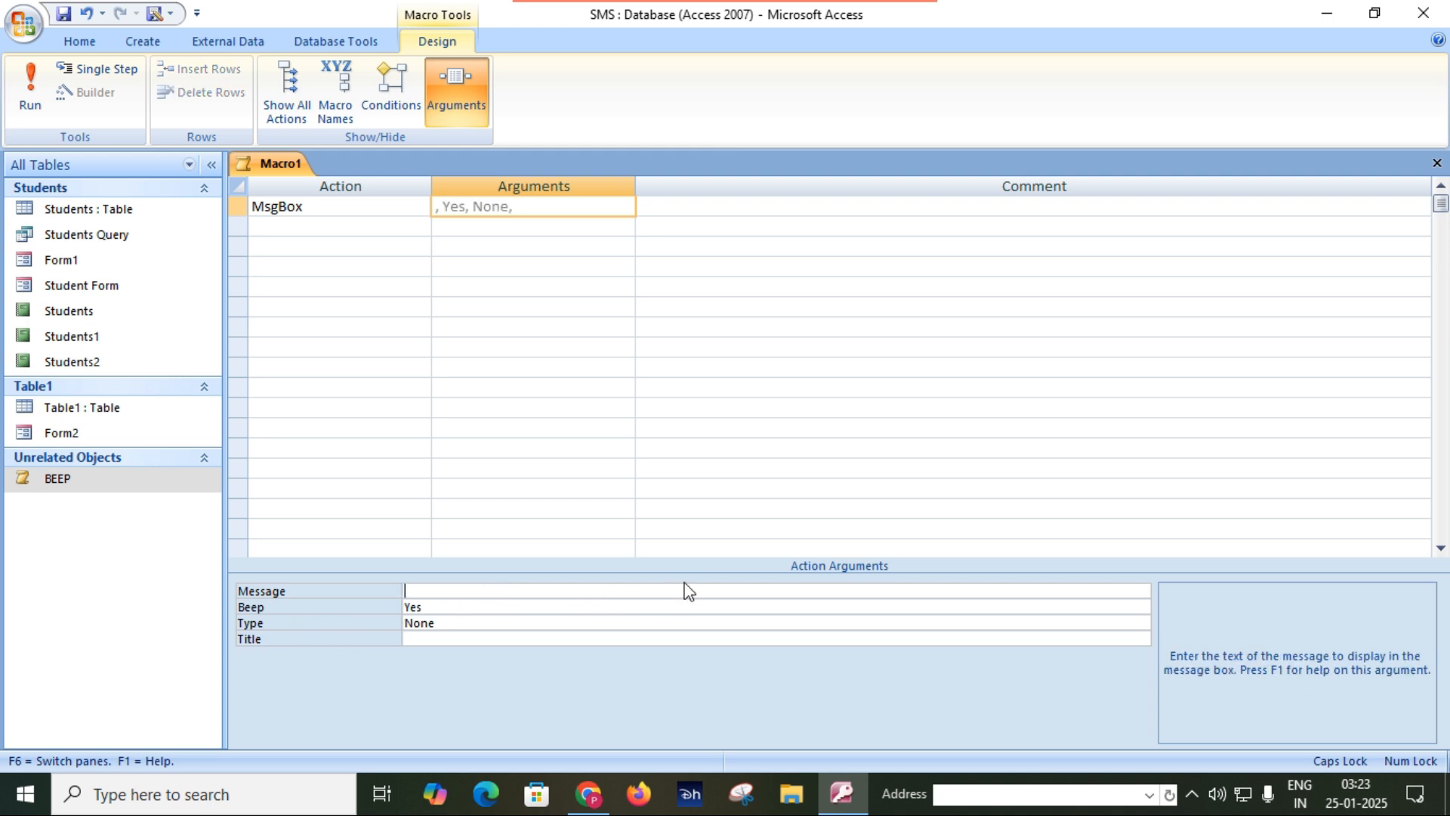
key(Caps_Lock)
text(Record Save Successfully.)
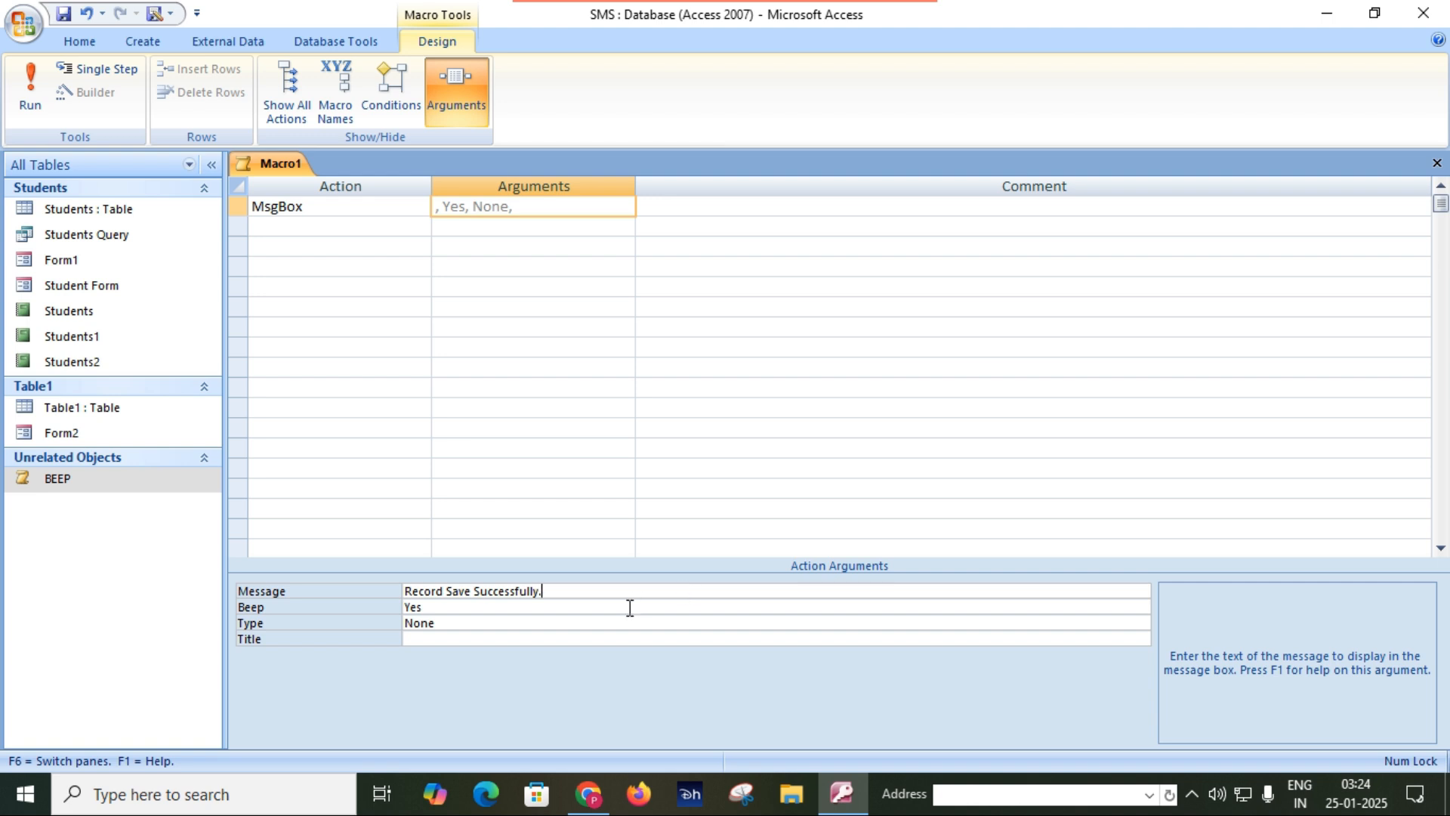
Set the message box's beep to Yes, and use Information as both its type and its title.
click(465, 608)
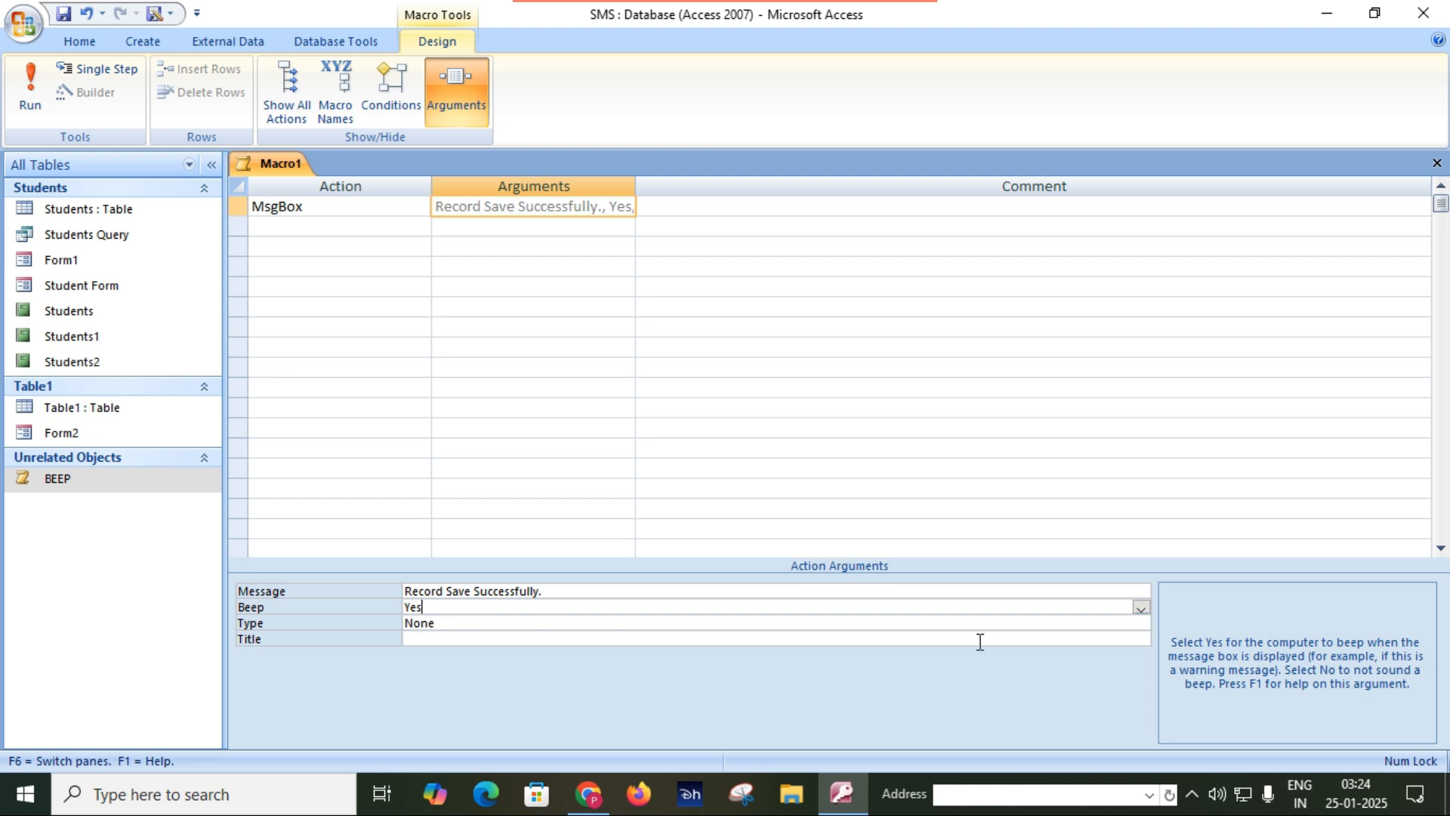
click(1139, 609)
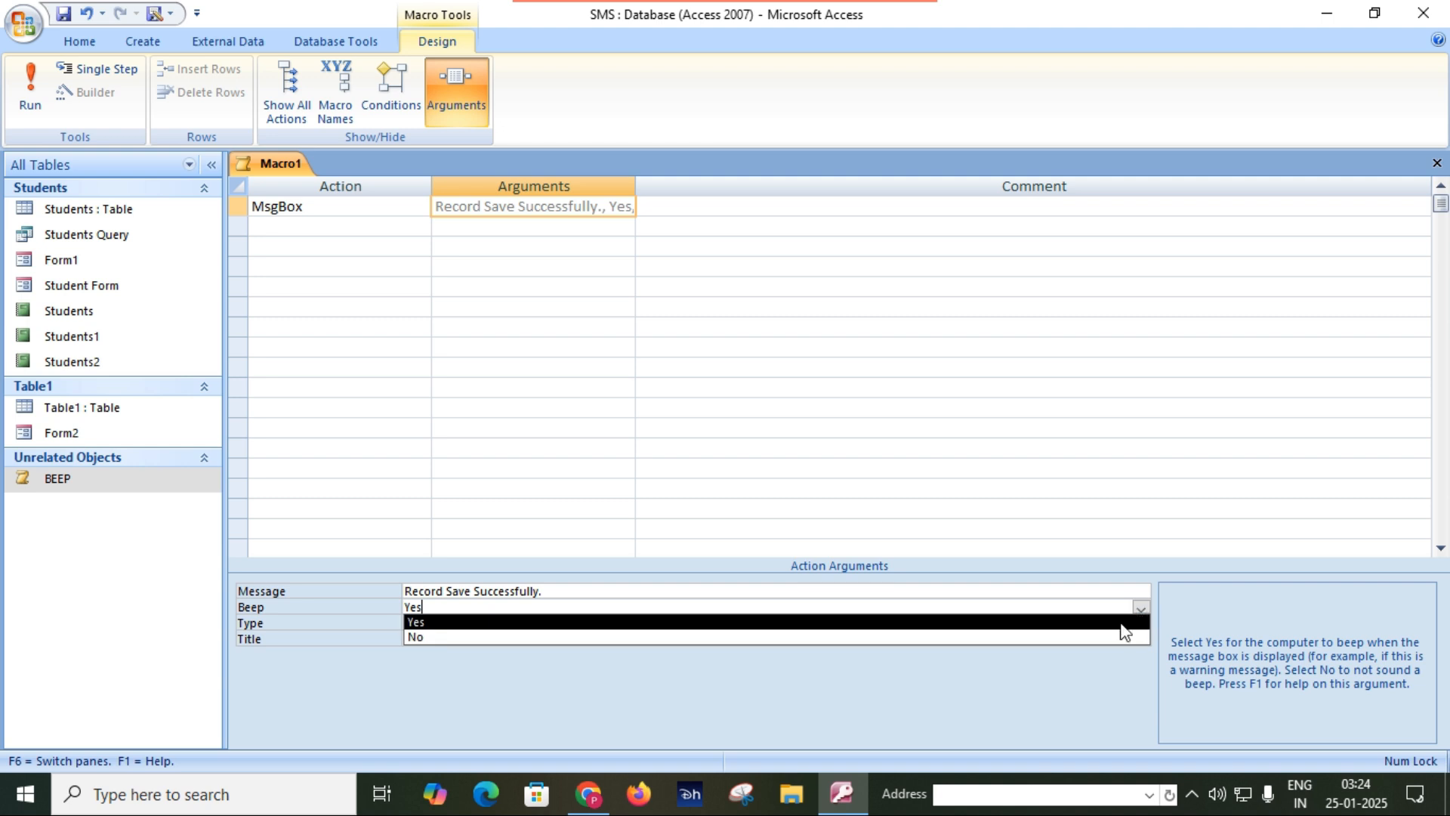
click(1125, 626)
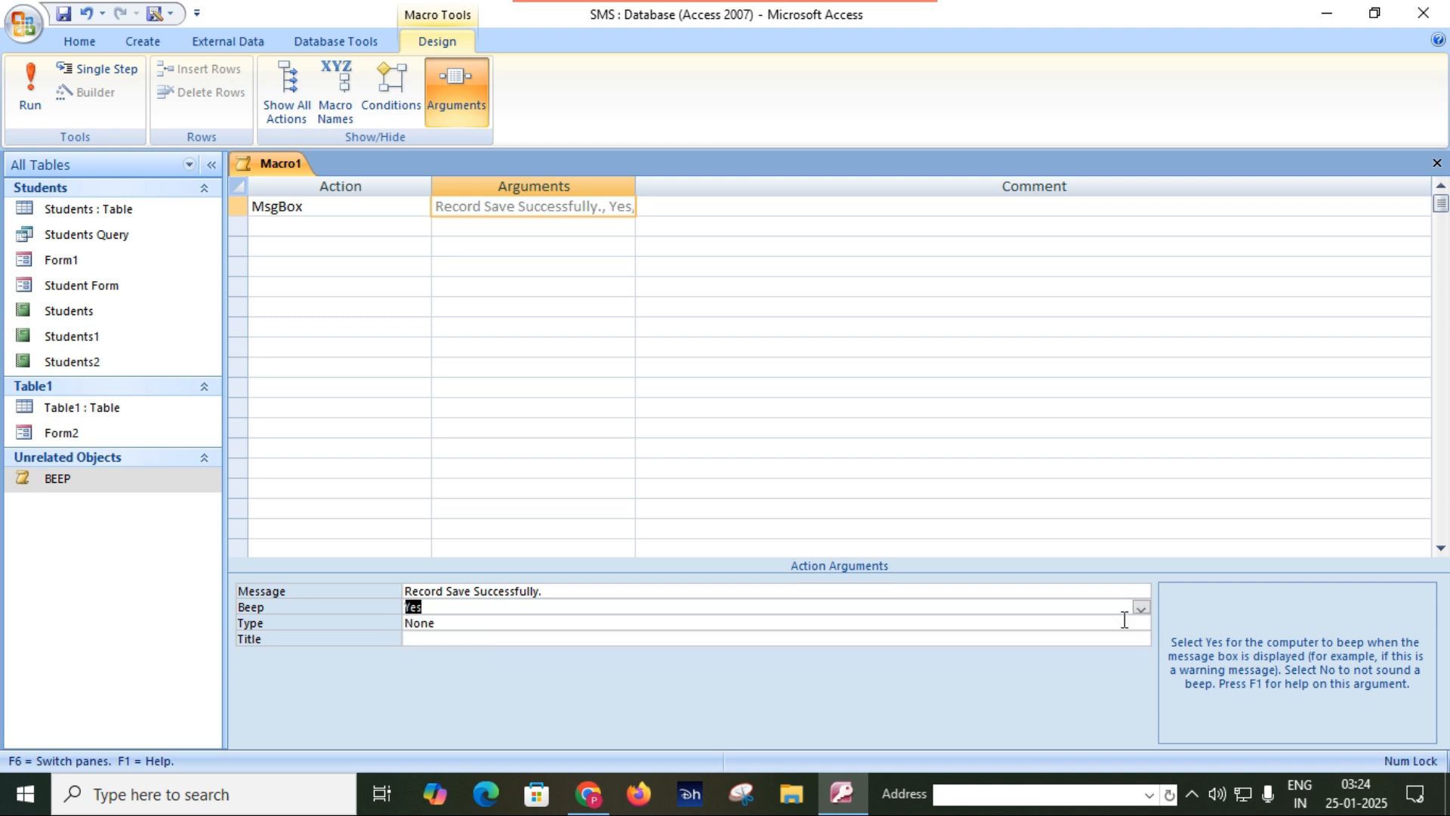
click(685, 626)
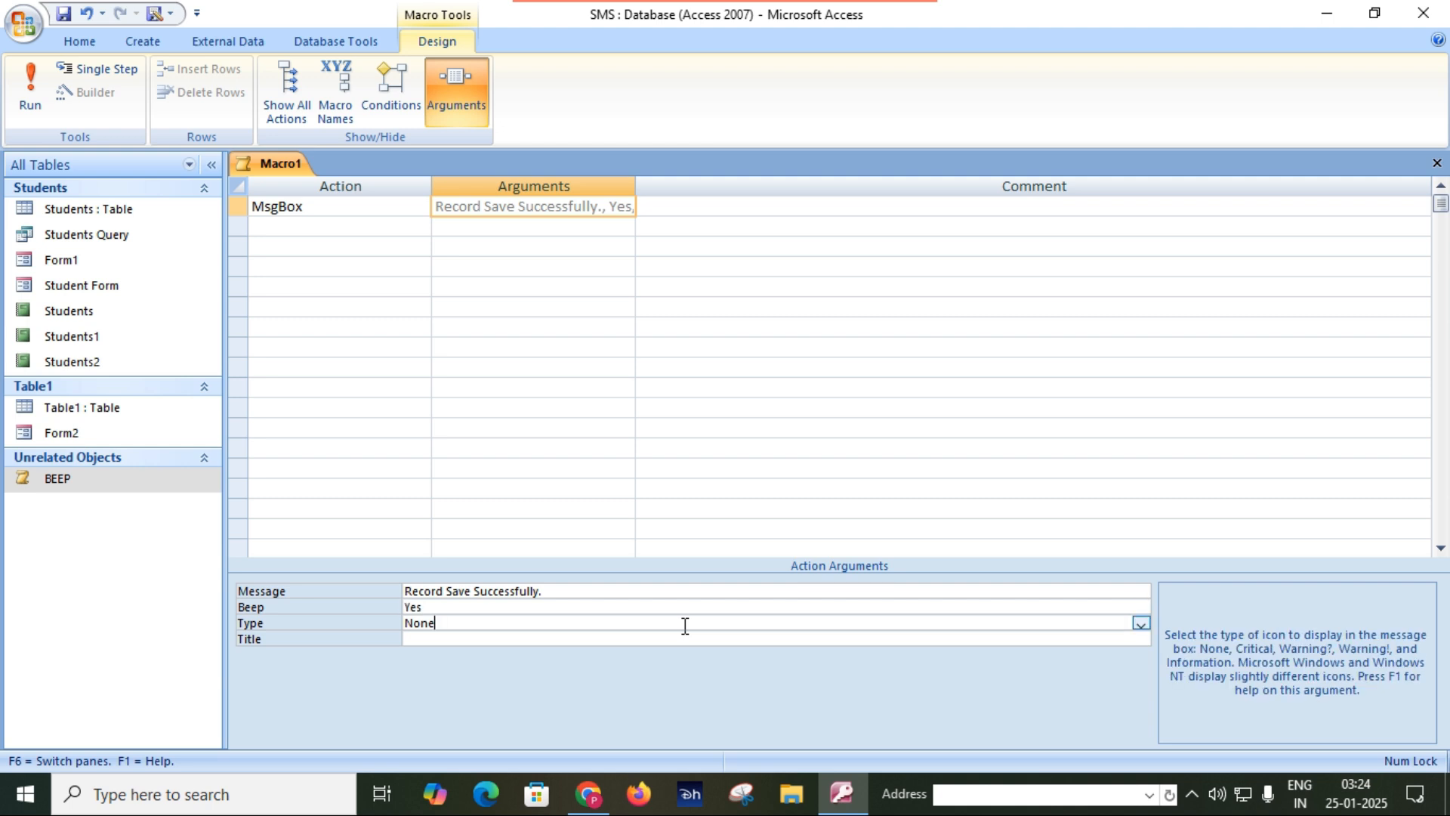
click(1141, 624)
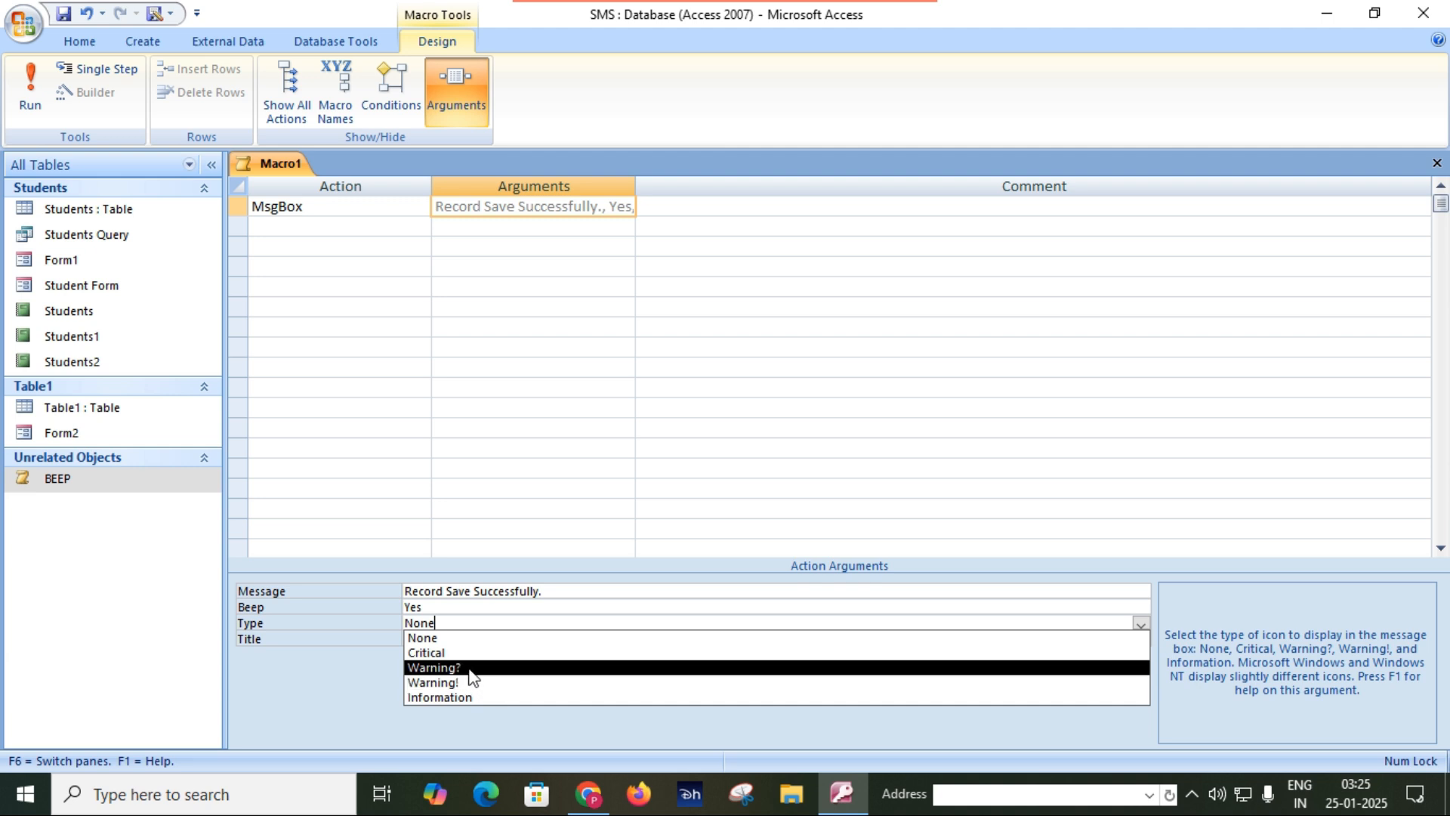
click(473, 700)
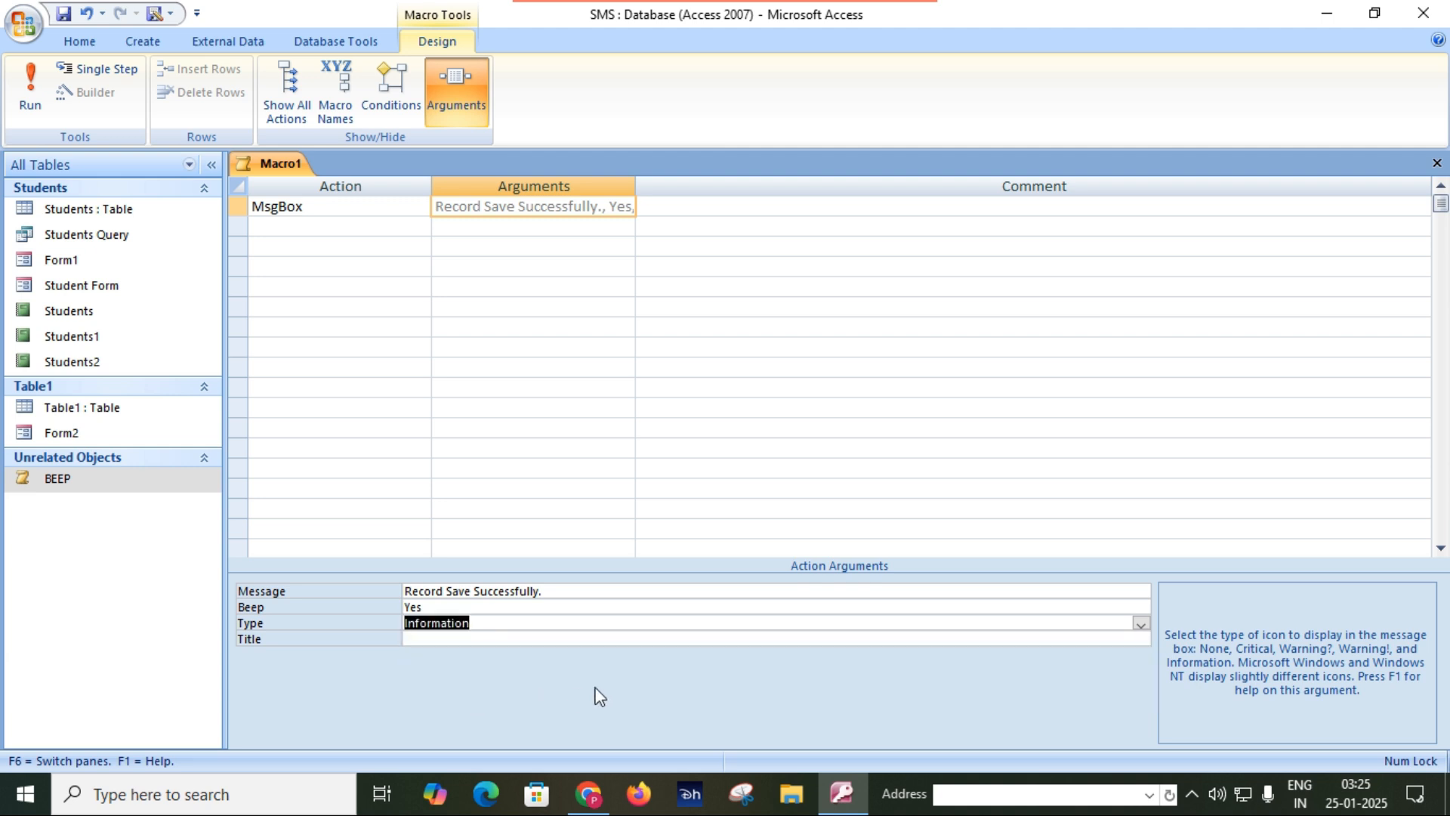
click(558, 639)
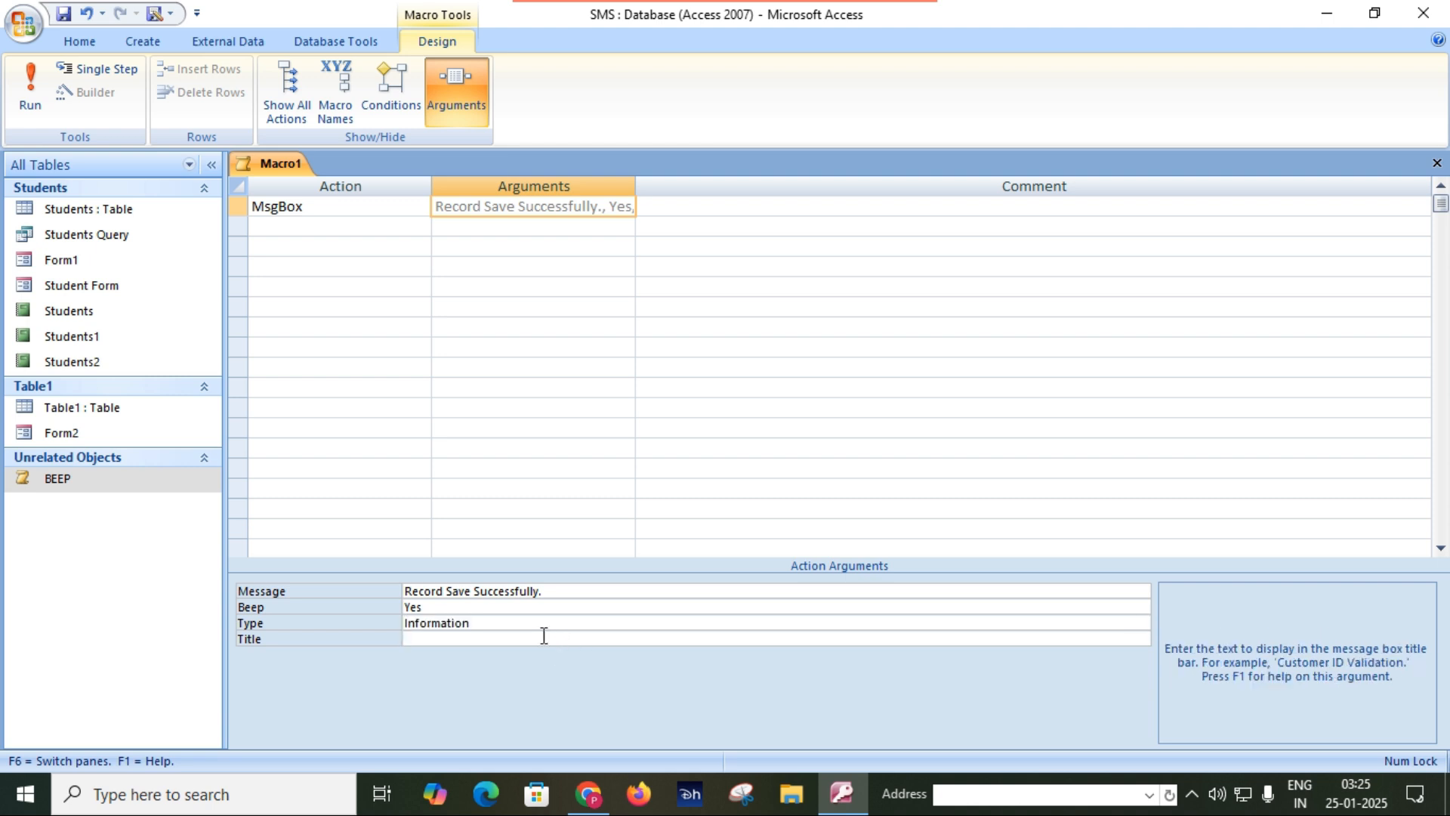
text(Information)
Save the message box macro as msgbox and close its design.
click(62, 13)
text(msgbox)
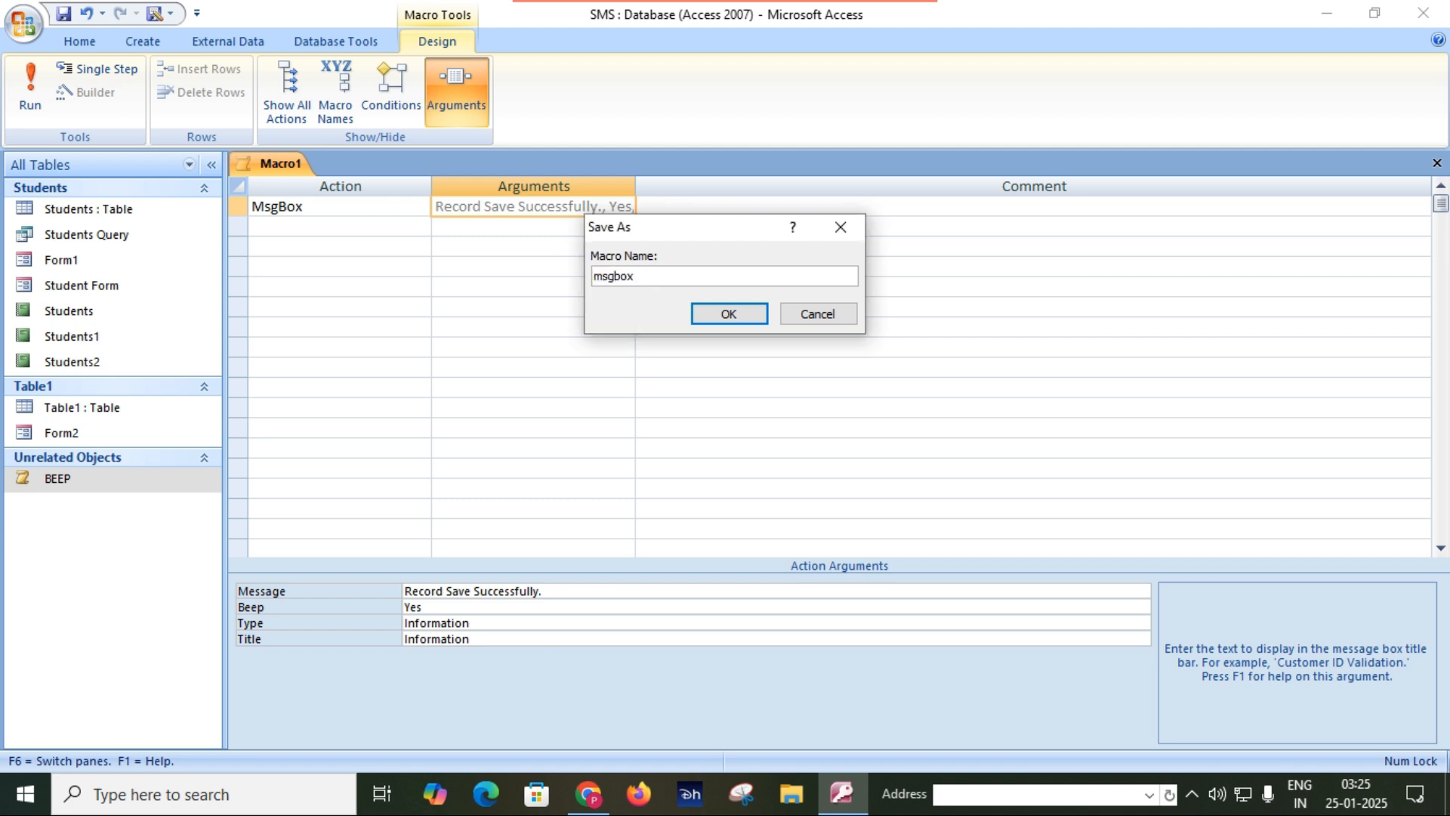
click(721, 313)
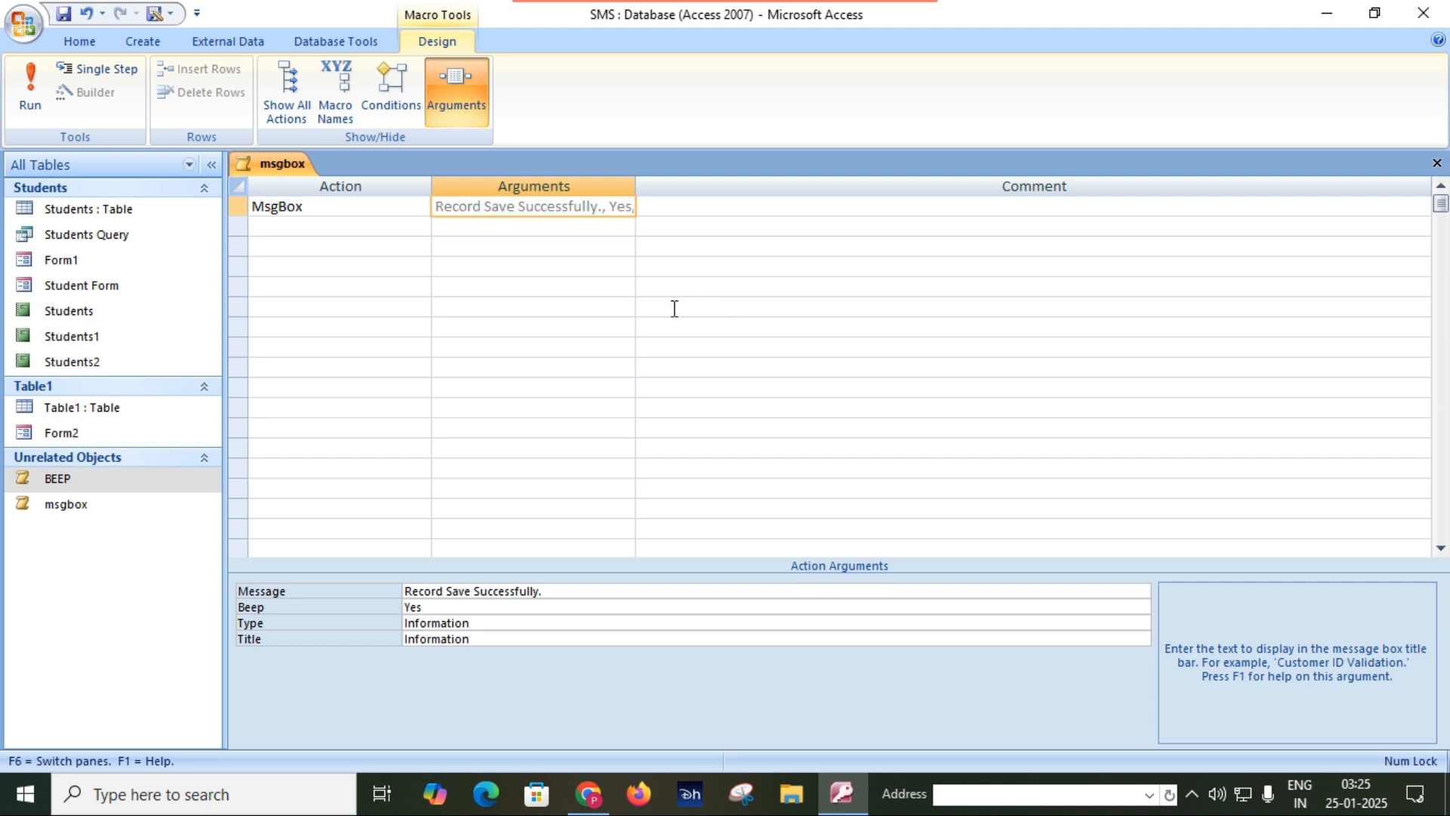
click(1437, 163)
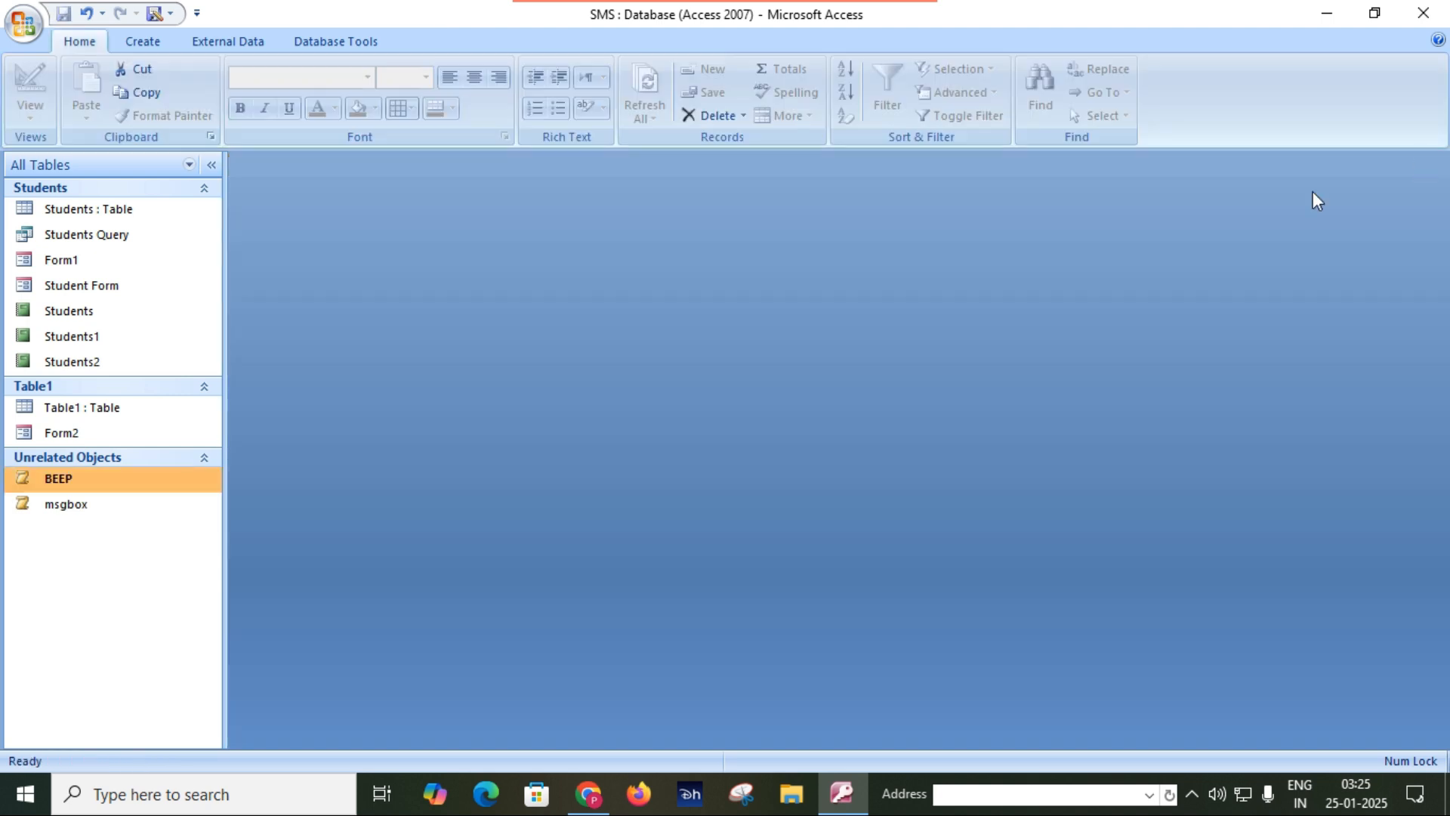
Run the msgbox macro to check its message box, and dismiss the message.
double_click(77, 503)
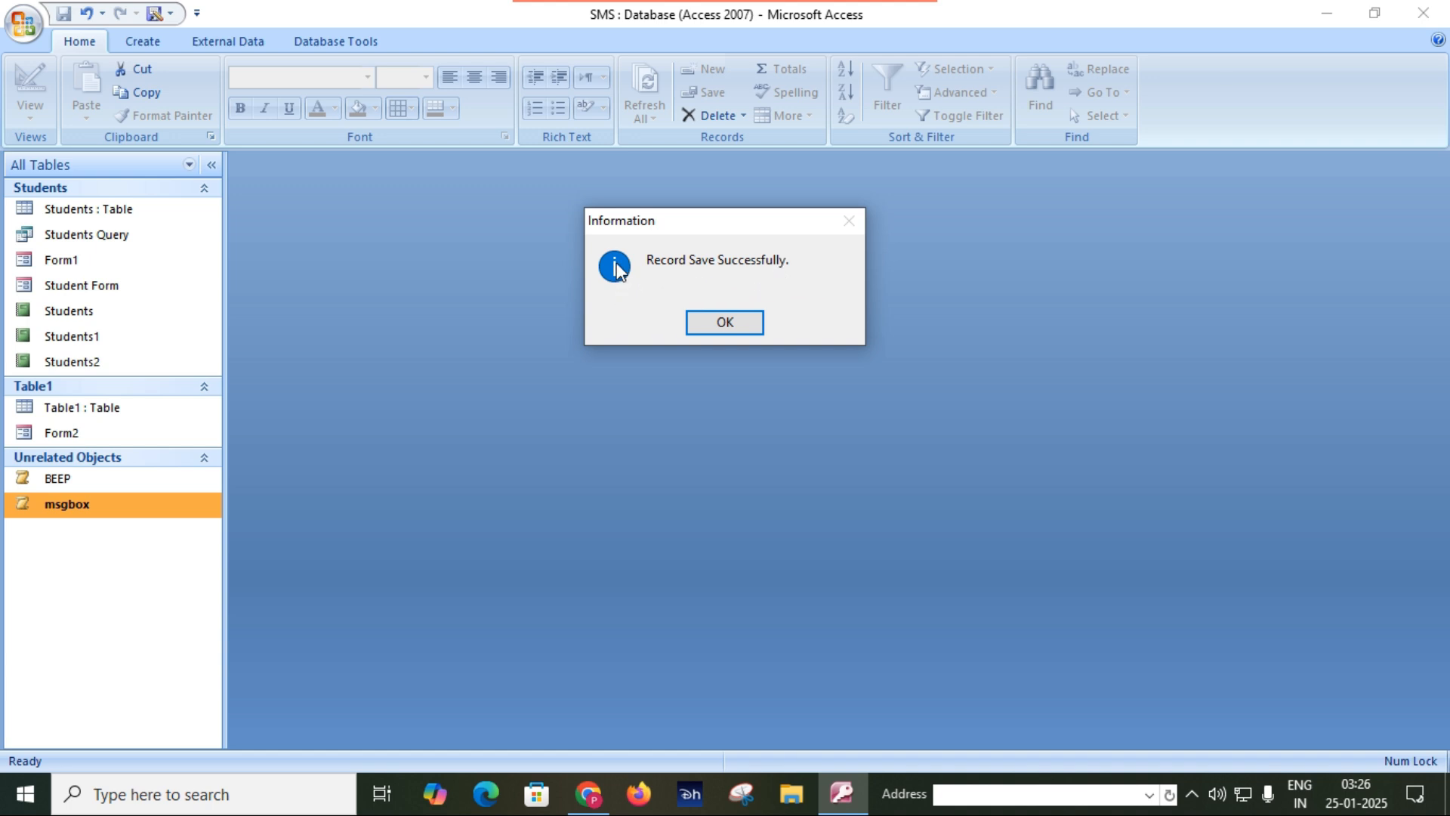
click(728, 327)
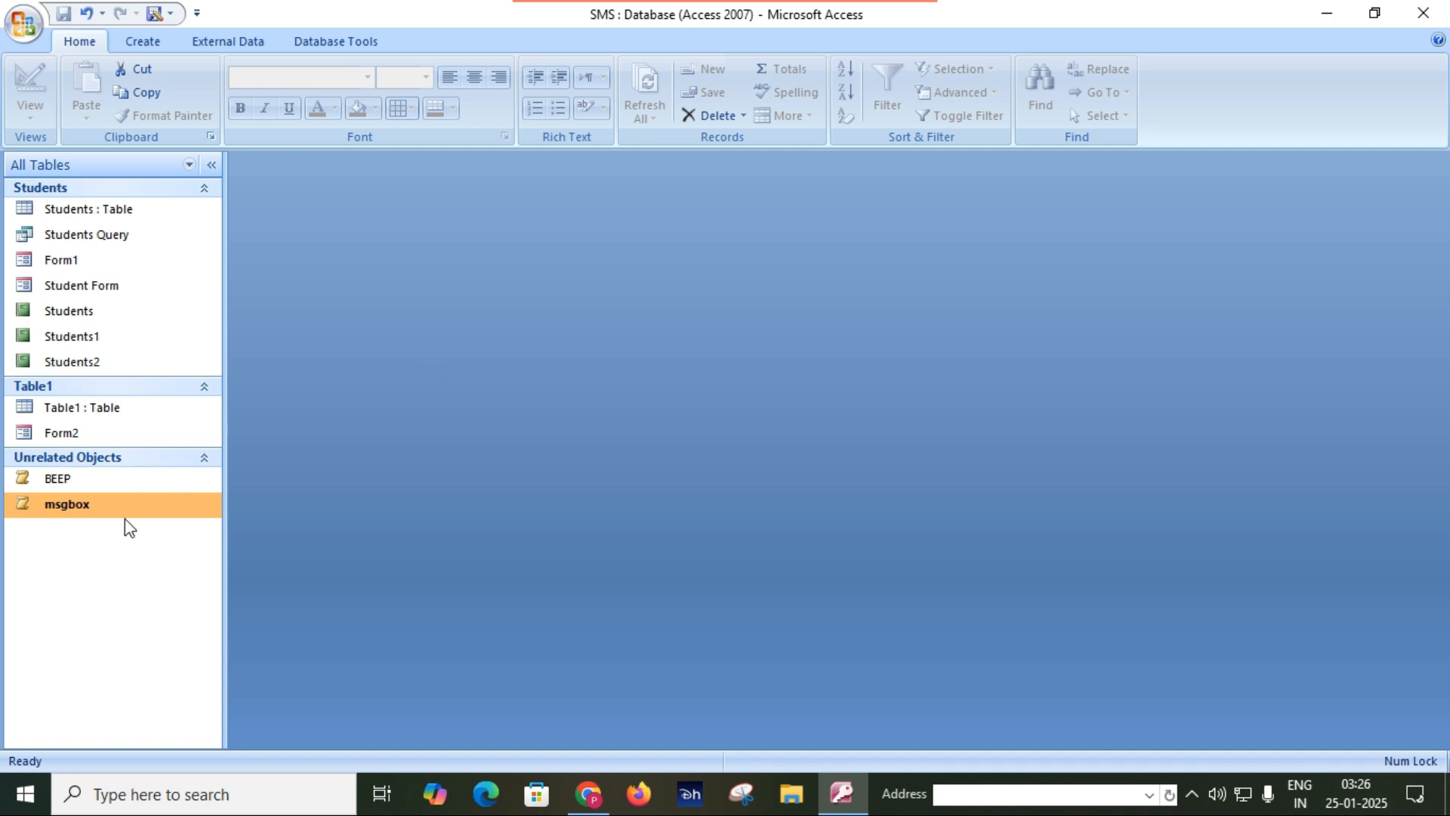
Reopen the msgbox macro in Design View and change the message box type to Warning!
right_click(106, 507)
click(194, 541)
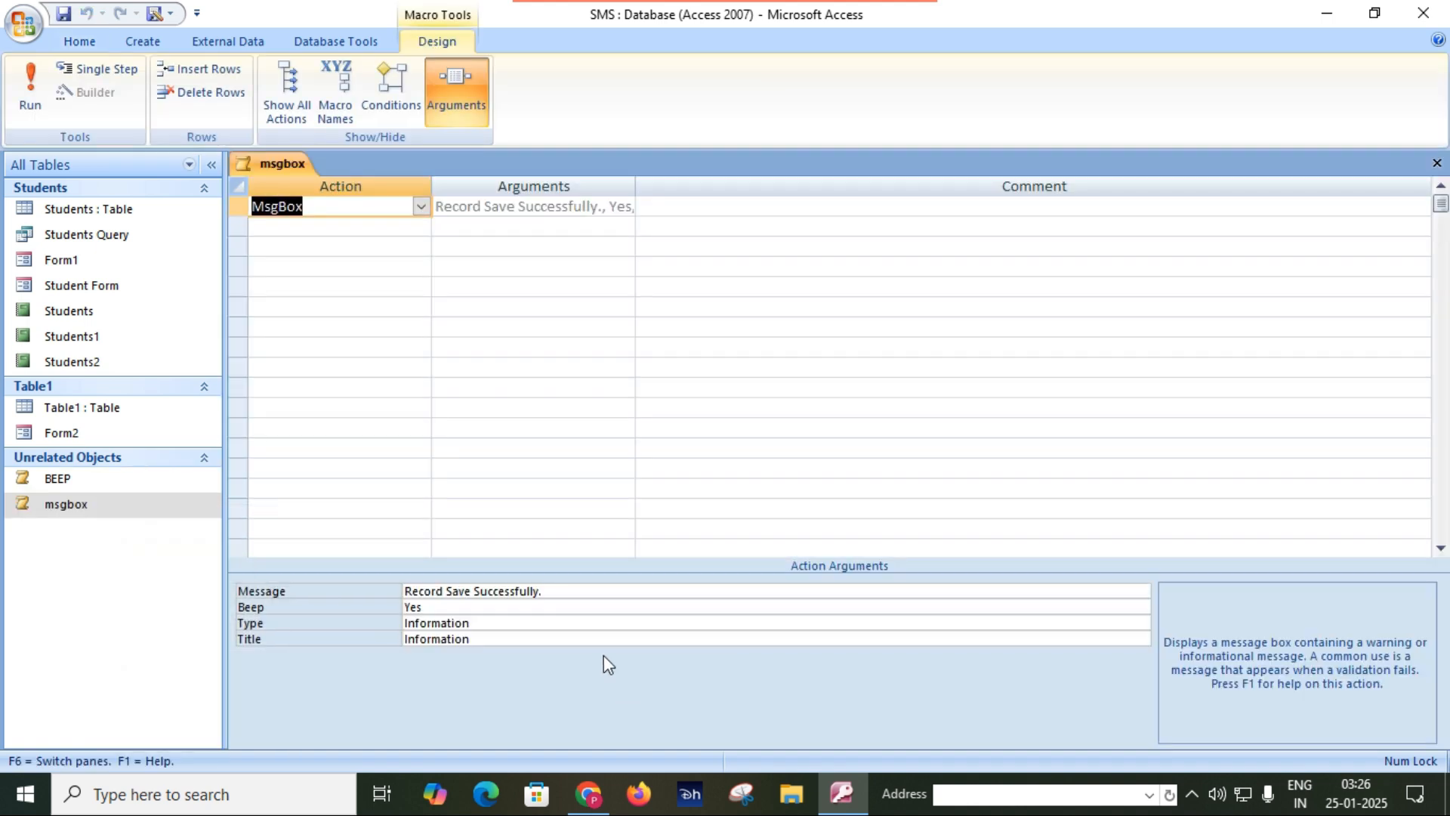
click(641, 623)
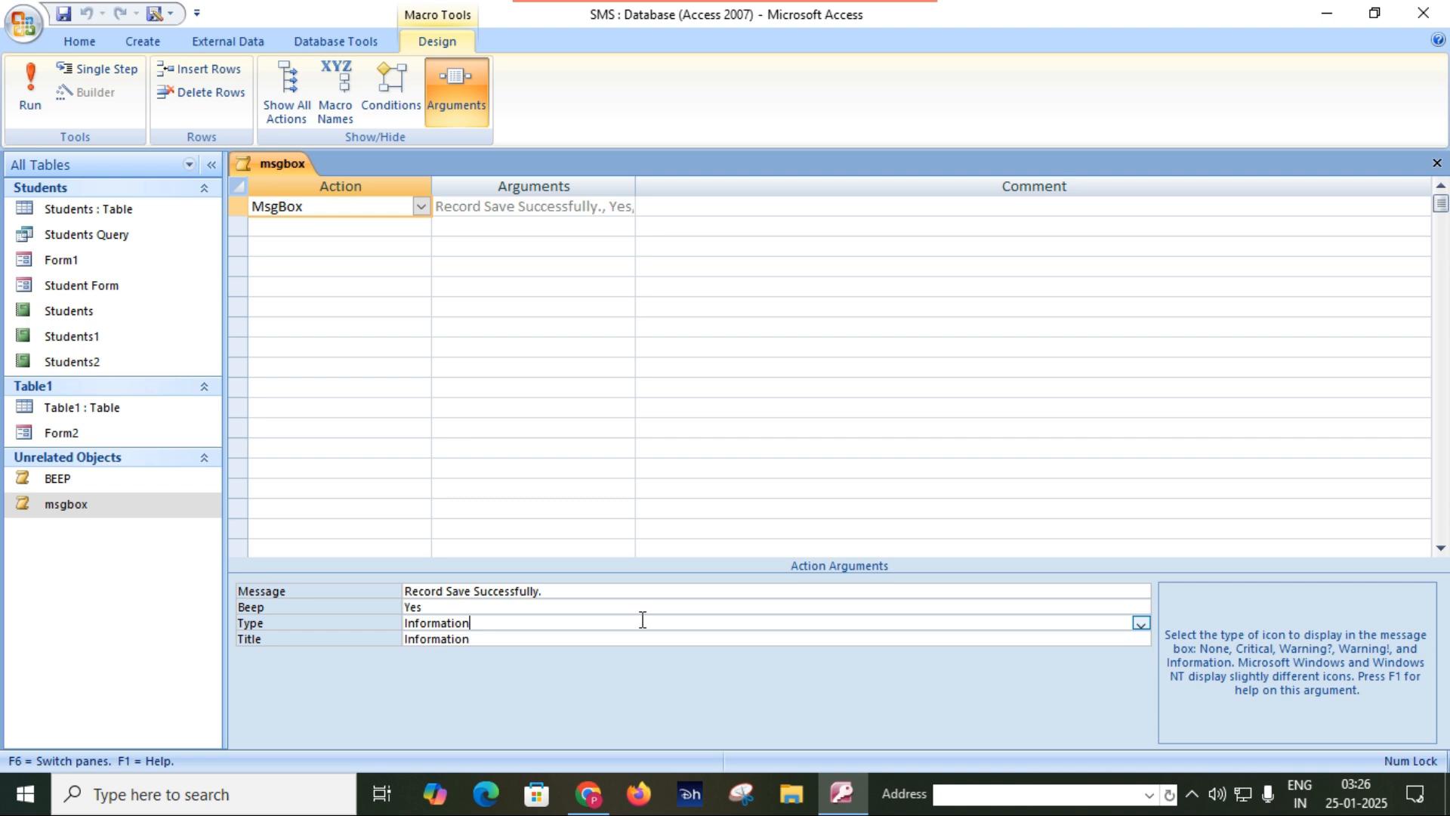
click(1143, 626)
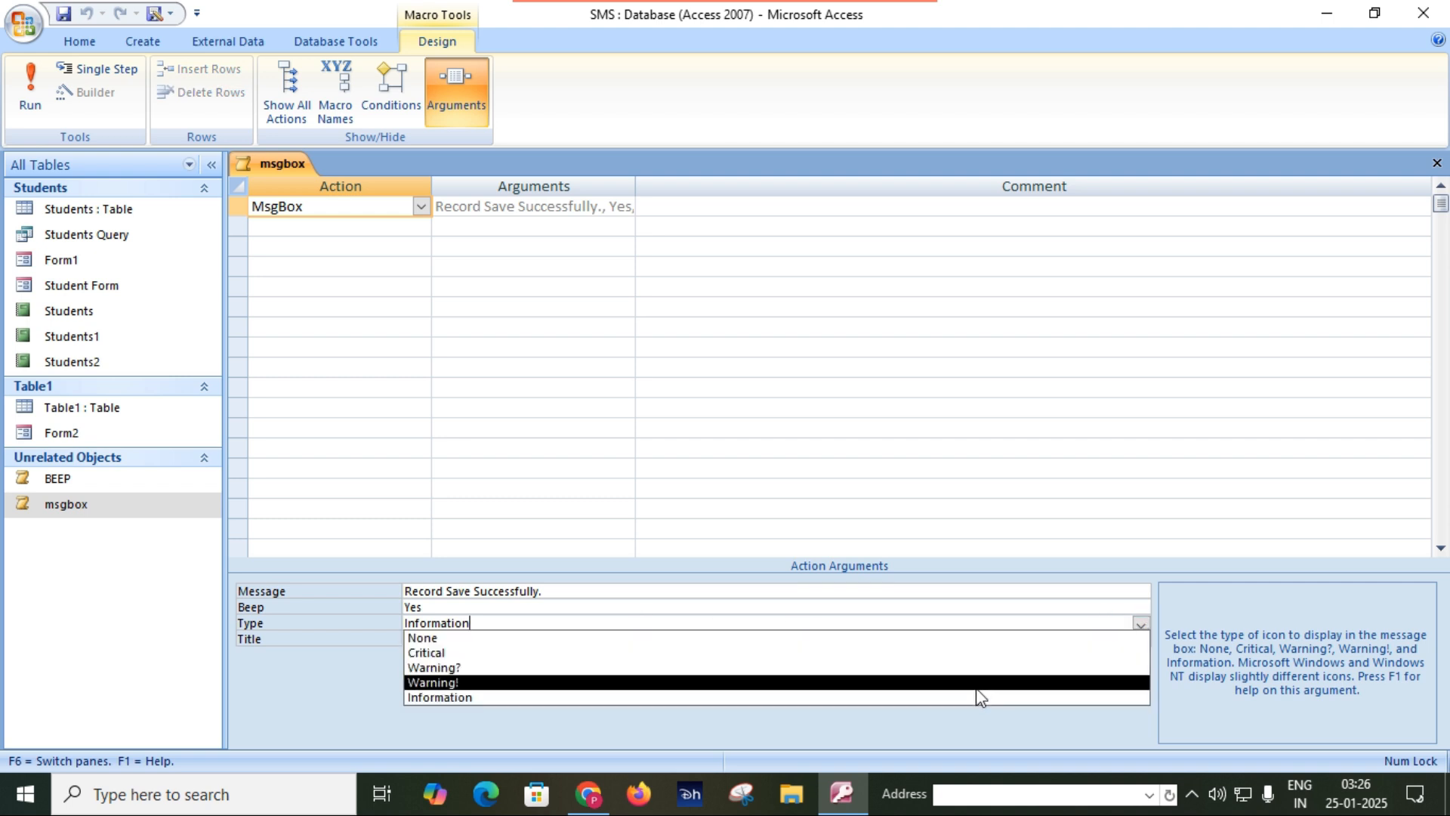
click(973, 683)
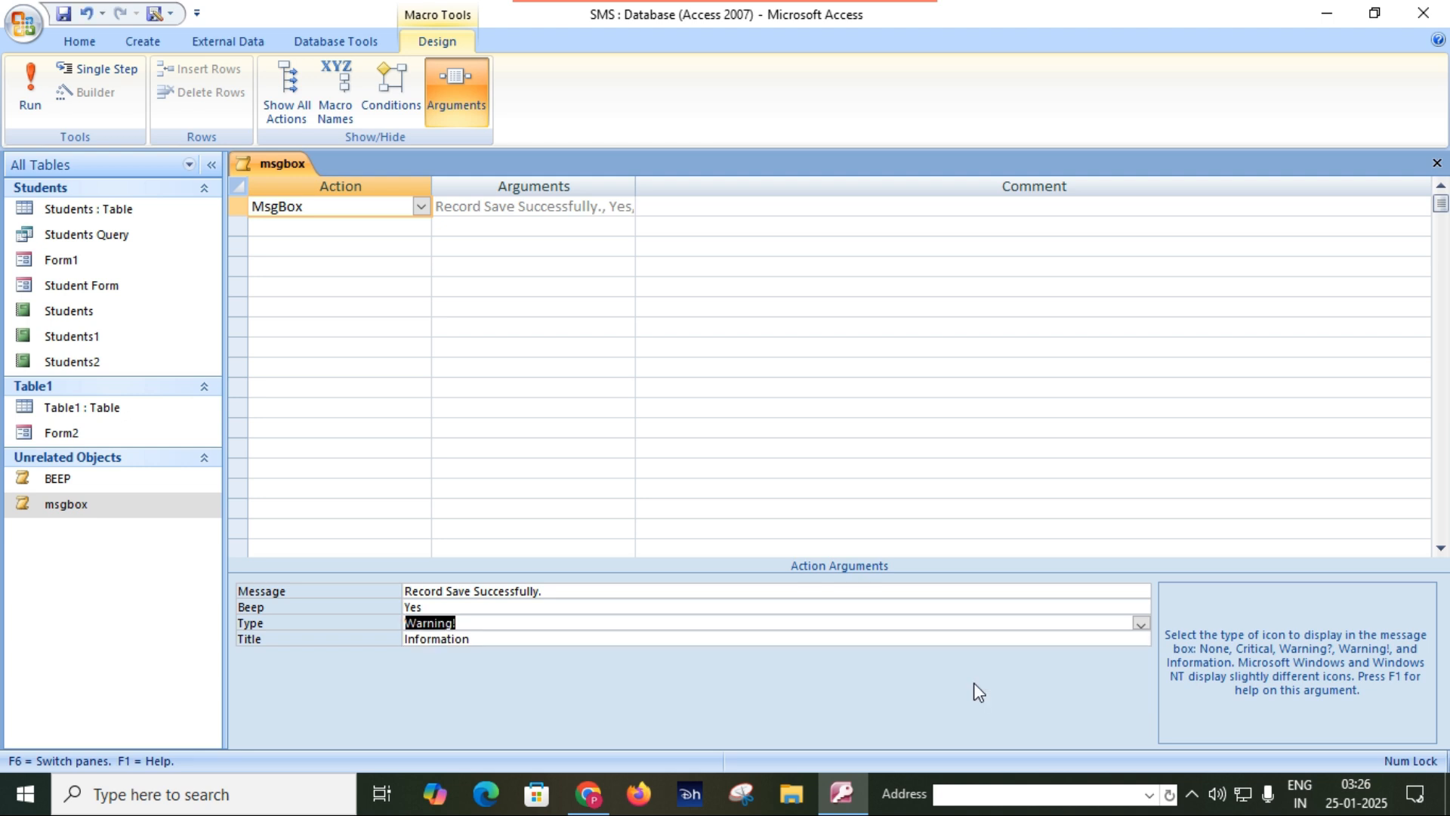
Replace the message box title with "Warning!", and save and close the msgbox macro.
click(518, 629)
click(591, 638)
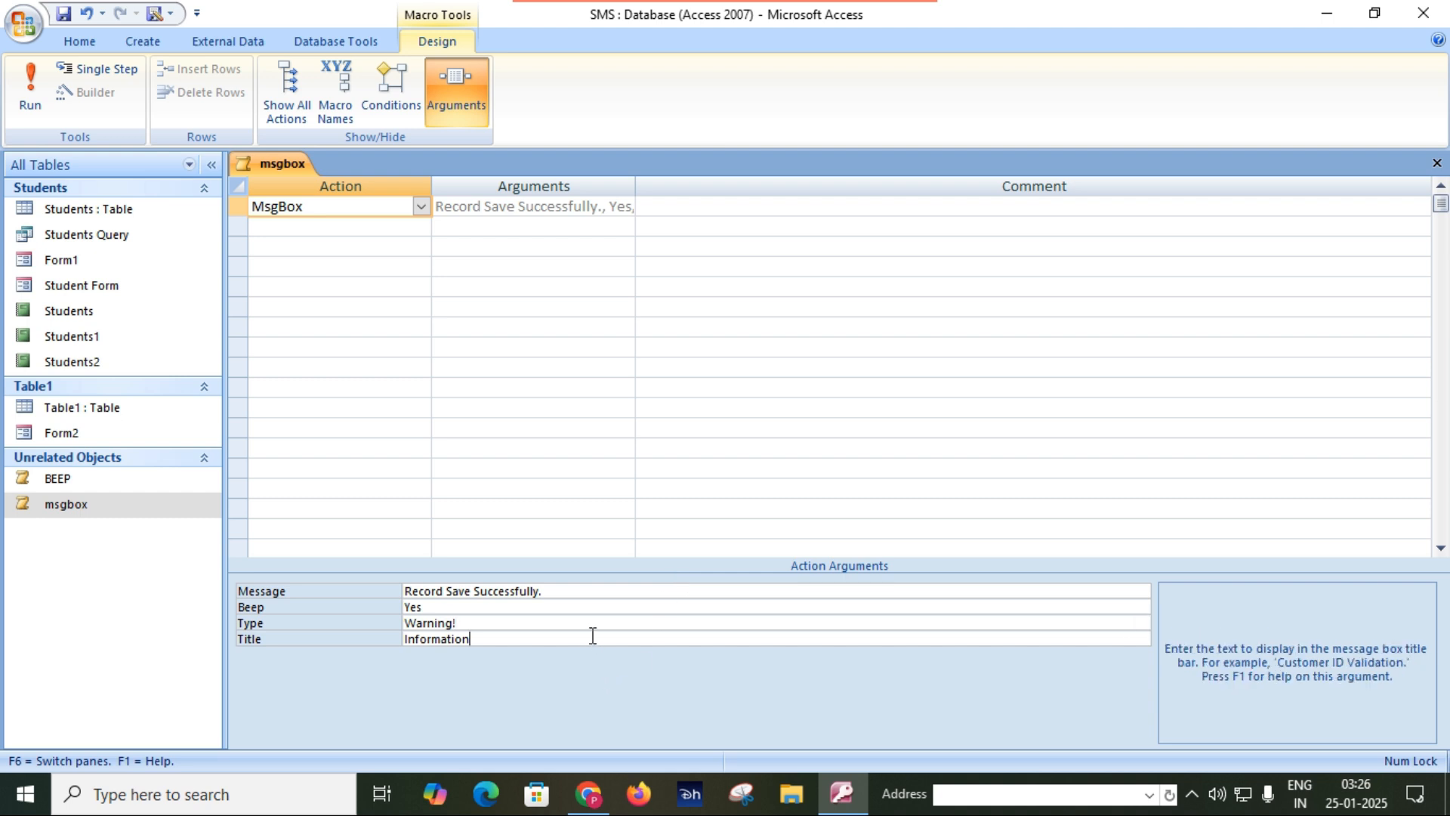
key(BackSpace)
key(BackSpace)
key(BackSpace)
key(BackSpace)
key(BackSpace)
key(BackSpace)
key(BackSpace)
key(BackSpace)
key(BackSpace)
key(BackSpace)
key(BackSpace)
text(Warning)
click(68, 21)
click(1433, 164)
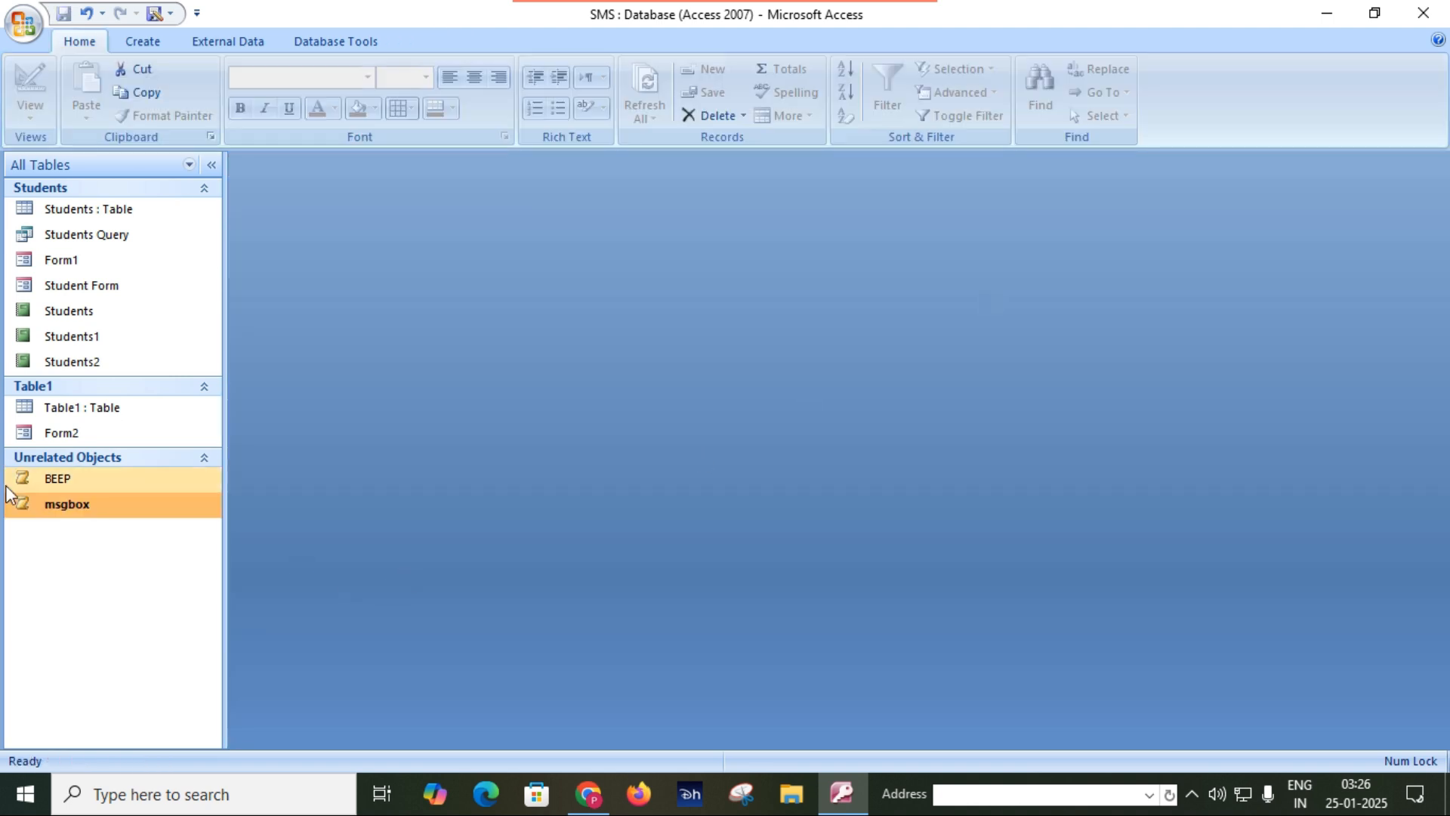
Run the edited msgbox macro to check its warning icon and title, and dismiss the message.
double_click(101, 503)
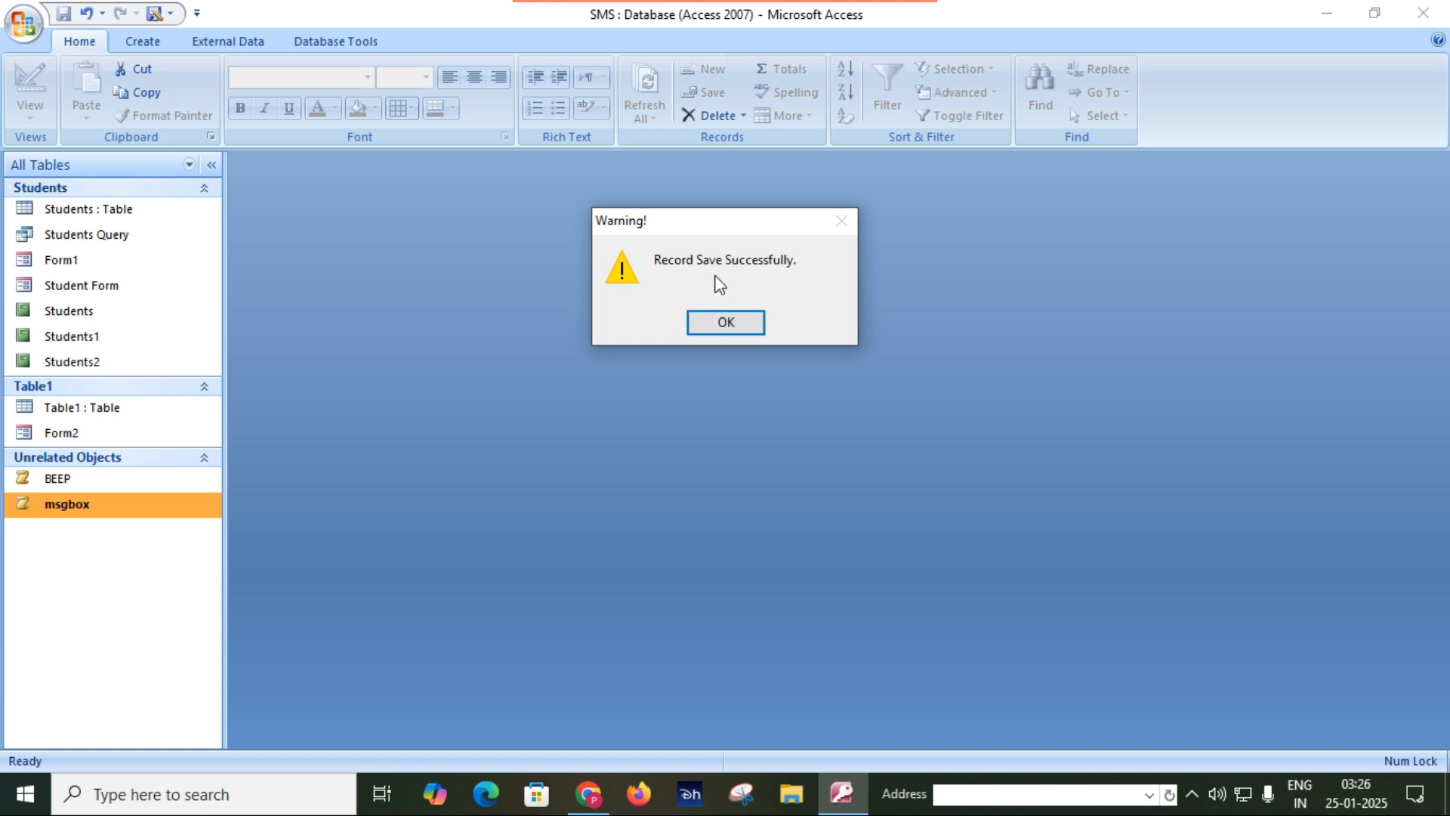
click(727, 323)
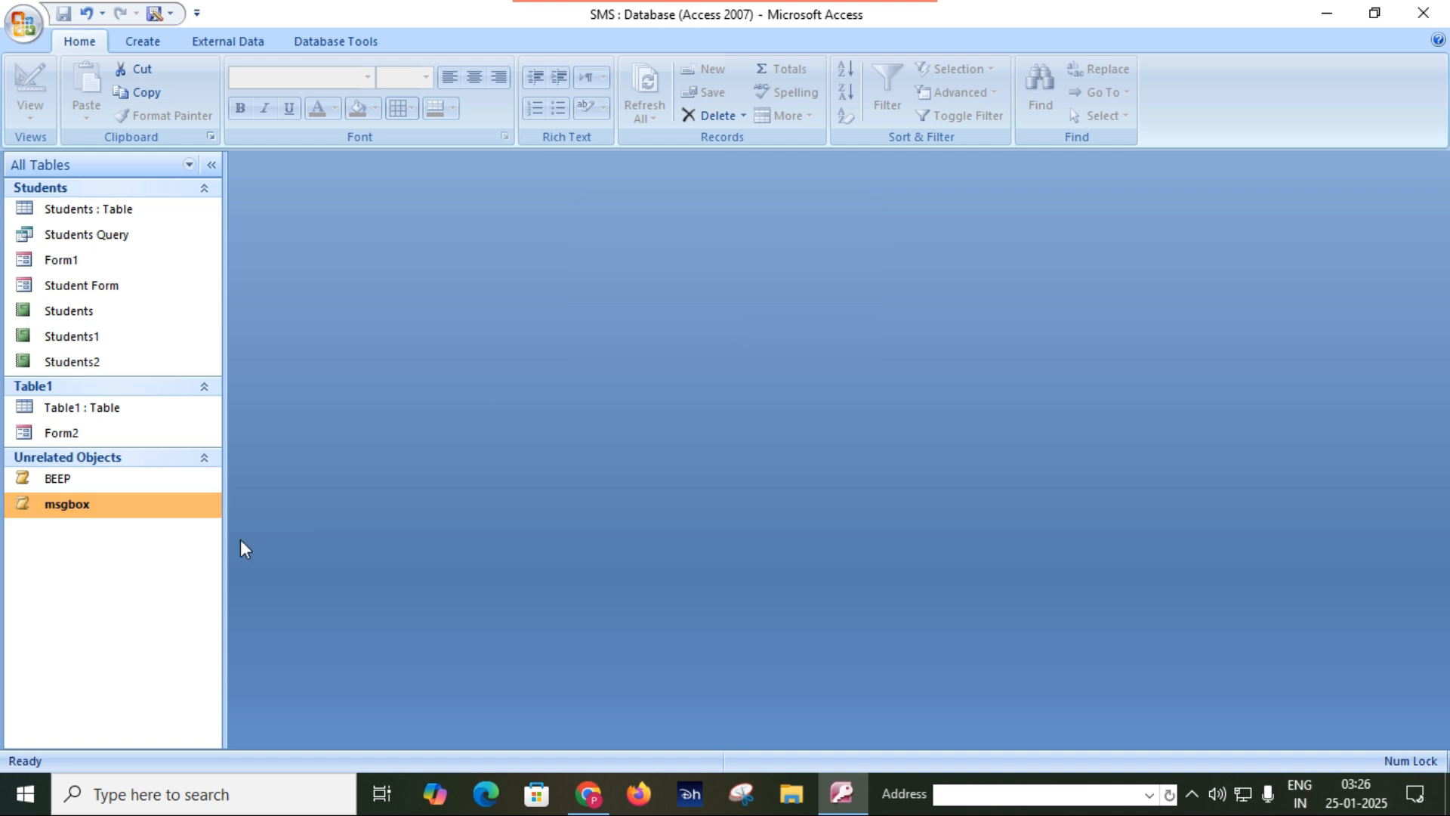
Reopen the msgbox macro in Design View and replace its message with "Invailid Data.".
right_click(100, 507)
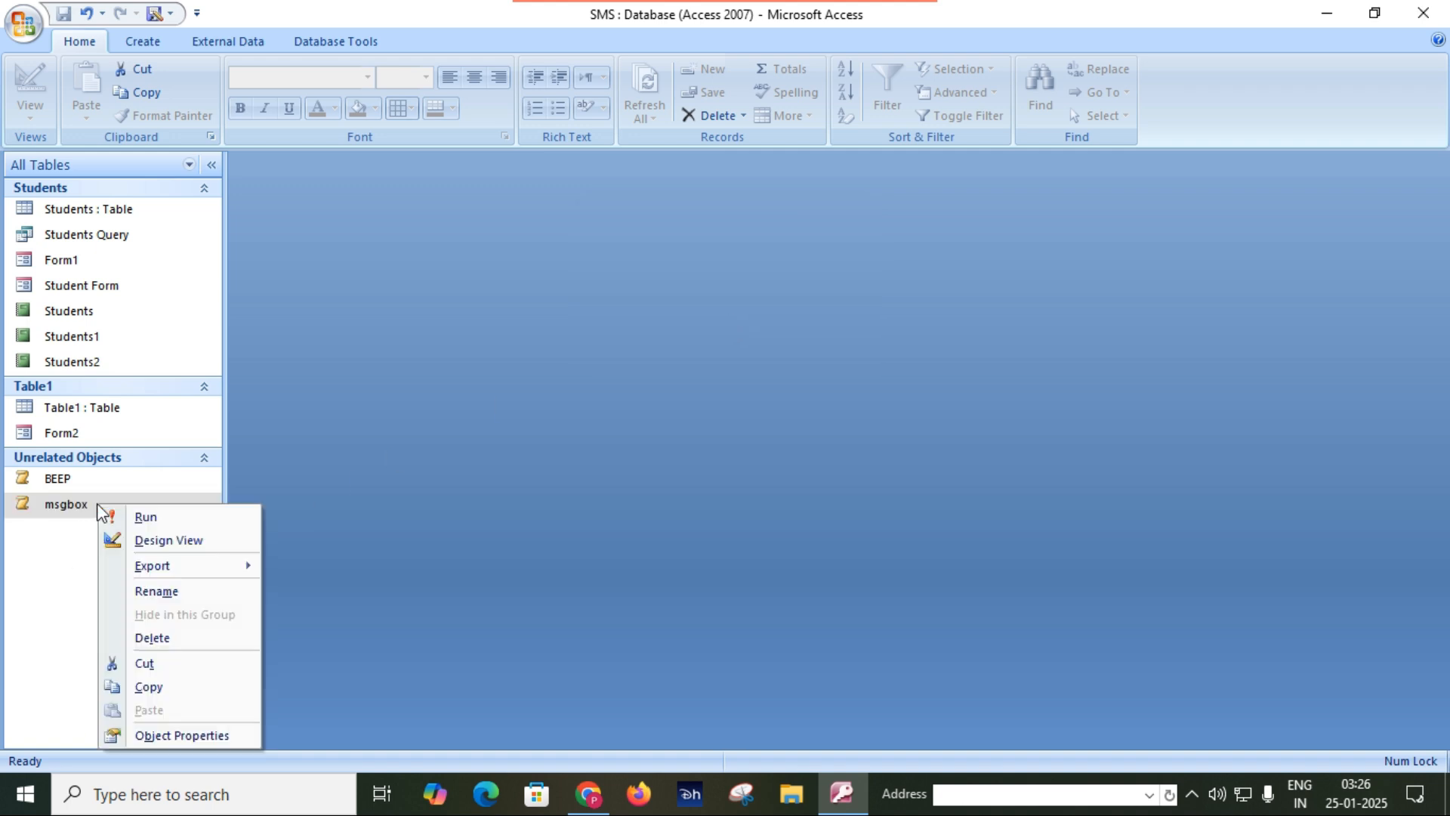
click(183, 542)
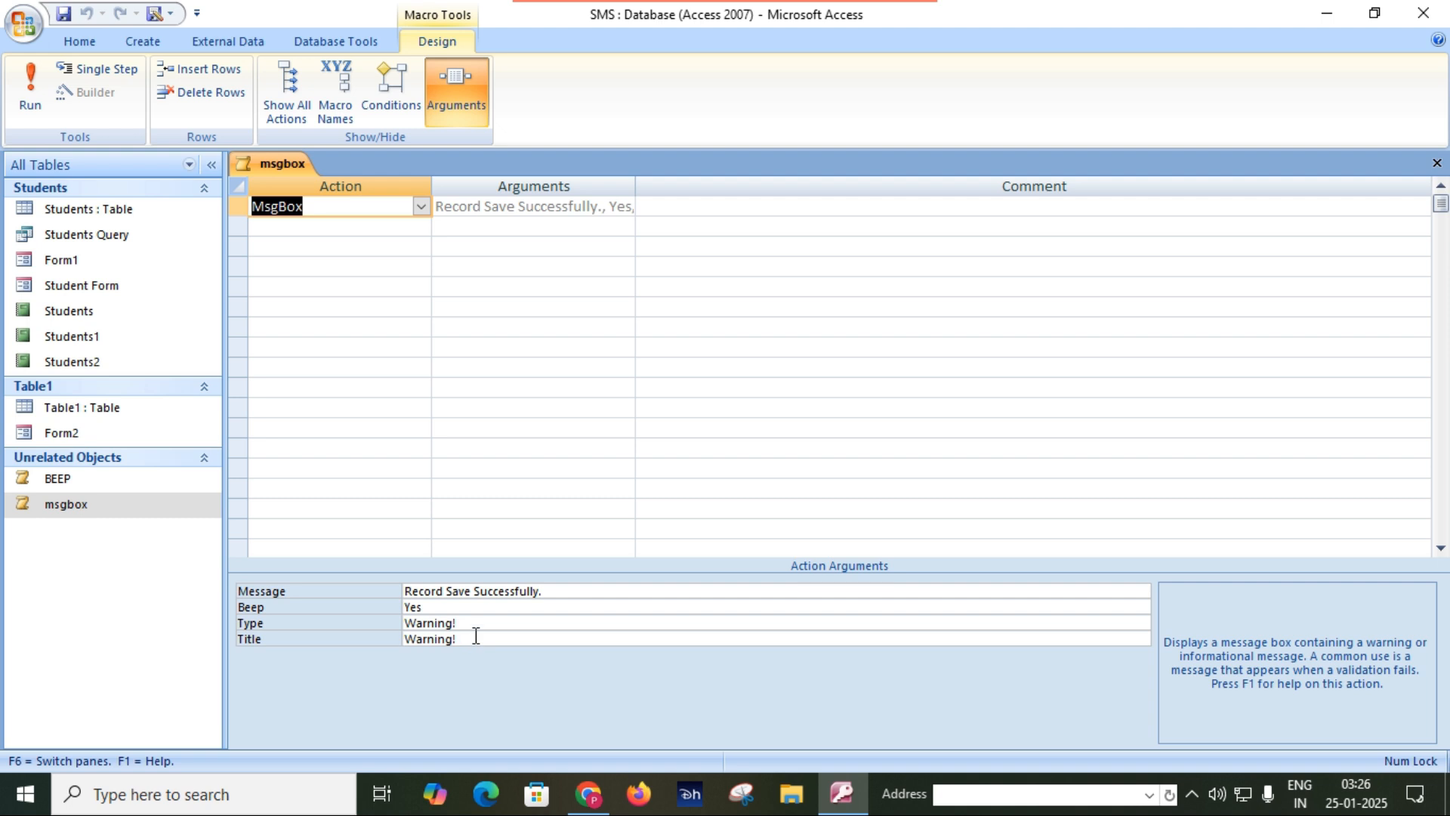
click(573, 592)
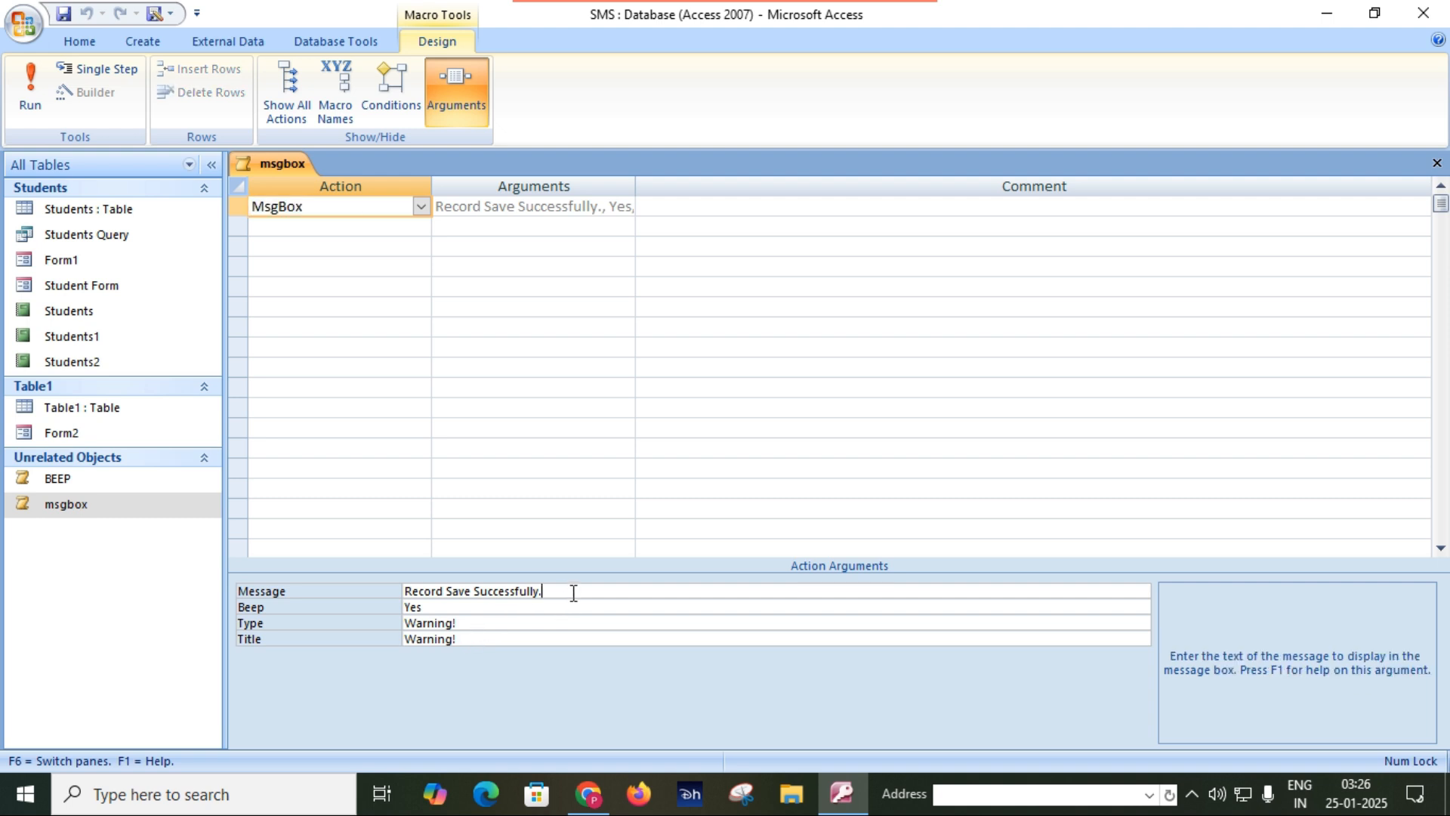
key(BackSpace)
key(BackSpace)
key(BackSpace)
key(BackSpace)
key(BackSpace)
key(BackSpace)
key(BackSpace)
key(BackSpace)
key(BackSpace)
key(BackSpace)
key(BackSpace)
key(BackSpace)
key(BackSpace)
key(BackSpace)
key(BackSpace)
key(BackSpace)
key(BackSpace)
key(BackSpace)
key(BackSpace)
key(BackSpace)
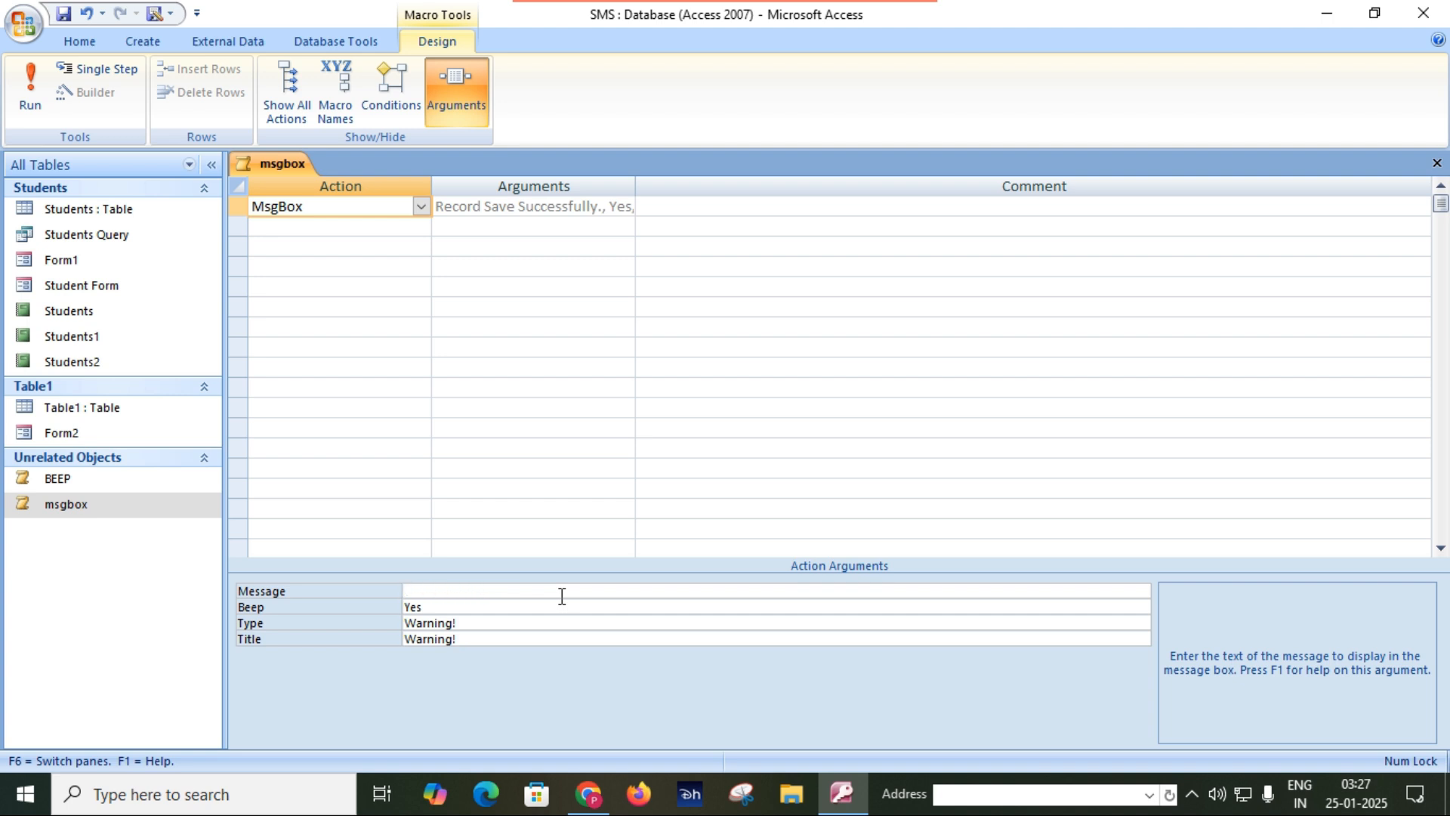
text(Invailid Data.)
Save and close the msgbox macro, then run it to check the new message and dismiss the message box.
click(62, 15)
click(1437, 165)
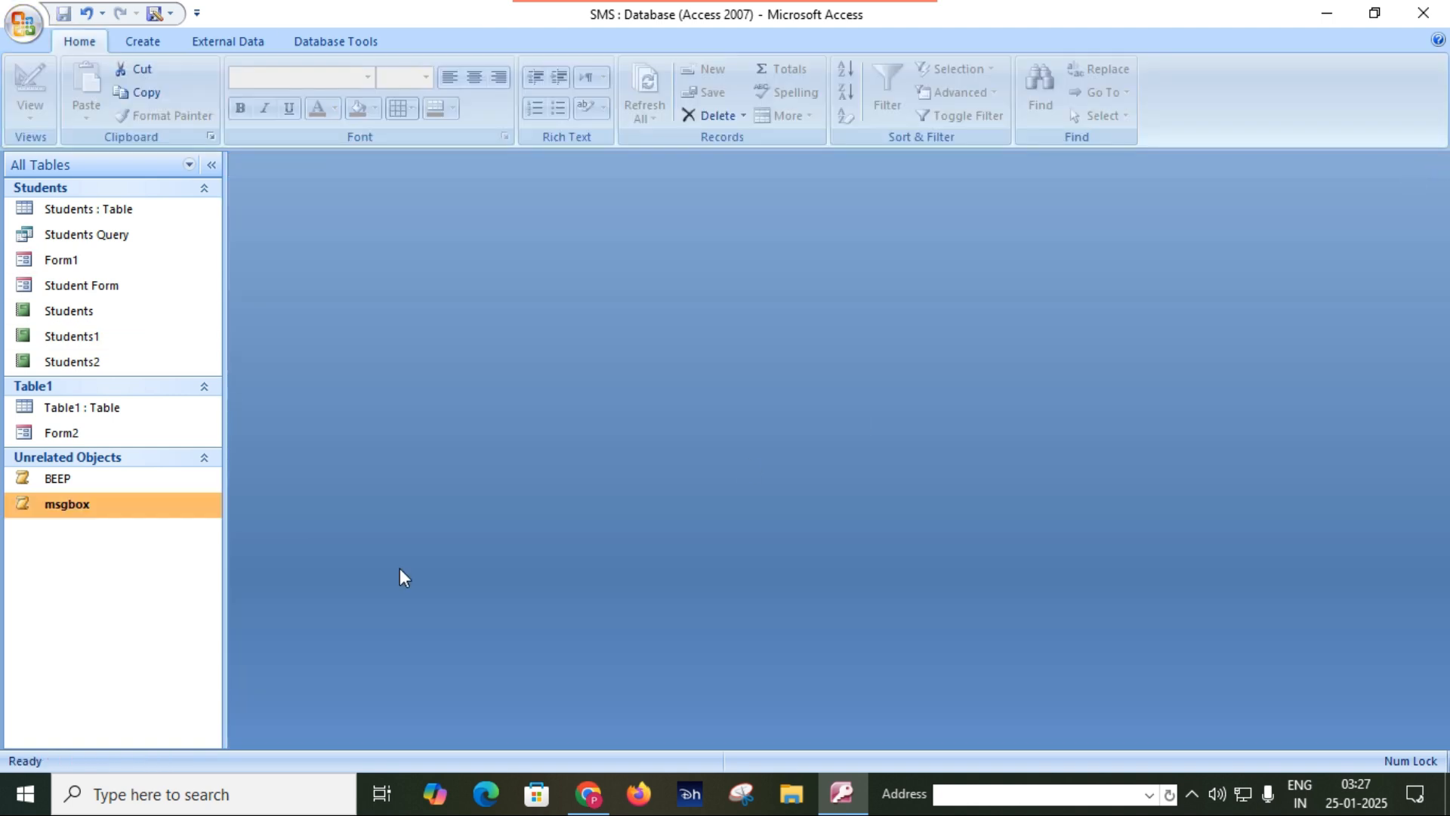
double_click(77, 504)
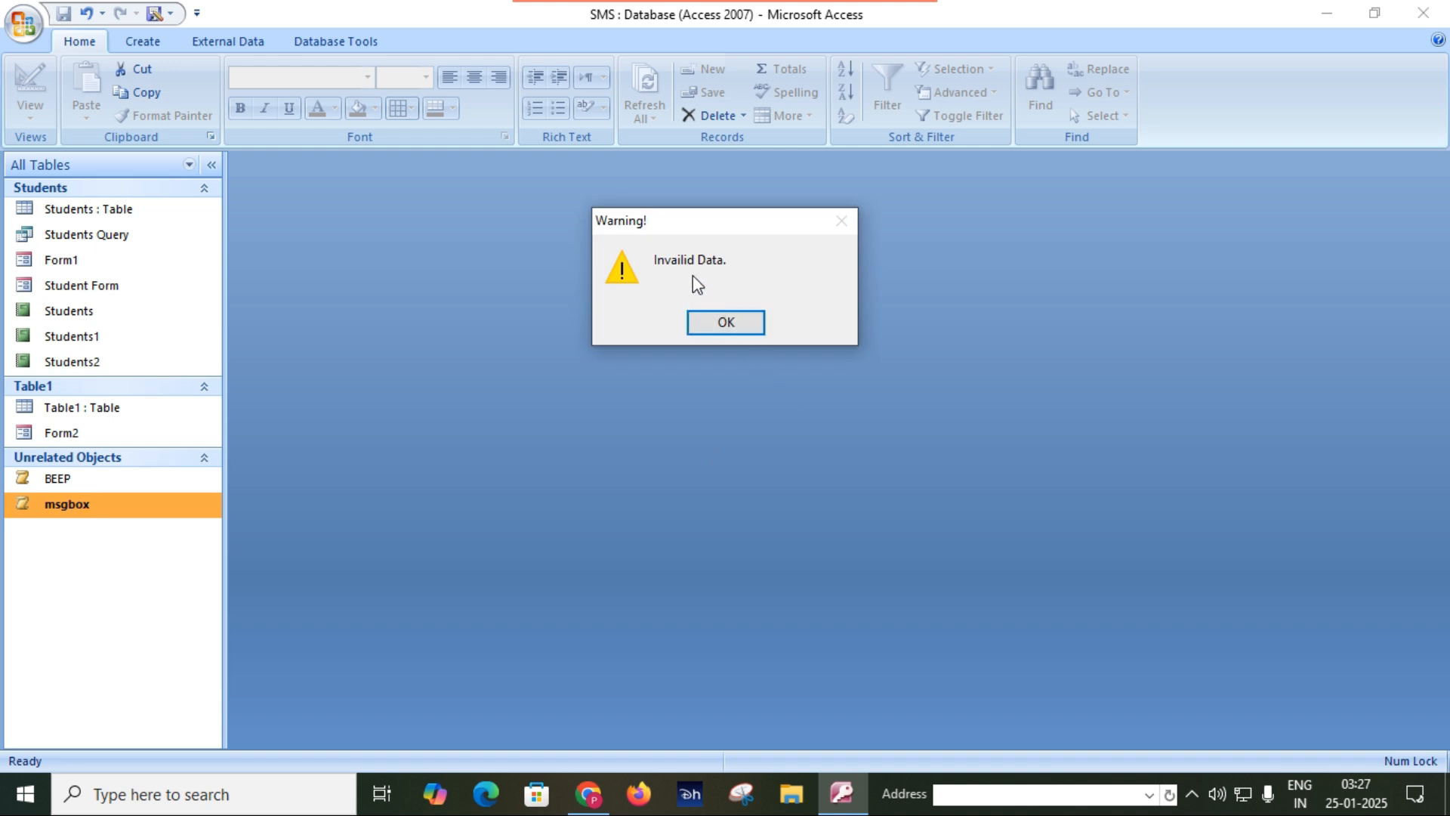
click(733, 330)
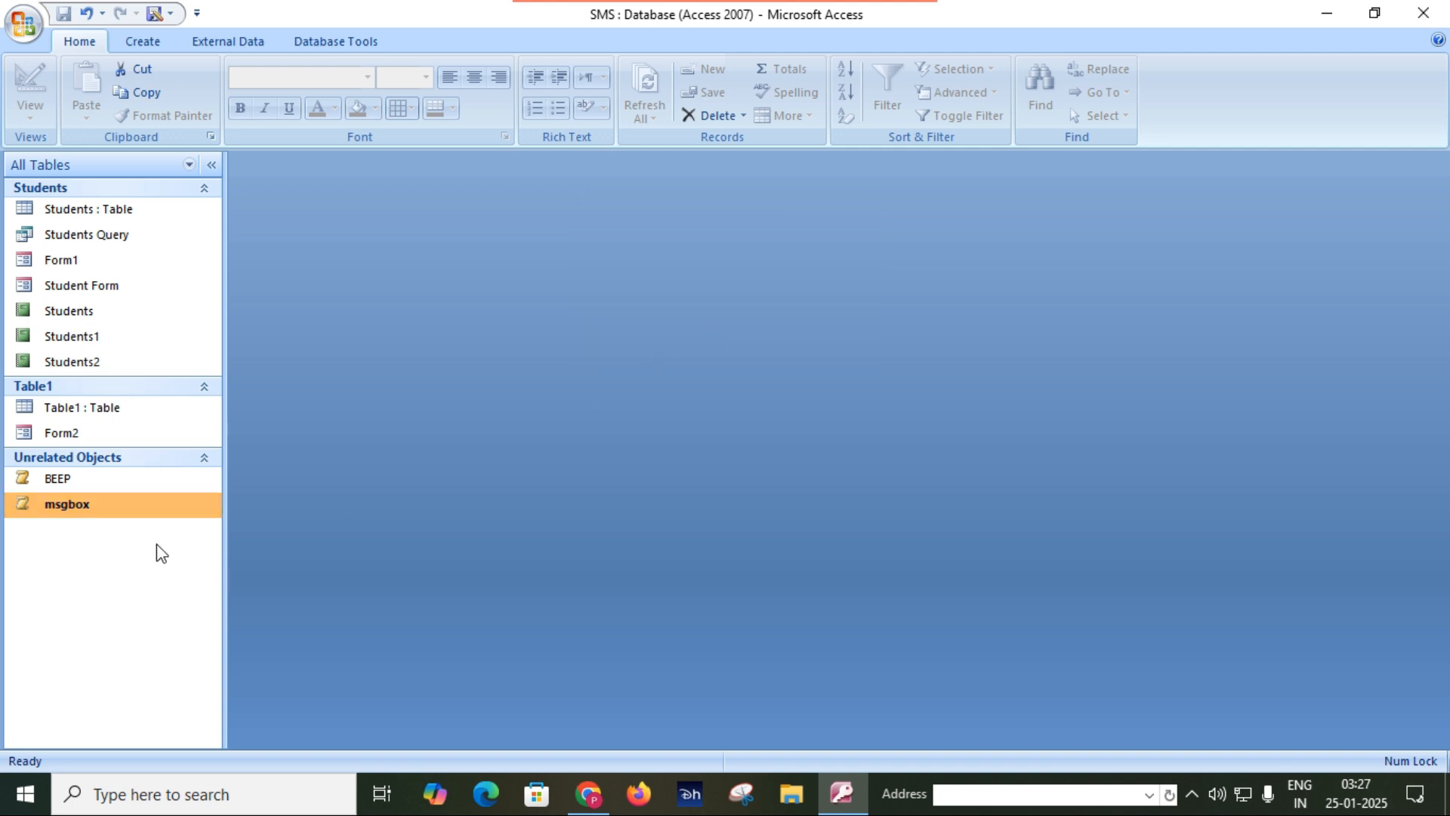
Reopen the msgbox macro in Design View, set its type to Warning?, and save and test-run it.
right_click(184, 504)
click(202, 542)
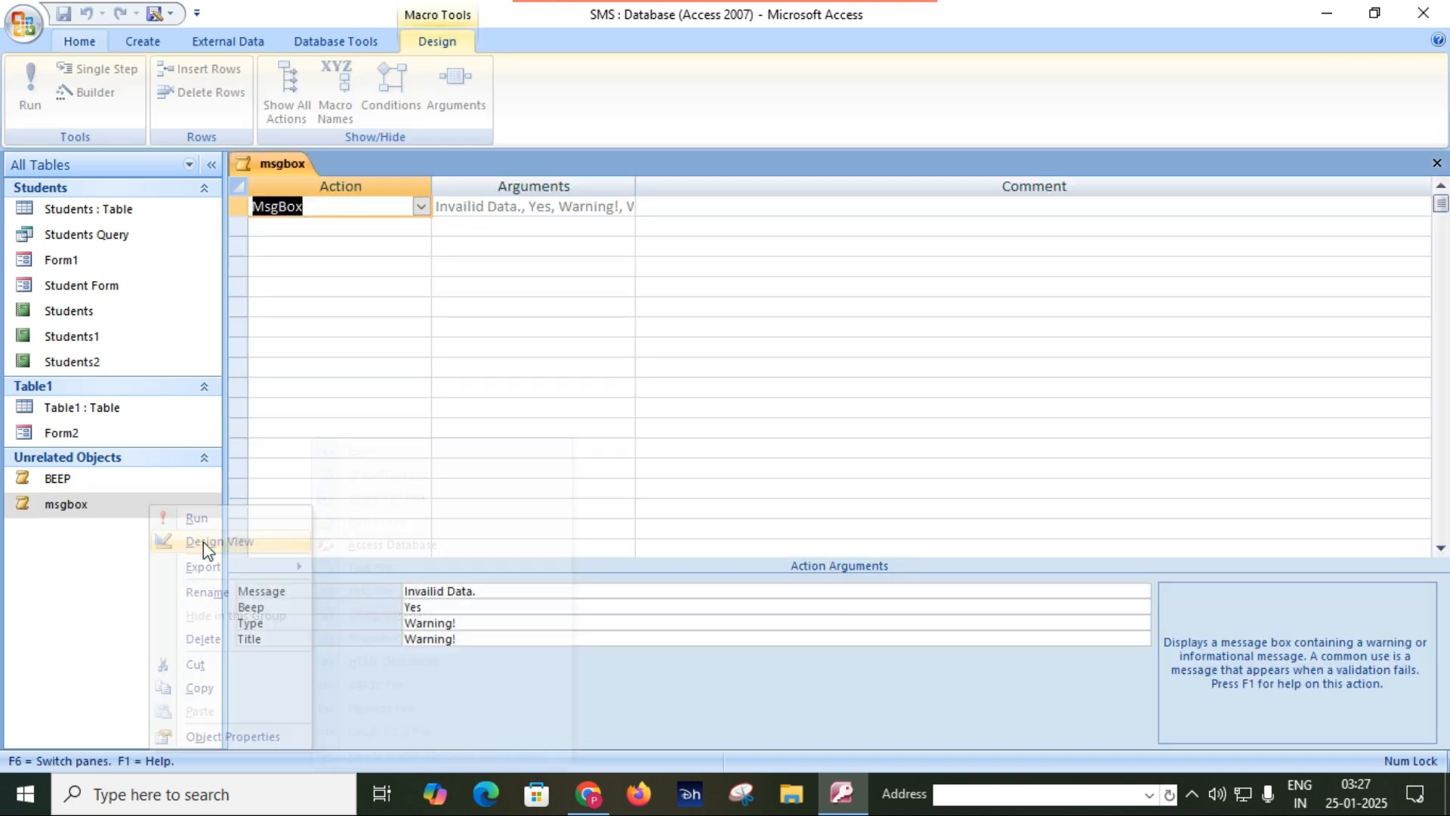
click(516, 624)
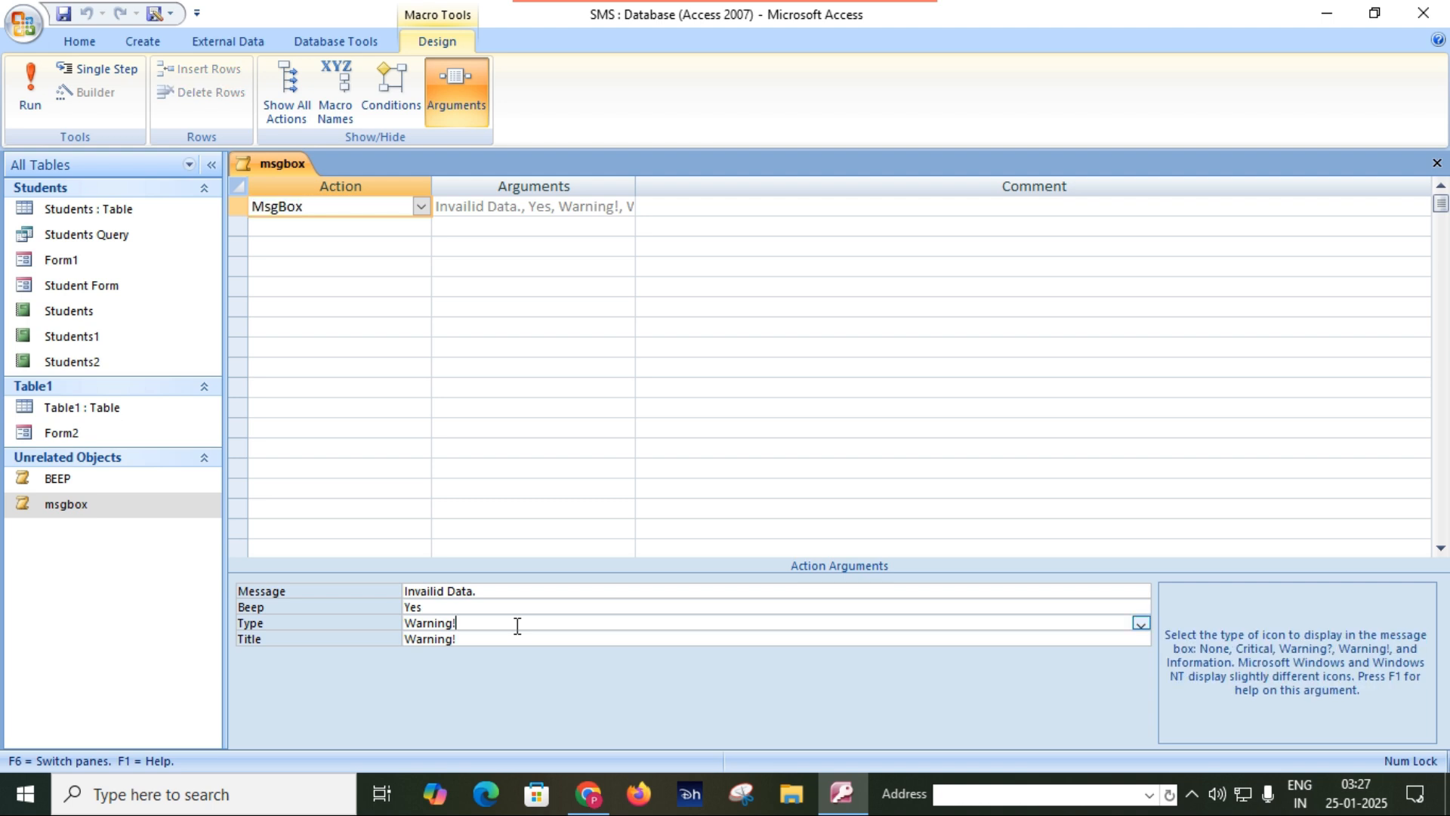
click(1141, 623)
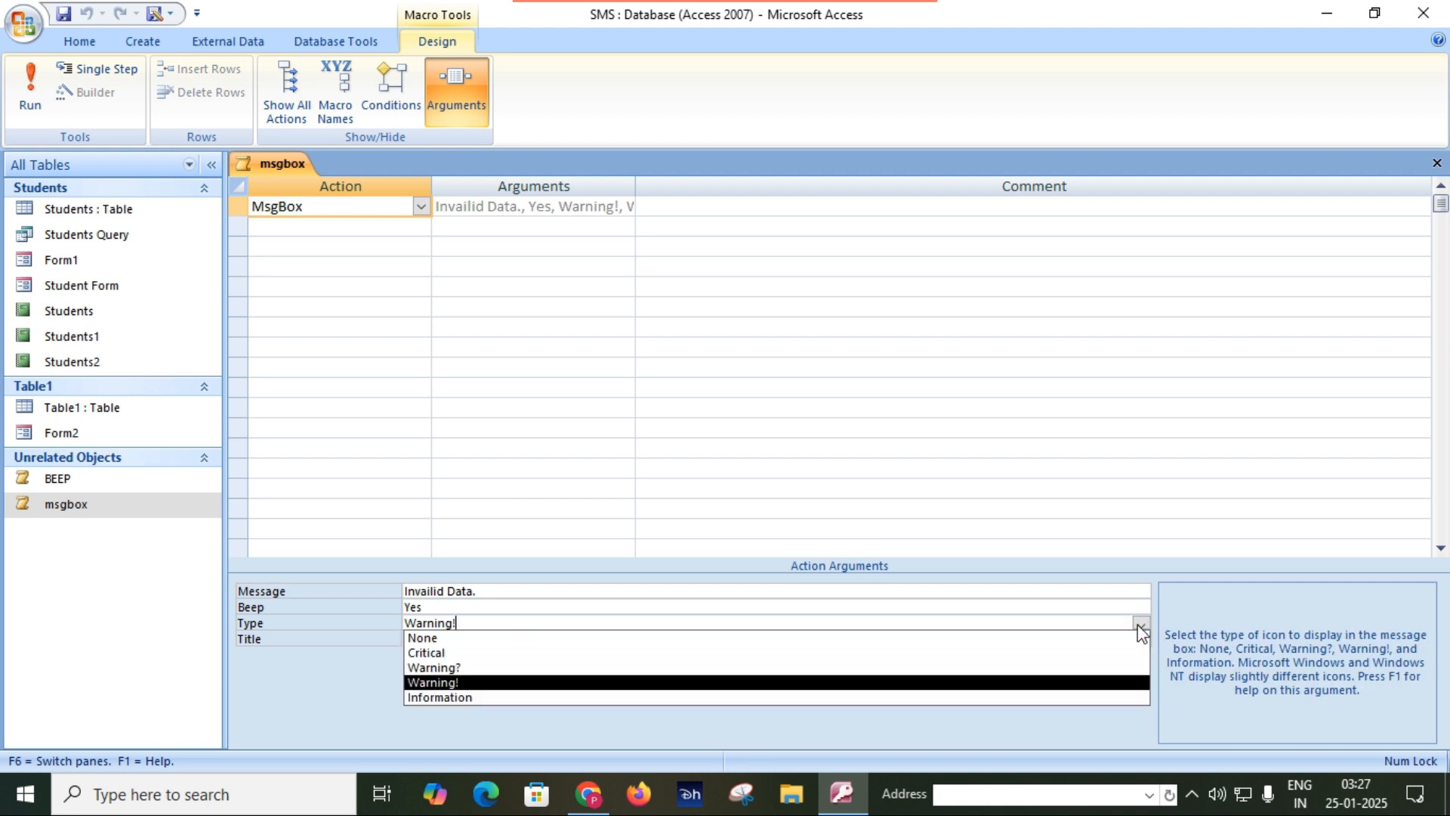
click(949, 669)
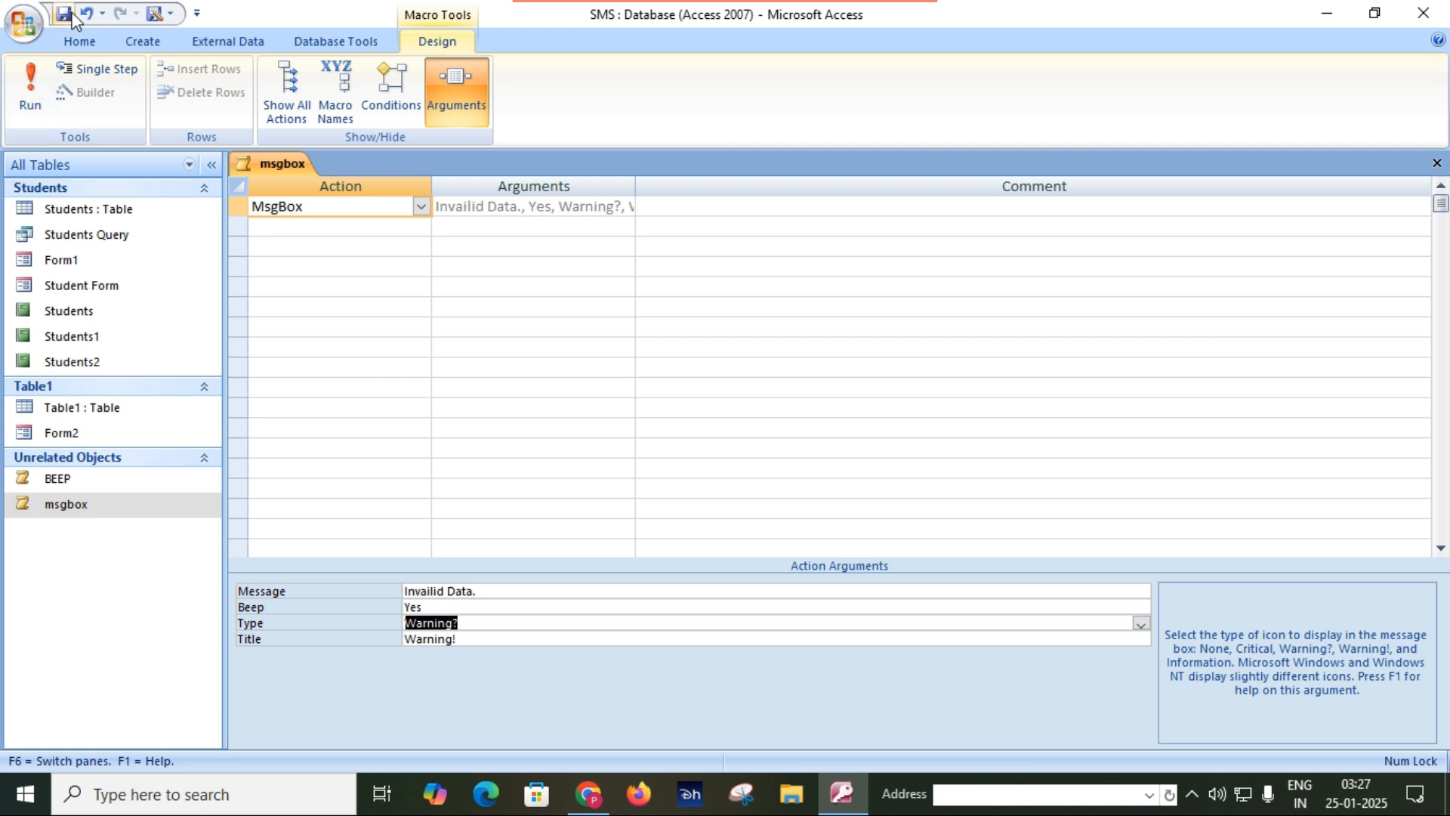
double_click(85, 511)
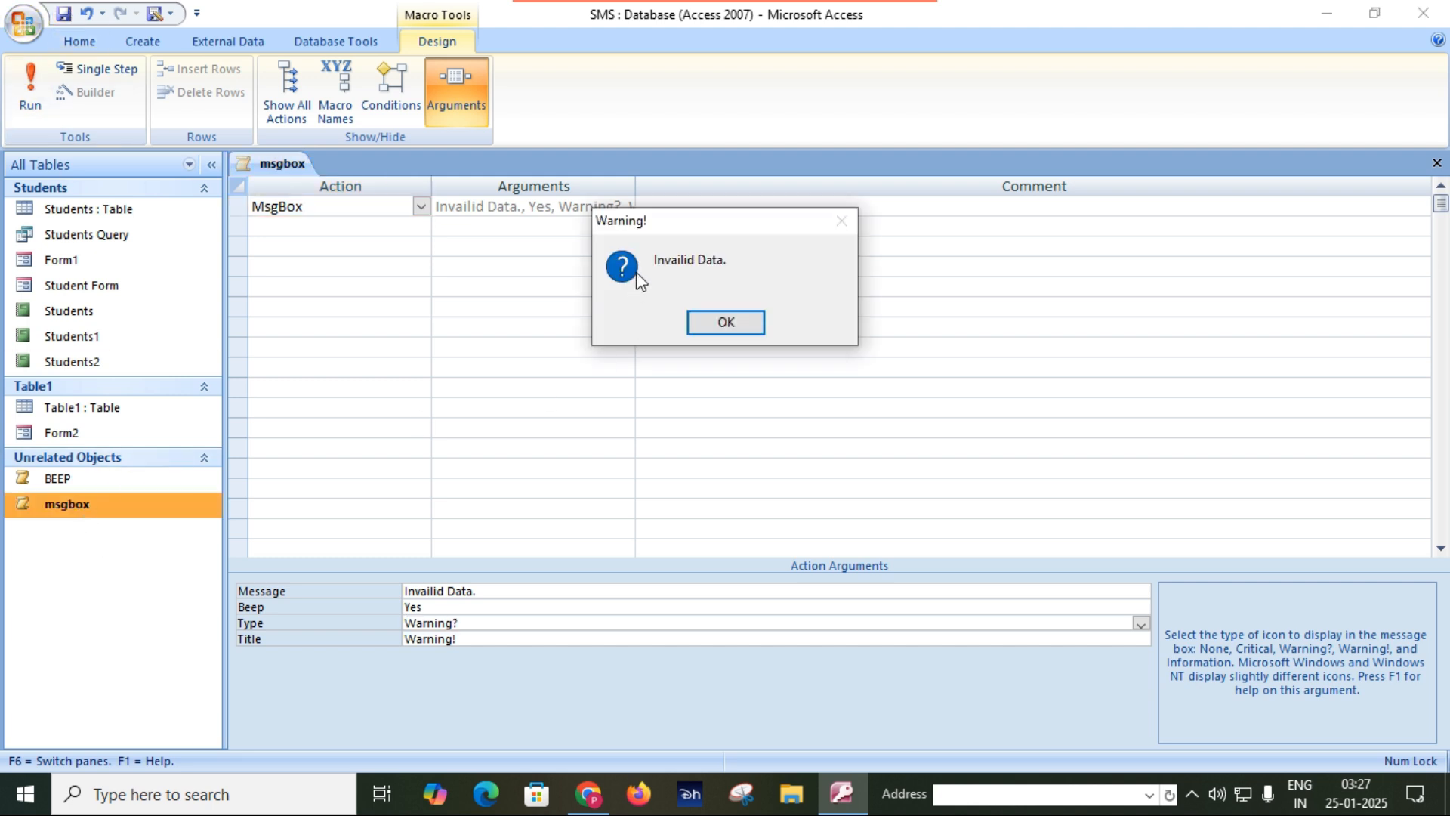
click(725, 323)
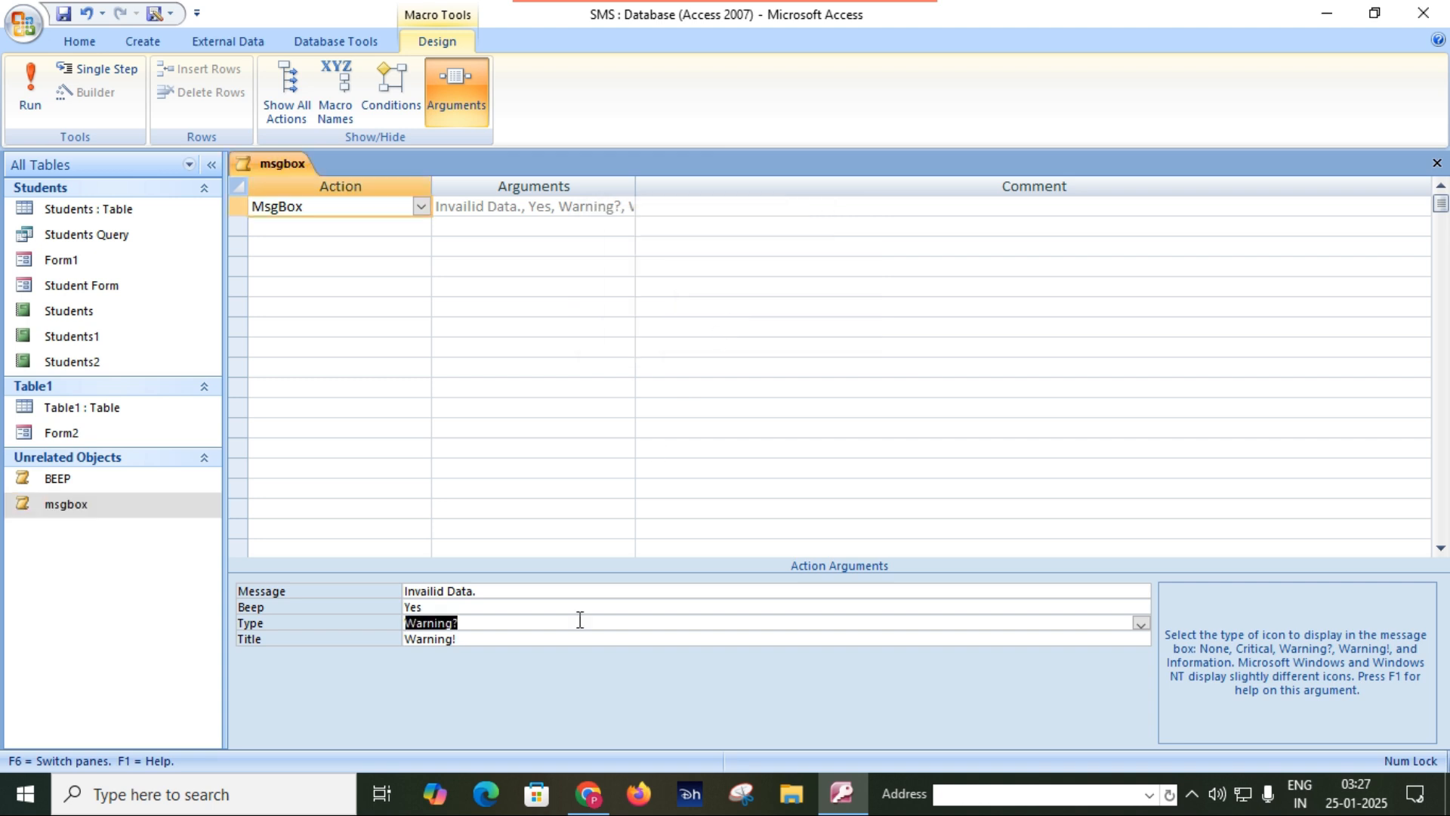
Set the msgbox macro's message box type to Critical and its title to "Critical".
click(1140, 623)
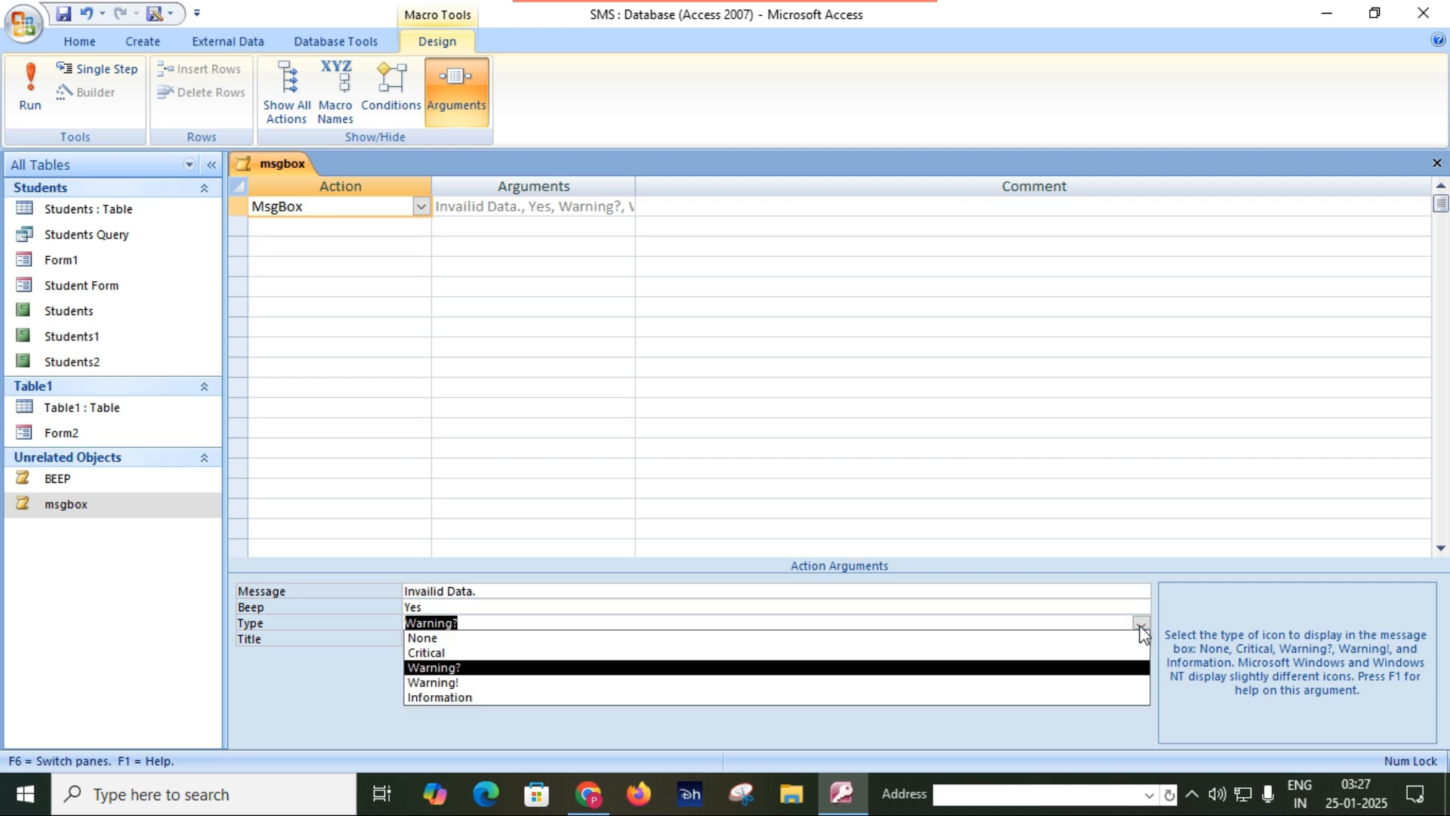
click(942, 657)
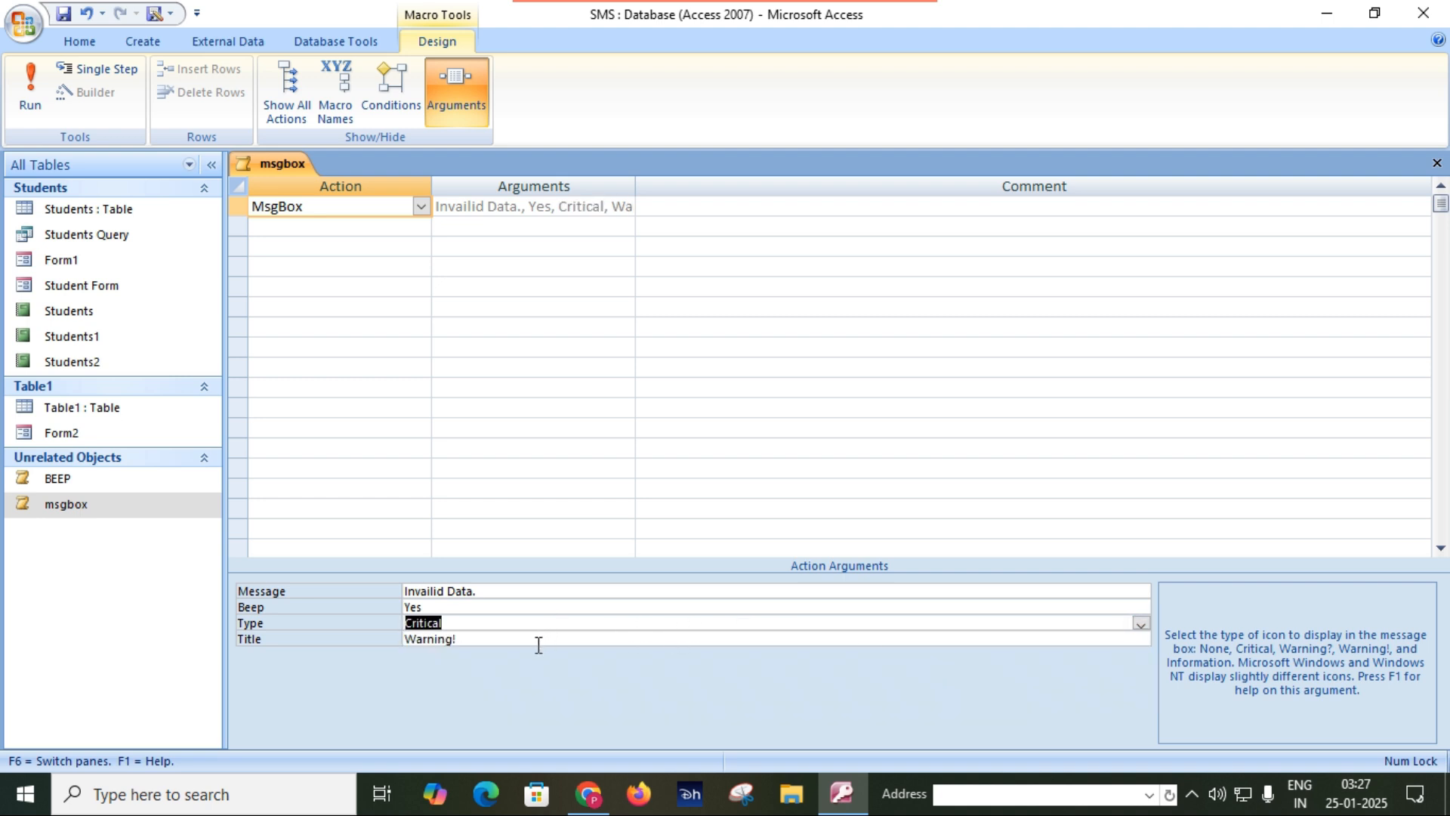
key(Tab)
text(Critical)
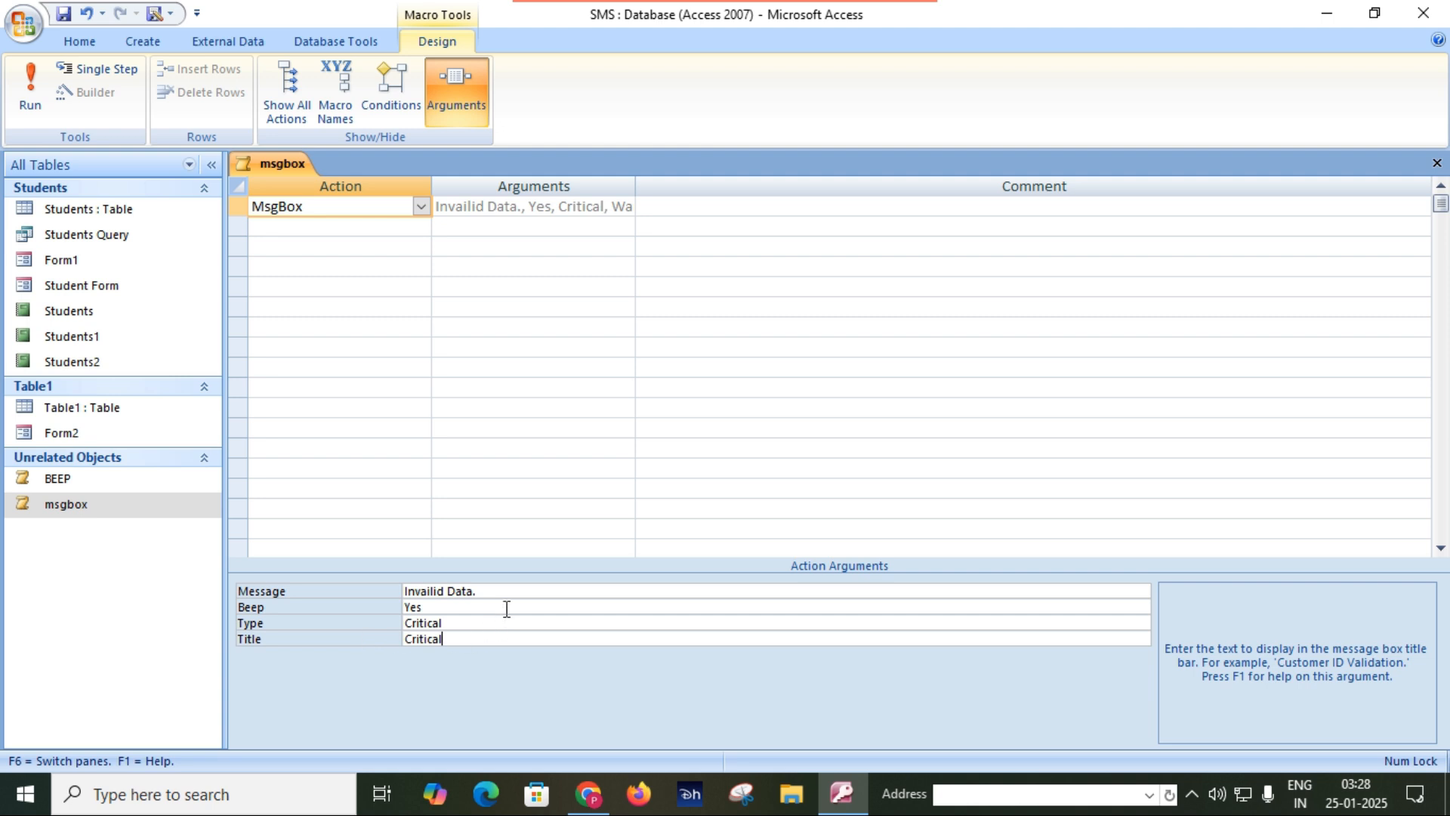
Replace the msgbox macro's message with "This is a critical data." and save the macro.
drag(476, 591, 399, 593)
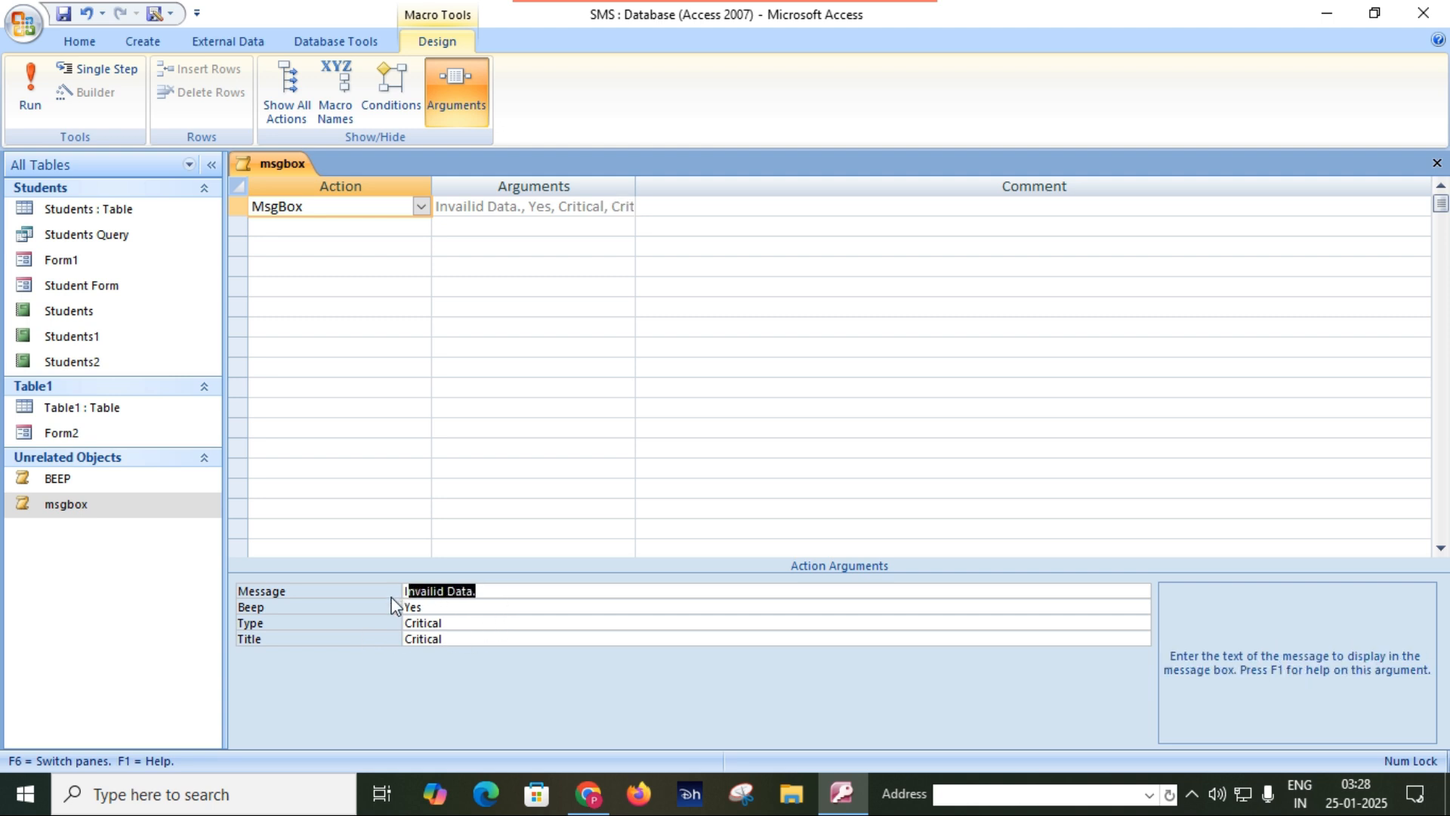
text(I)
text(his is a)
text( critical data)
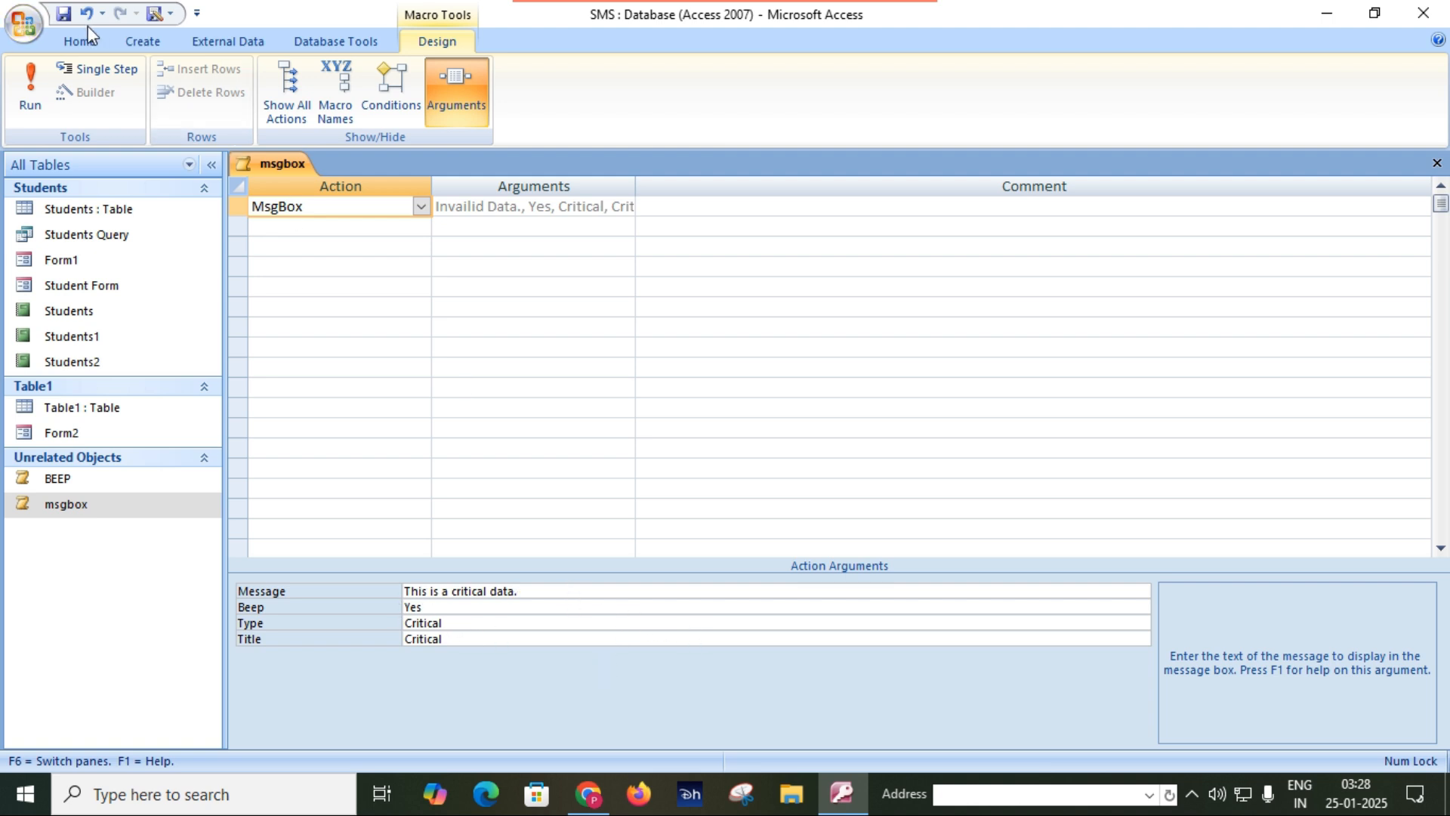
click(66, 13)
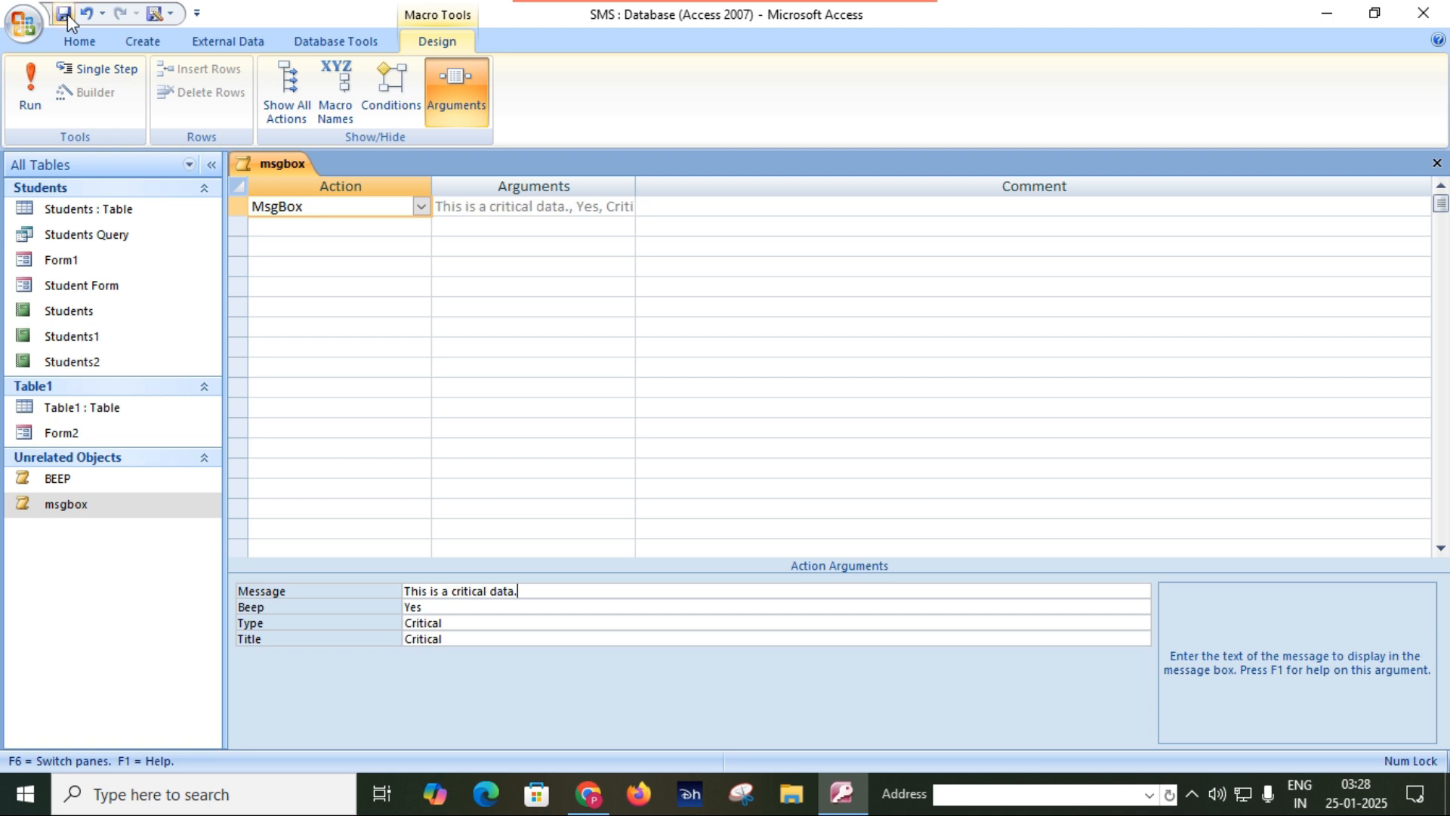
Run the msgbox macro to check its critical icon, title and message, and dismiss the message box.
click(96, 505)
double_click(96, 504)
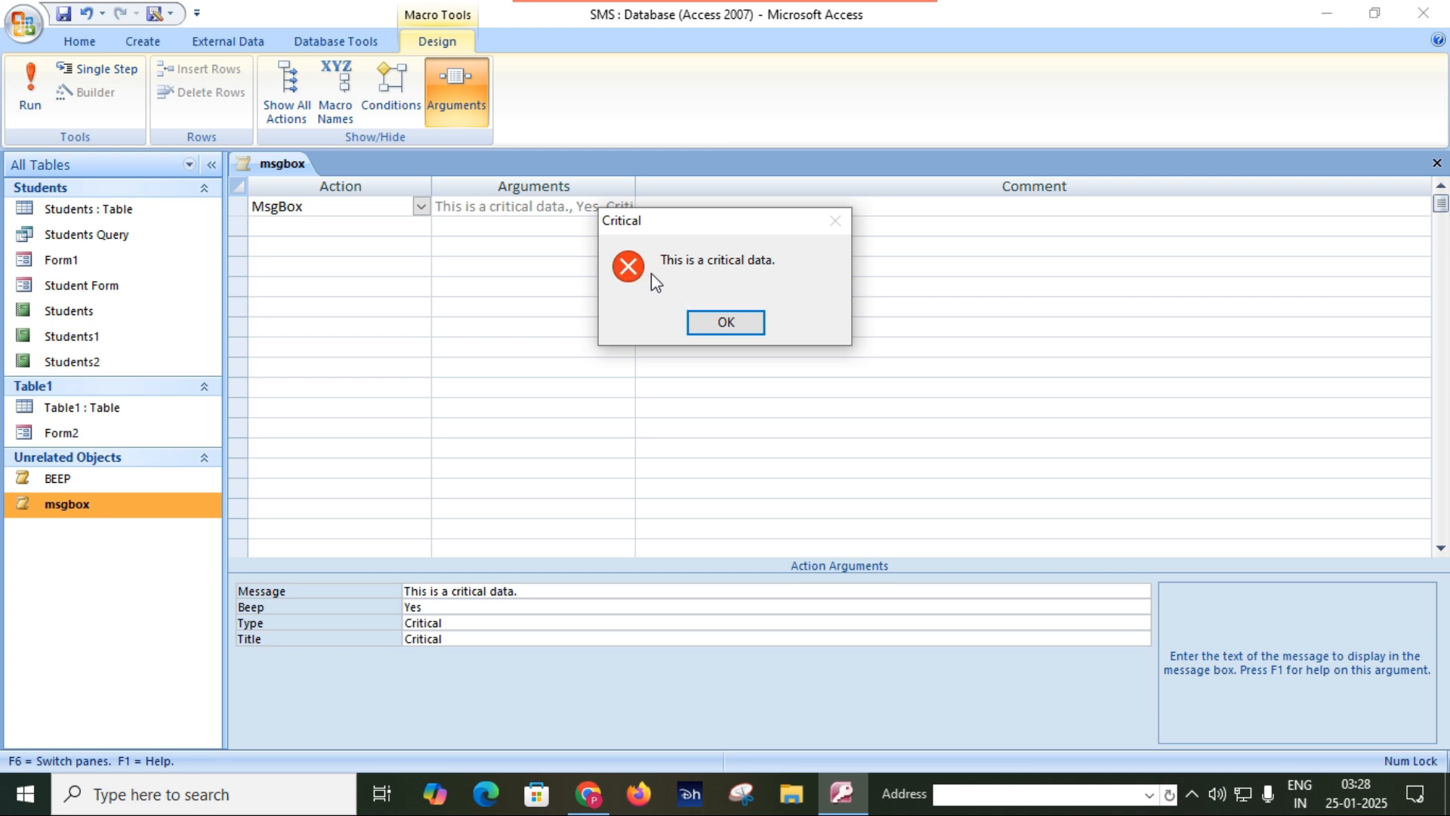
click(711, 320)
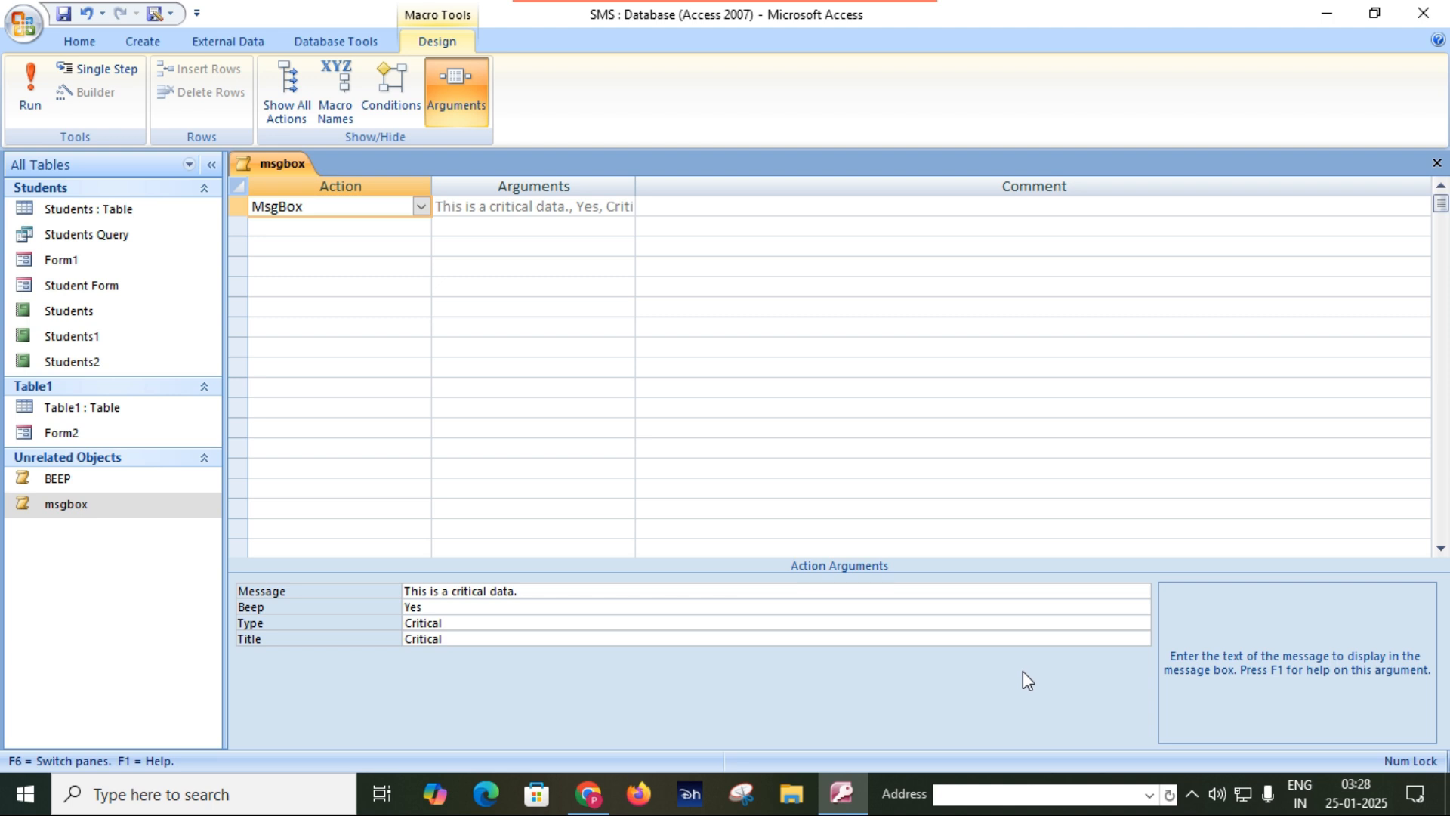
Set the message box type to None, save the msgbox macro, and run it to check the icon.
click(1032, 625)
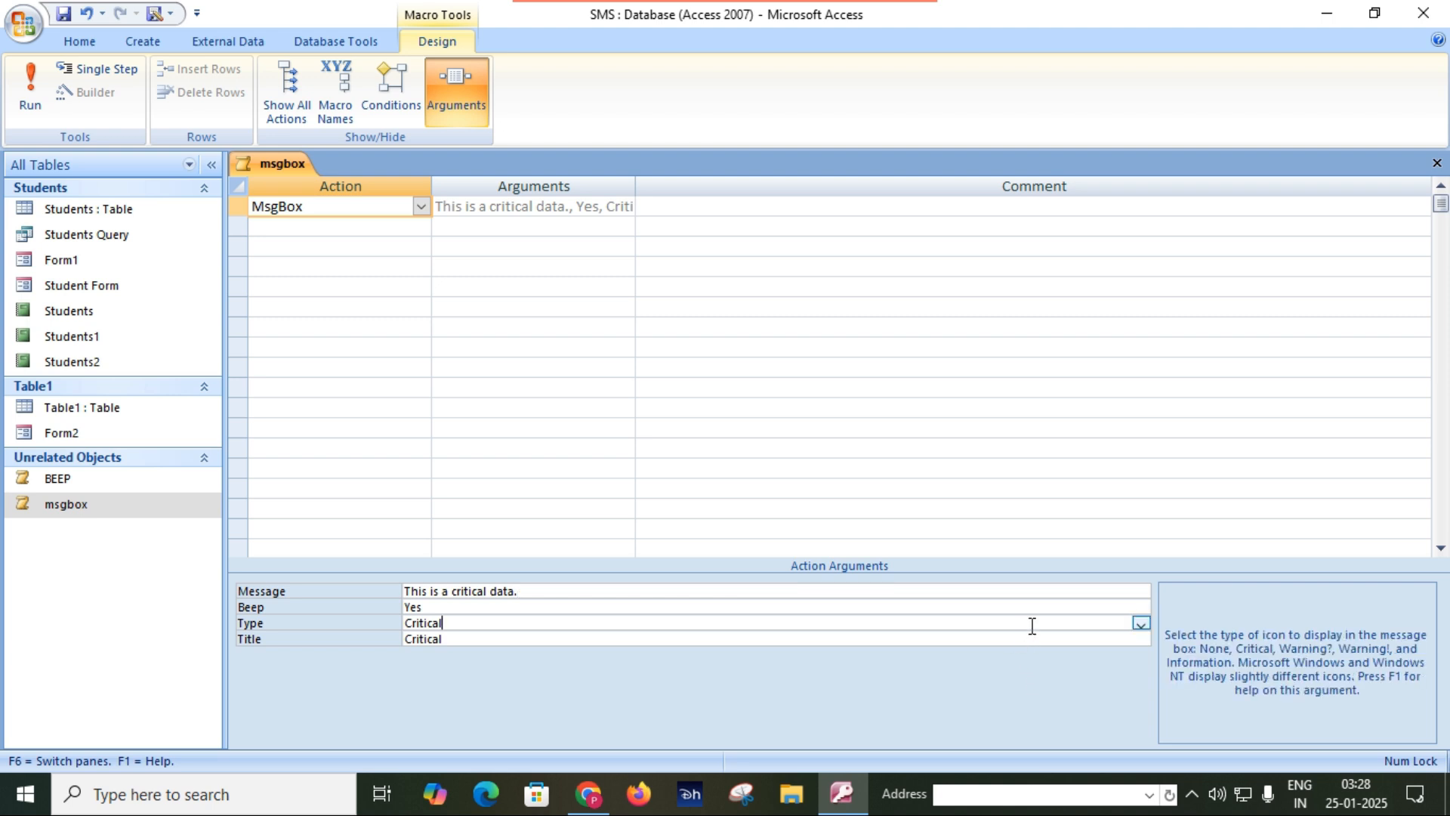
click(1141, 623)
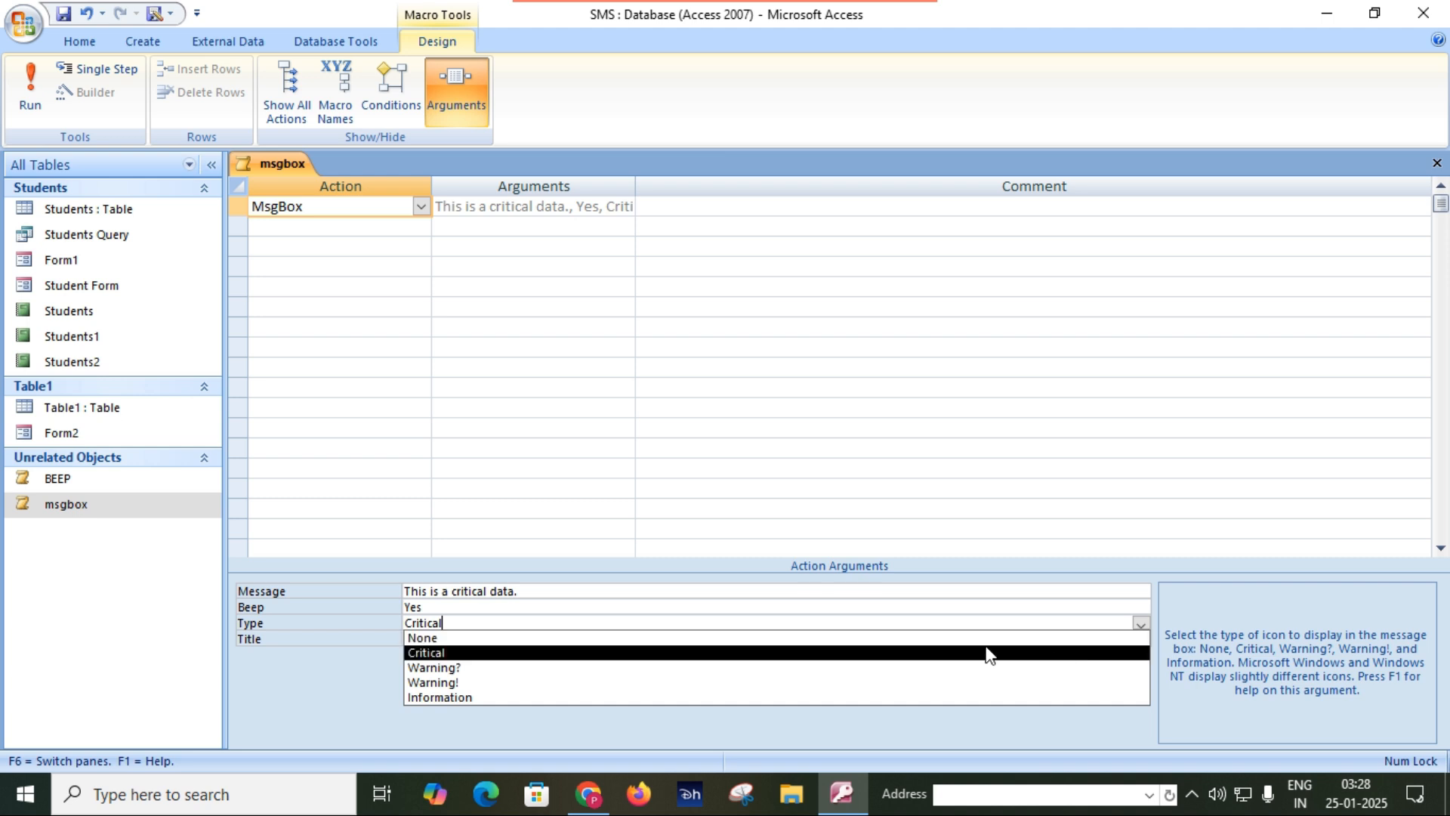
click(987, 640)
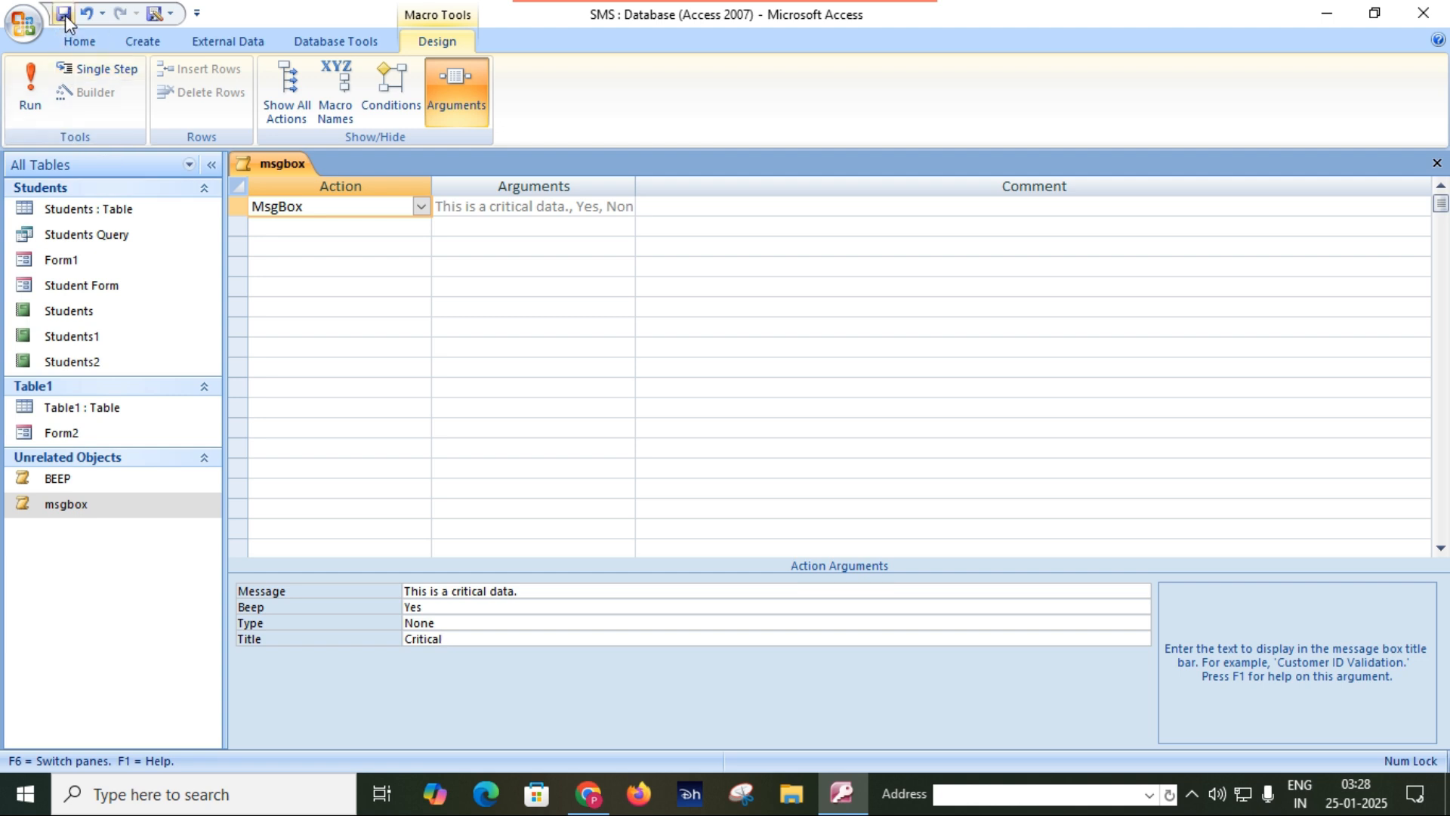
double_click(113, 506)
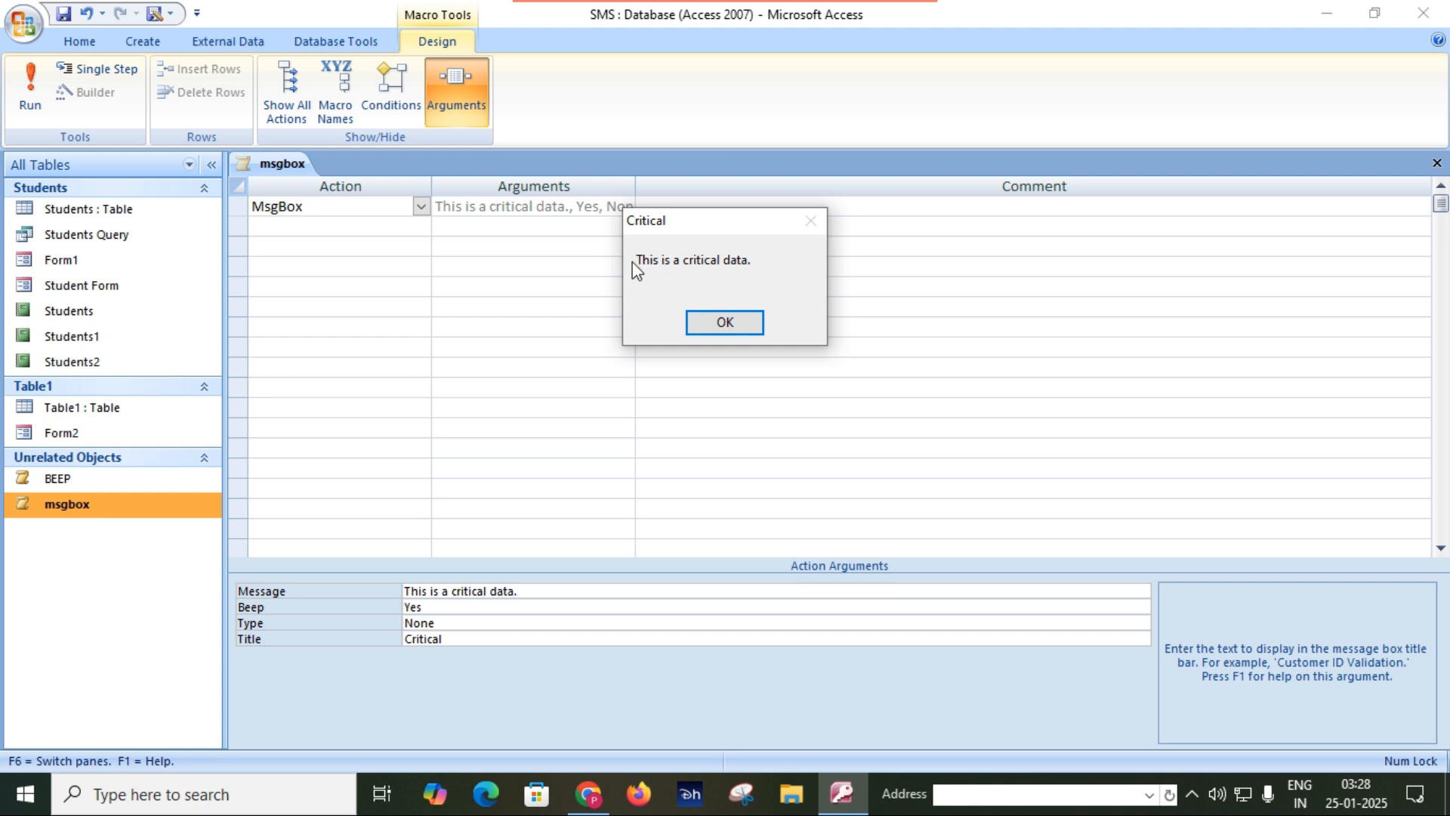
click(738, 327)
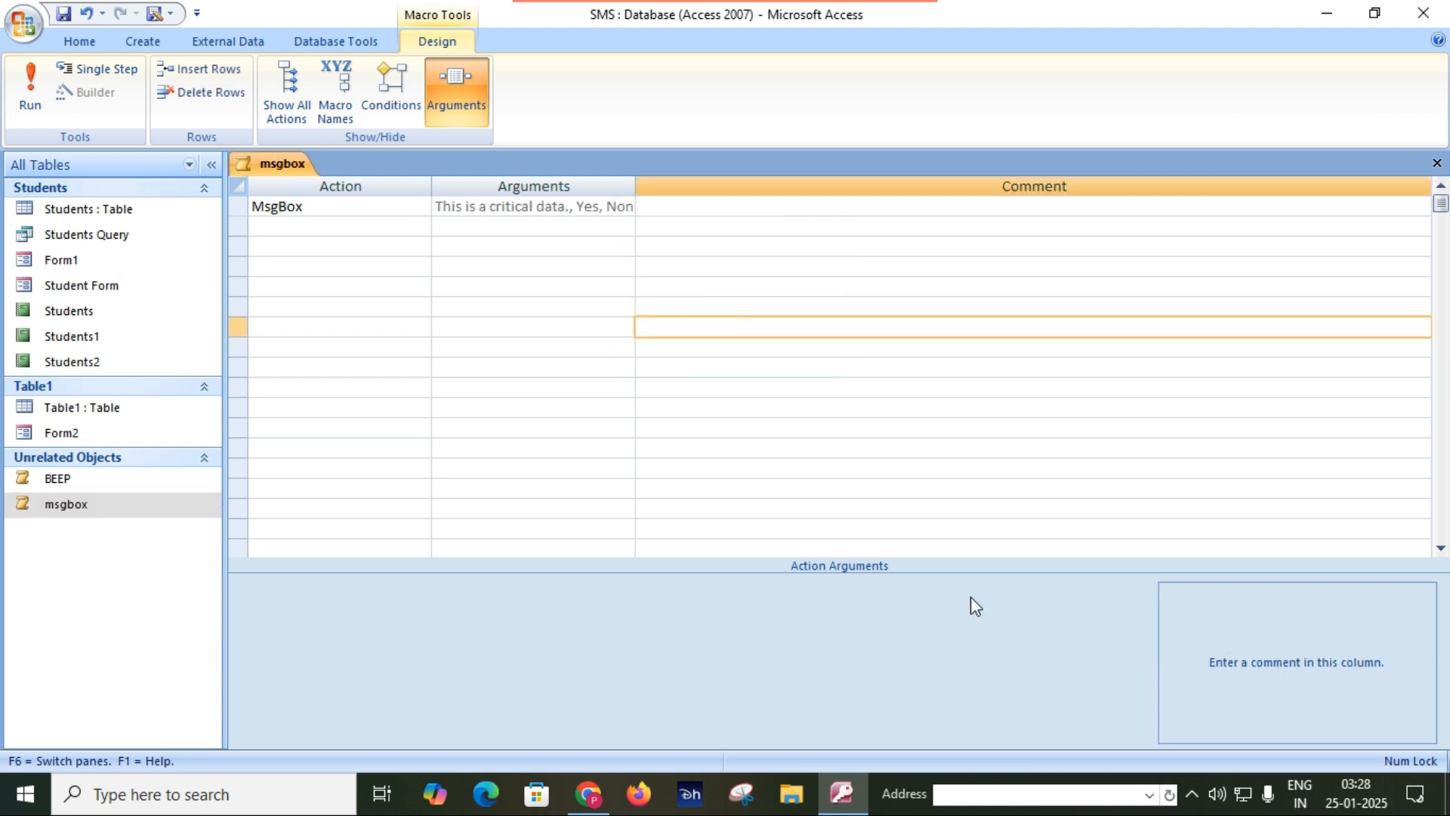
Close the msgbox macro and create a new blank macro.
click(1435, 163)
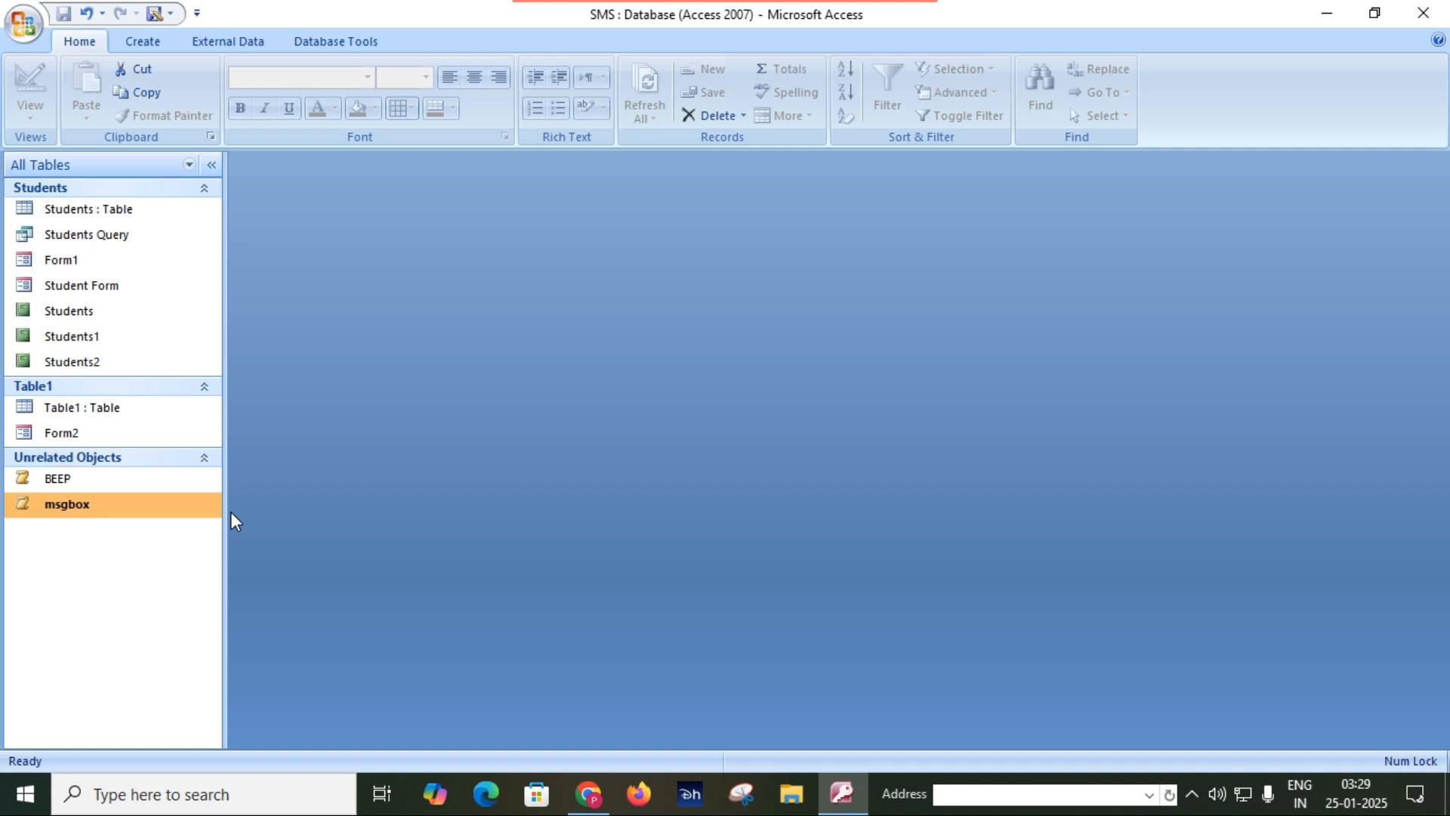
click(140, 43)
click(853, 112)
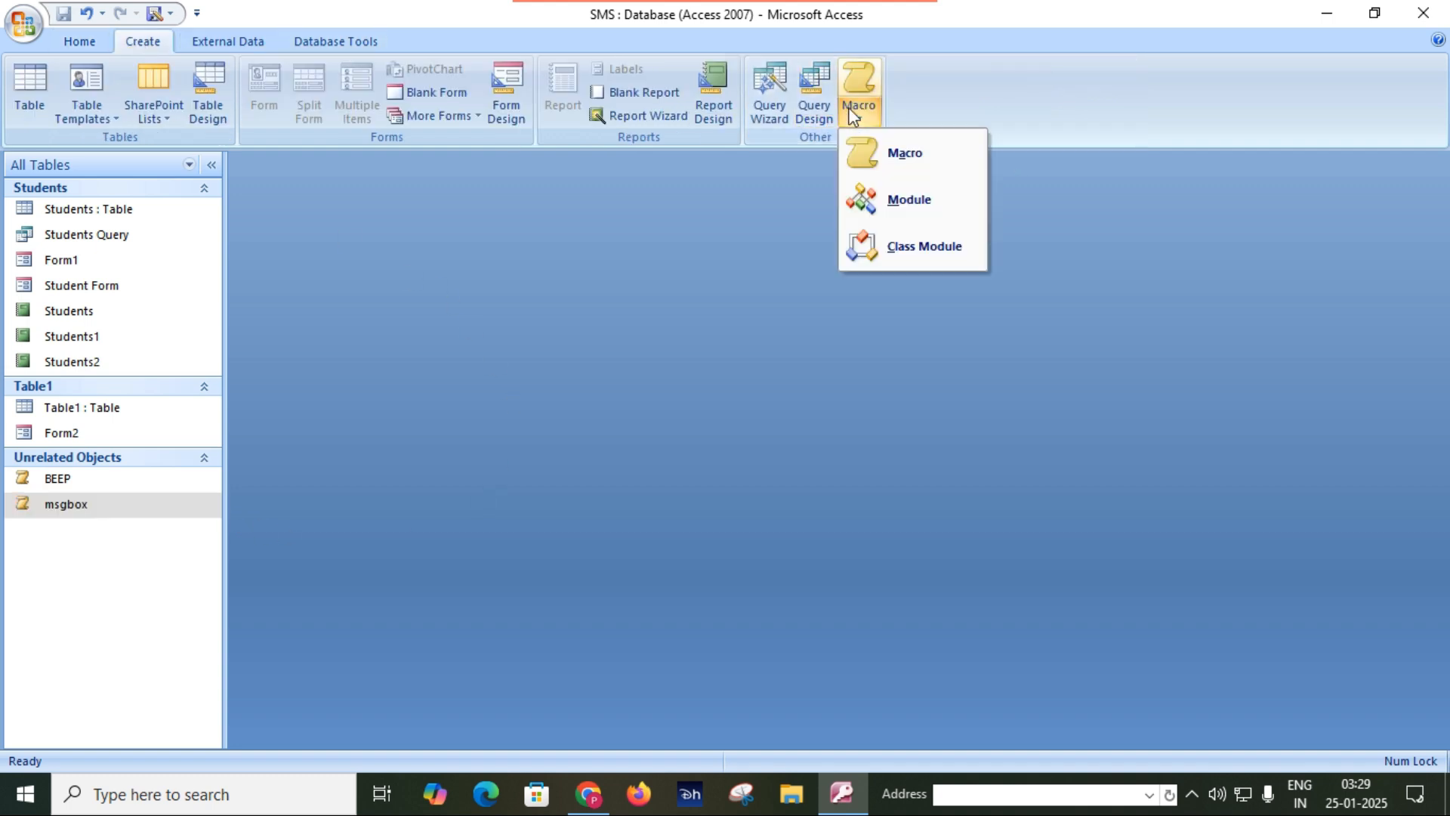
click(886, 152)
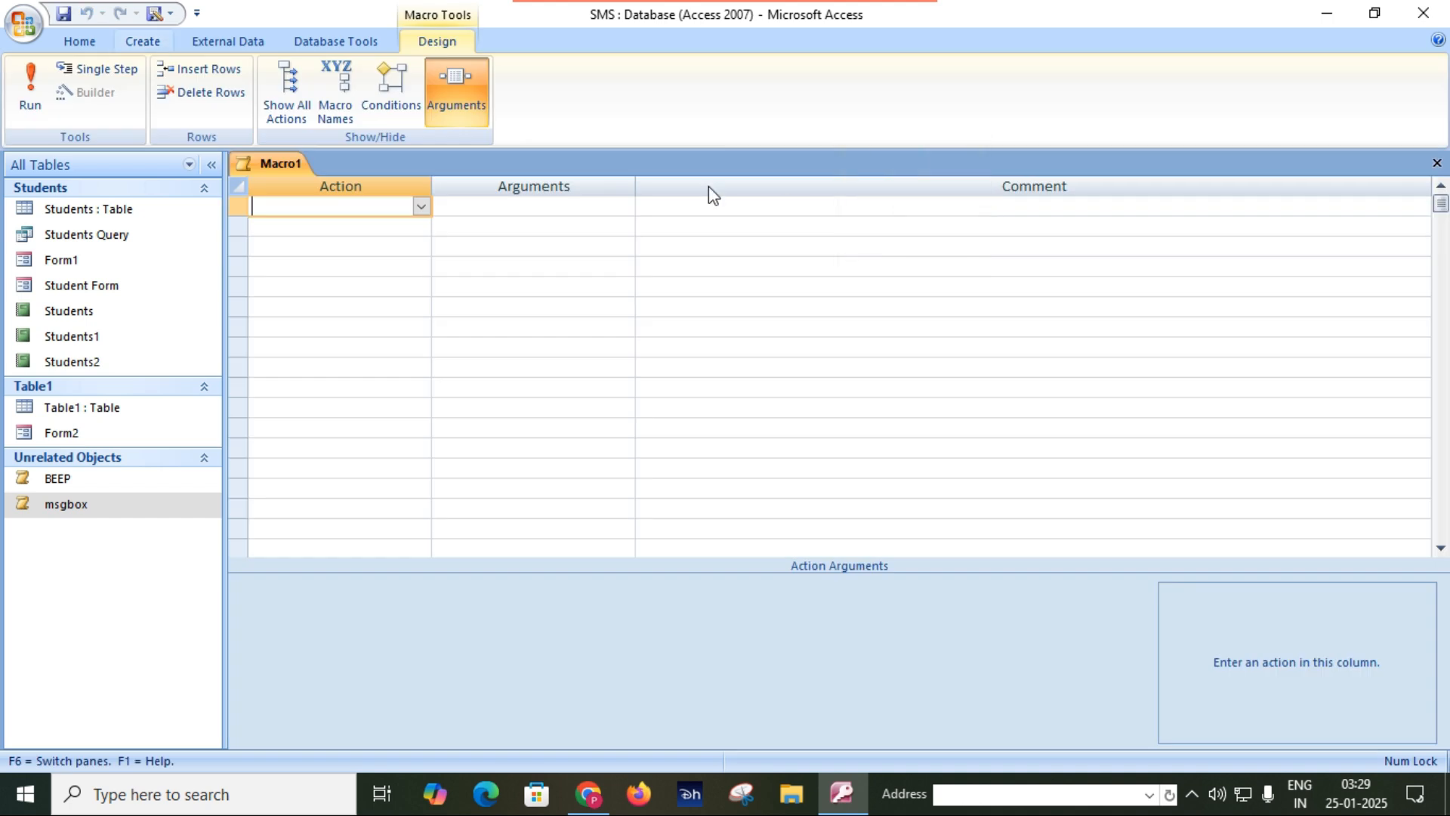
Add an OpenTable action in the first row of the new macro.
click(420, 207)
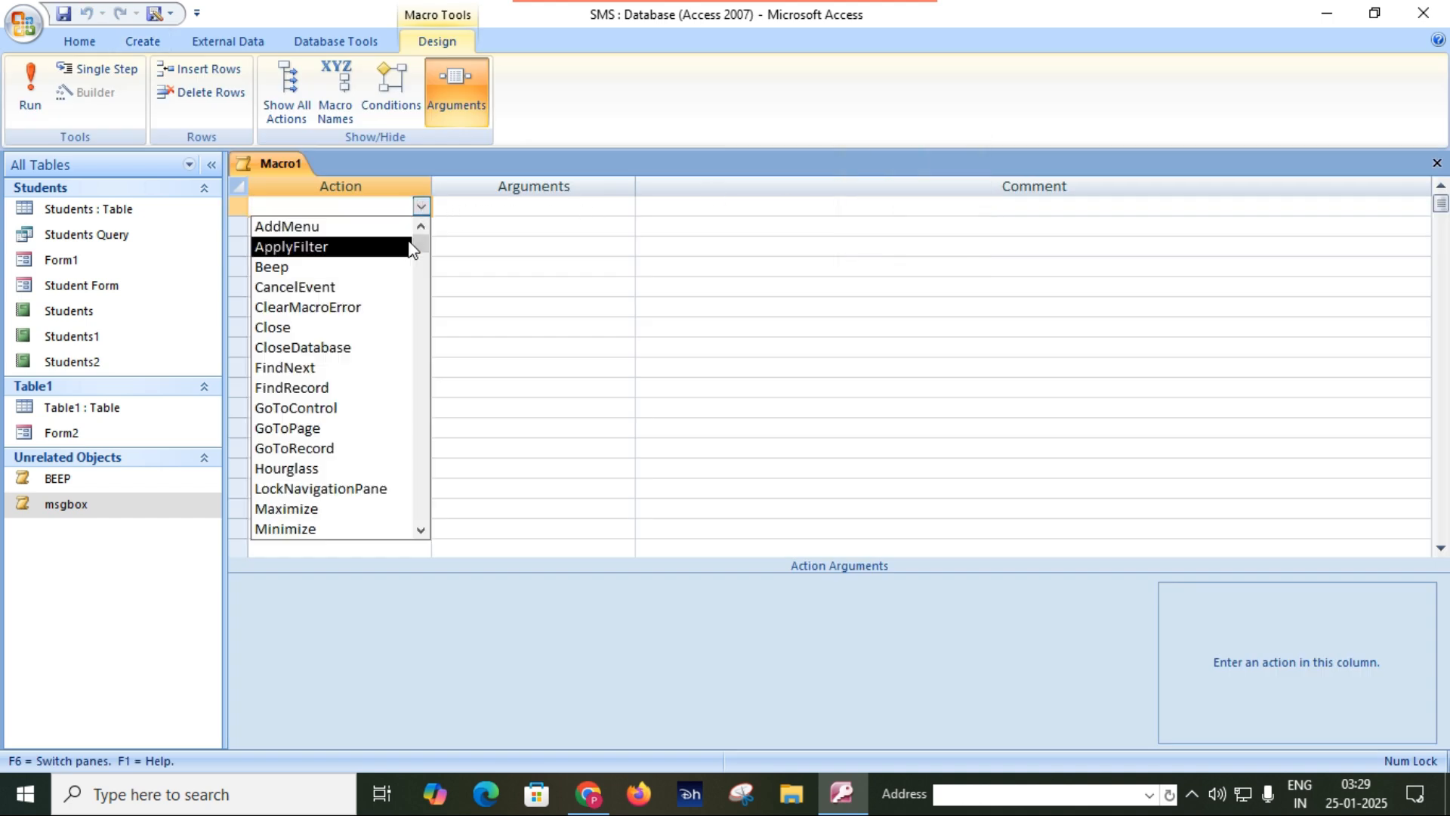
drag(411, 244, 436, 228)
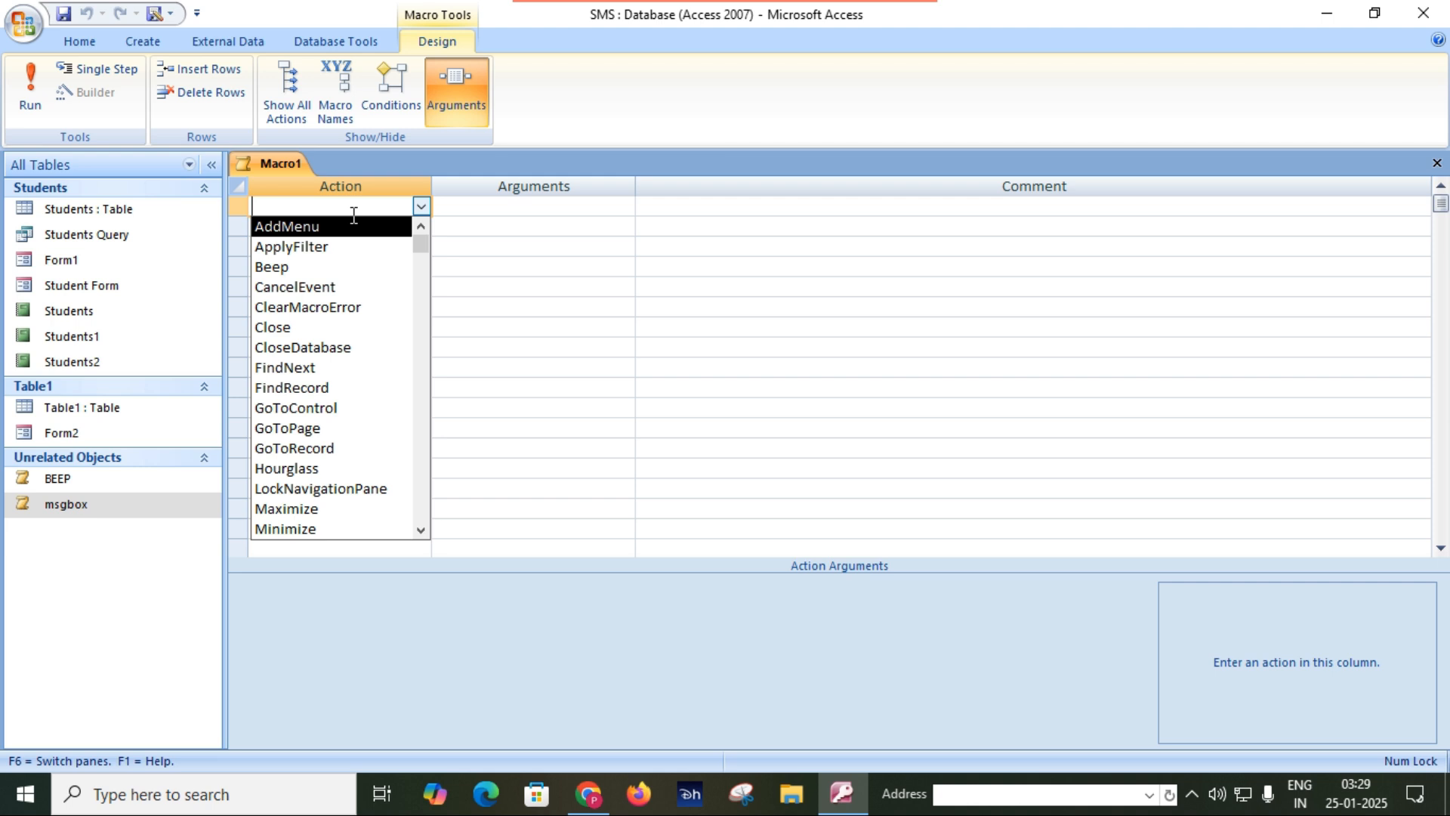
text(op)
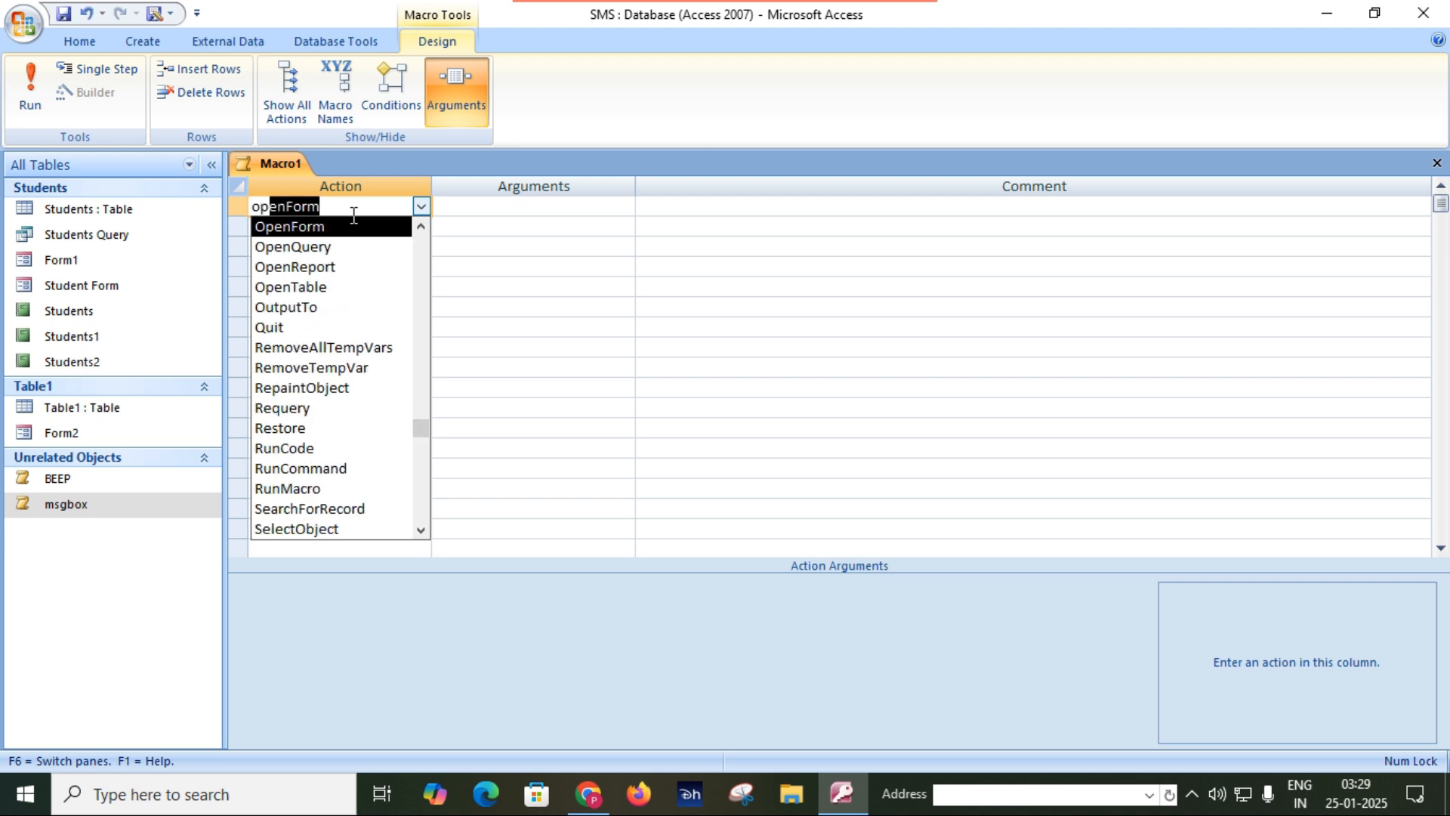
text(entable)
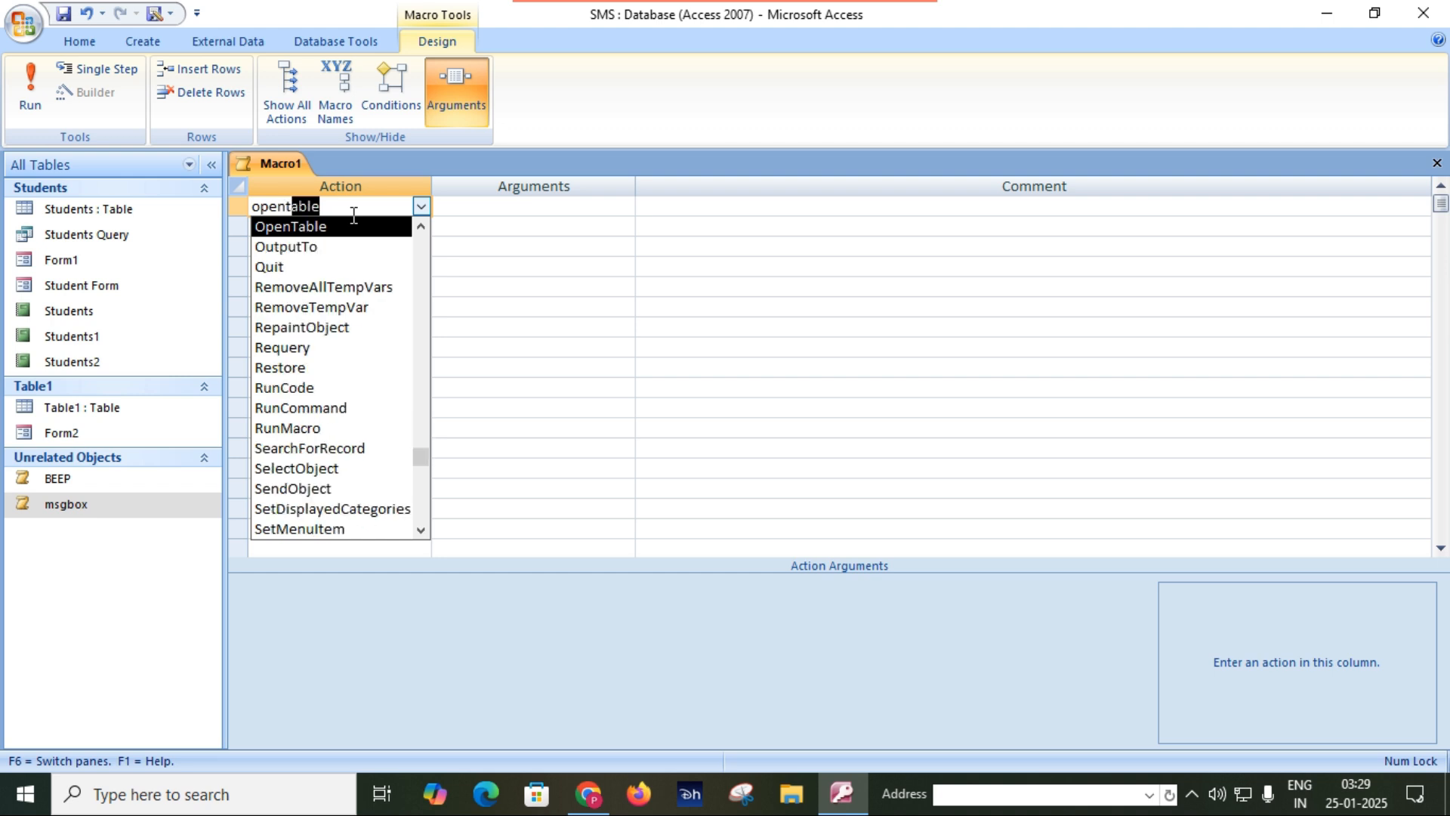
key(Tab)
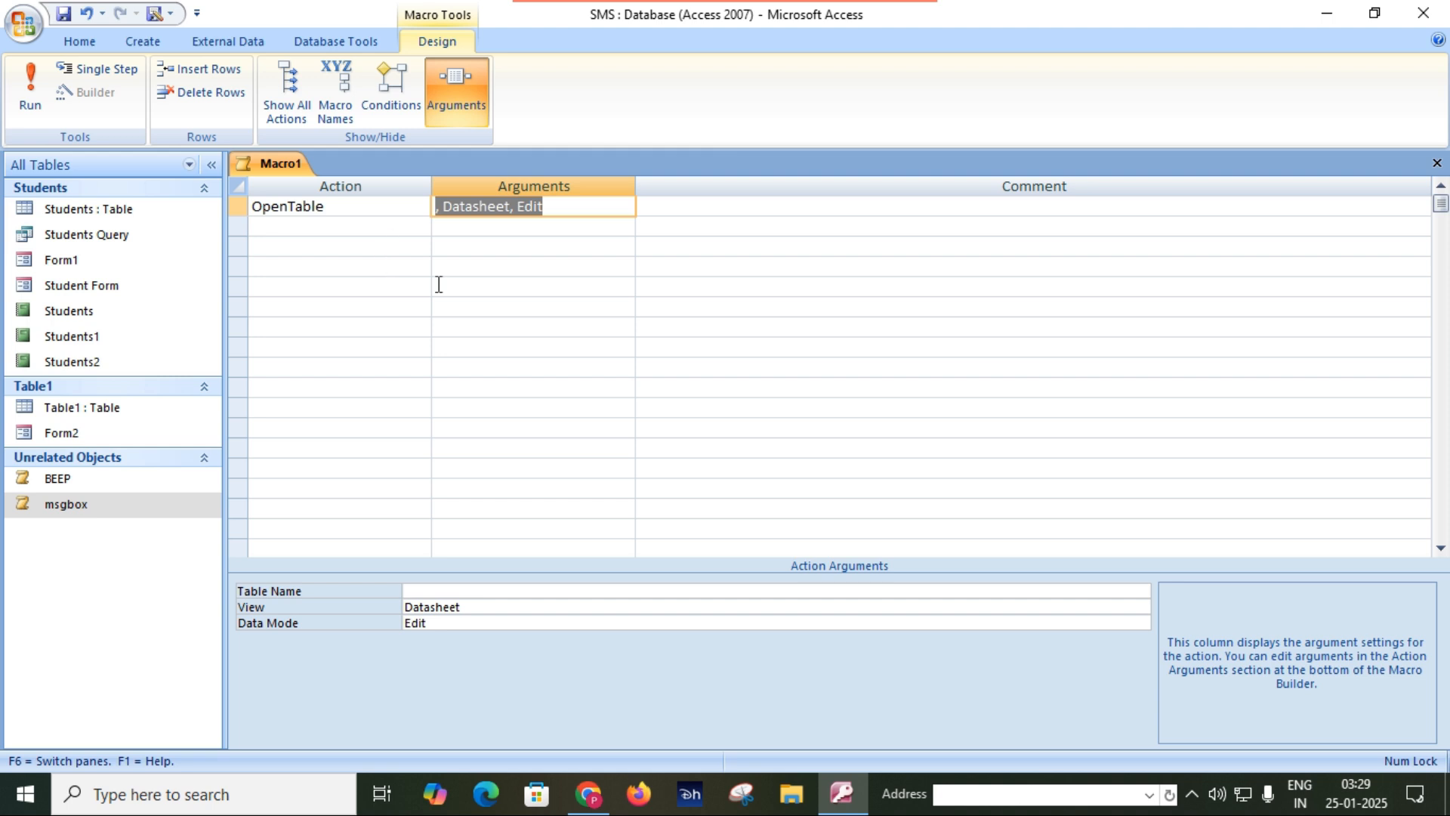
Configure the OpenTable action to open the Students table in Datasheet view with the Edit data mode.
click(450, 592)
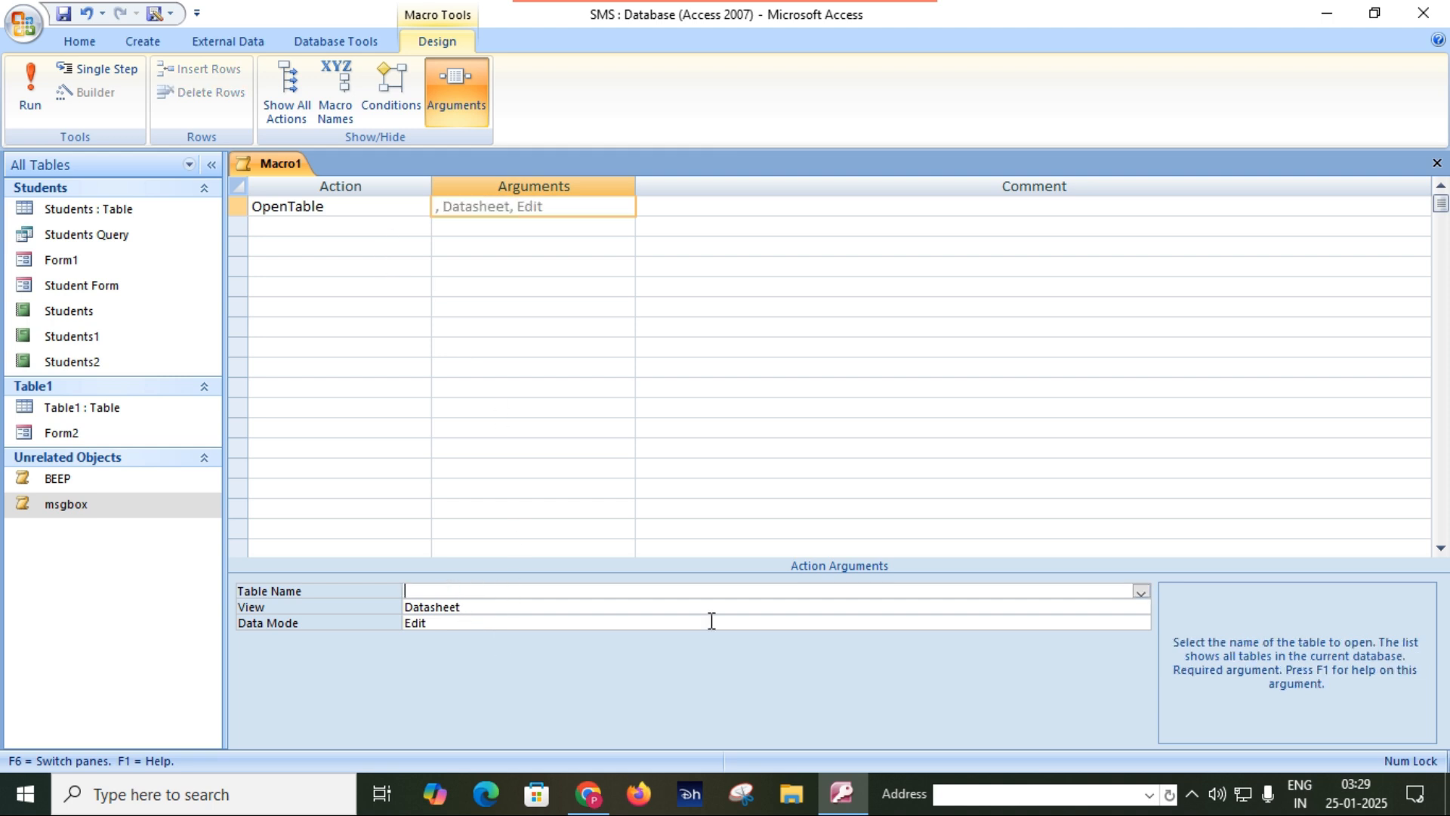
click(1141, 594)
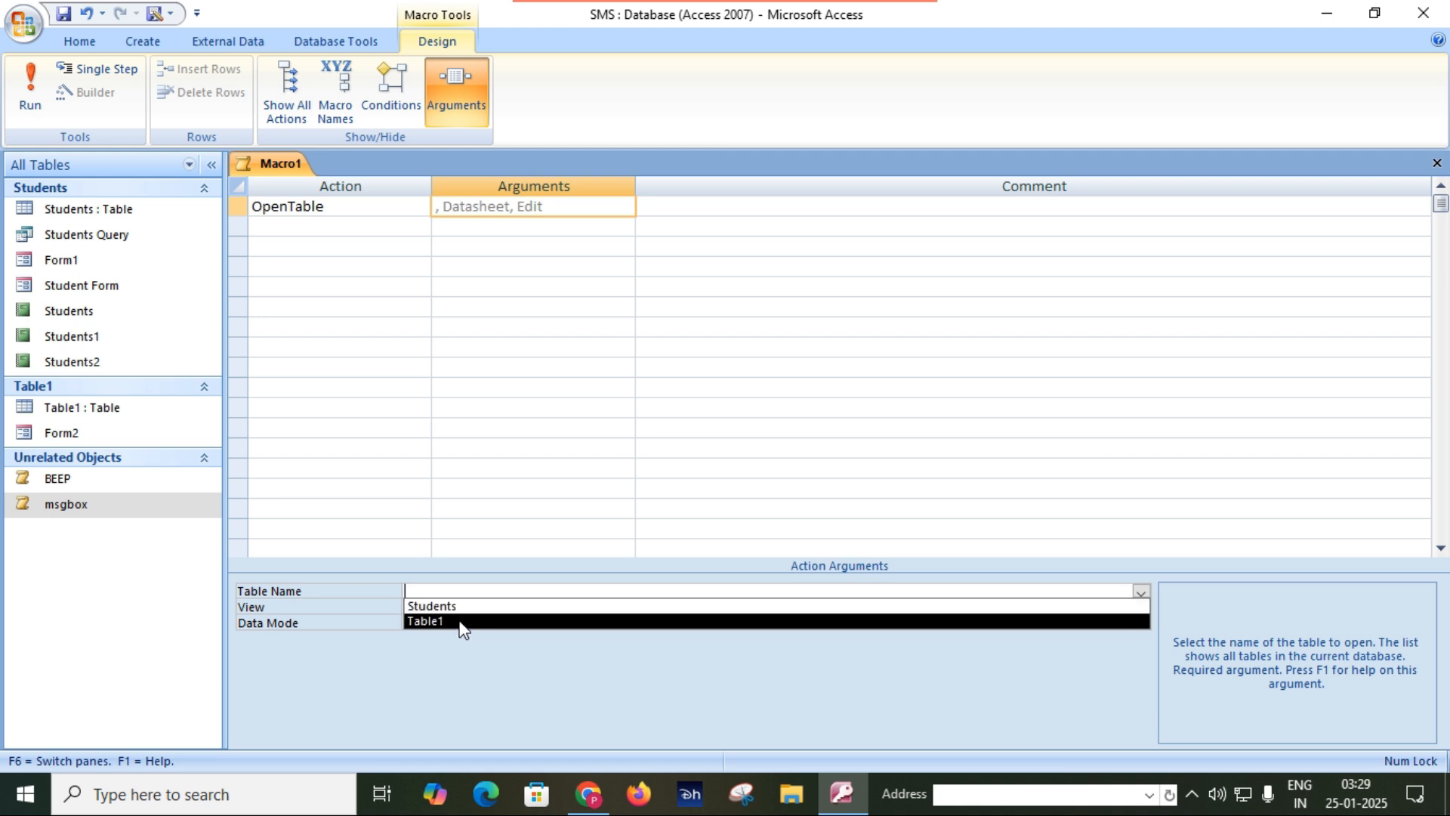
click(432, 605)
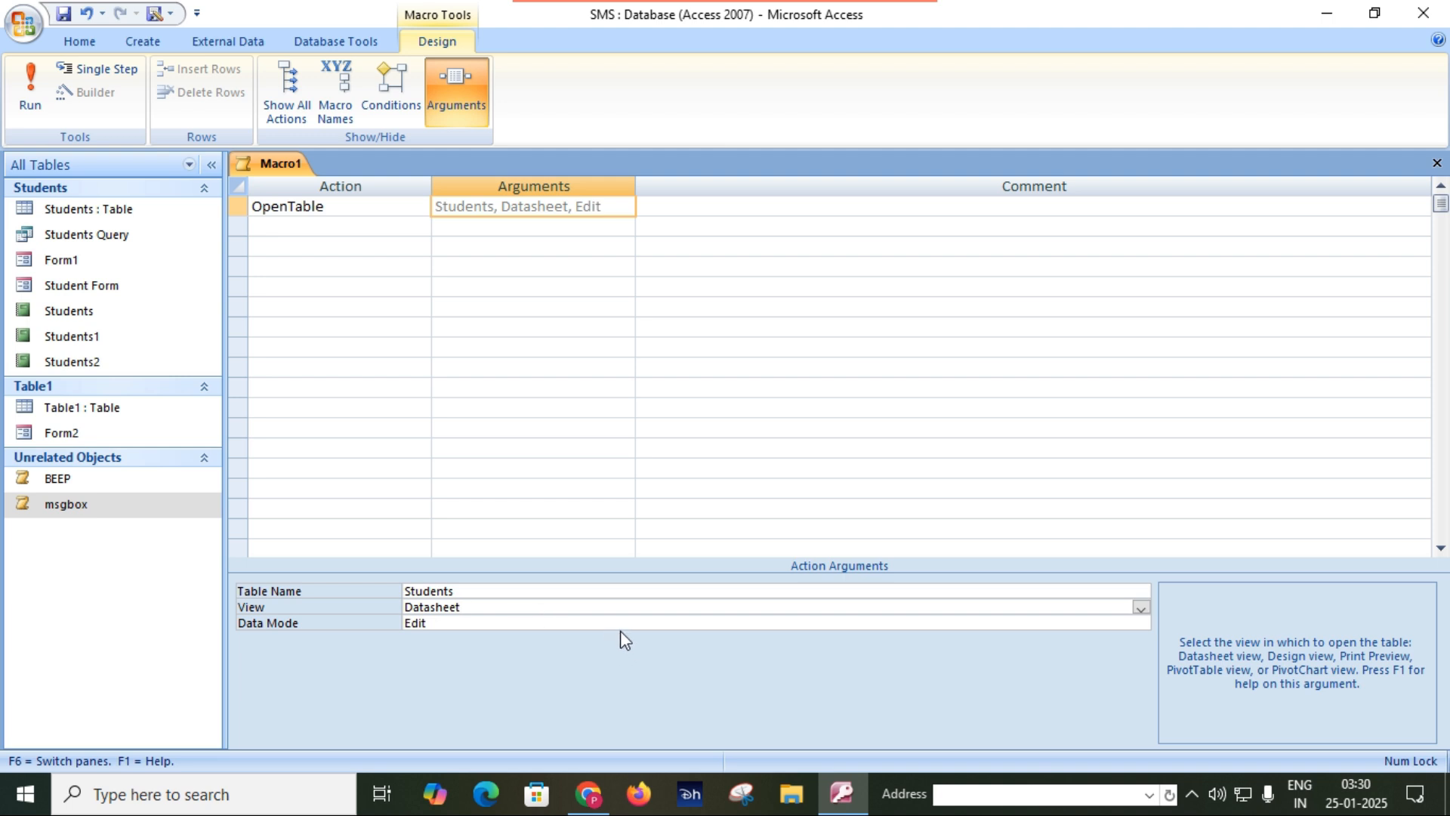
click(1140, 611)
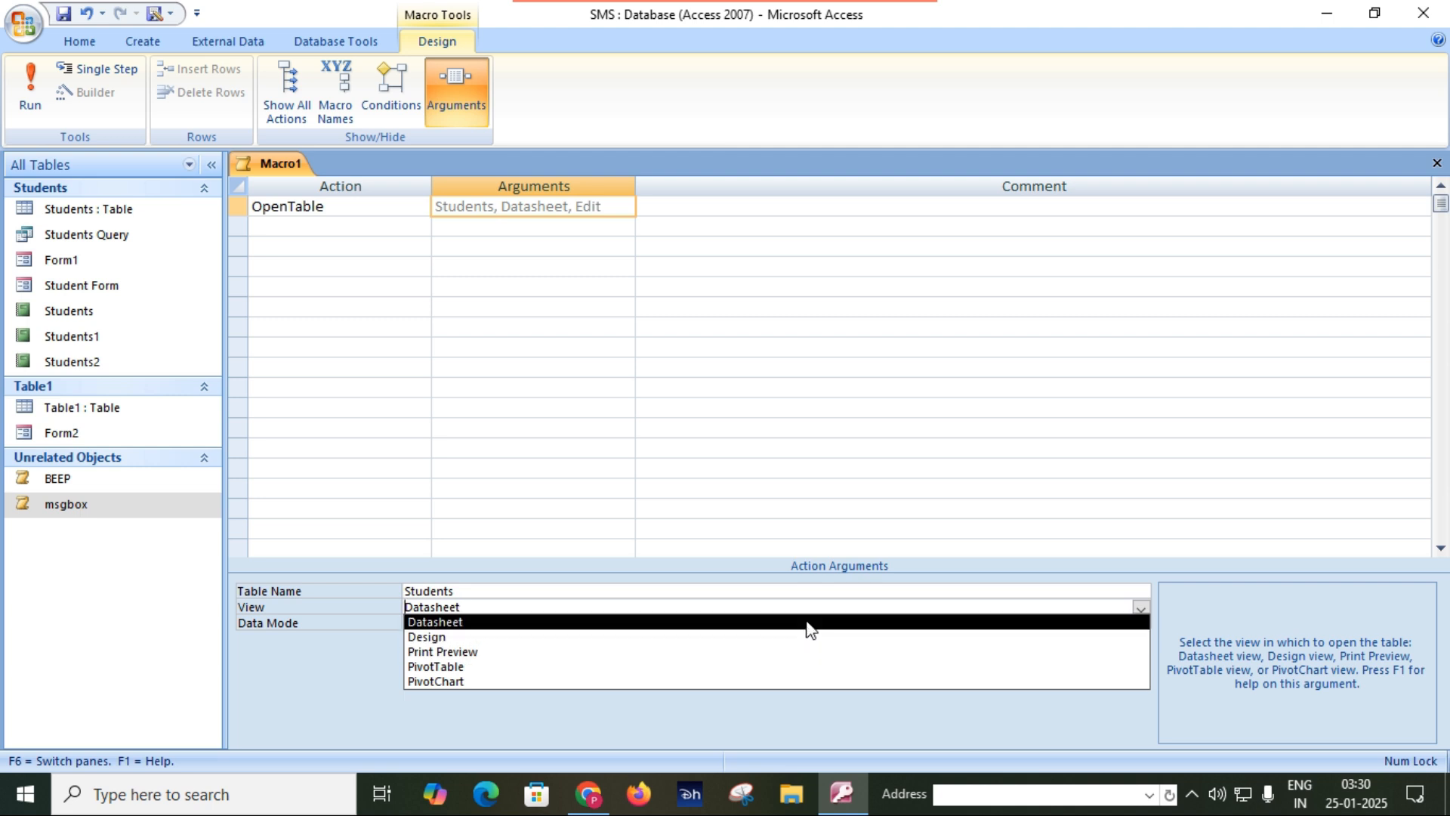
click(806, 625)
click(803, 624)
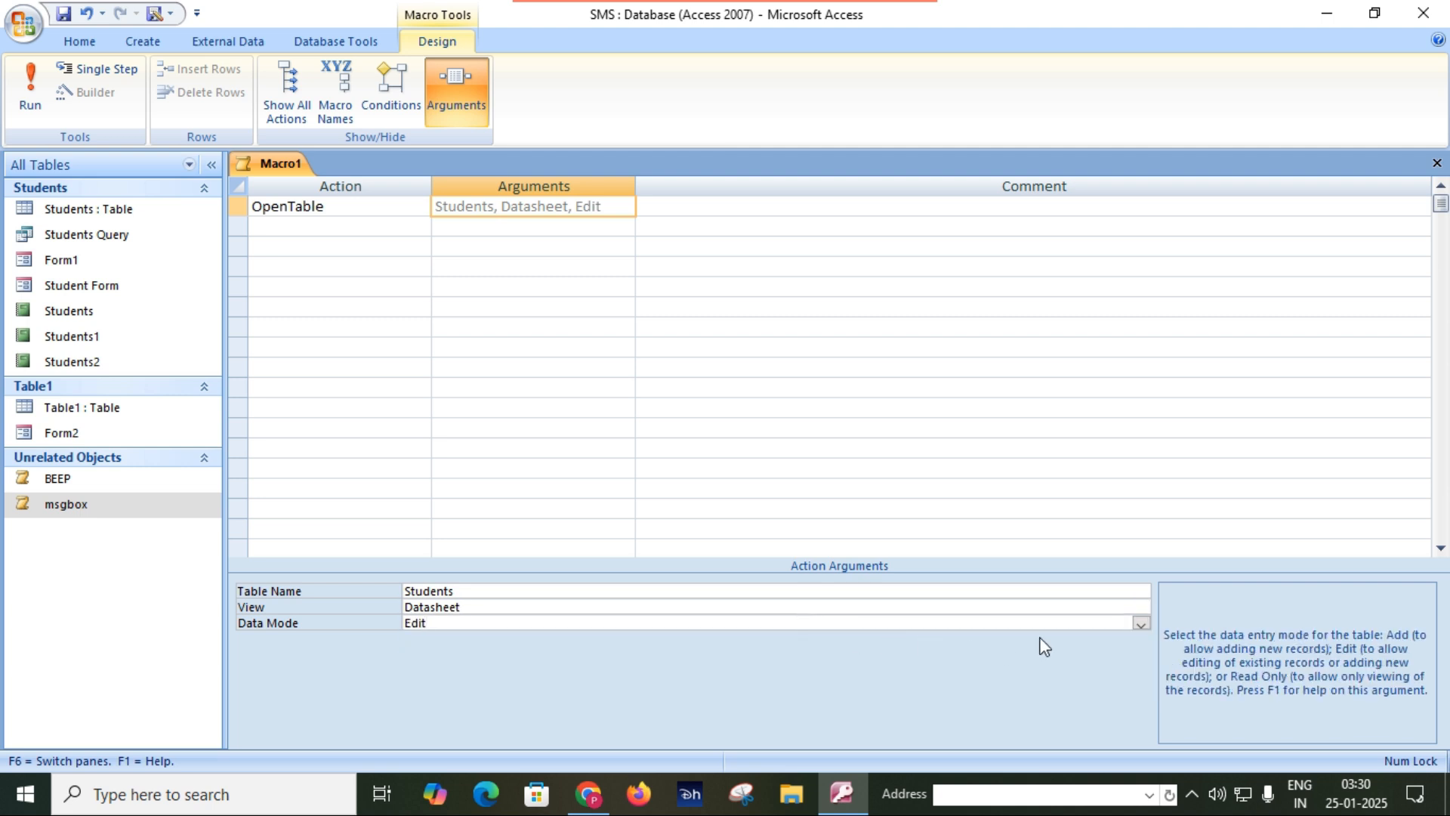
click(1140, 623)
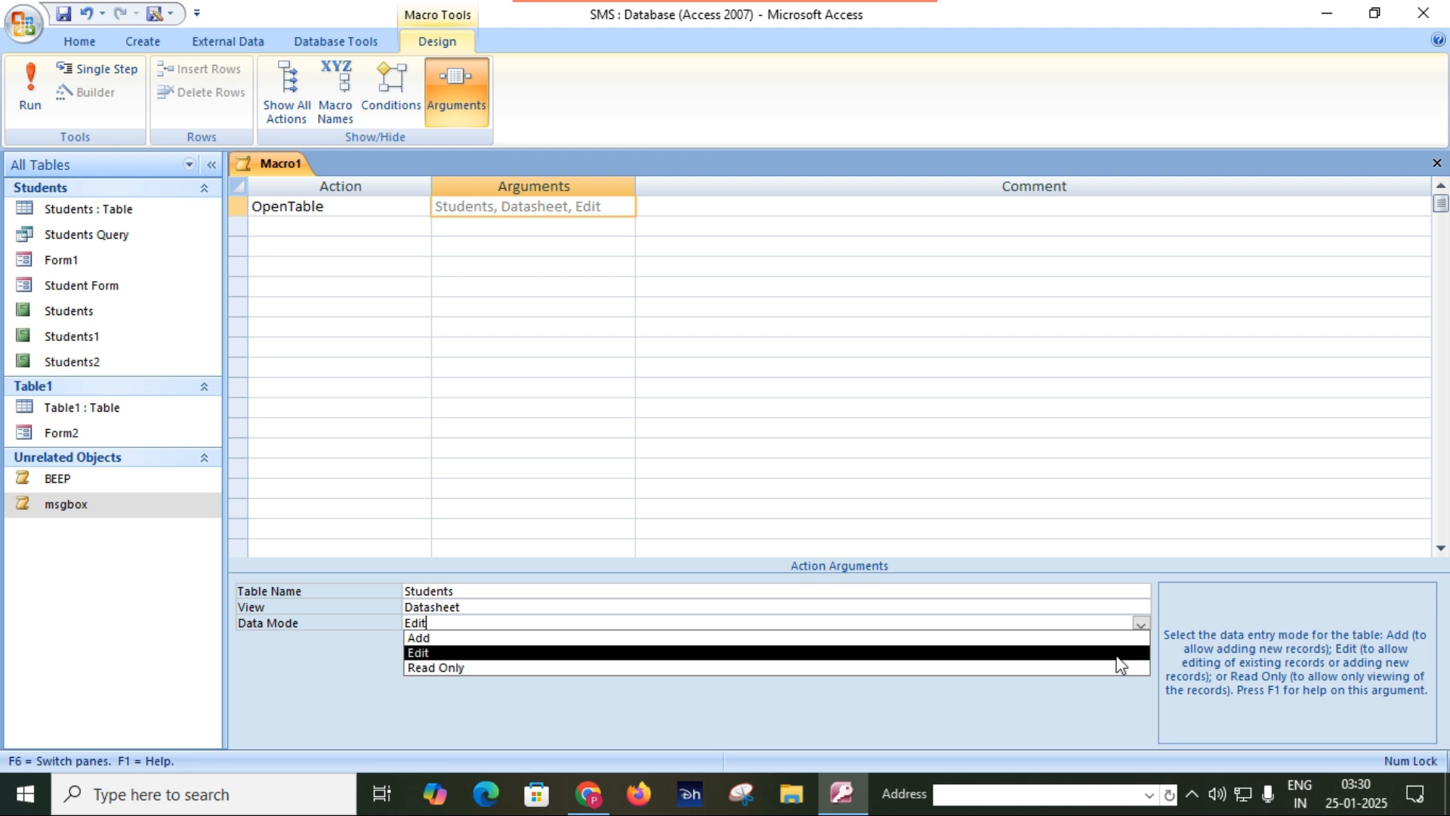
click(1118, 654)
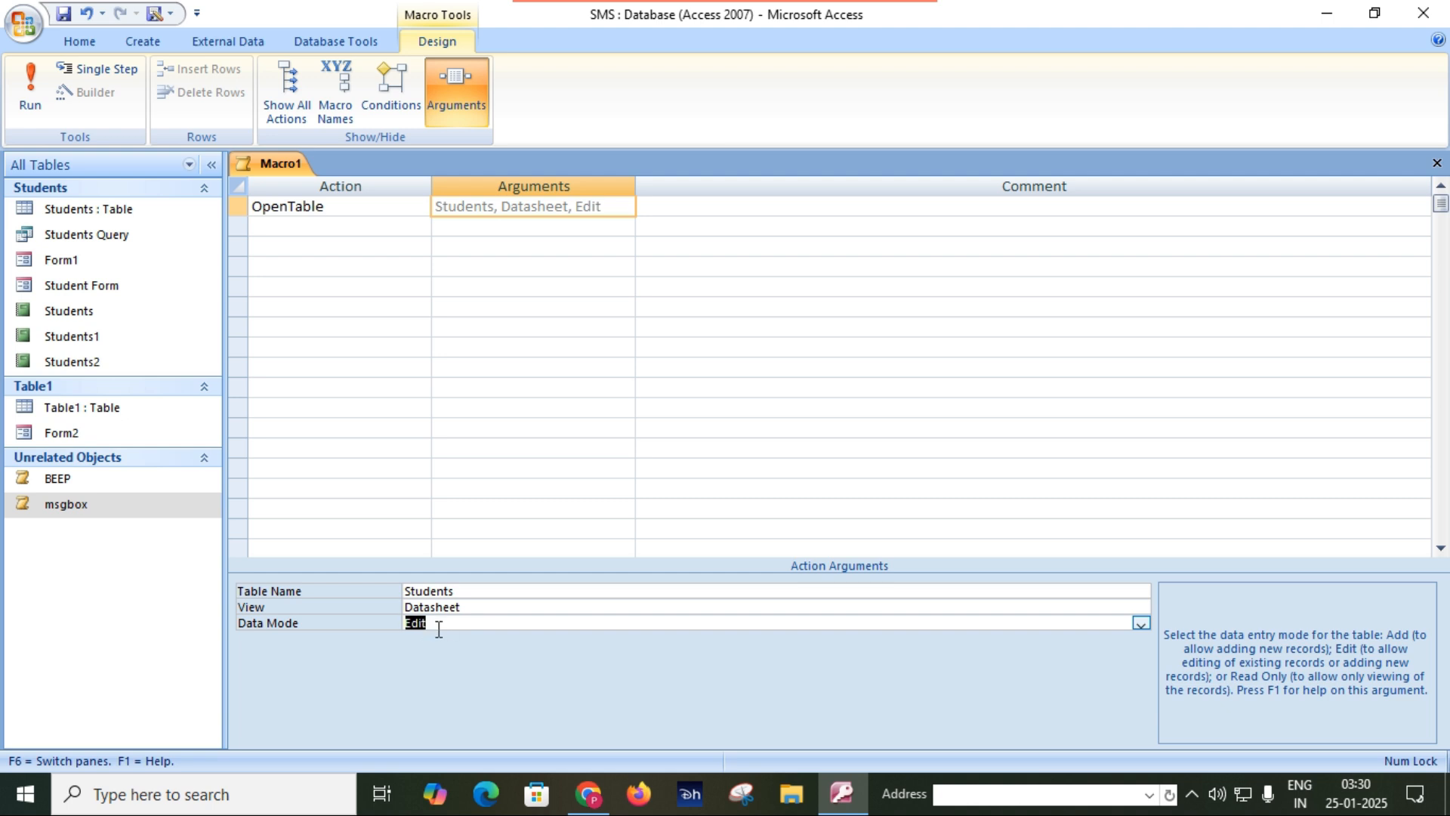
Save the macro as "open table" and run it to view the Students table.
click(63, 14)
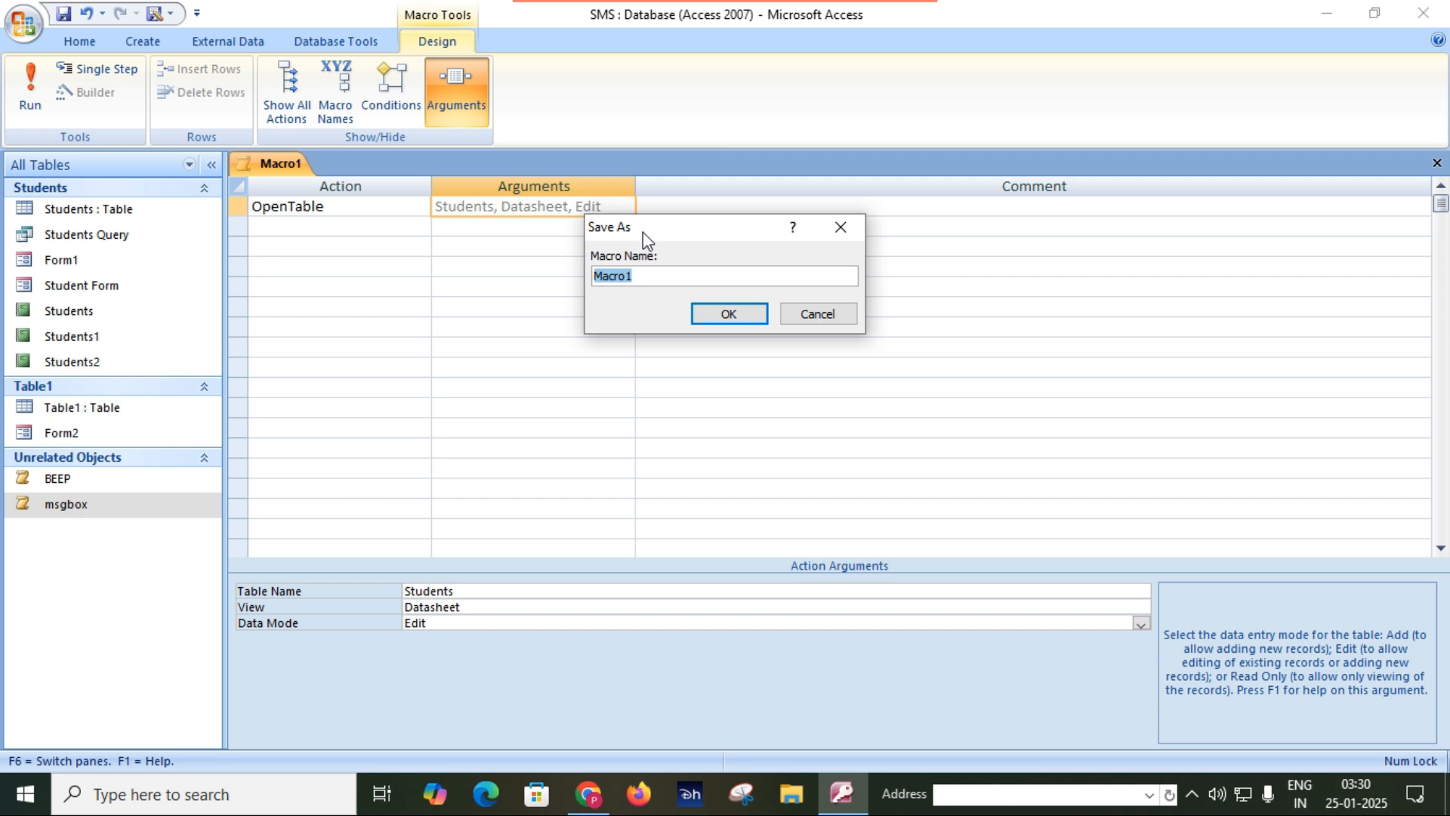
text(open table)
key(Return)
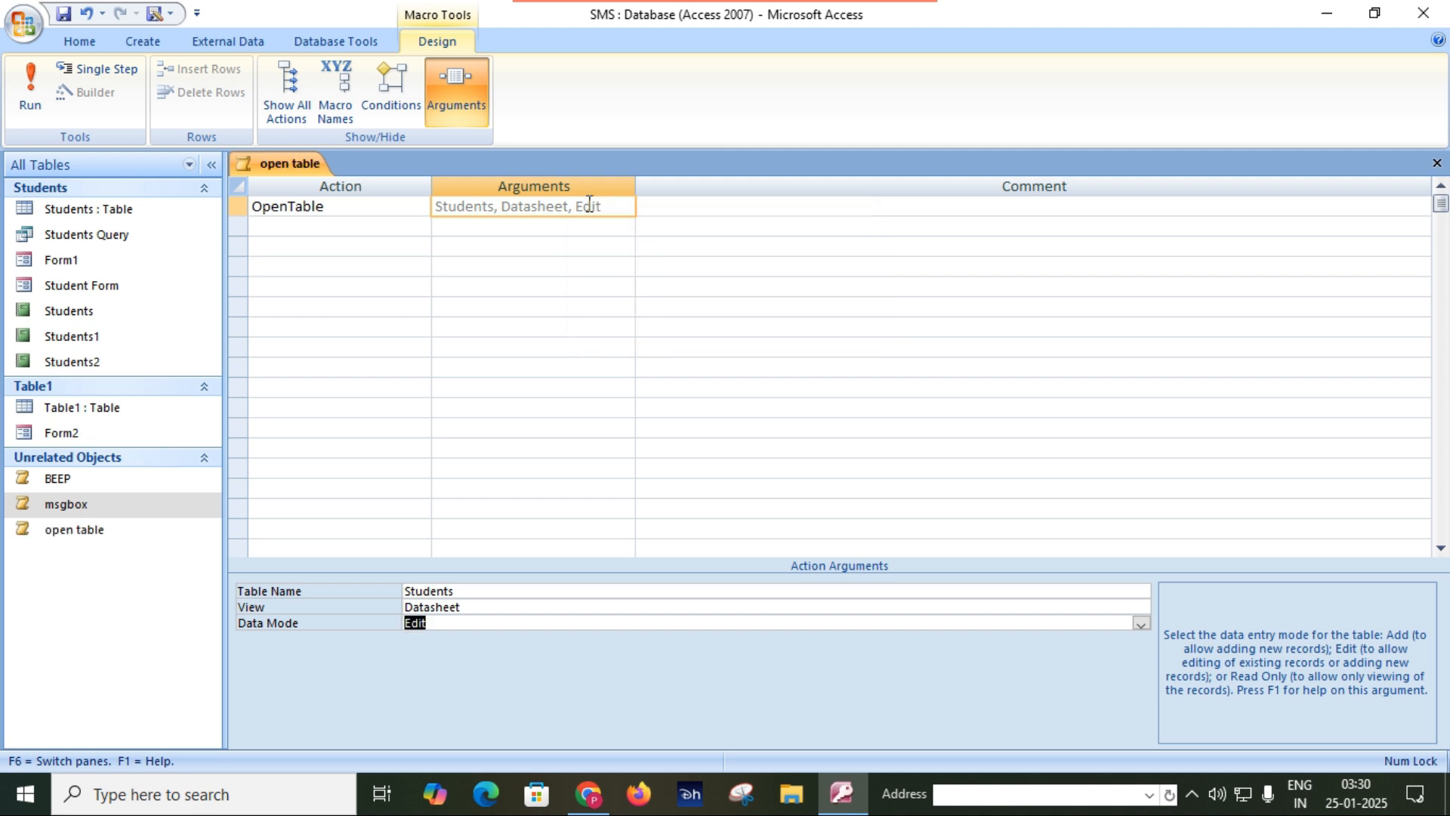
double_click(85, 530)
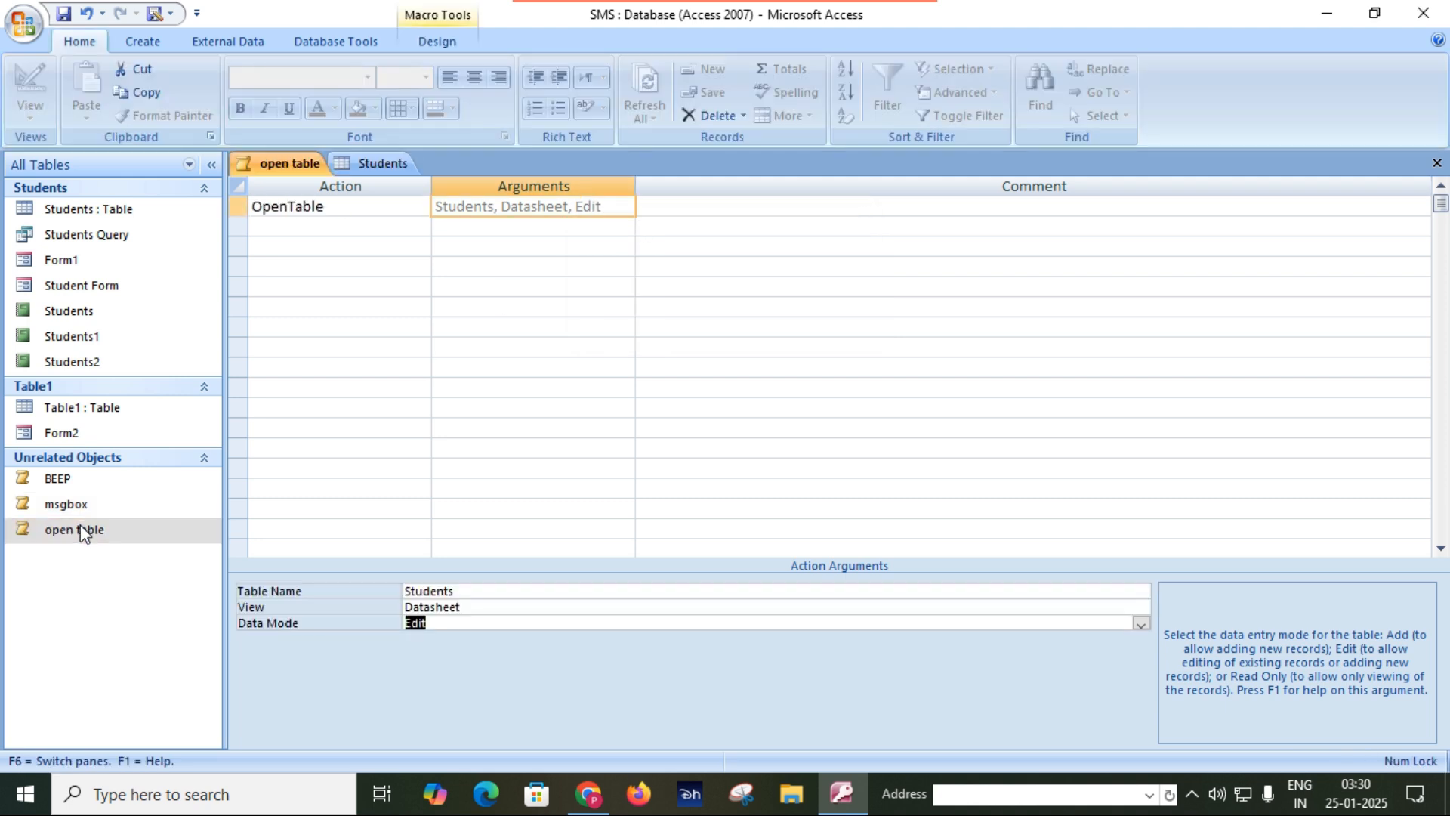
click(377, 163)
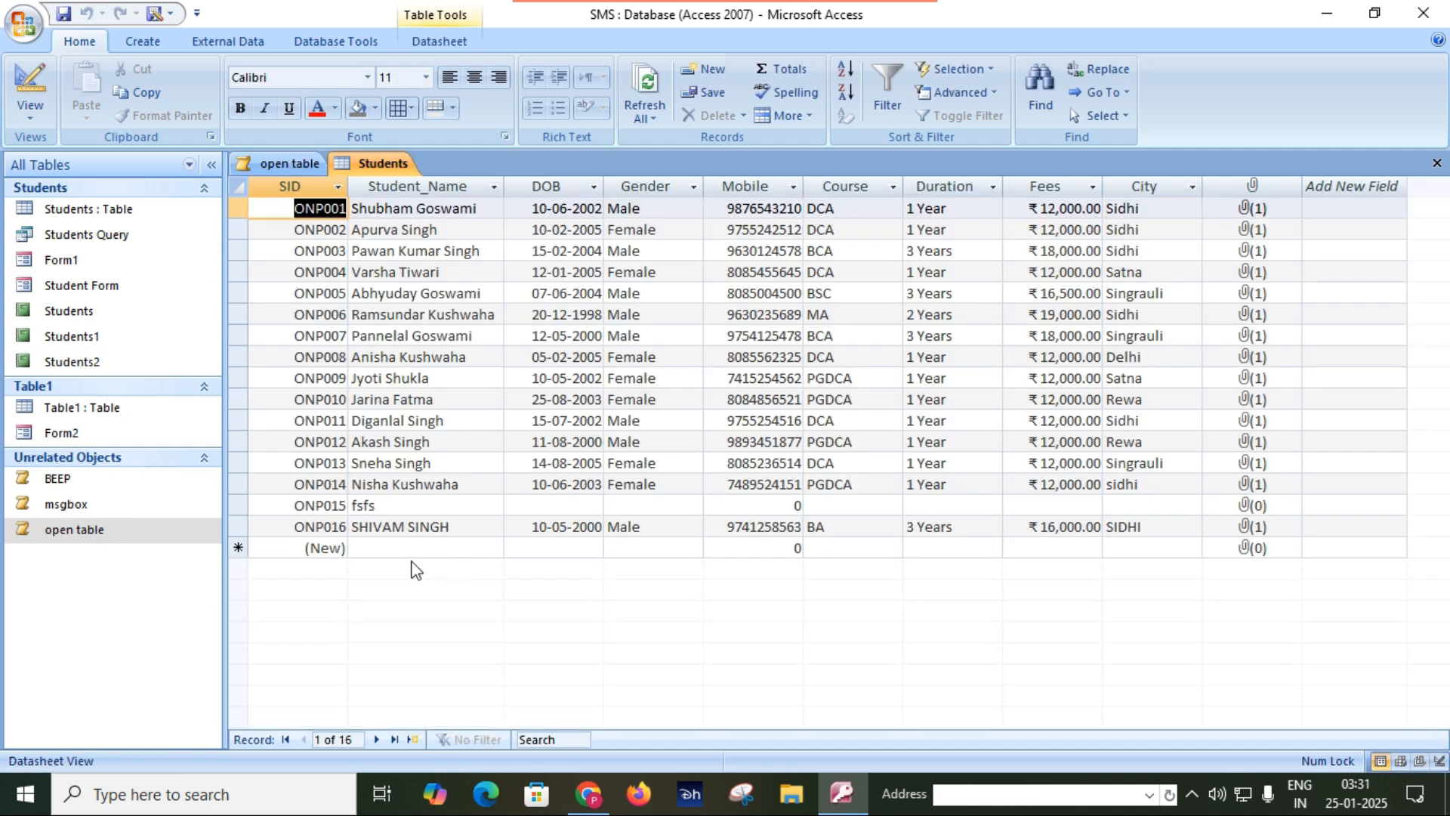
Add a new record containing only the student's name to the Students table, and save and close the table.
click(374, 543)
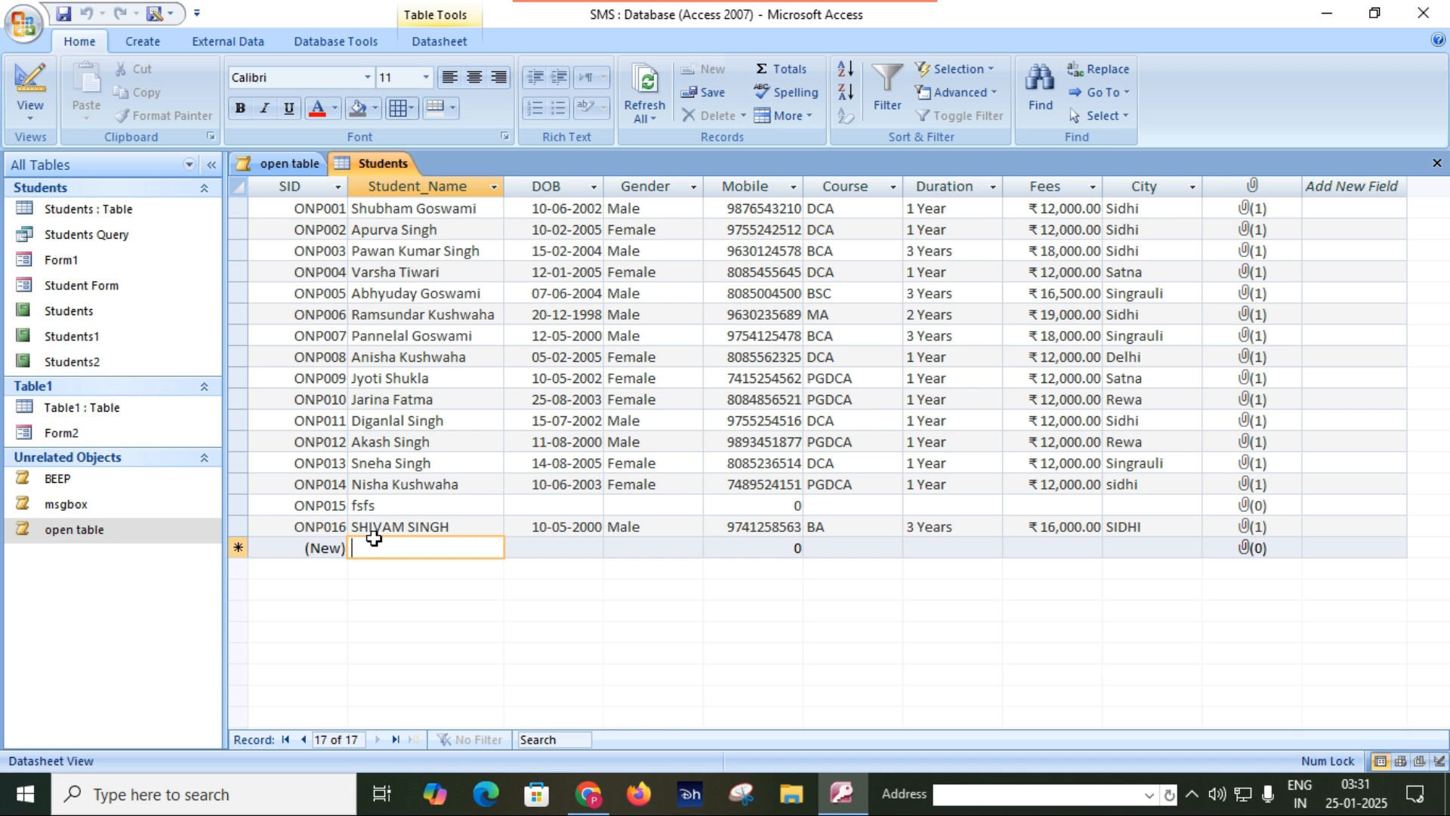
key(Caps_Lock)
key(Tab)
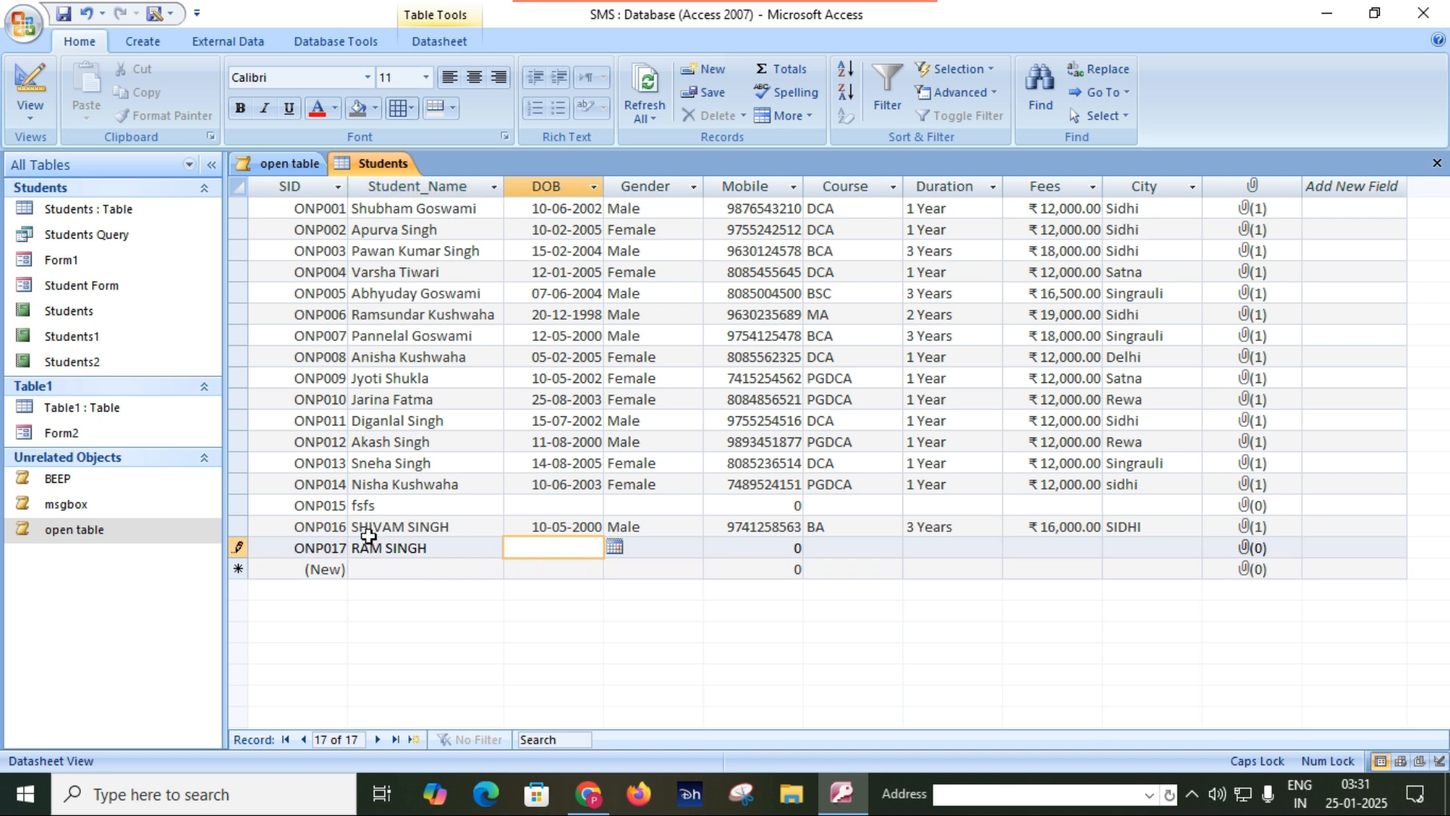
click(63, 14)
click(1436, 163)
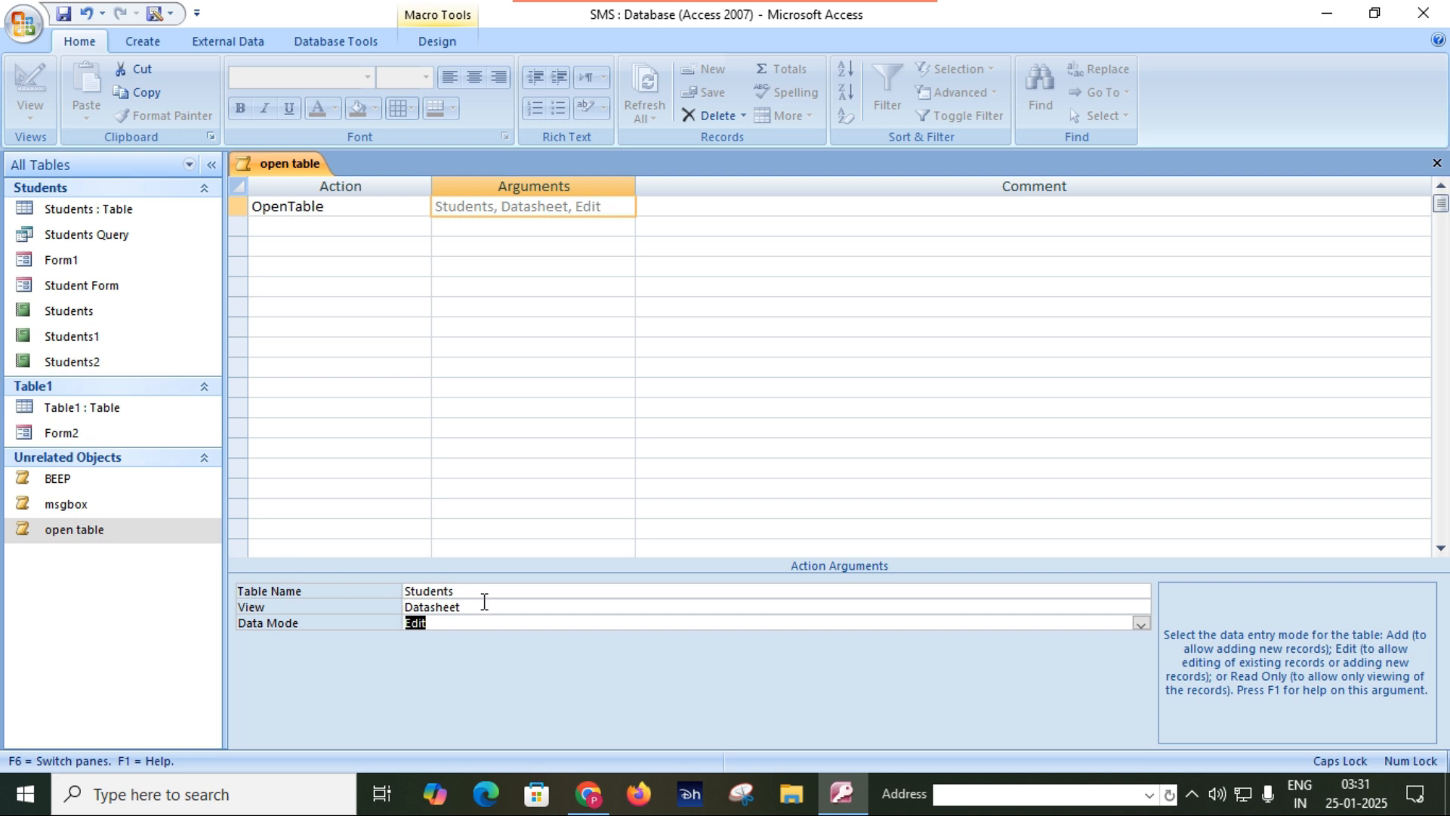
Set the OpenTable action's data mode to Read Only, and close the macro with the change saved.
click(1141, 623)
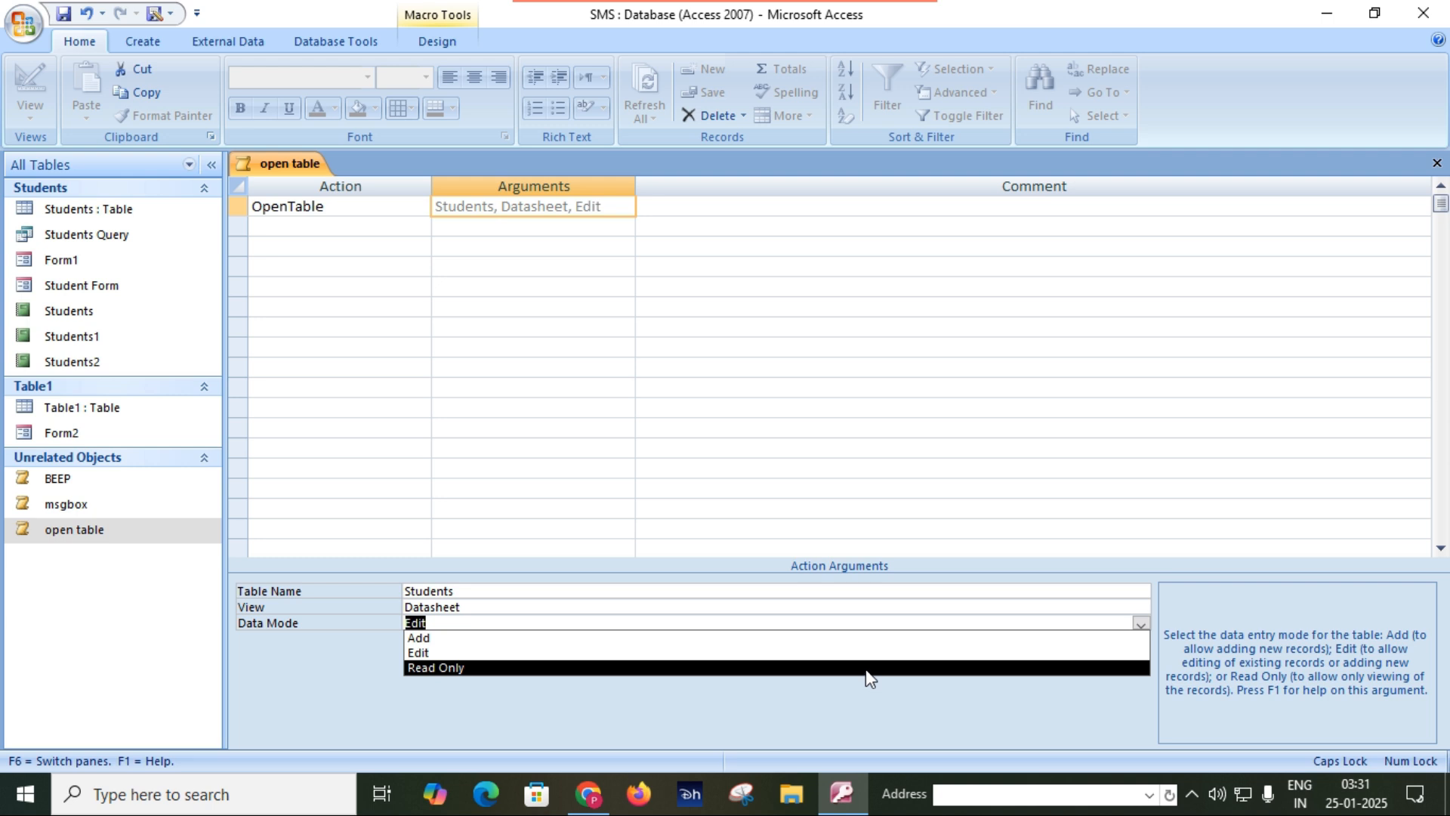
click(868, 669)
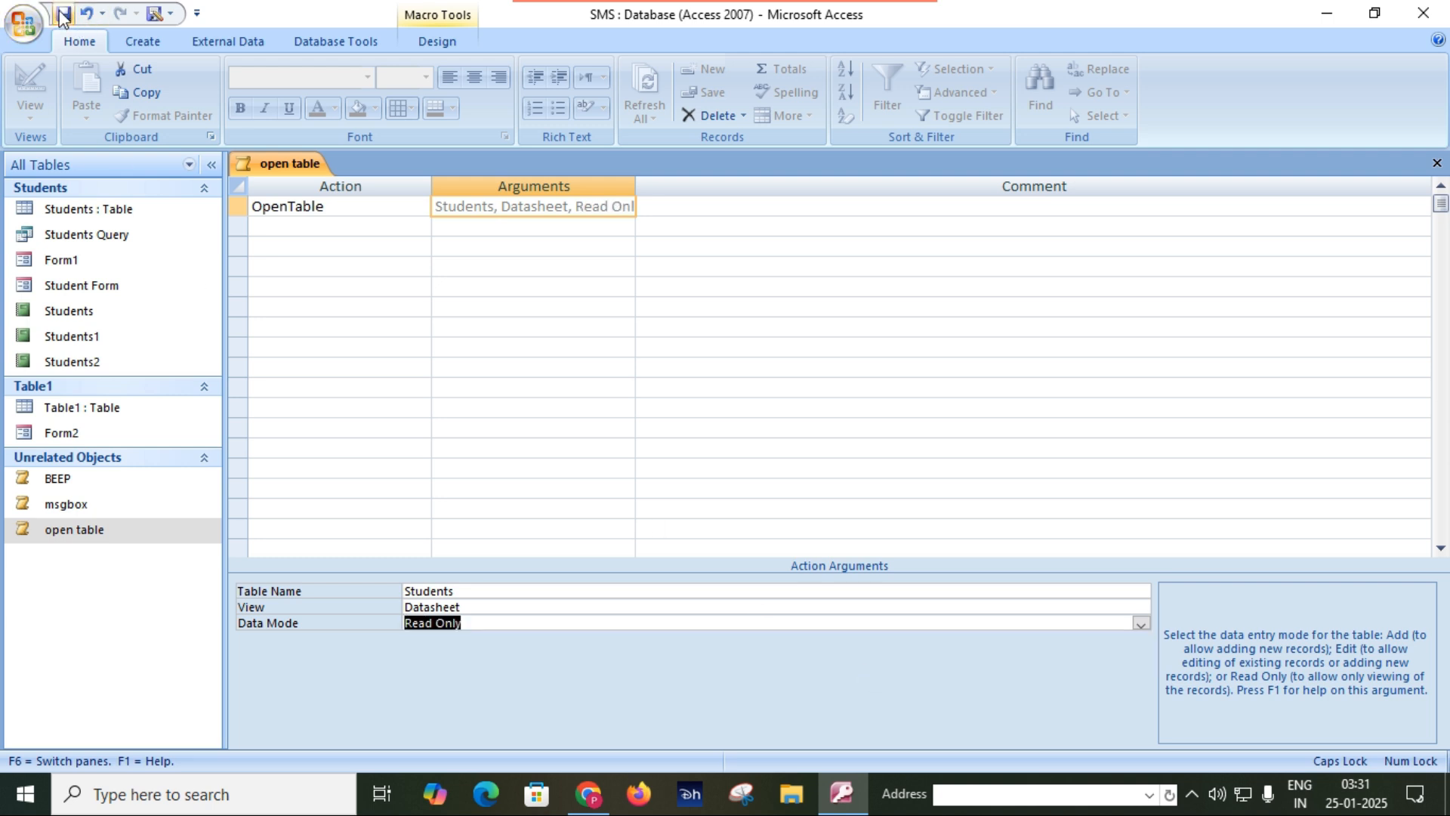
click(1437, 163)
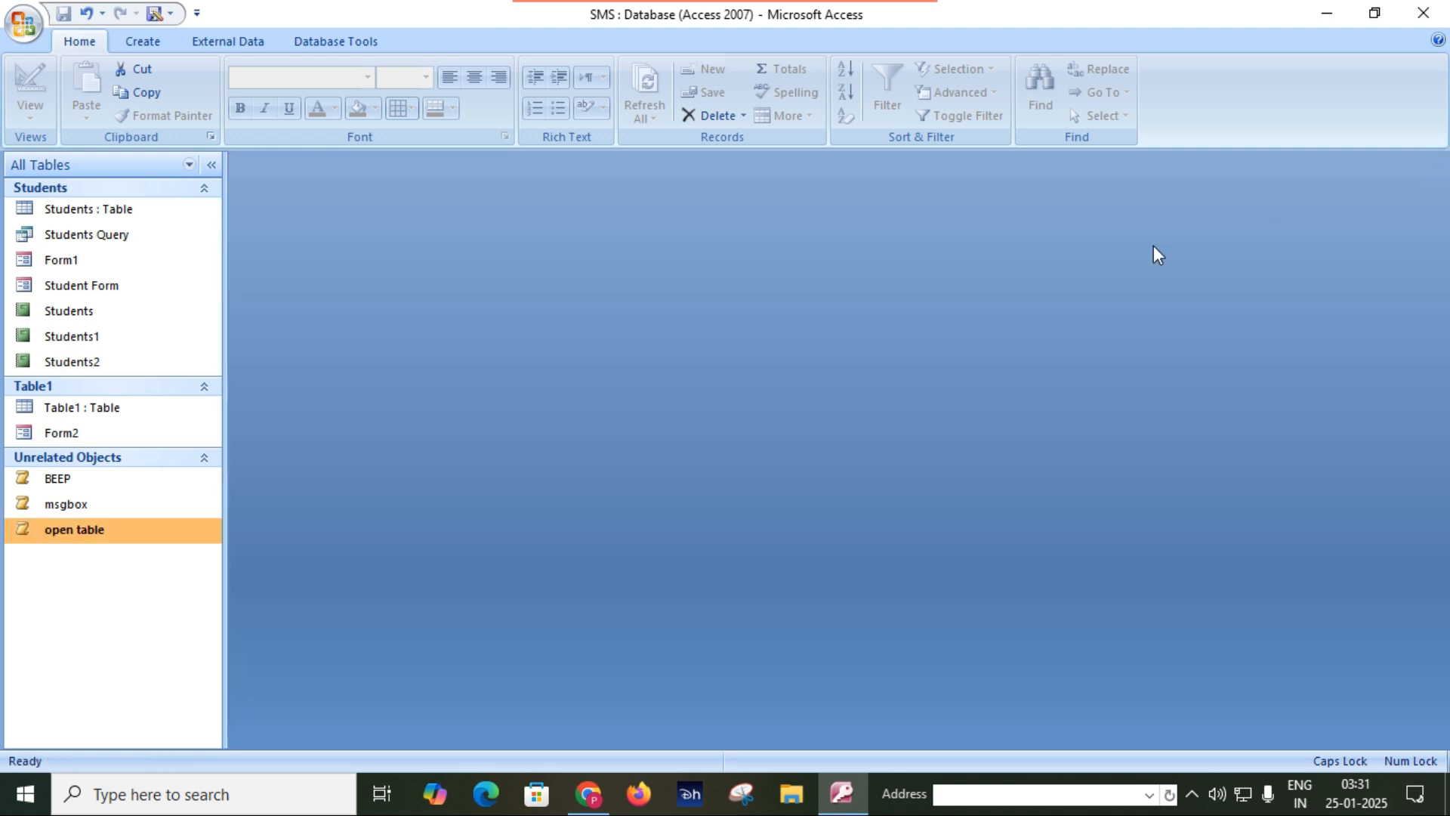
Run the open table macro, check in several cells whether the Students records can be edited, and close the table.
double_click(139, 532)
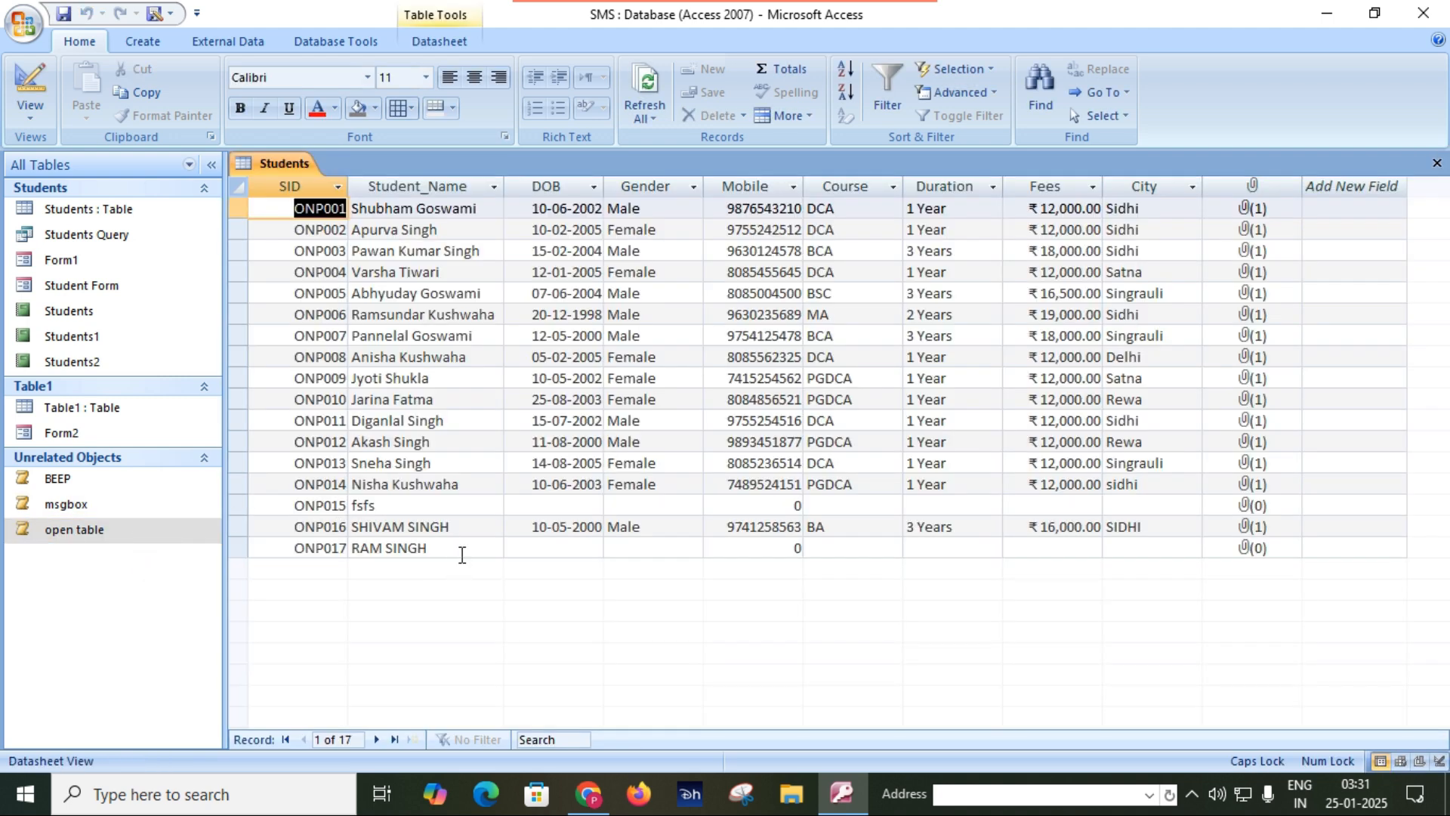
click(462, 549)
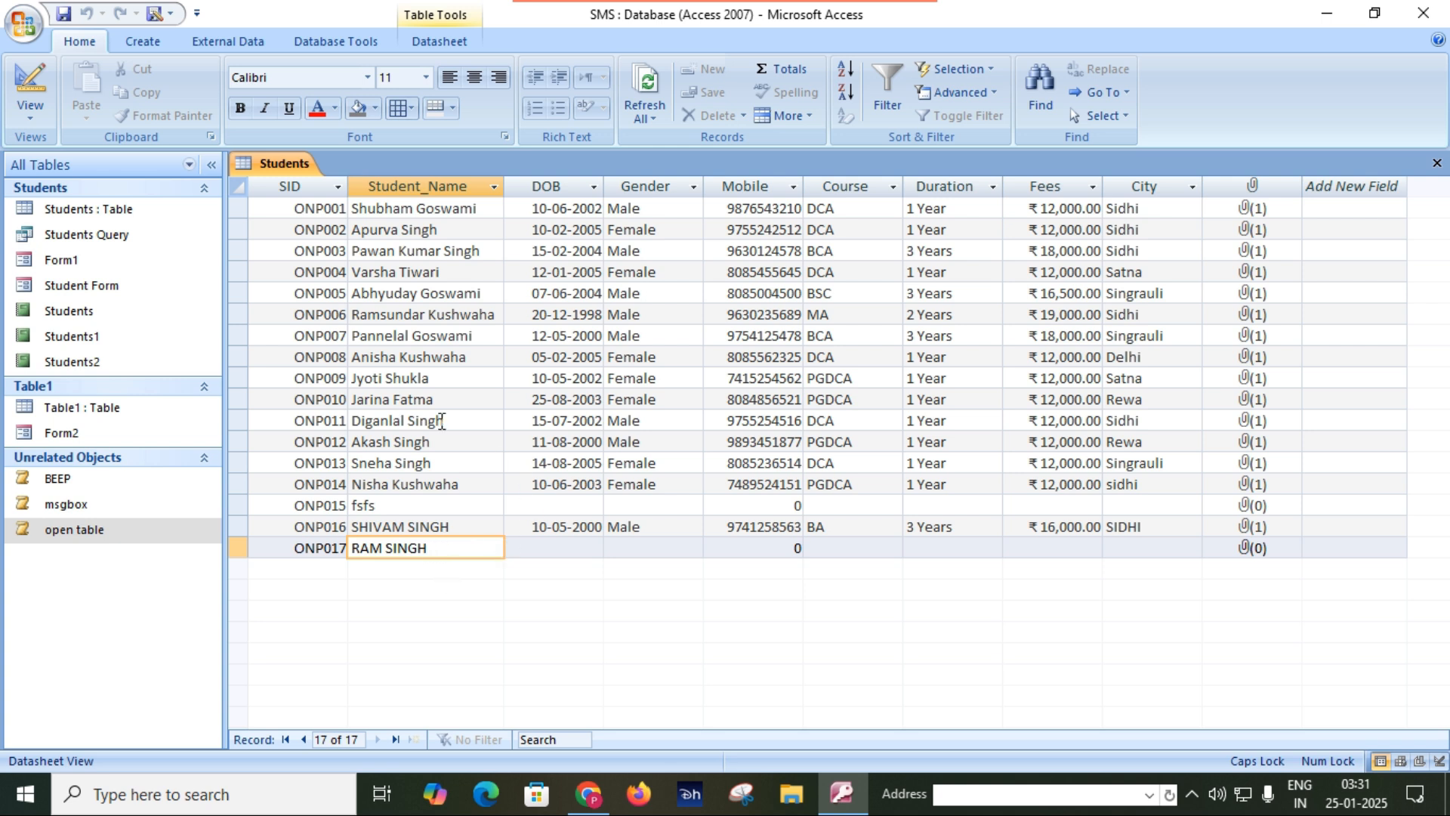
click(425, 418)
click(580, 403)
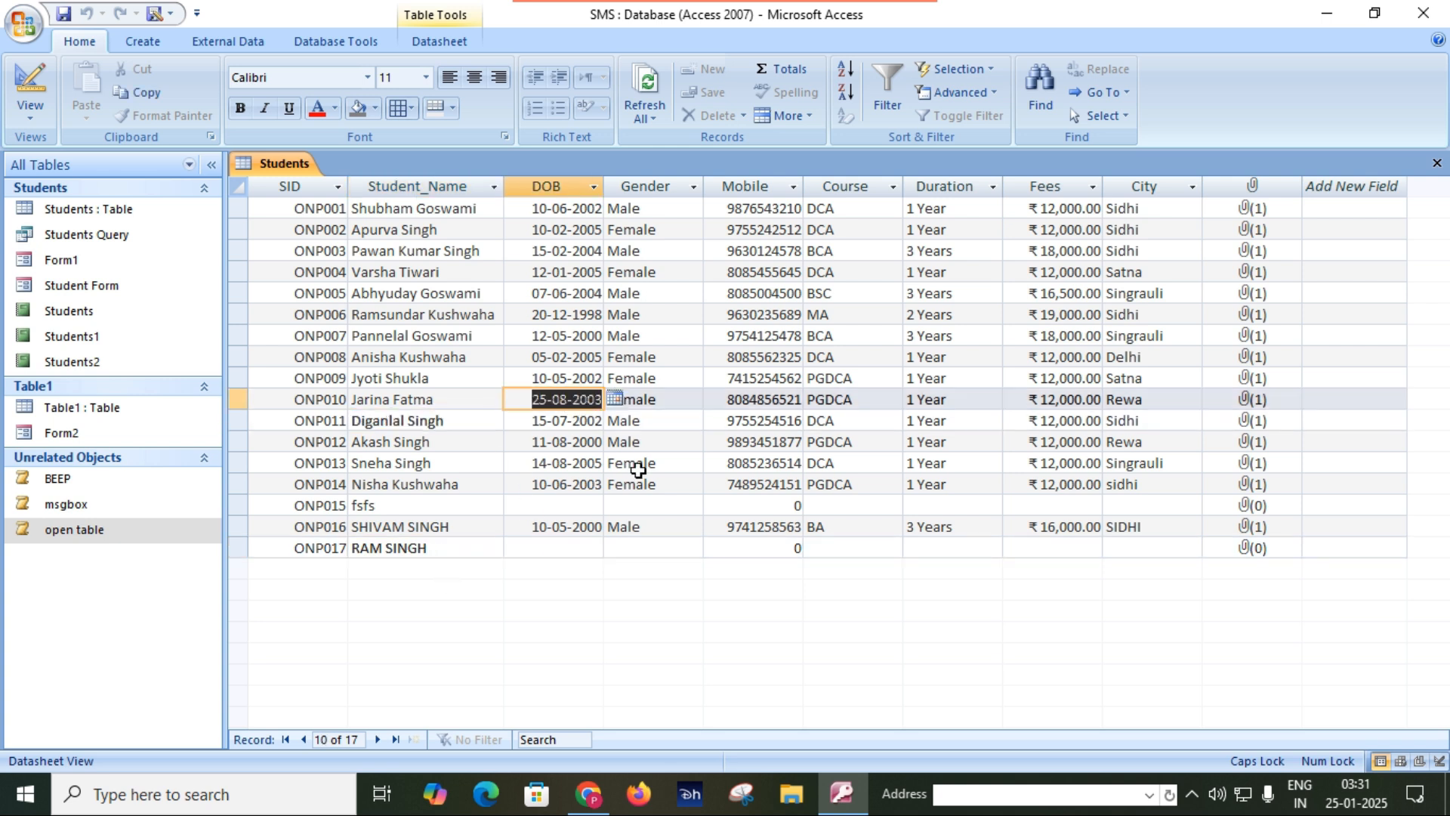
click(637, 466)
click(688, 533)
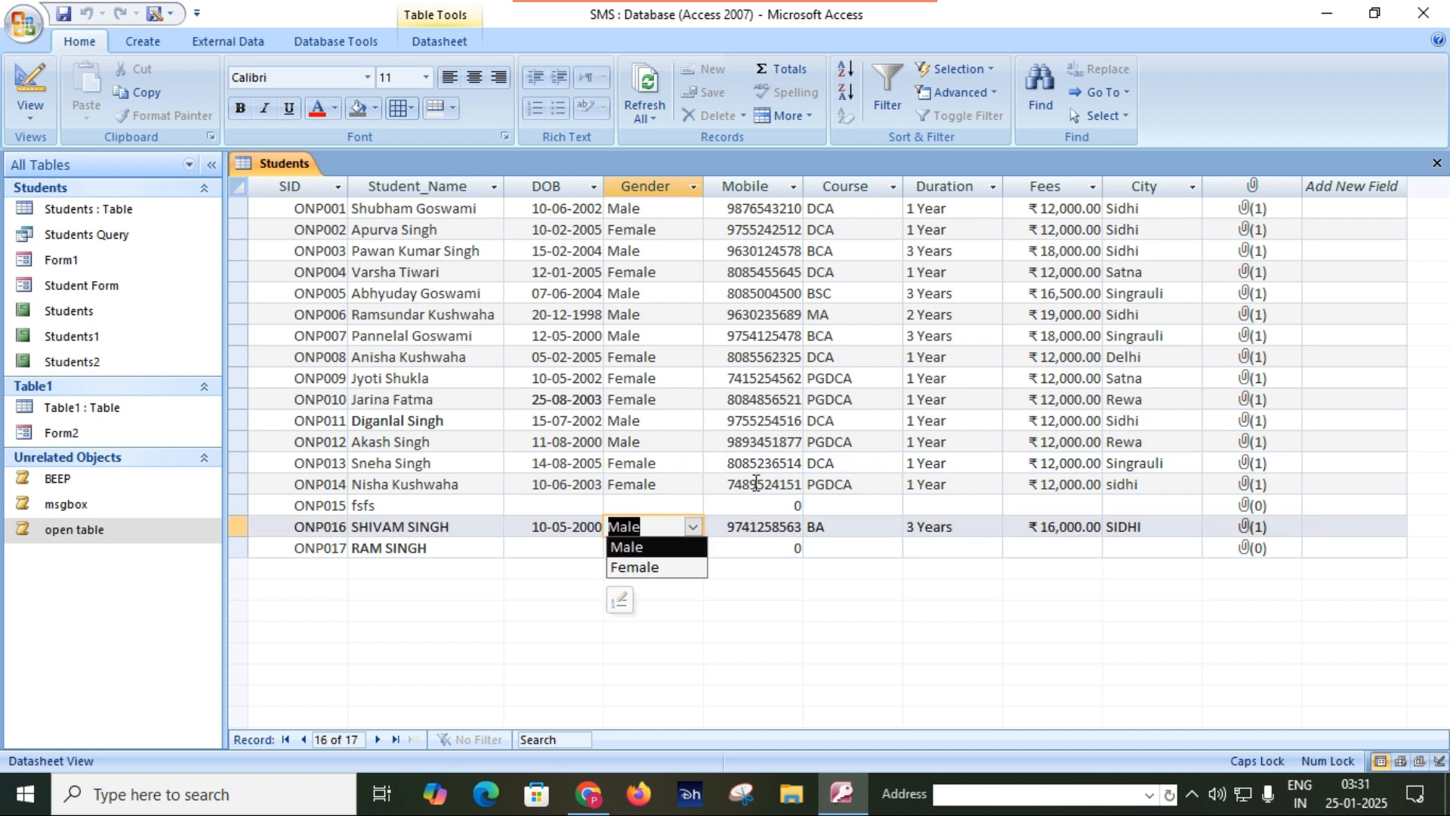
click(788, 466)
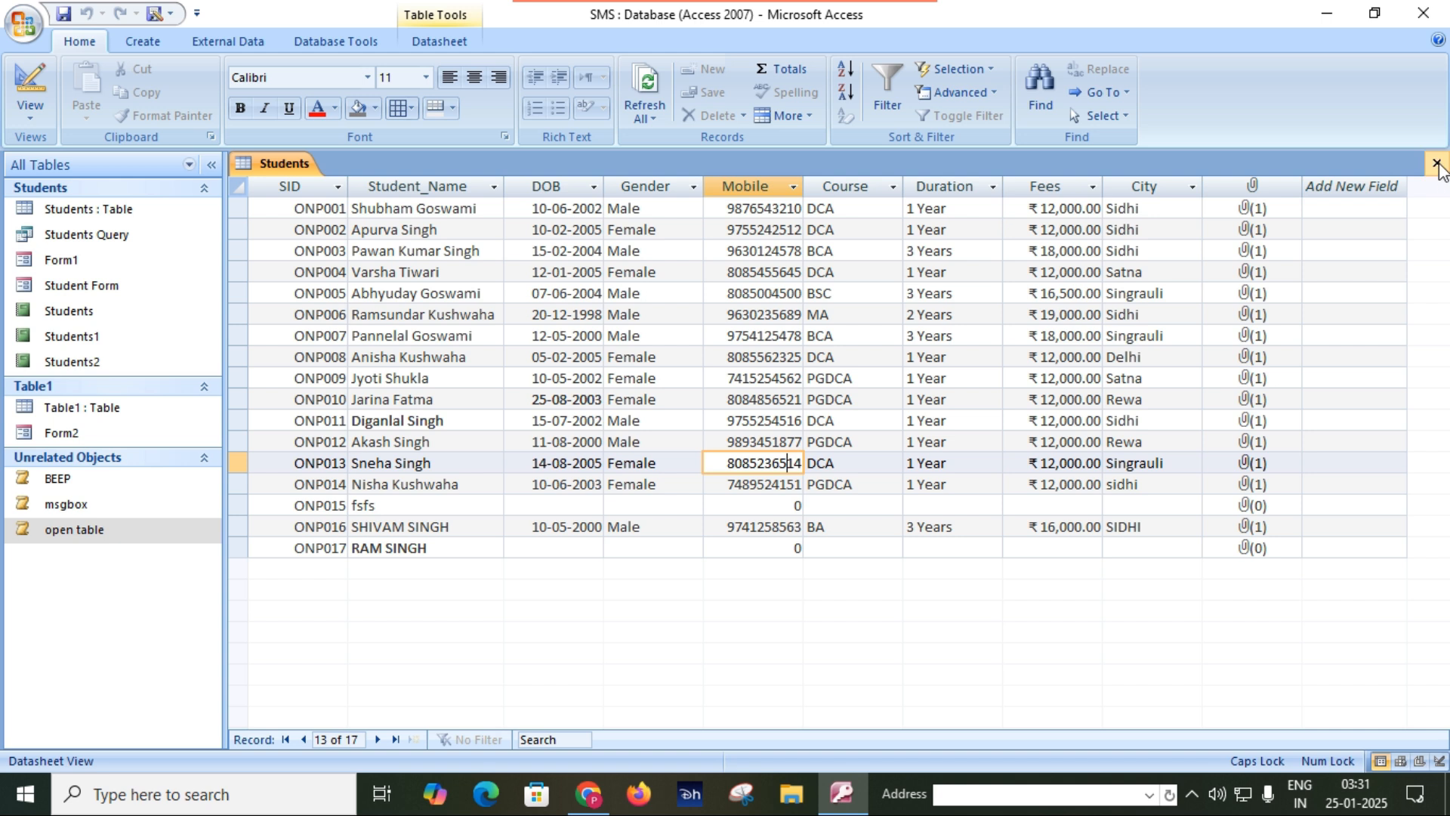
click(1436, 163)
Change the open table macro's data mode to Add in Design view, saving it on close, and run the macro.
right_click(130, 528)
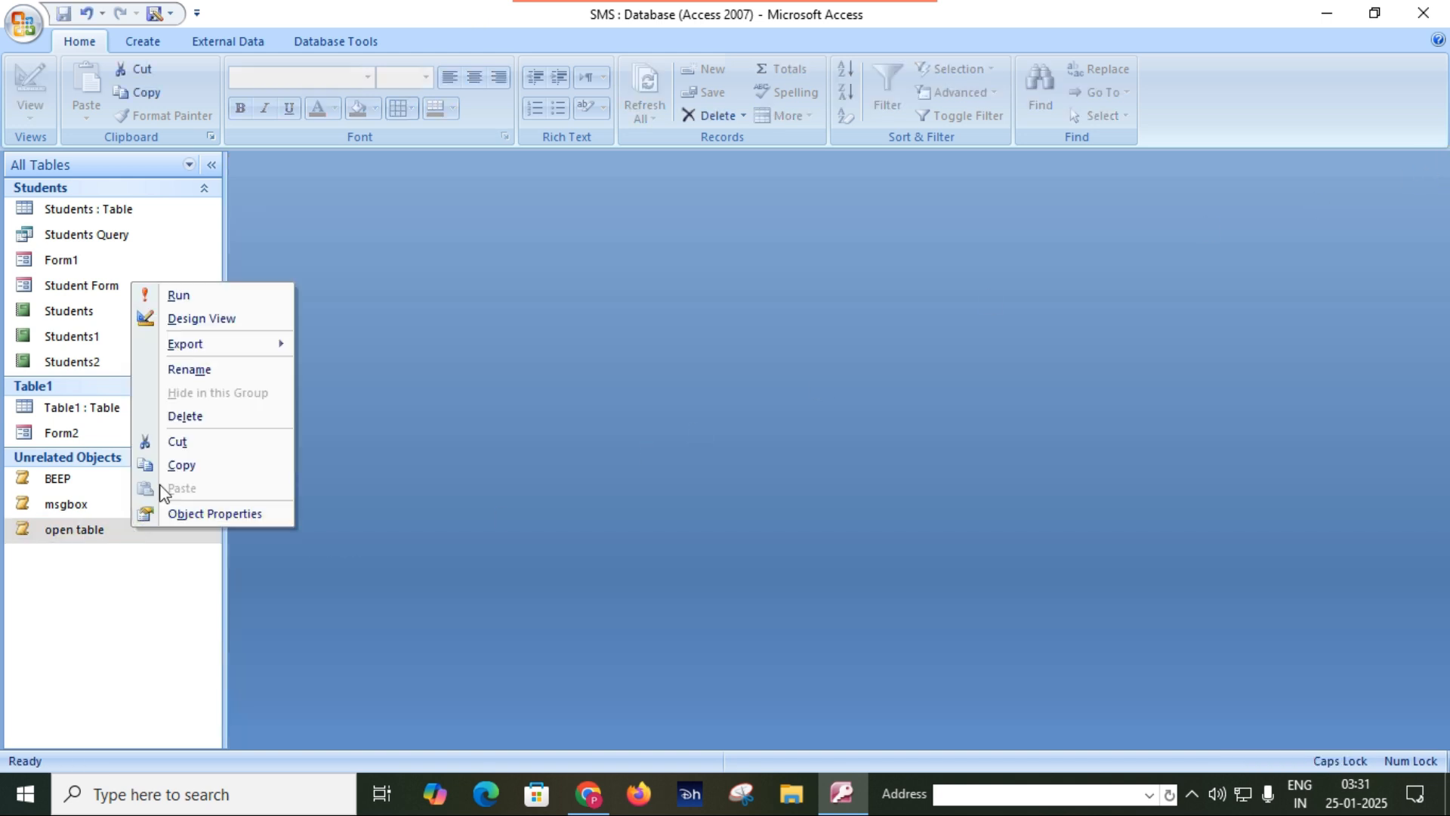
click(202, 319)
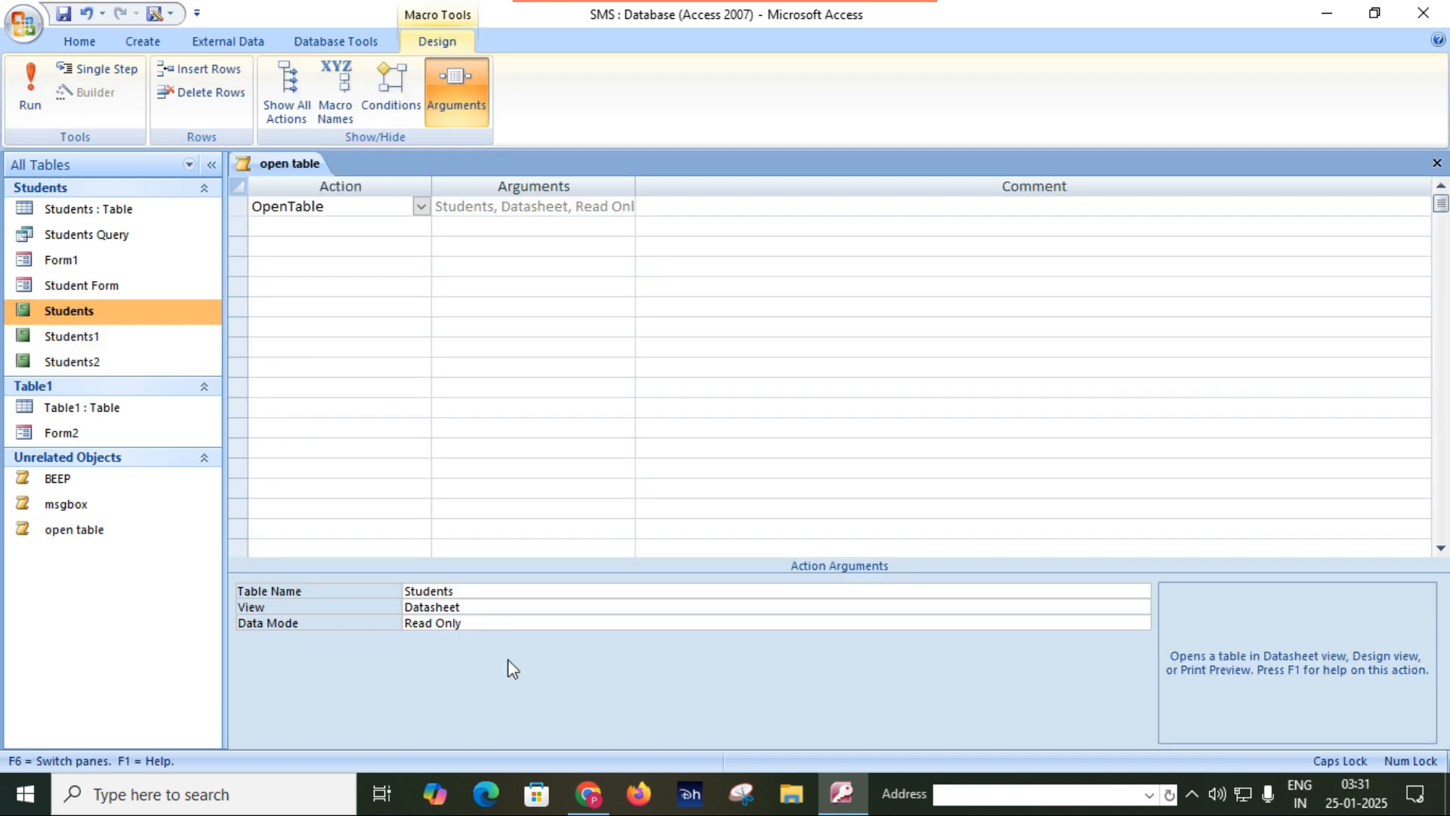
click(525, 623)
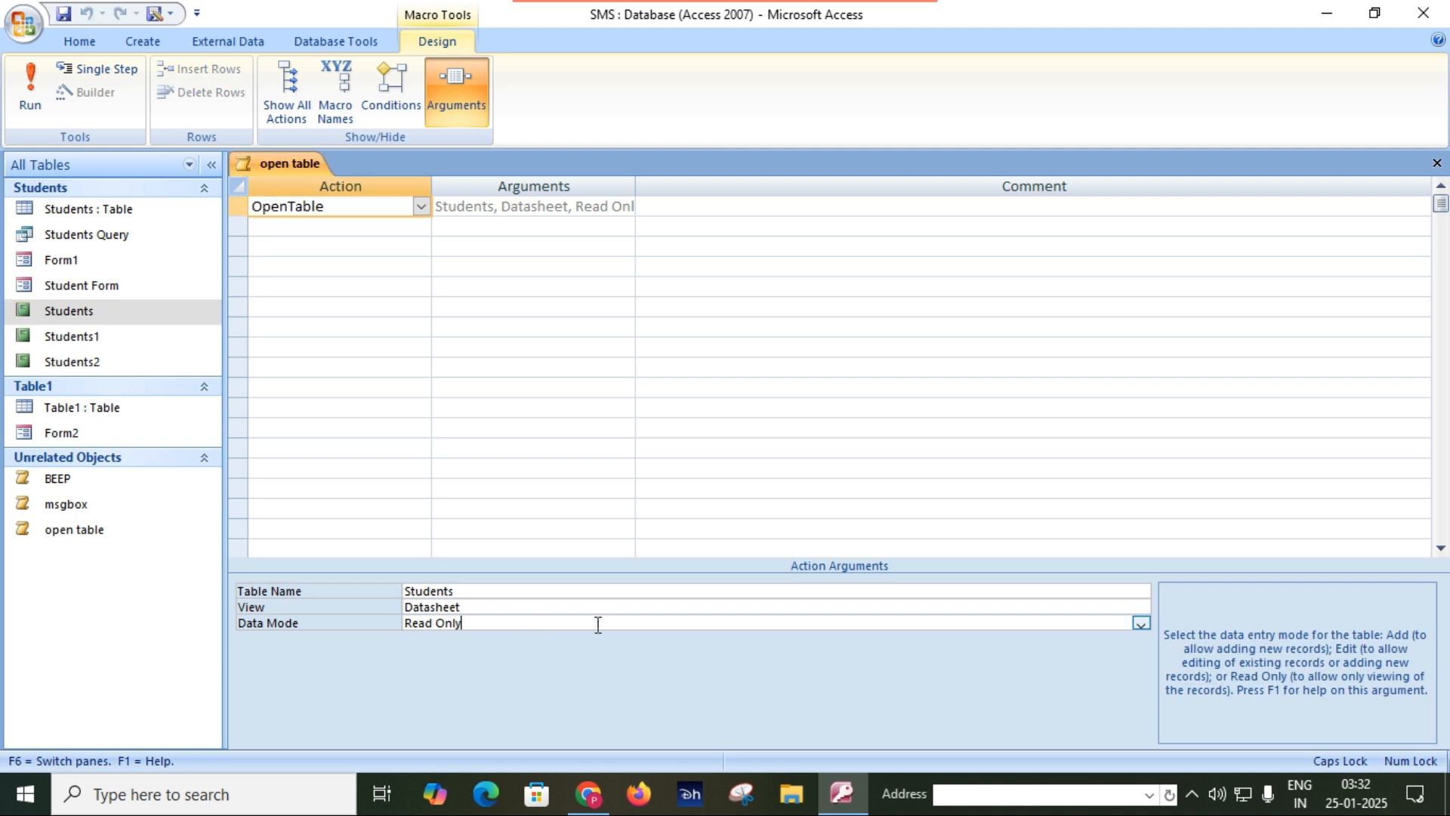
click(1141, 622)
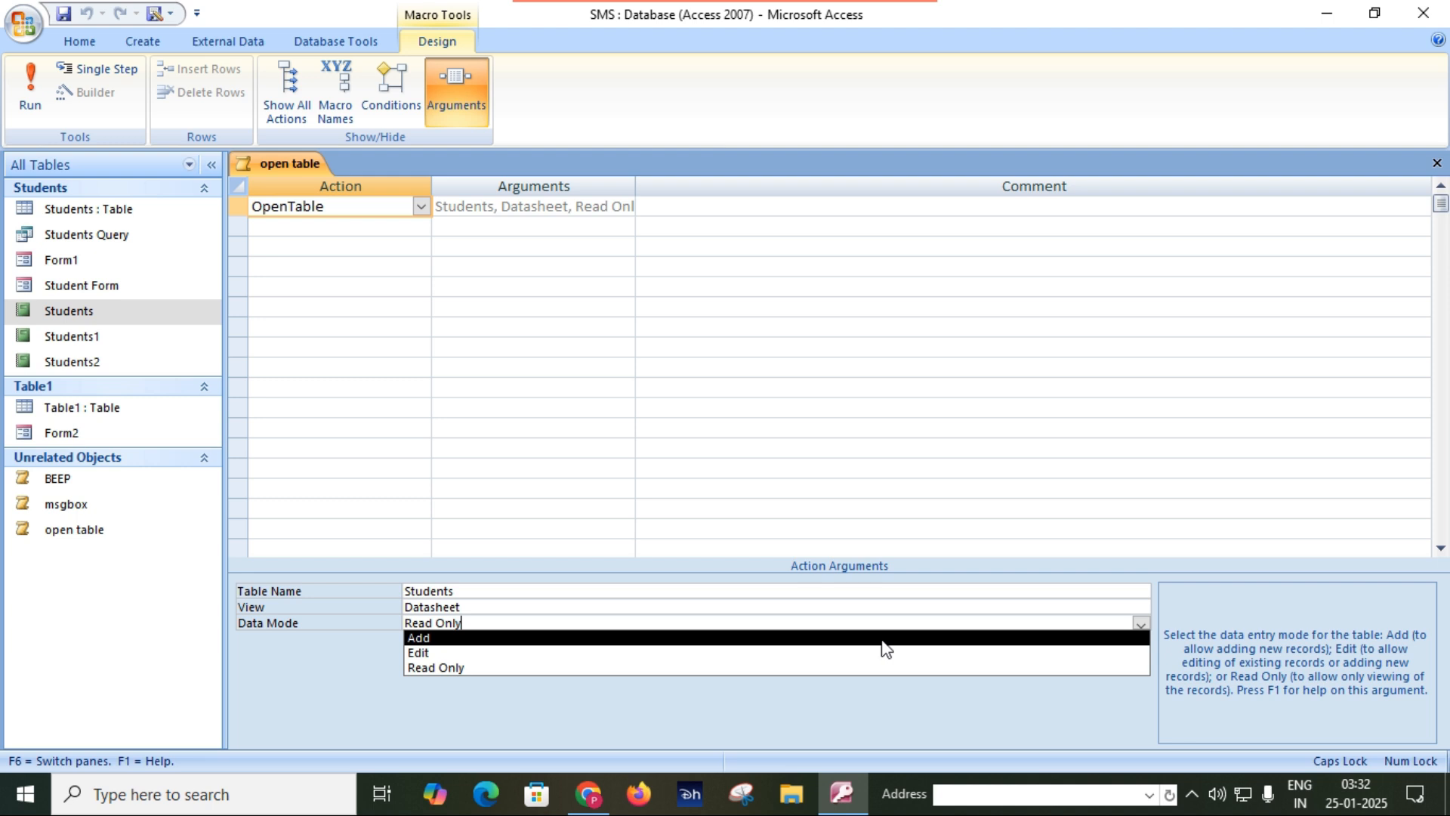
click(885, 648)
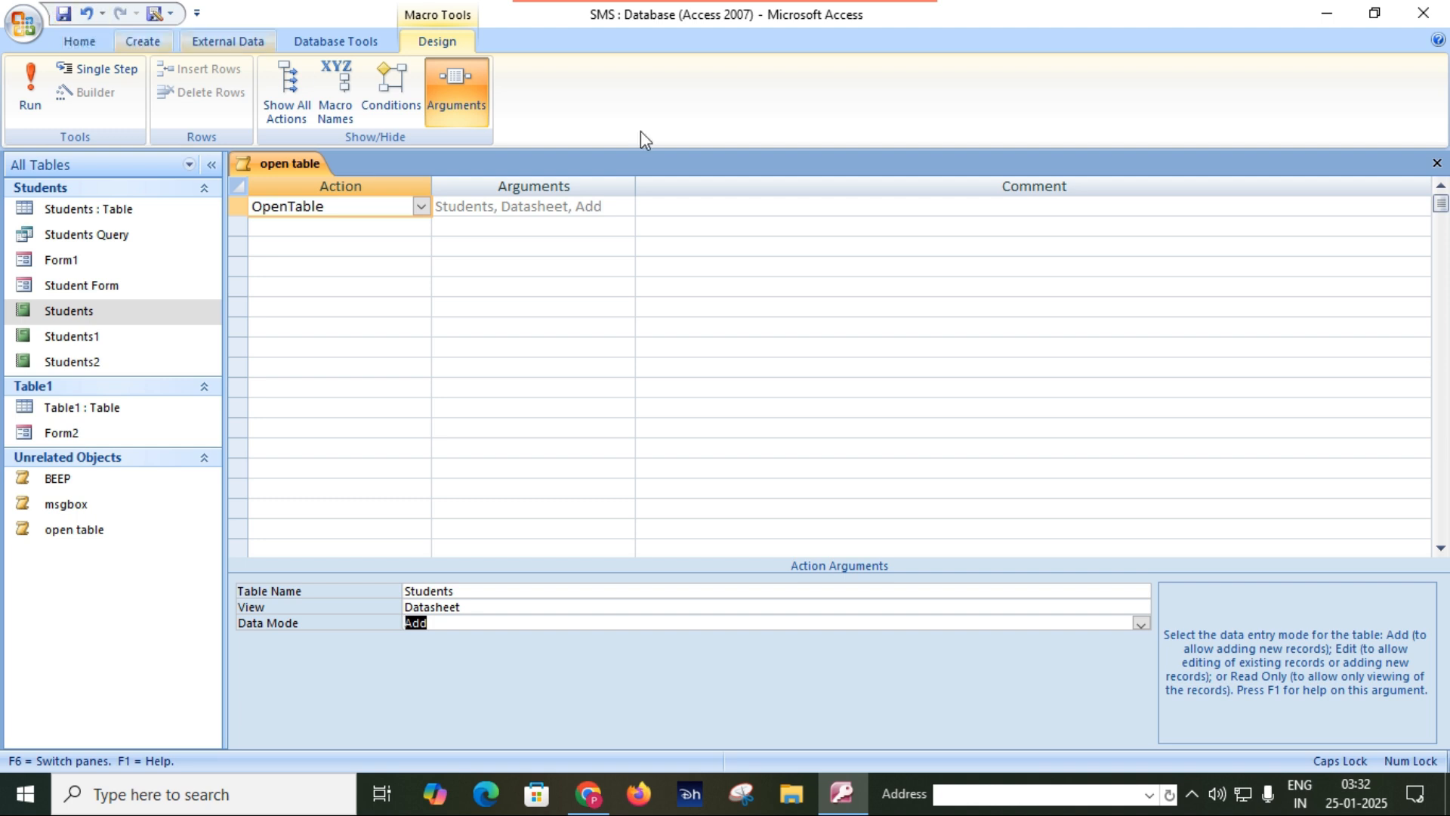
click(1437, 164)
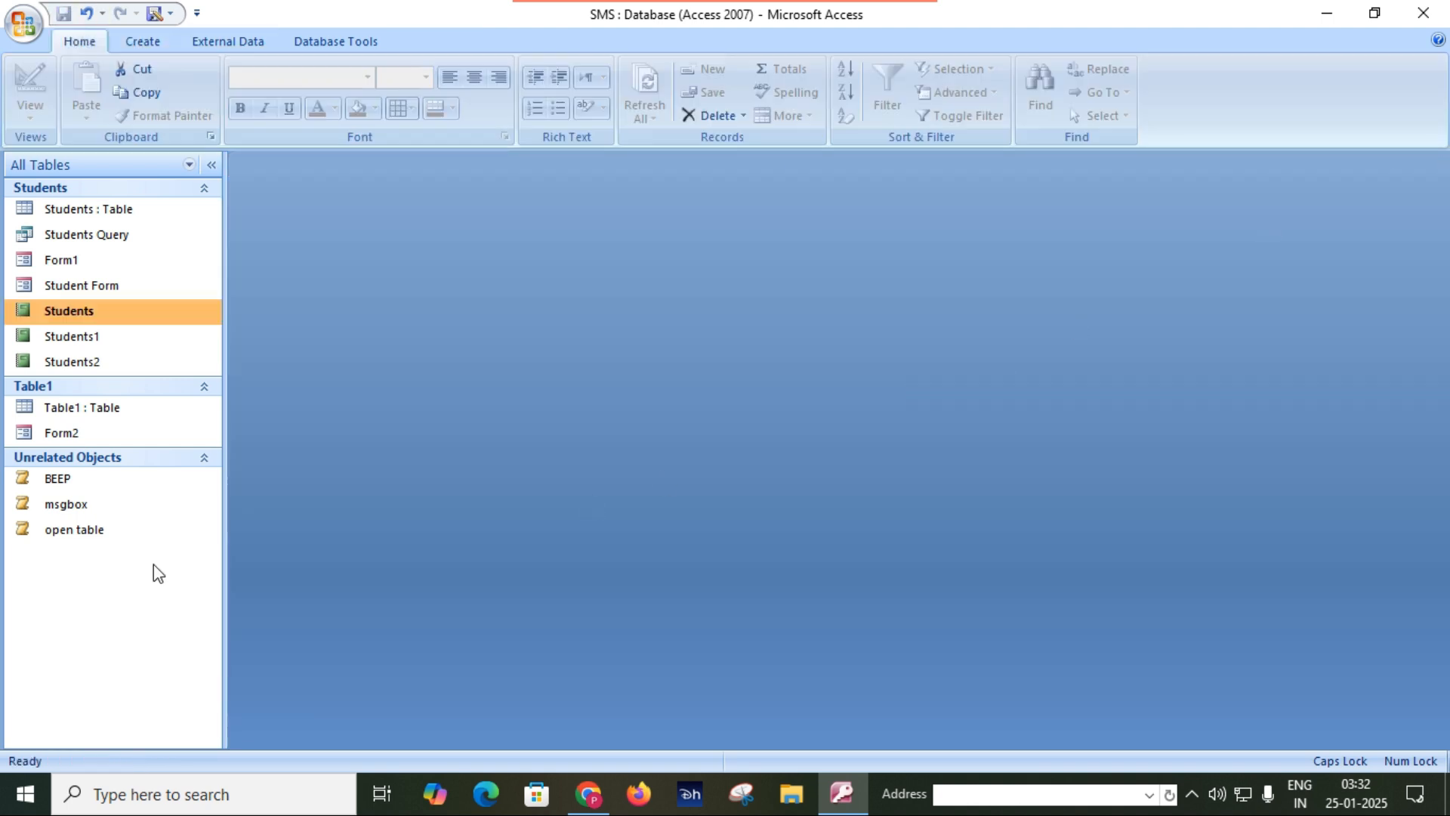
double_click(72, 533)
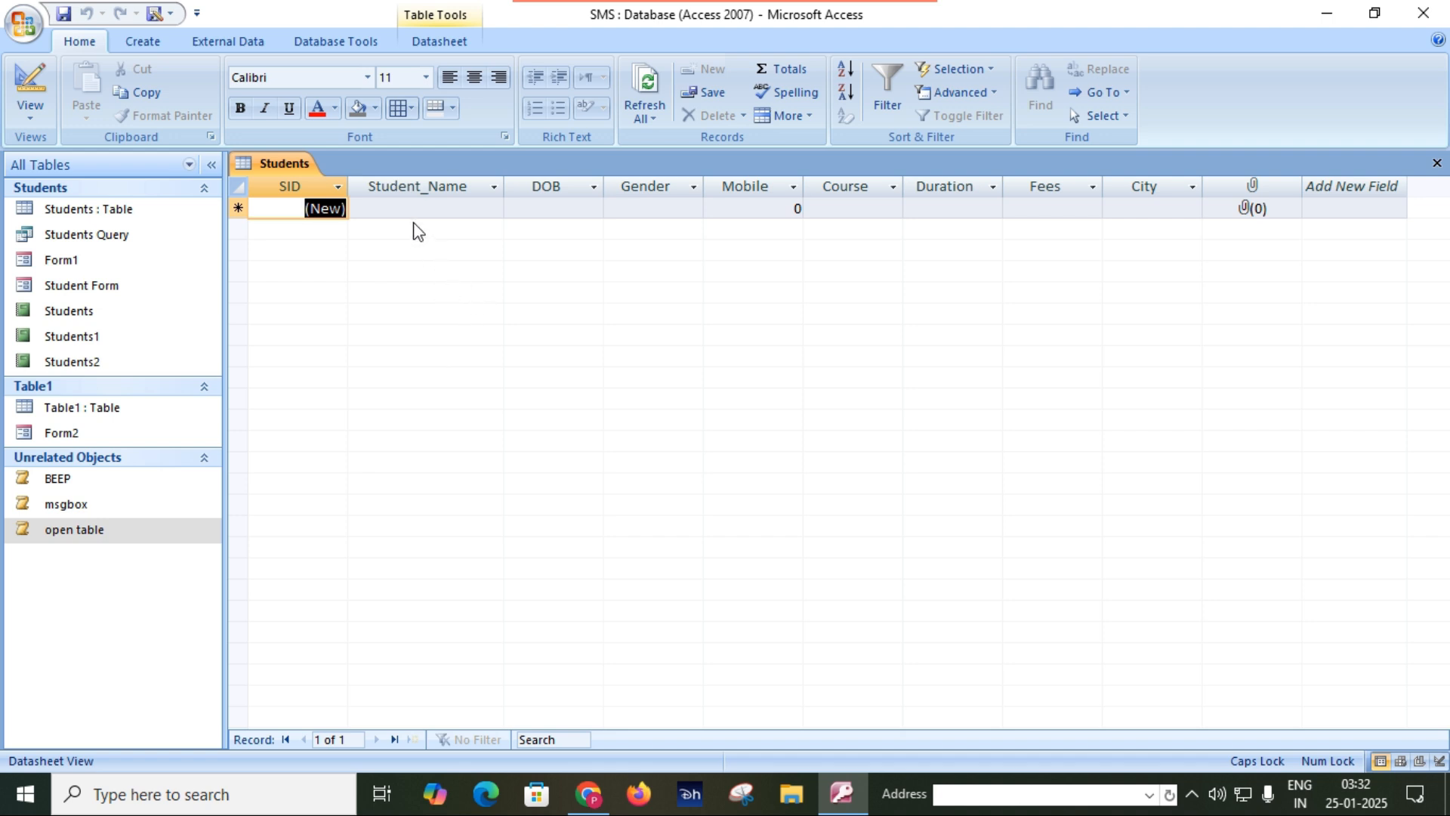
Close the Students table, set the open table macro's data mode to Edit in Design view, and save and close the macro.
click(399, 207)
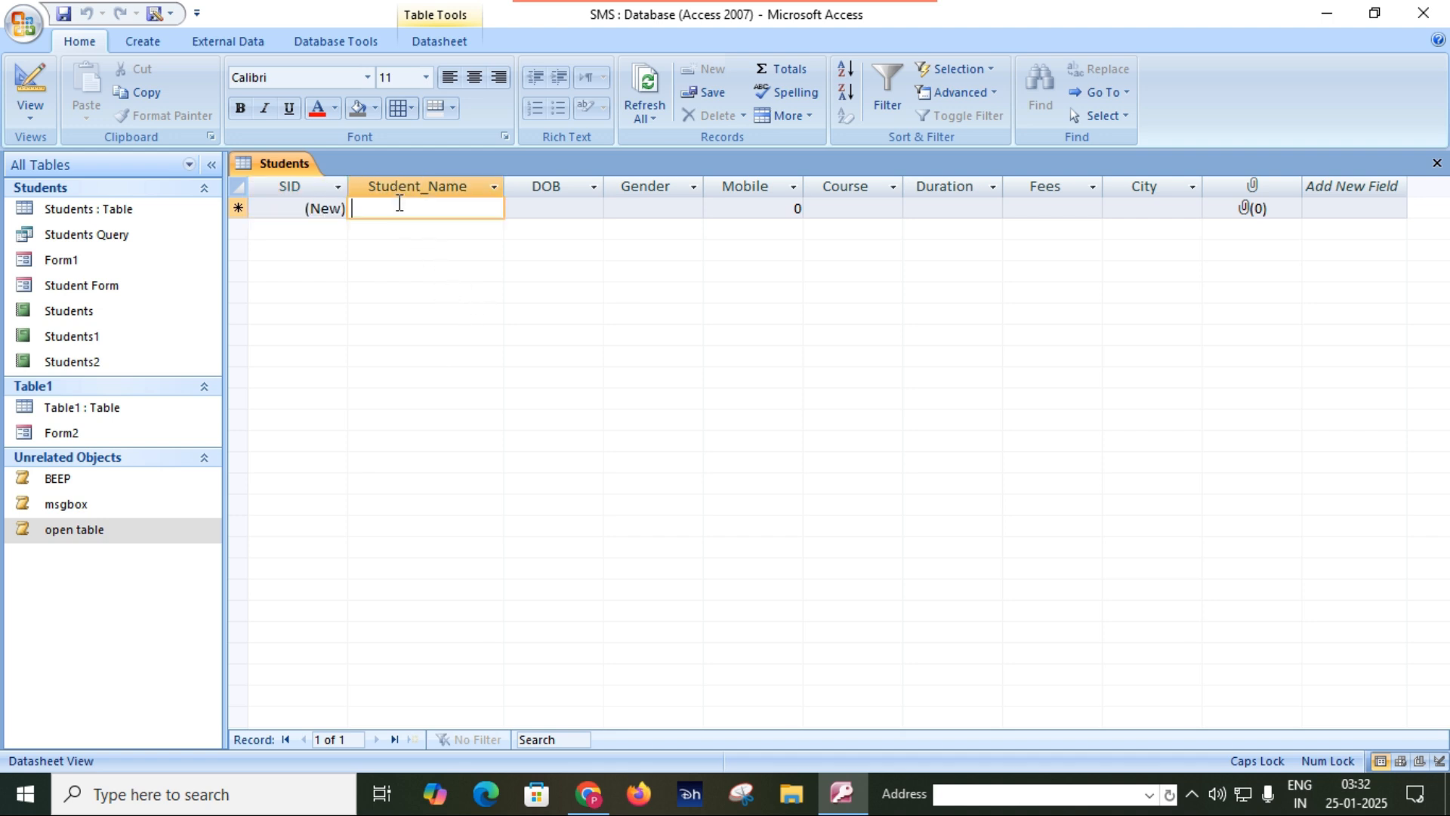
click(1436, 163)
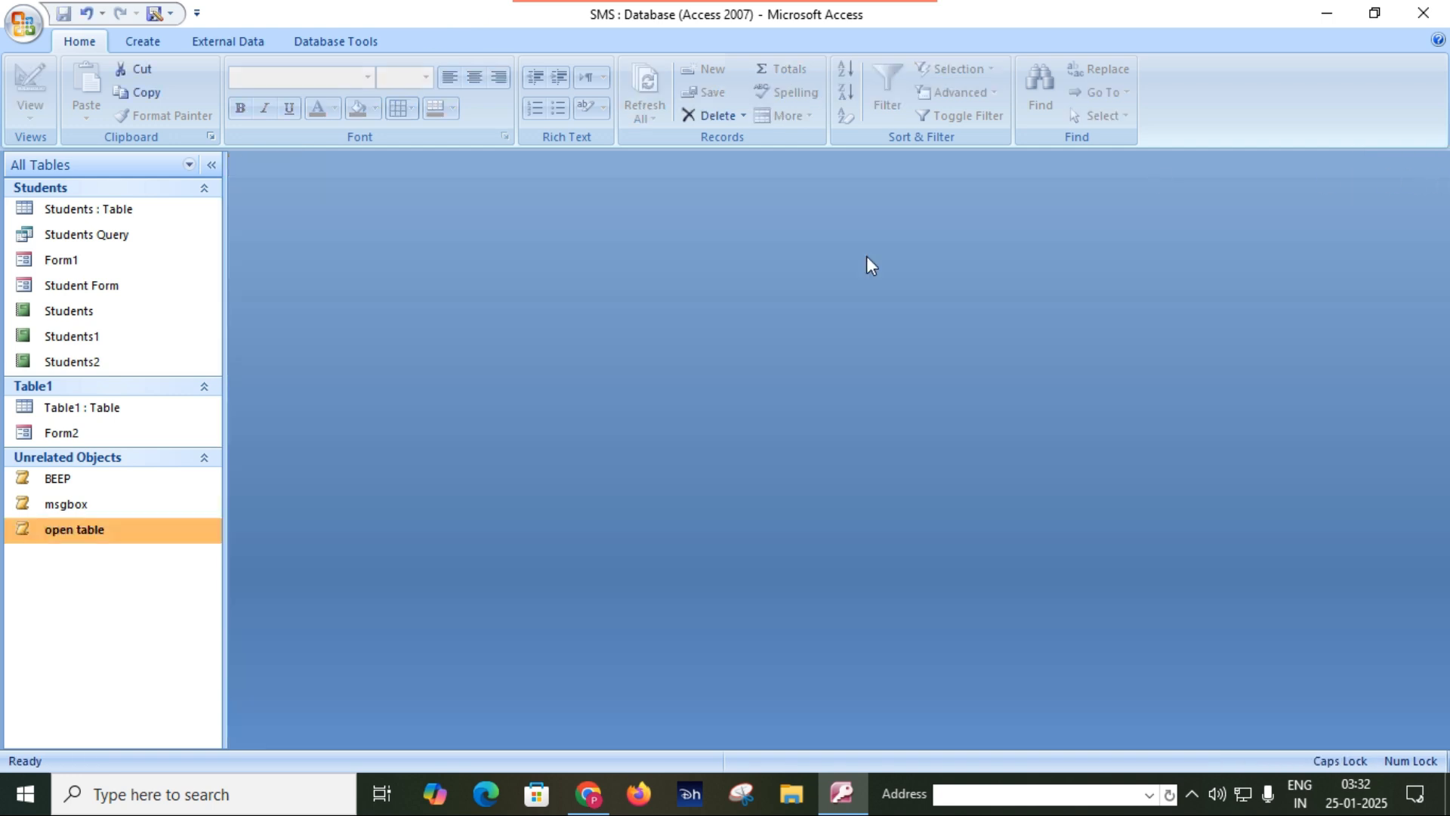
right_click(80, 526)
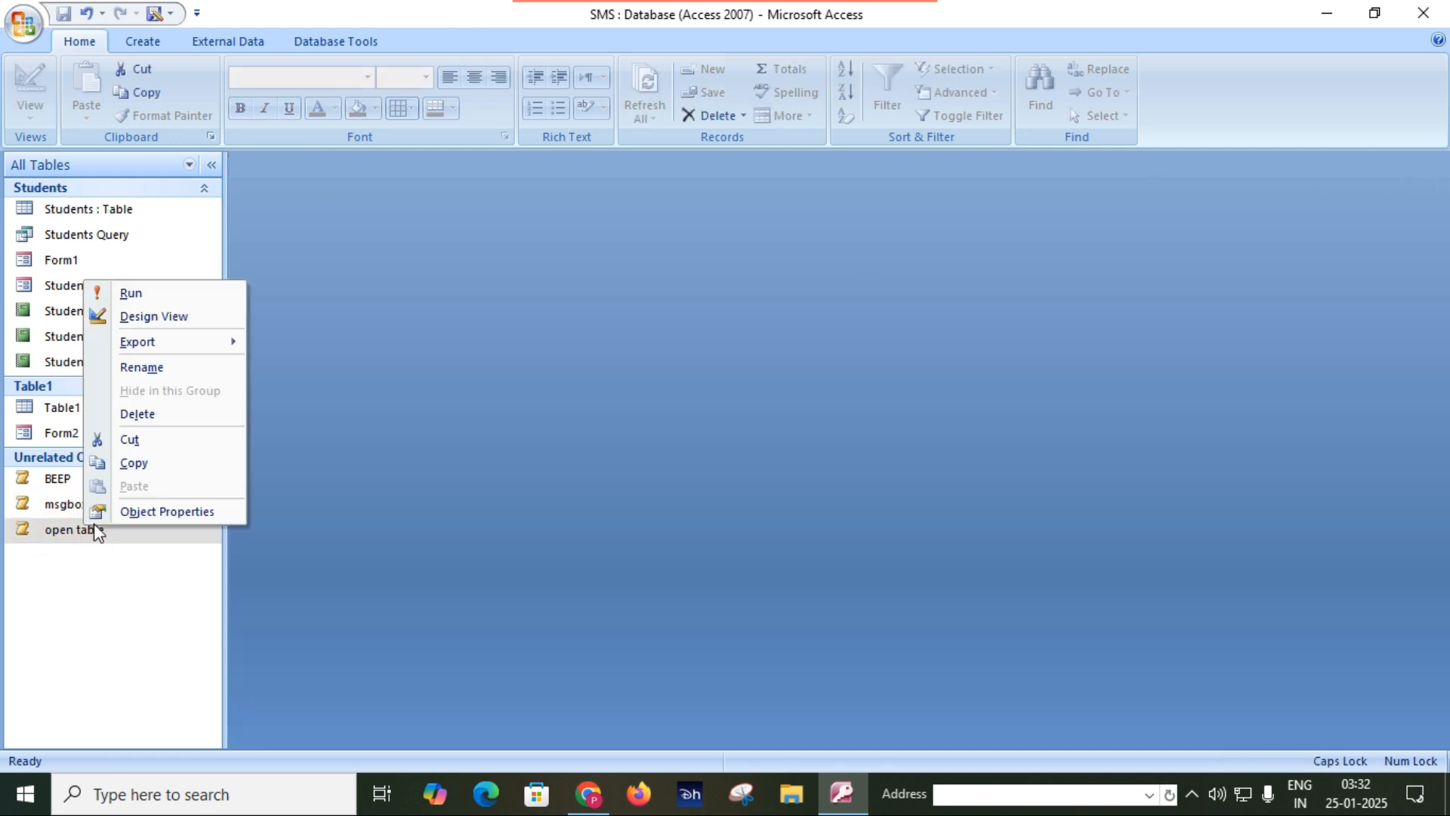
click(183, 317)
click(625, 622)
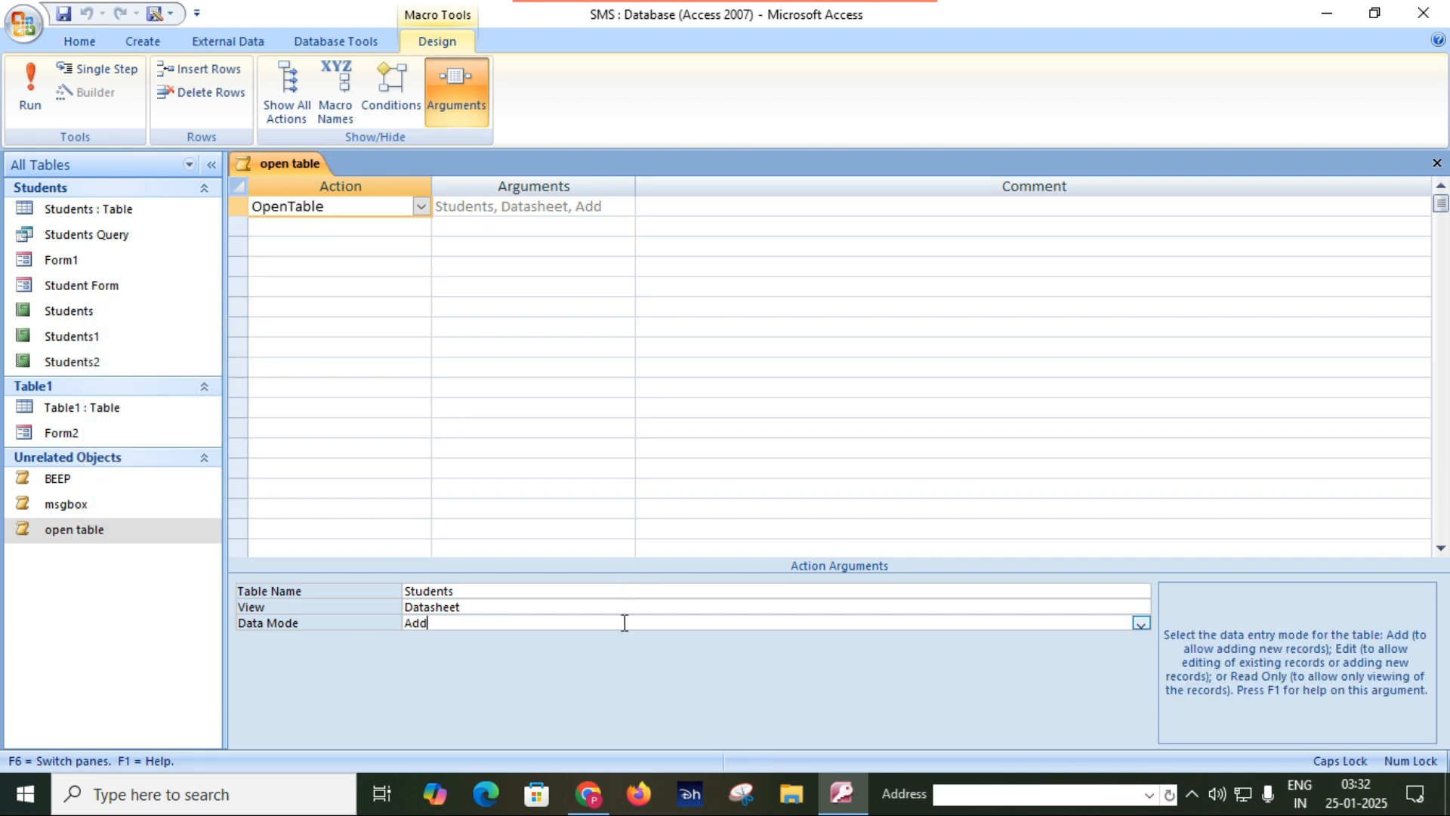
click(1142, 622)
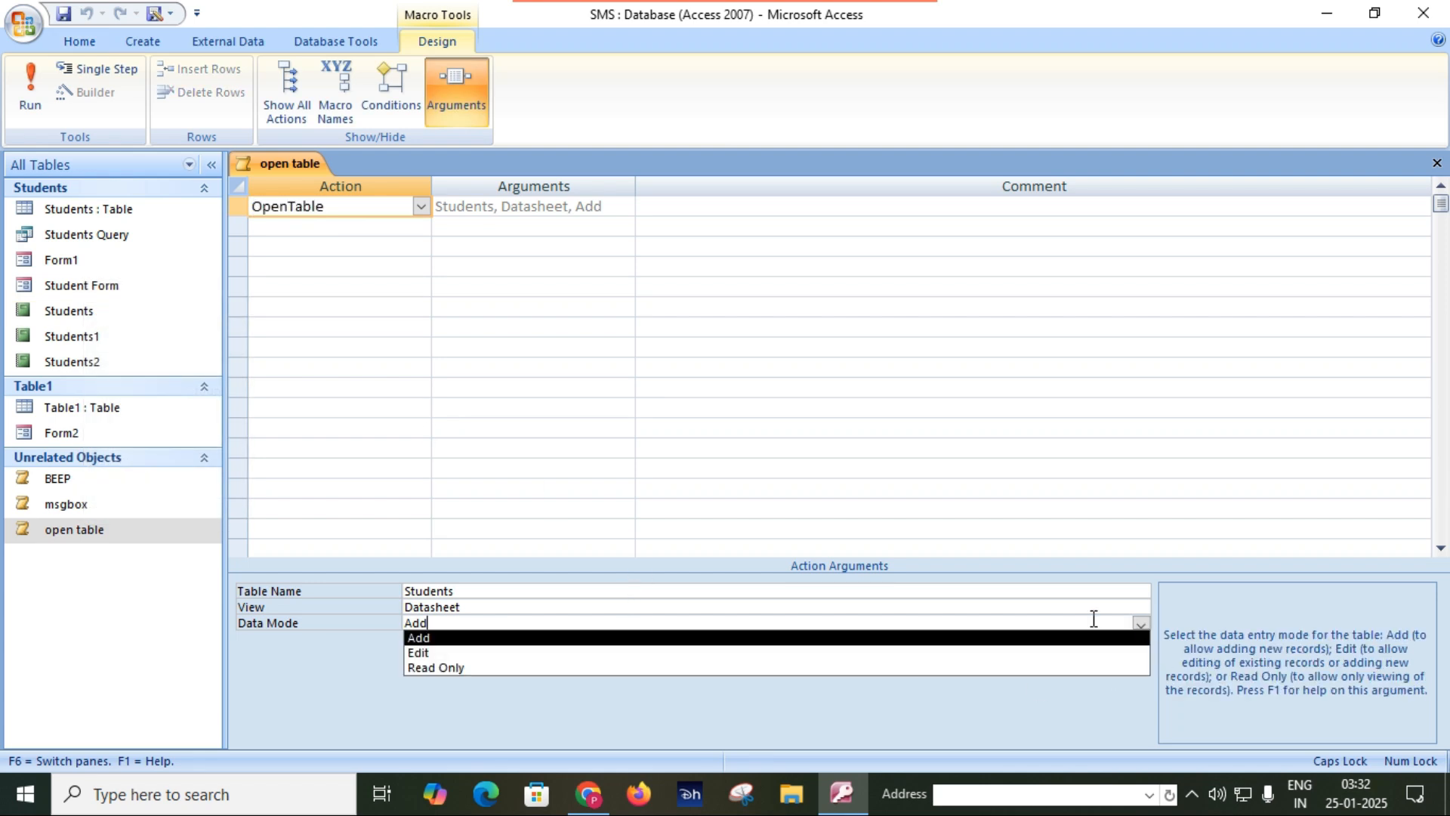
click(910, 654)
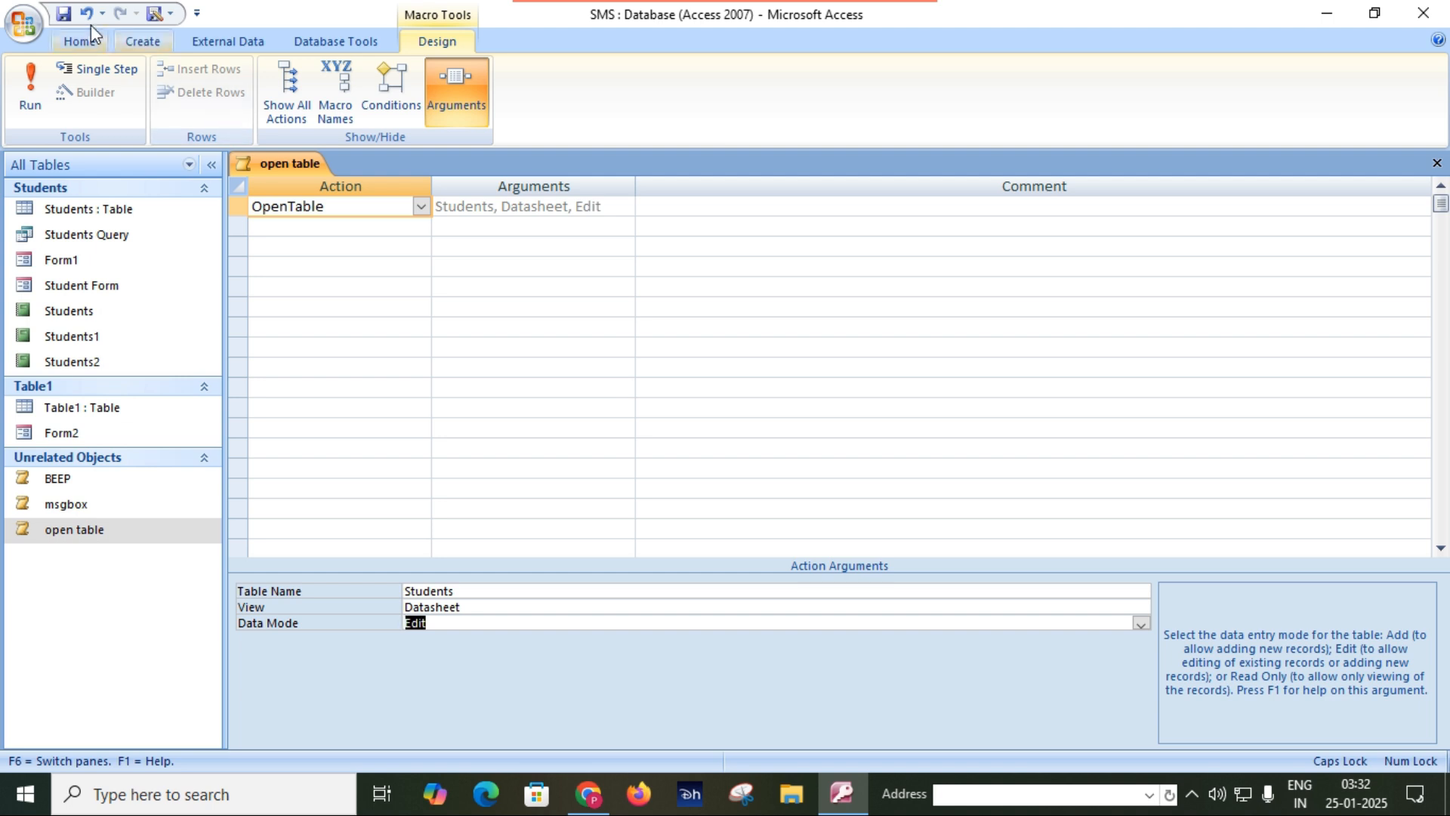
click(65, 15)
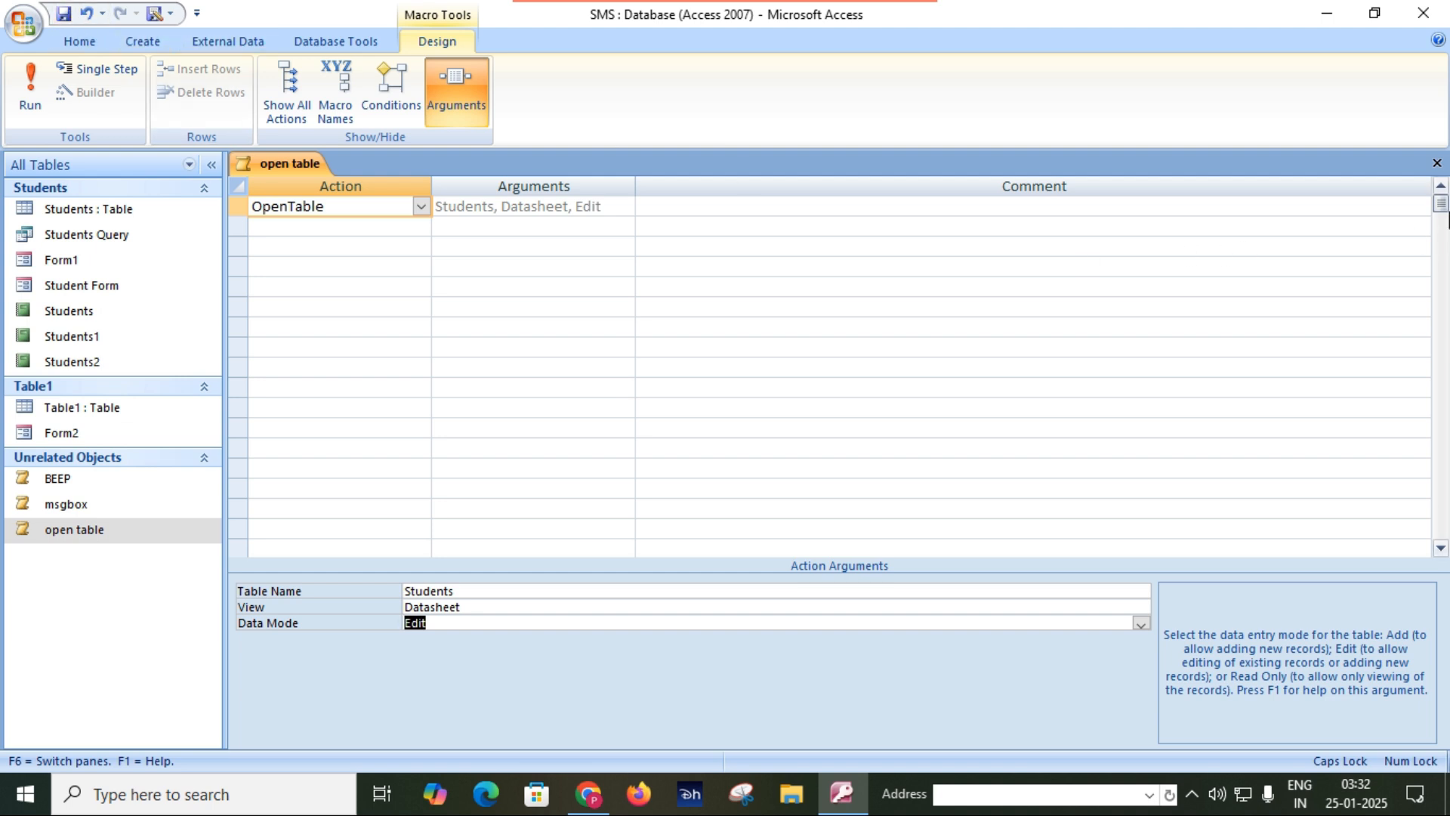
click(1436, 163)
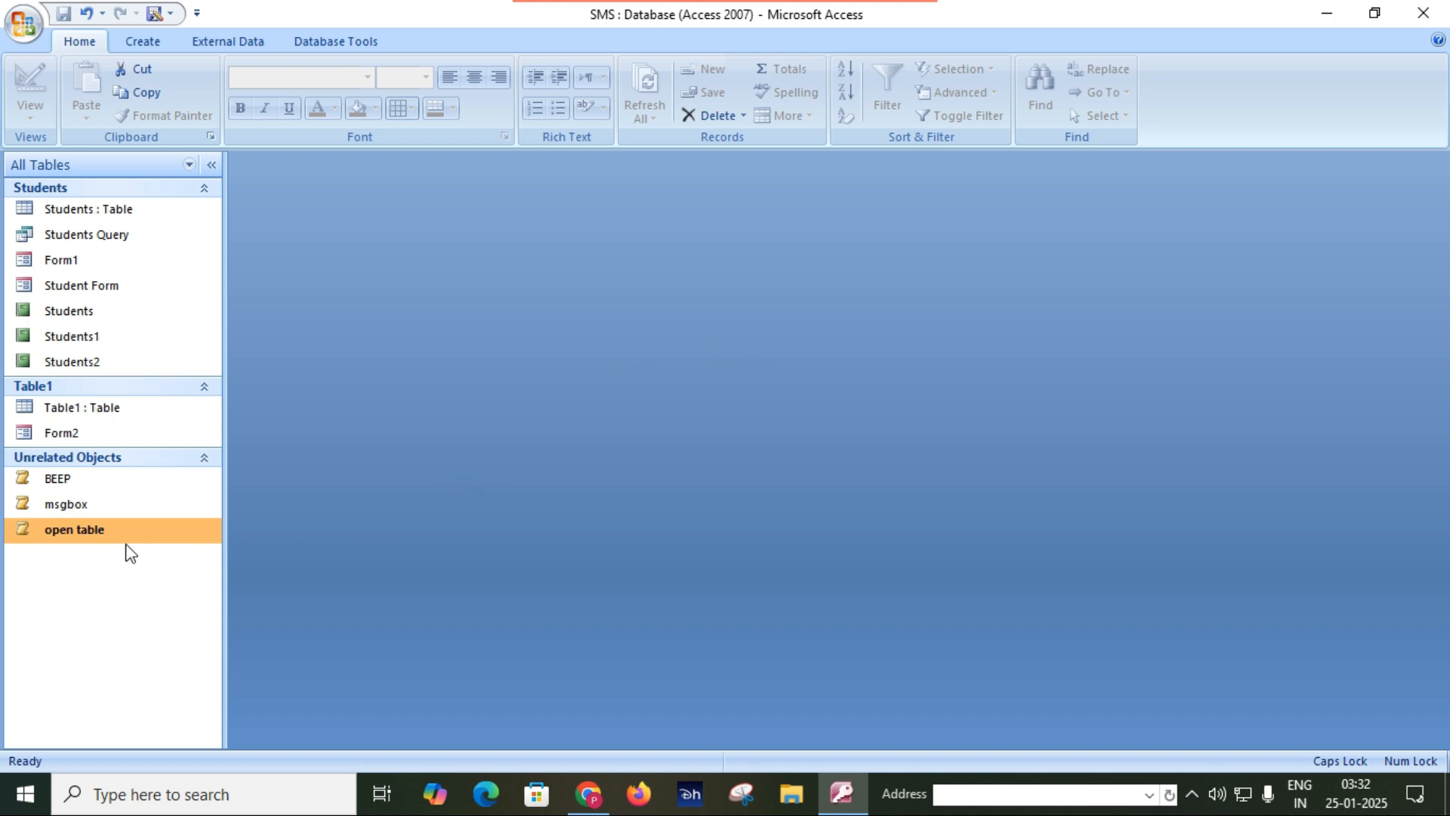
Create a new macro with Close as its first action.
click(146, 42)
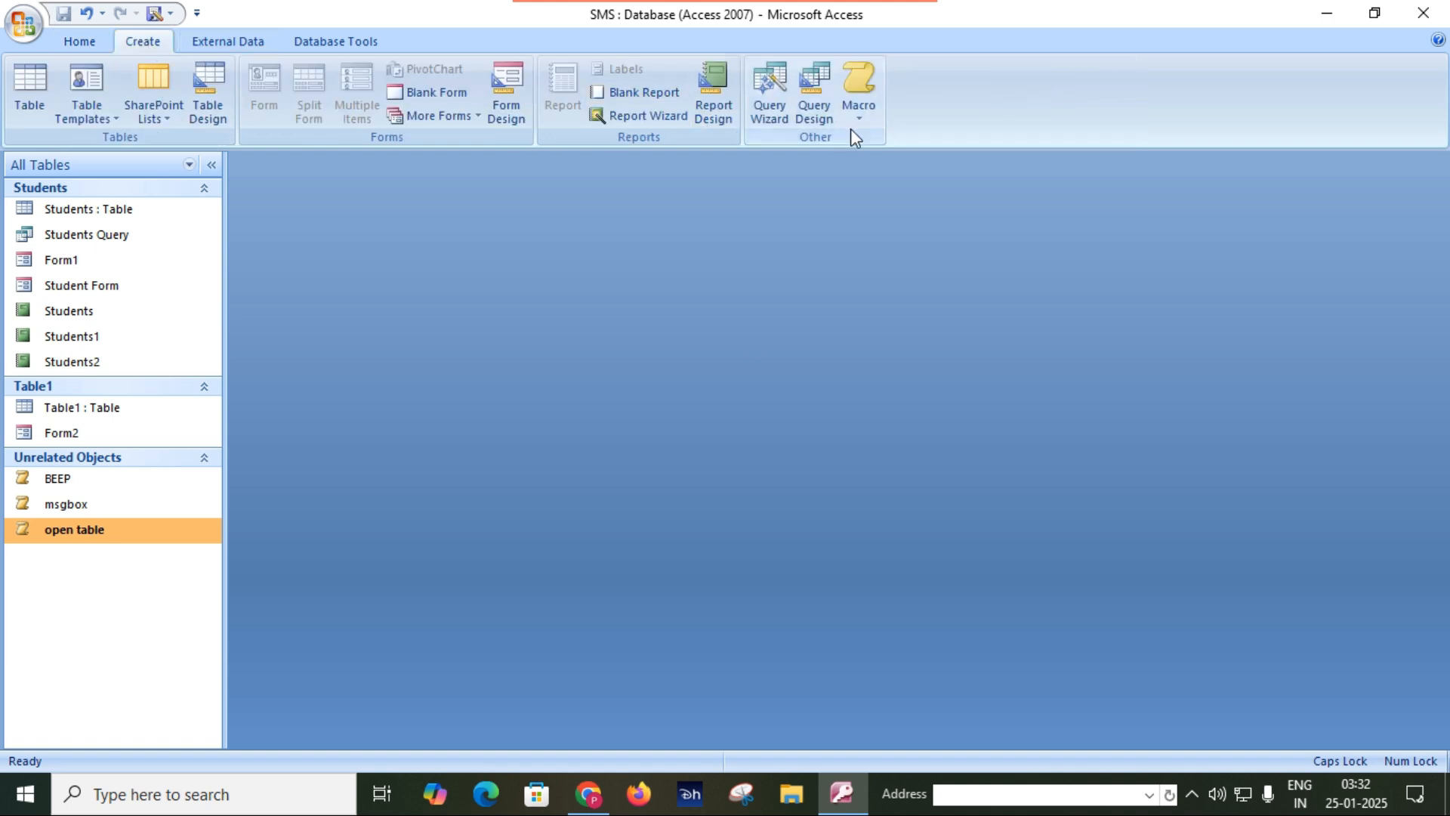
click(858, 108)
click(900, 167)
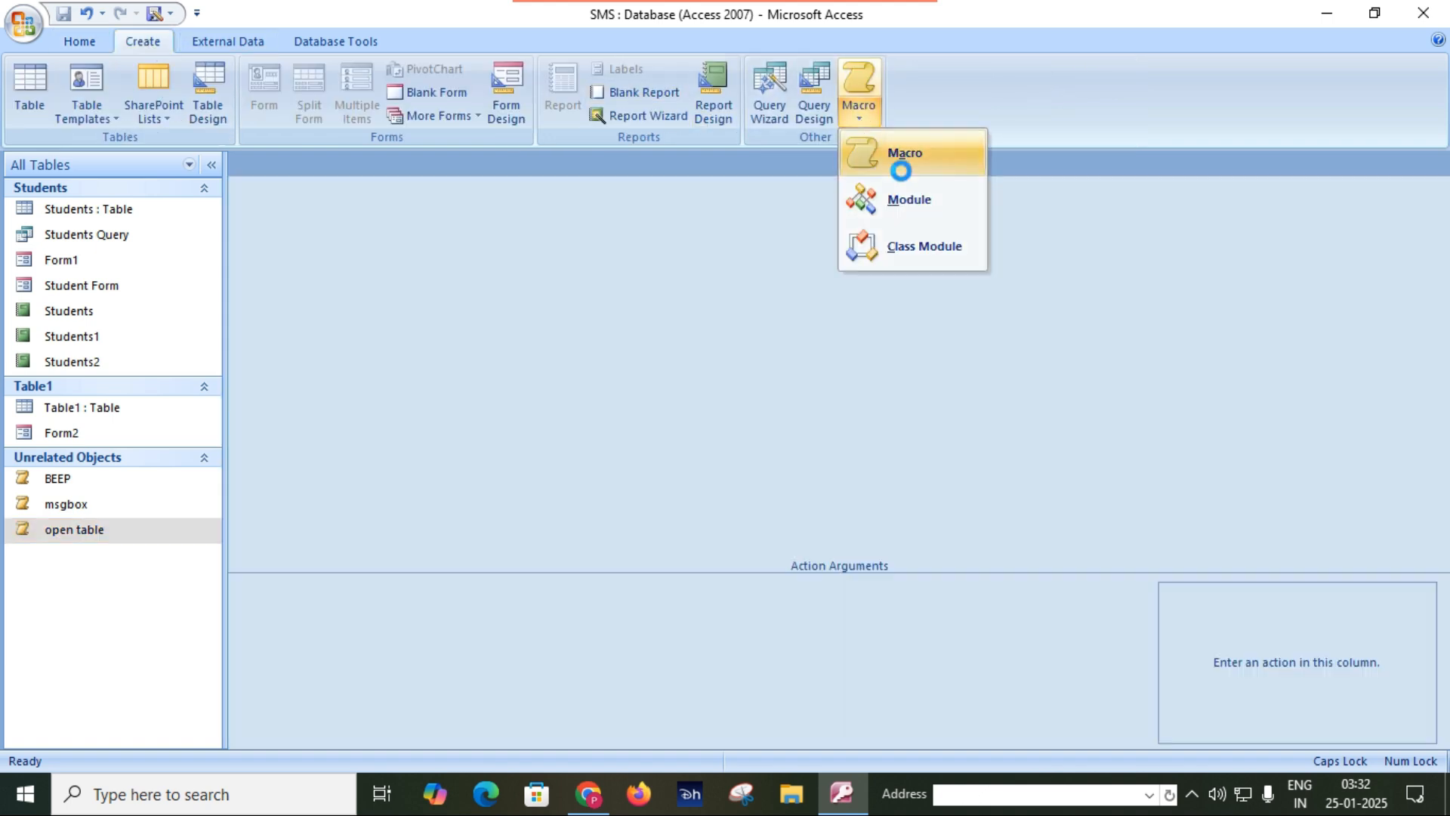
text(close)
key(Tab)
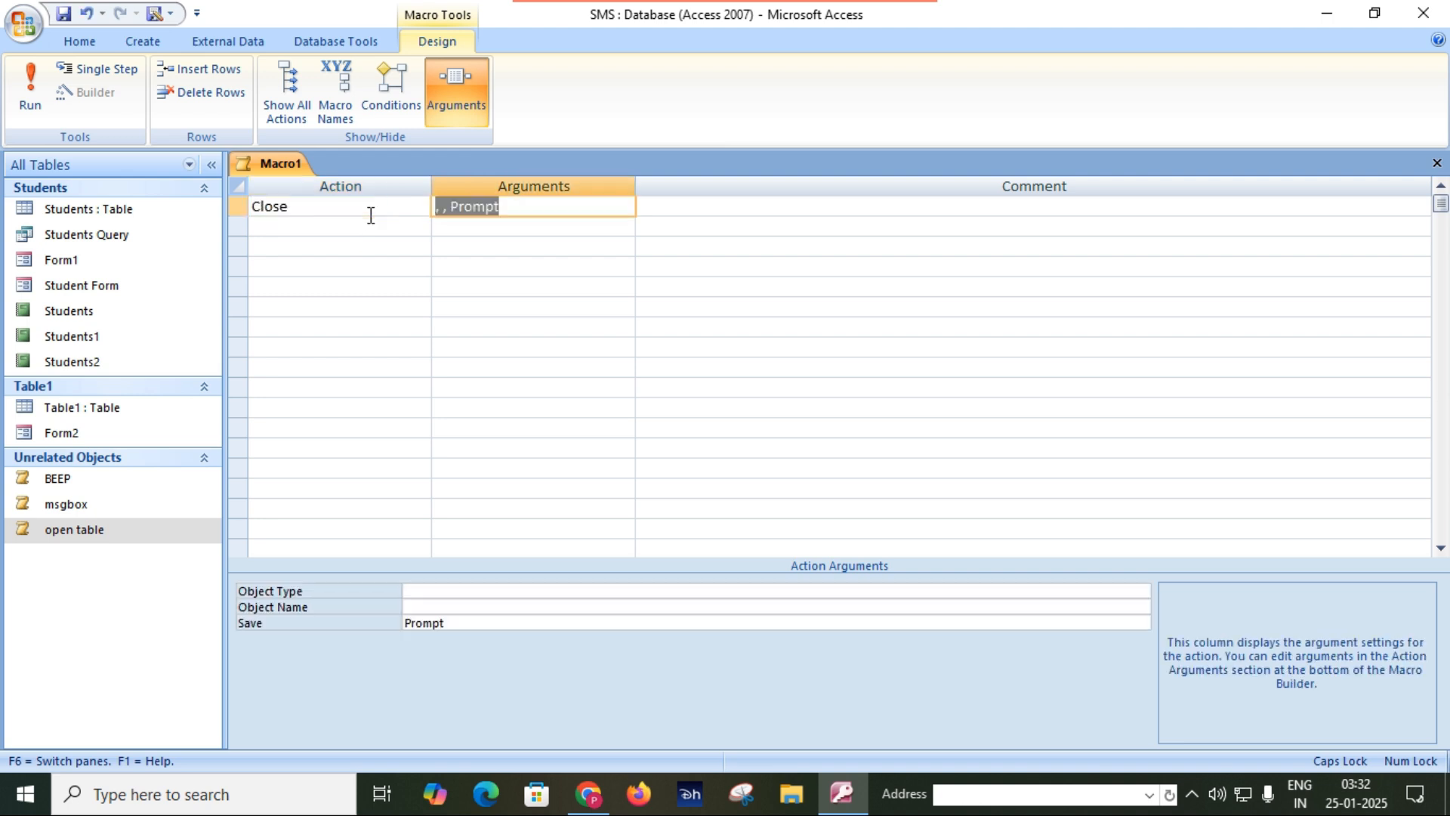
Set the Close action's object type to Table and object name to Students, keeping Save at Prompt.
click(586, 593)
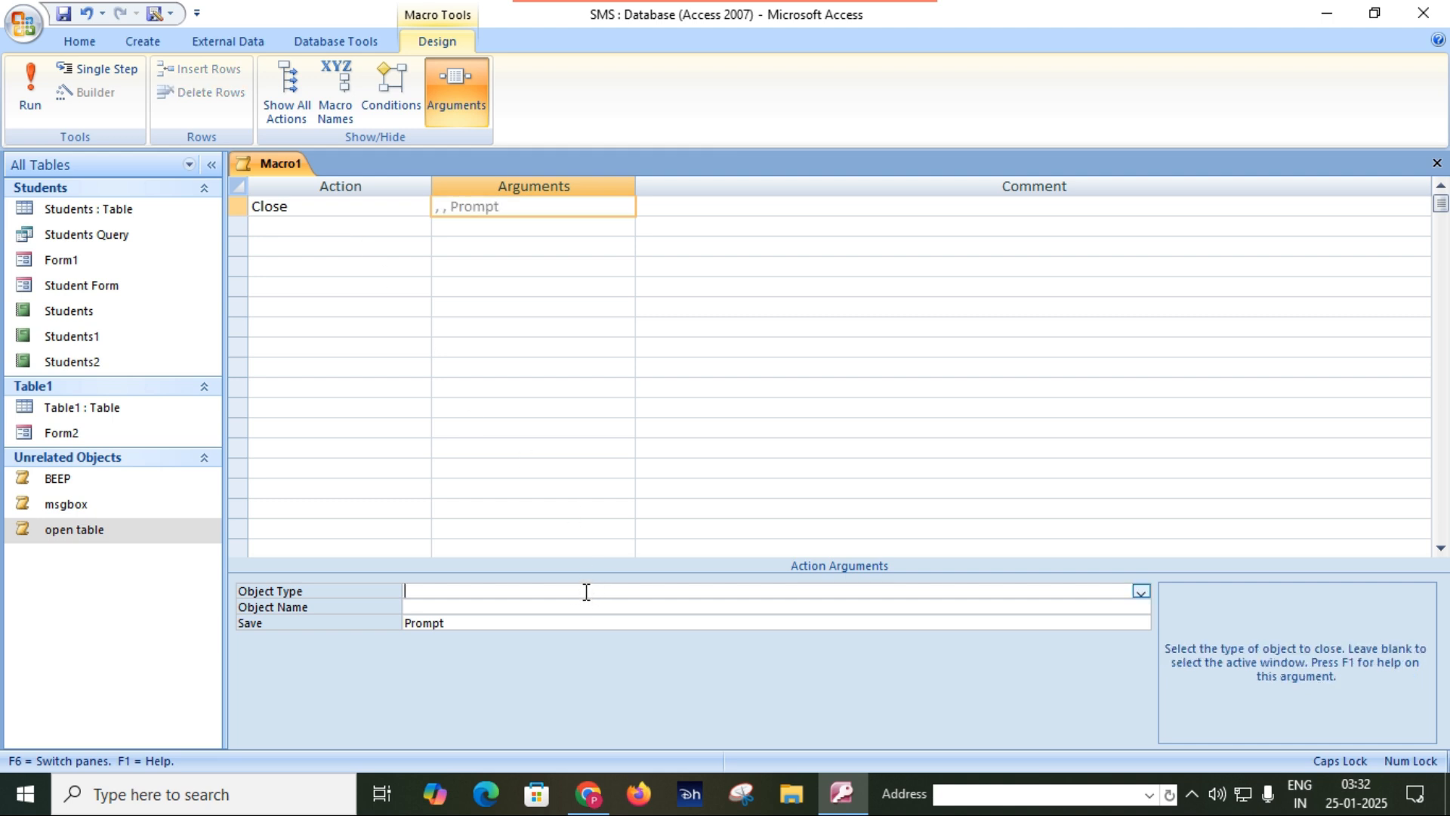
click(1141, 592)
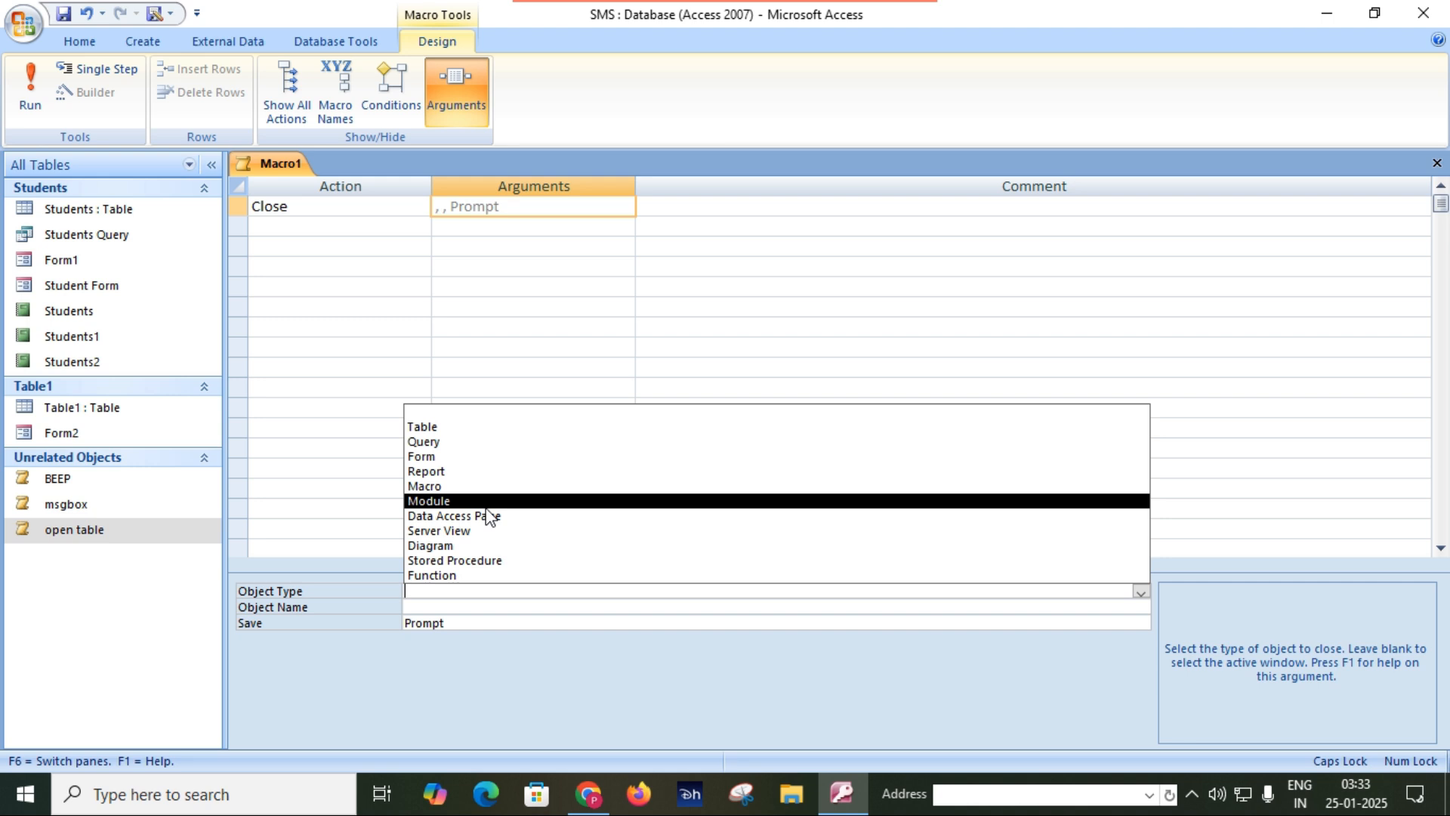
click(438, 428)
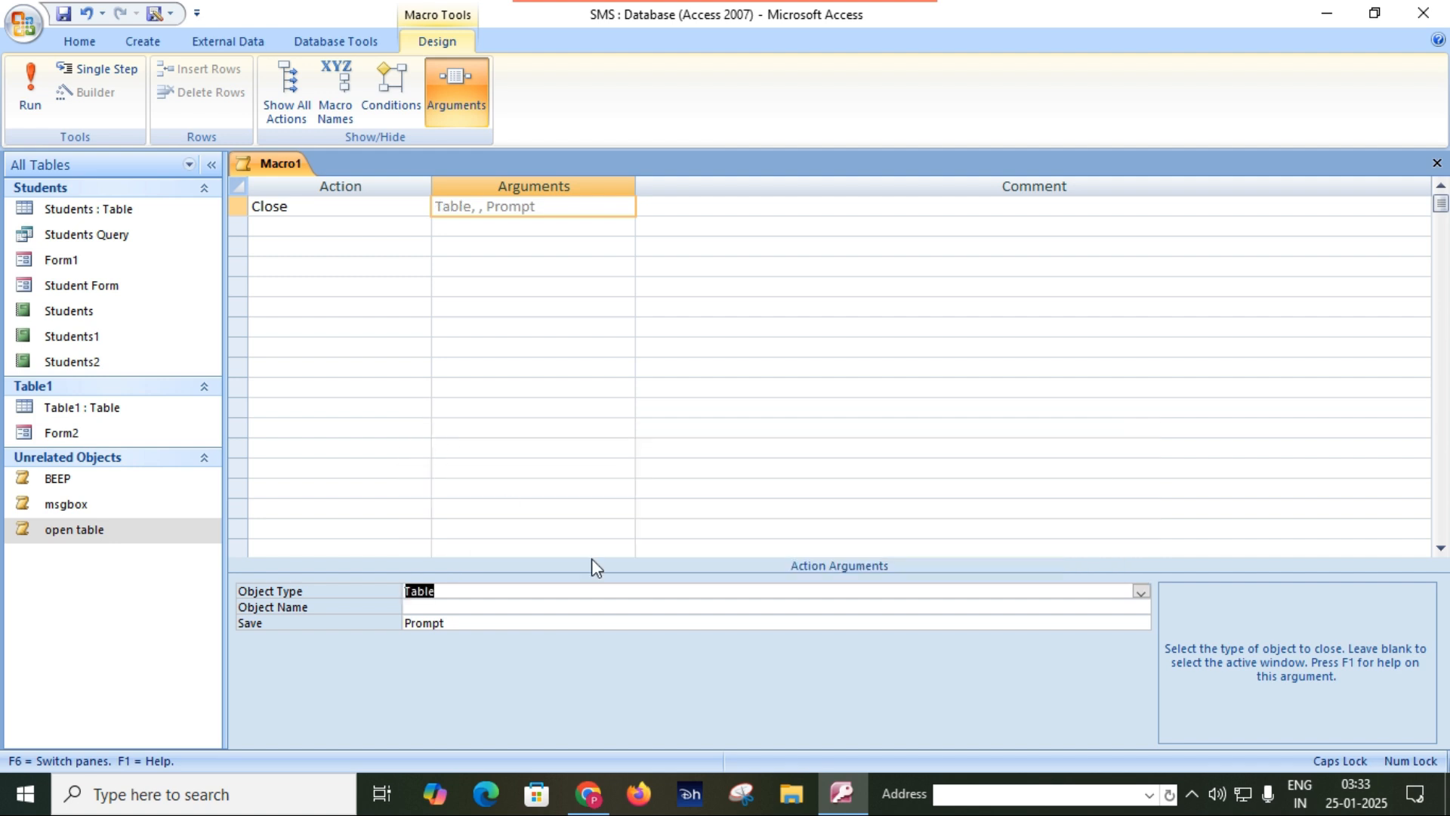
click(1077, 612)
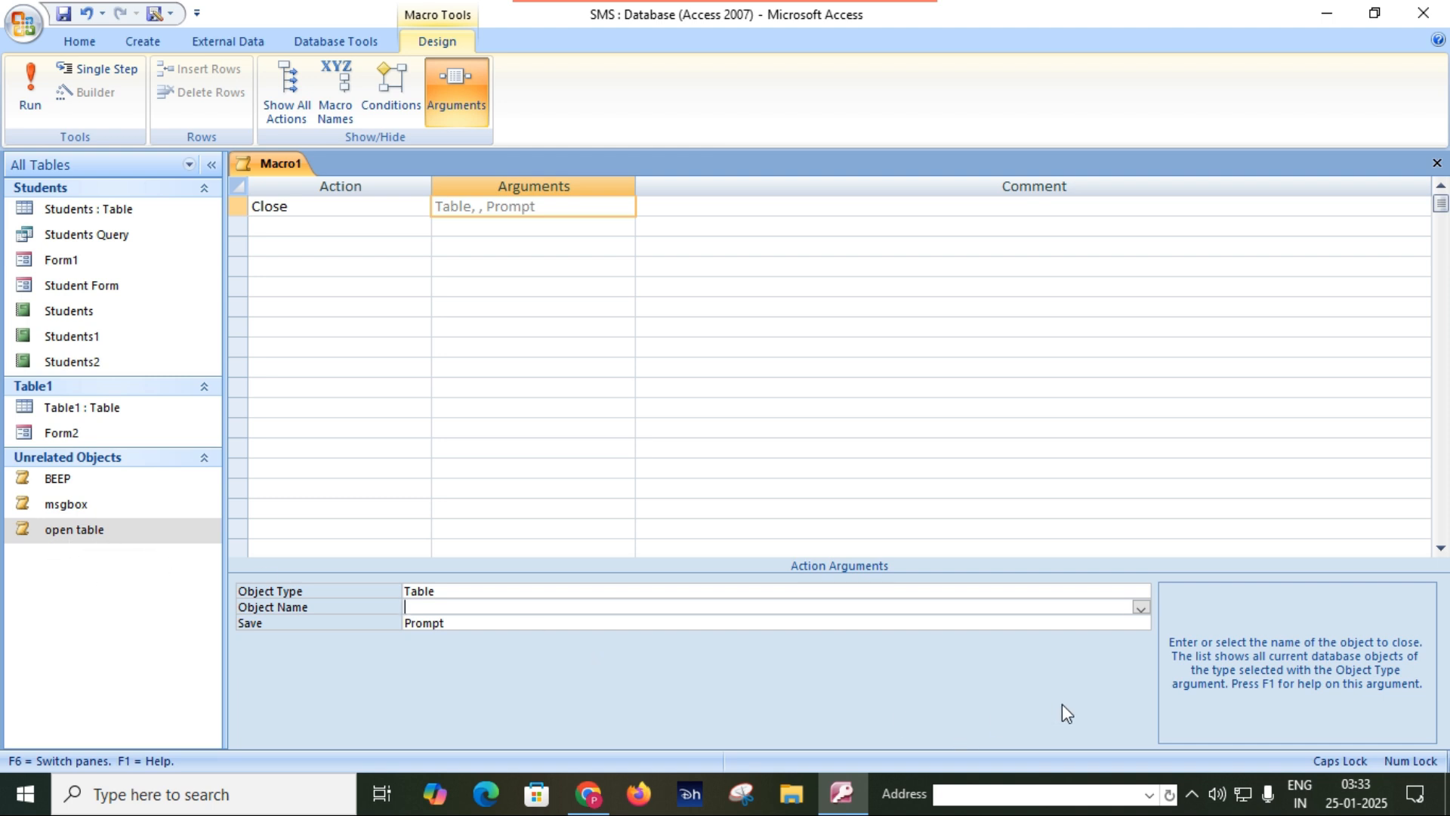
click(1141, 609)
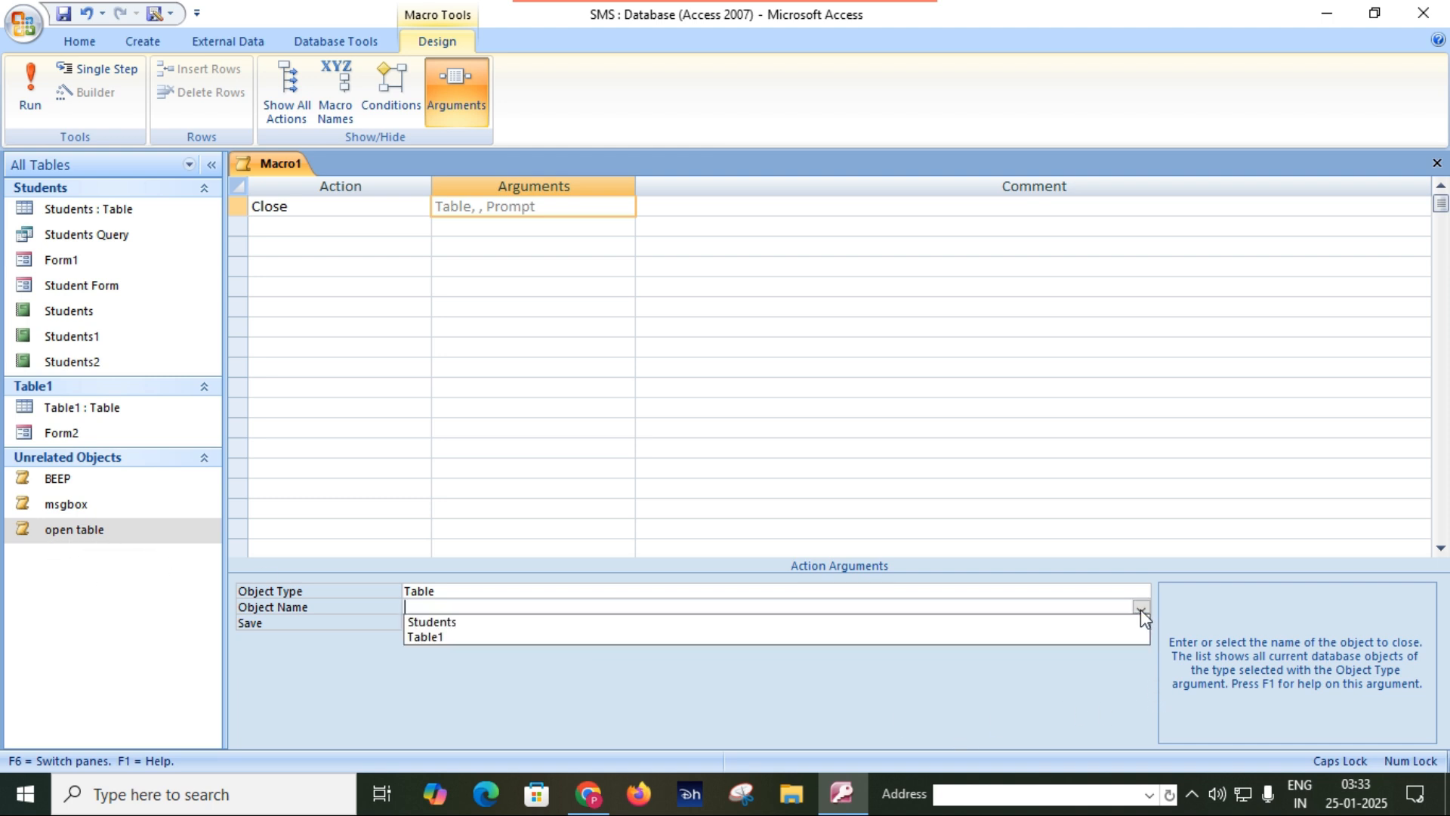
click(905, 625)
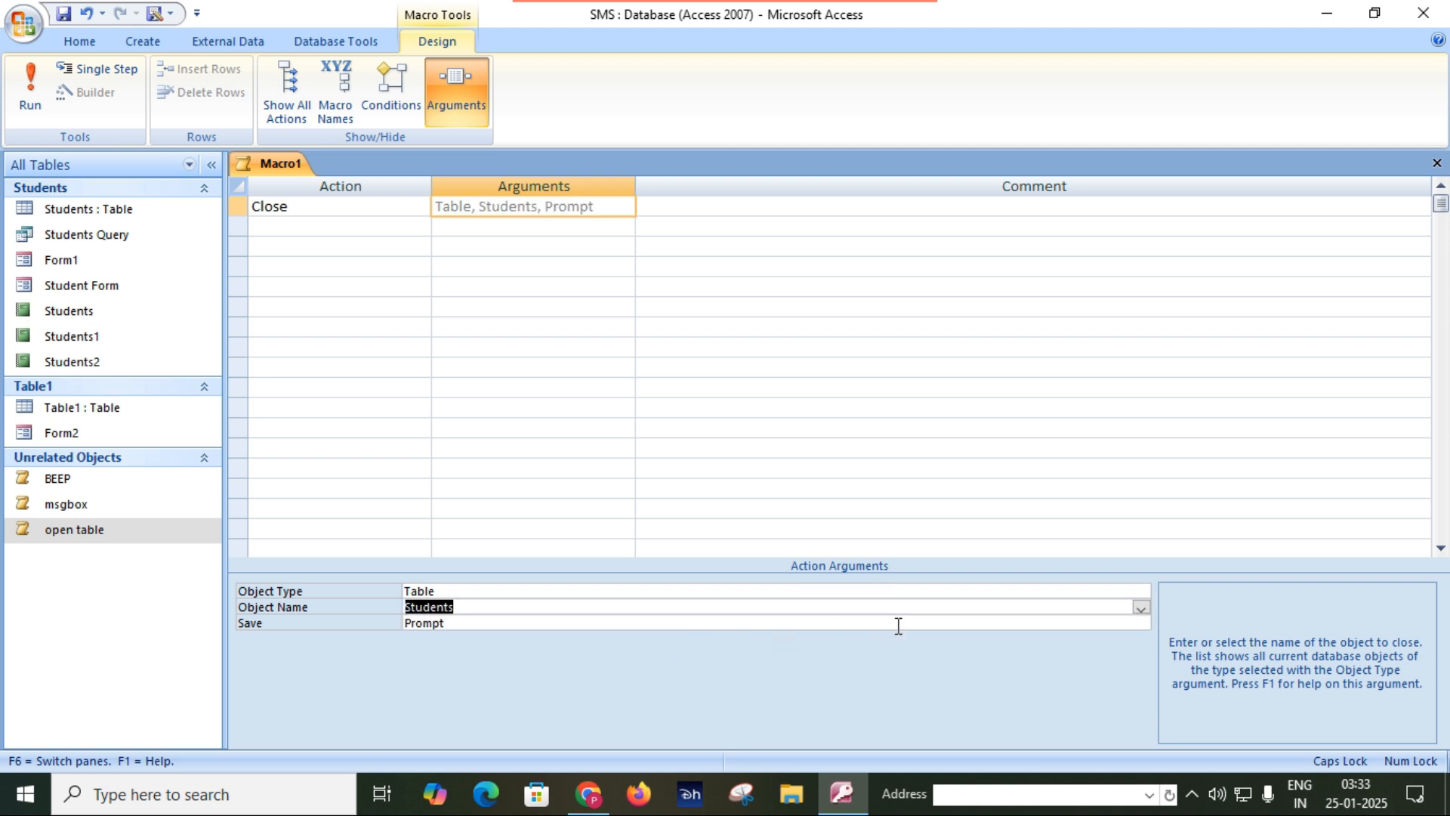
click(1092, 624)
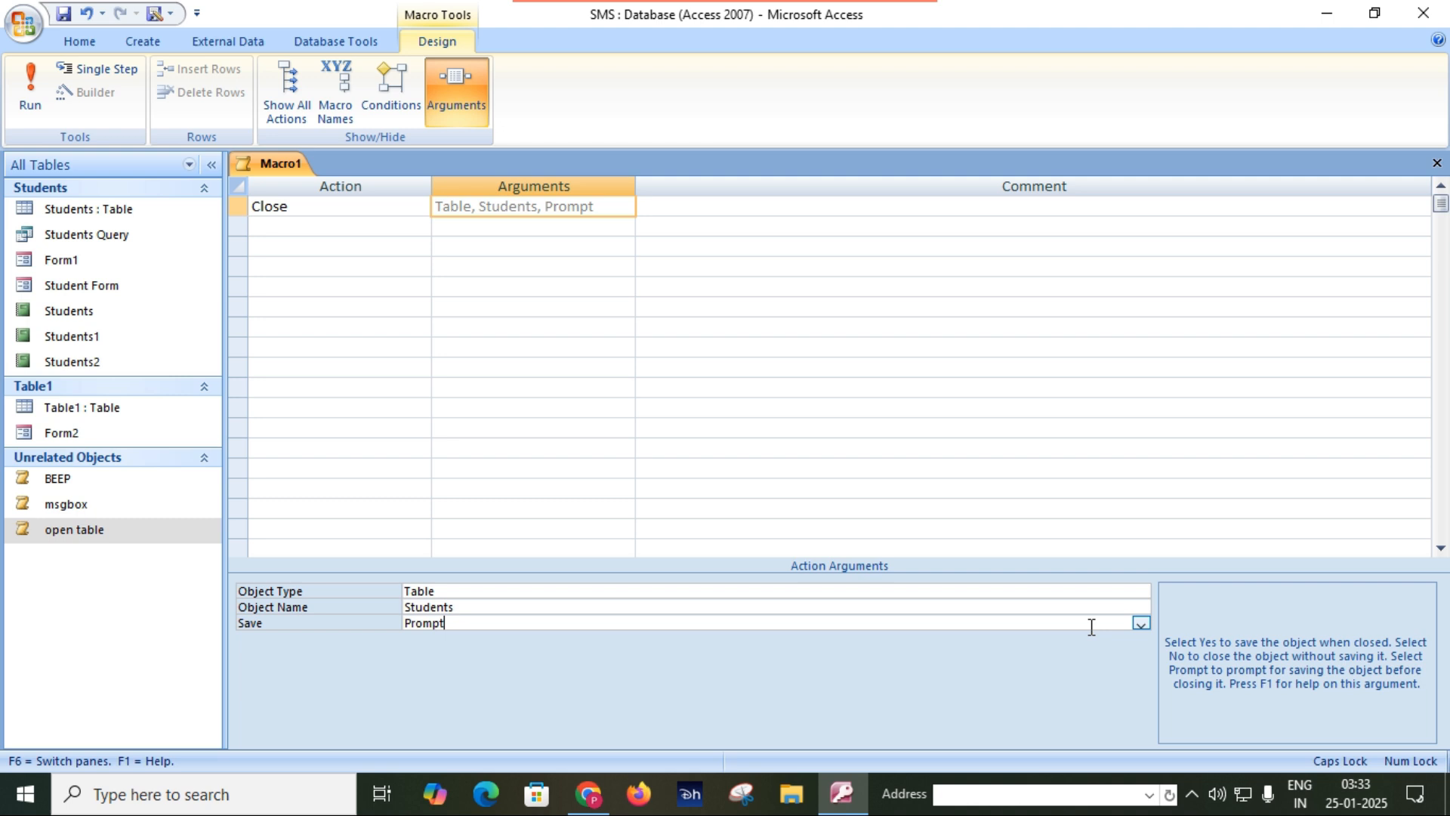
click(1141, 623)
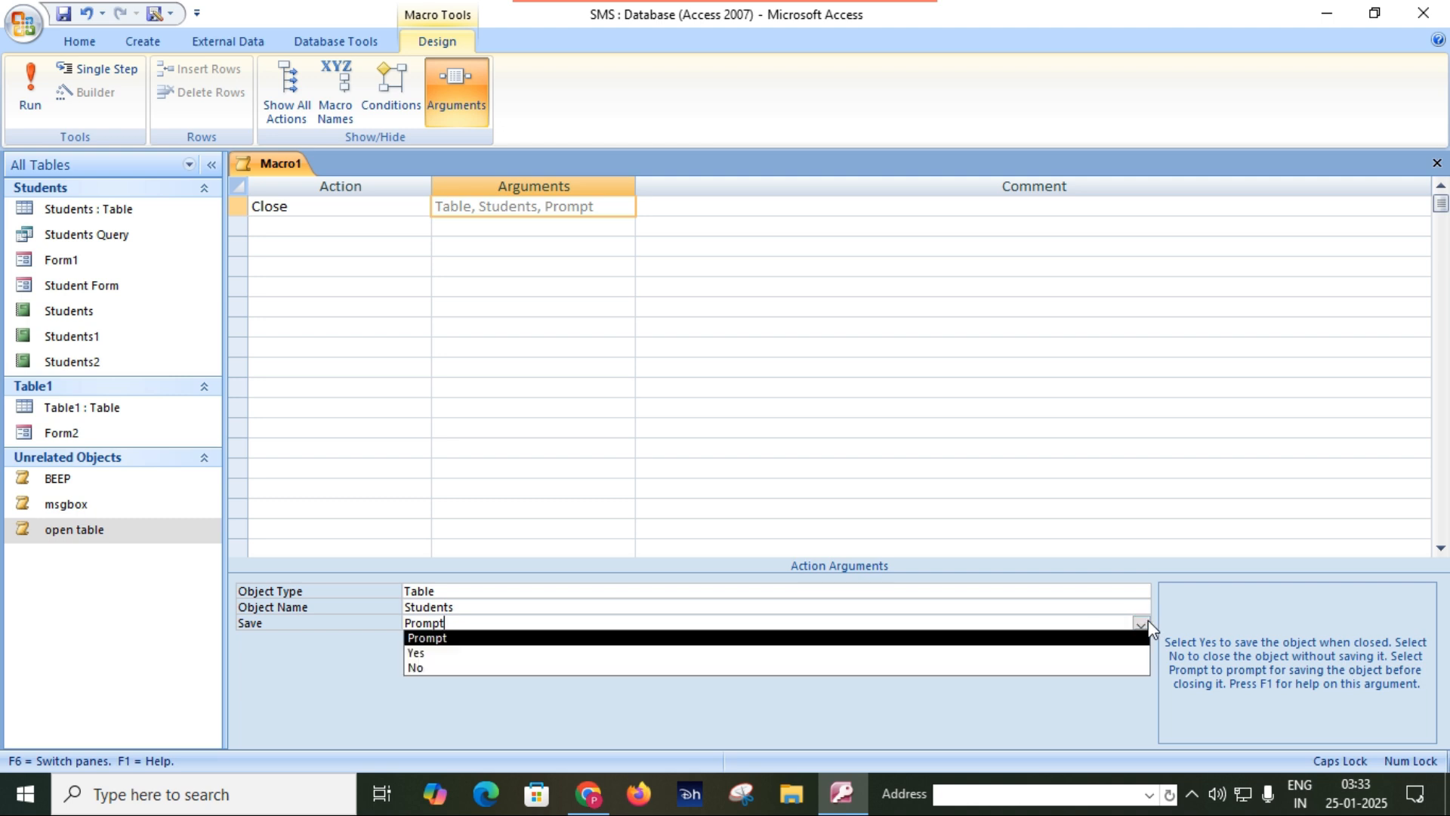
click(1148, 626)
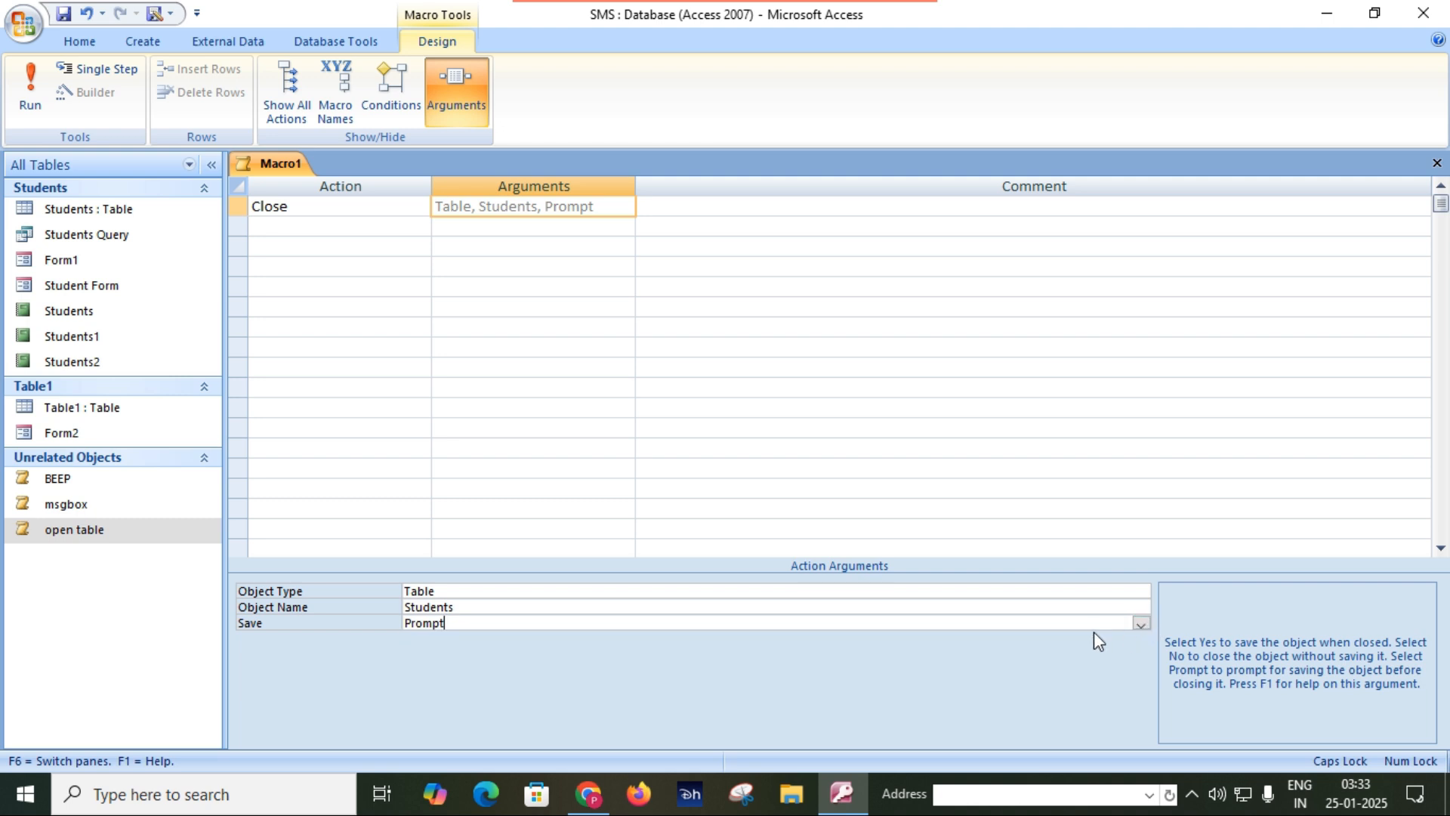
Save the macro as CLOSE TABLE and close it, and test it by running open table followed by CLOSE TABLE.
click(65, 16)
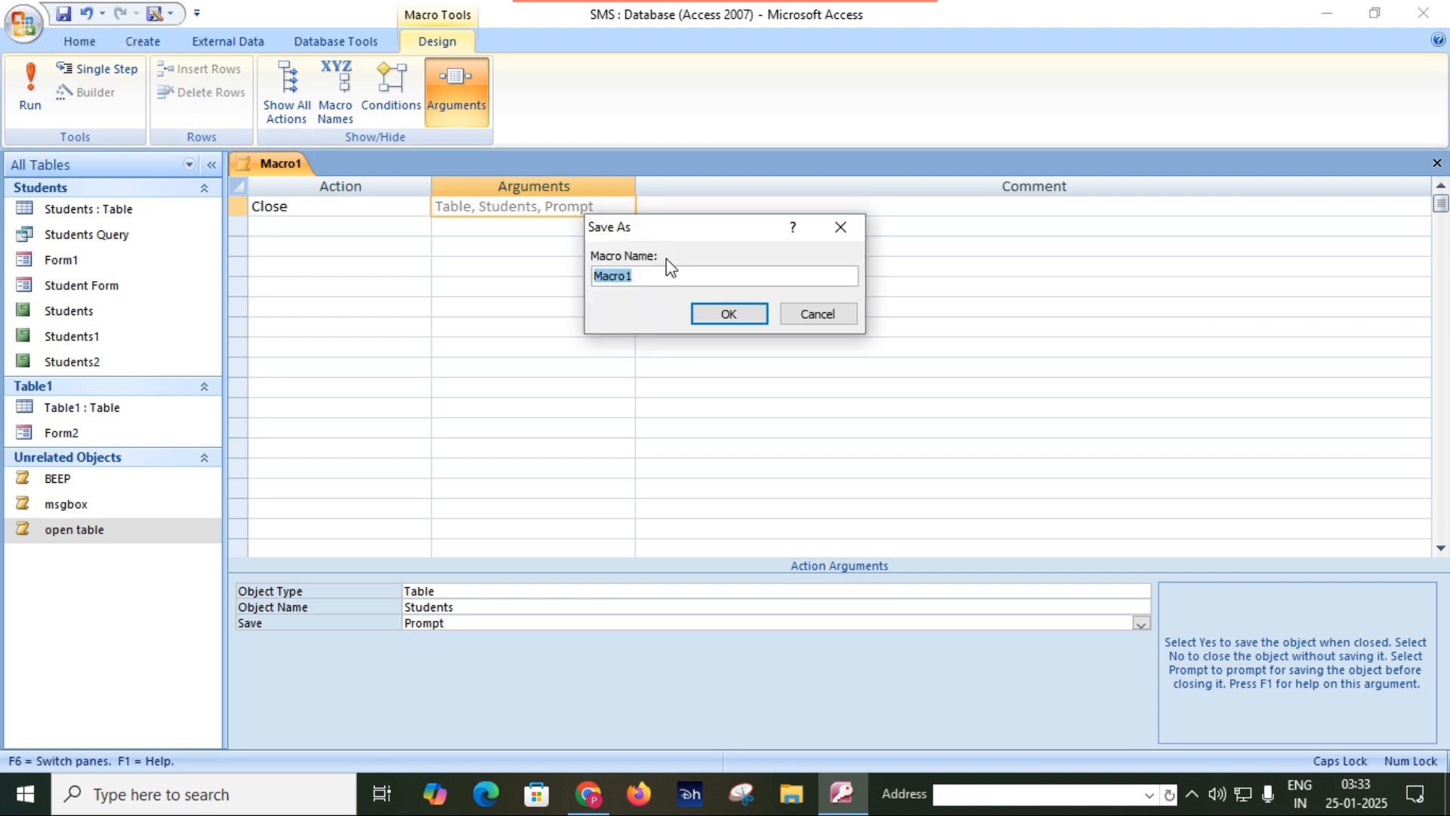
text(CLOSE TABLE)
key(Return)
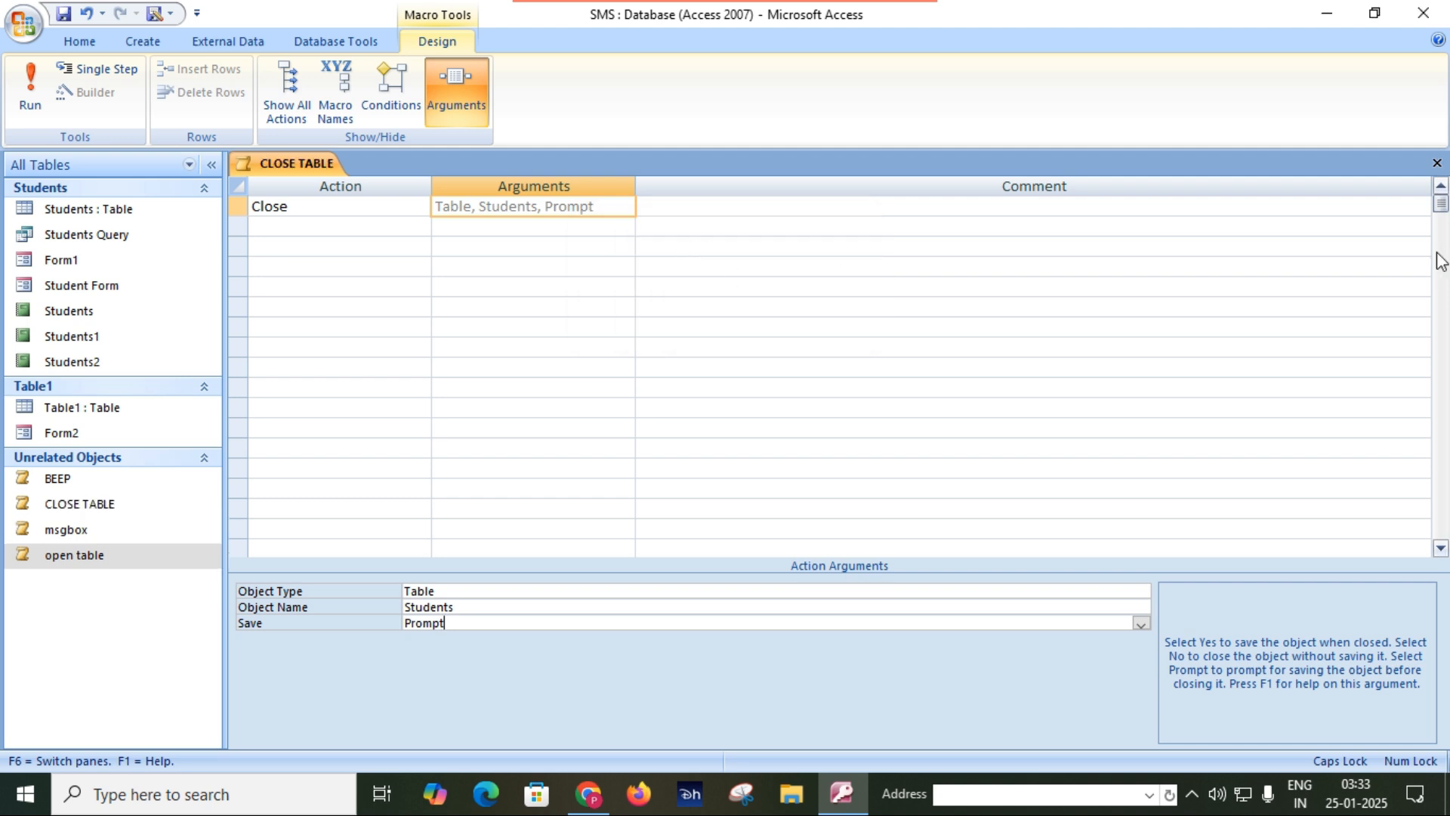
click(1437, 163)
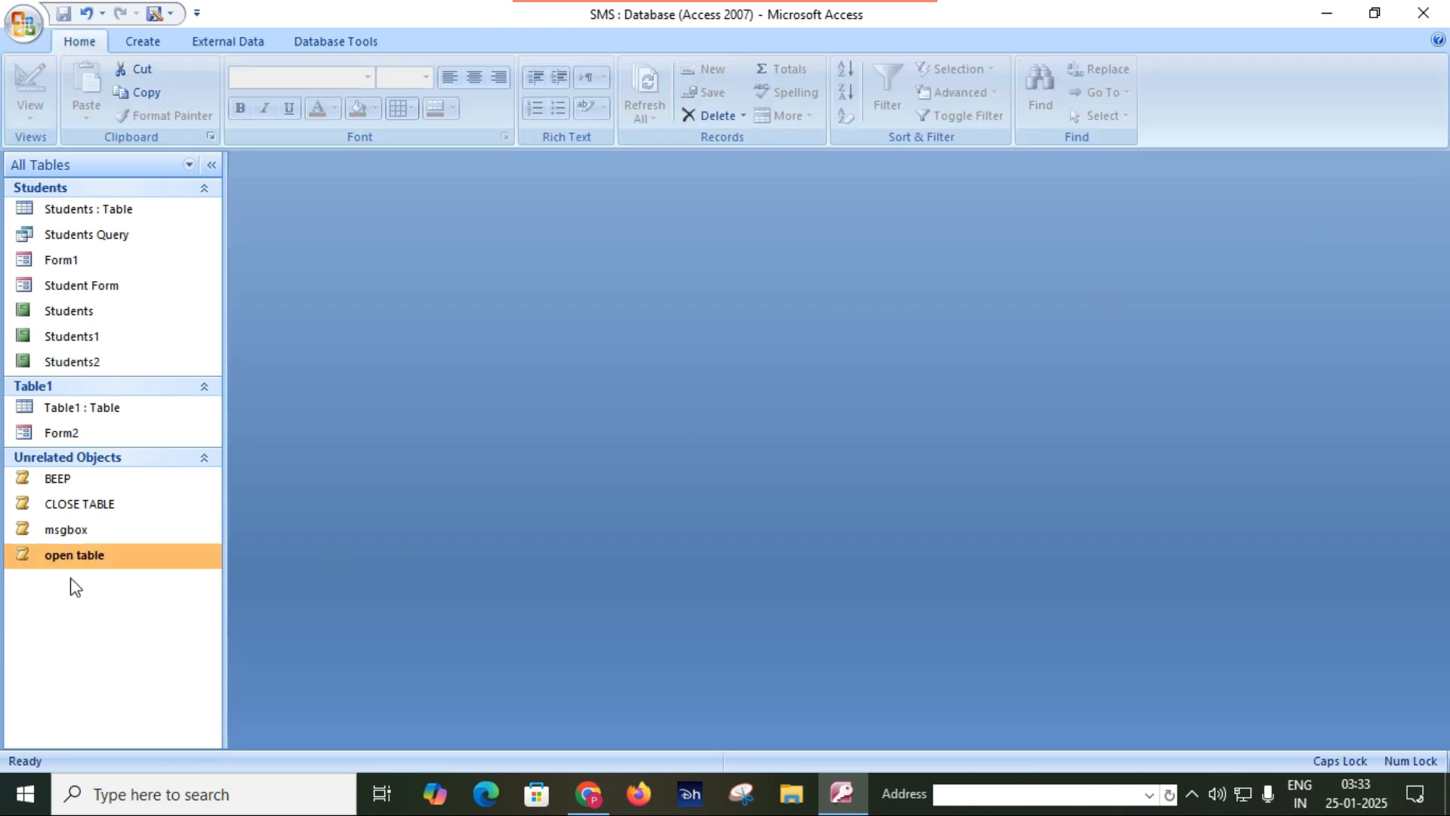
double_click(78, 559)
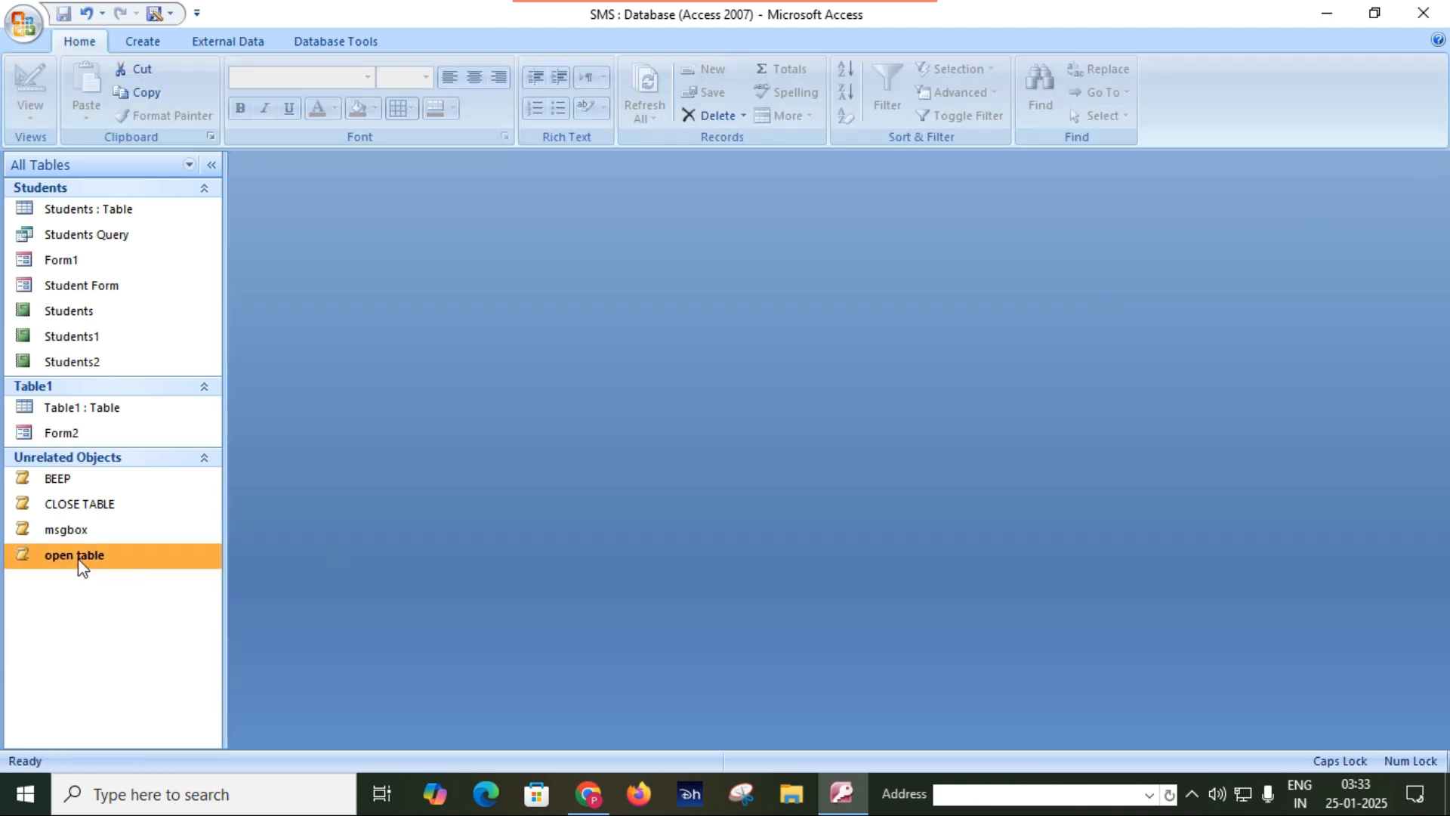
double_click(95, 510)
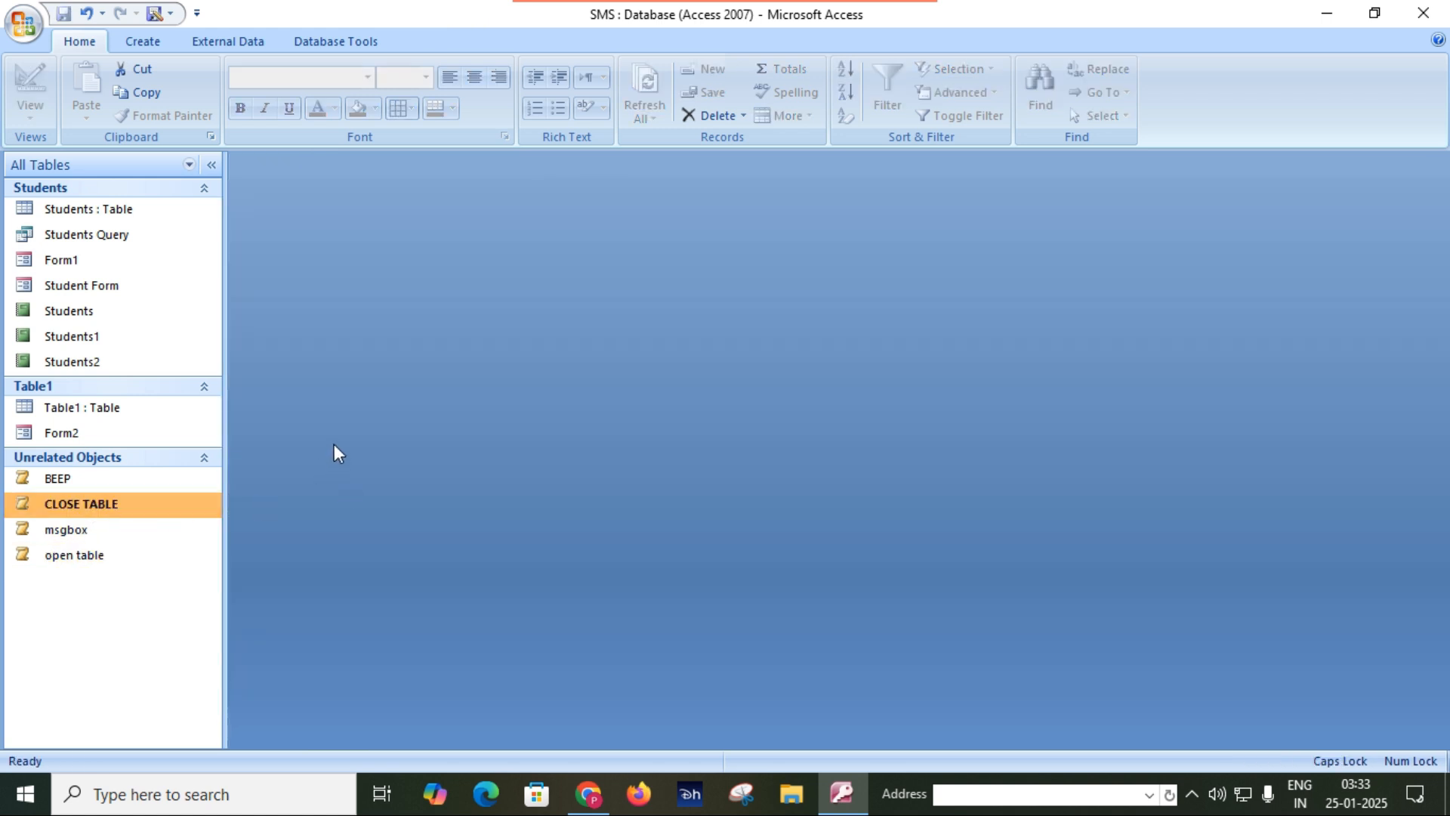
Create another new macro with OpenForm as its first action.
click(143, 42)
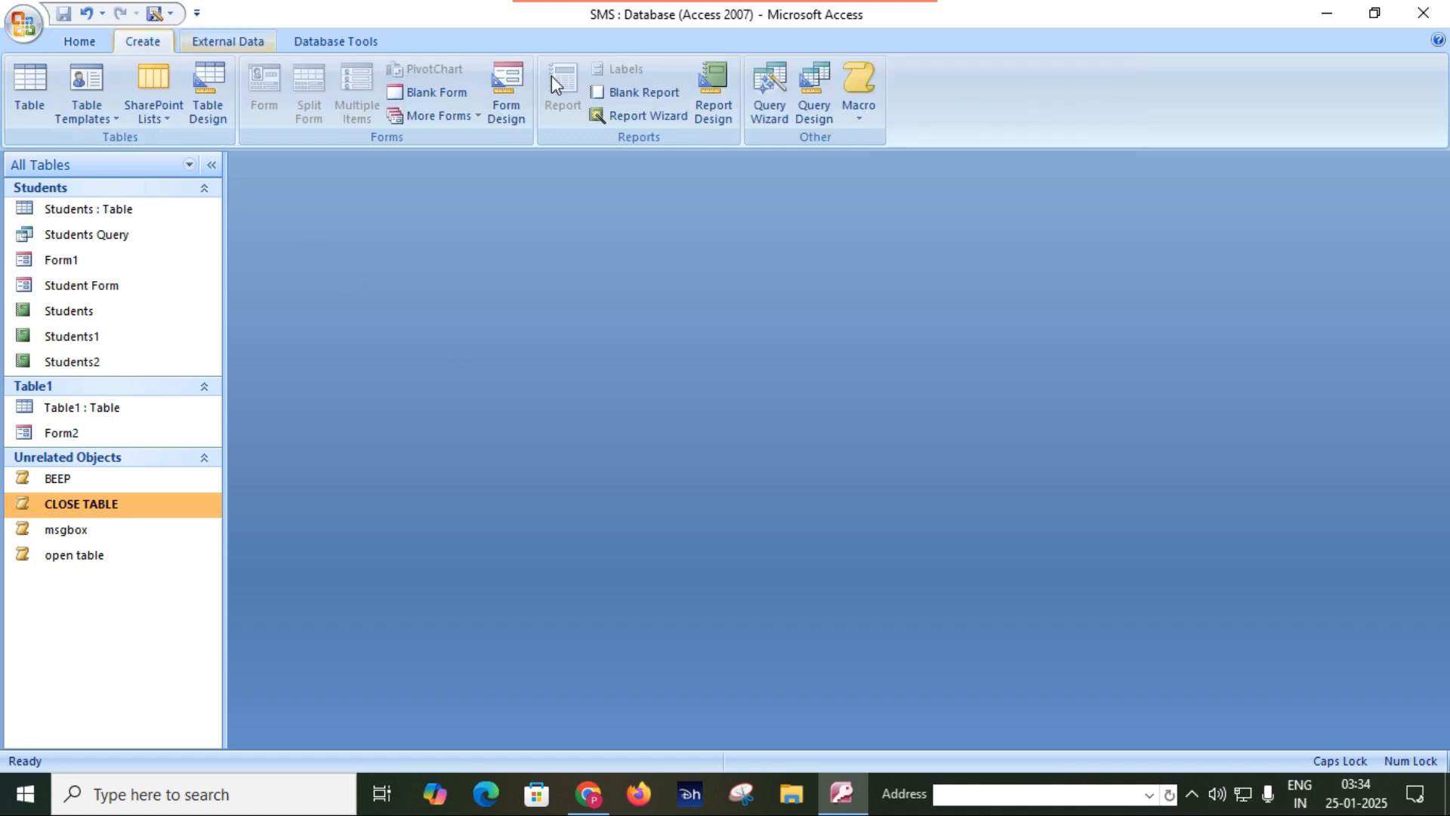
click(867, 105)
click(897, 161)
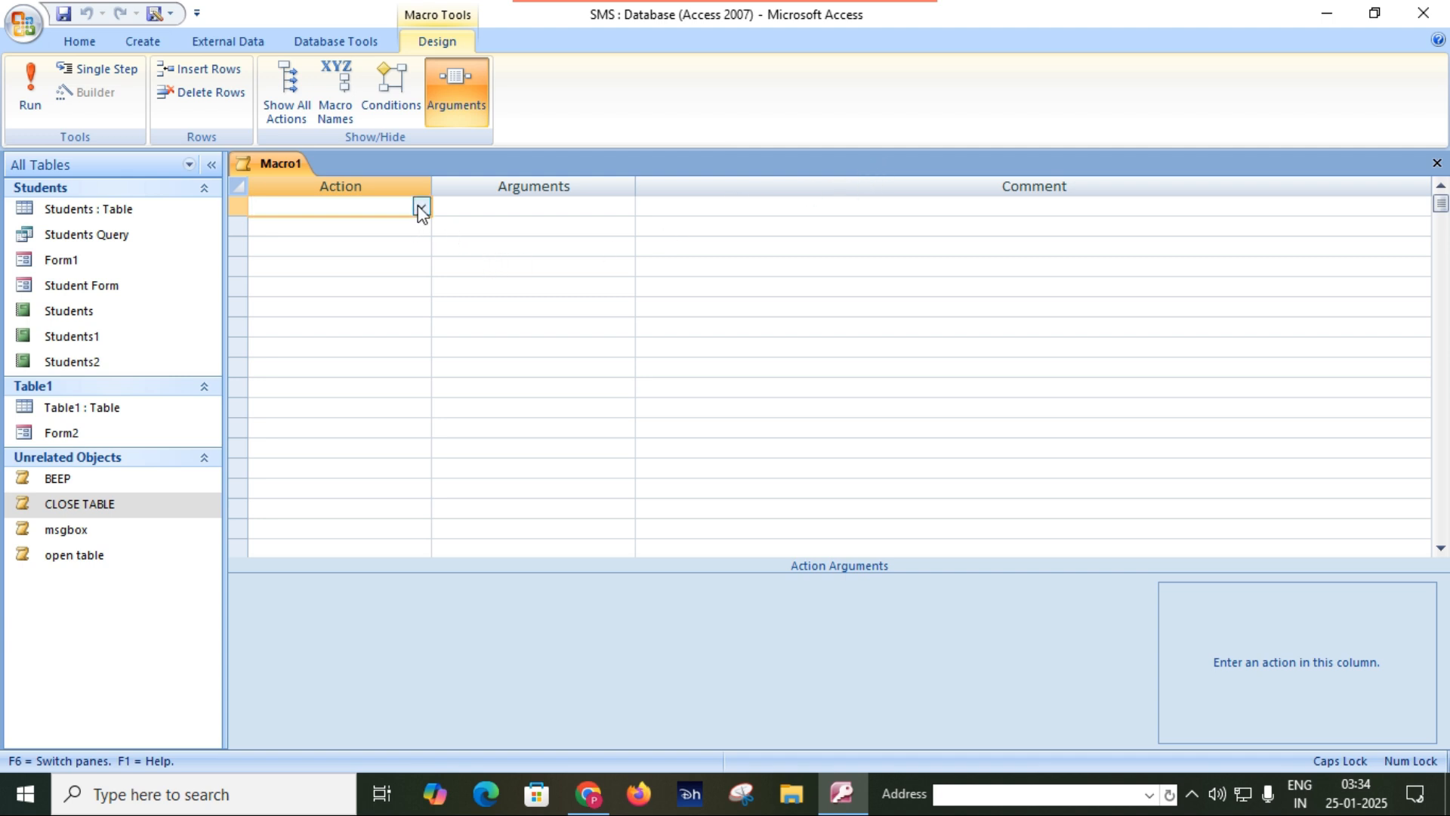
text(O)
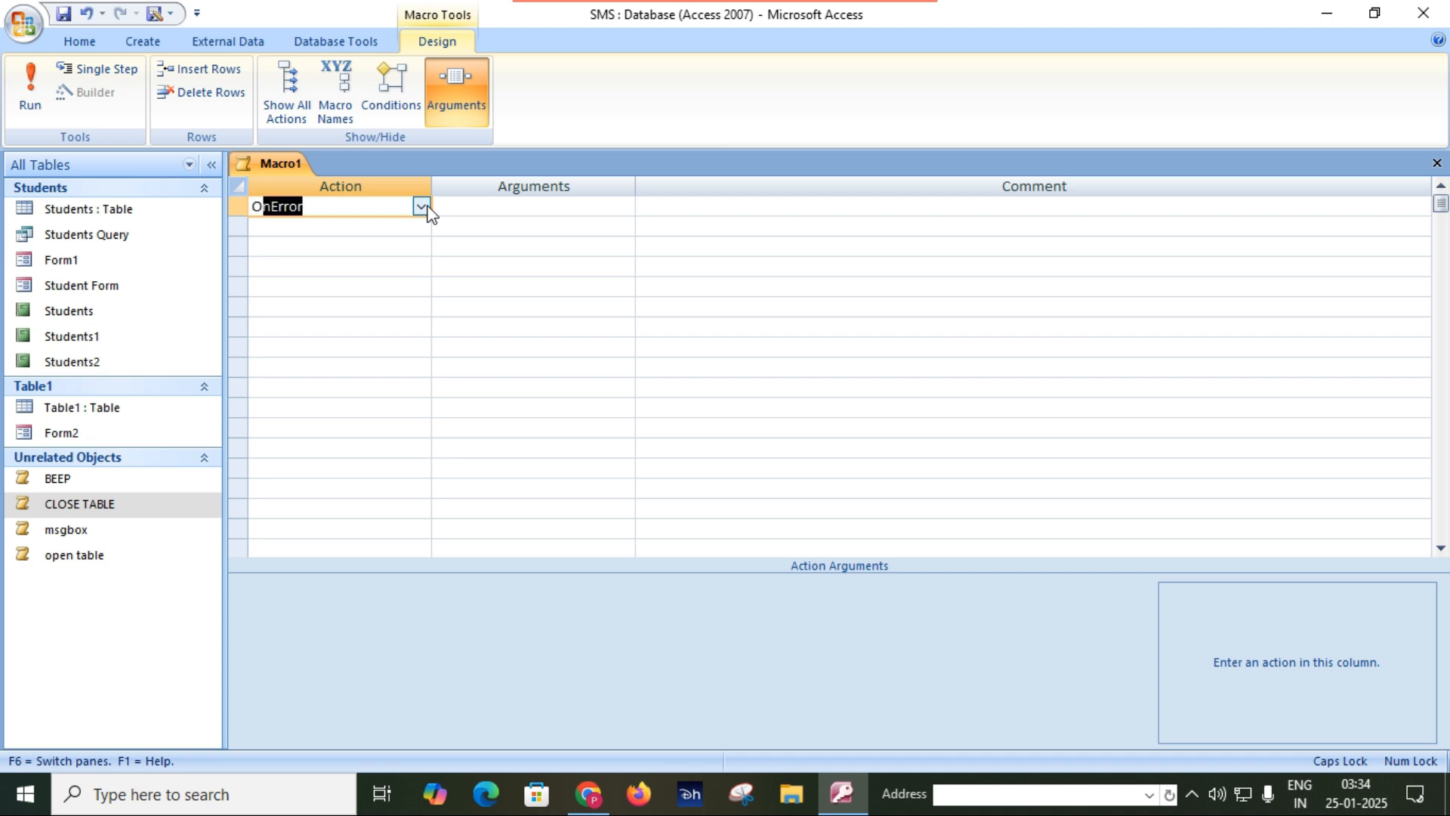
text(PENForm)
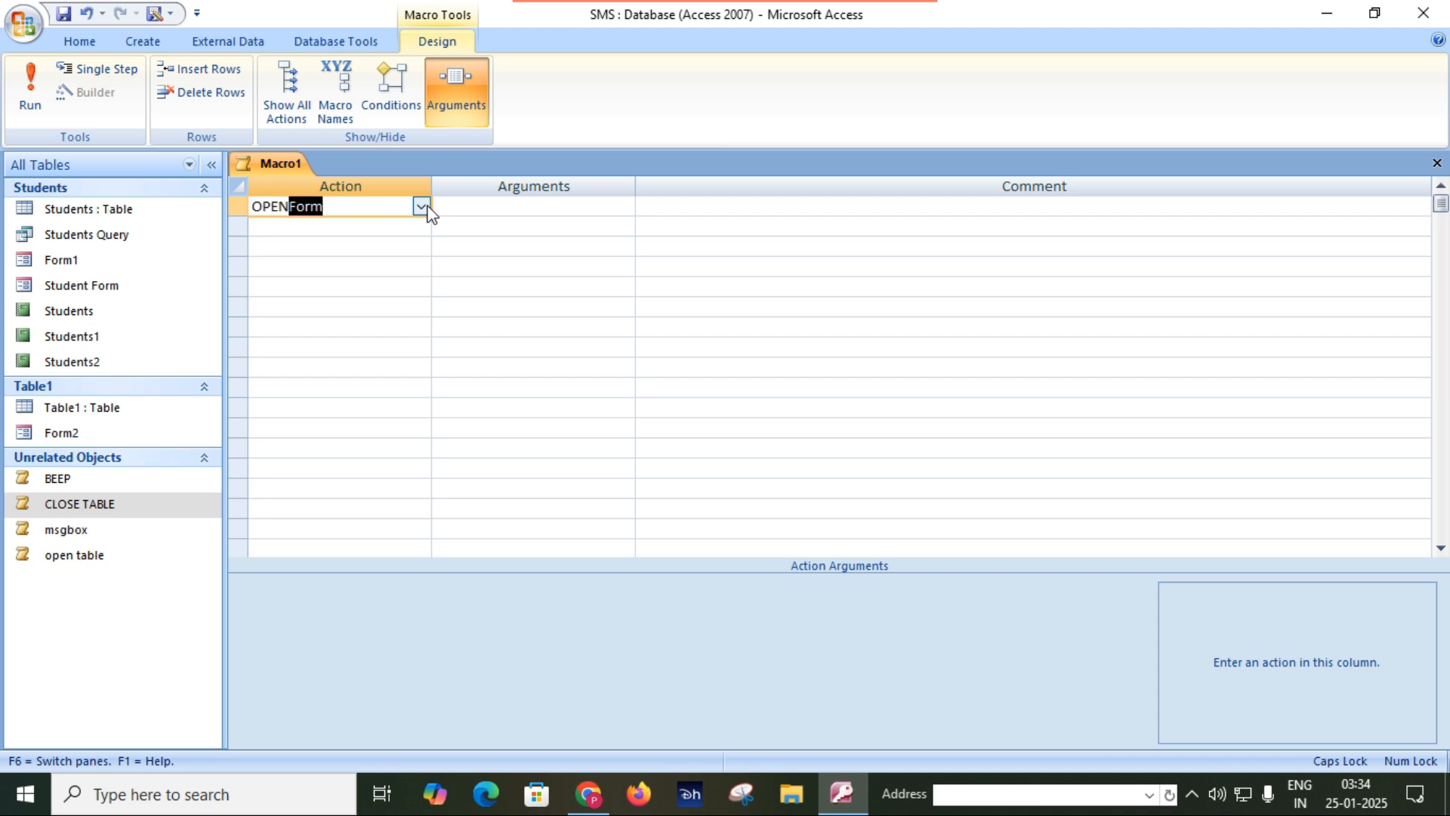
key(Tab)
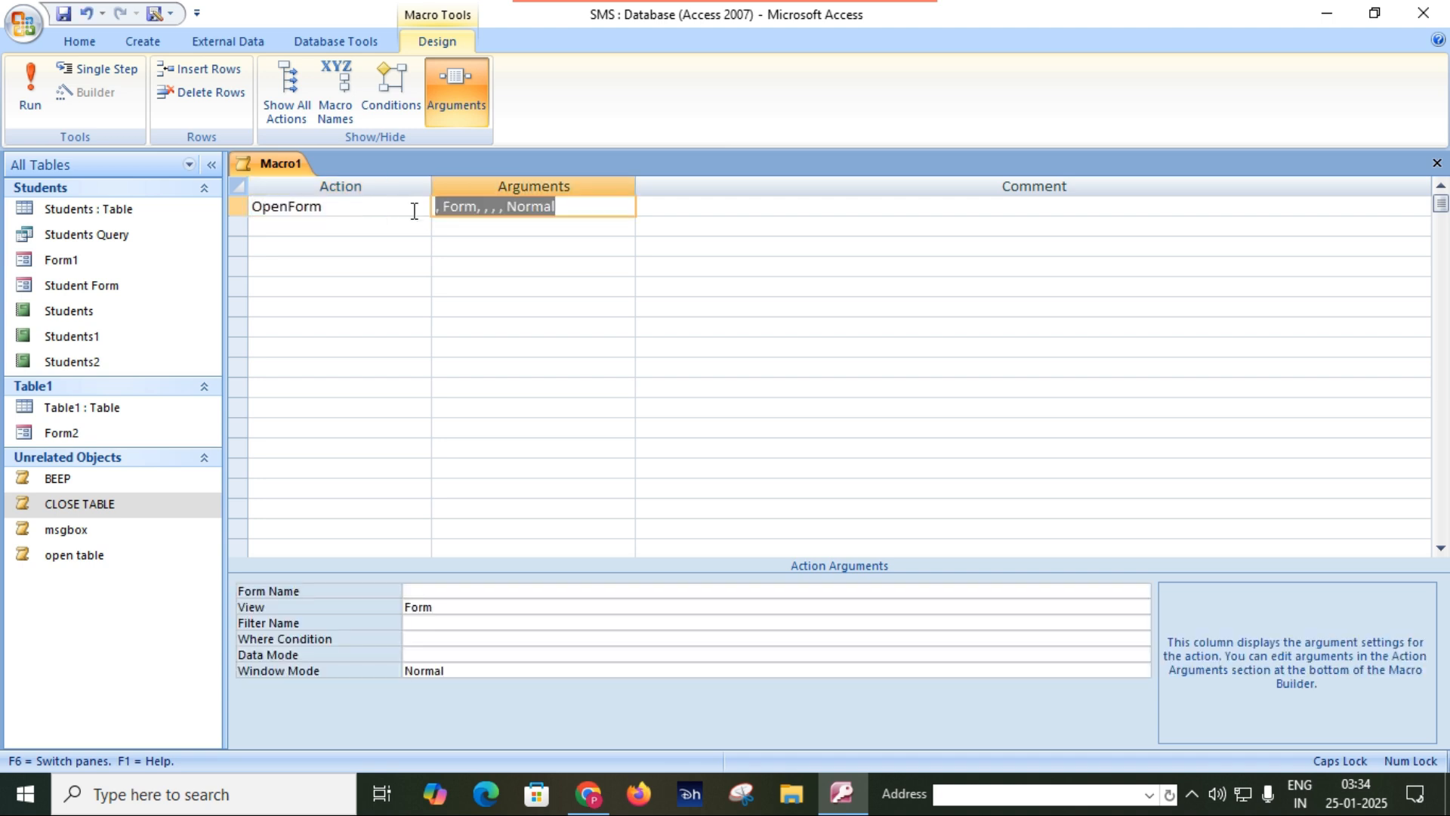
Set the OpenForm action's form name to Form2.
click(653, 589)
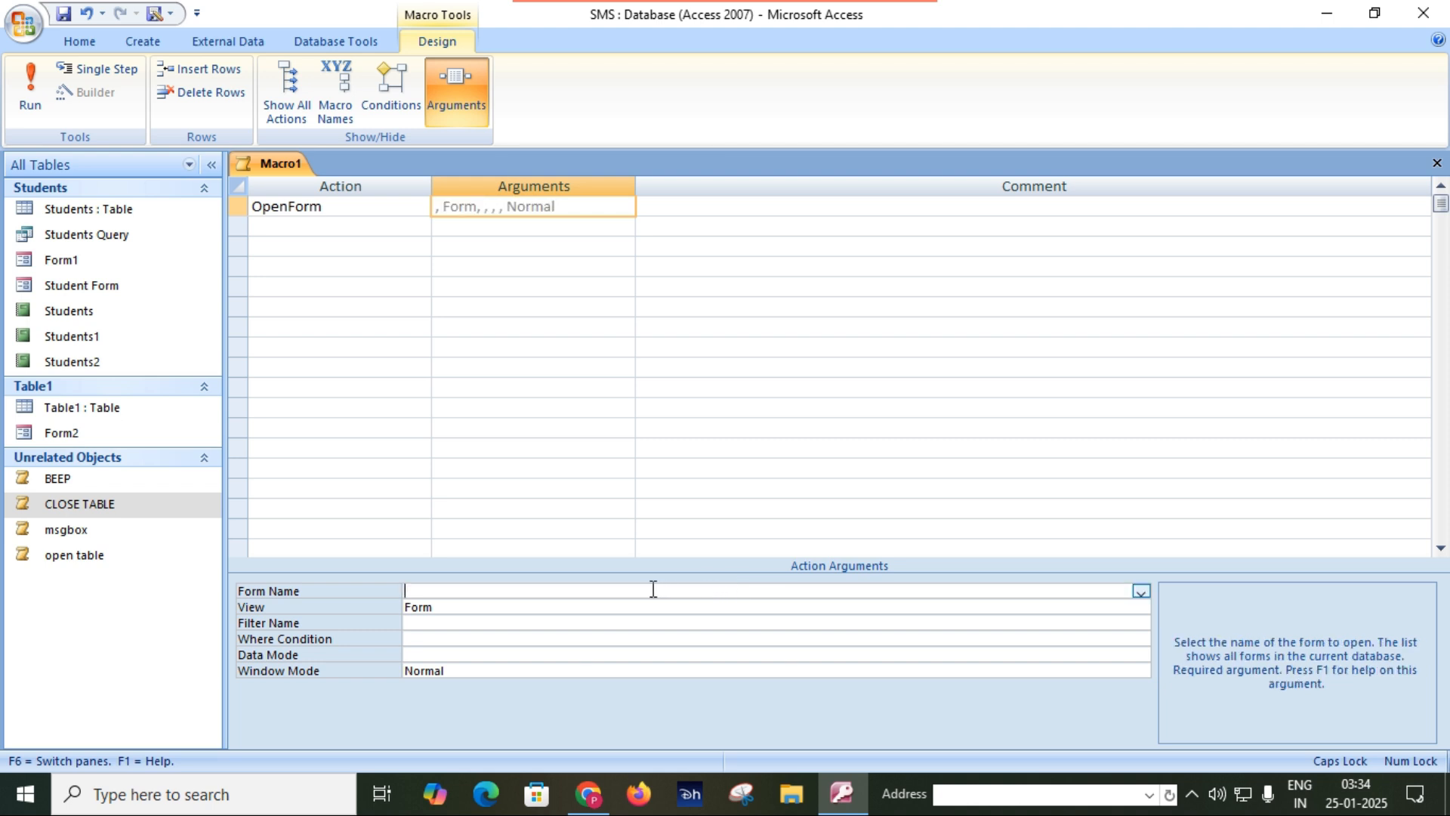
click(1141, 591)
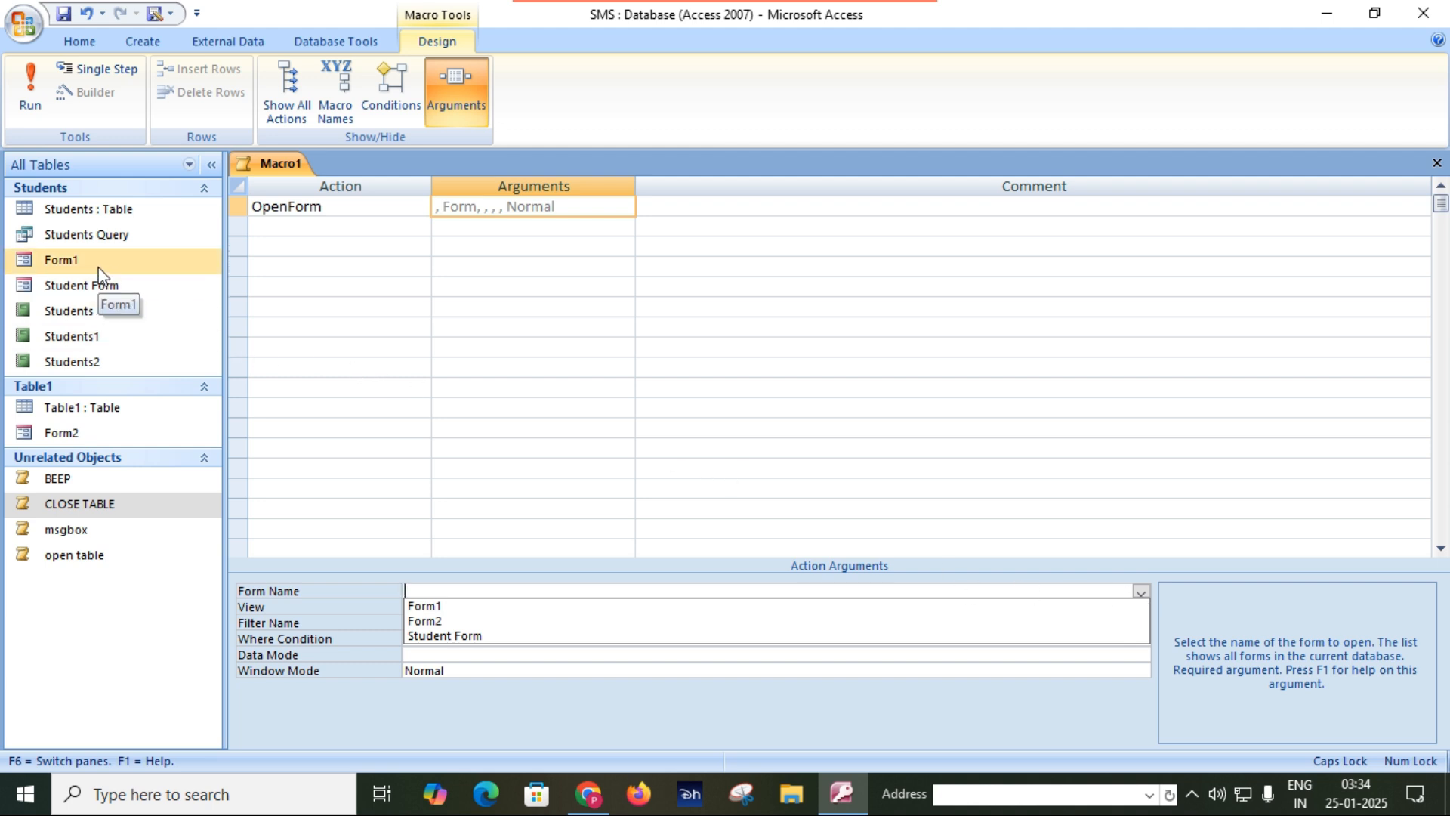
click(445, 622)
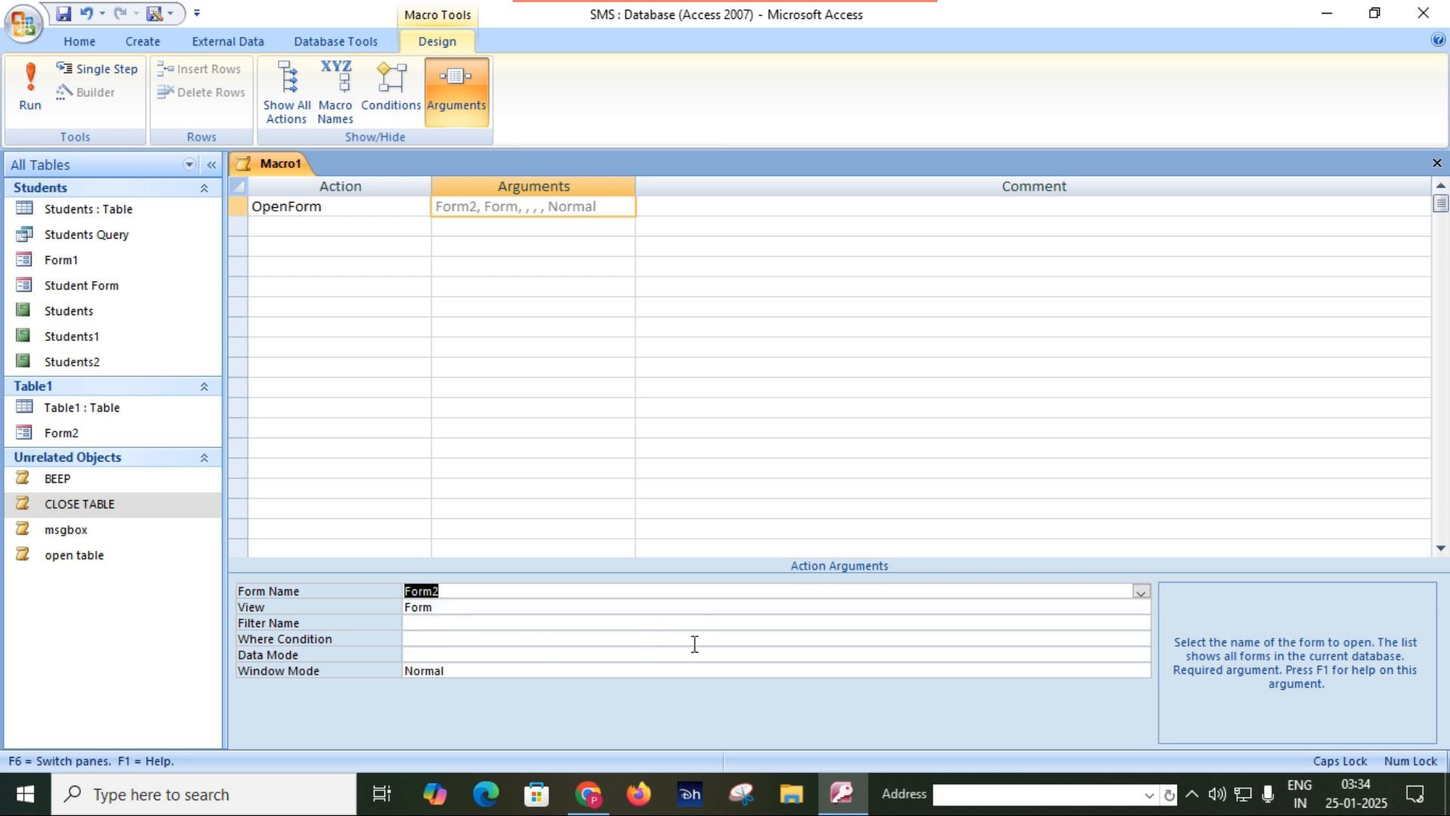
Examine the OpenForm action's filter name, where condition, data mode and window mode arguments, keeping the window mode at Normal.
click(542, 624)
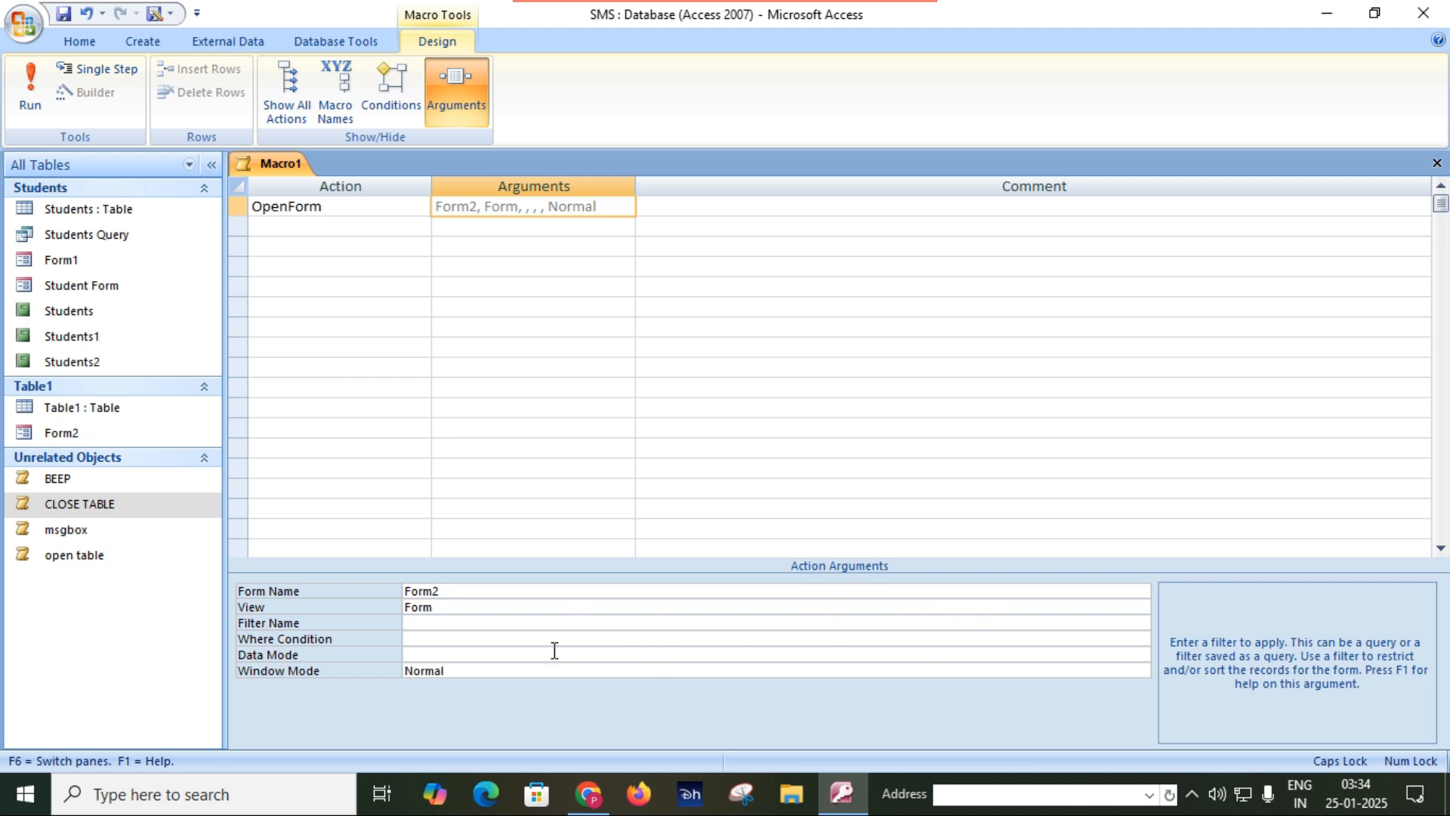
click(531, 638)
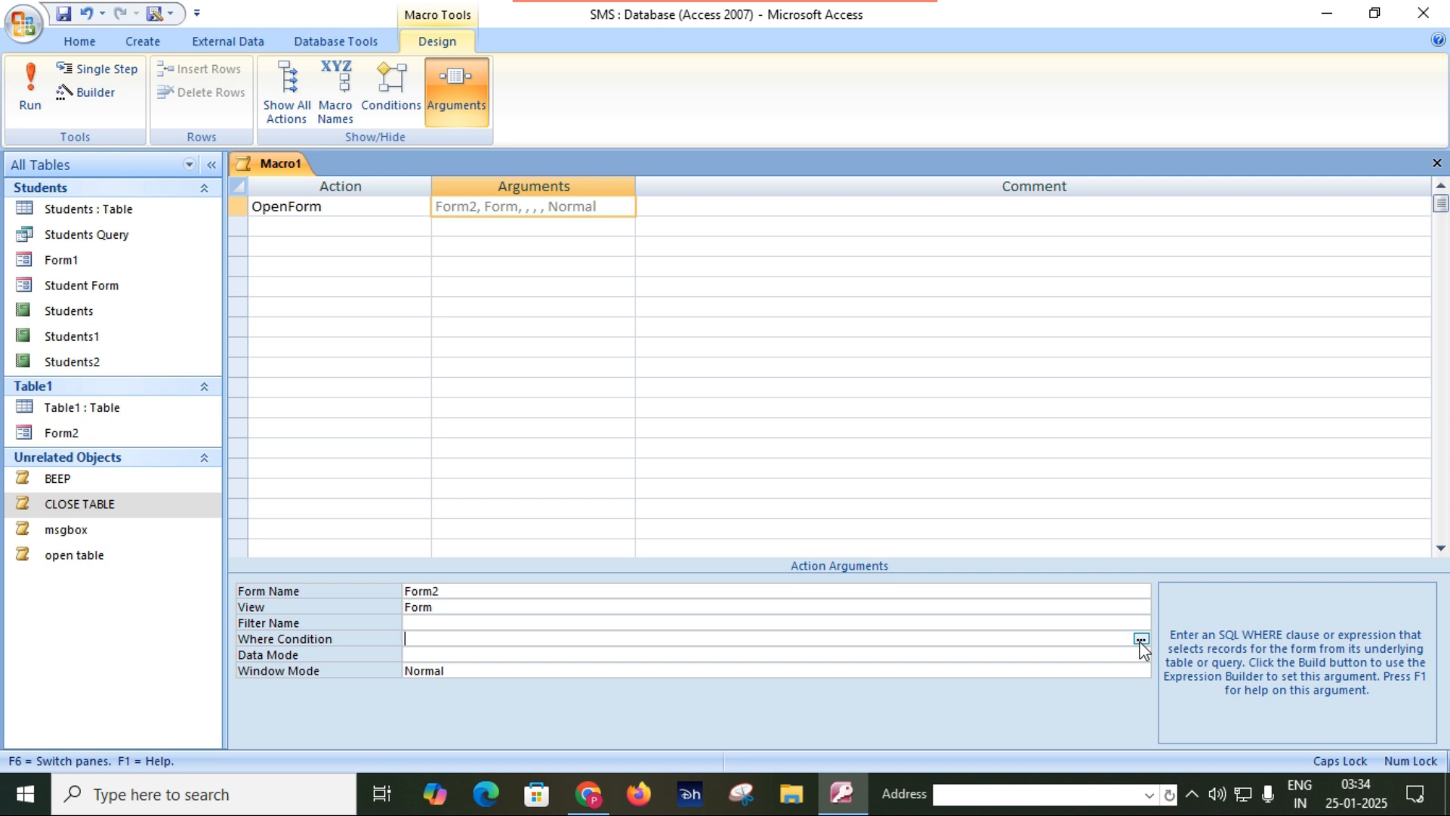
click(582, 655)
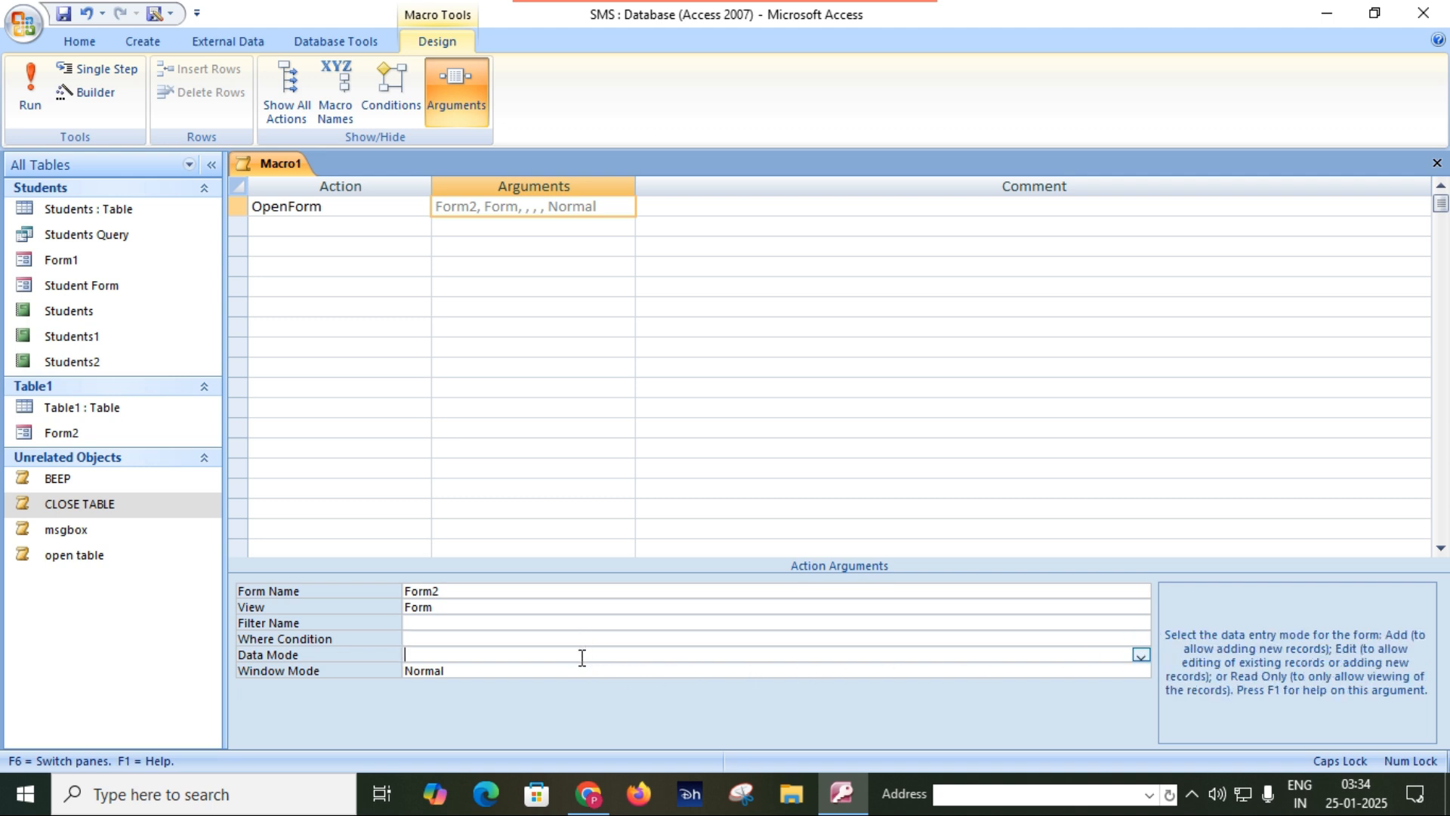
click(1141, 656)
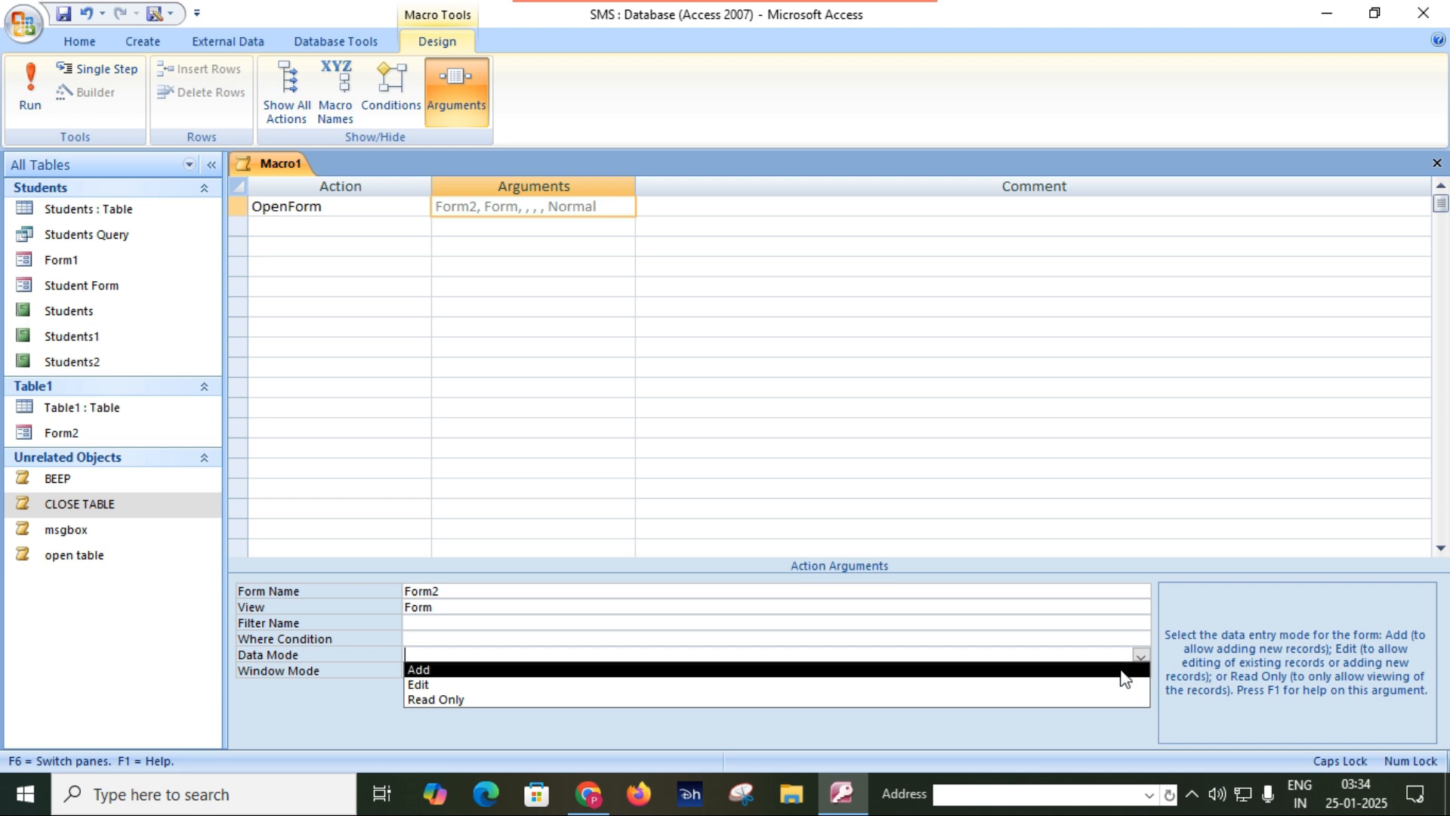
click(1140, 656)
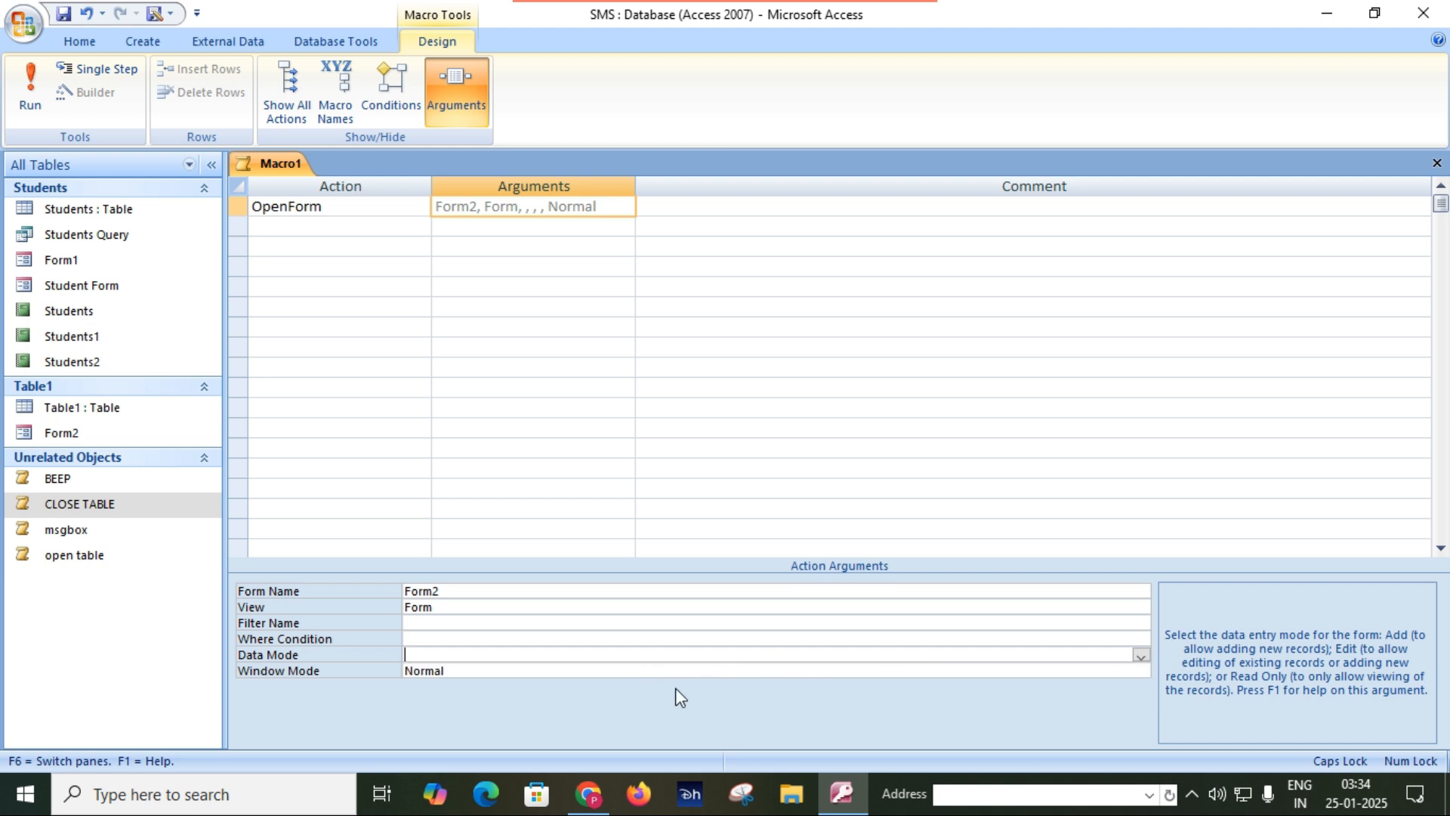
click(1055, 669)
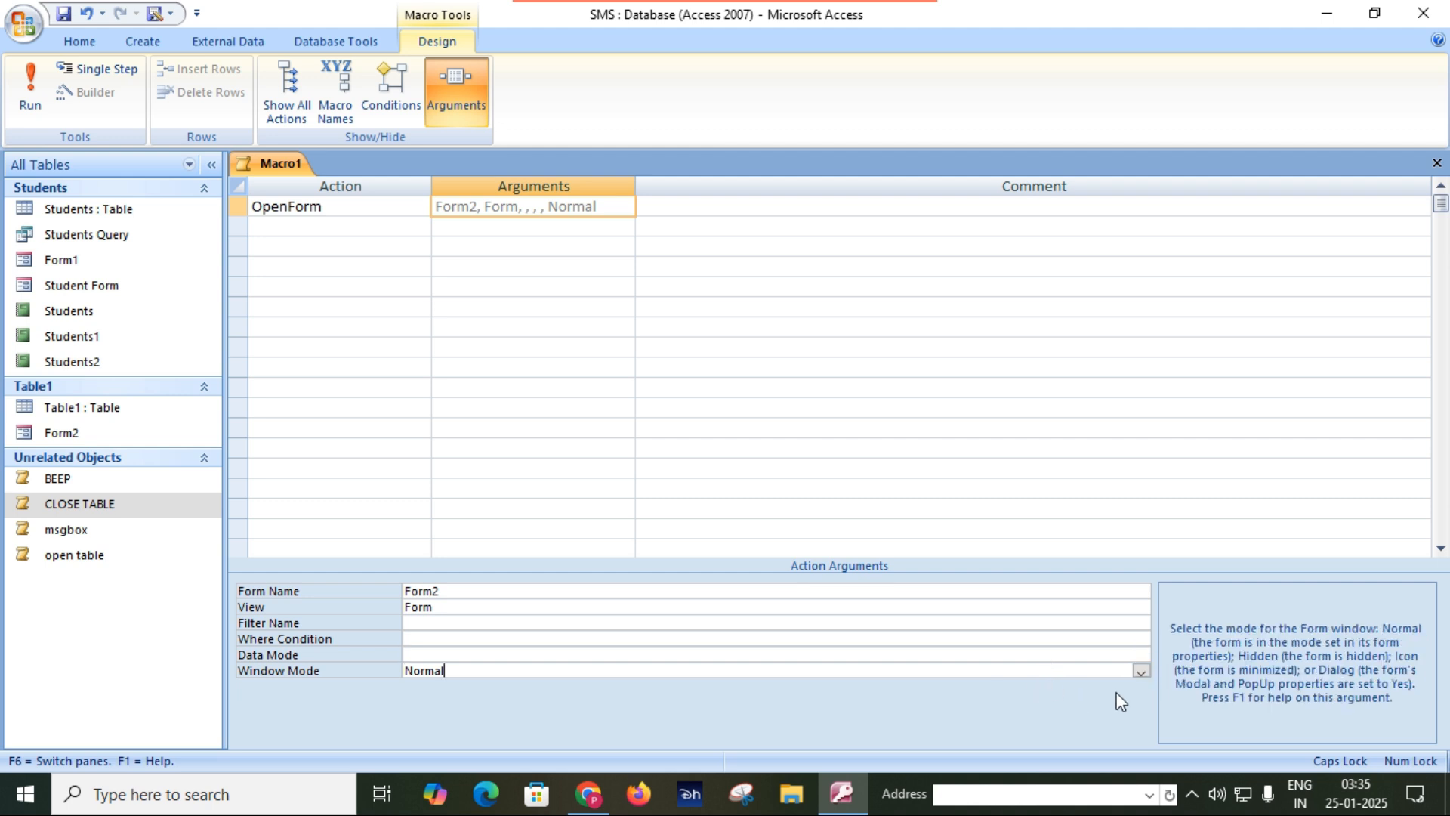
click(1141, 671)
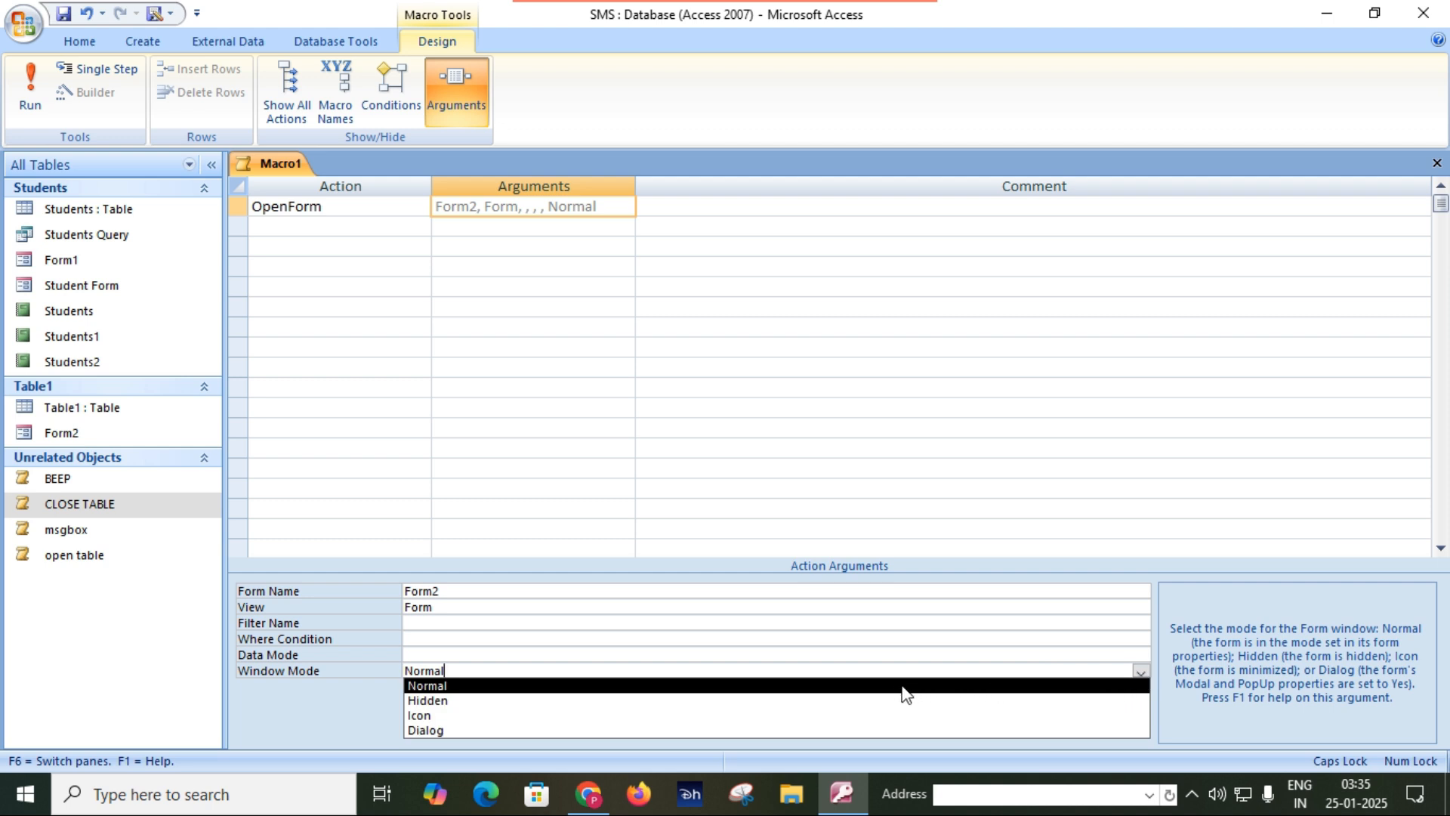
click(798, 686)
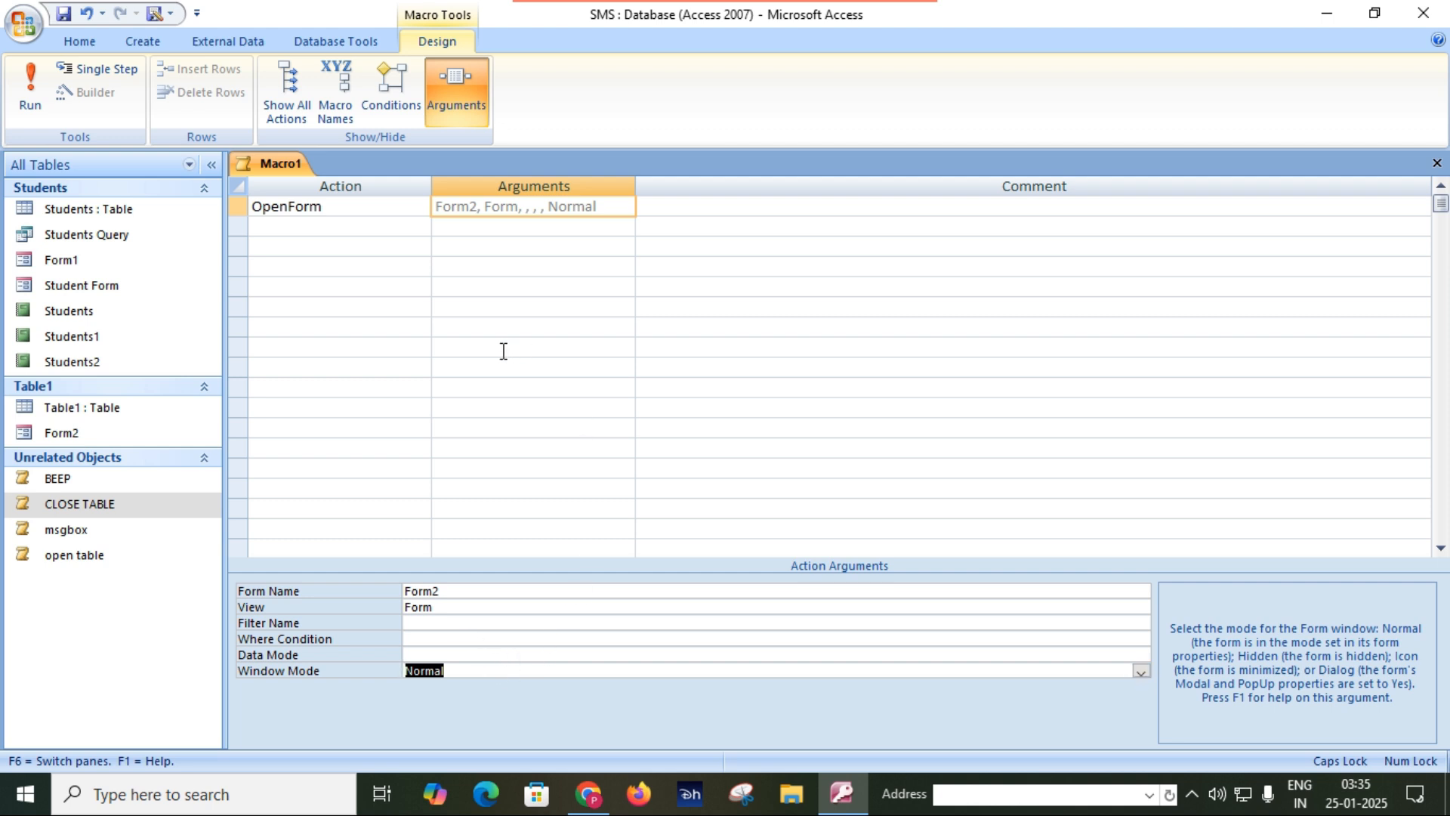
Save the new macro under the name OPEN FORM.
click(64, 14)
text(OPEN FORM)
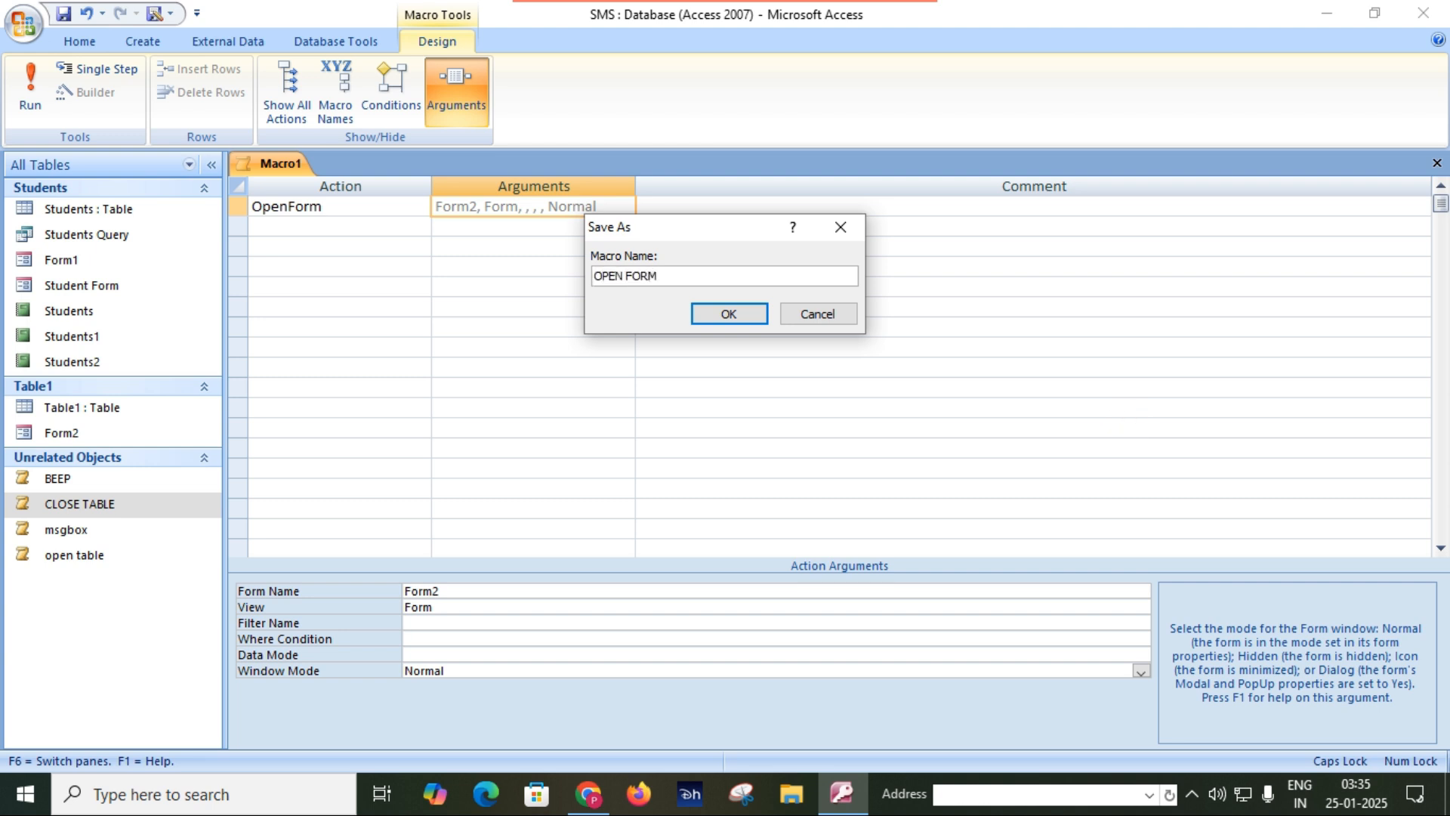
key(Return)
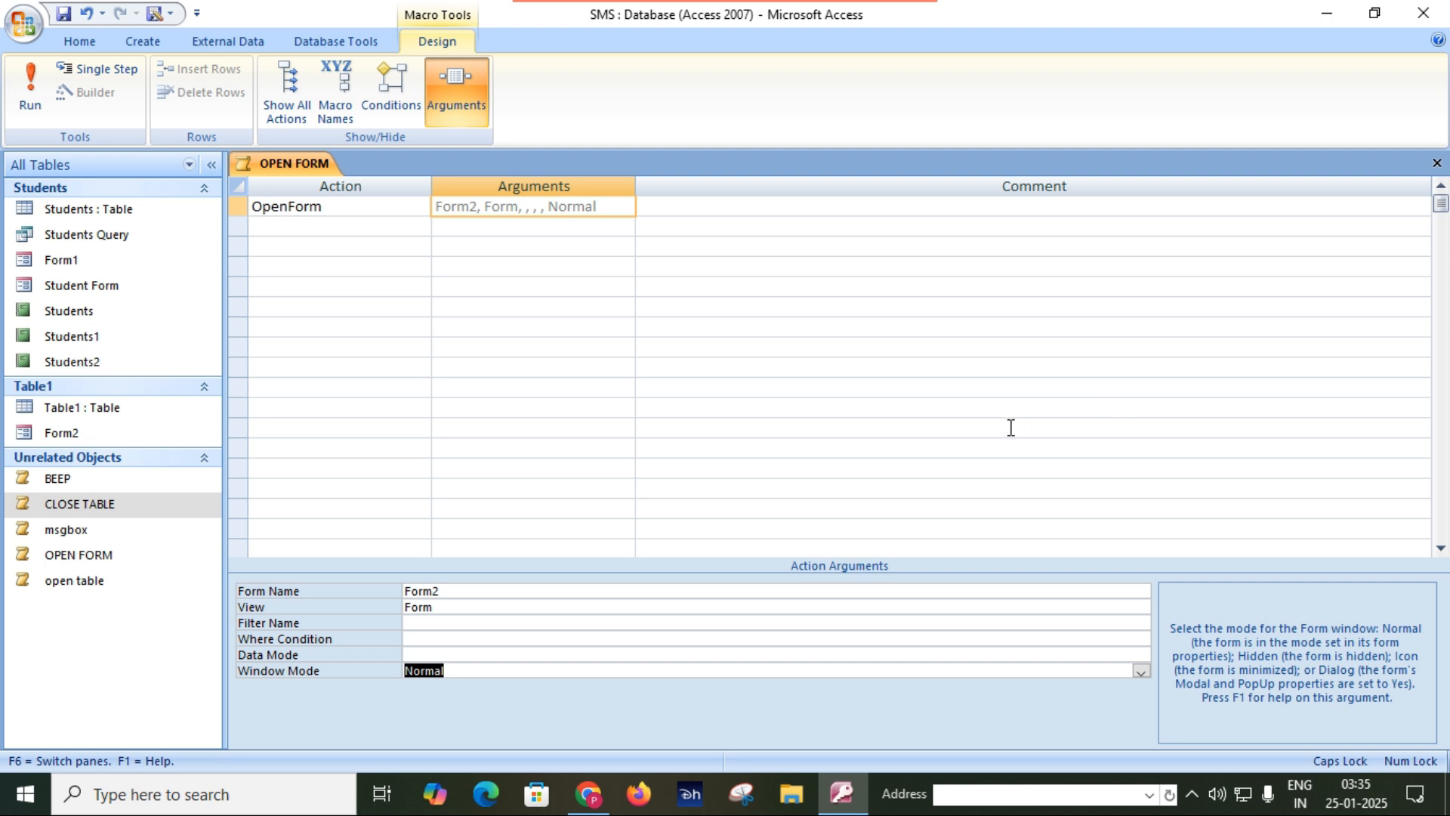
Run the OPEN FORM macro and view Form2 as a test, and close the macro's design.
double_click(95, 558)
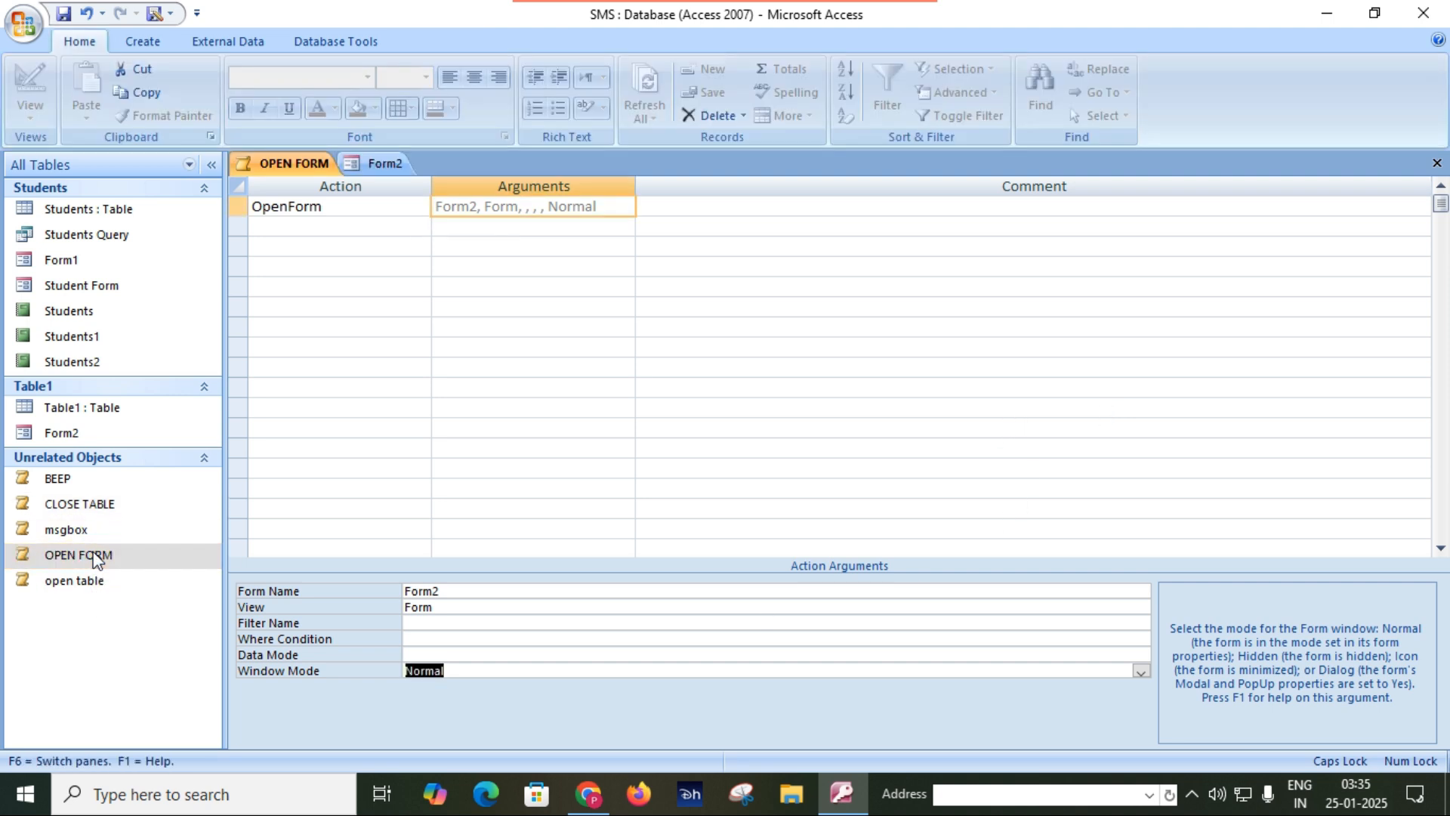
click(376, 164)
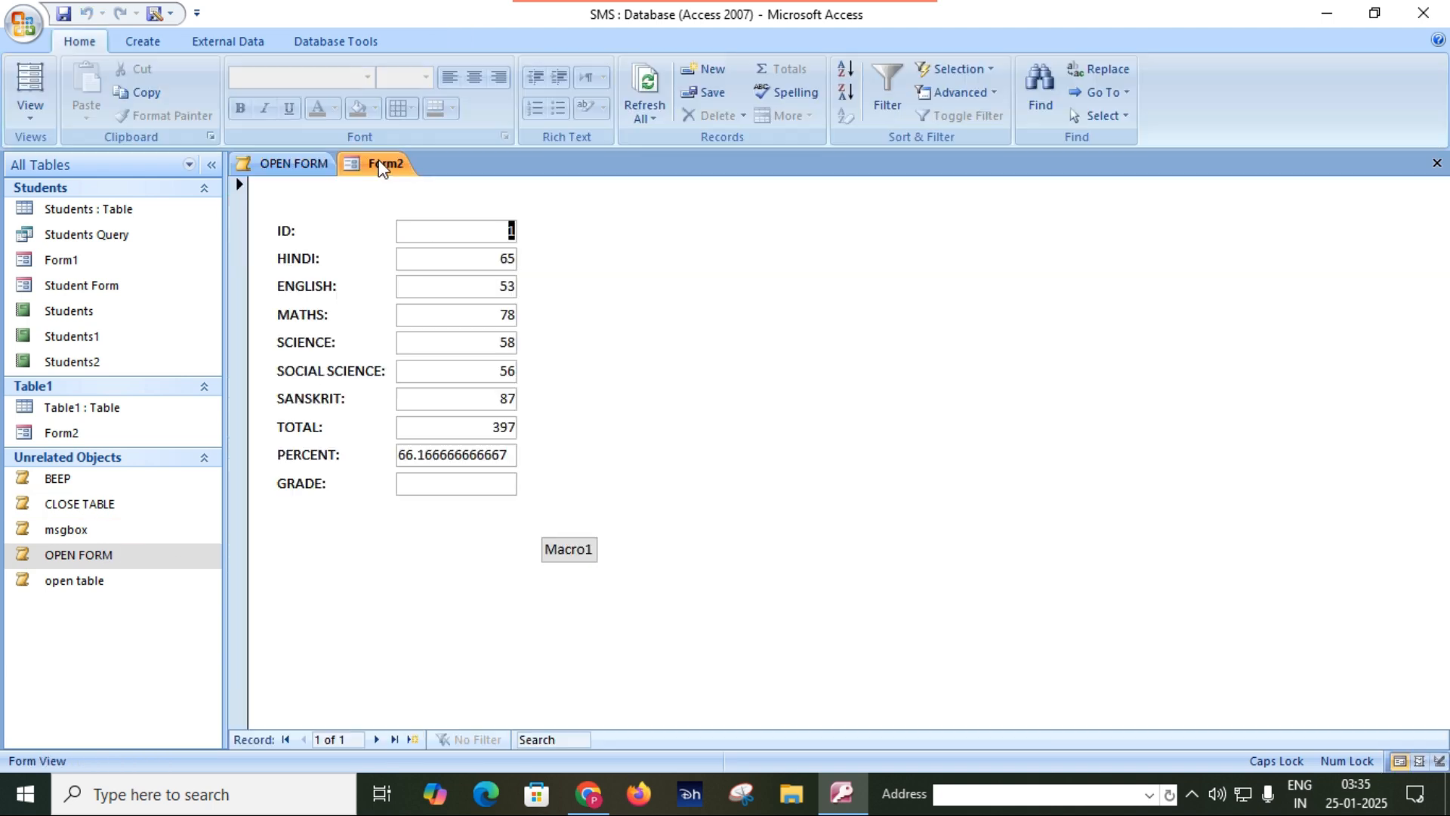
click(318, 166)
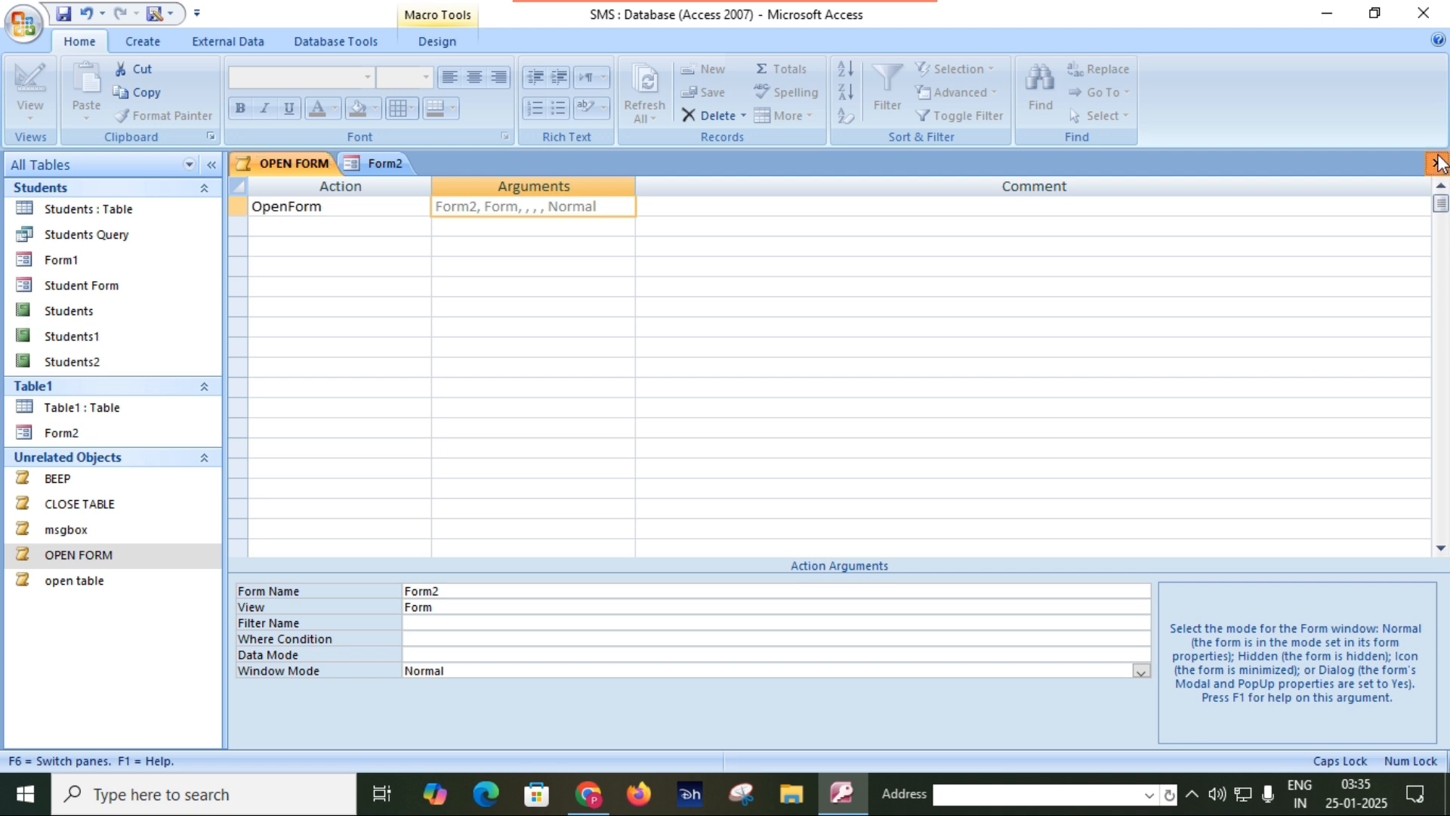
click(1437, 163)
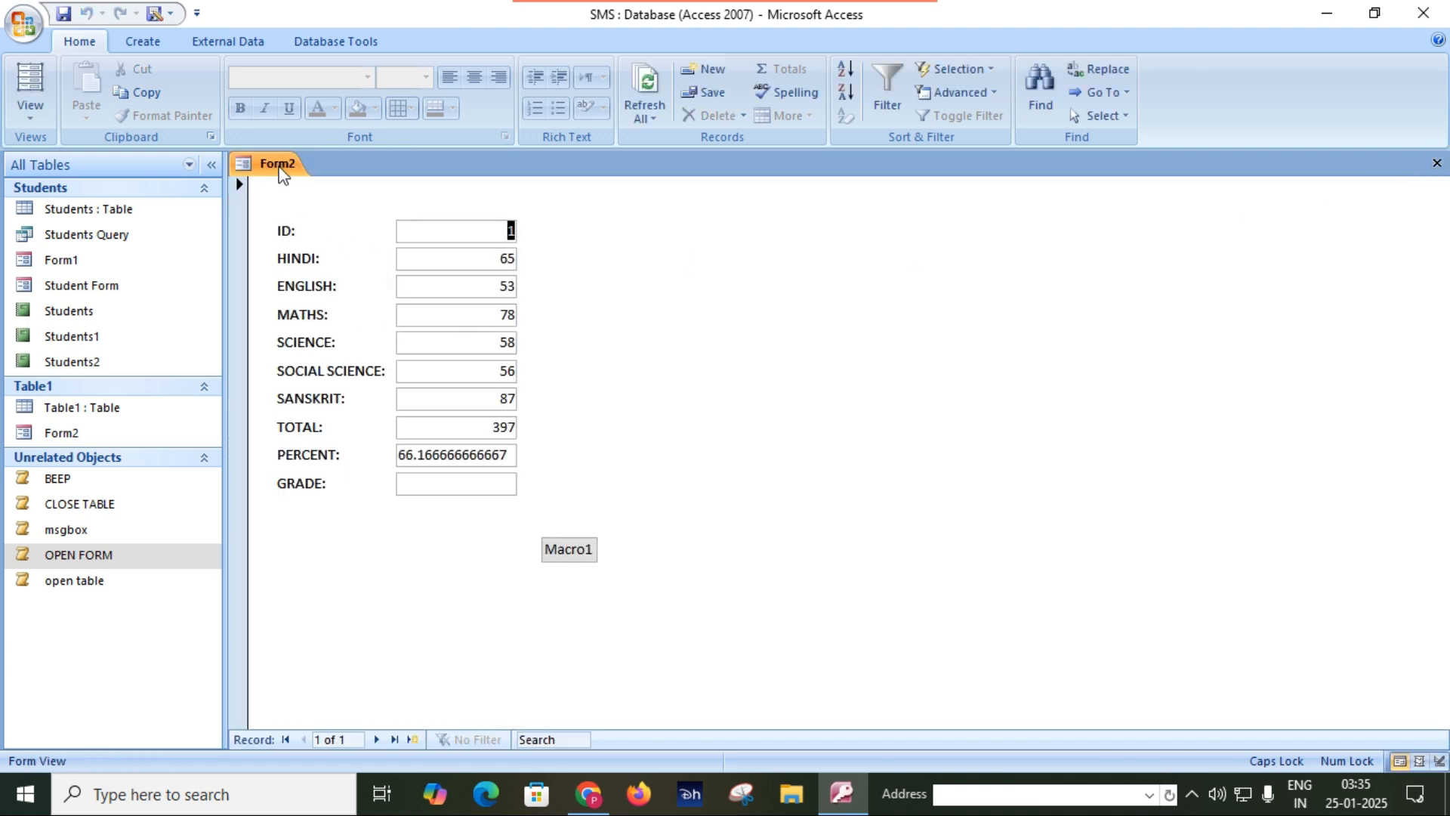
Reopen the OPEN FORM macro in Design View and set its window mode to Dialog.
right_click(109, 562)
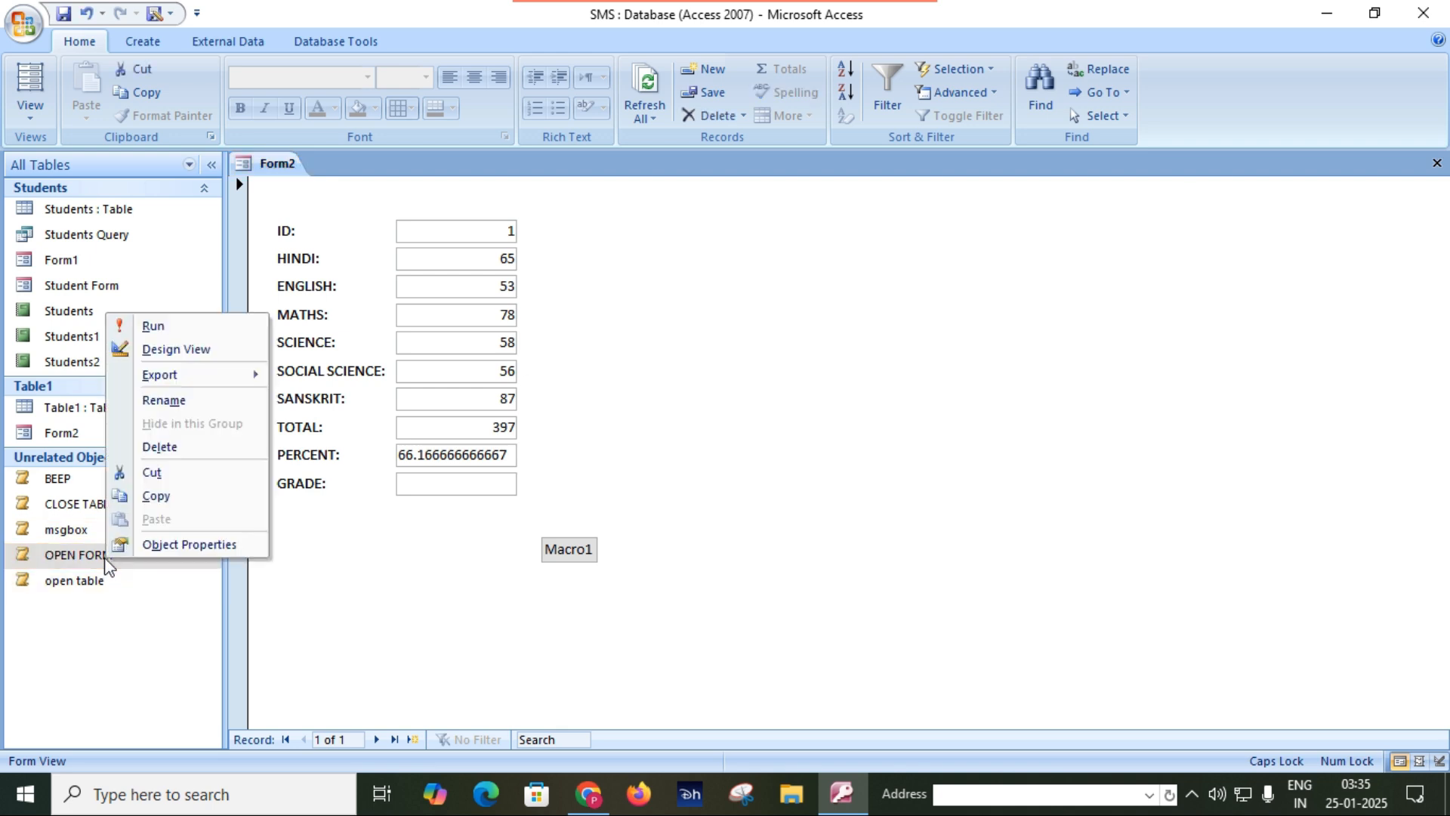
click(180, 349)
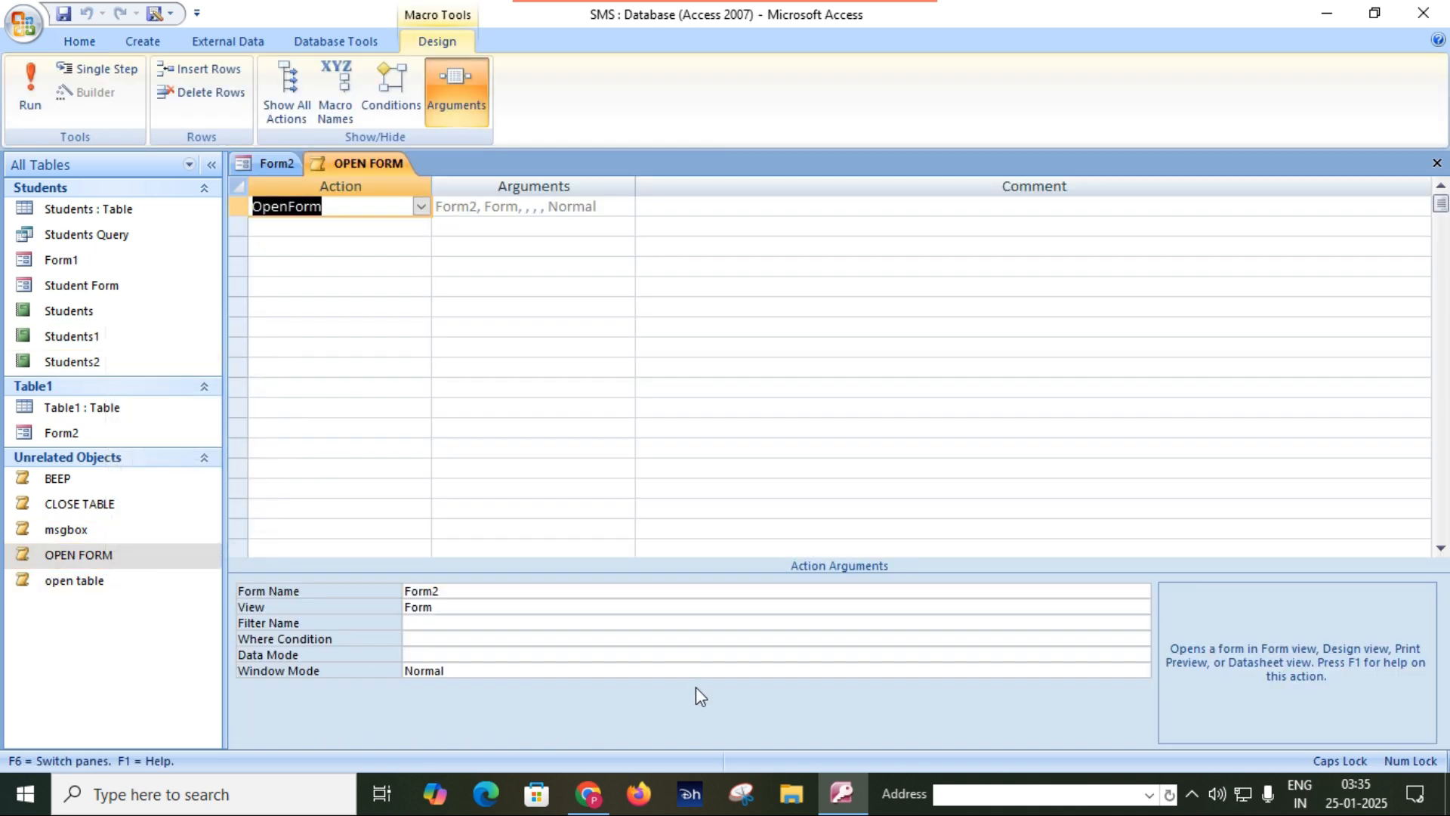
click(669, 673)
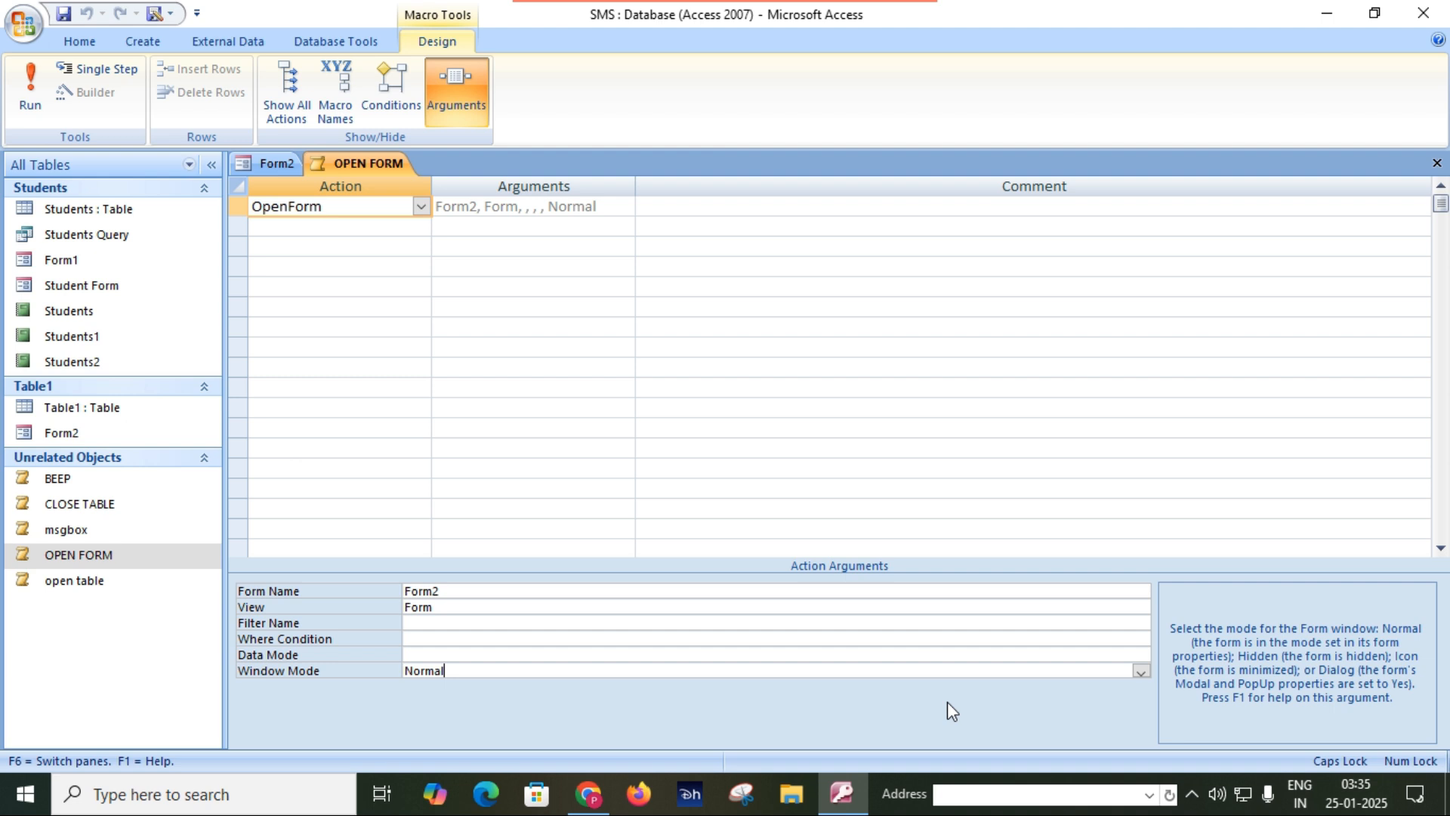
click(1141, 674)
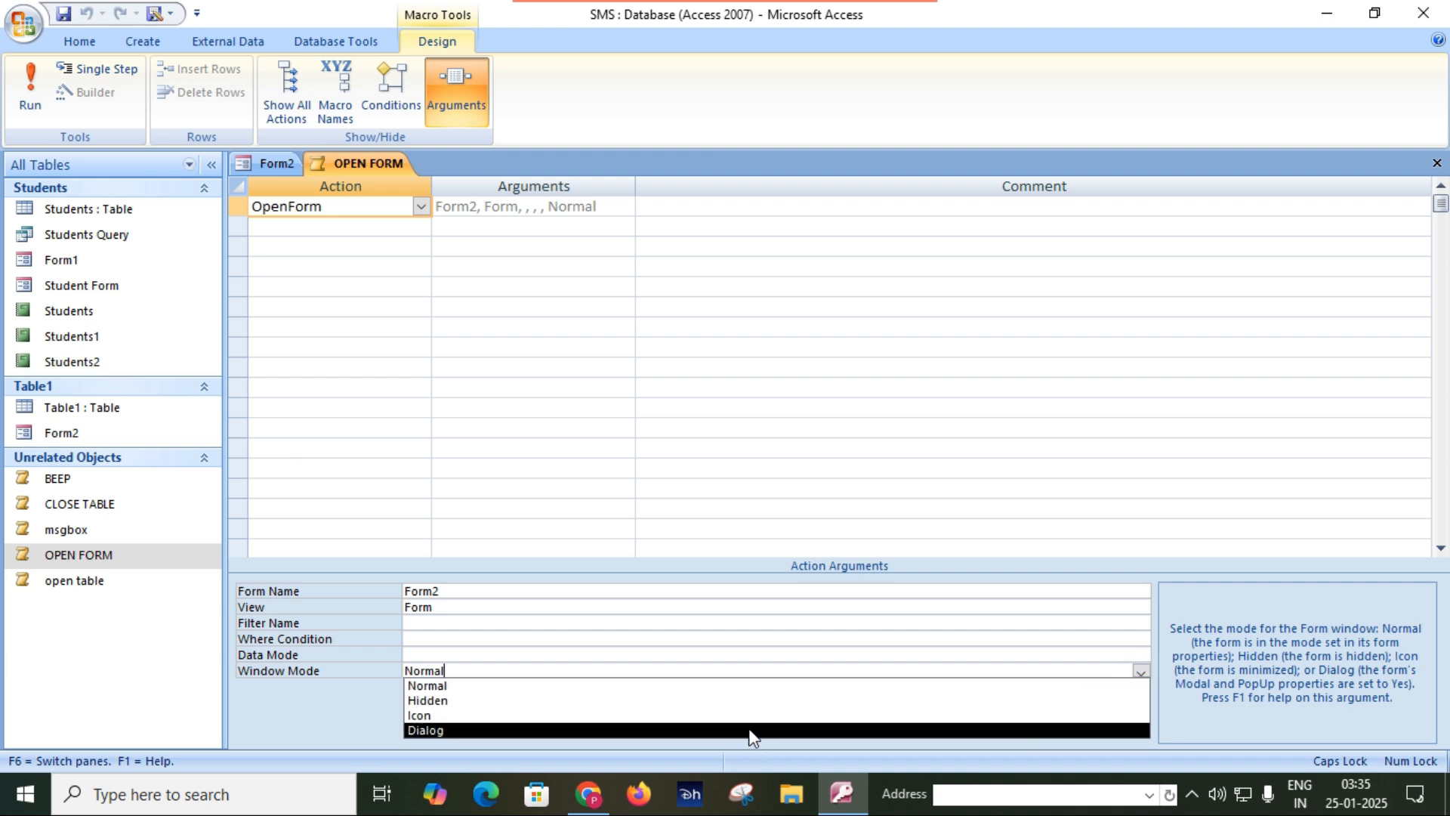
click(752, 732)
Save the OPEN FORM macro and close both its design and Form2.
click(66, 14)
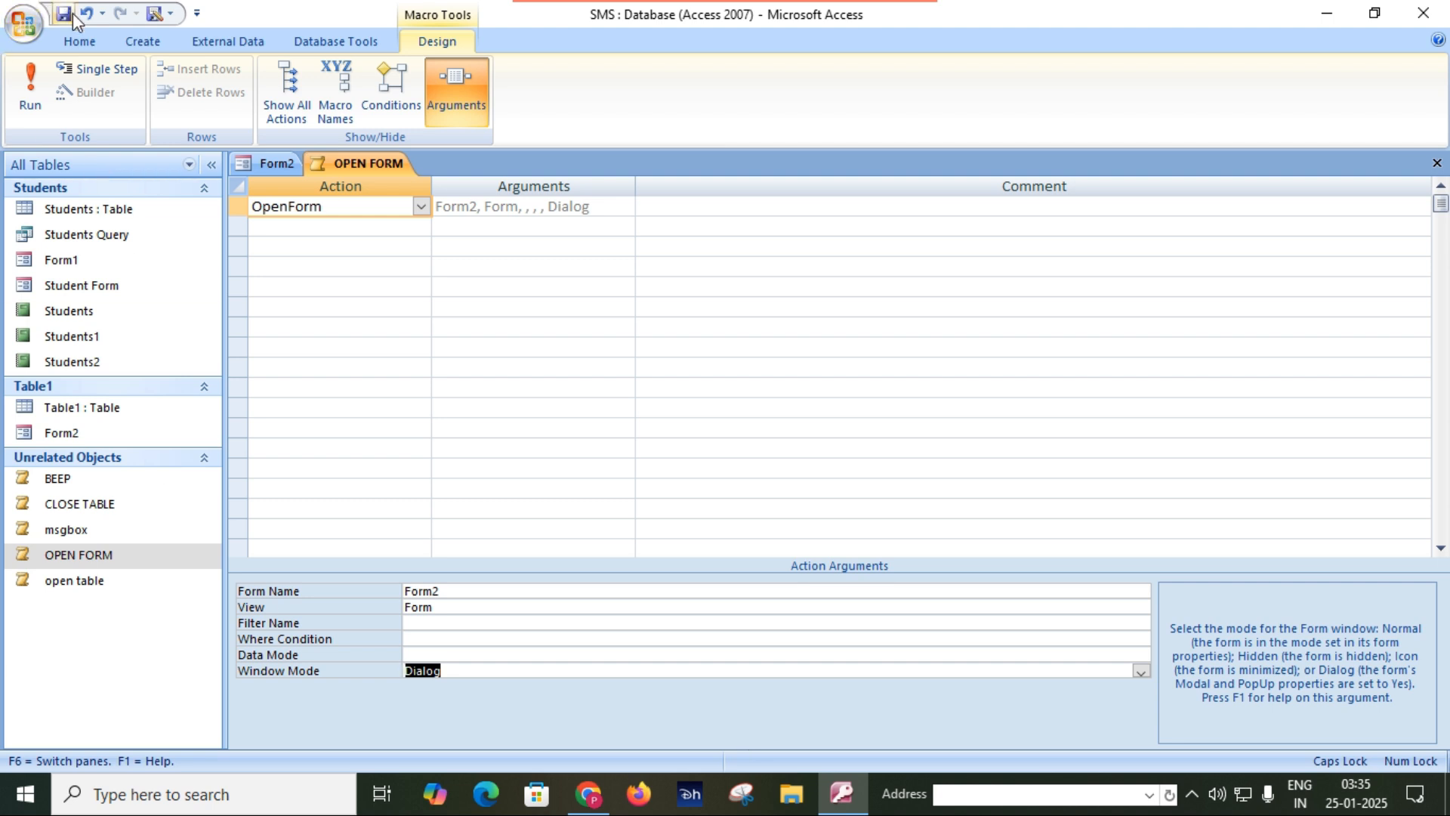
click(1436, 168)
click(1436, 168)
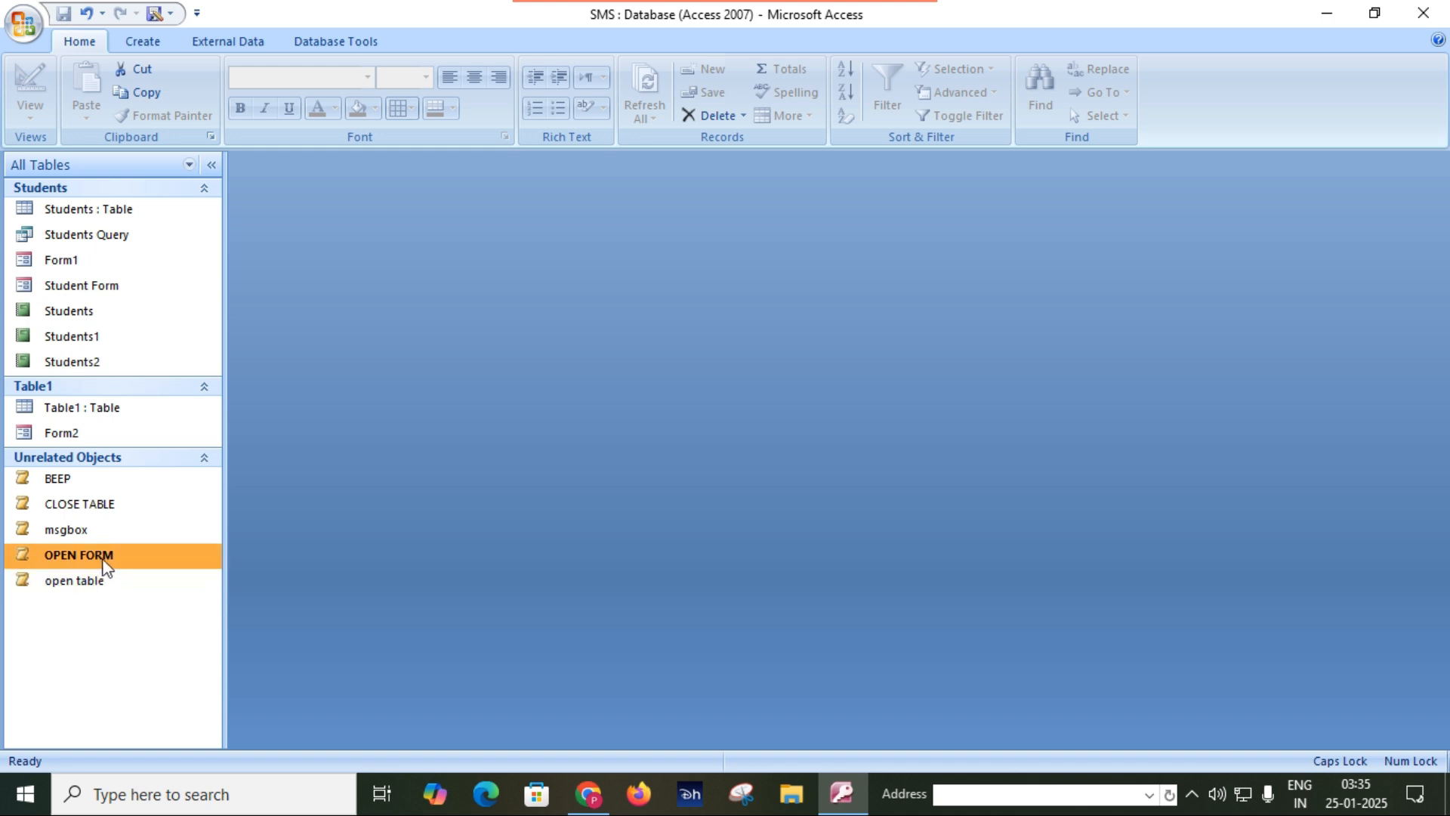
Test OPEN FORM by running it, move the Form2 dialog clear of the object list to inspect it, and close the dialog.
double_click(103, 560)
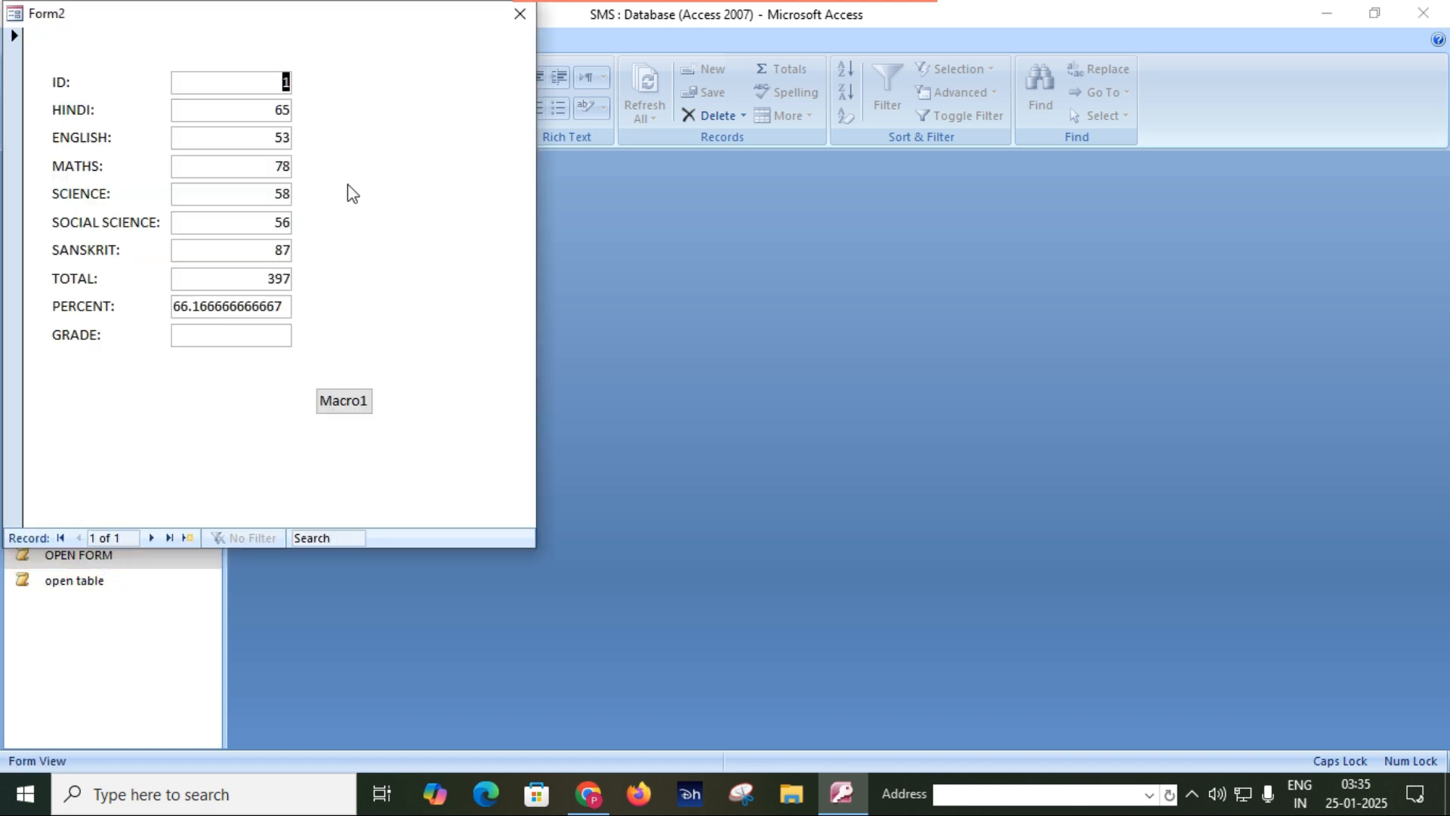
drag(288, 22, 708, 126)
drag(612, 148, 445, 181)
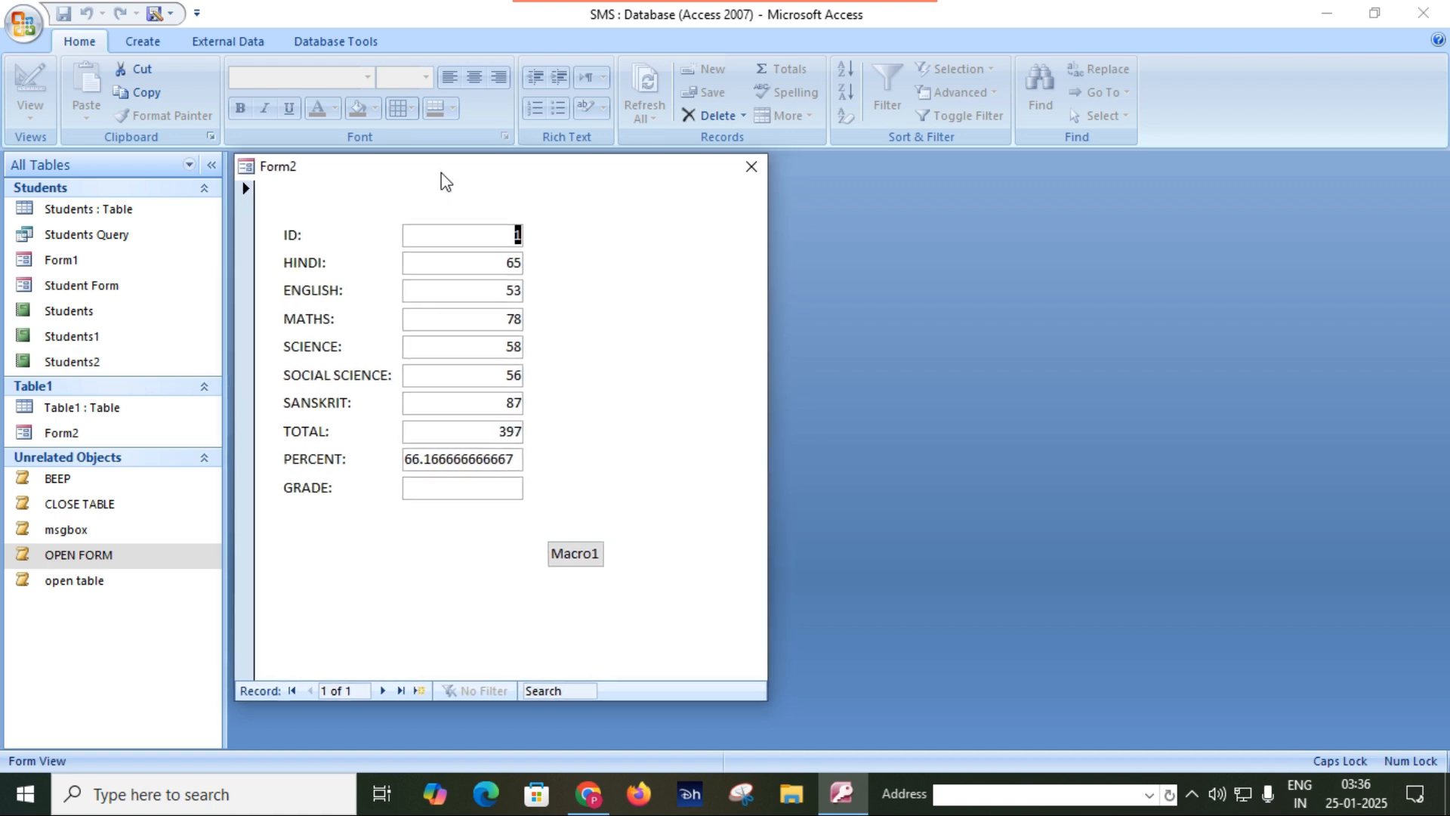
click(248, 191)
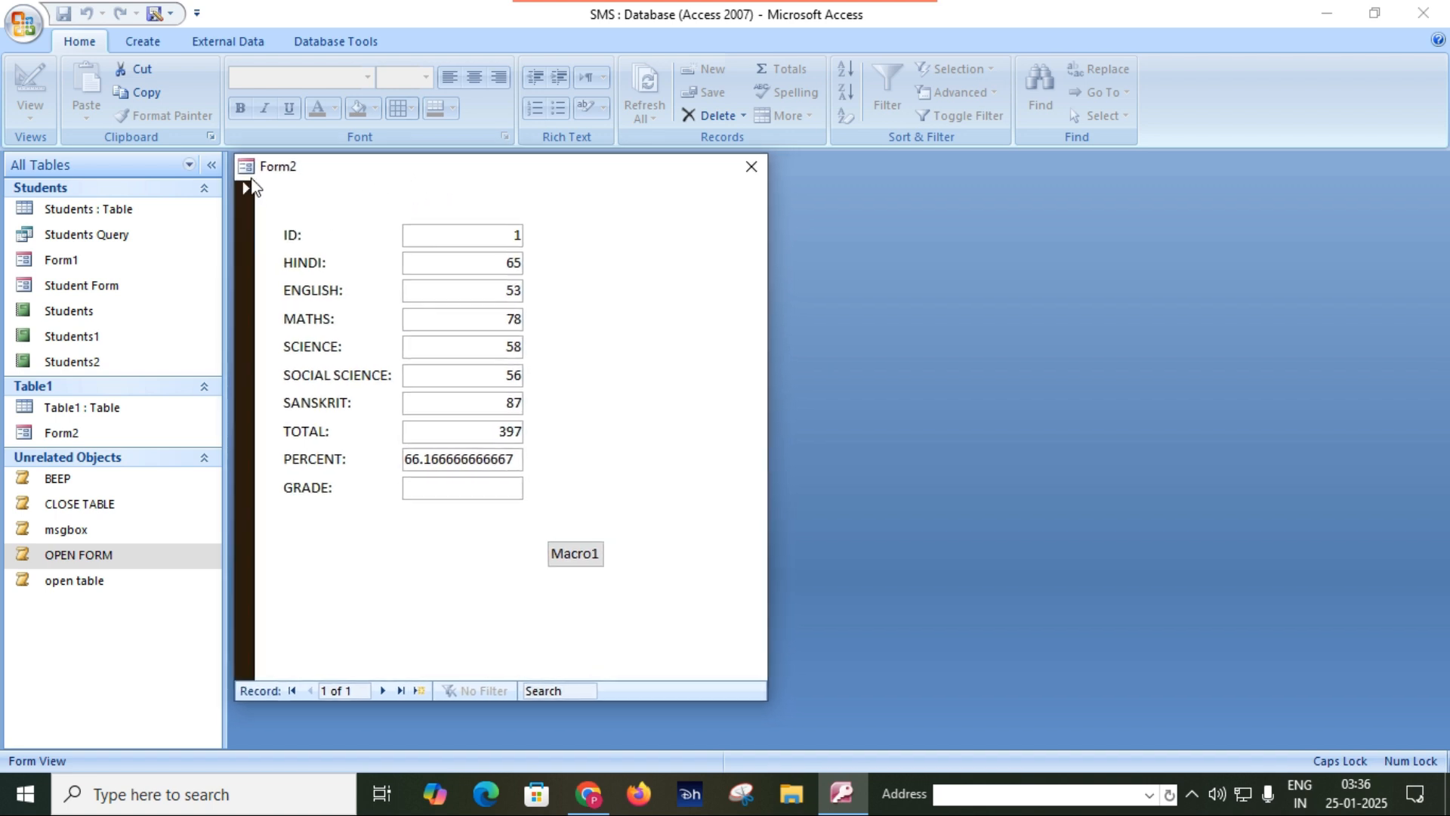
click(252, 168)
click(519, 188)
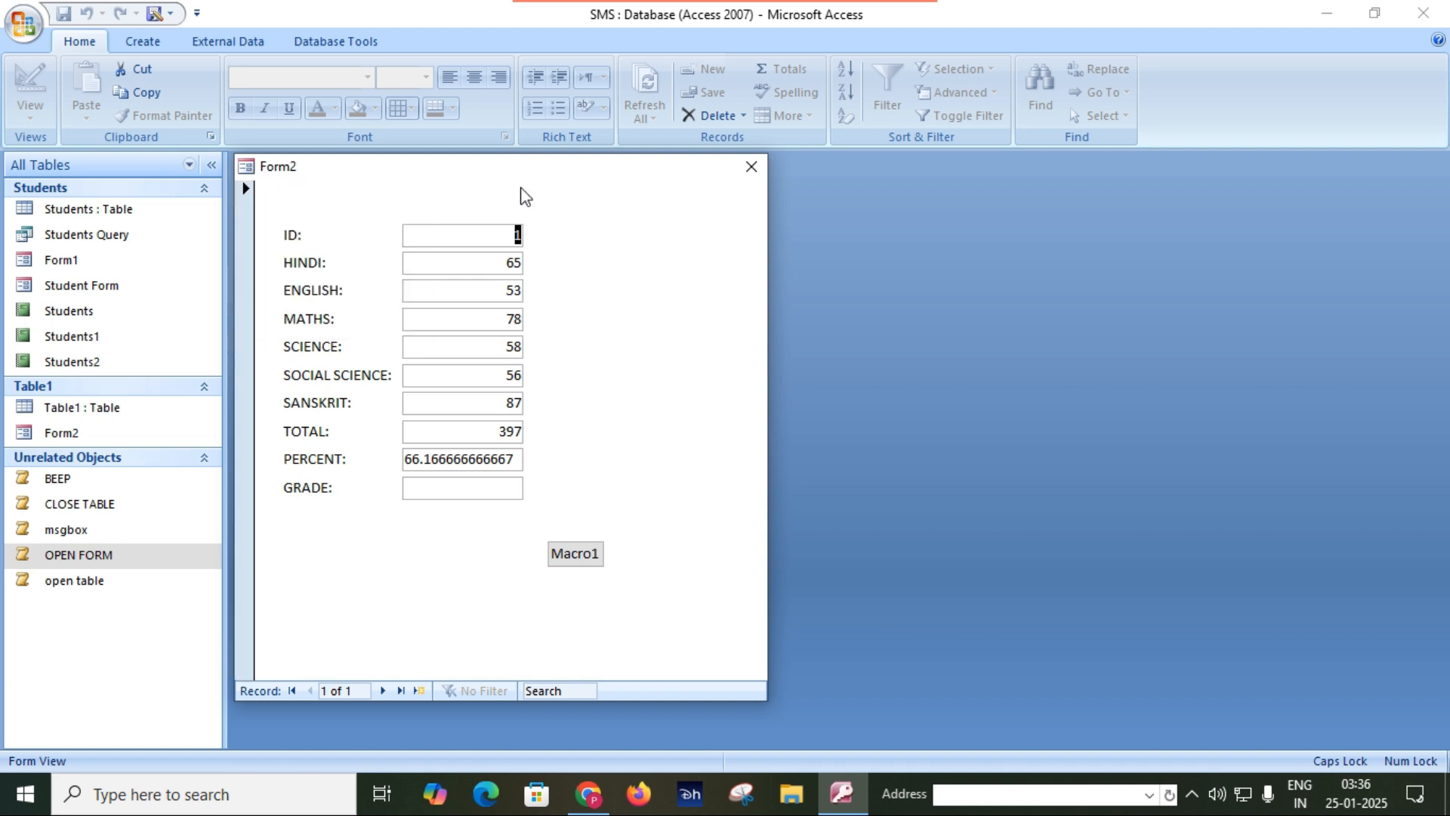
click(750, 172)
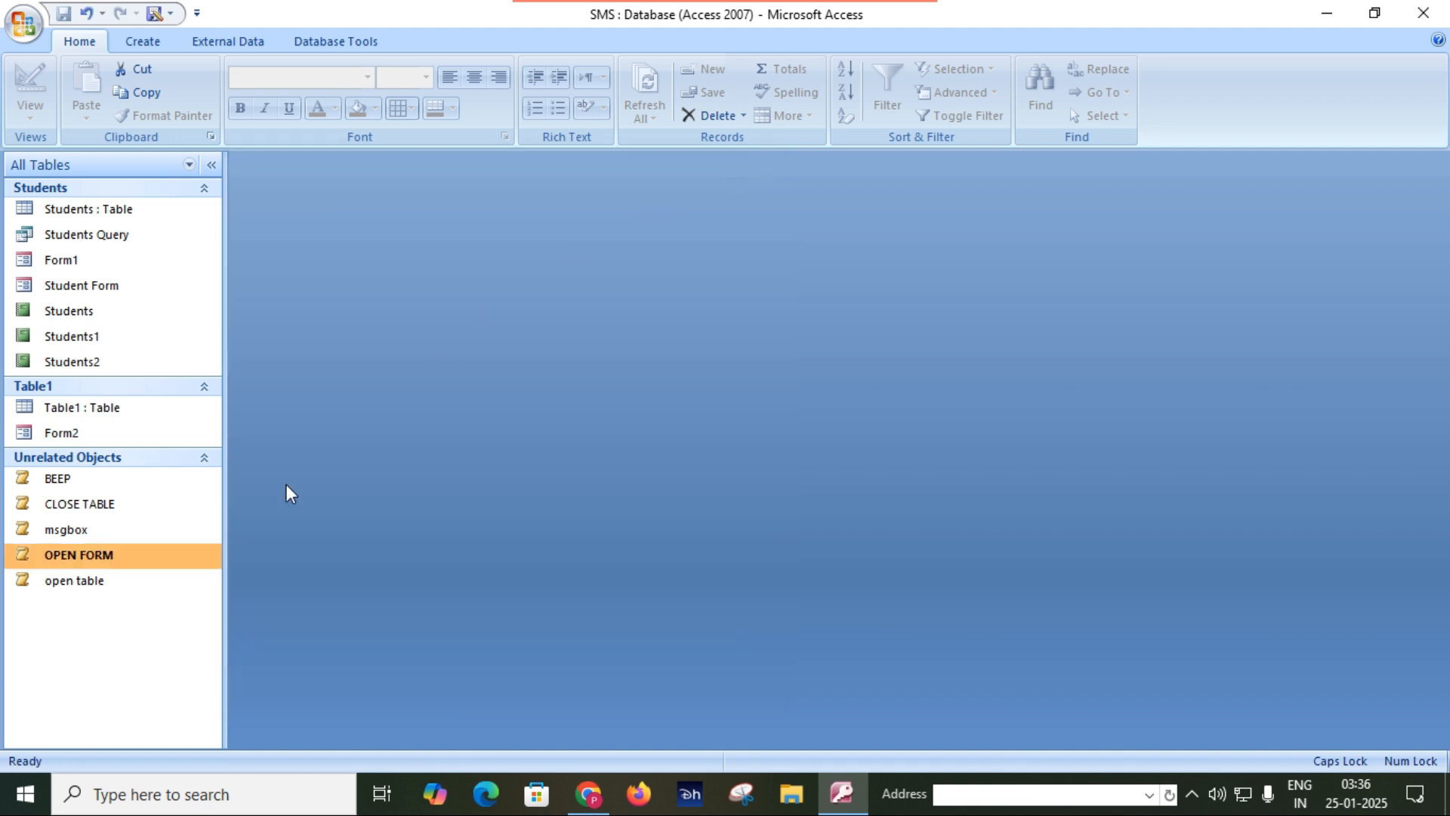
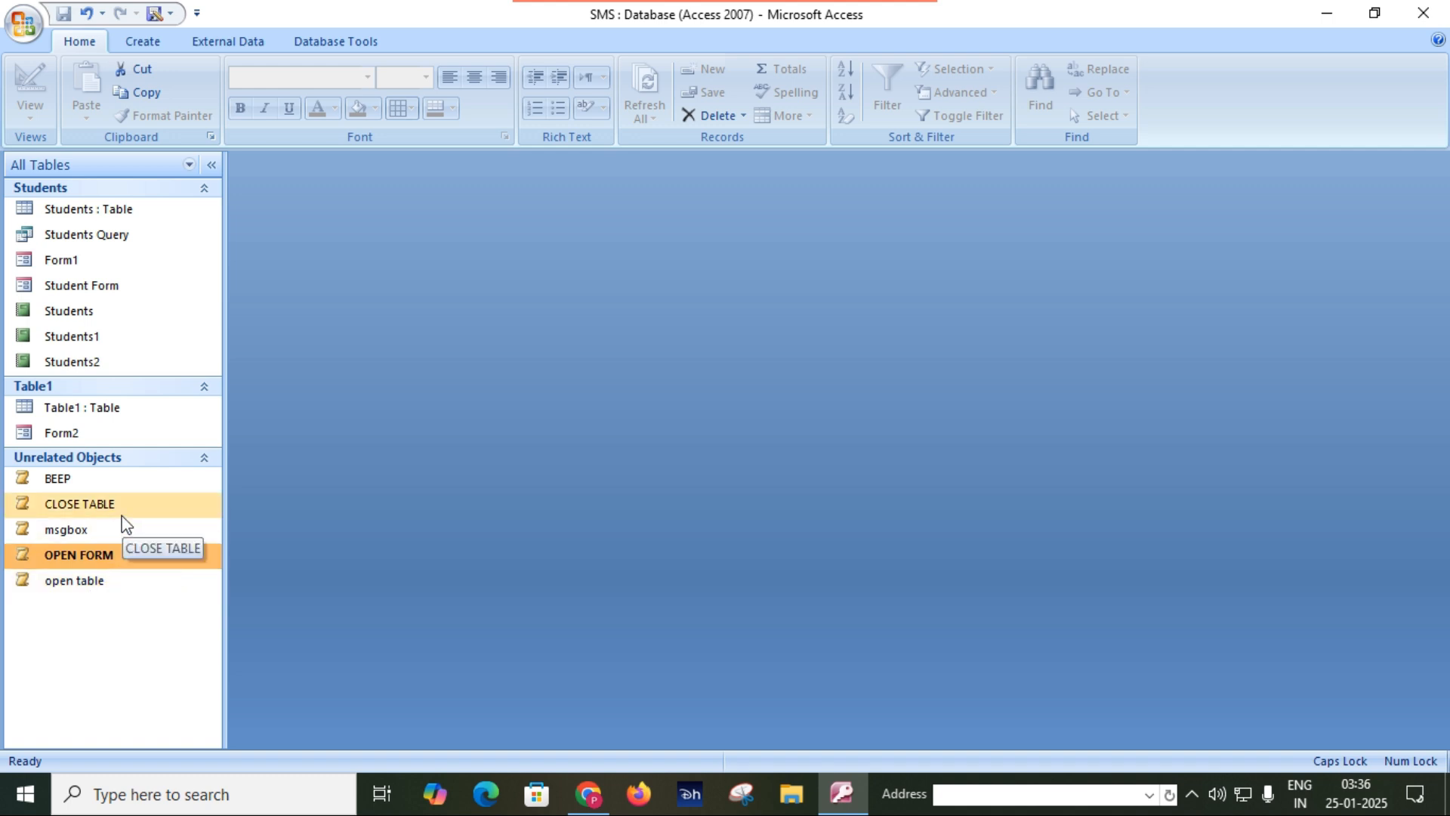
click(103, 590)
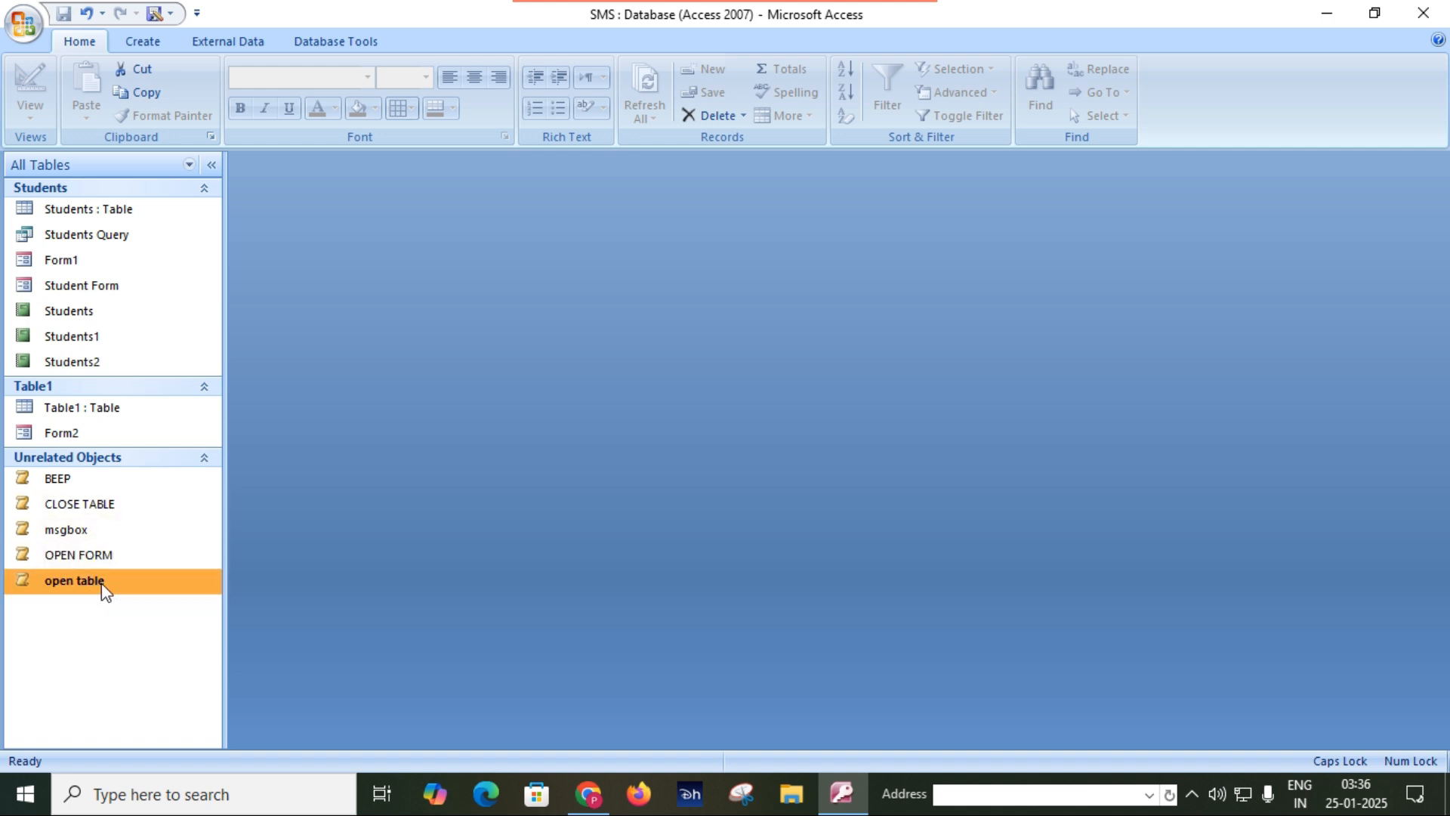
click(102, 497)
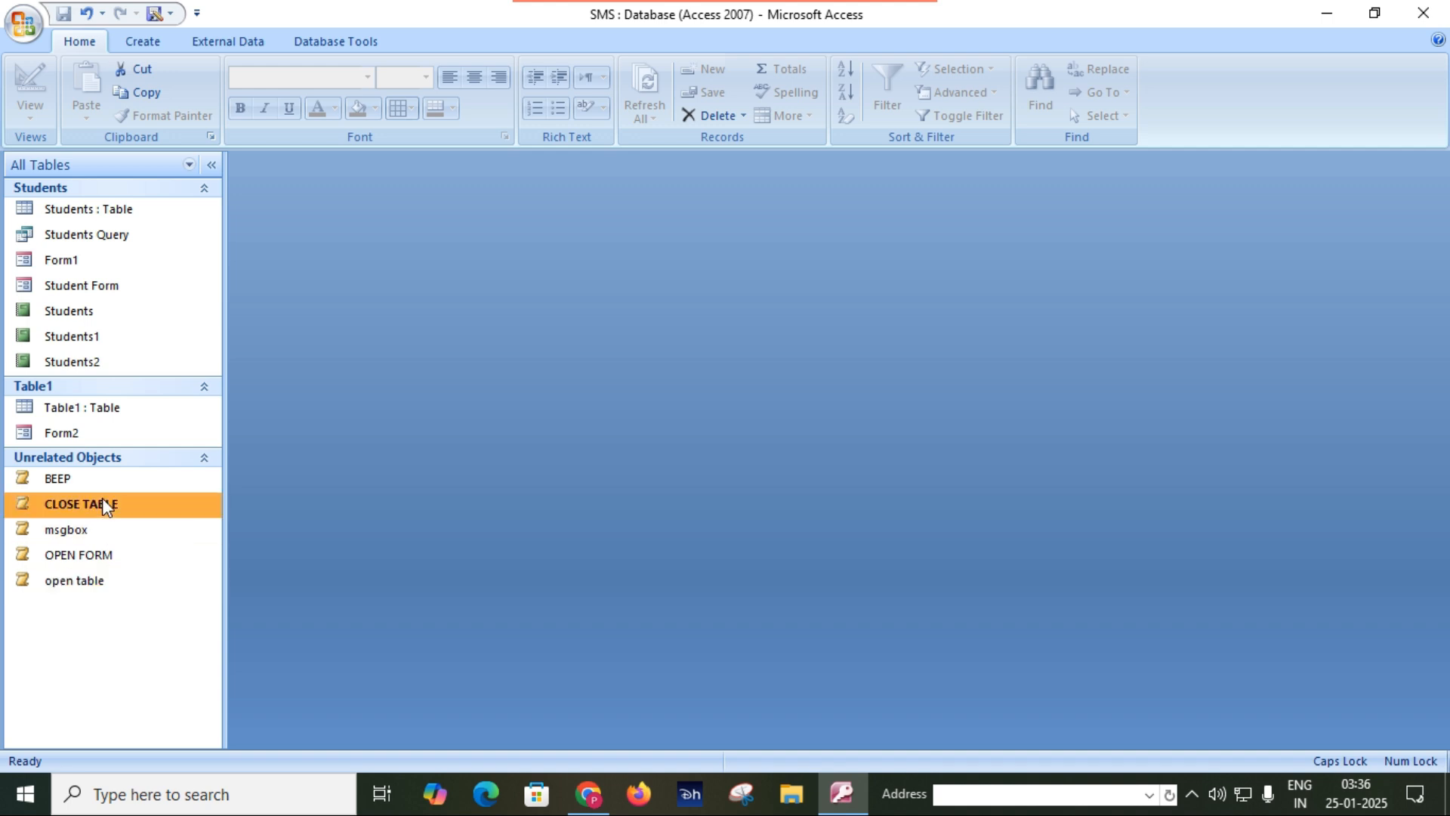
click(102, 552)
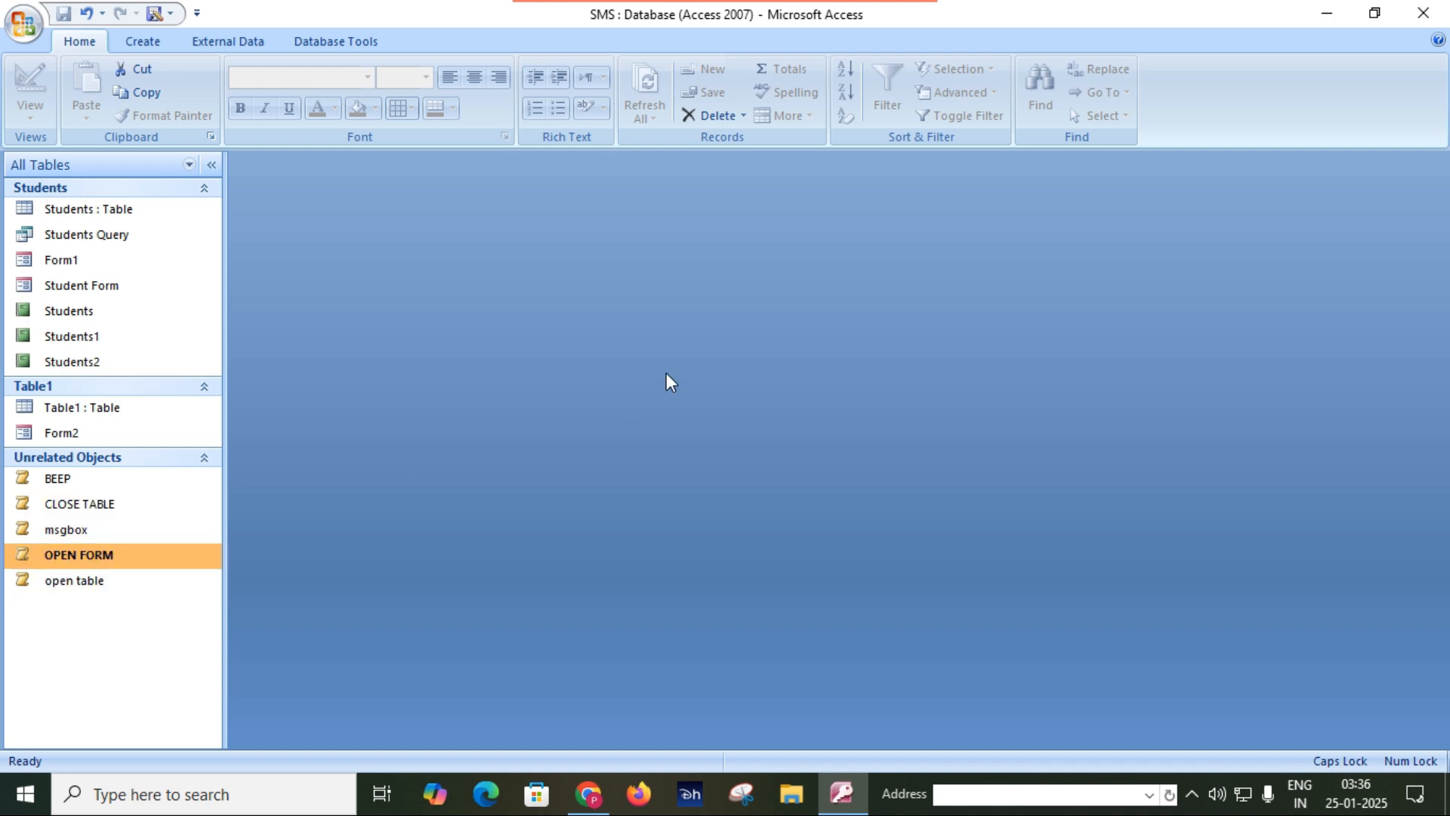
Create a new macro with Close as its first action.
click(143, 42)
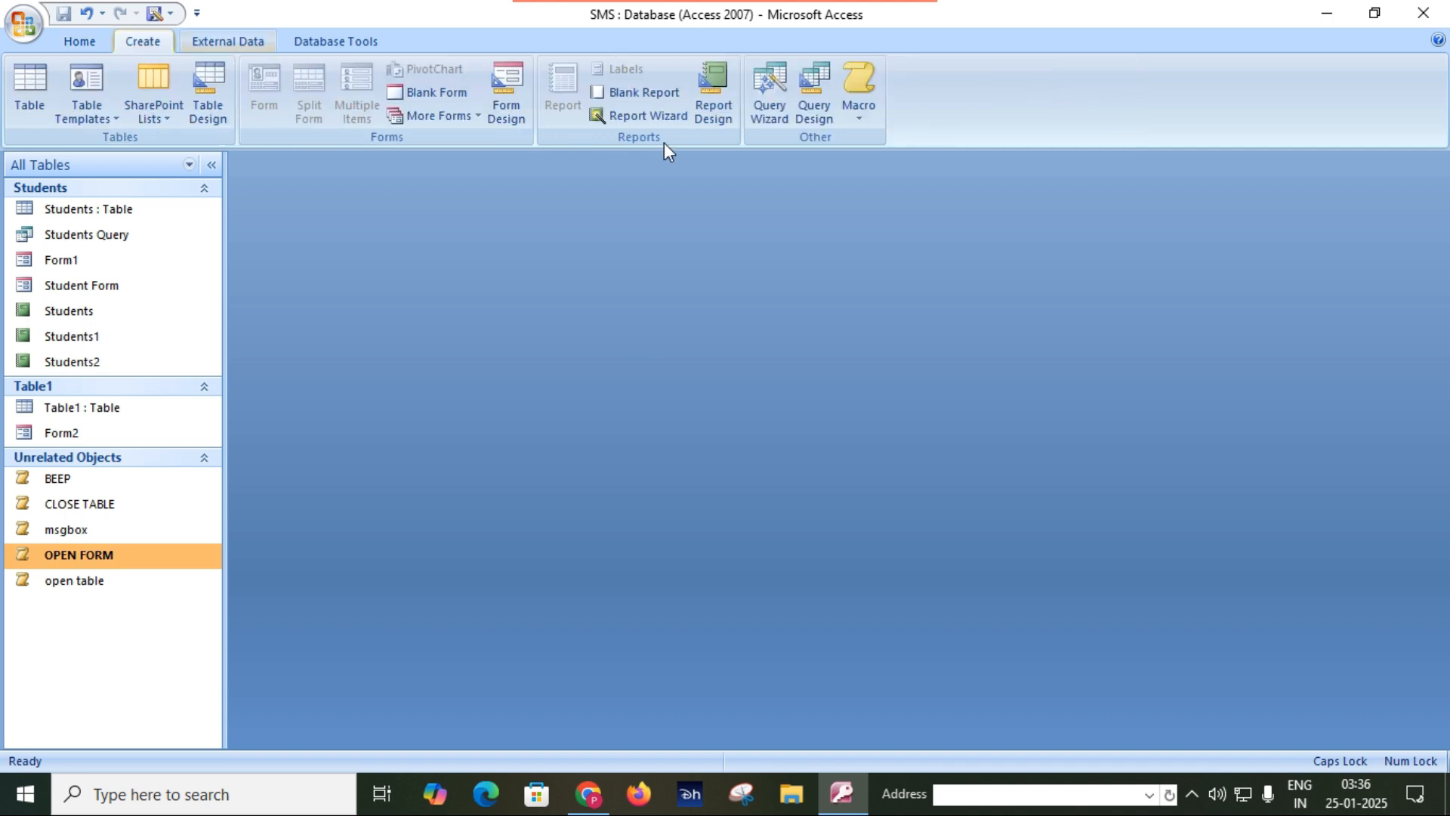
click(859, 91)
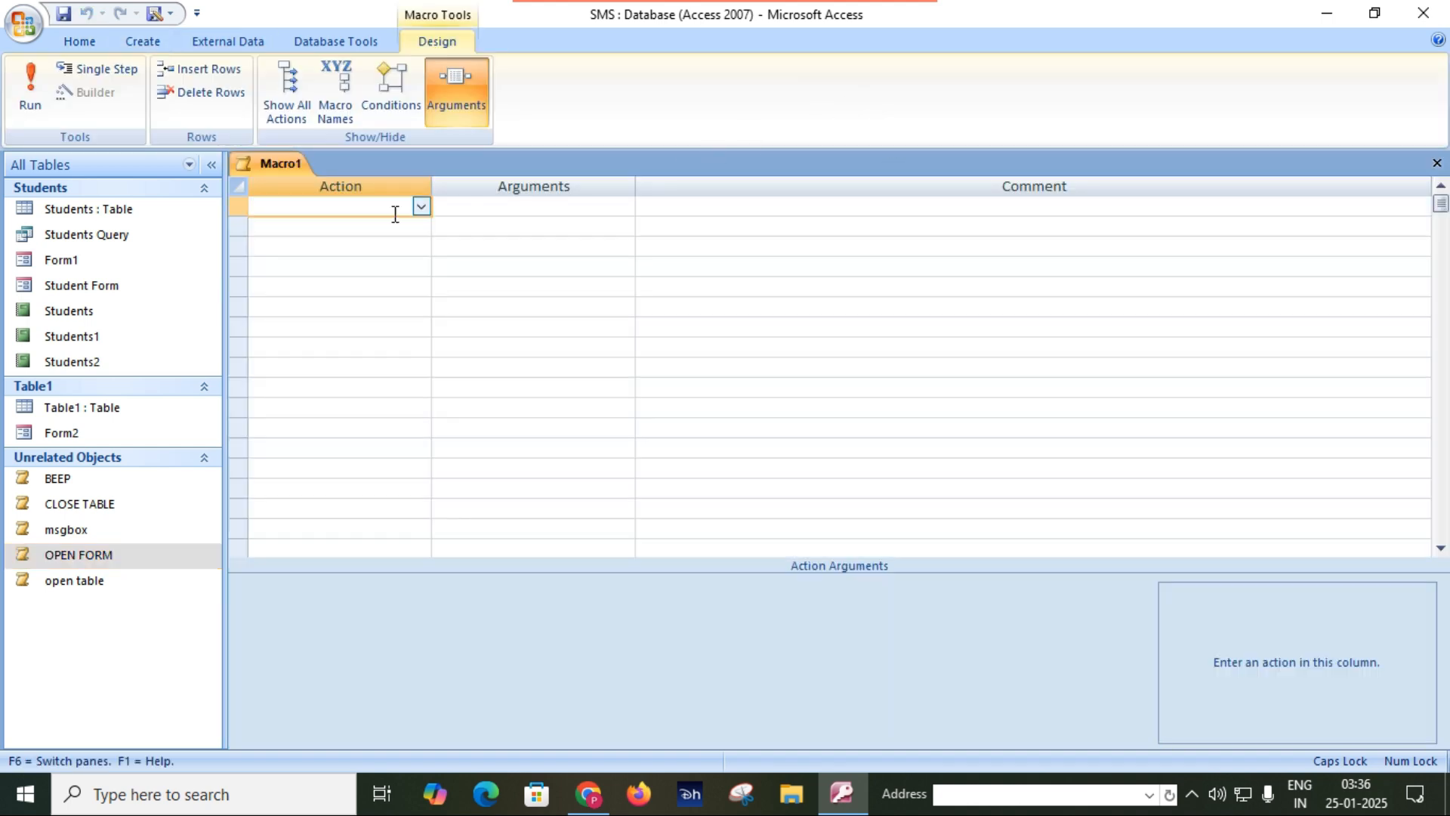
text(CLOse)
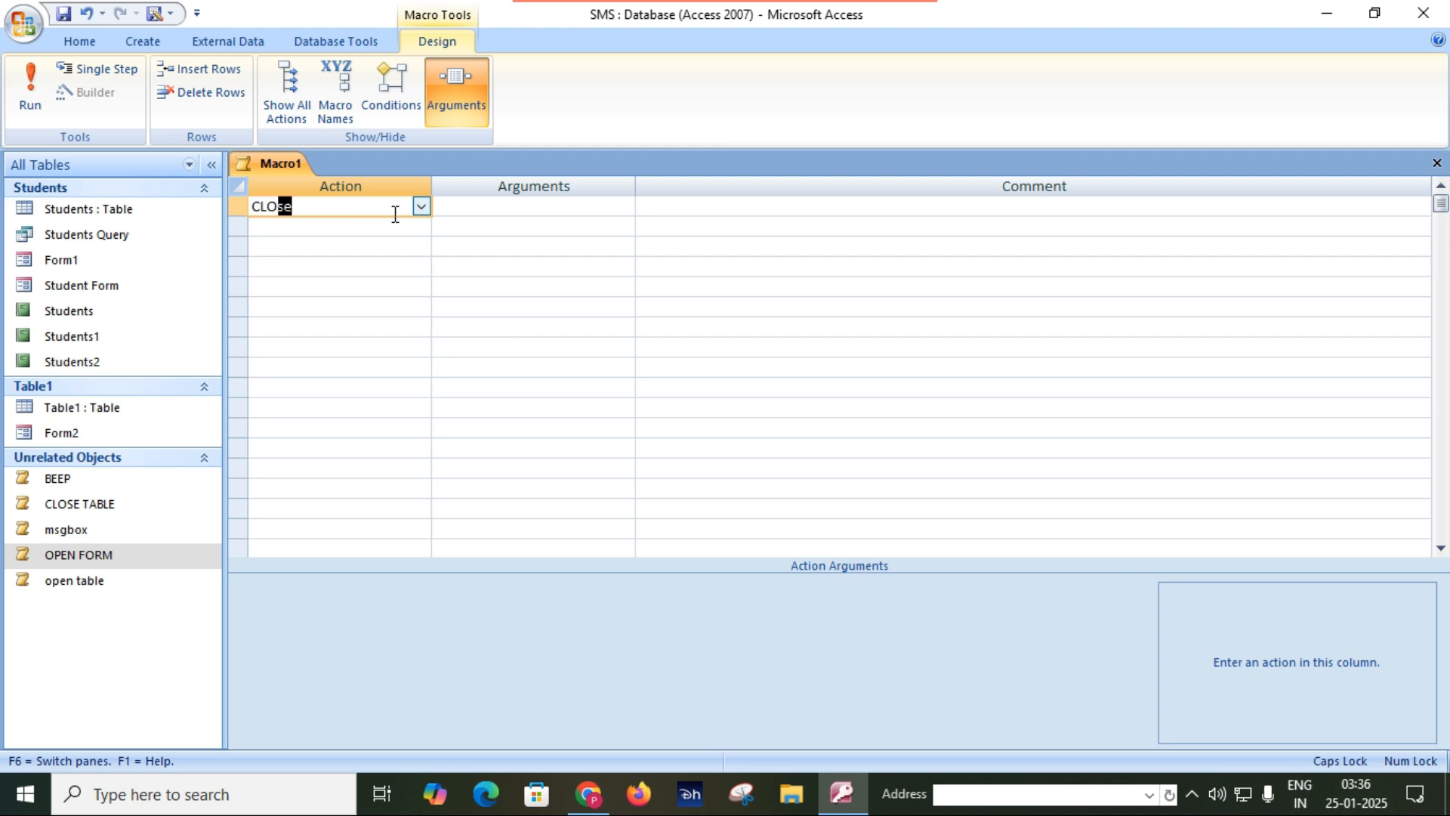
key(Tab)
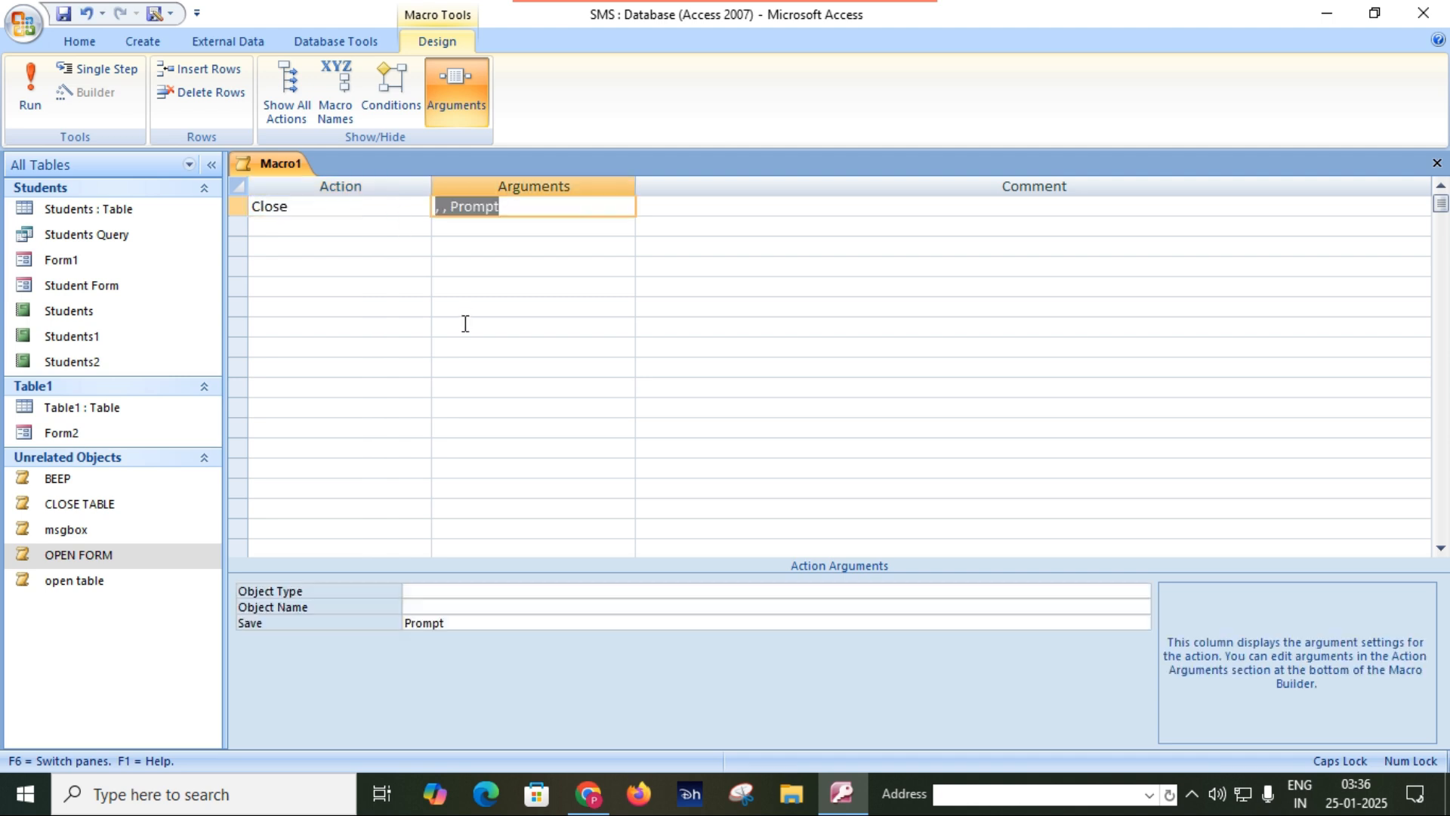
Set the Close action's object type to Form and its object name to Form2.
click(545, 590)
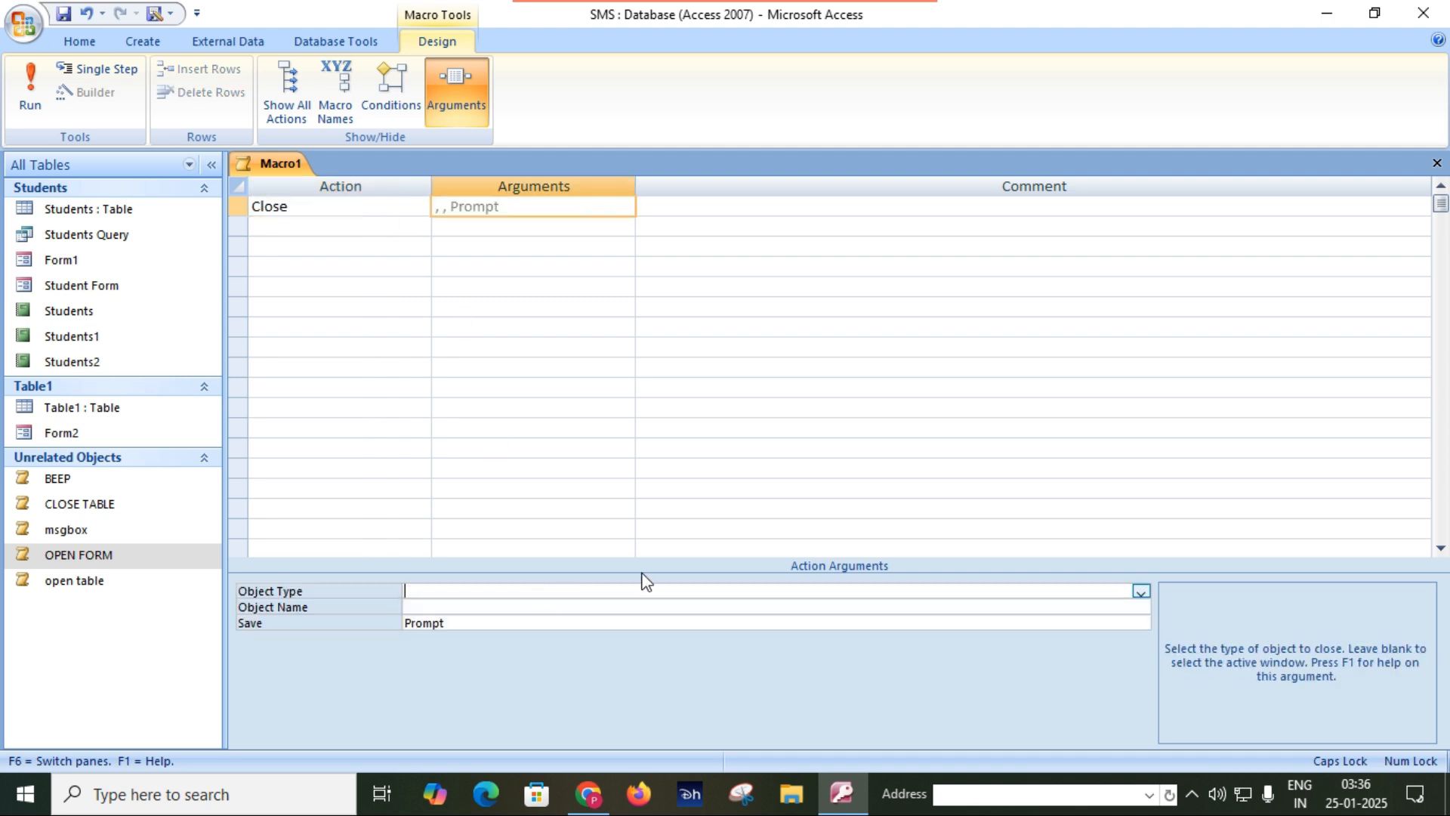
click(1141, 592)
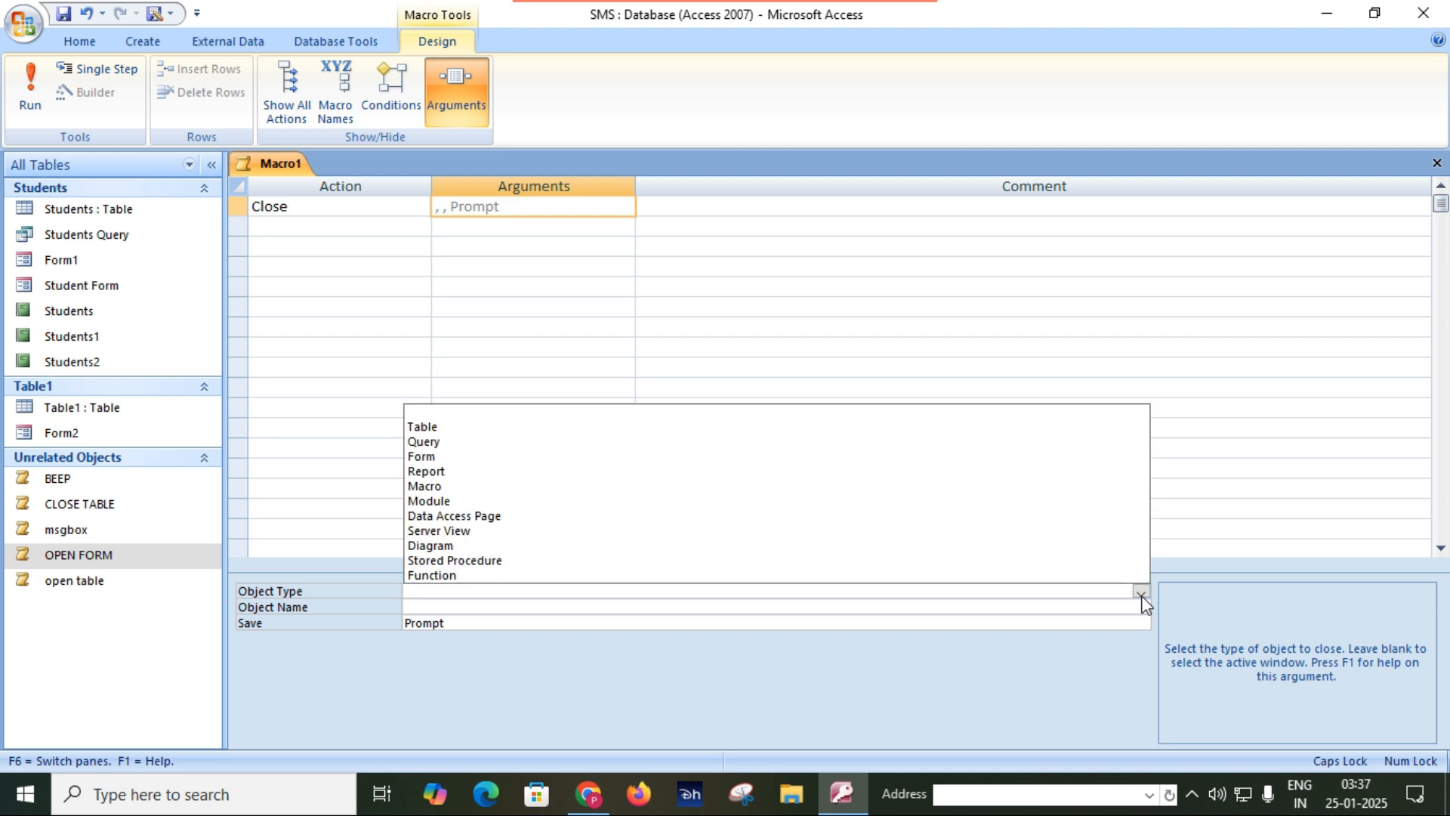
click(496, 457)
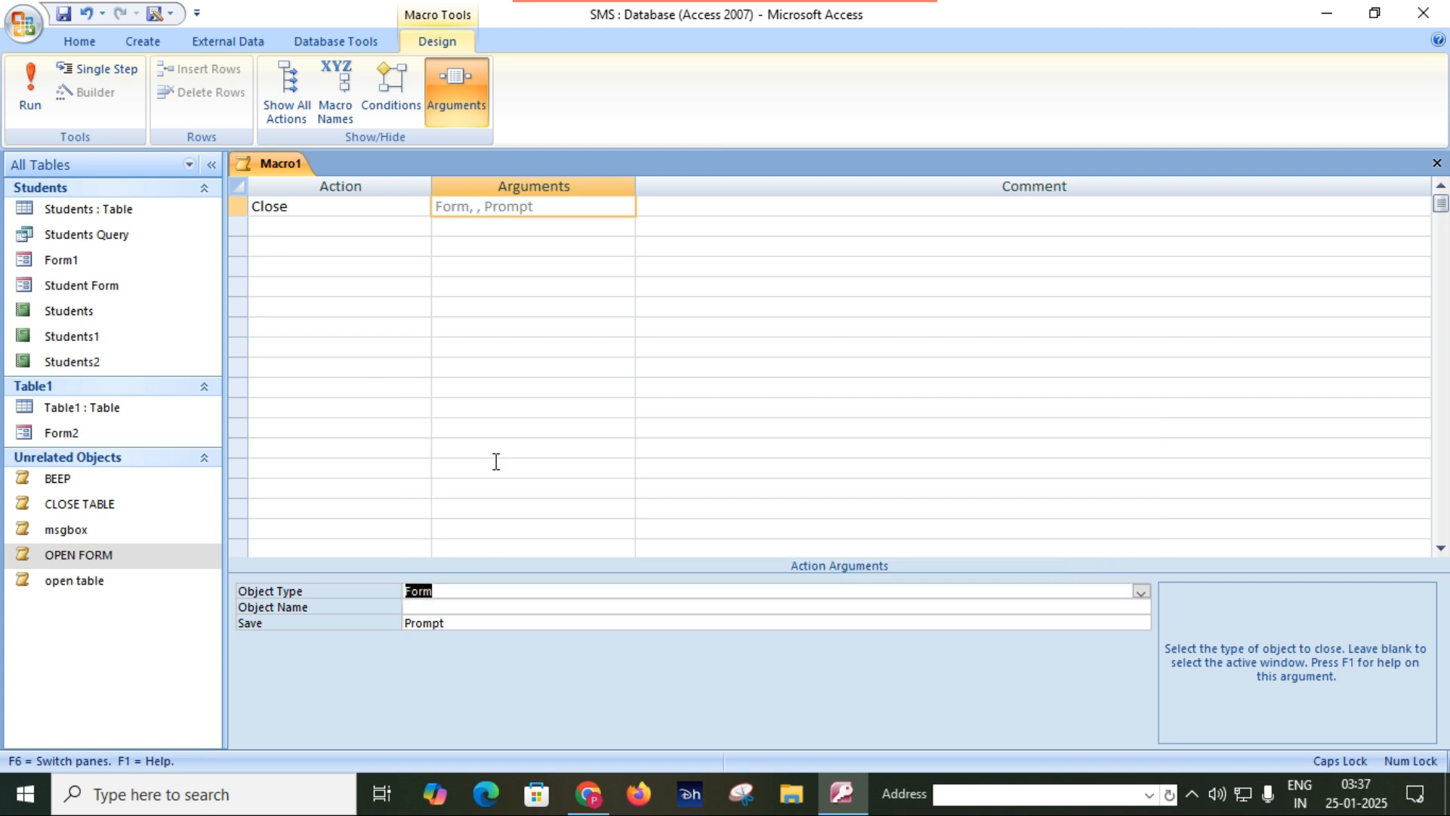
click(956, 608)
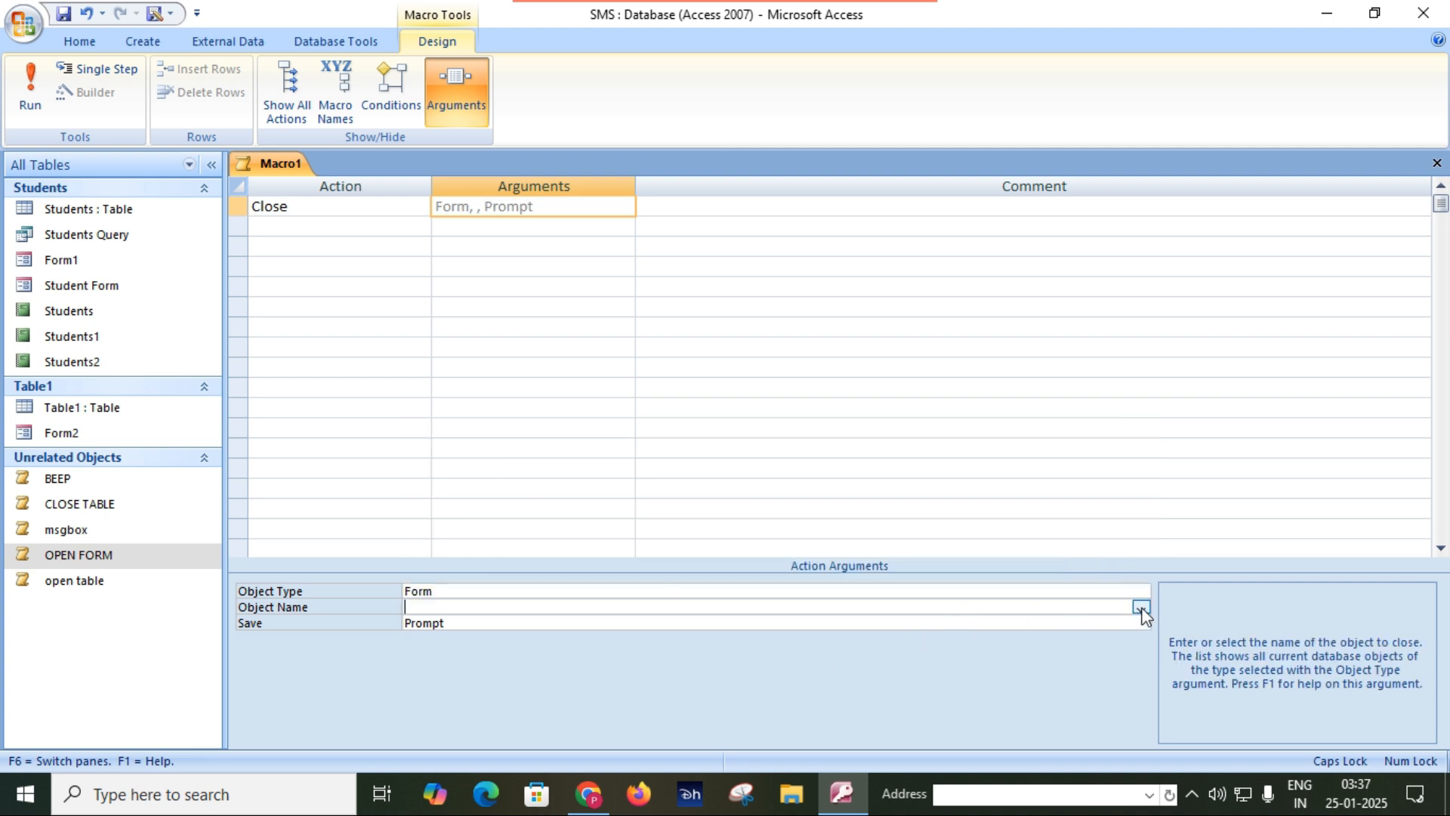
click(1141, 607)
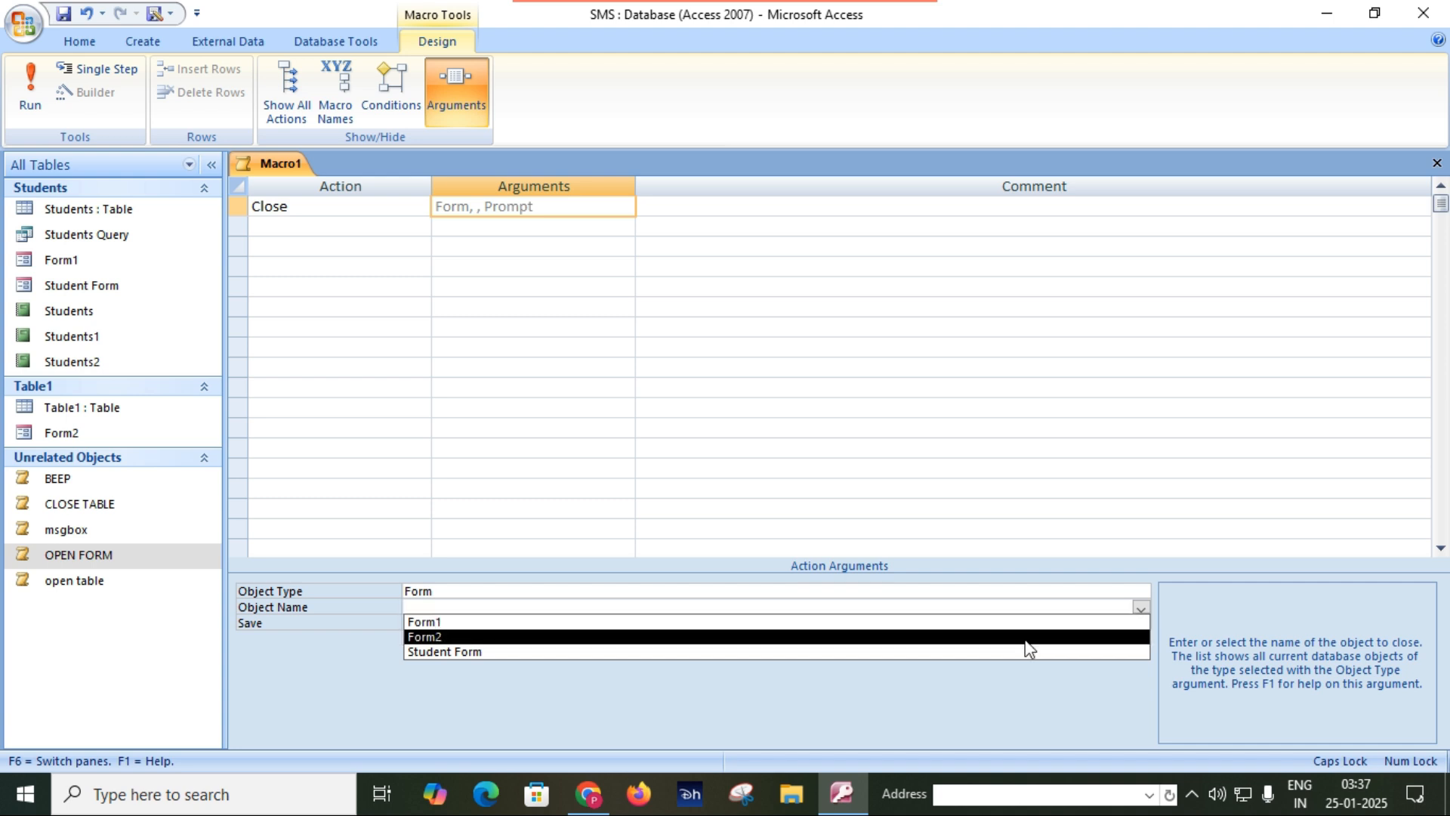
click(1026, 646)
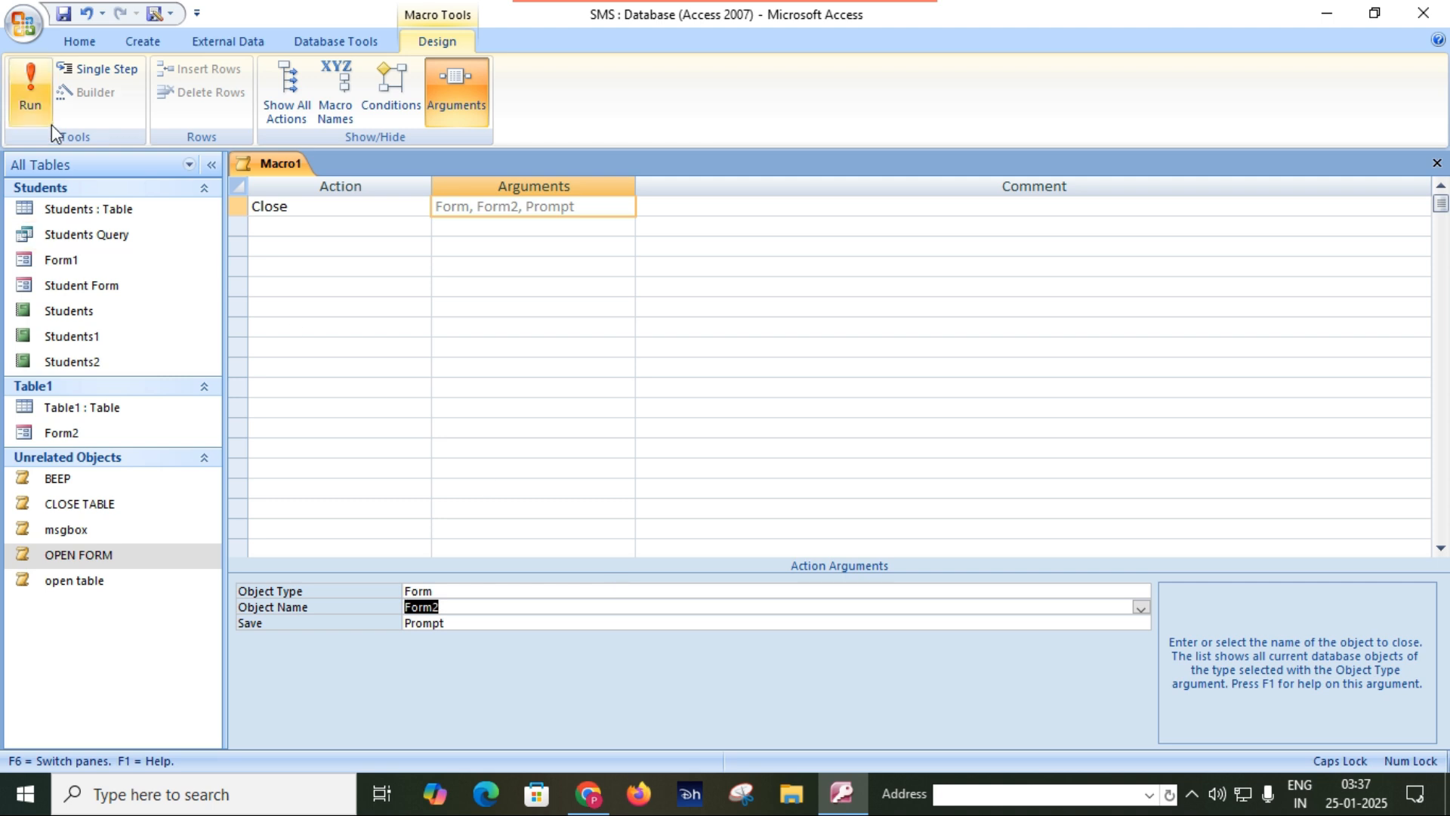
Save the new macro as CLOSE FORM and close its design.
click(63, 17)
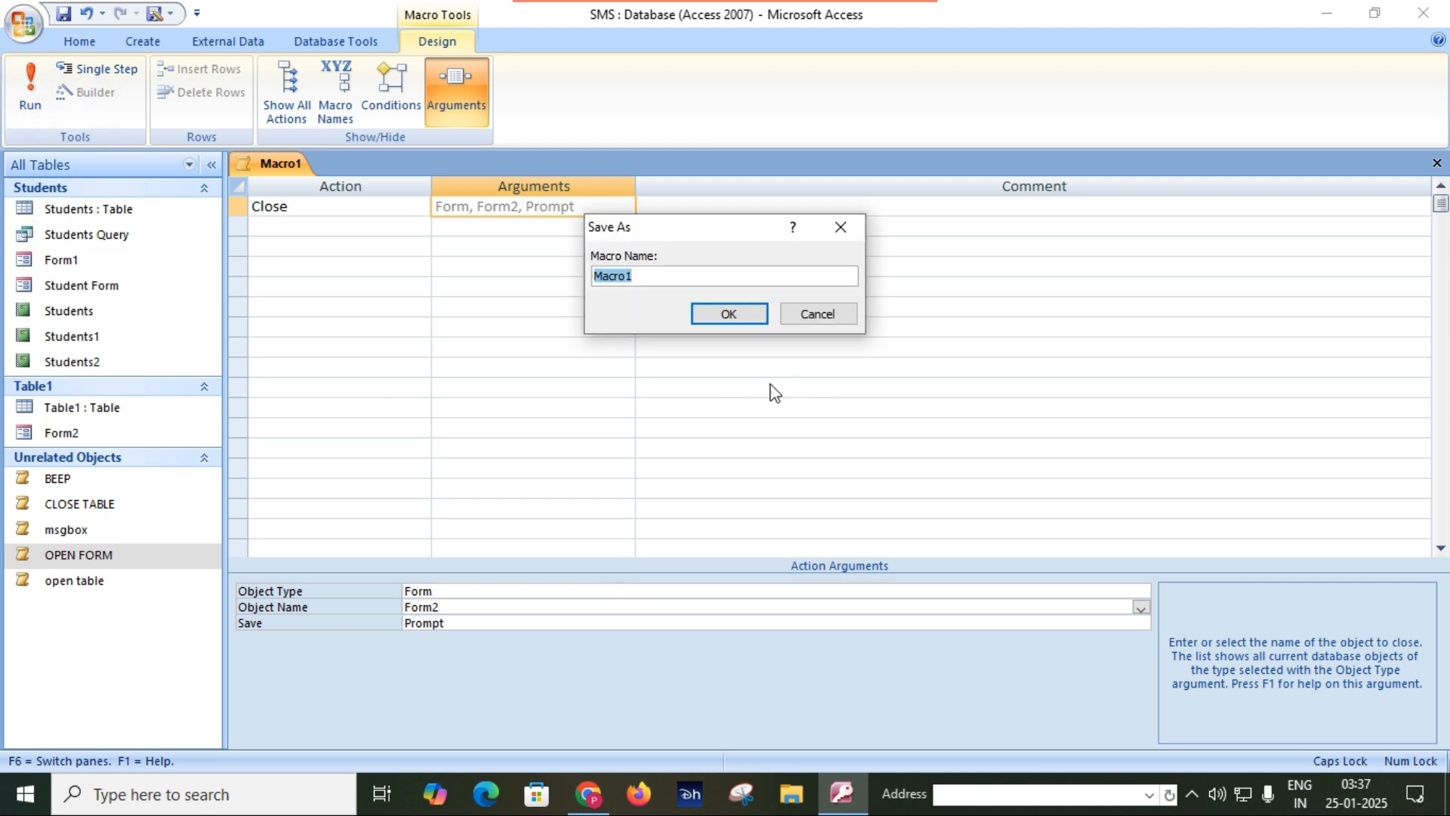
text(CLOSE FORM)
key(Return)
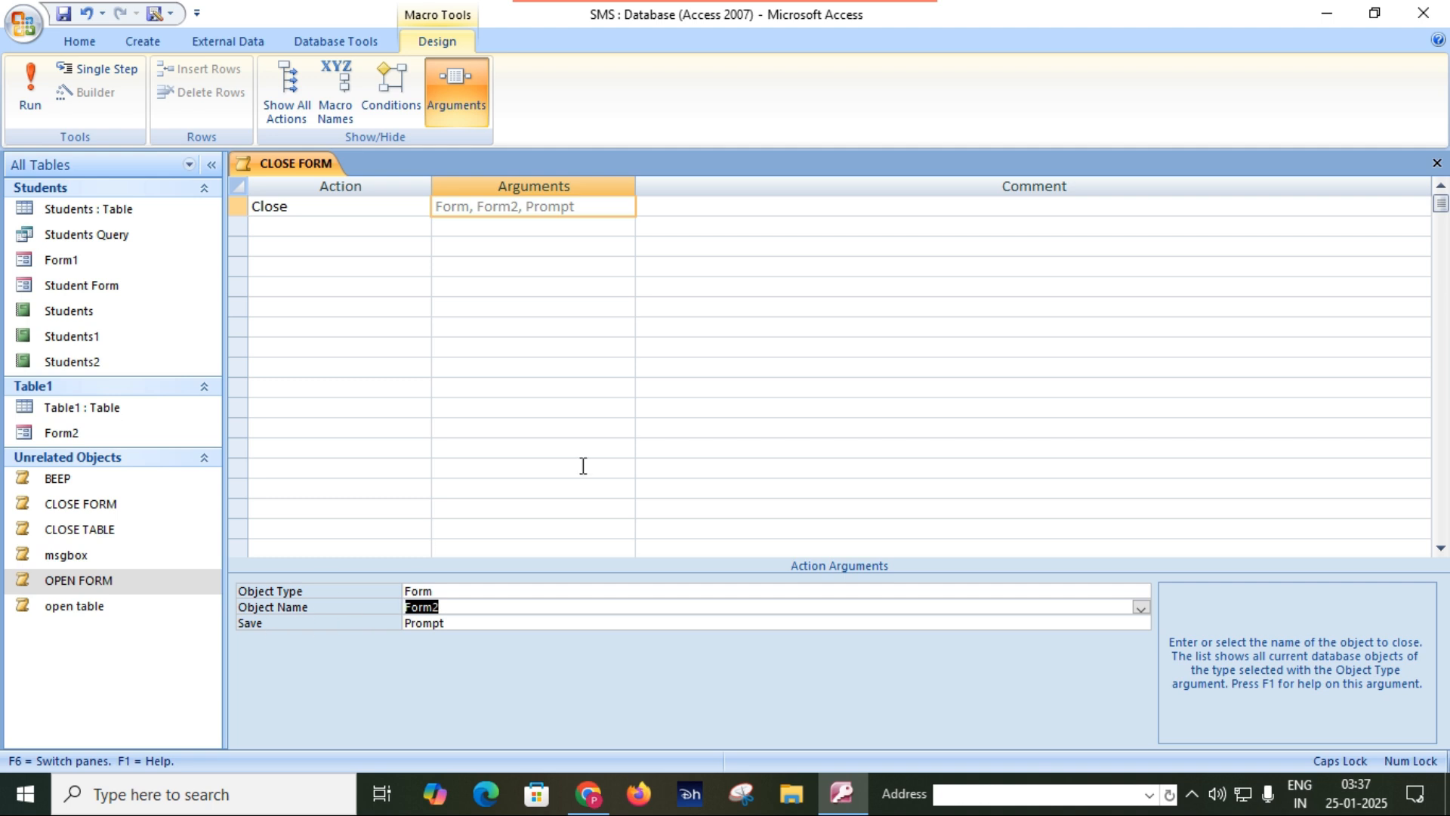
click(1434, 163)
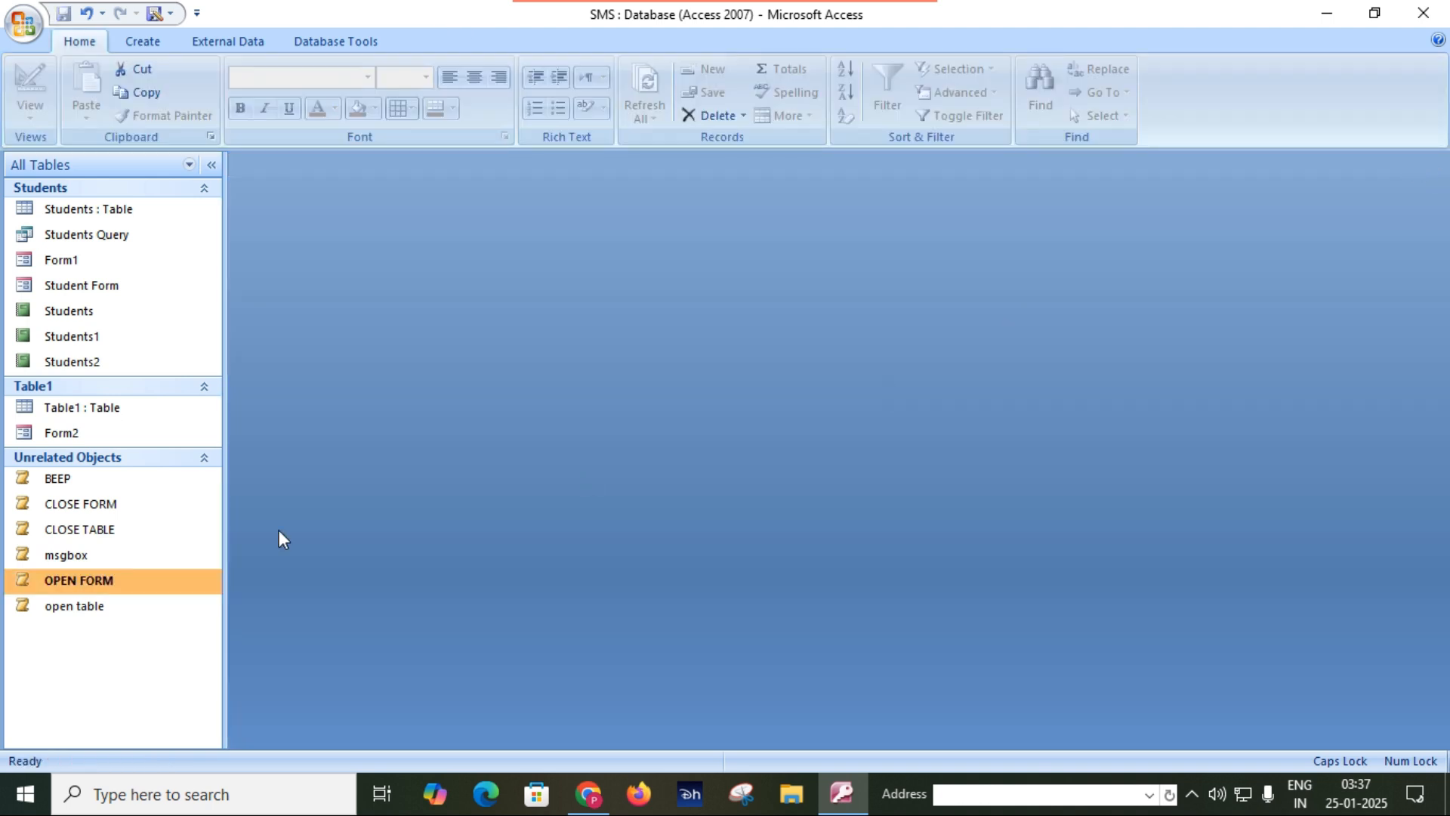
Run the OPEN FORM macro, move the Form2 dialog clear of the object list, and close the dialog.
double_click(112, 585)
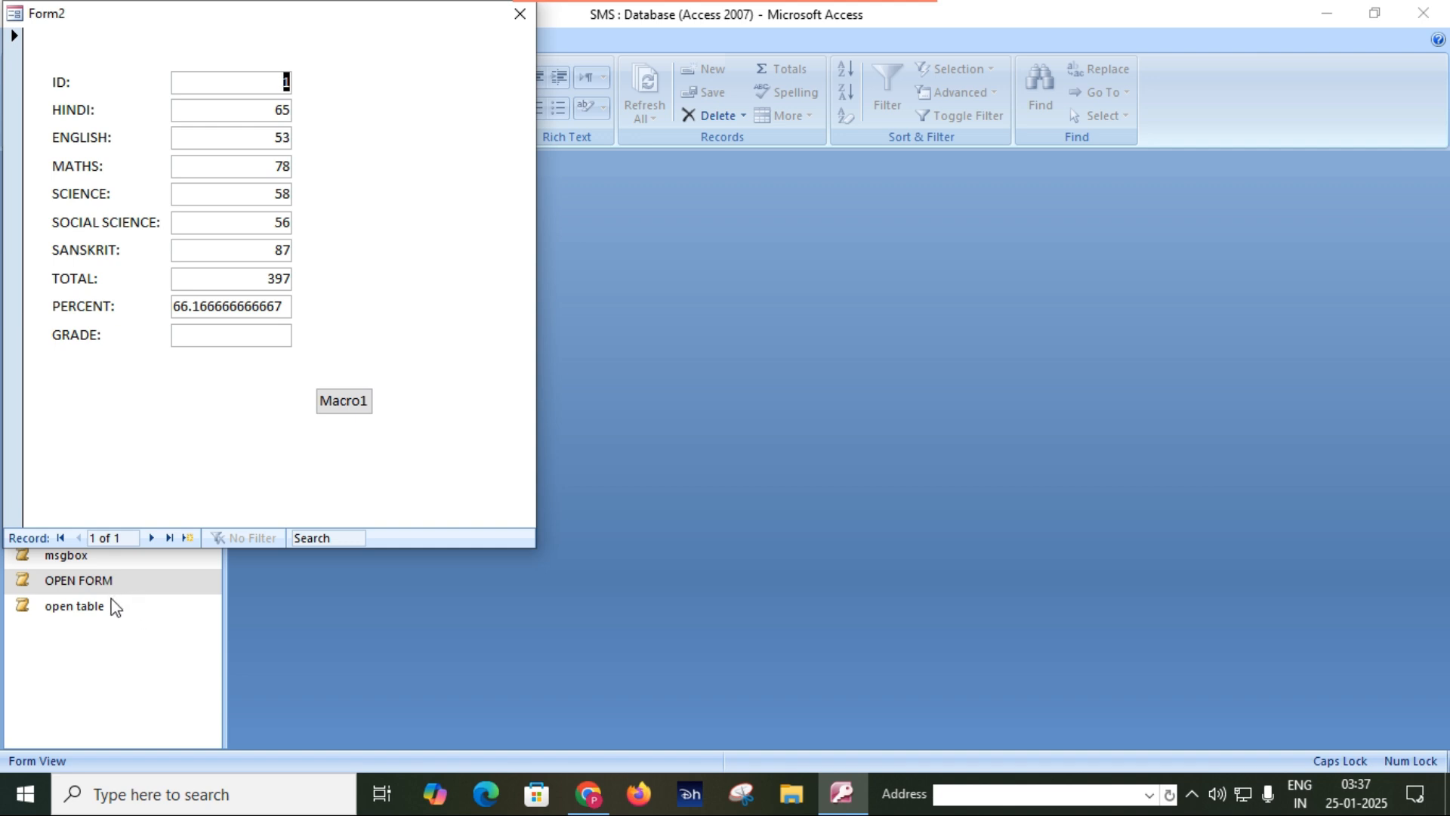
drag(357, 36, 887, 113)
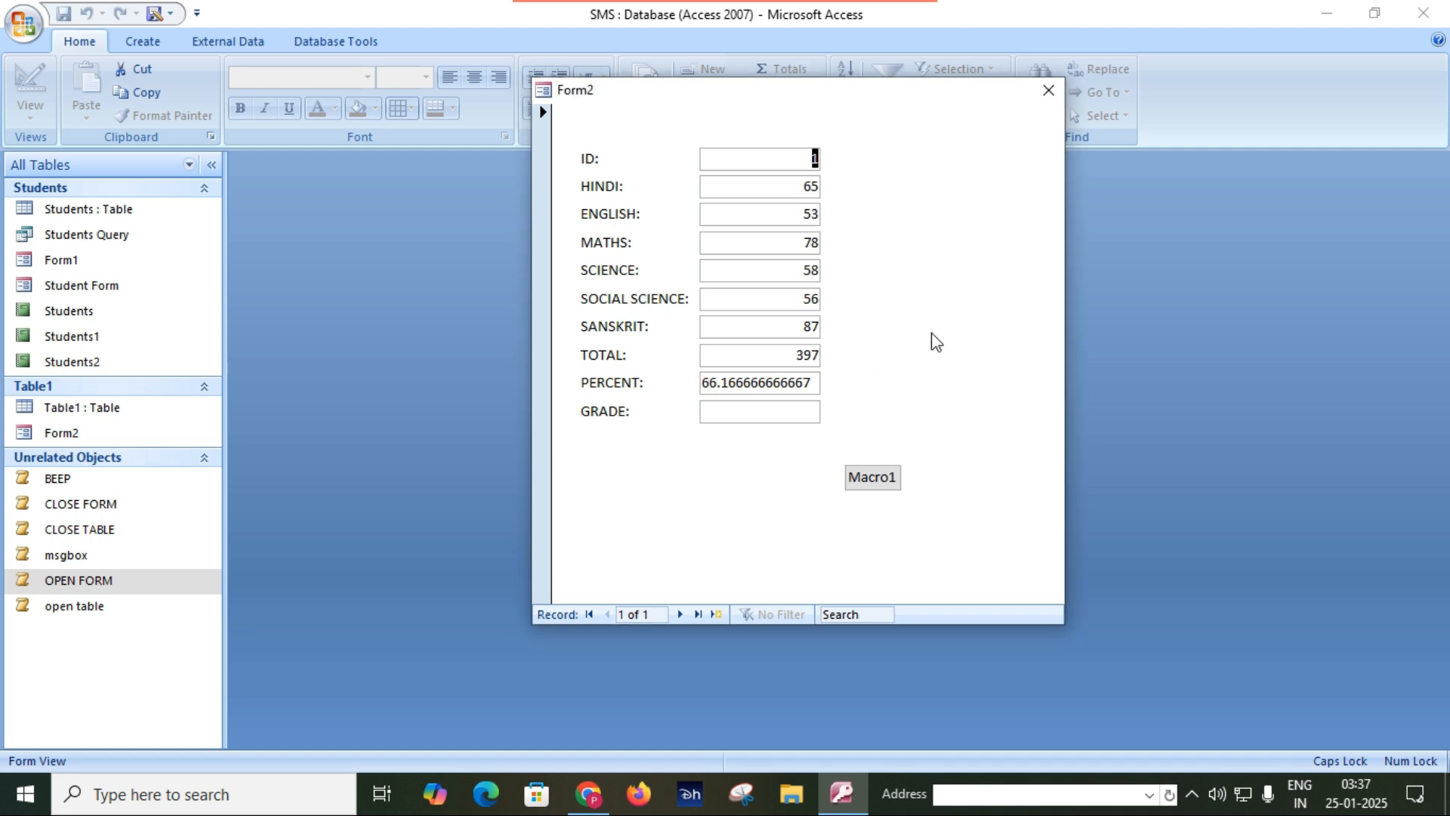
click(1049, 91)
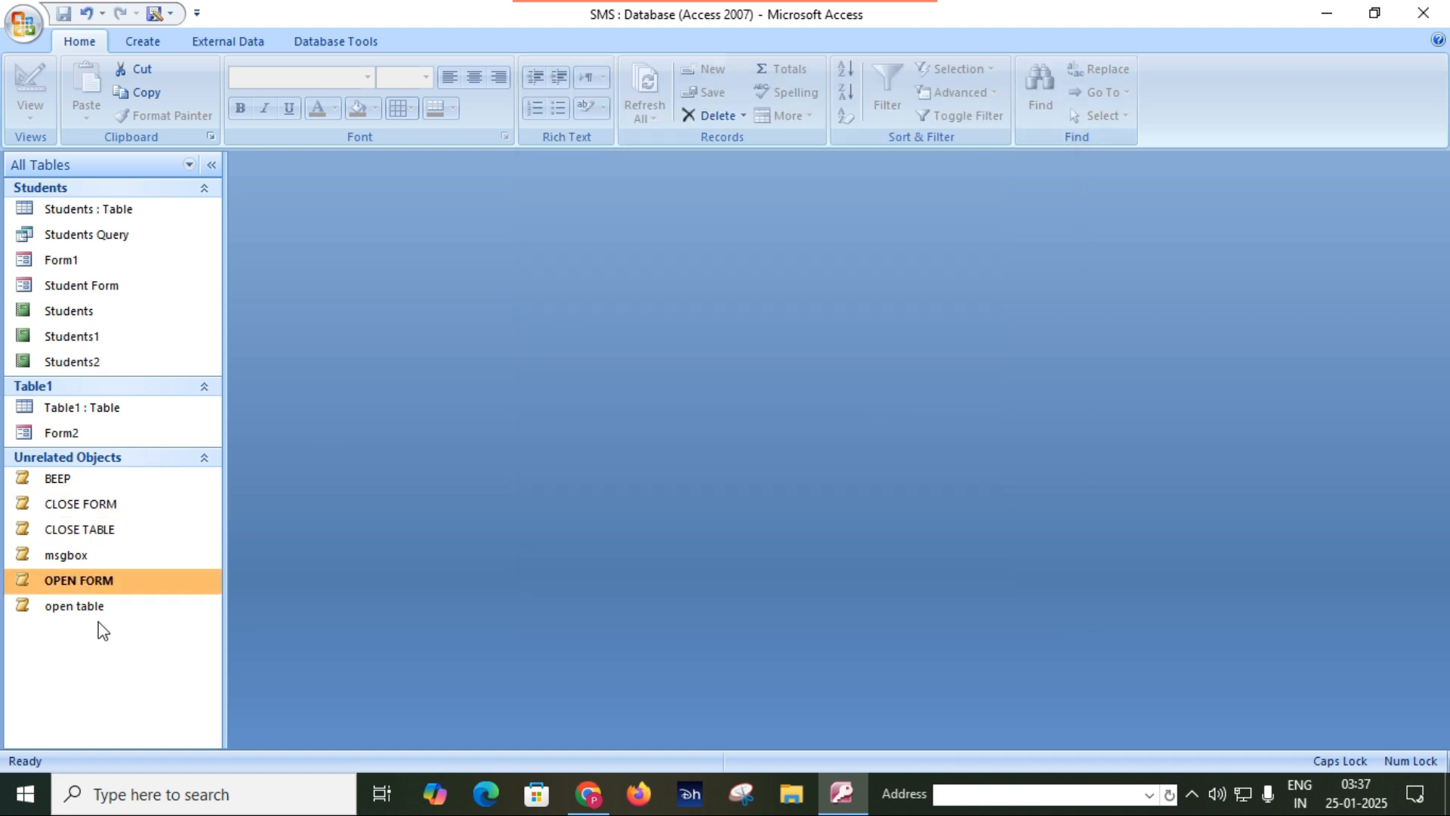
Reopen the OPEN FORM macro in Design View, set its window mode to Normal, and close the design with the change kept.
right_click(115, 586)
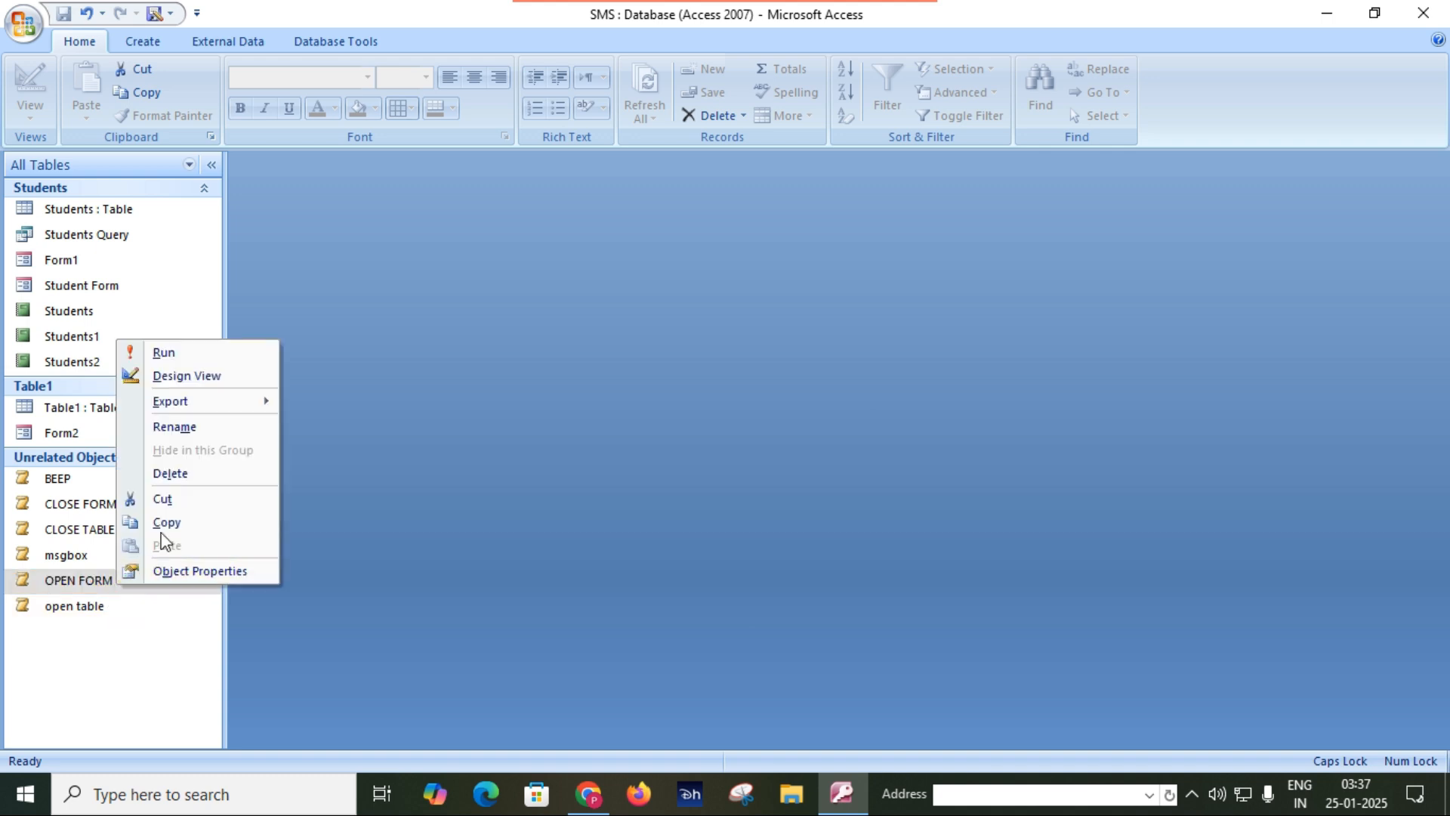
click(214, 385)
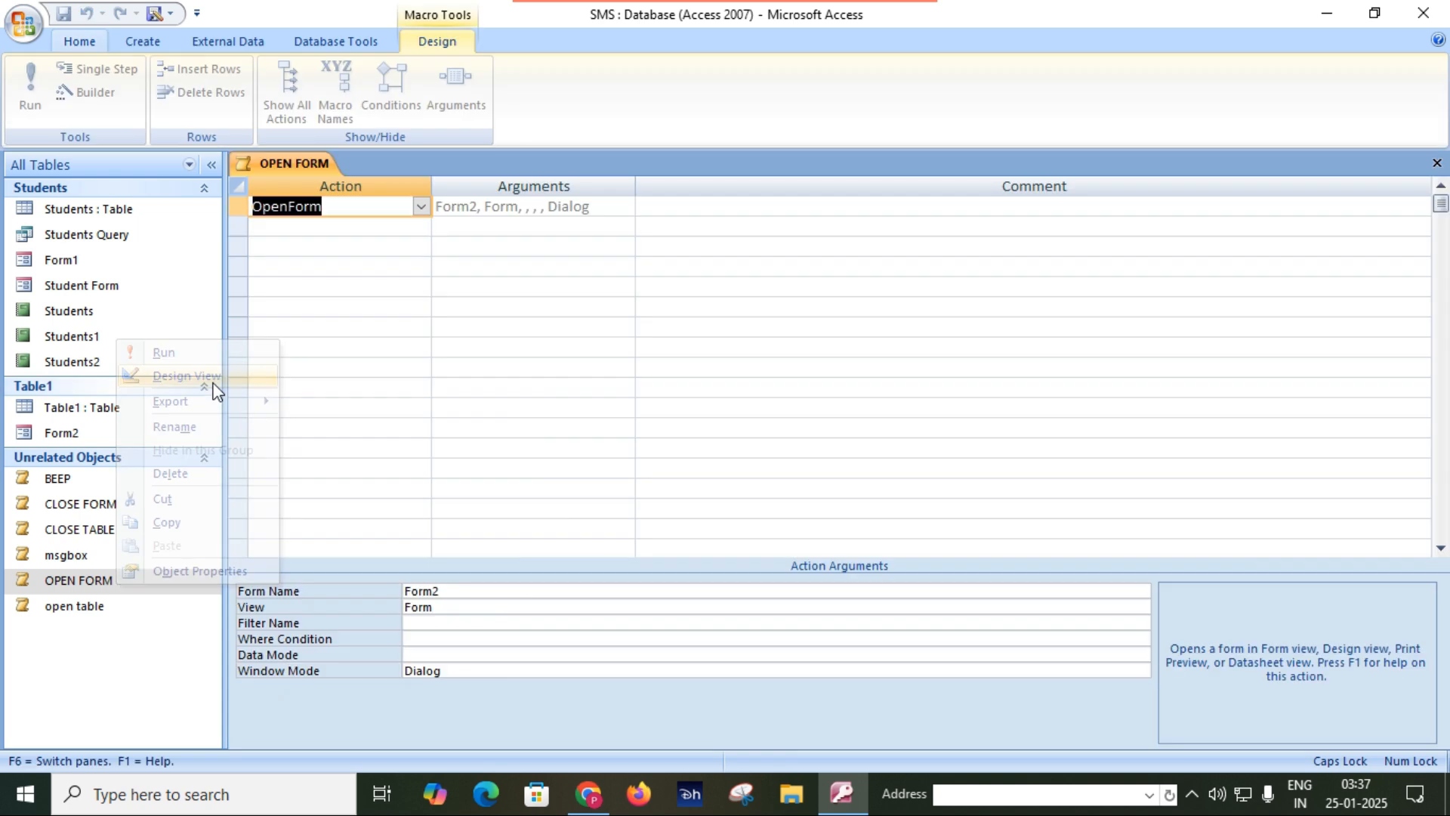
click(521, 670)
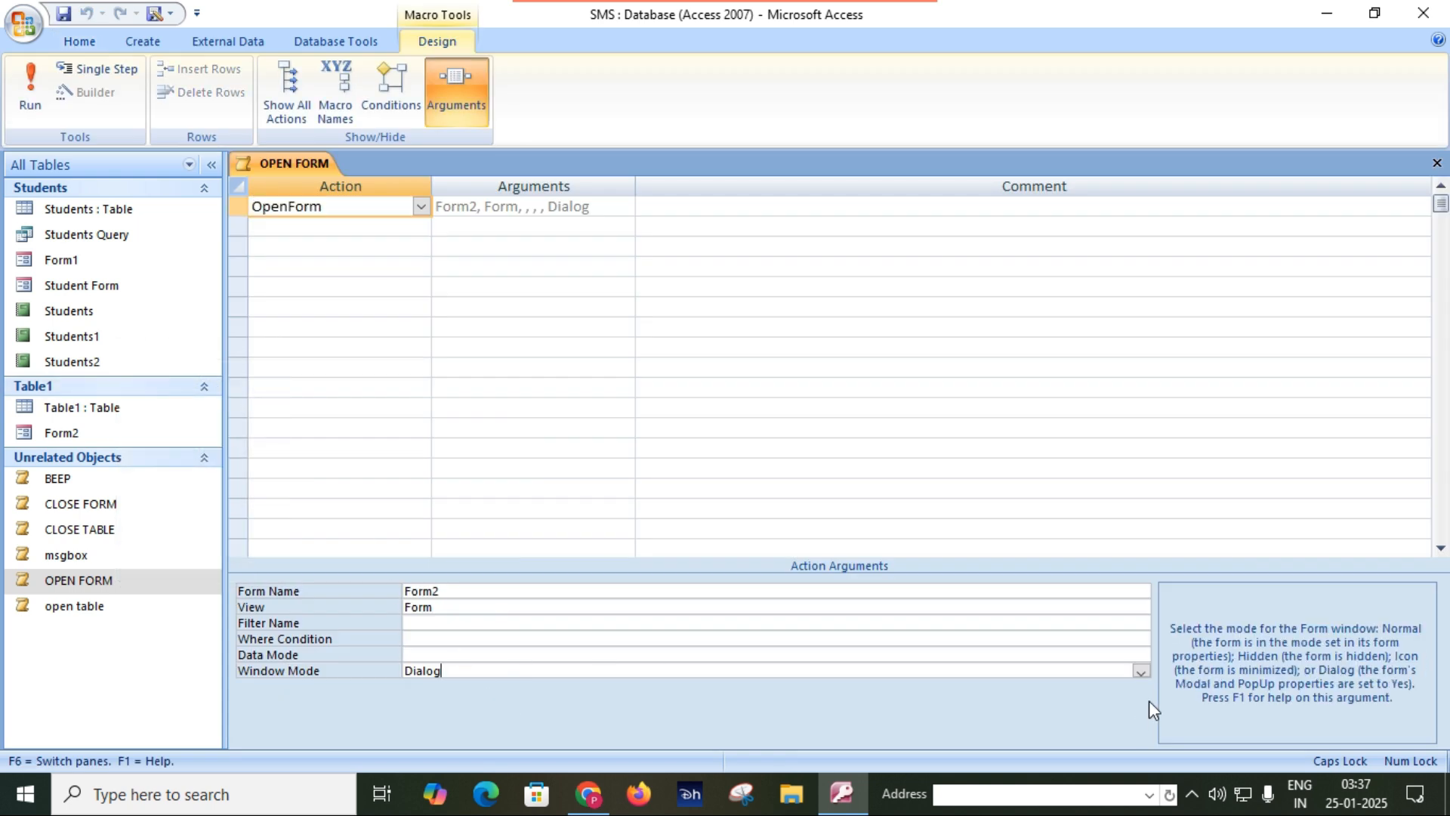
click(1140, 670)
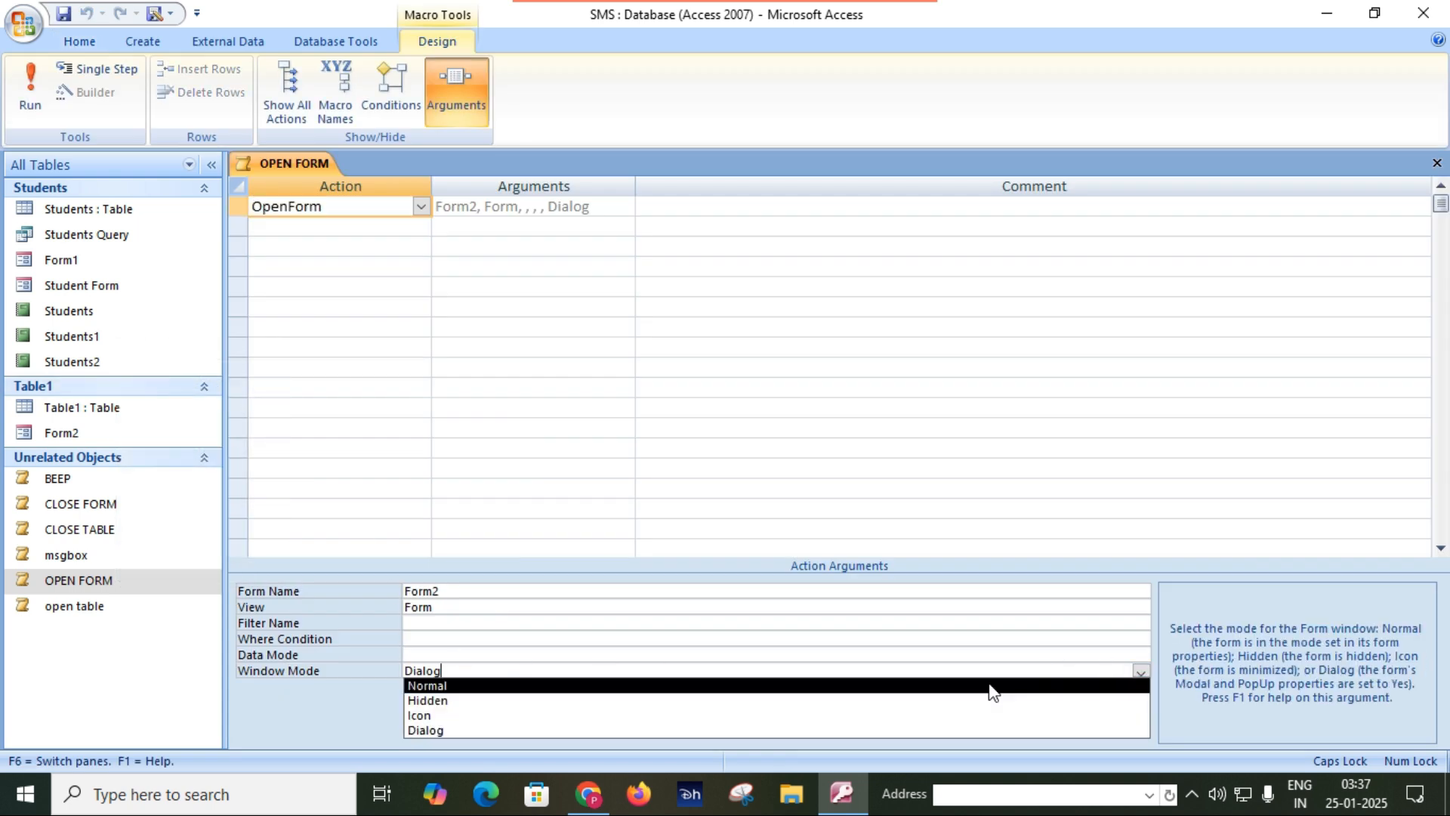
click(921, 689)
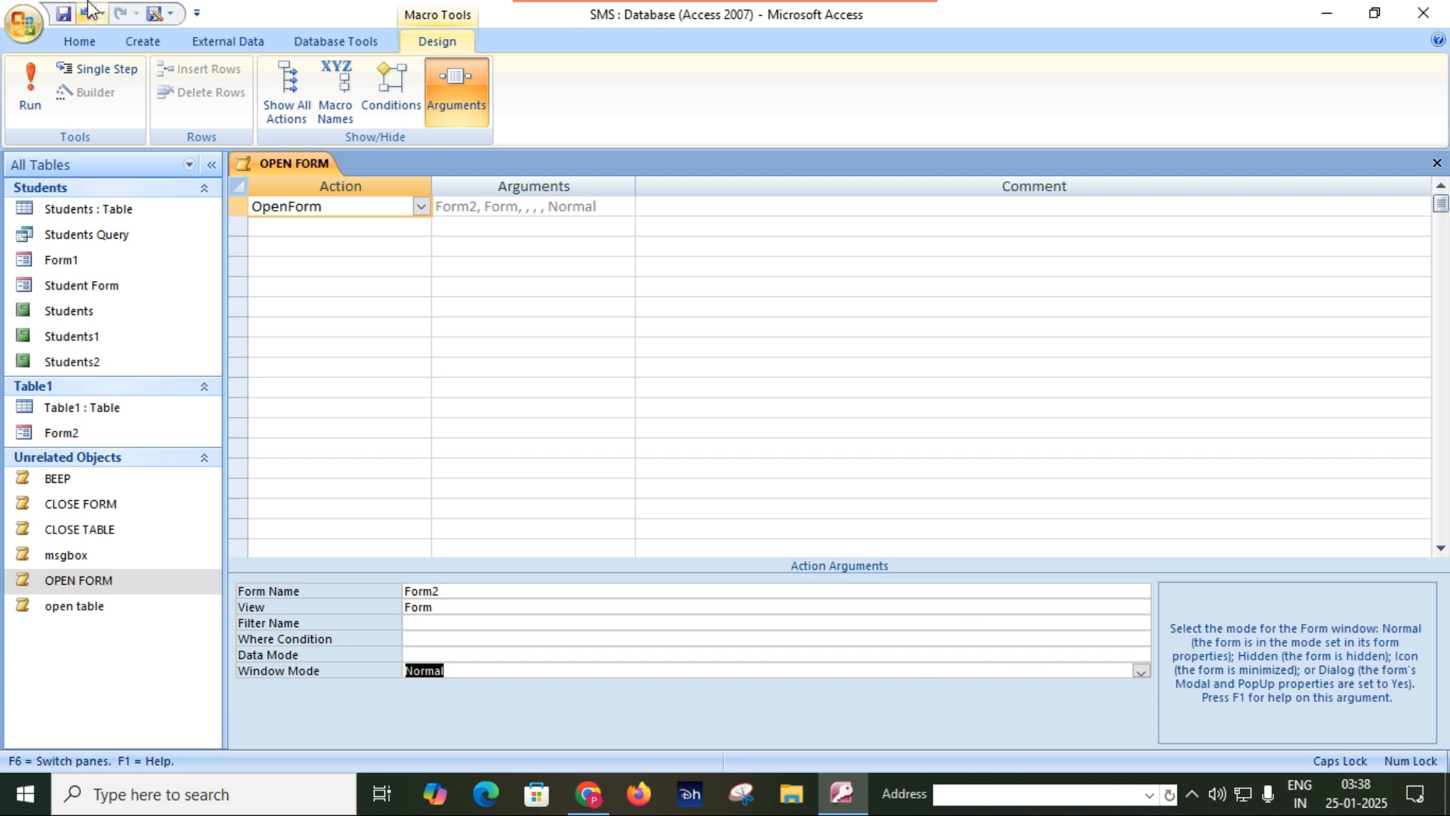
click(1437, 163)
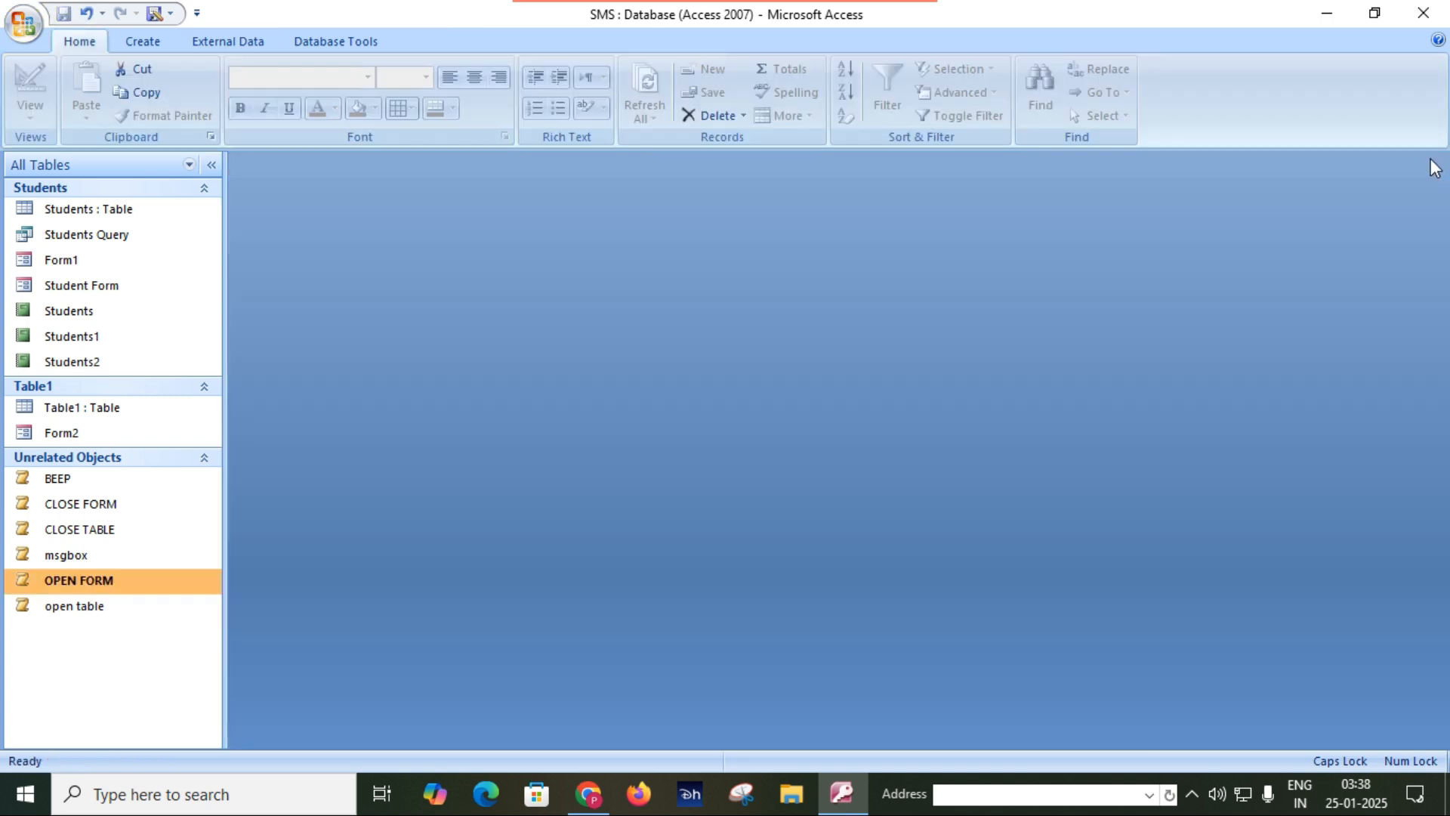
Test the macro pair by opening Form2 with OPEN FORM and closing it with CLOSE FORM.
double_click(119, 589)
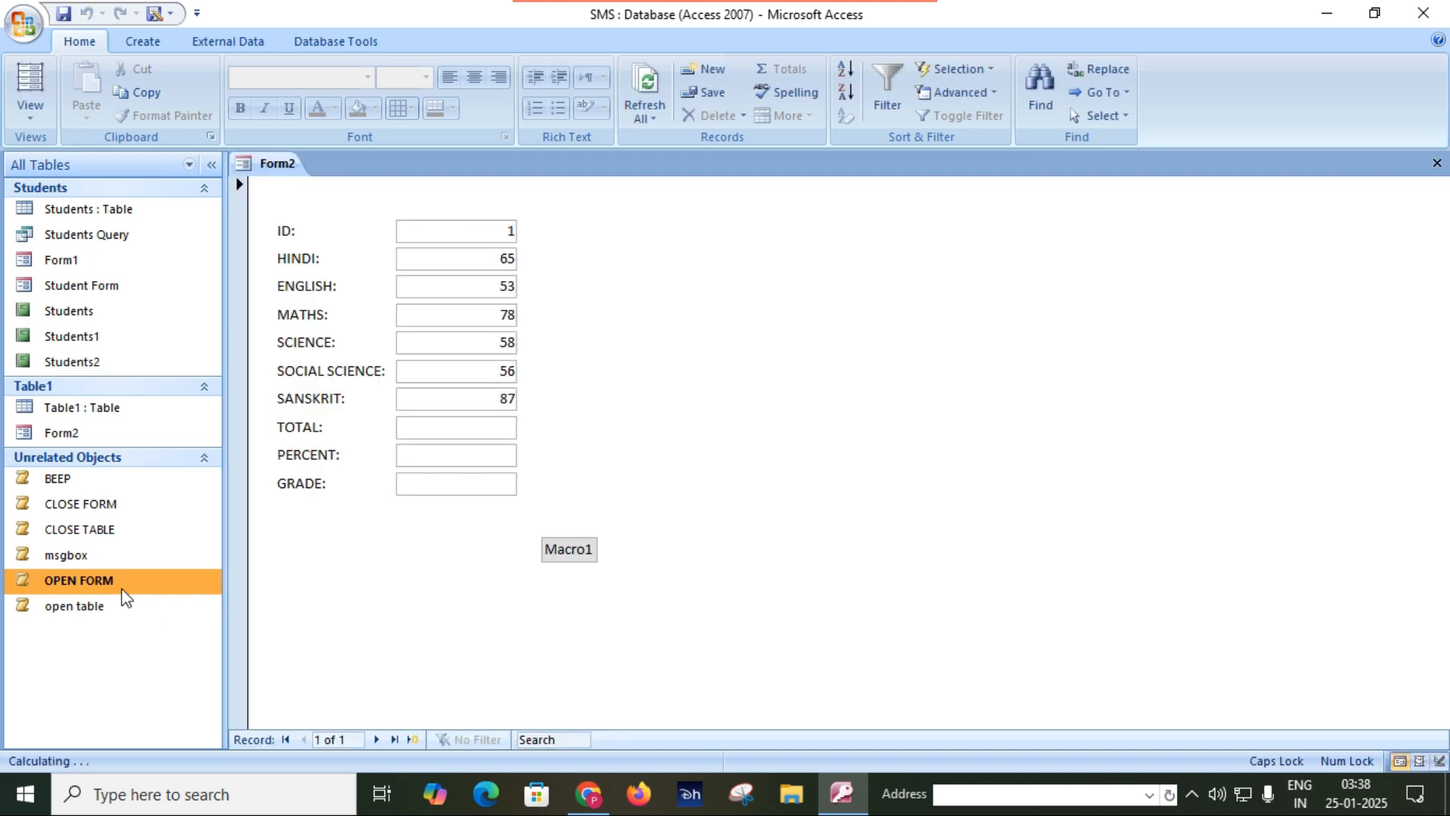
double_click(109, 506)
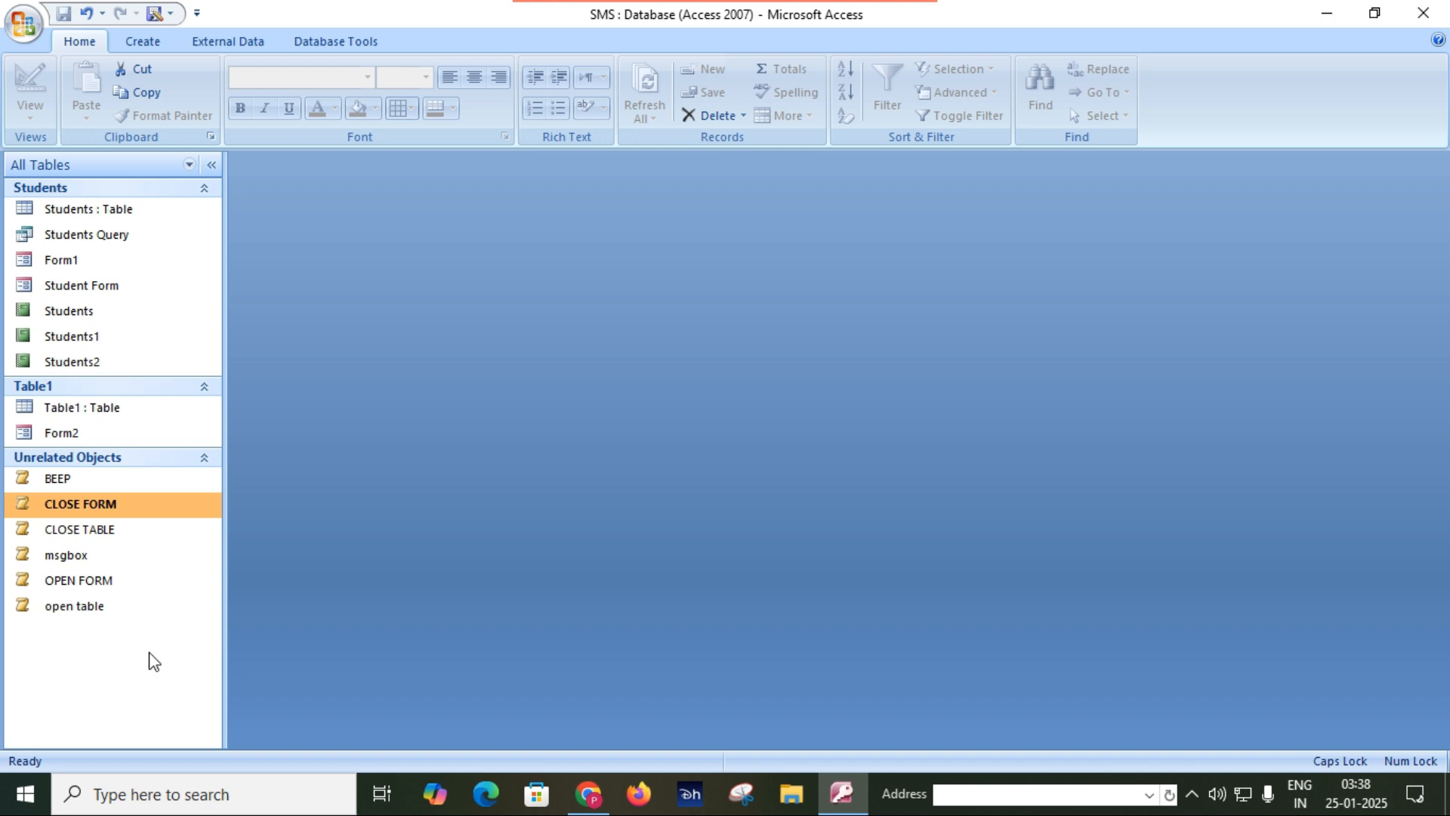
Create another new macro with OpenReport as its first action.
click(151, 43)
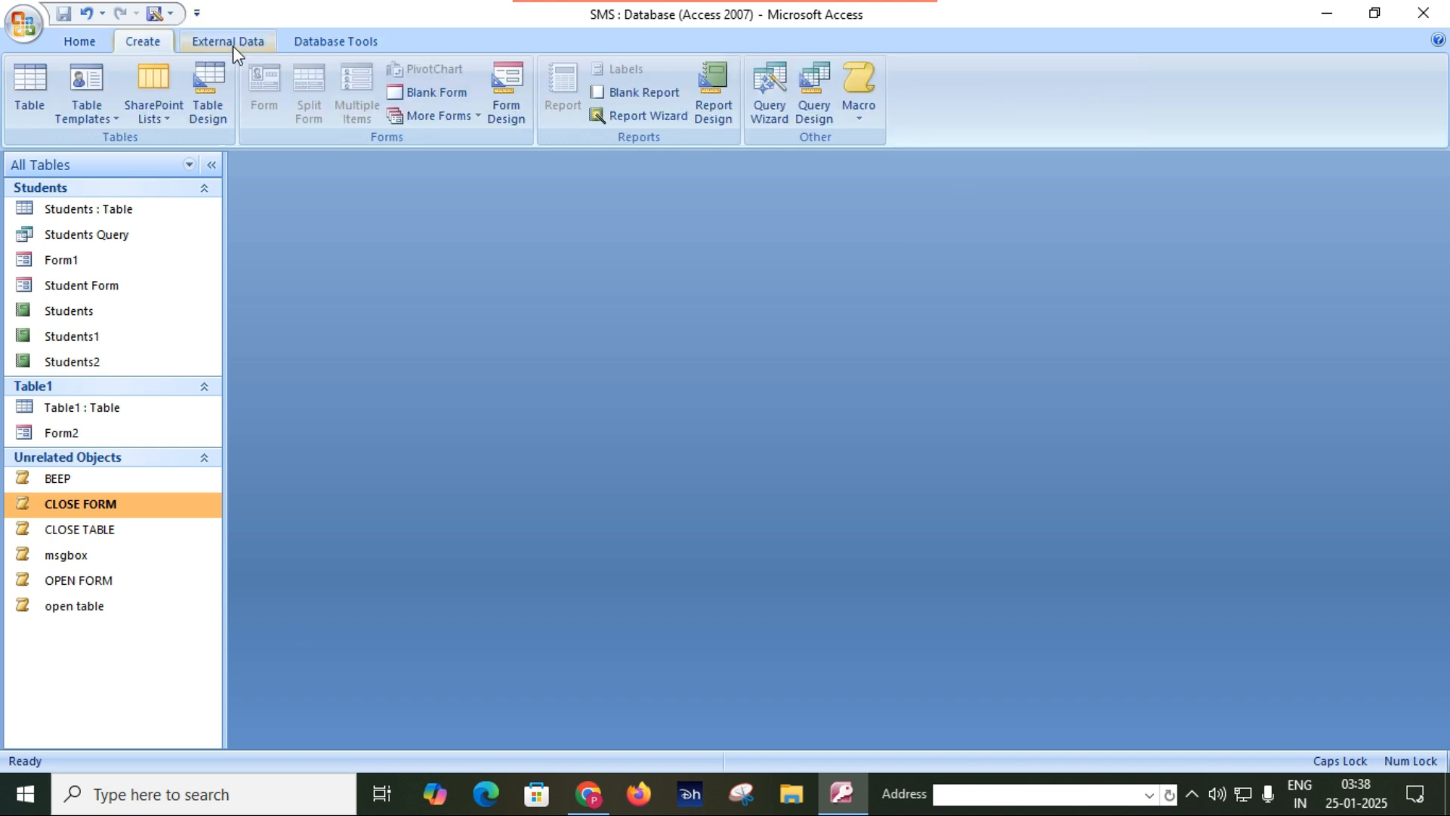
click(874, 88)
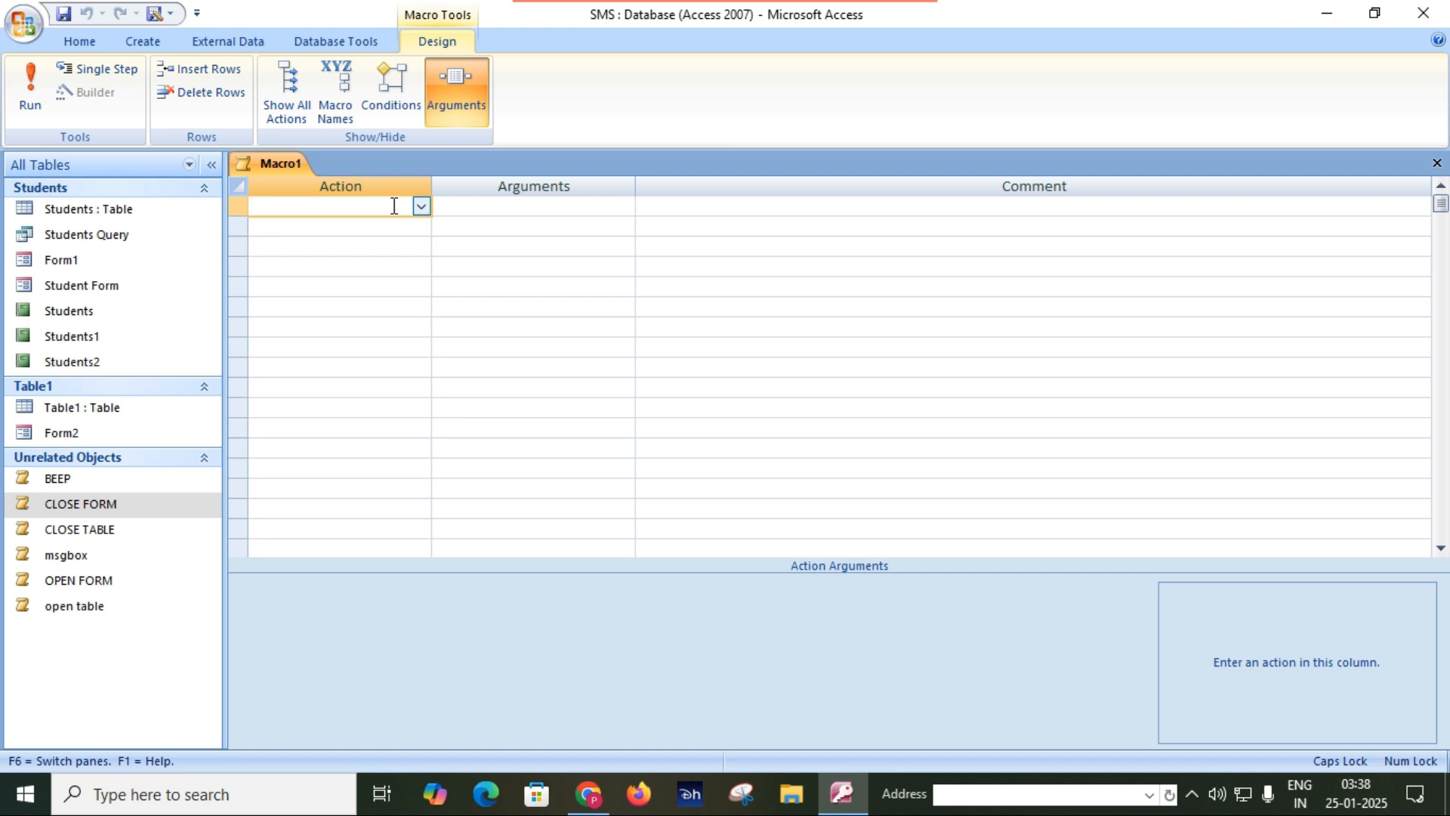
text(OPEN)
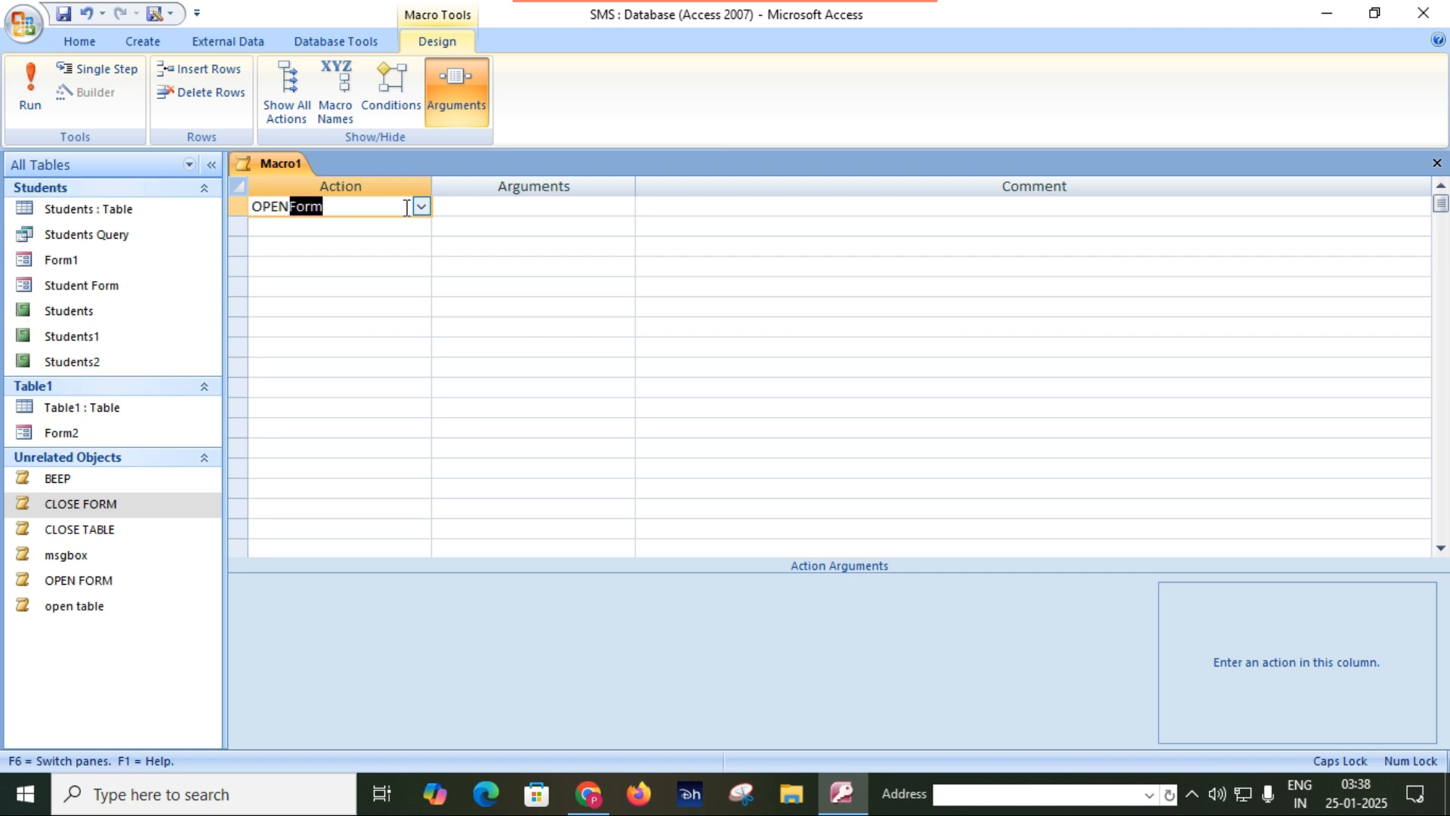
text(R)
click(463, 204)
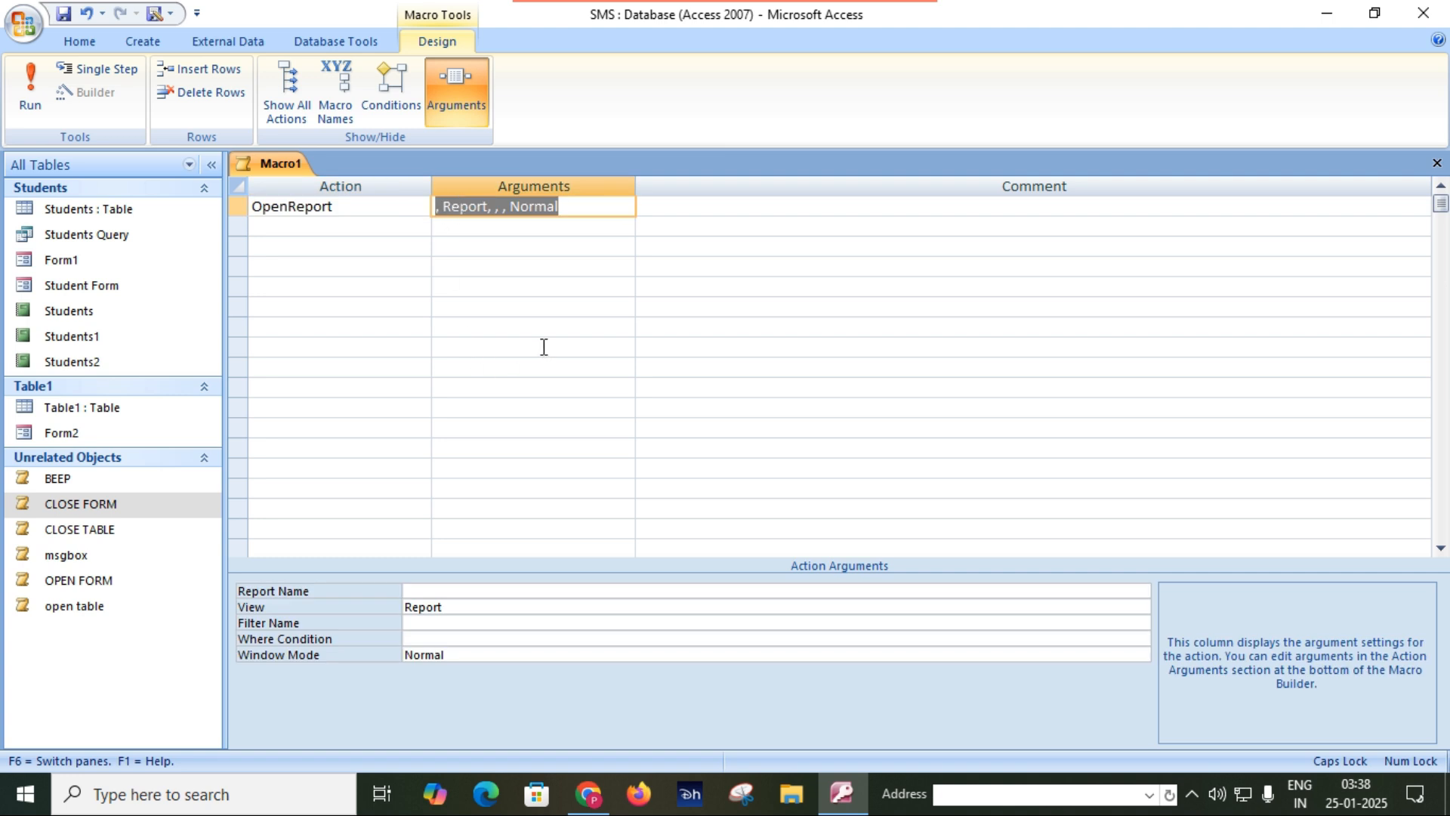
Choose Students as the report name for the OpenReport action.
double_click(573, 586)
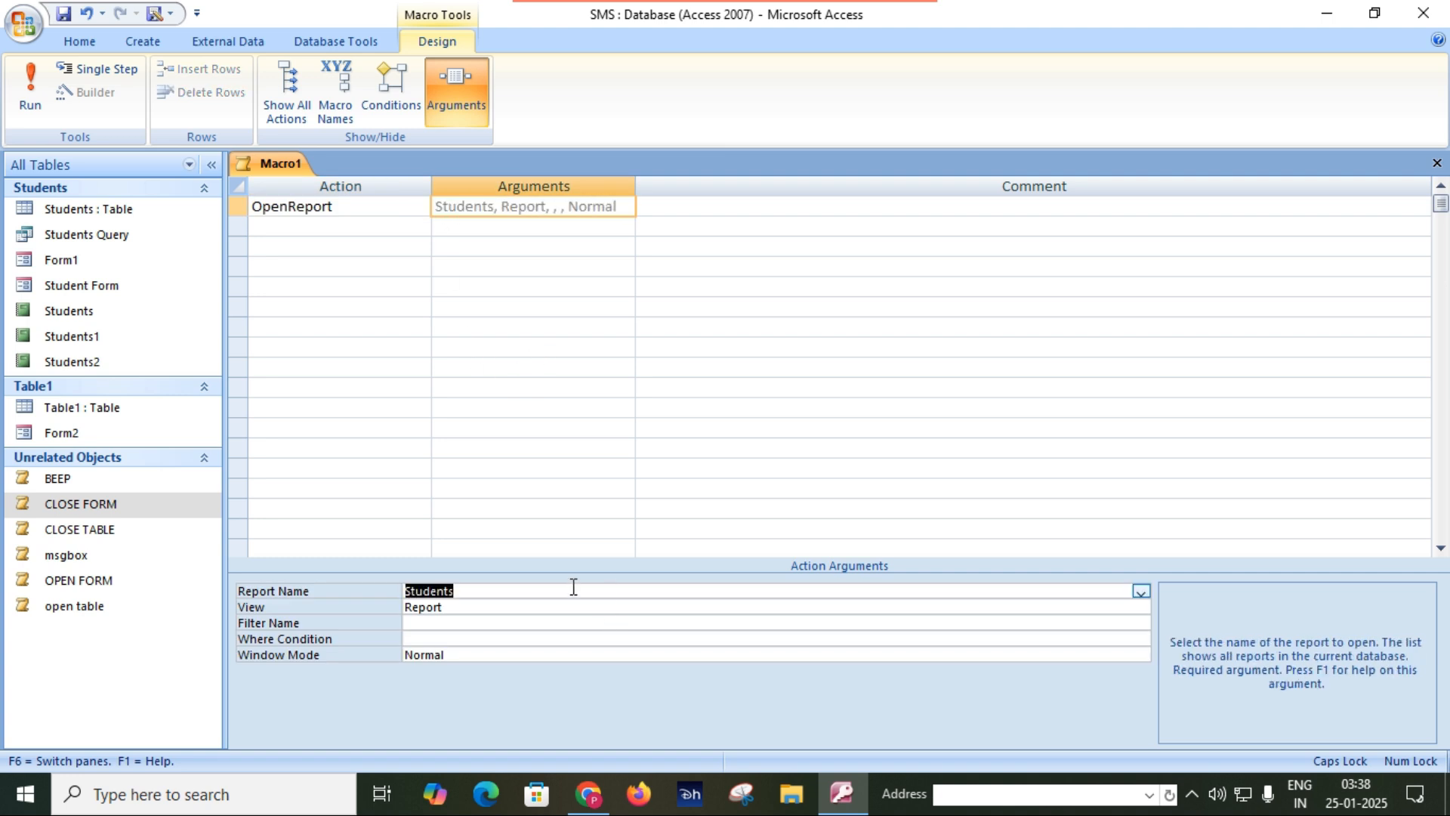
click(1140, 592)
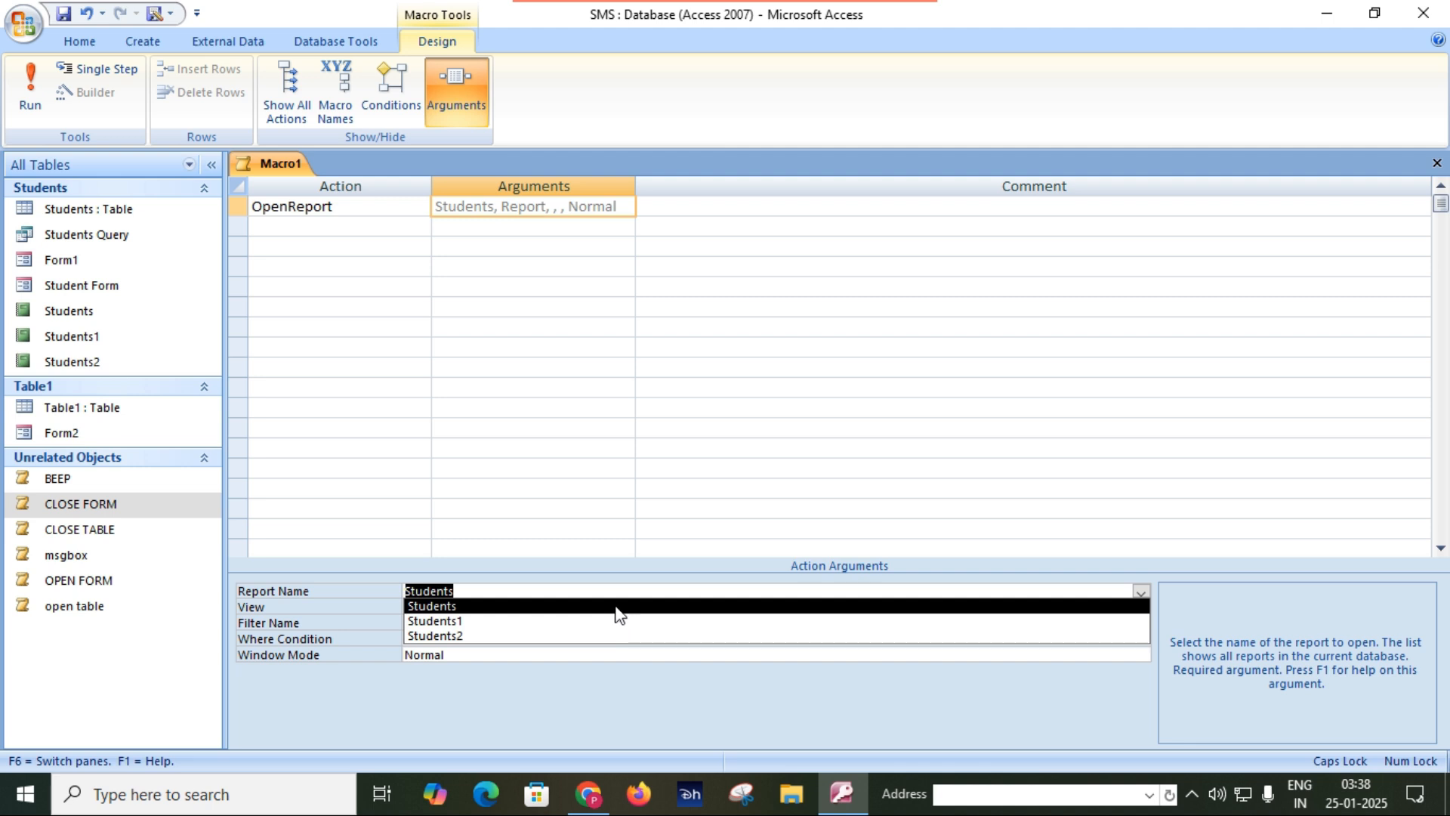
click(465, 607)
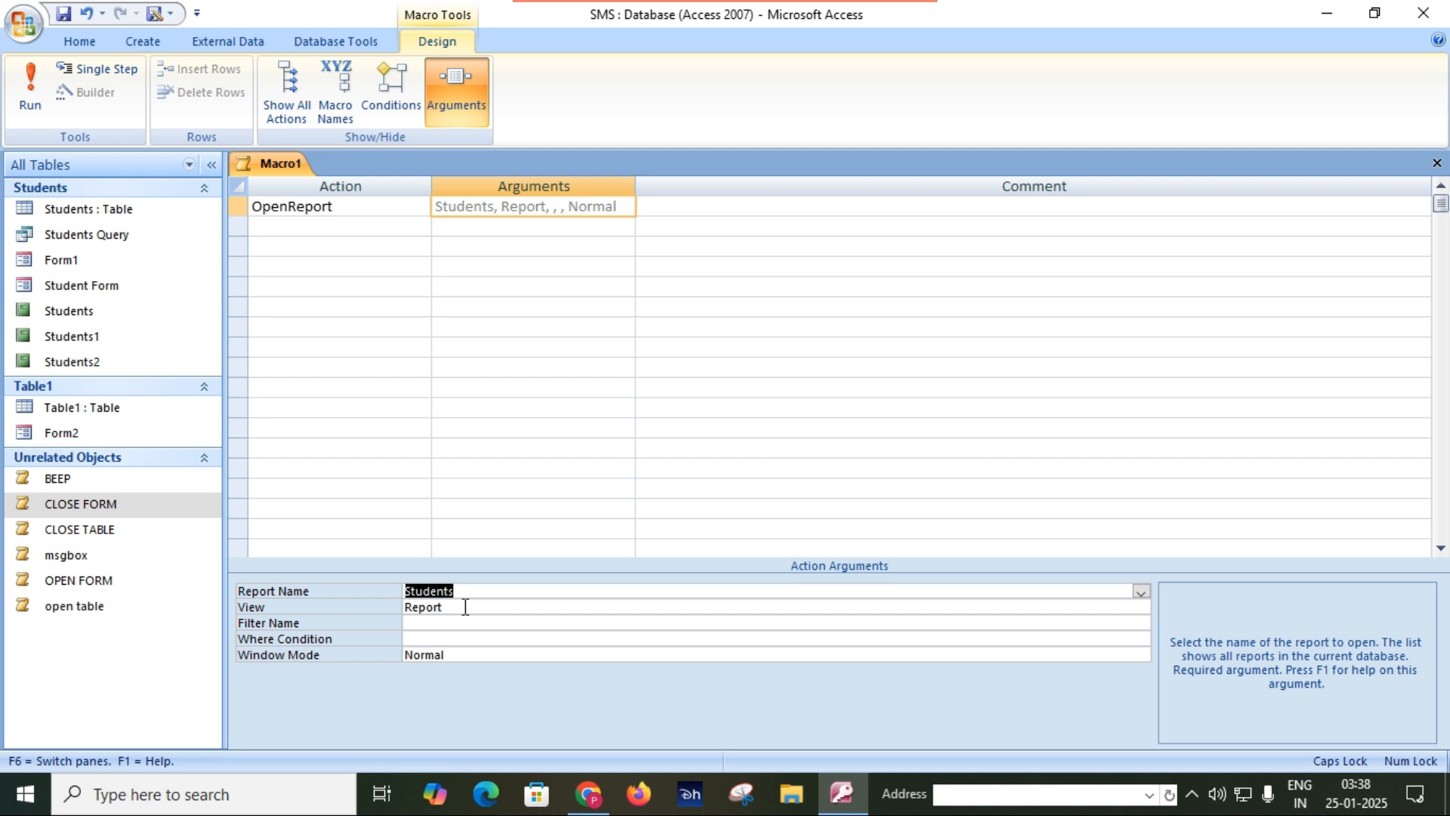
click(502, 639)
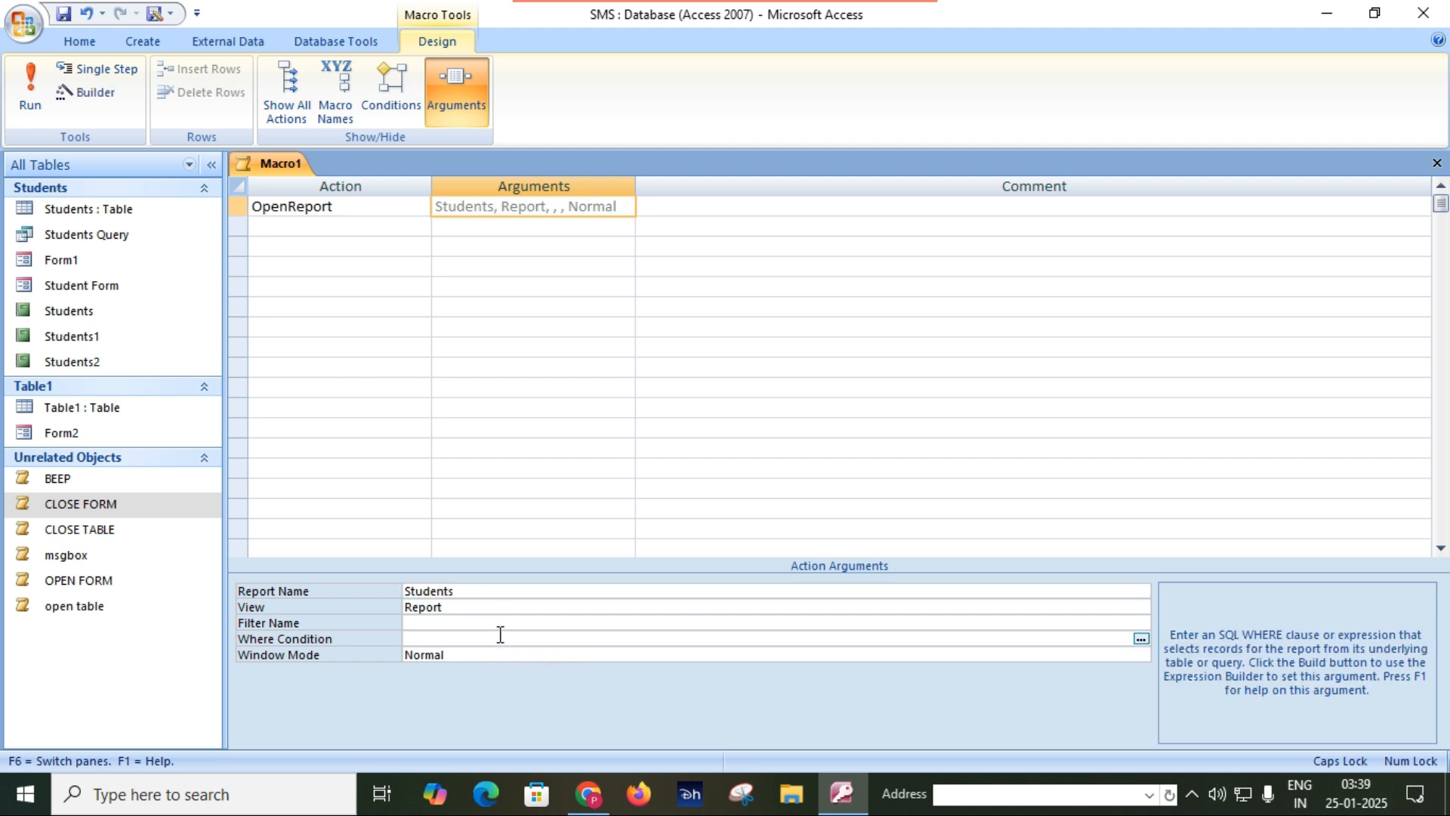
Save the macro as OPEN REPORT, close its design, and test it by opening the Students report and closing that report.
click(62, 14)
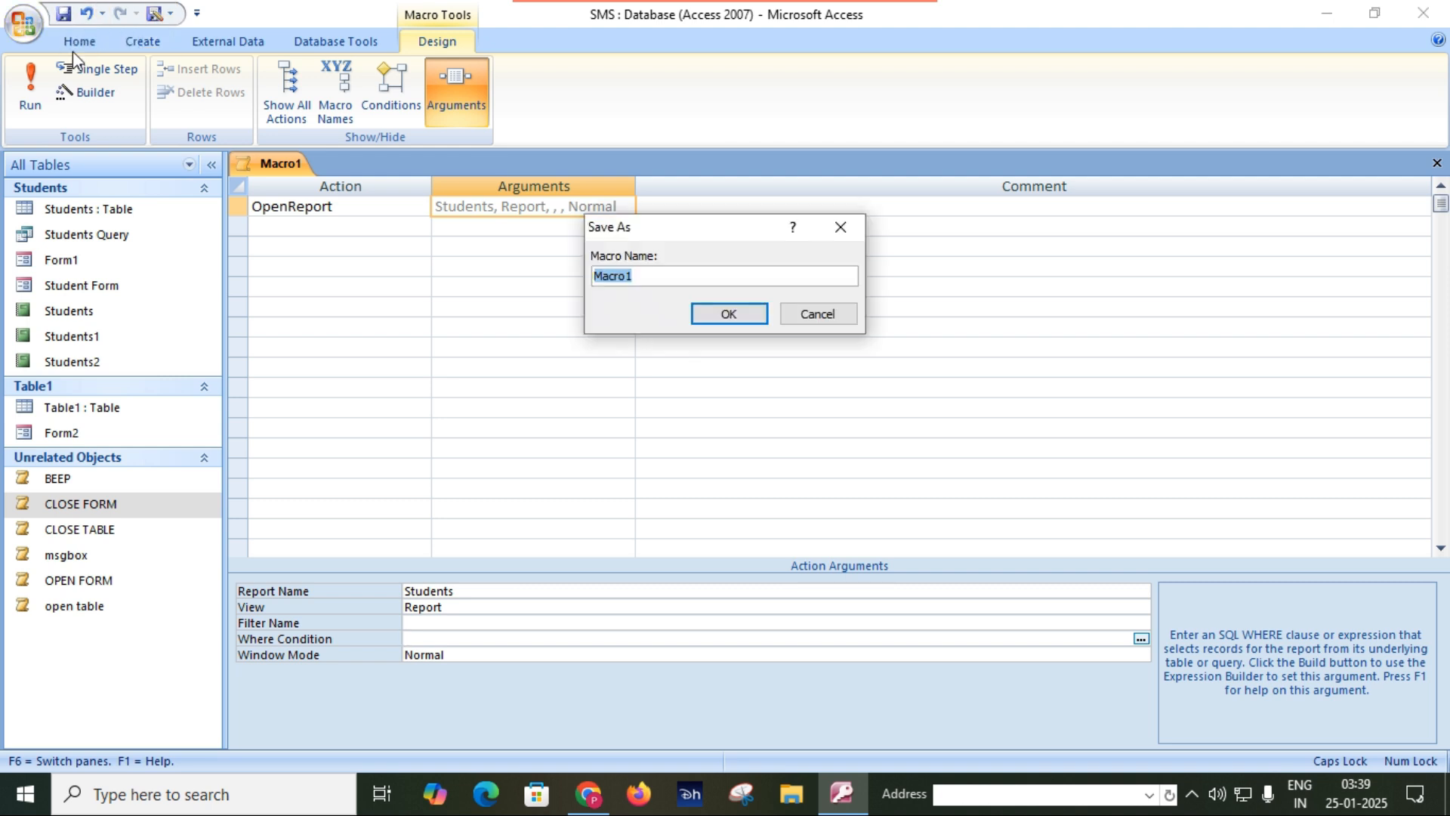
text(OPEN REPORT)
key(Return)
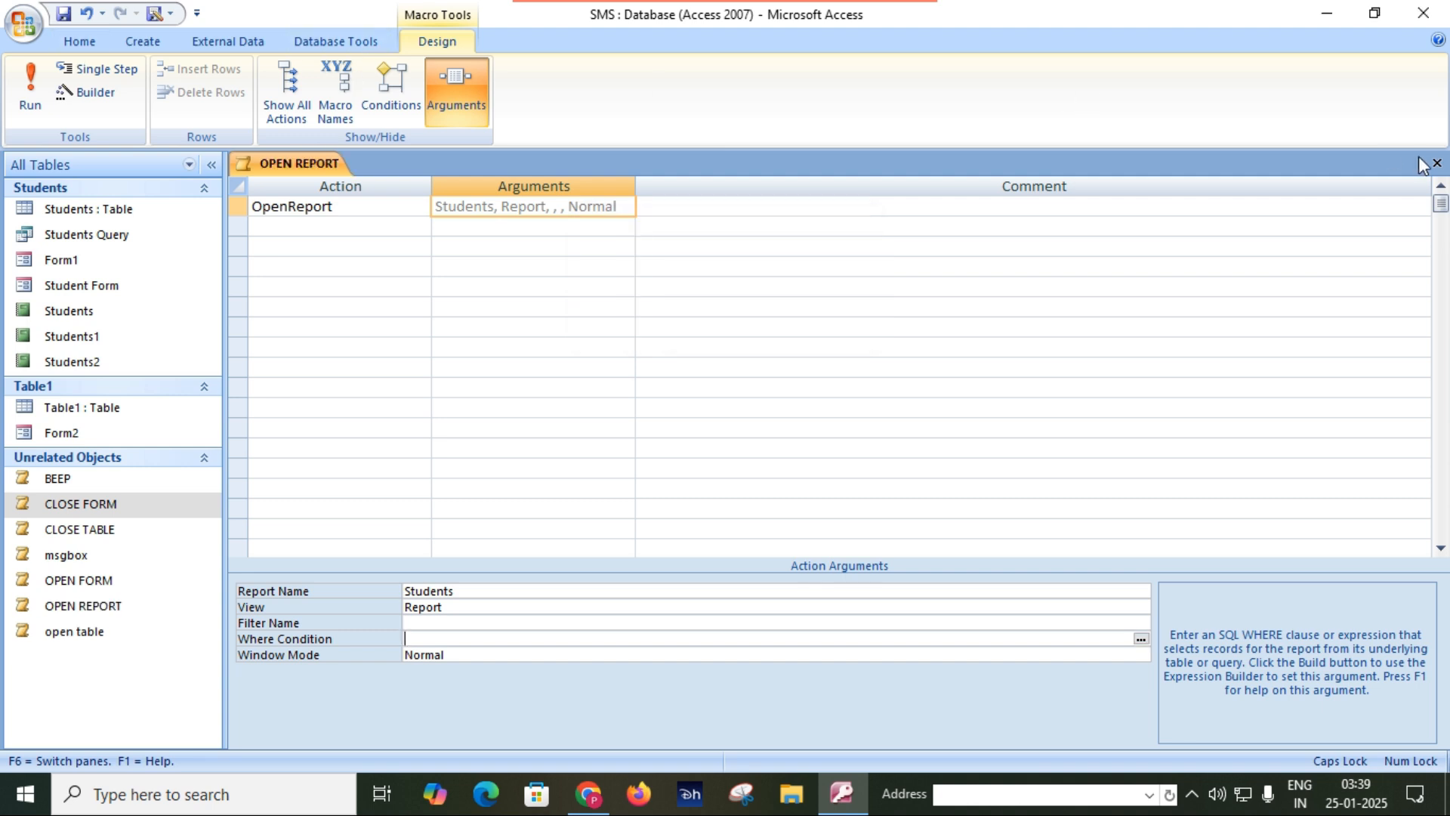
click(1437, 163)
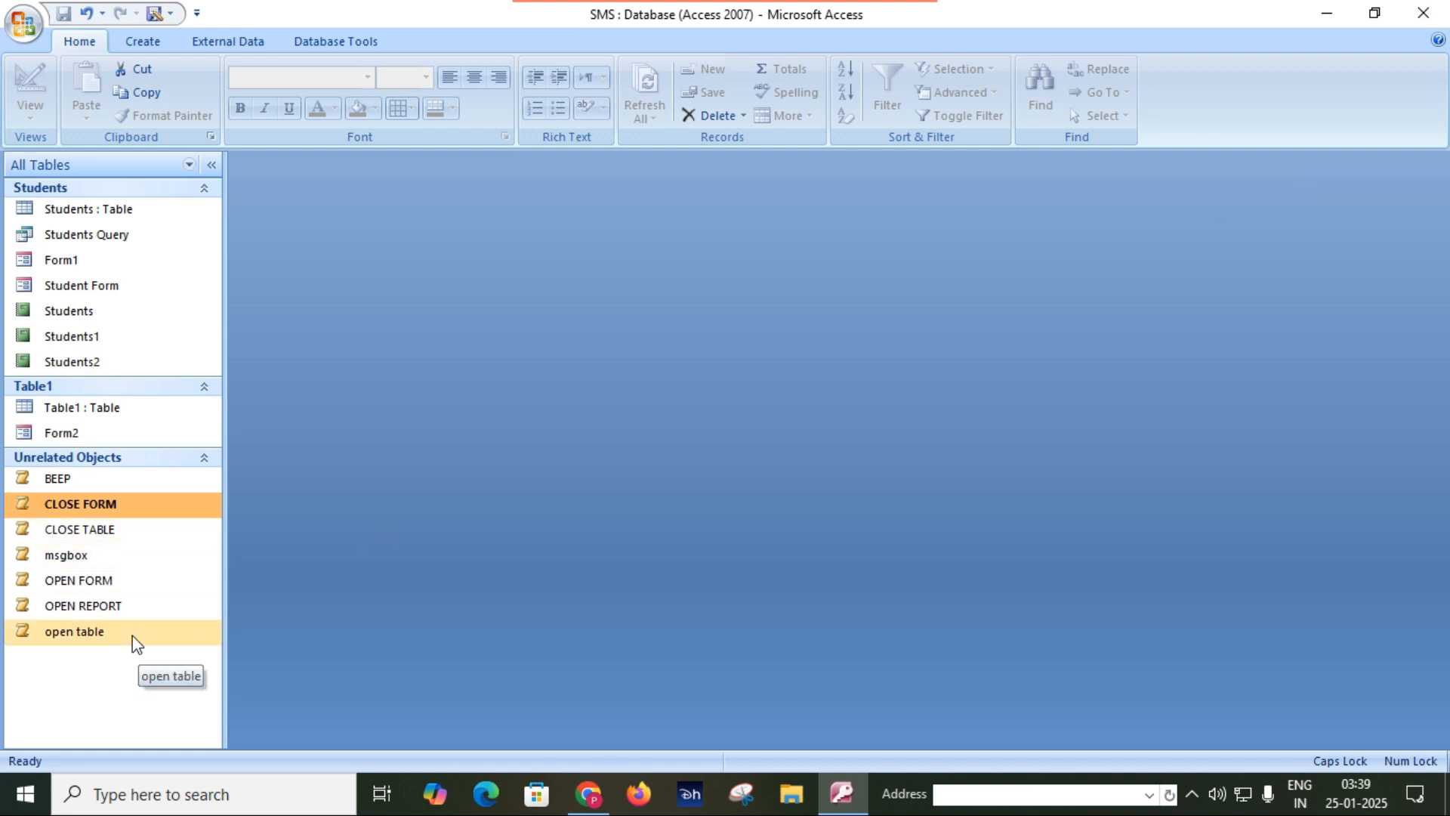
double_click(122, 606)
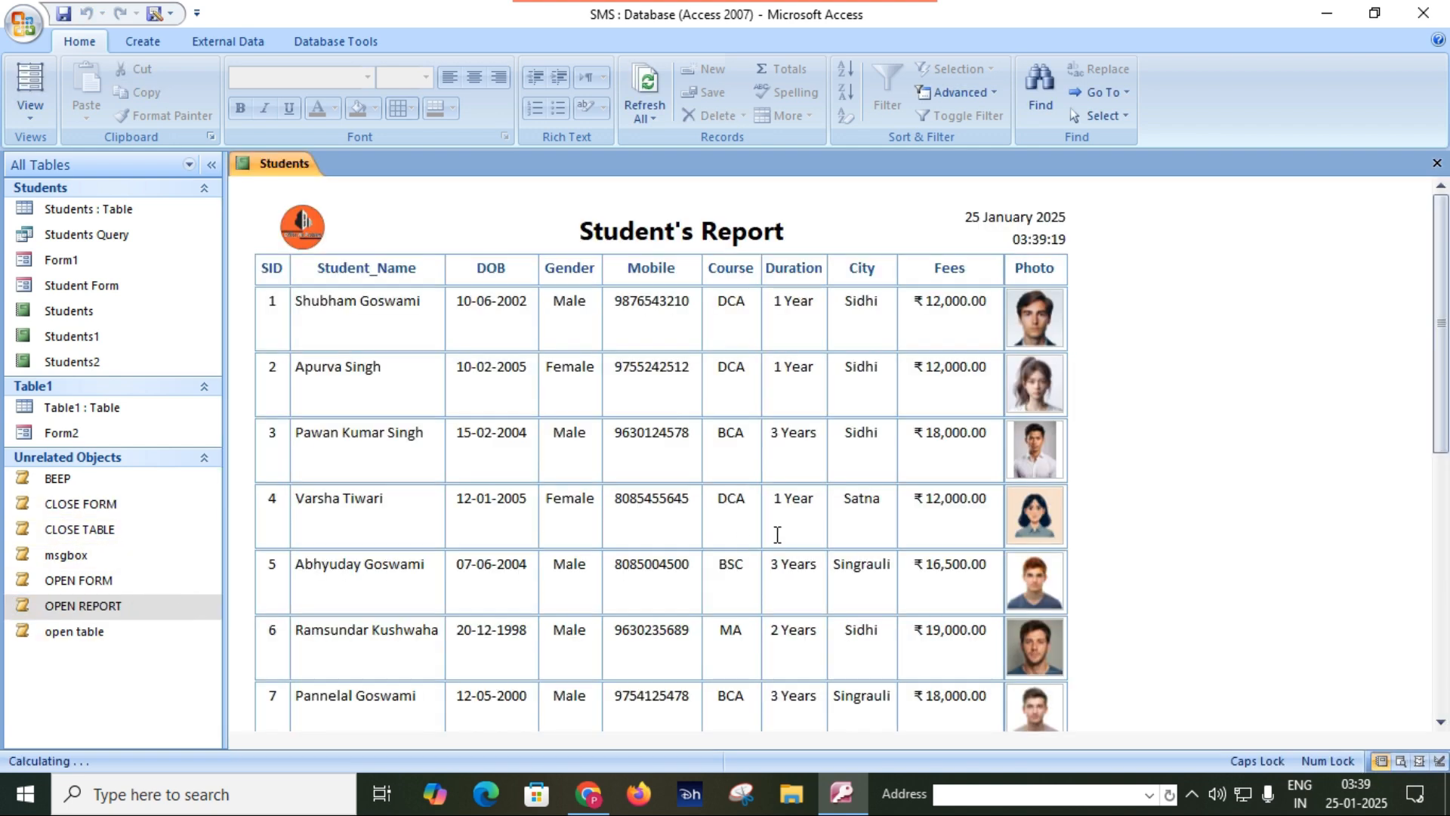
click(1434, 164)
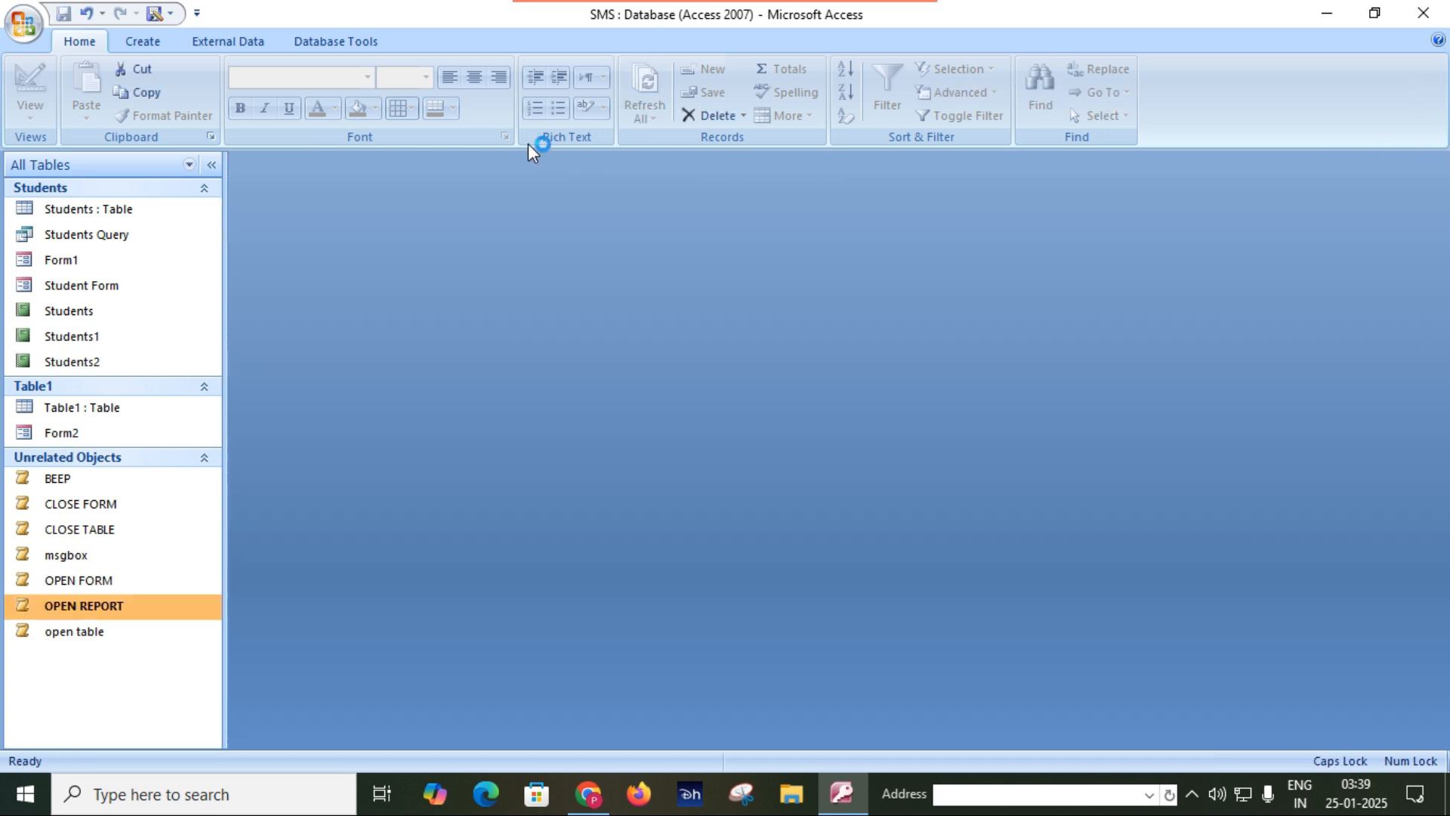
Create another new macro with Close as its first action.
click(147, 40)
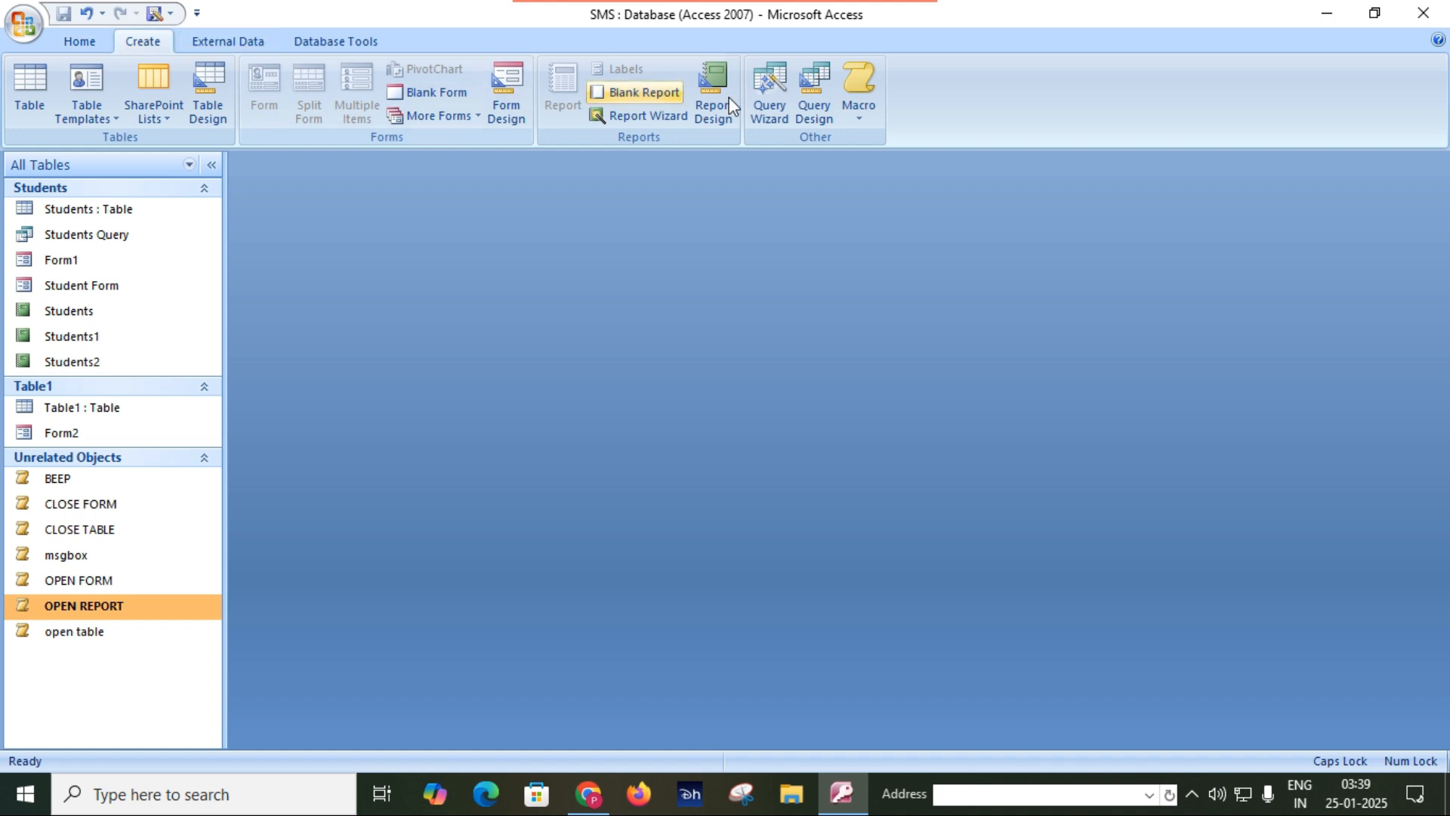
click(860, 97)
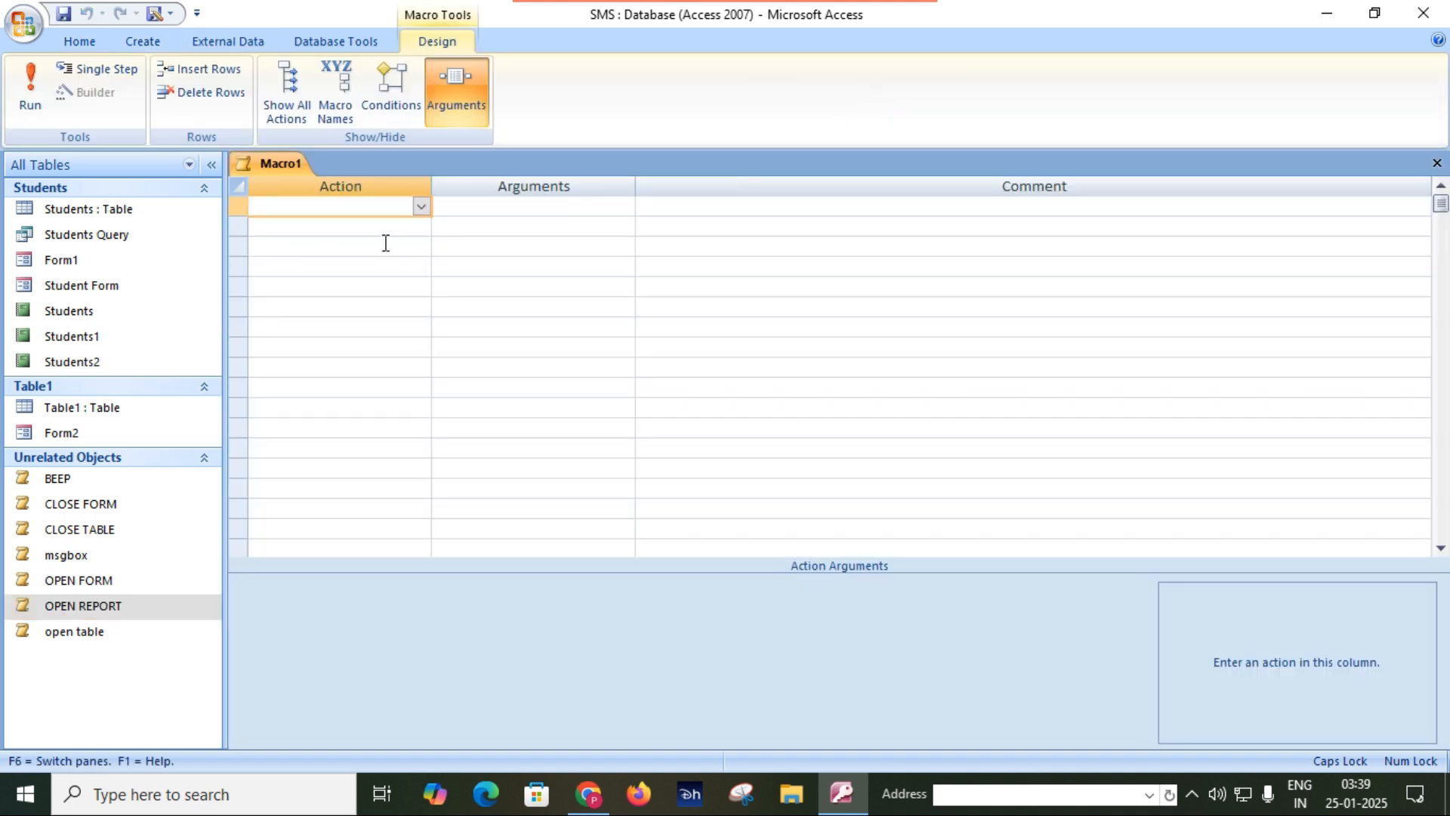
text(CL)
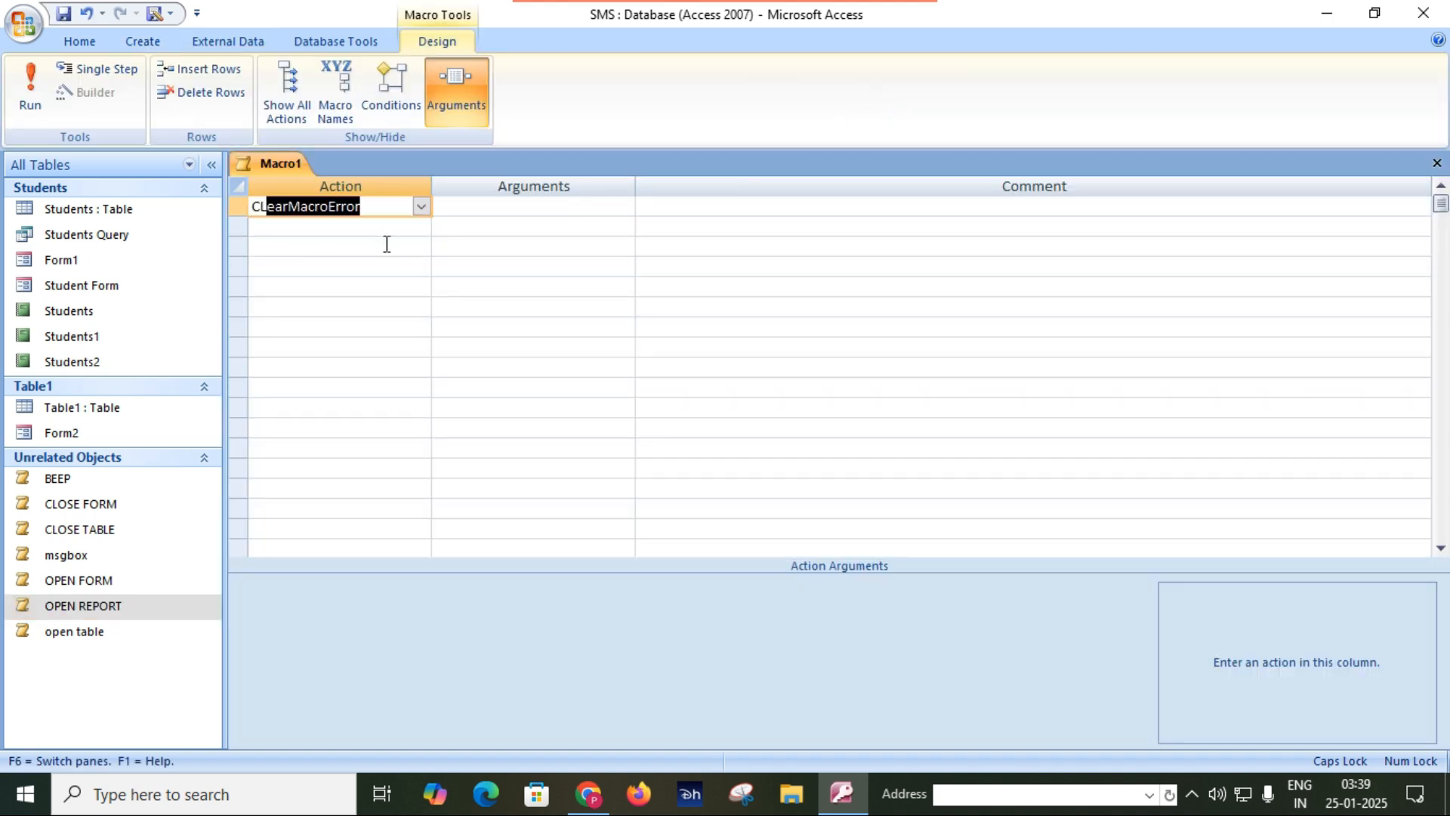
text(o)
key(Tab)
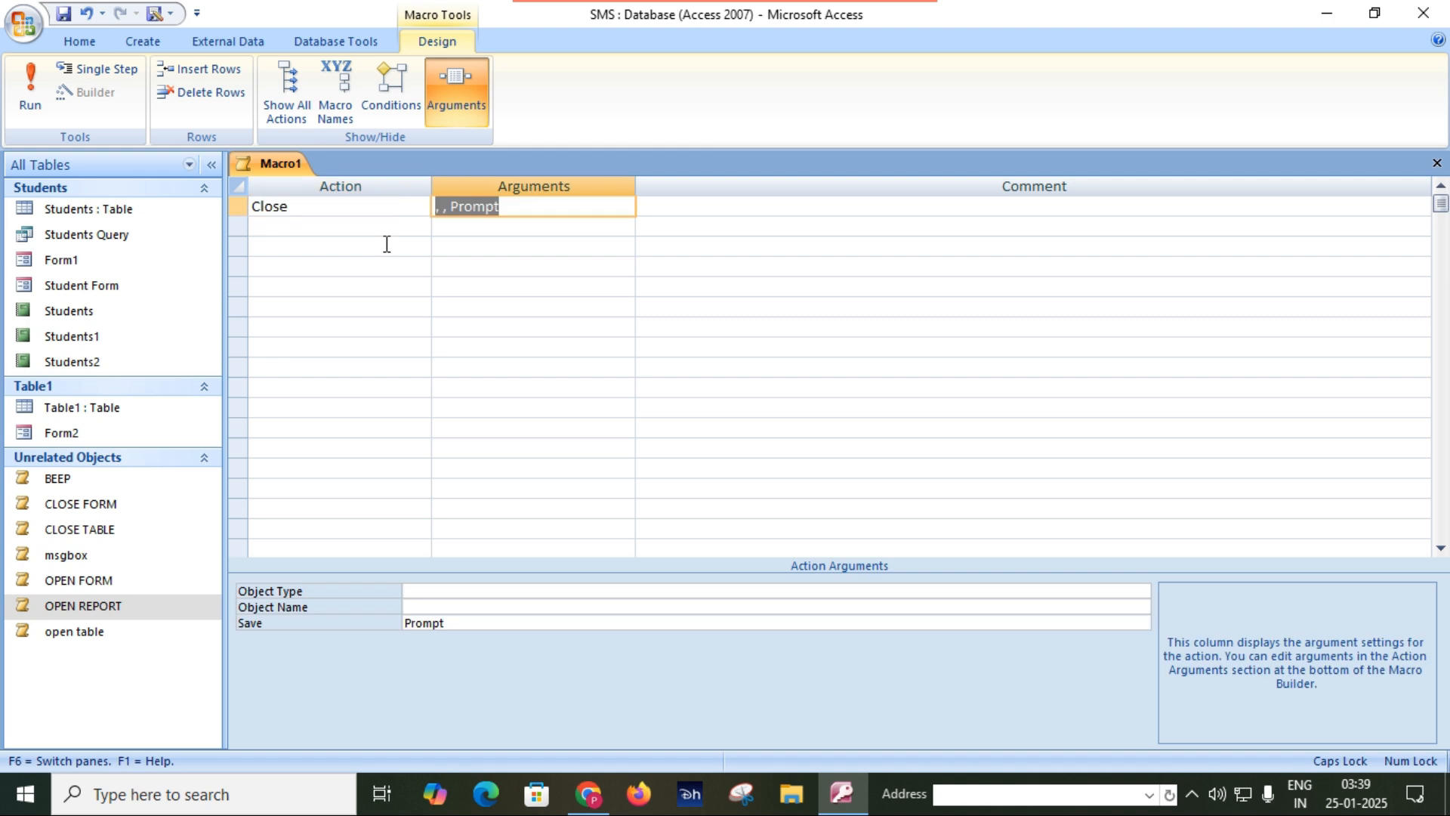
Set the Close action's object type to Report and its object name to Students.
click(502, 590)
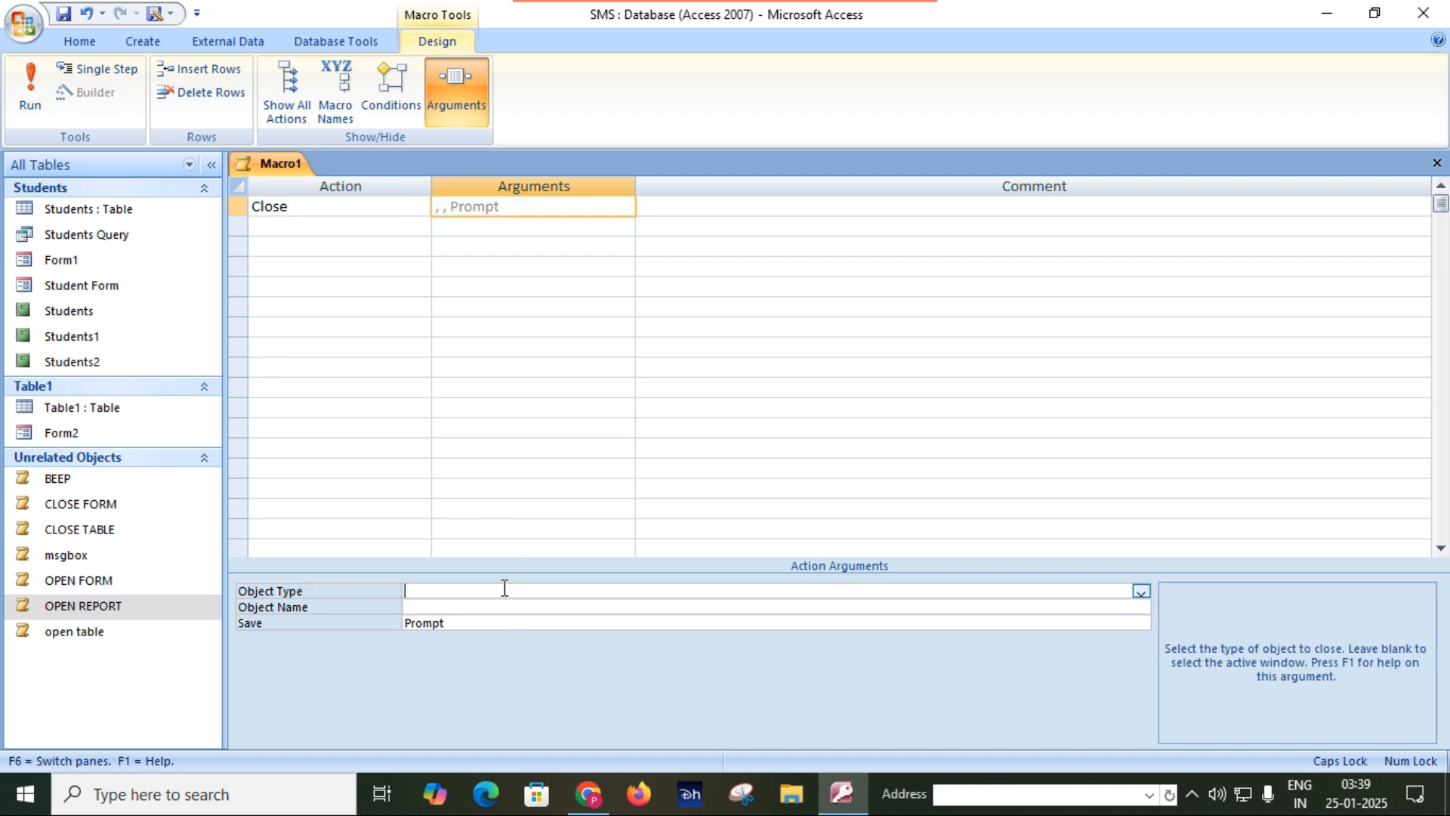
click(1137, 603)
click(1137, 591)
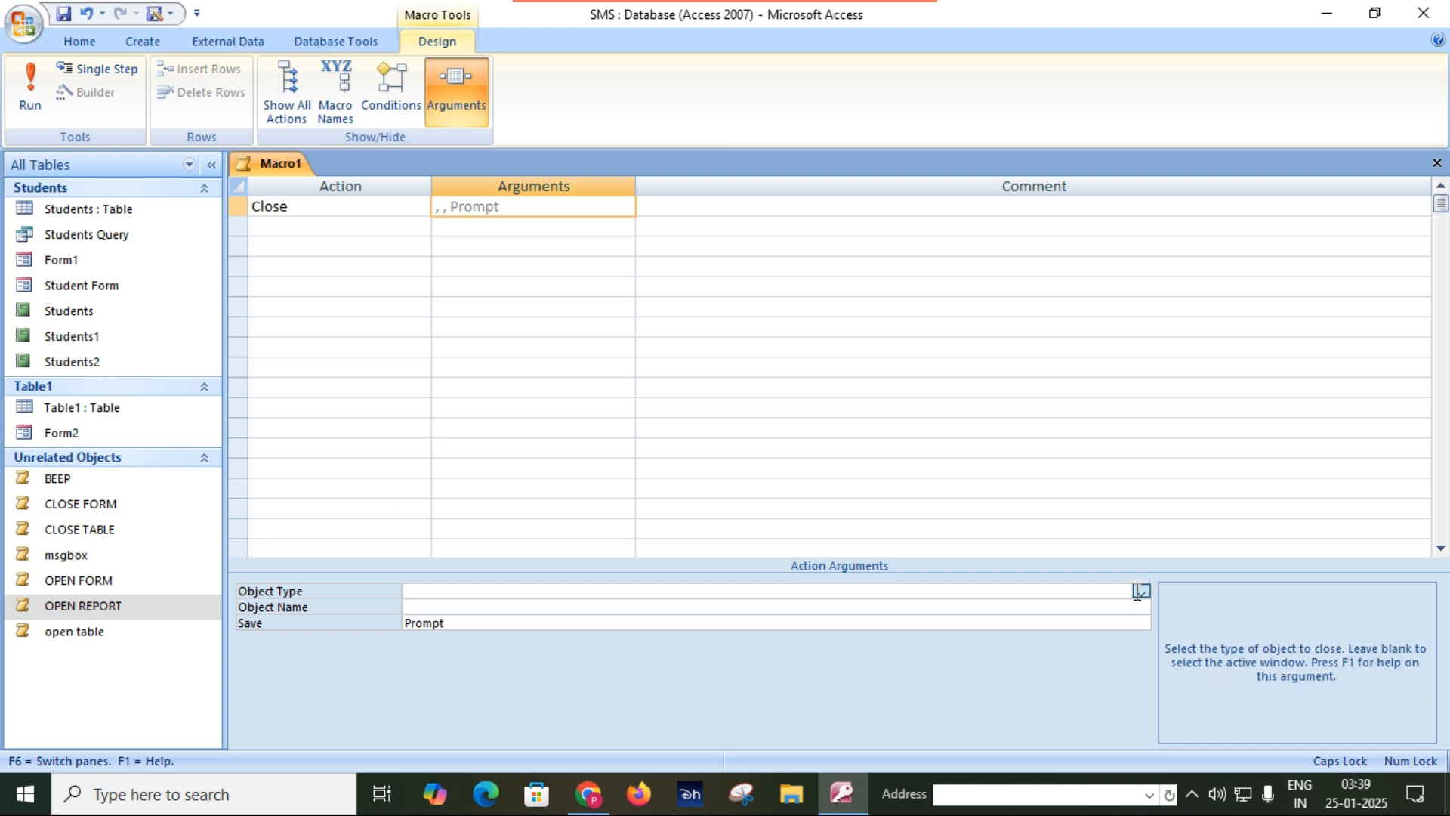
click(1139, 591)
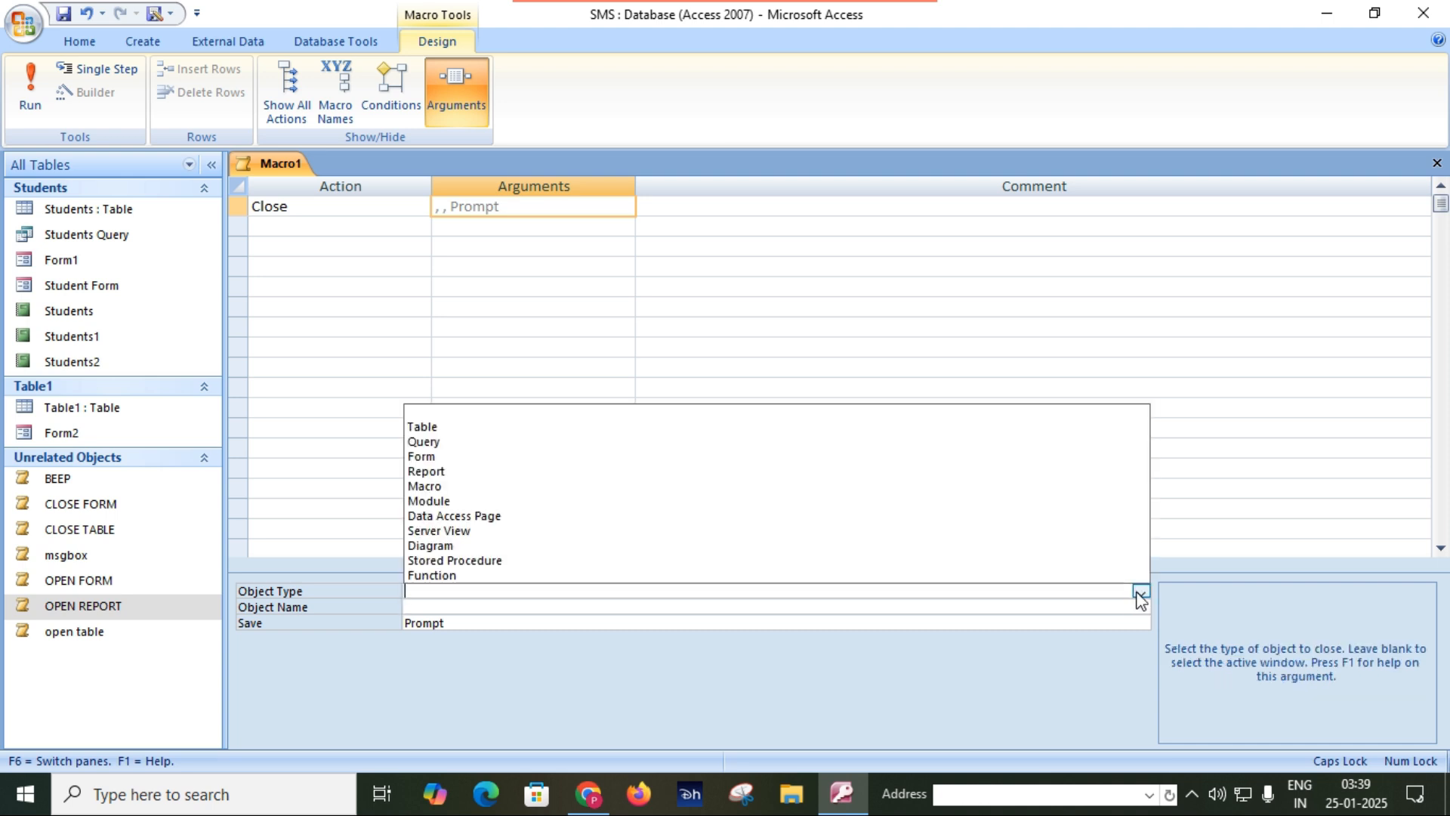
click(473, 472)
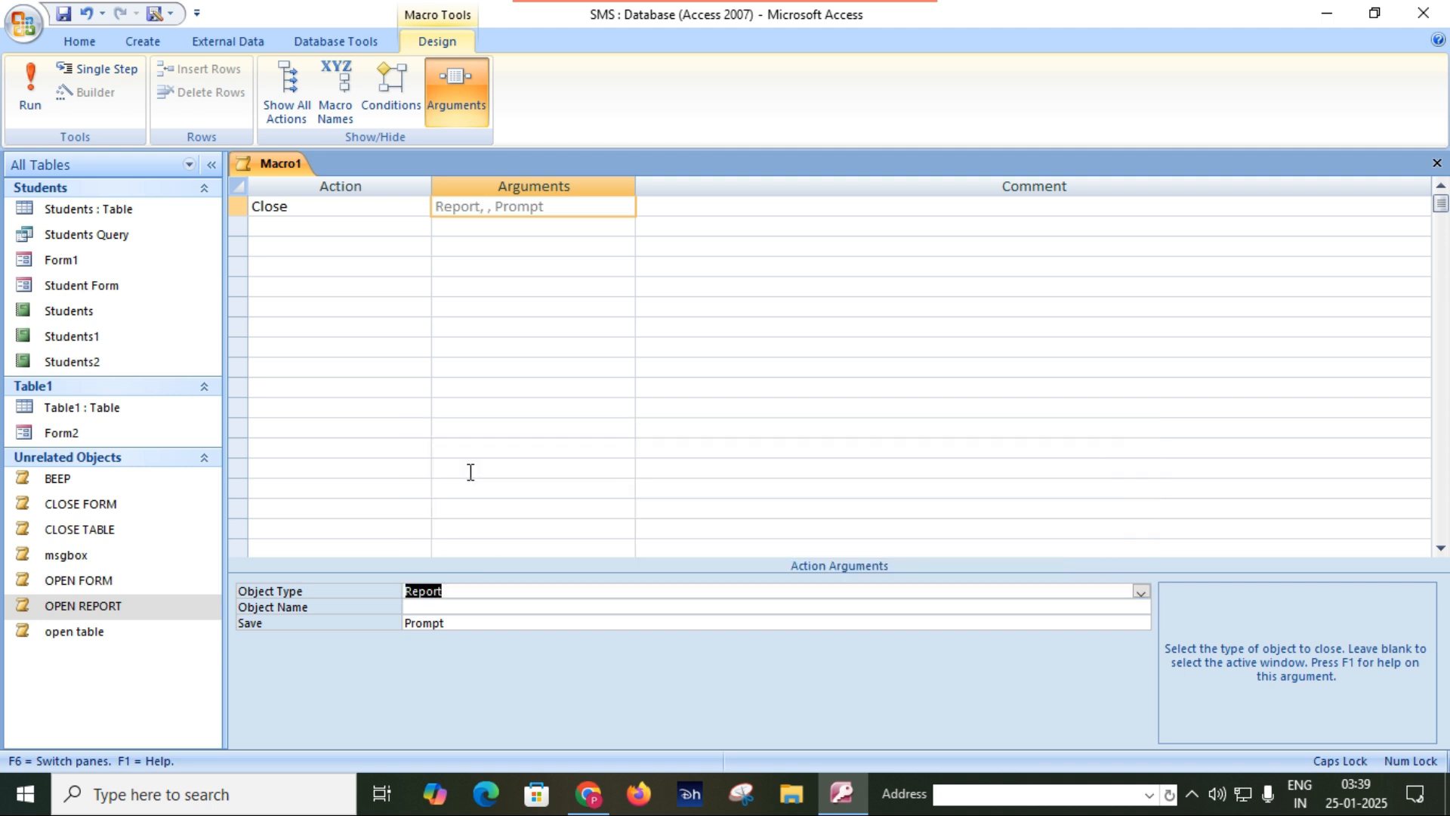
click(774, 607)
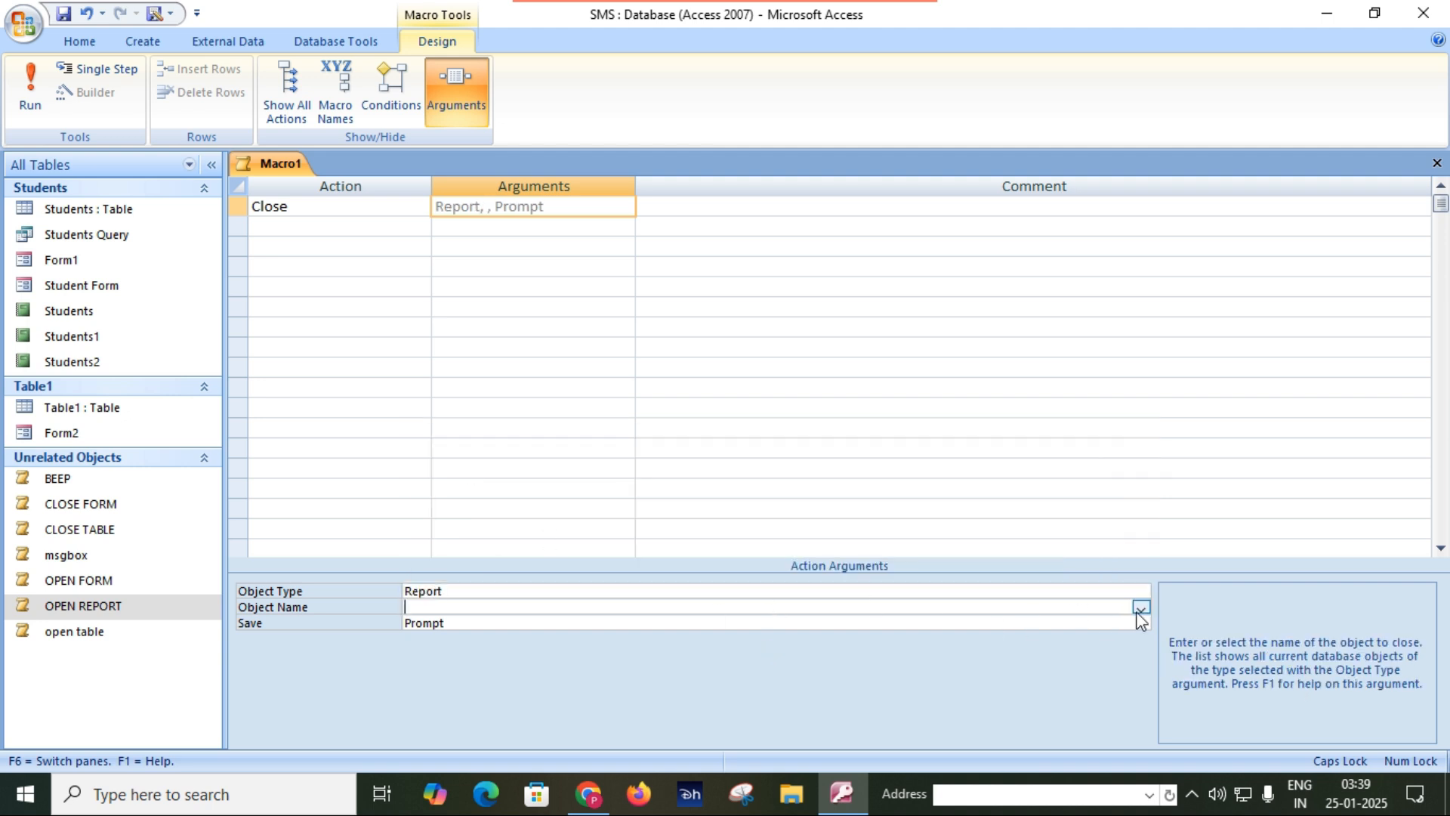
click(1139, 607)
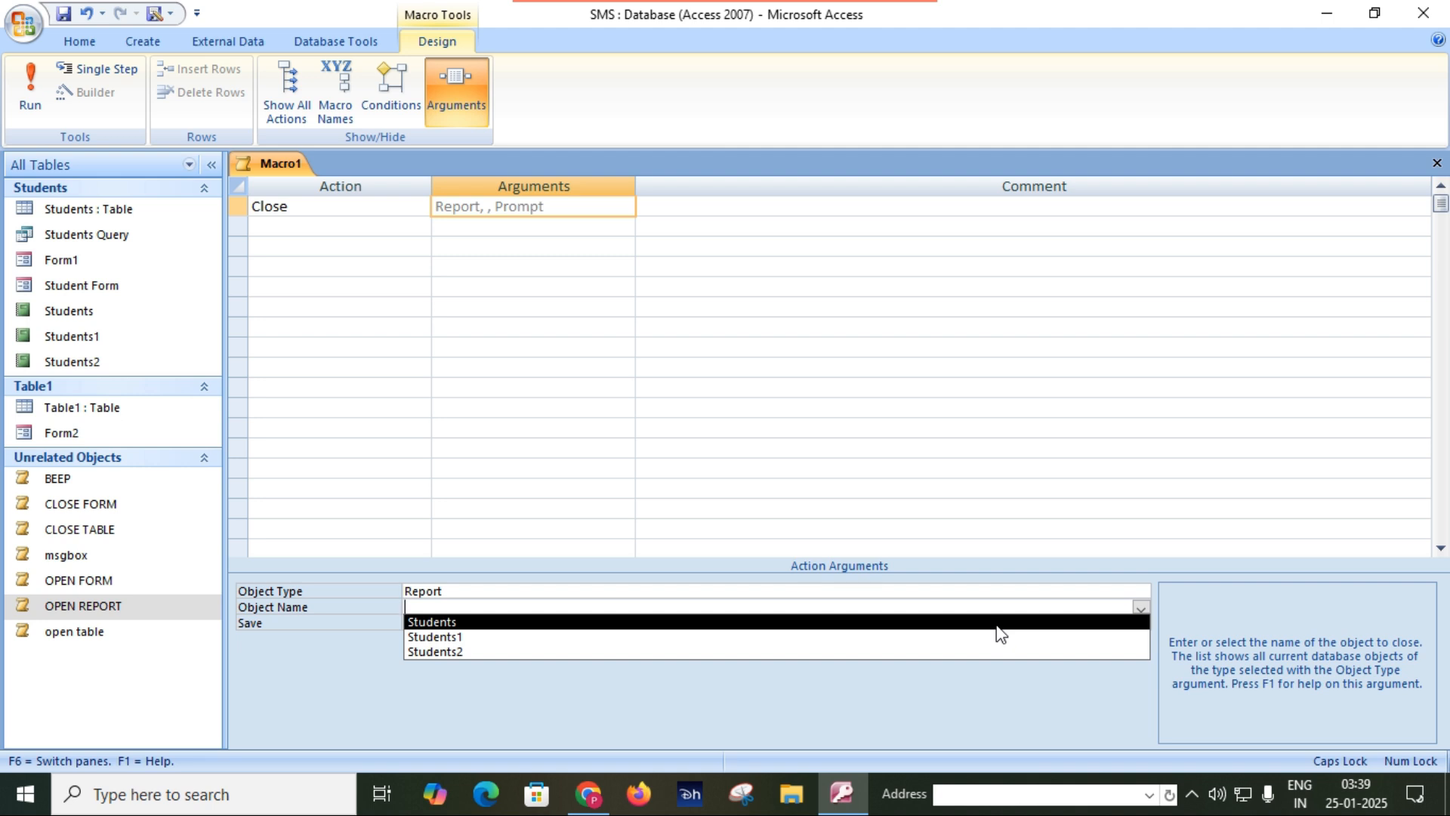
click(998, 623)
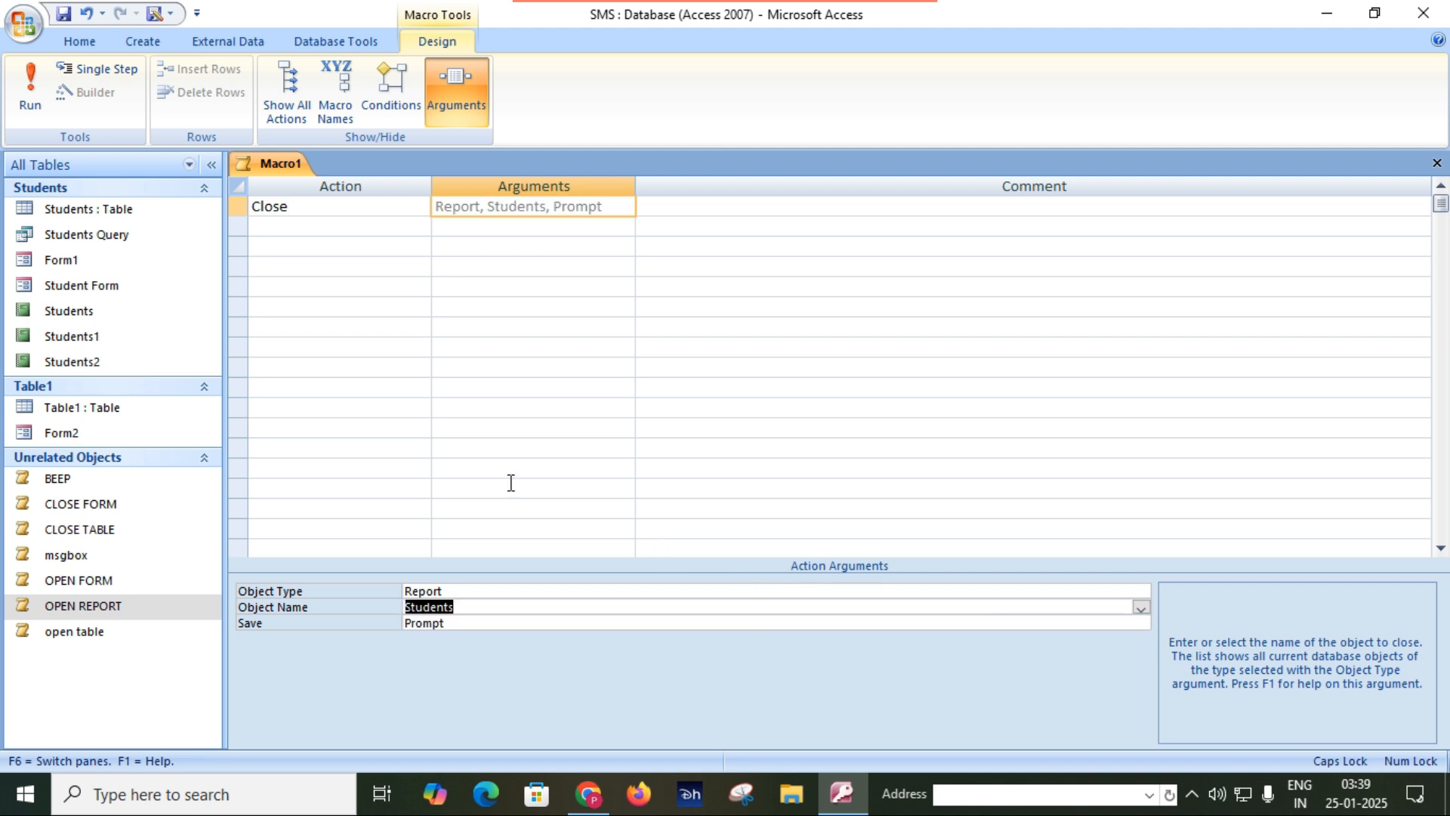
Save and close the macro as CLOSE REPORT, and test it on the Students report opened with OPEN REPORT.
click(64, 13)
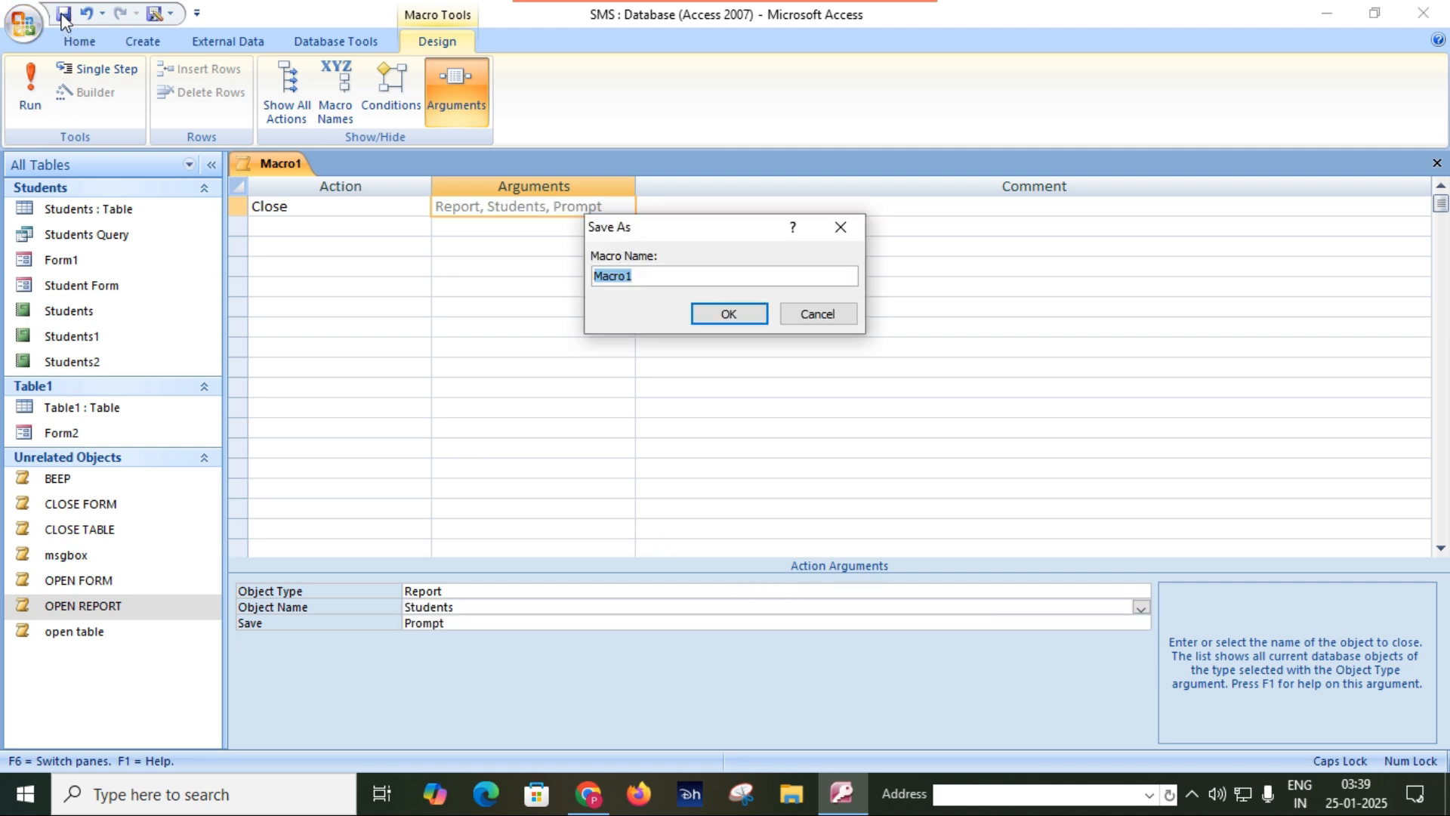
text(C)
text(LOSE)
key(BackSpace)
text(SE REPORT)
key(Return)
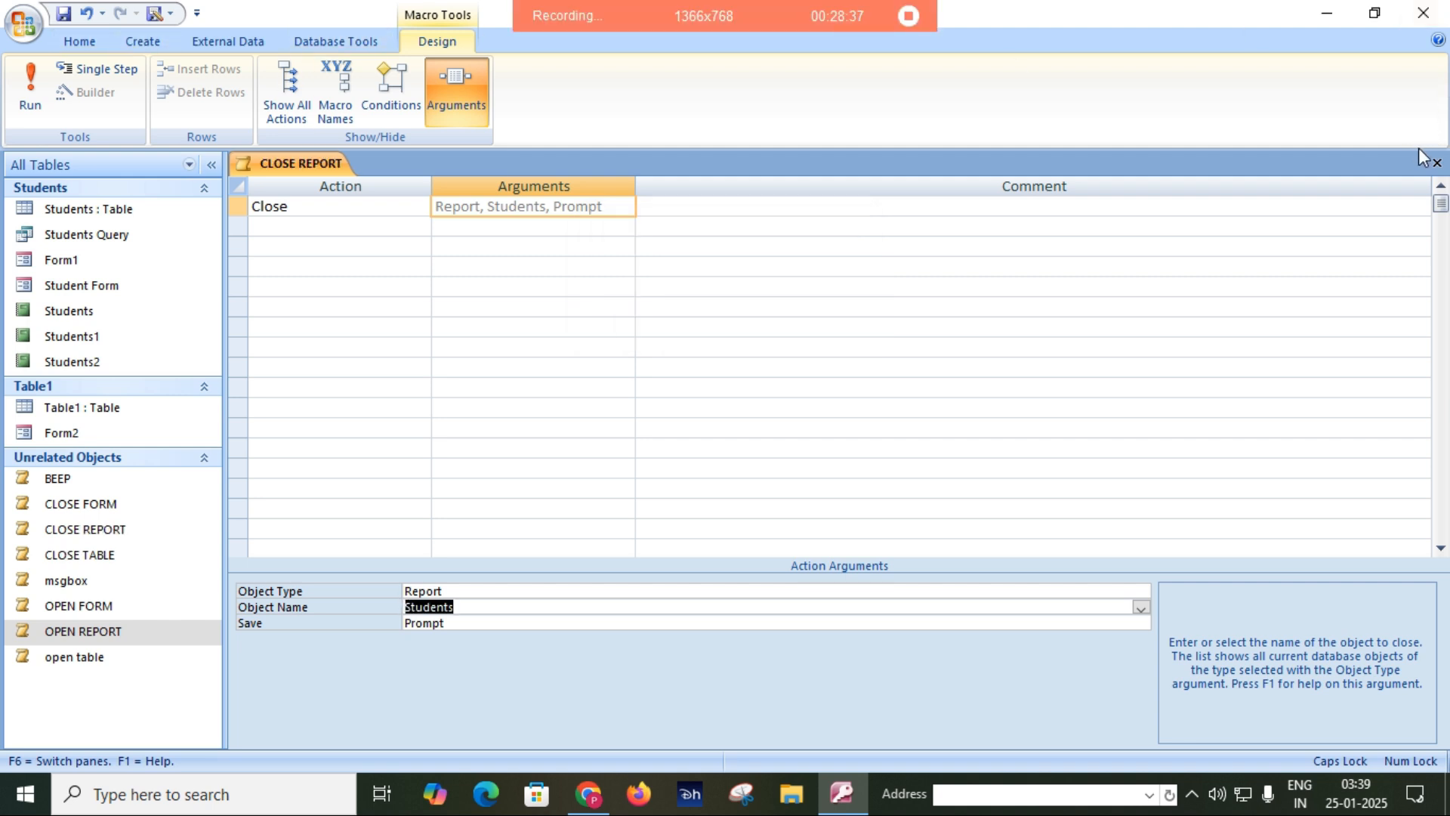
click(1437, 163)
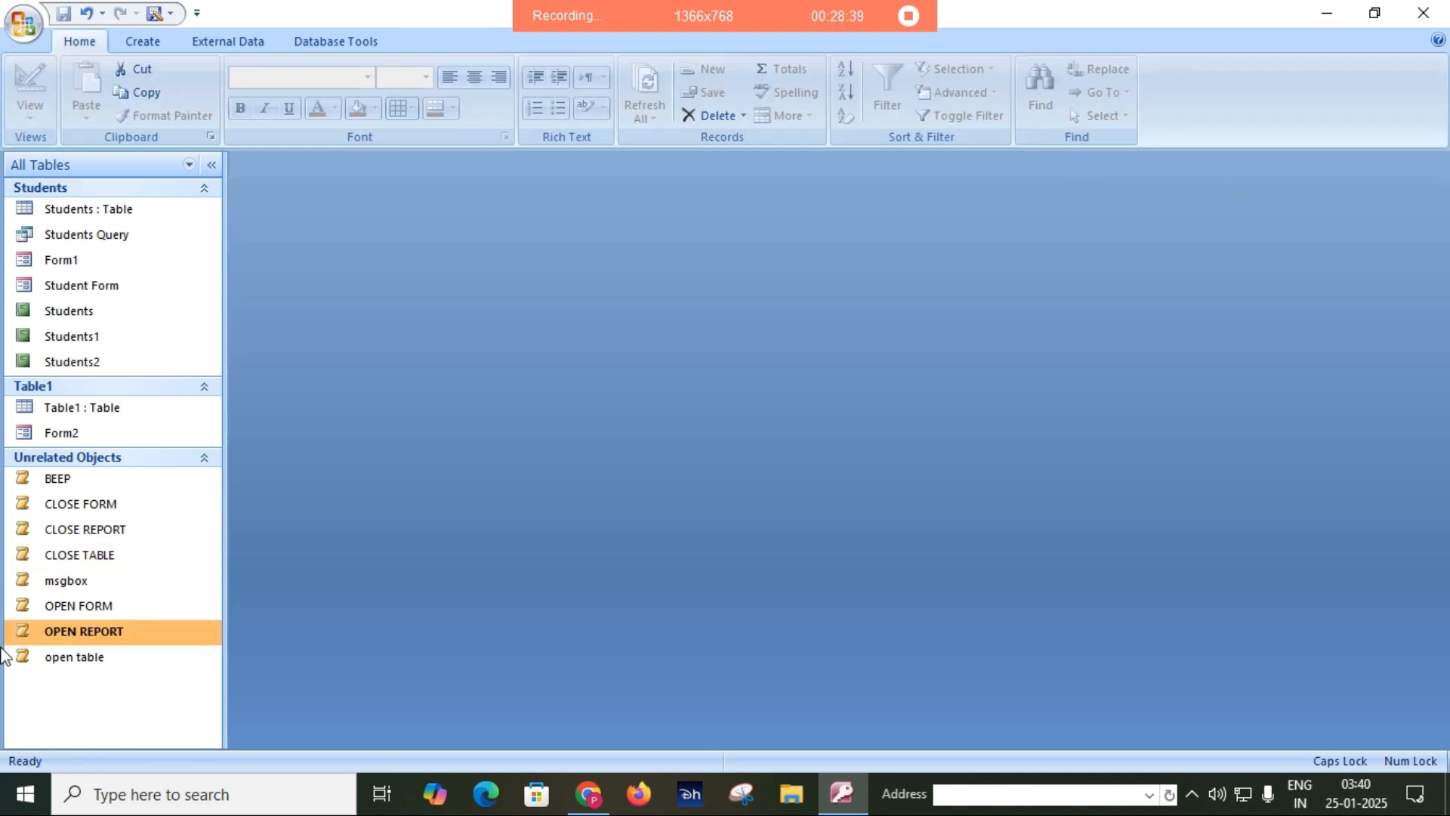
double_click(102, 636)
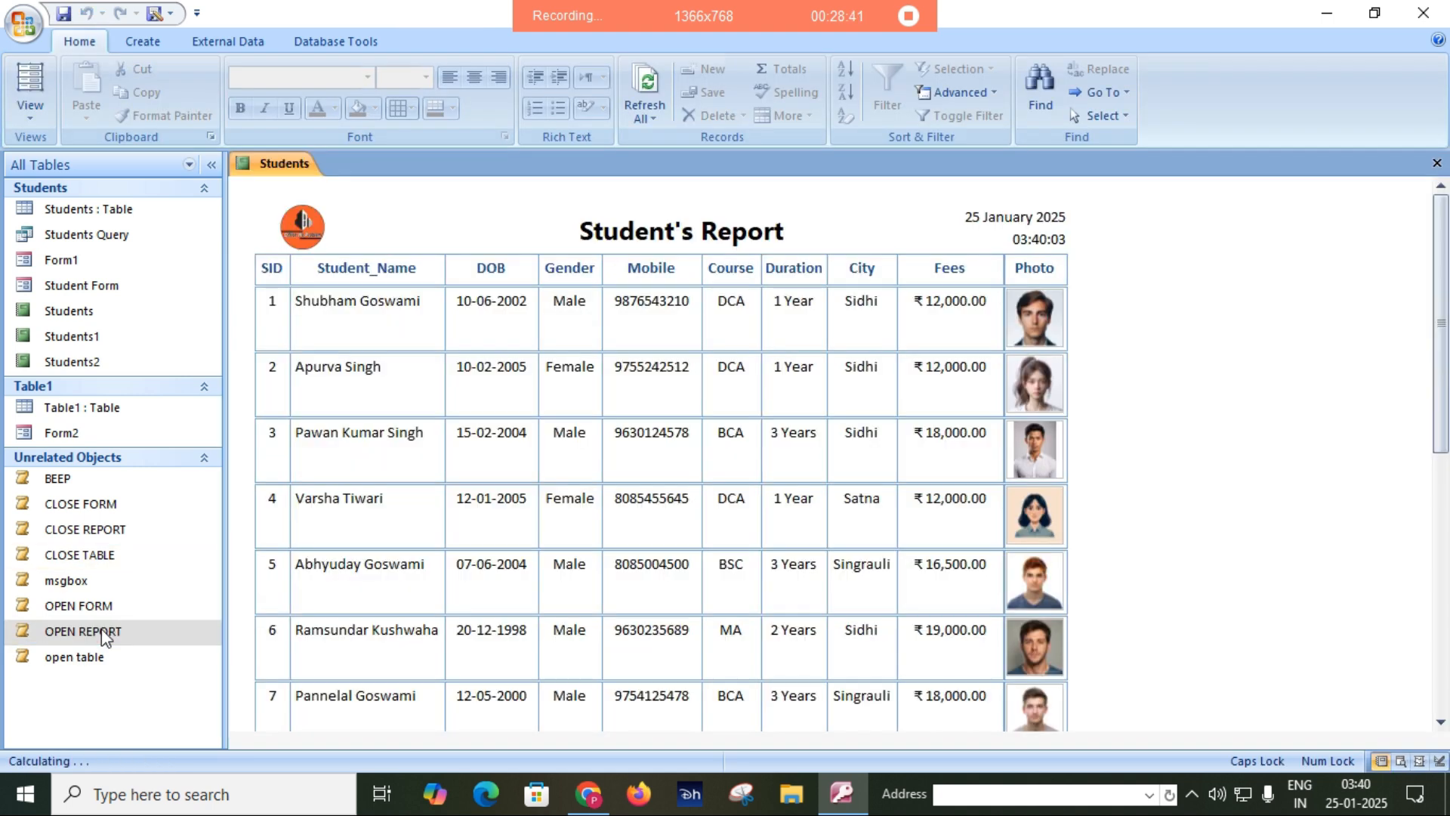
double_click(124, 532)
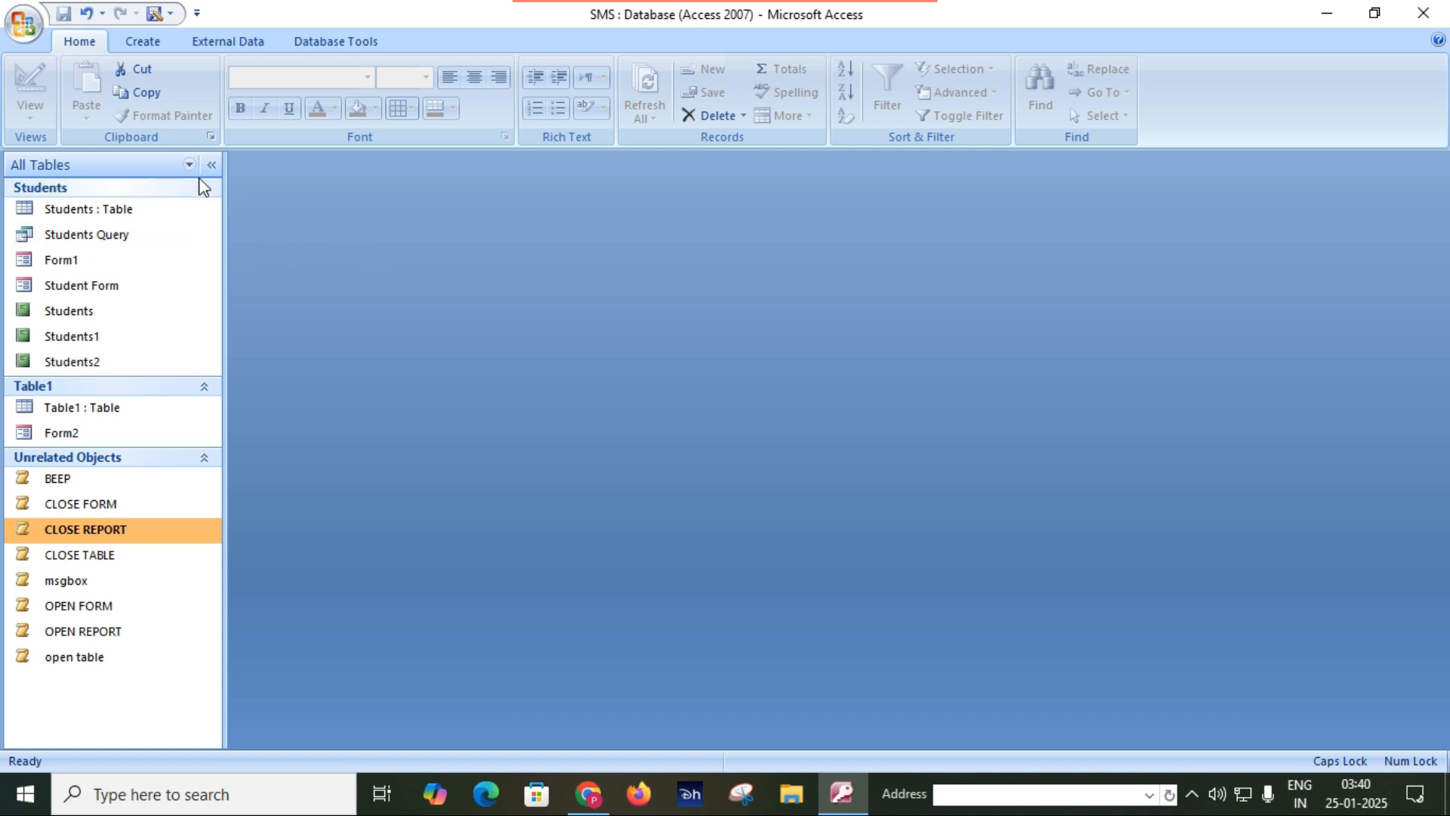
Create a new macro with CloseDatabase as its only action.
click(142, 41)
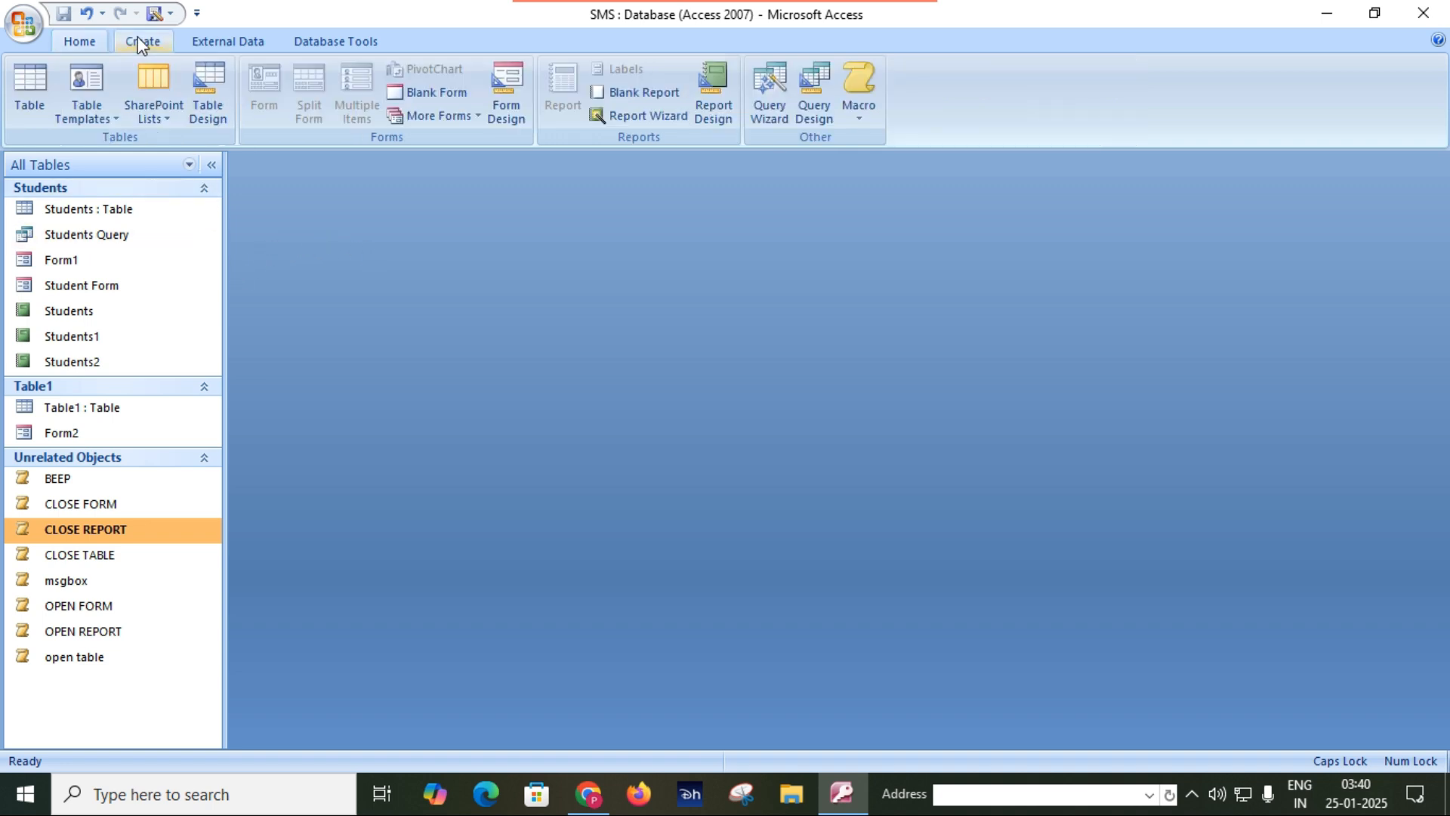
click(857, 111)
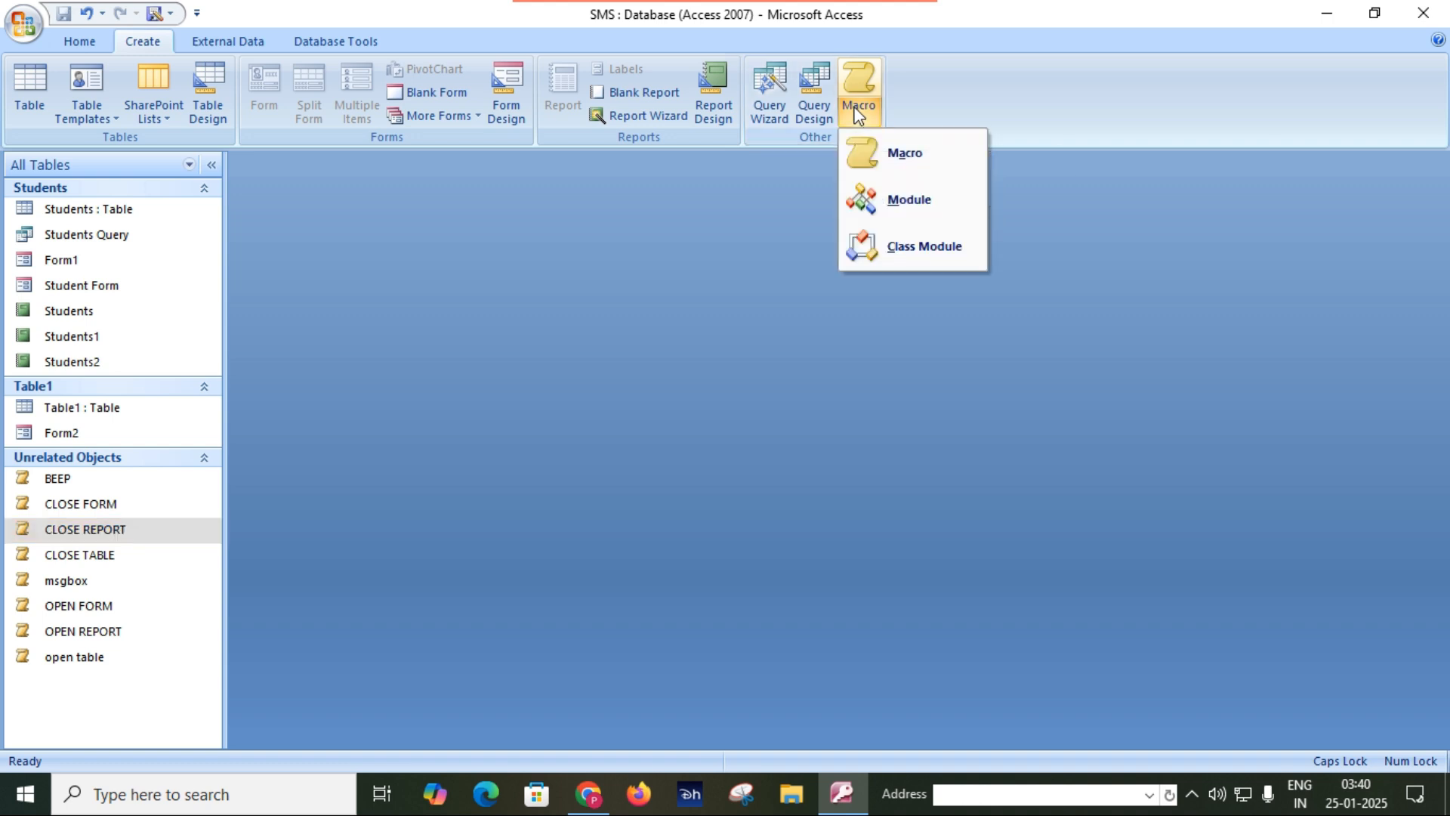
click(905, 159)
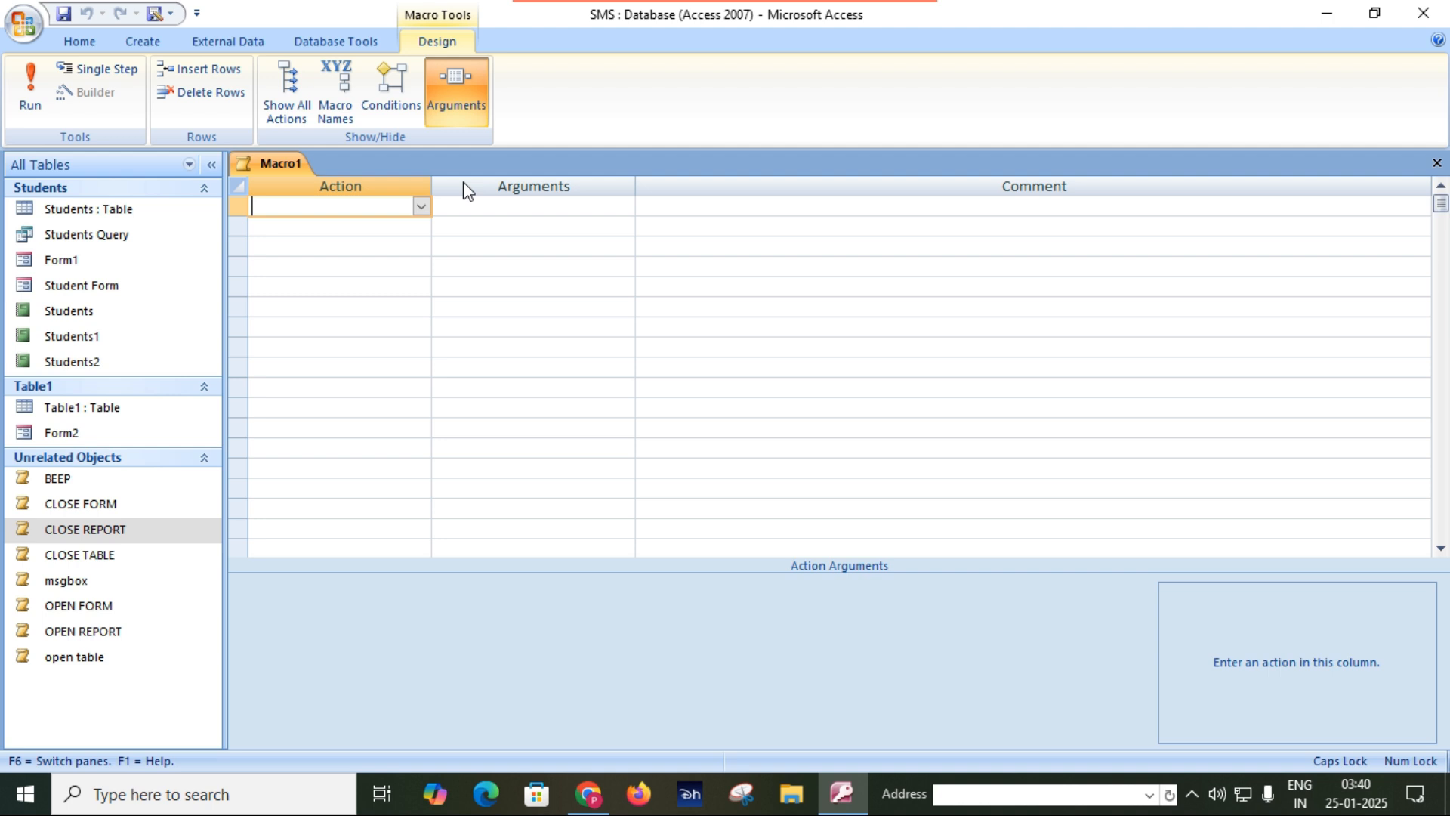
text(CLO)
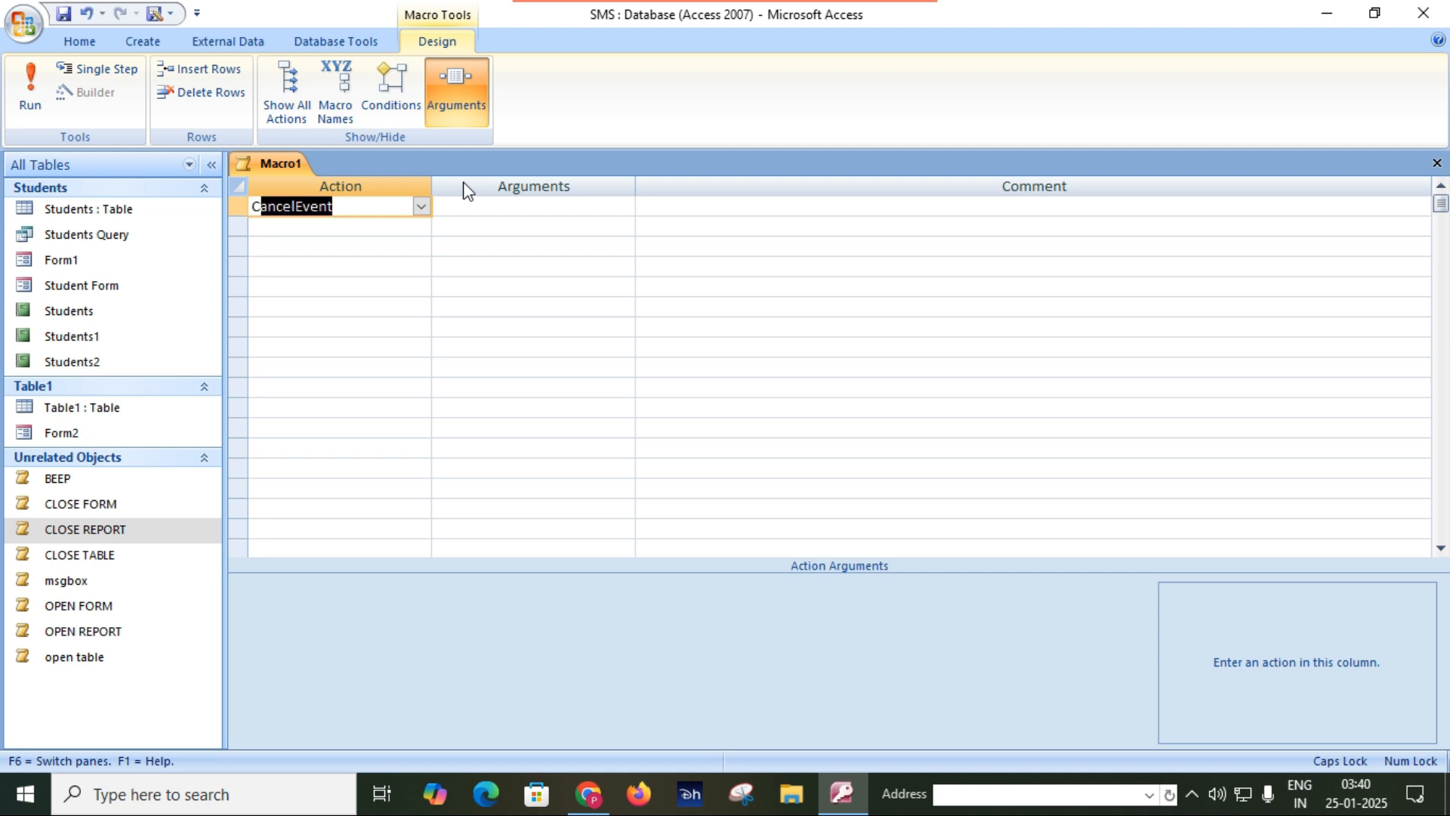
text(SEDatabase)
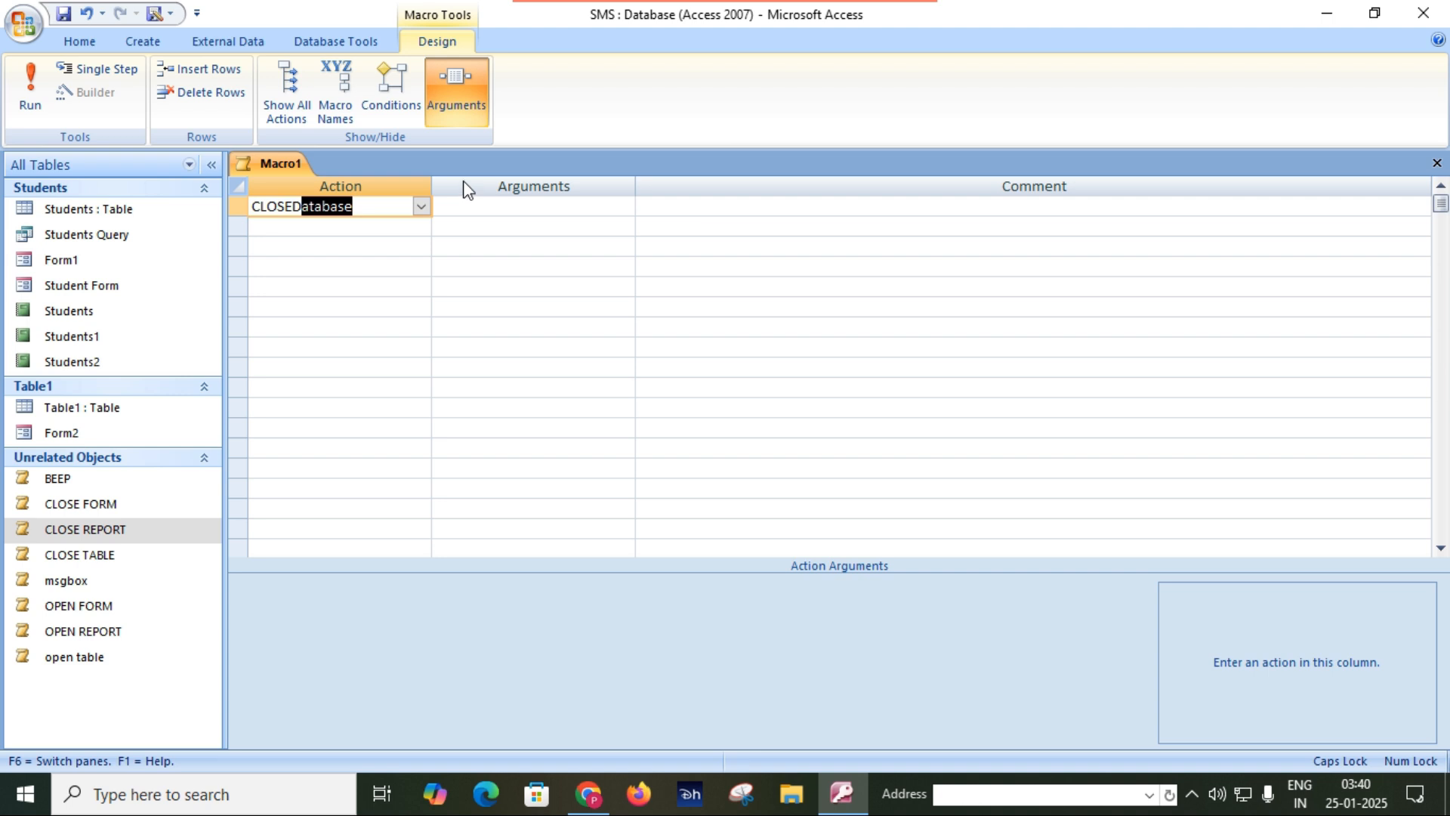
click(439, 218)
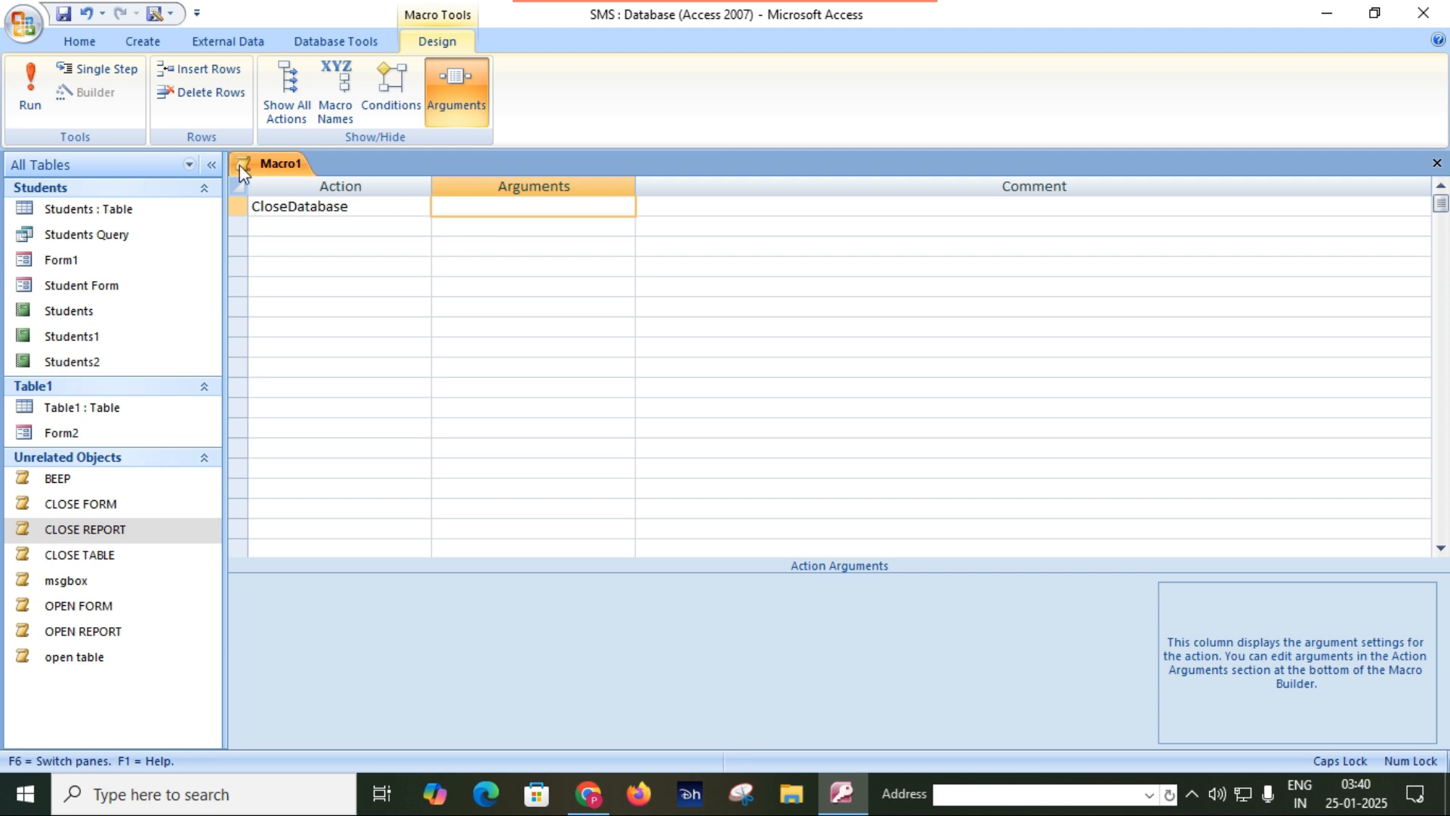
Save the database-closing macro as CLOSE DB and close its design.
click(64, 14)
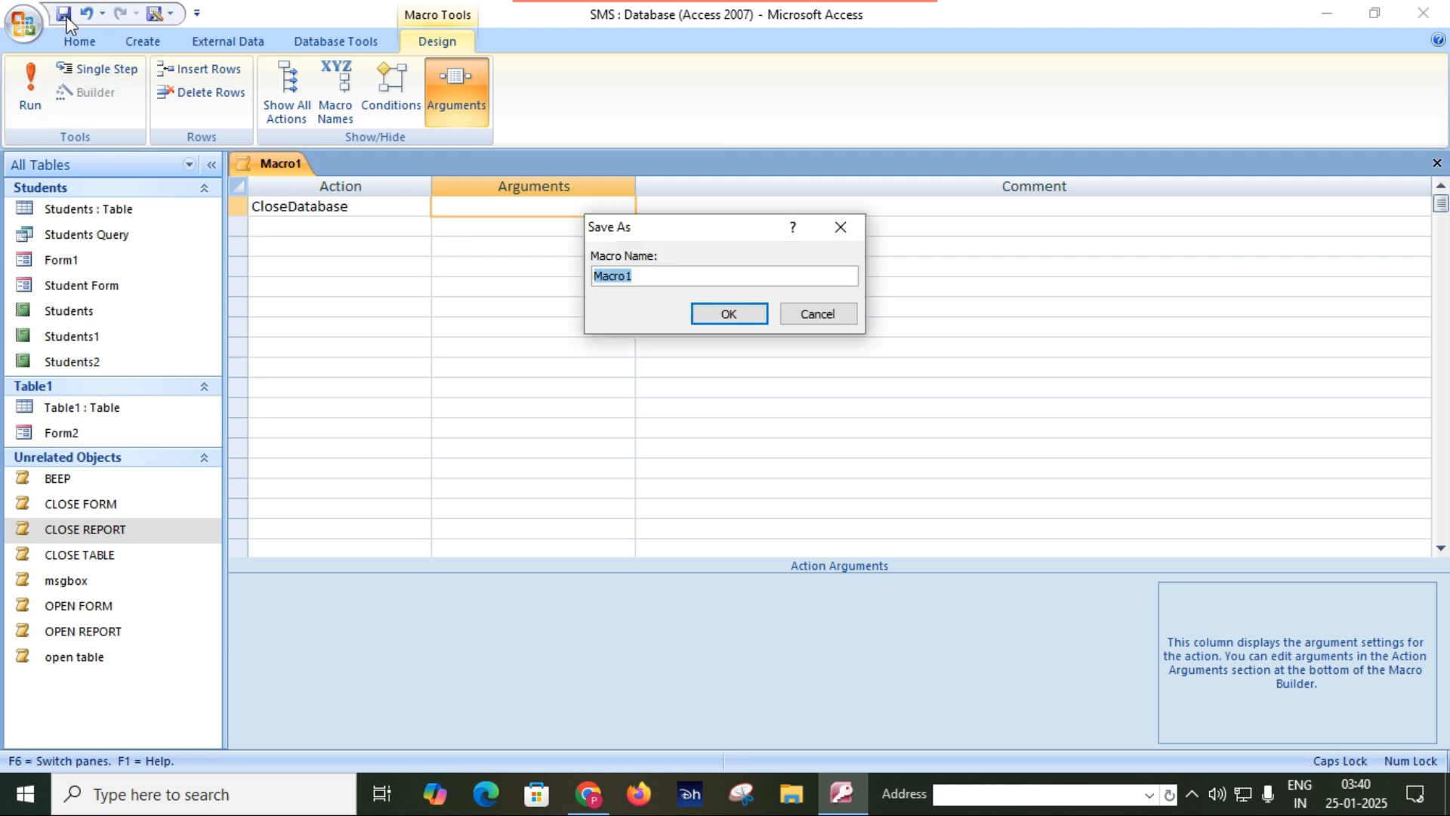
text(C)
key(Return)
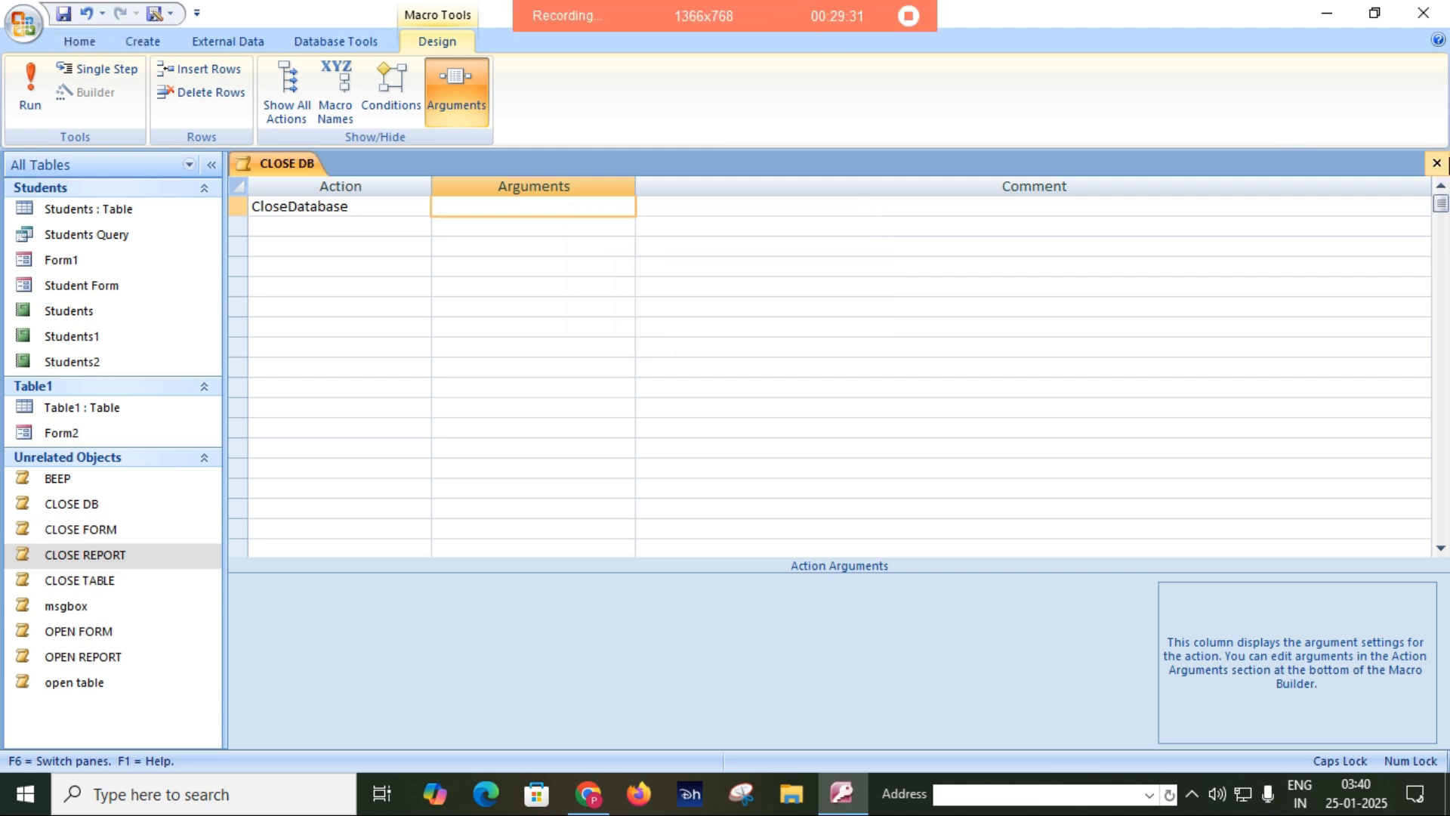
click(1437, 164)
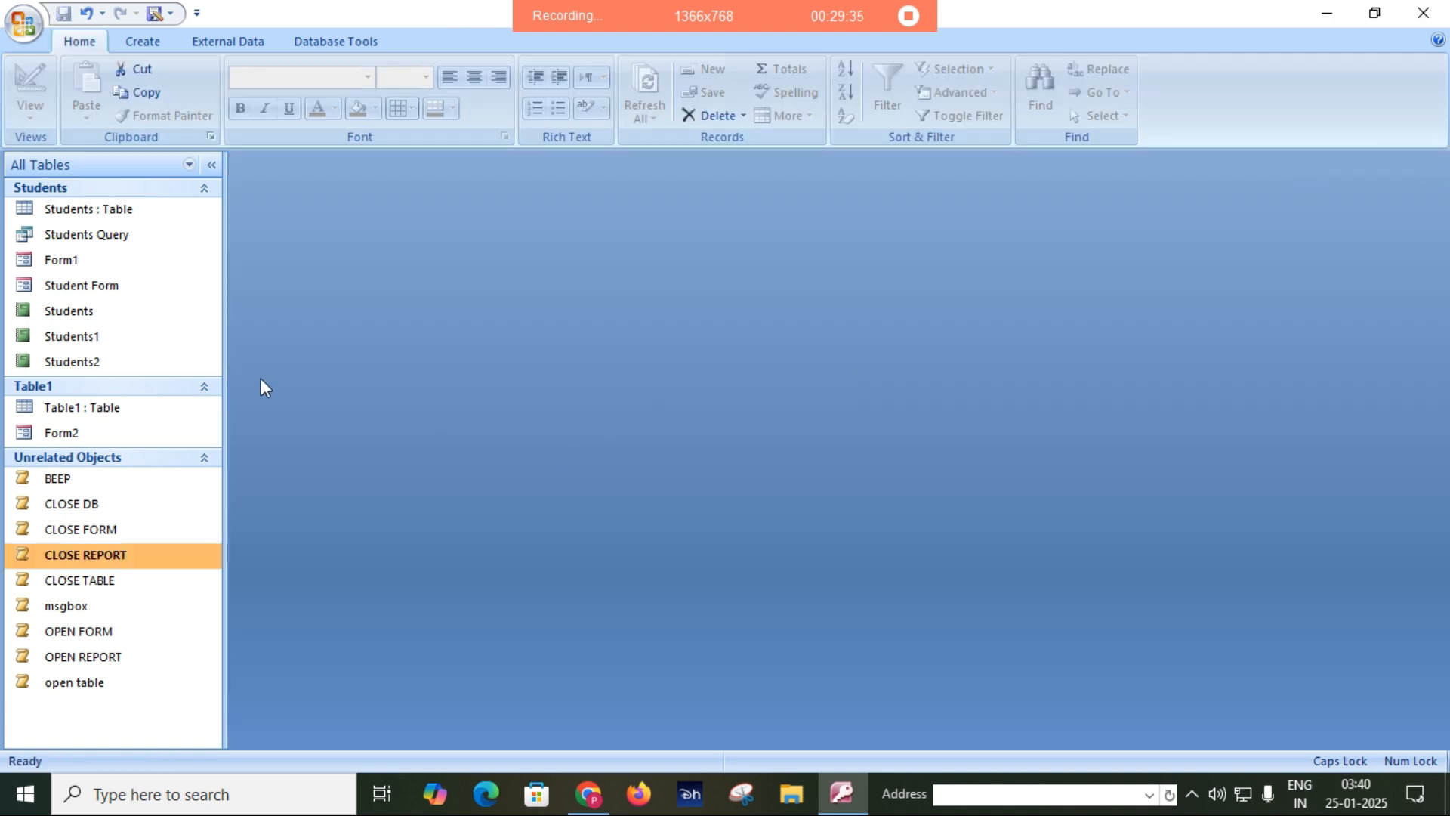
Create a new macro with Quit as its only action.
click(146, 41)
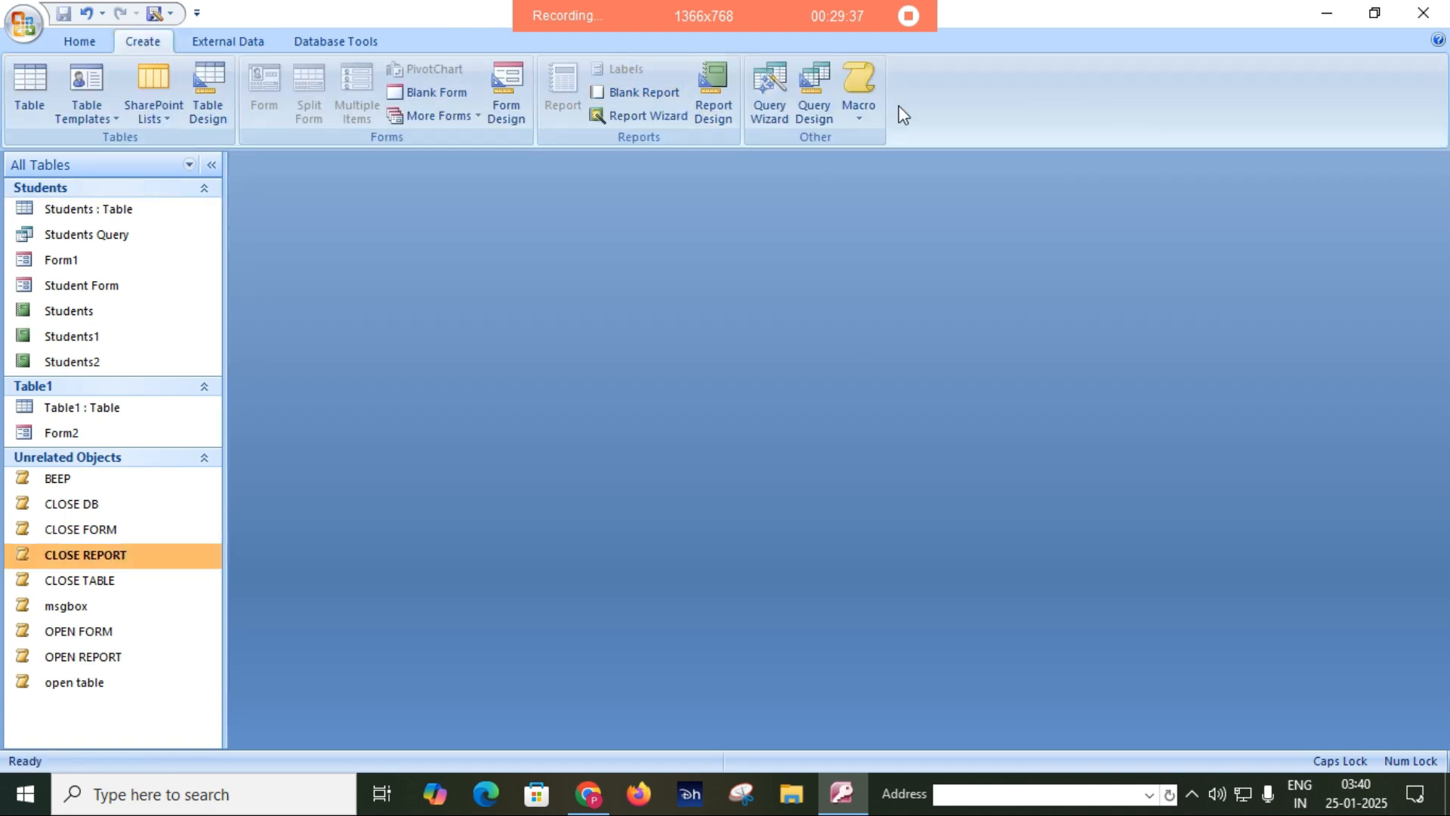
click(859, 87)
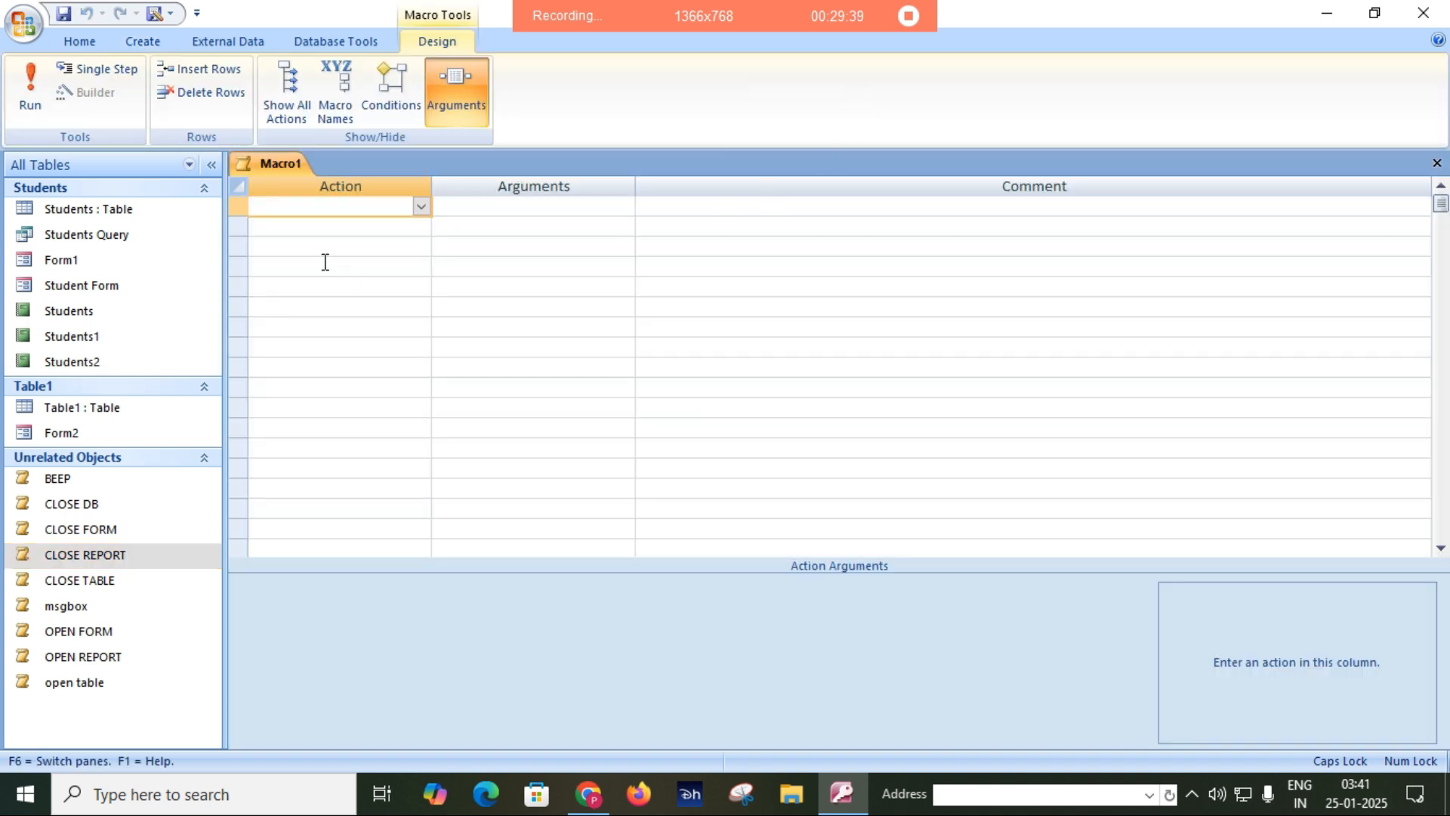
text(Quit)
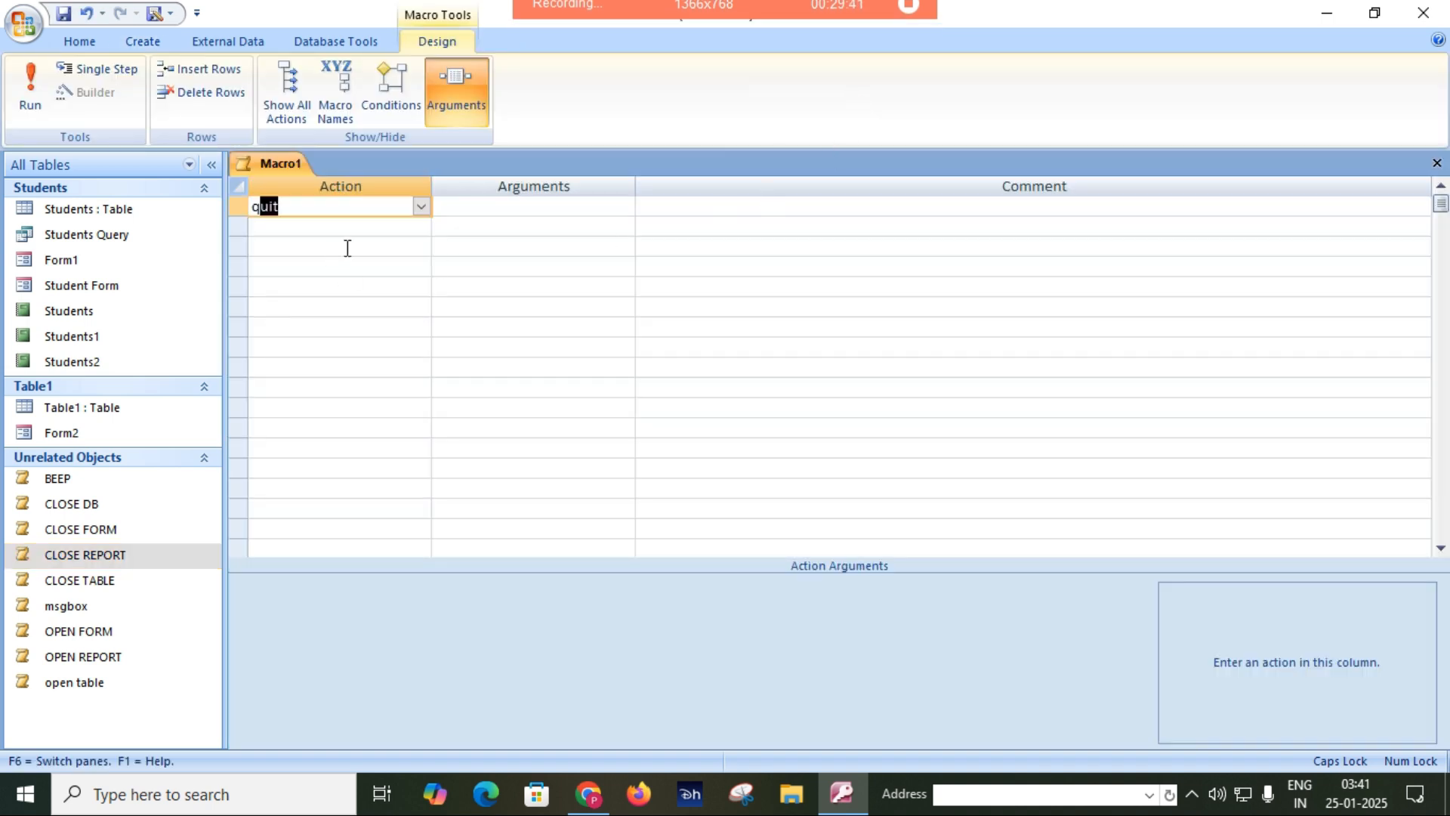
key(Tab)
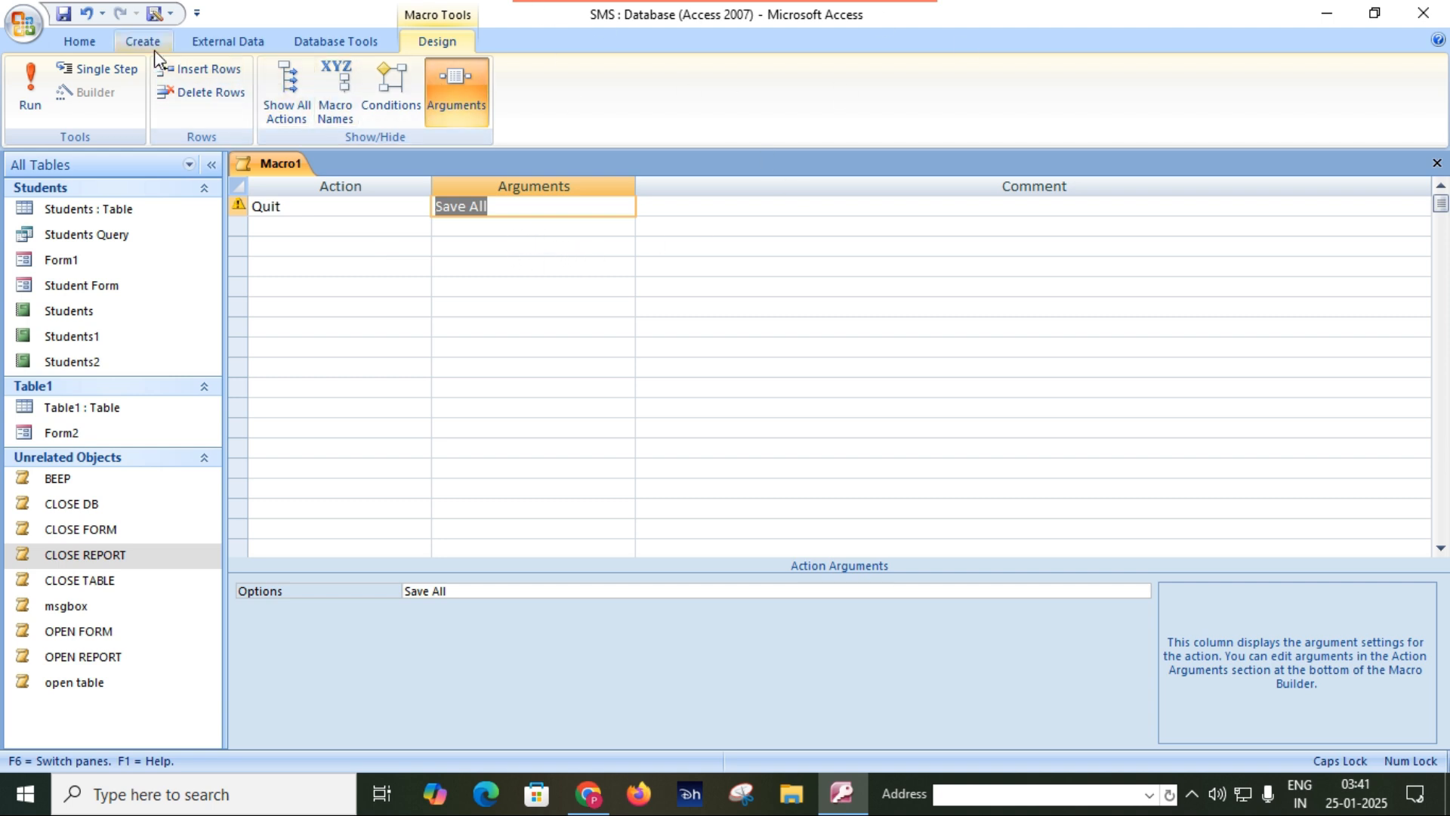
Save the new macro containing the Quit action under the name QUIT.
click(64, 14)
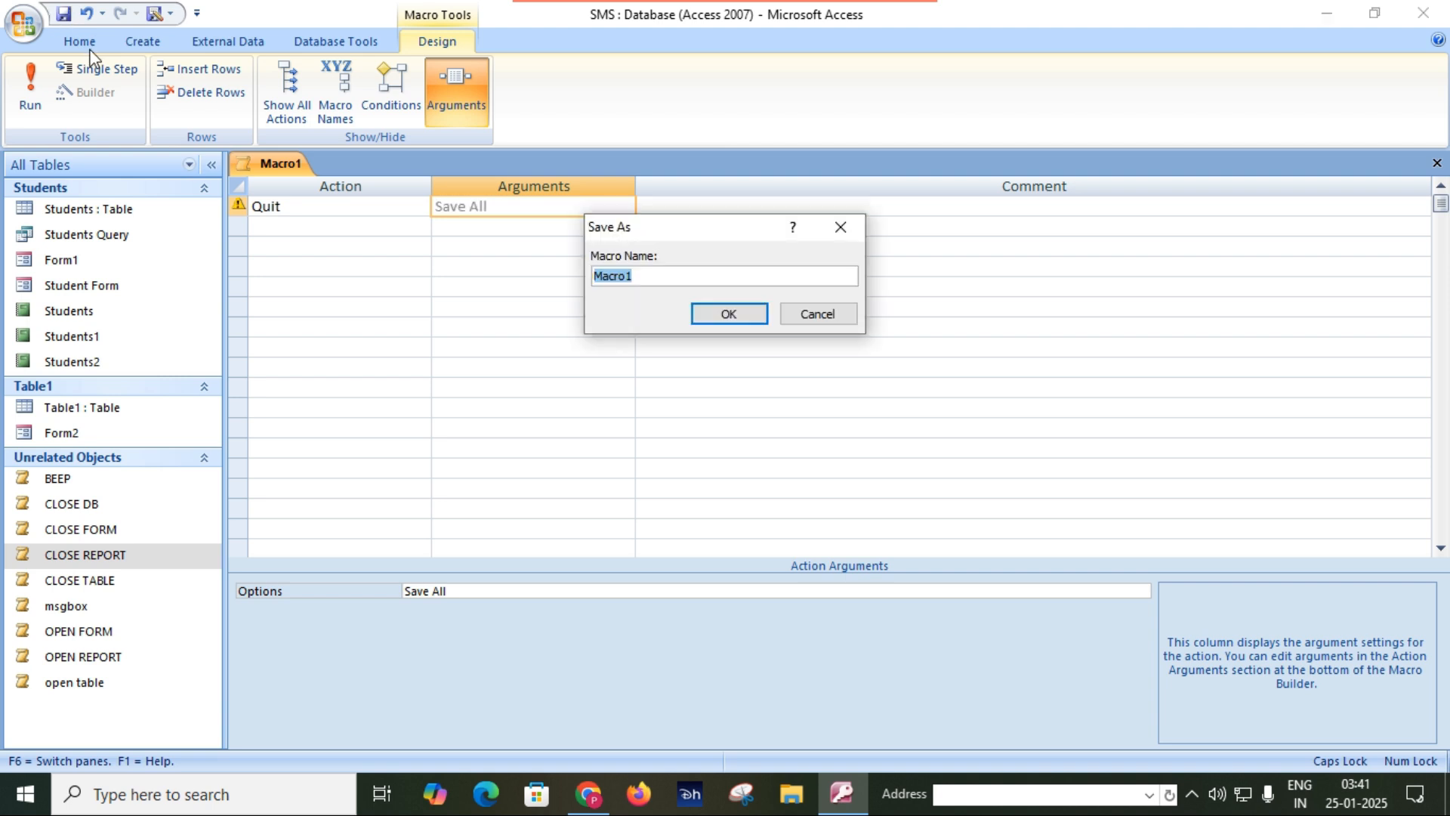
text(QUIT)
key(Return)
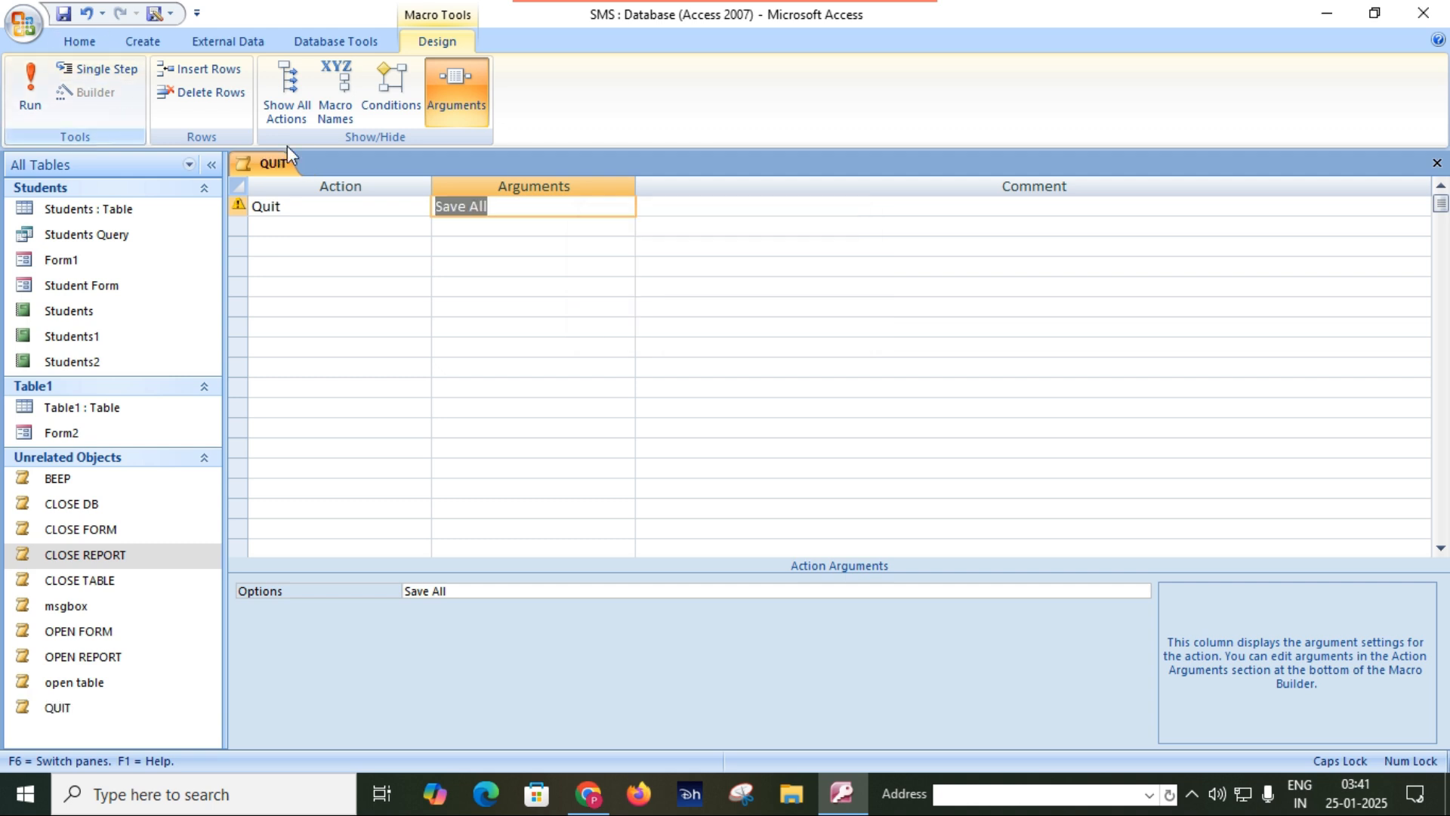
Close the QUIT macro's design, run the CLOSE DB macro, and reopen the SMS database from the recent databases.
click(1436, 163)
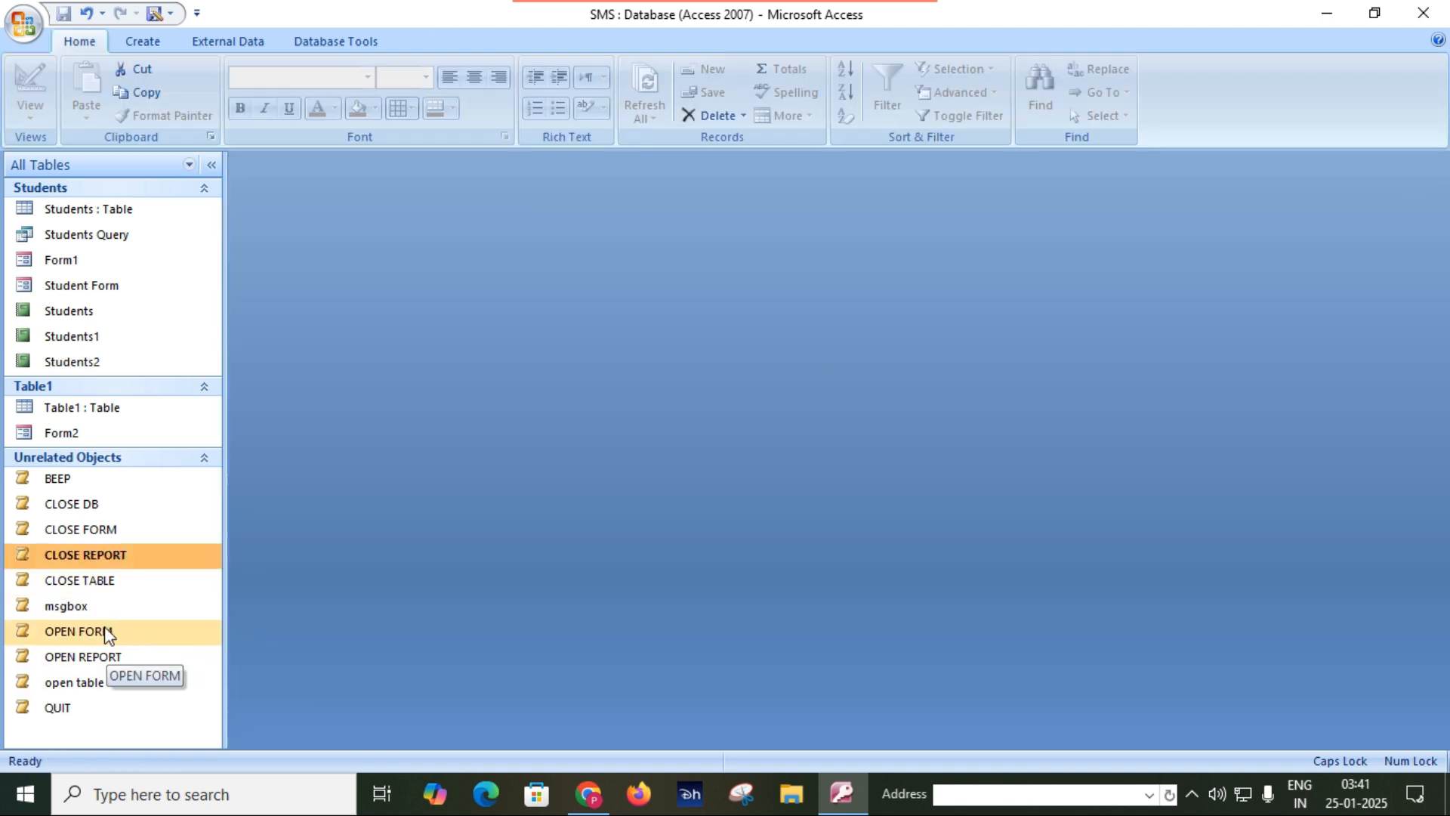
double_click(66, 506)
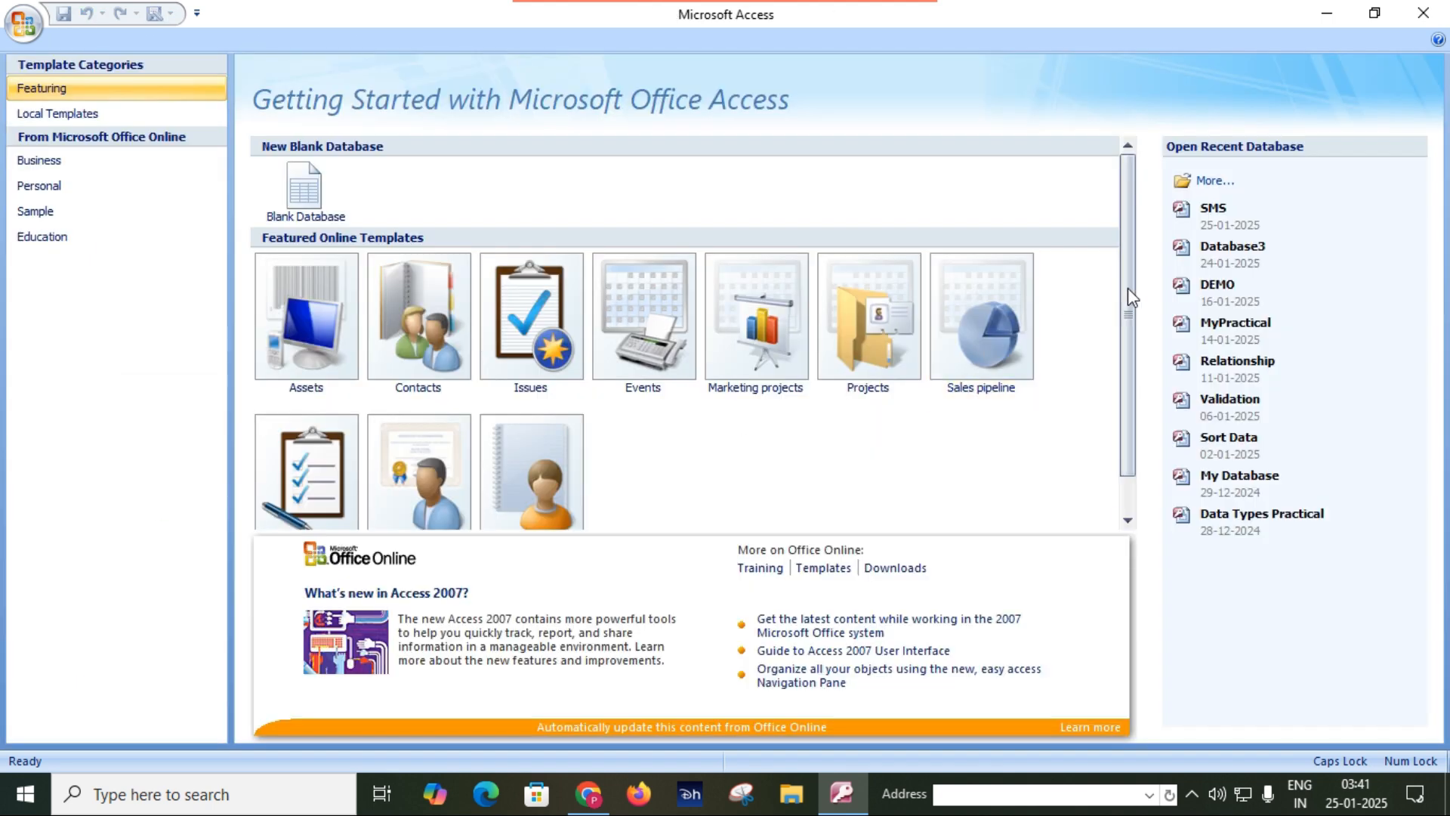
click(1216, 216)
scroll(75, 665, down, 1)
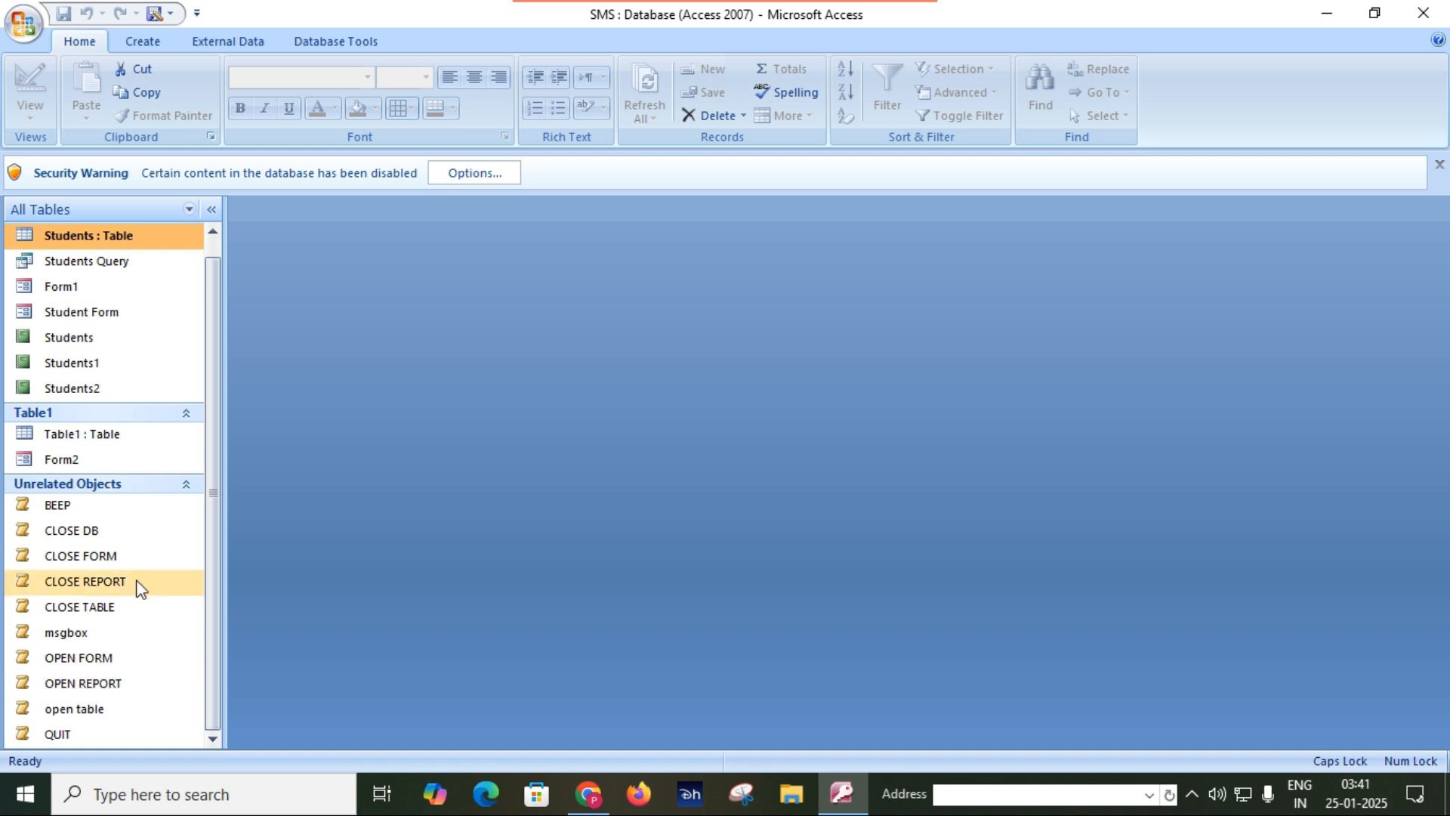
Enable the disabled content in the SMS database for this session.
click(470, 173)
click(589, 458)
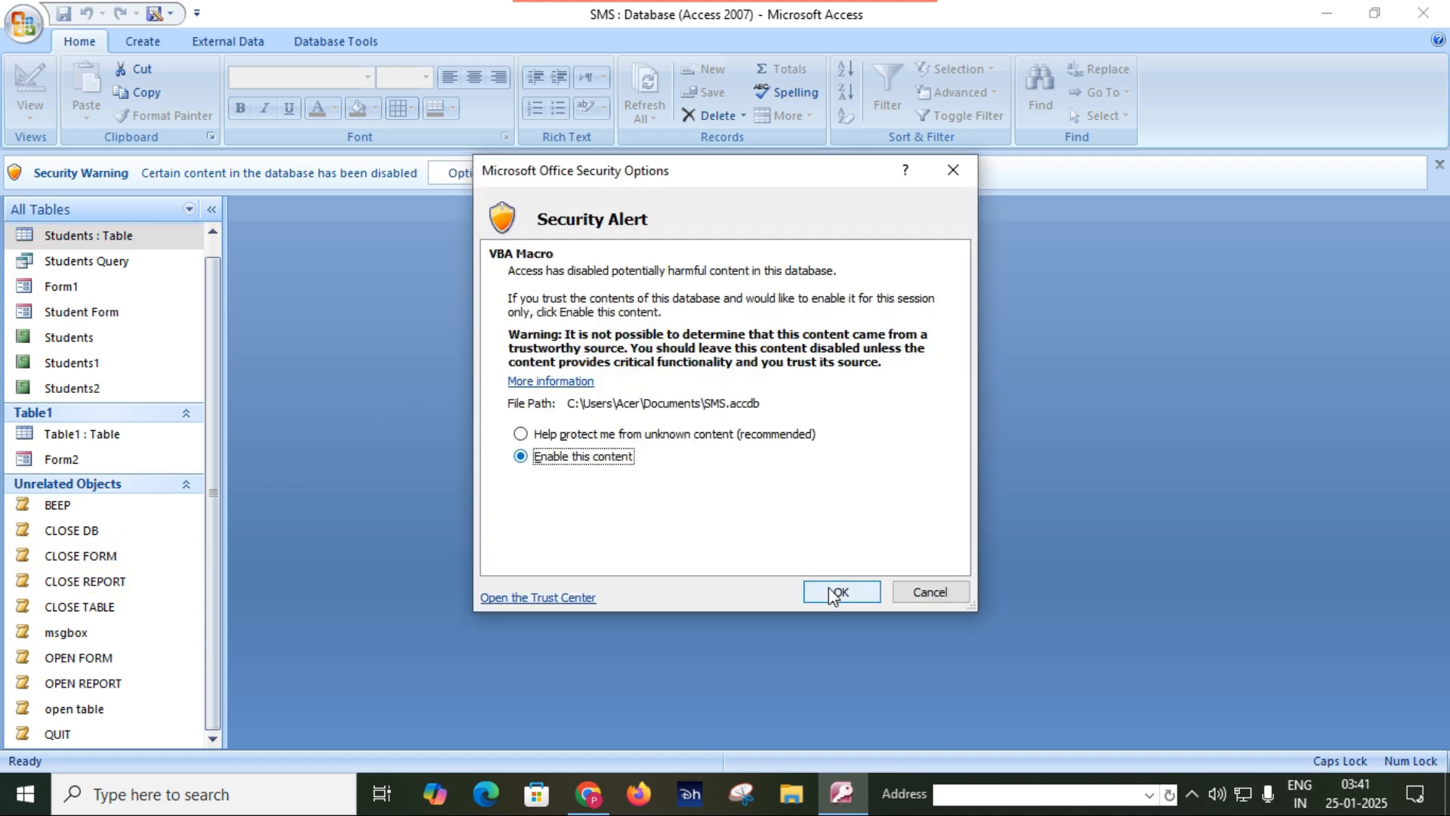
click(836, 592)
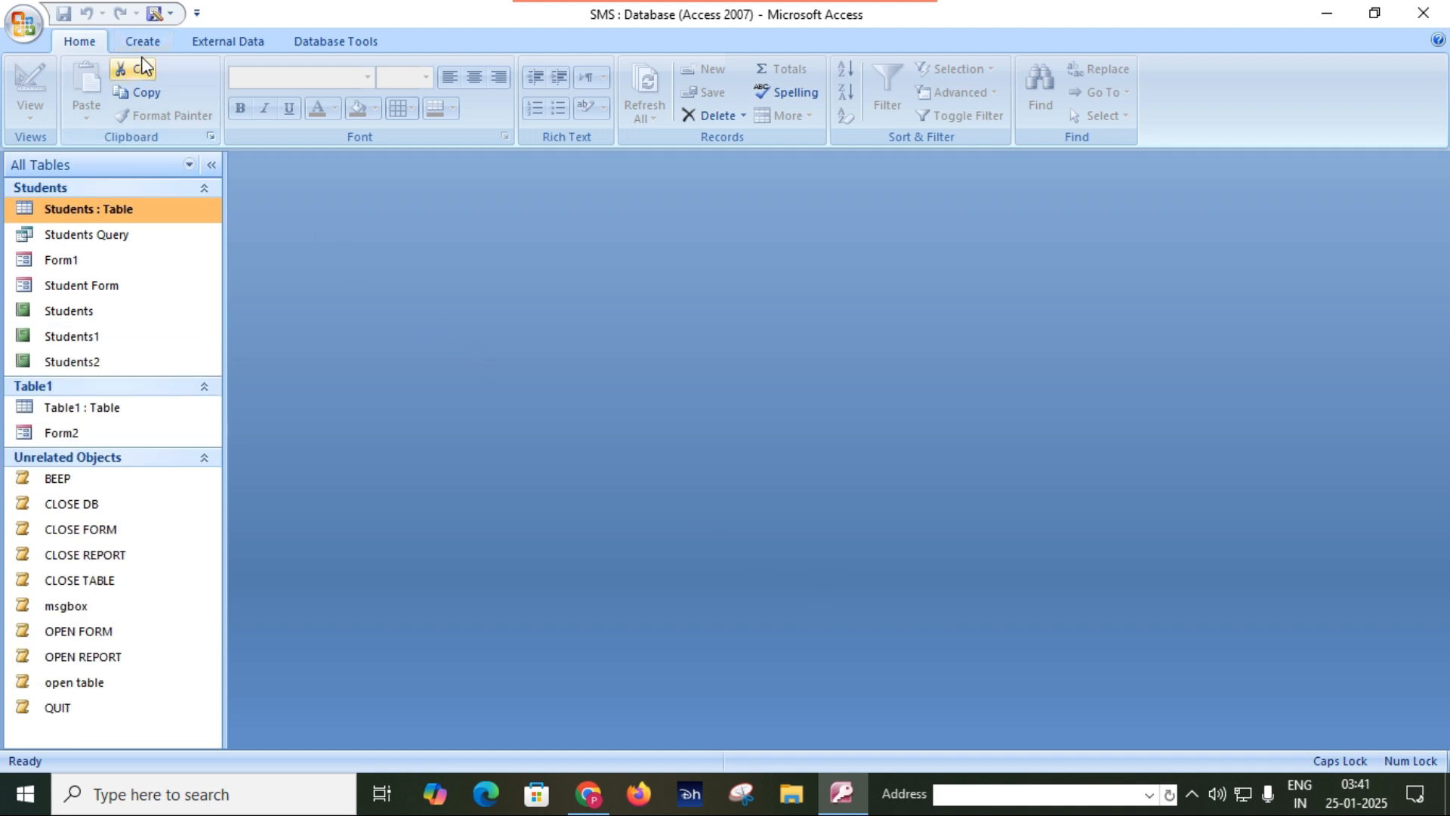
Create a blank form, switch it to Design View, and widen its Detail section to about 16 cm.
click(142, 41)
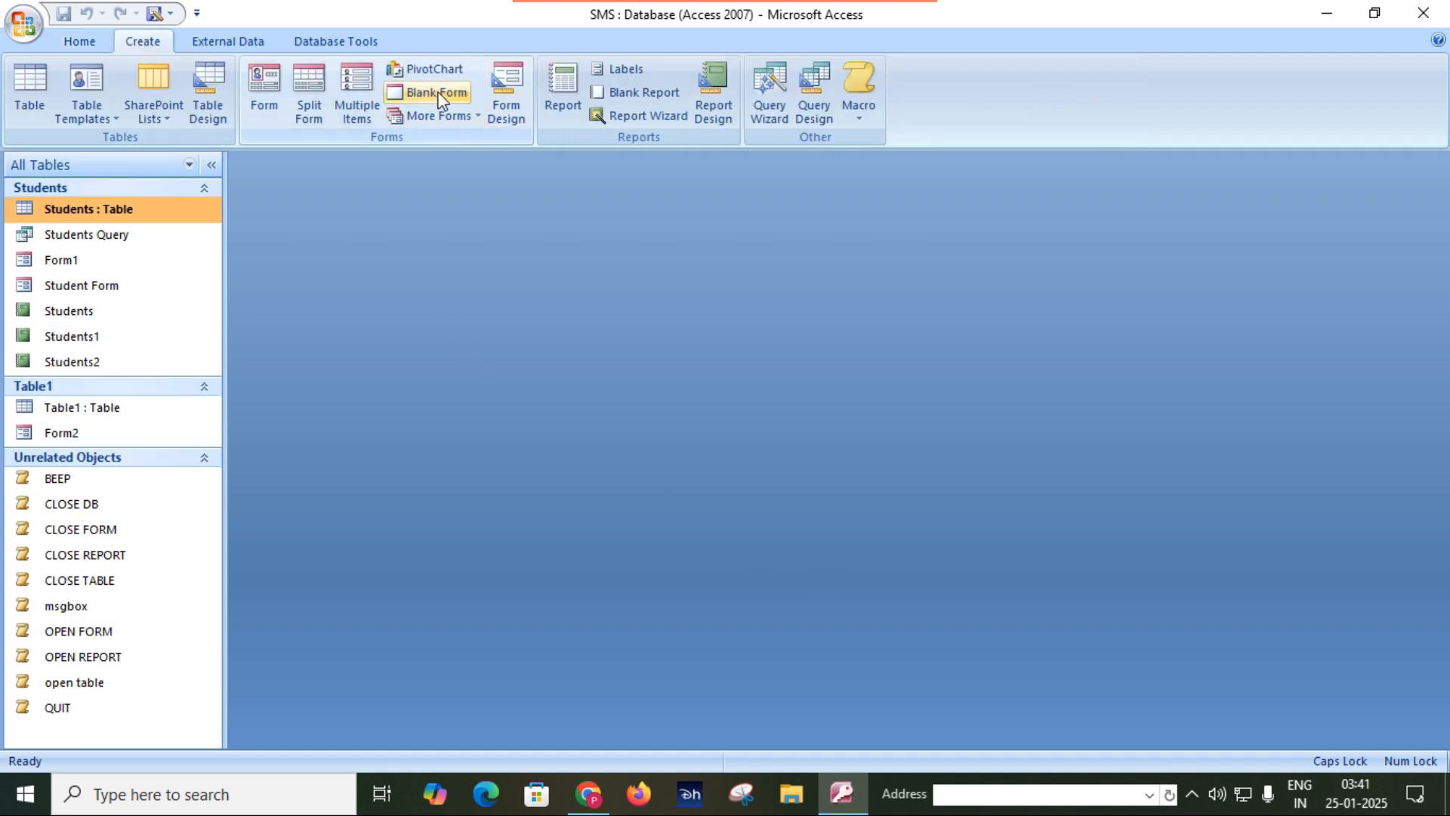
click(412, 92)
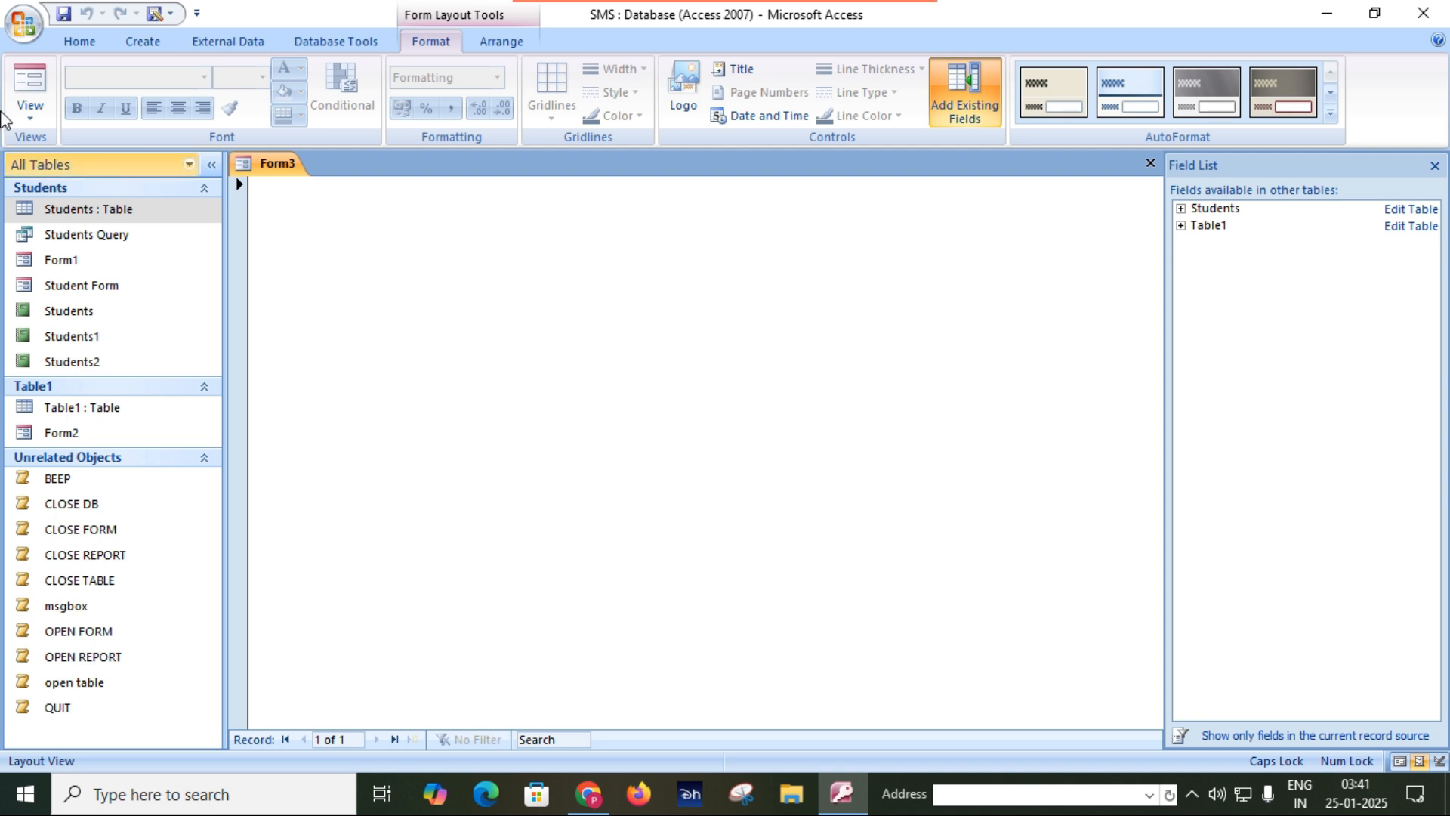
click(32, 110)
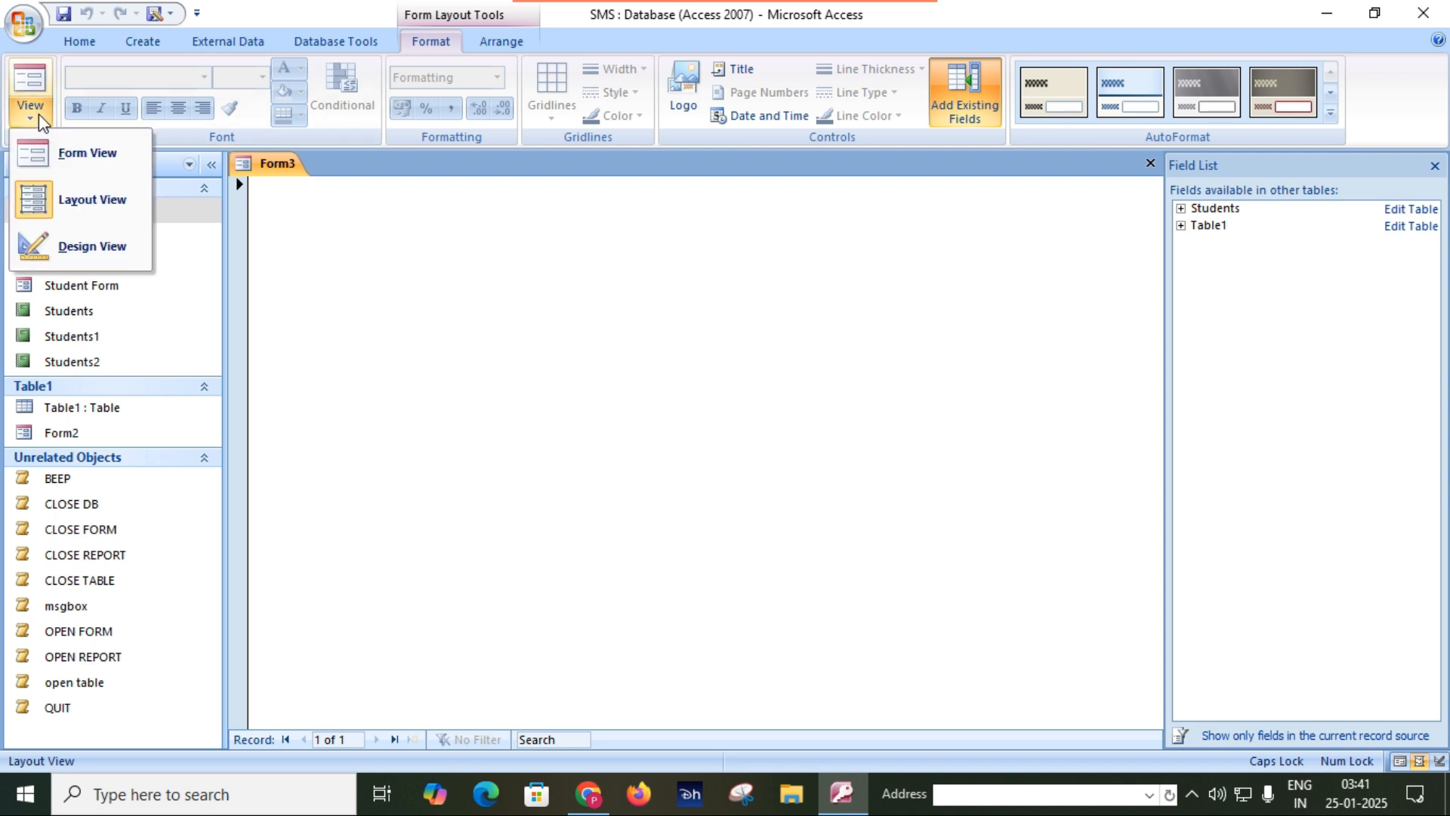
click(94, 246)
drag(745, 398, 889, 411)
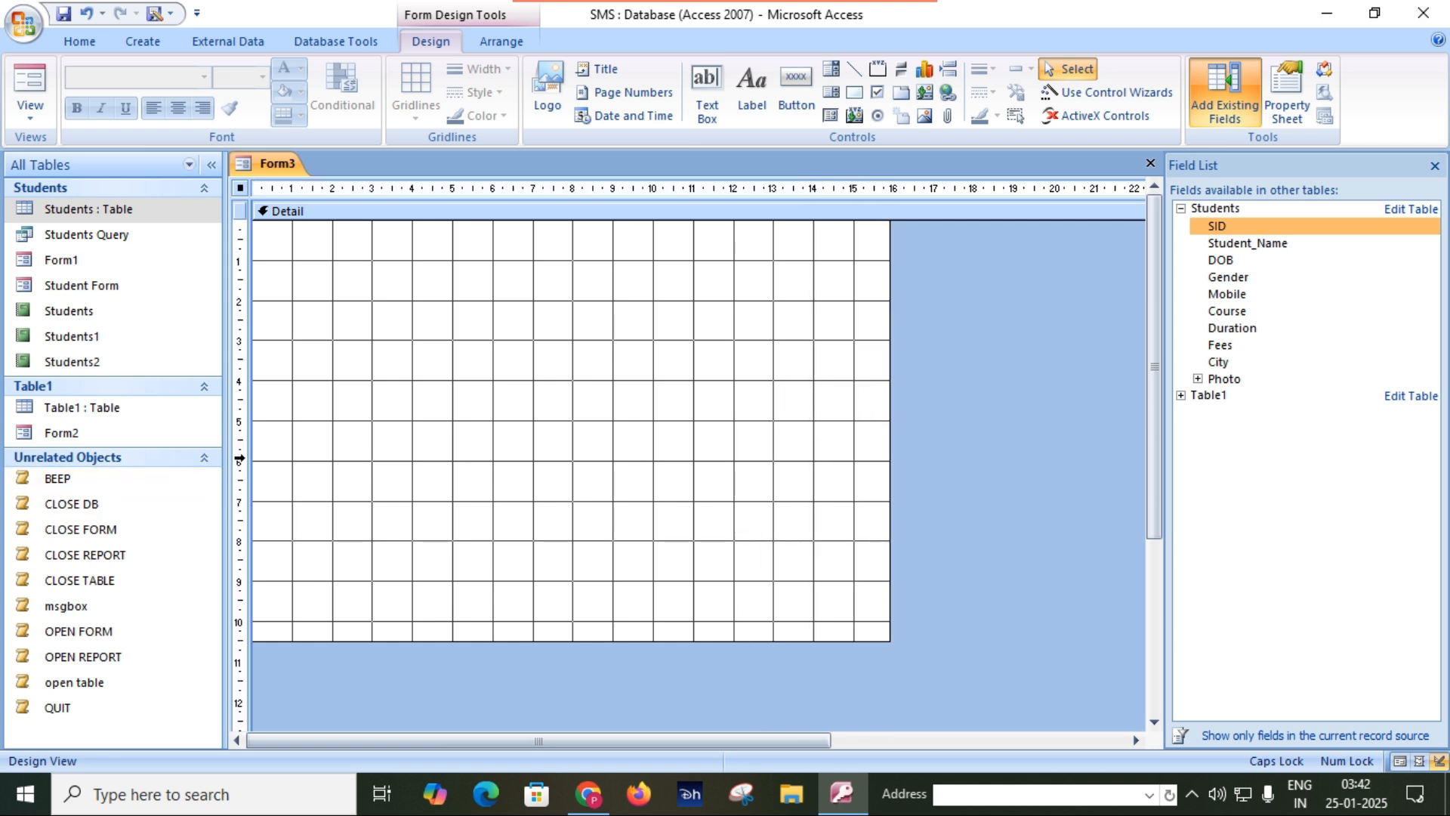
Add a button to the form's Detail section for each of the ten saved macros, from BEEP through QUIT.
drag(121, 483, 456, 323)
drag(113, 503, 541, 398)
drag(112, 534, 490, 476)
drag(113, 557, 517, 548)
drag(87, 585, 726, 413)
drag(66, 607, 712, 327)
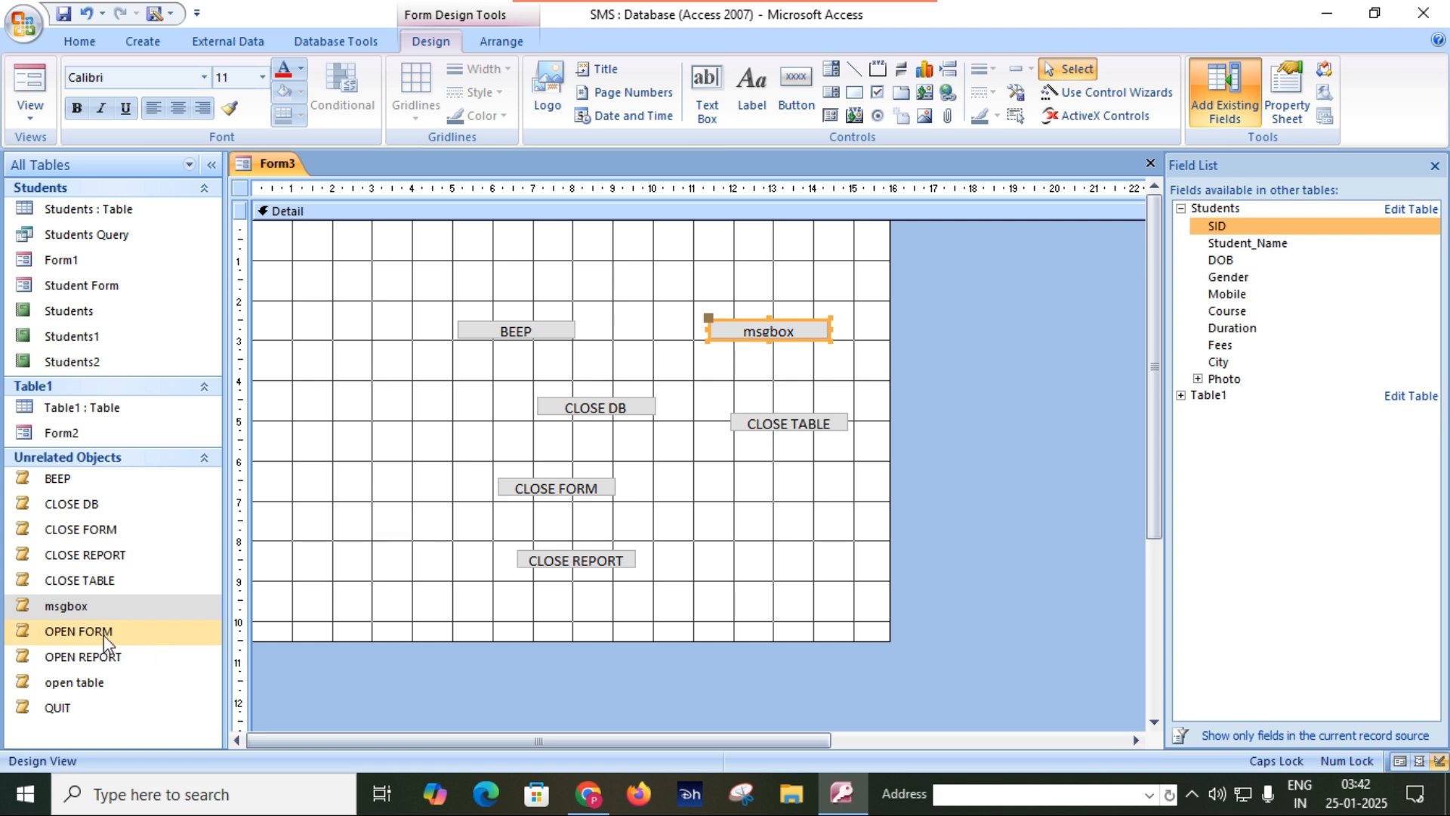
drag(98, 632, 786, 478)
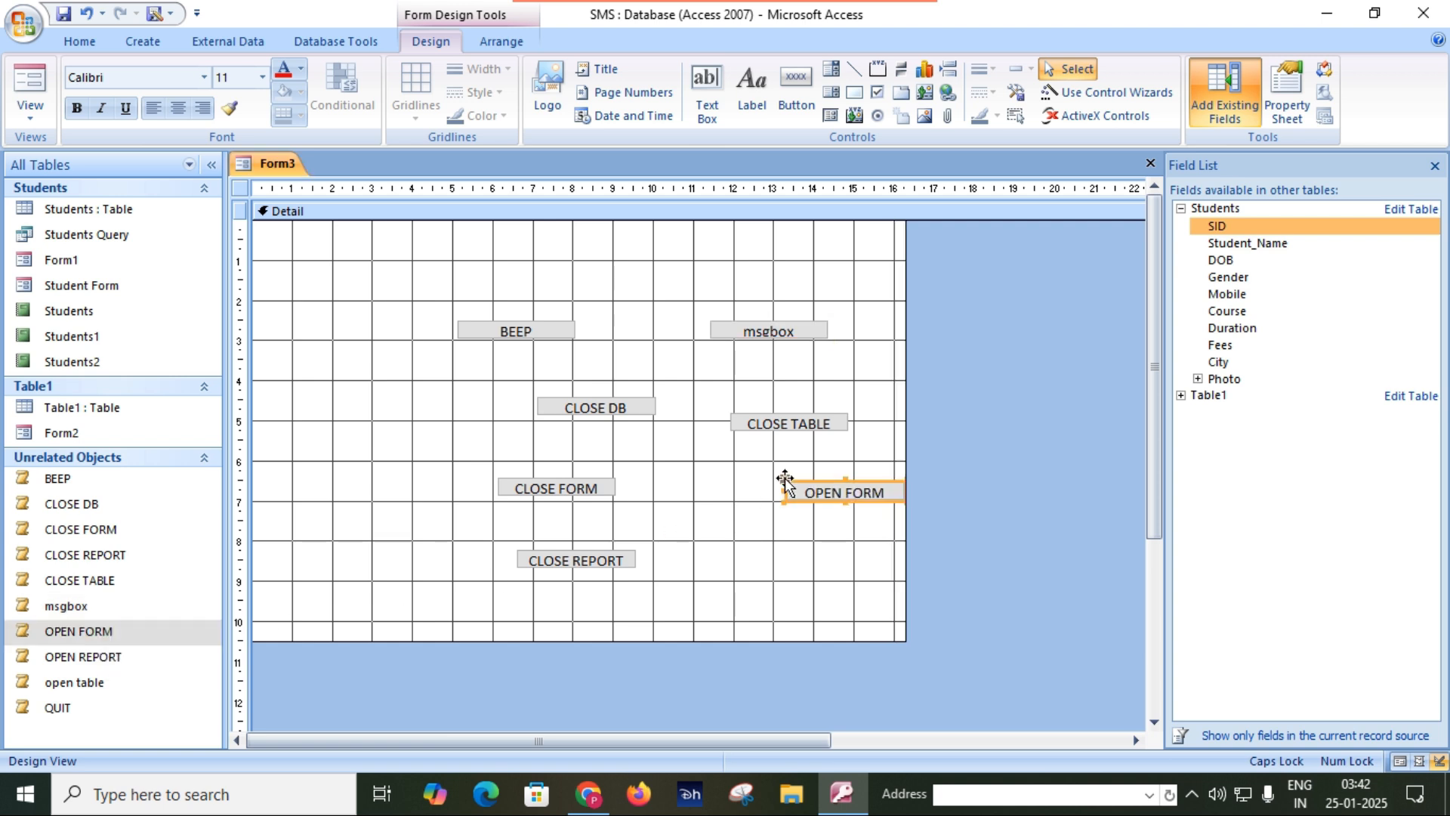
click(97, 657)
drag(107, 665, 769, 539)
drag(67, 688, 674, 606)
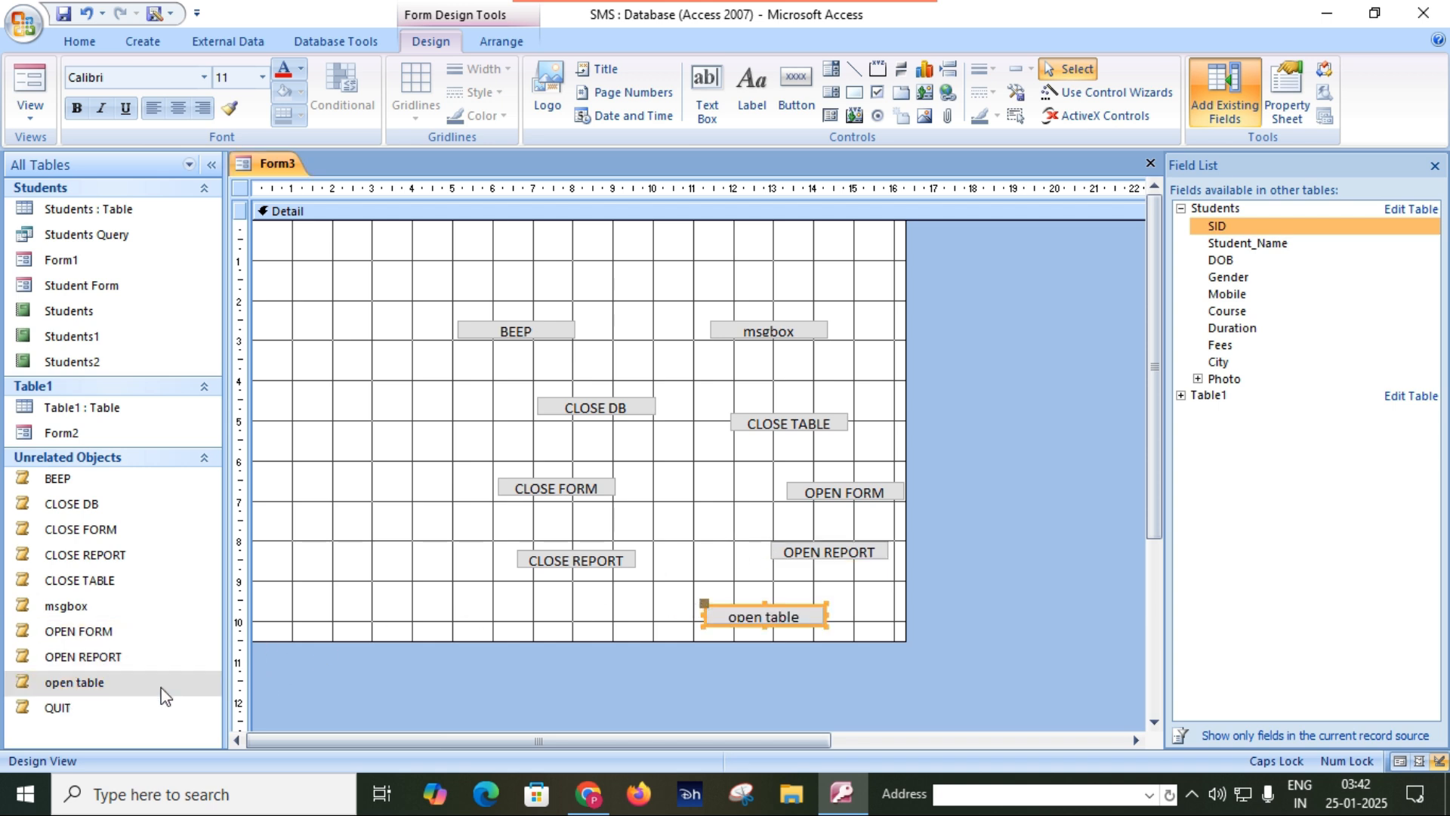
drag(72, 707, 320, 438)
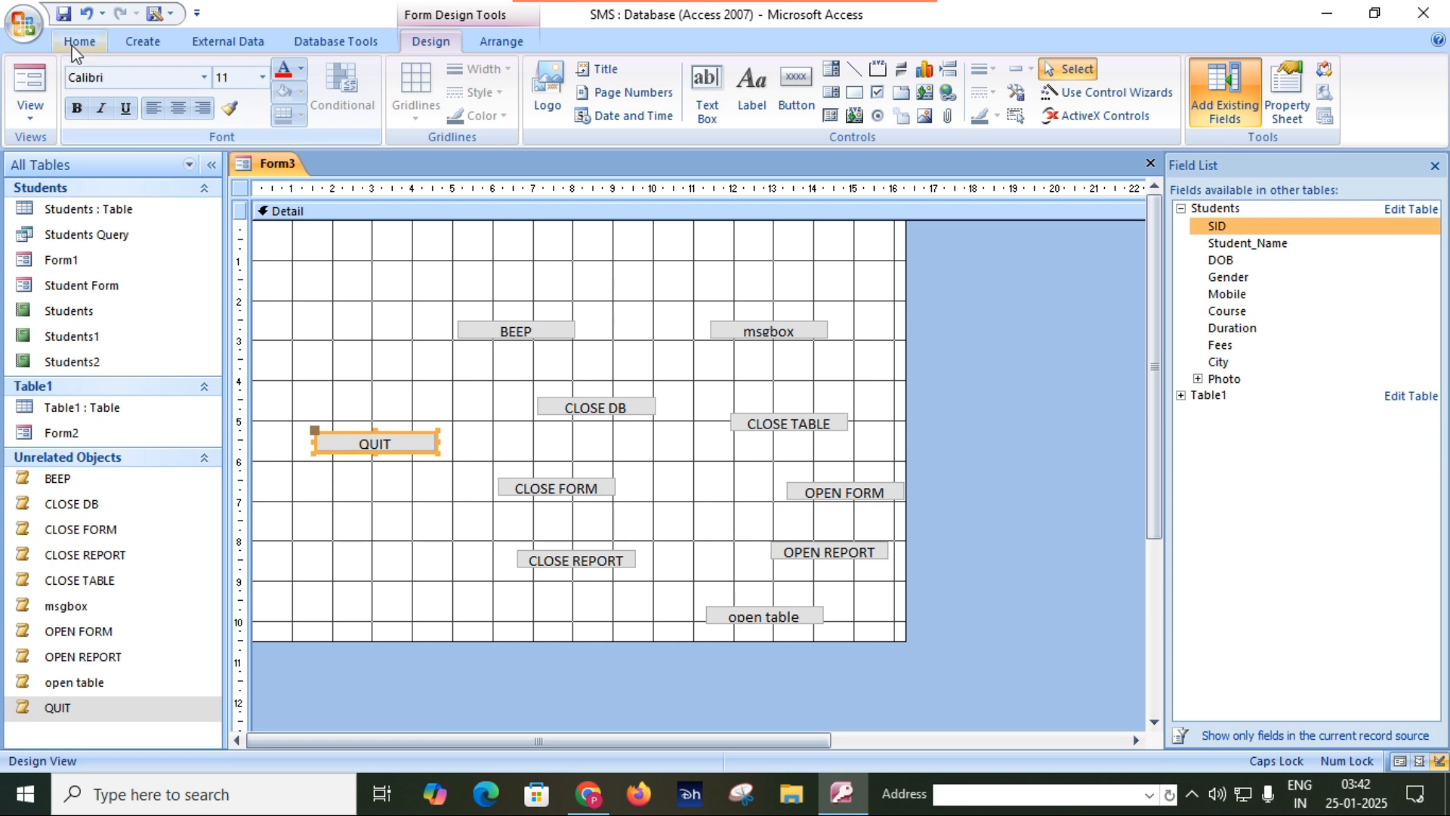
Save the form containing the macro buttons as MACRO USE.
click(66, 17)
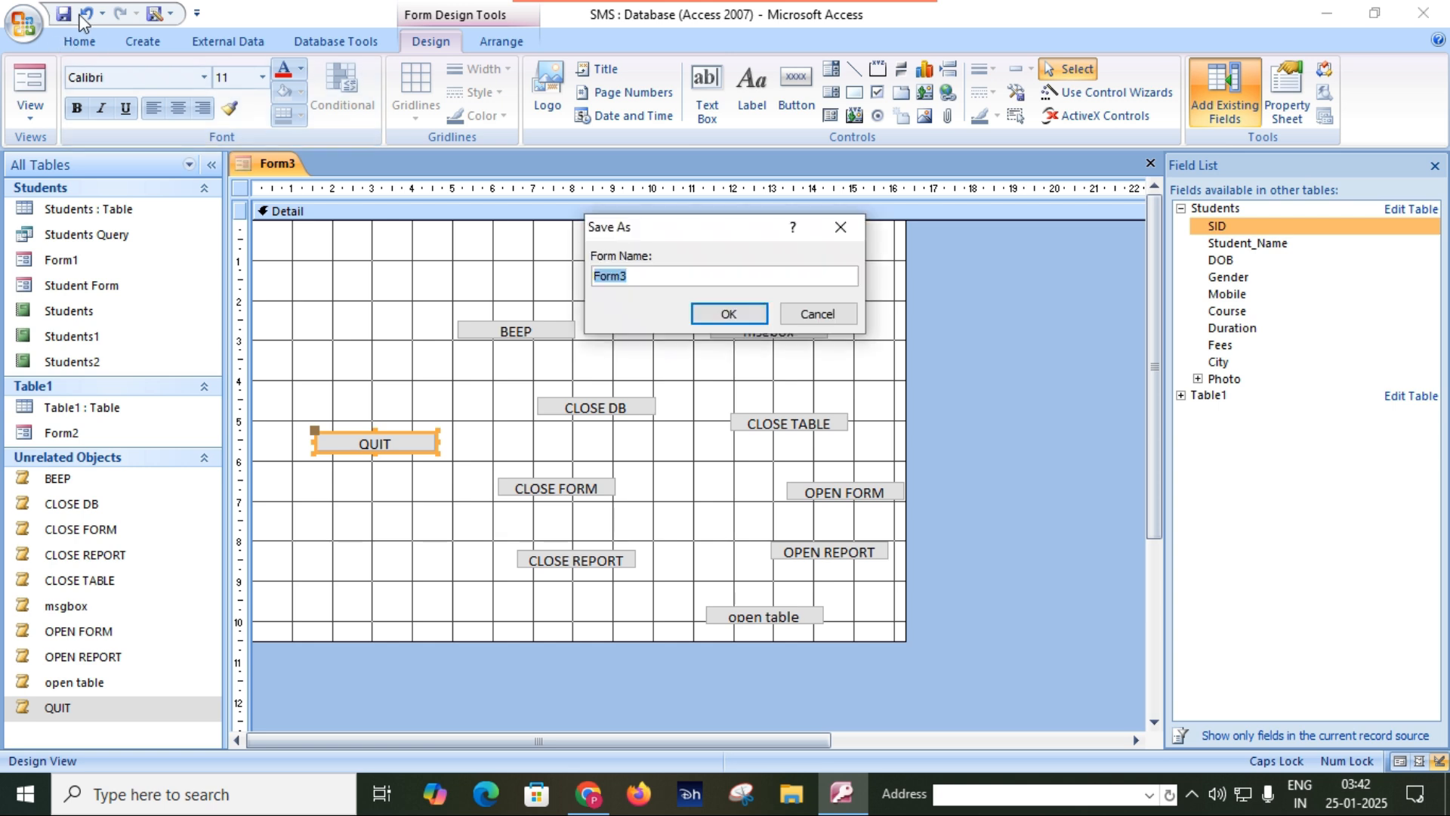
text(MACRO USE)
key(Return)
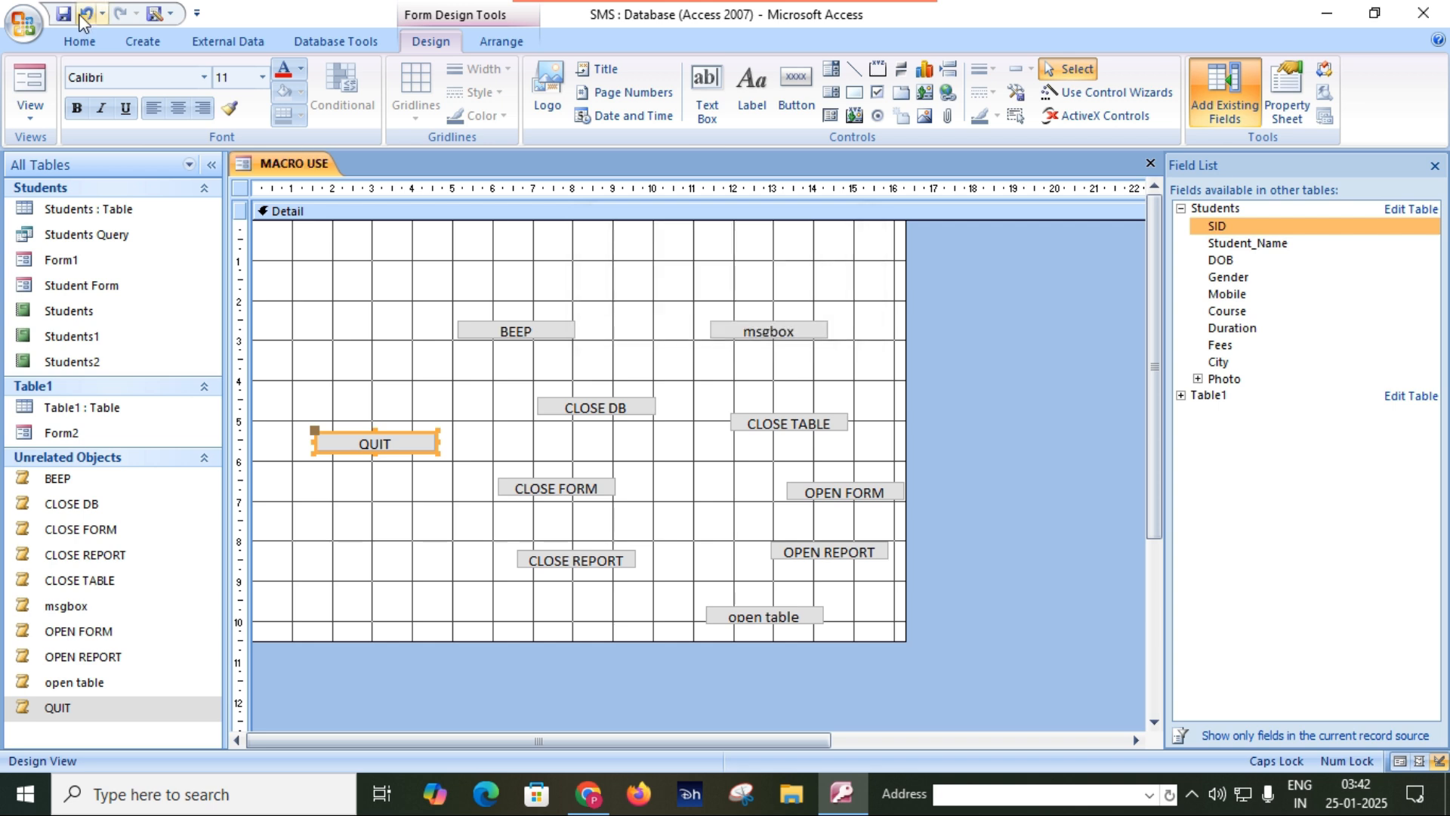
Show the MACRO USE form in Form View and test its BEEP and msgbox buttons, dismissing the message box.
click(35, 105)
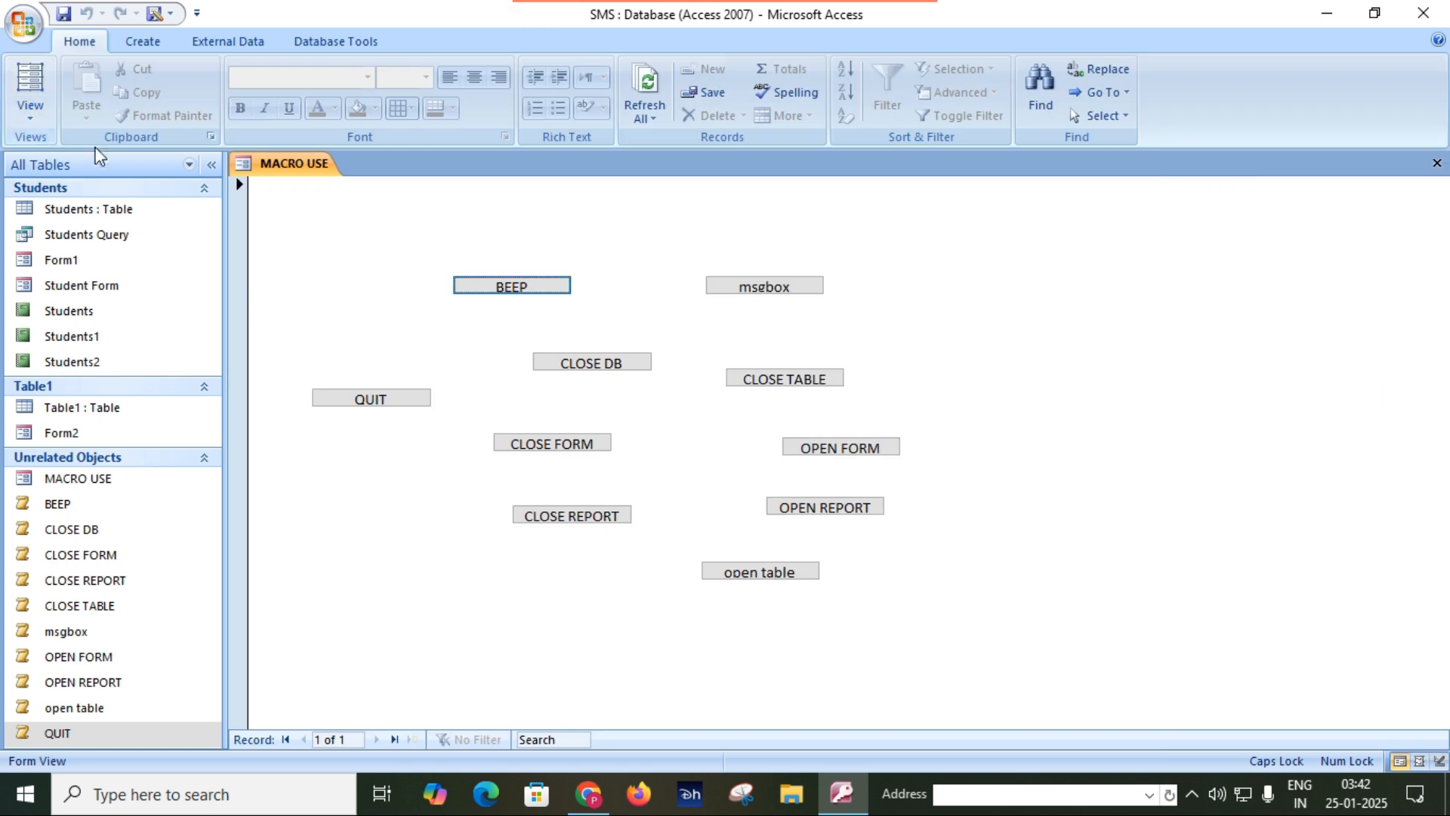
click(526, 289)
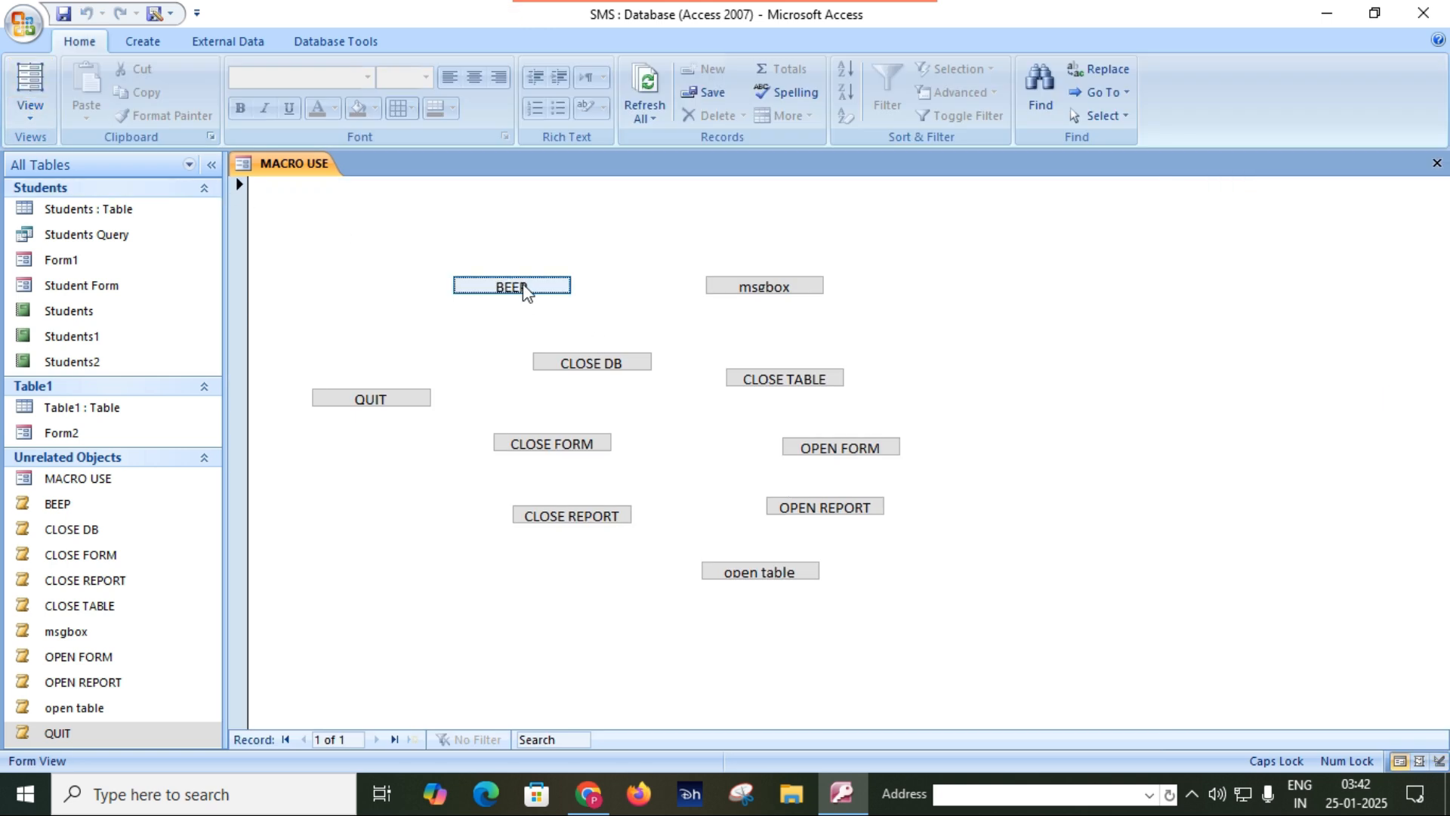
click(758, 288)
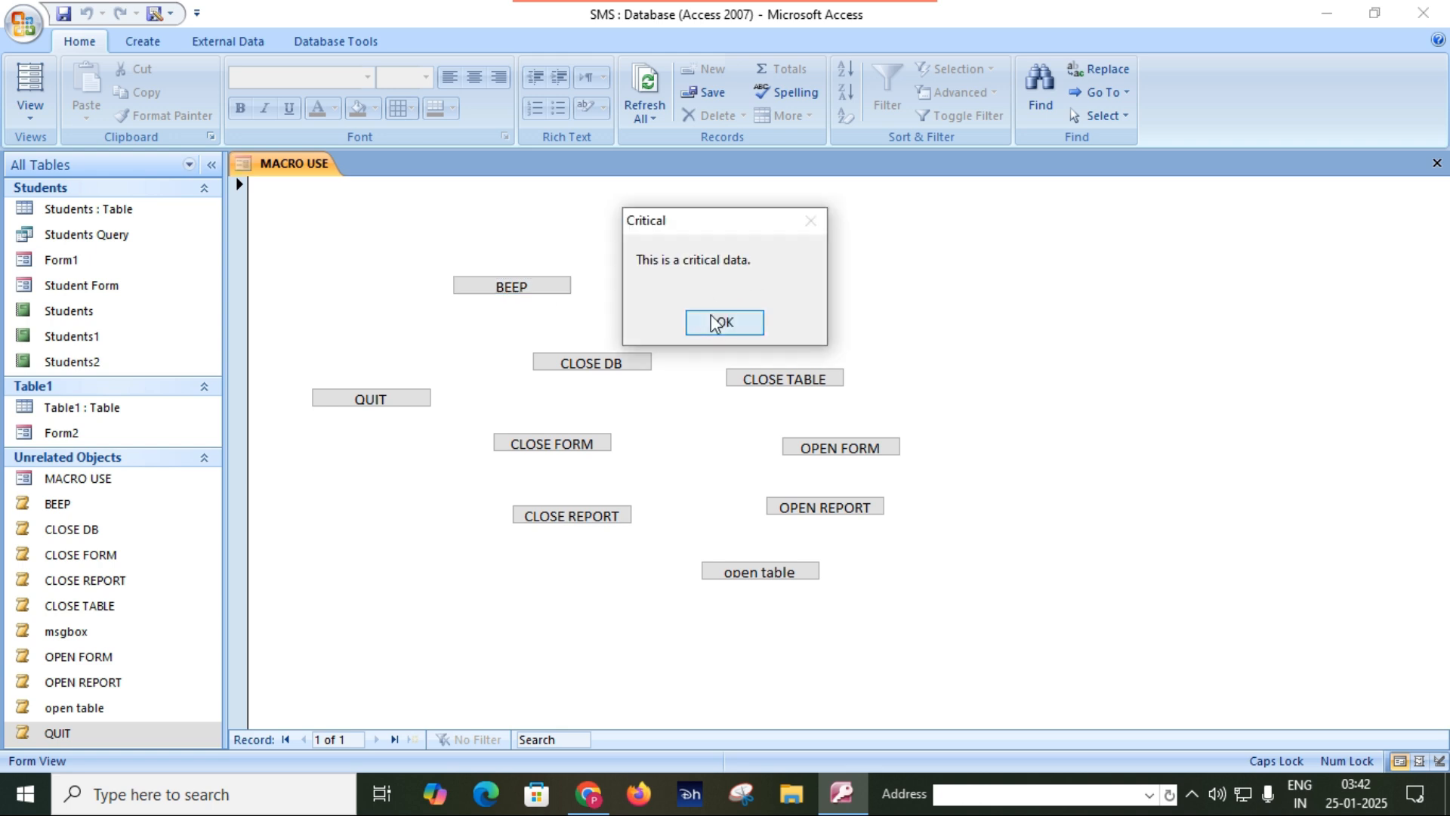
click(714, 323)
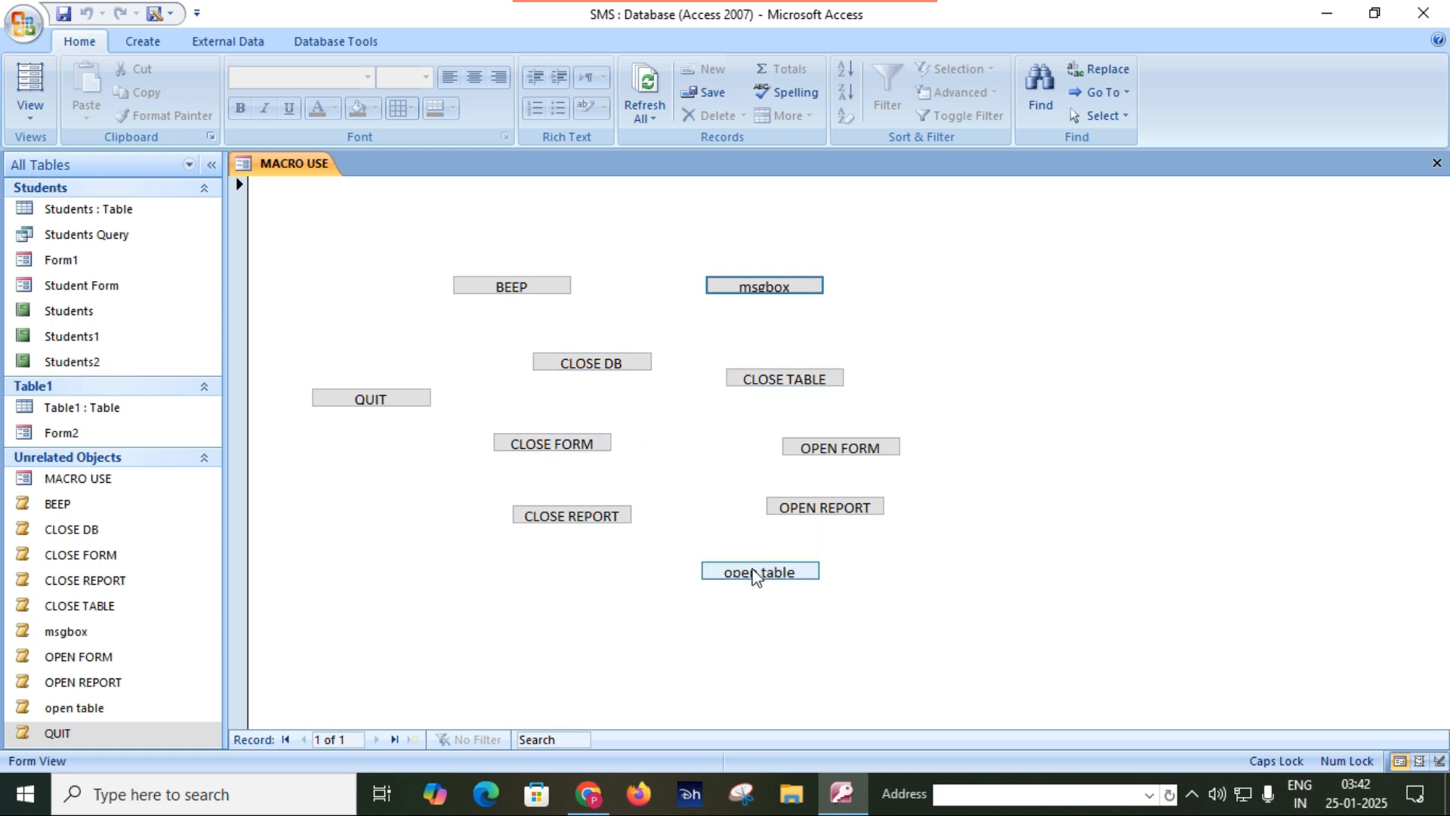
Test the open table and CLOSE TABLE buttons on the MACRO USE form with the Students table.
click(759, 573)
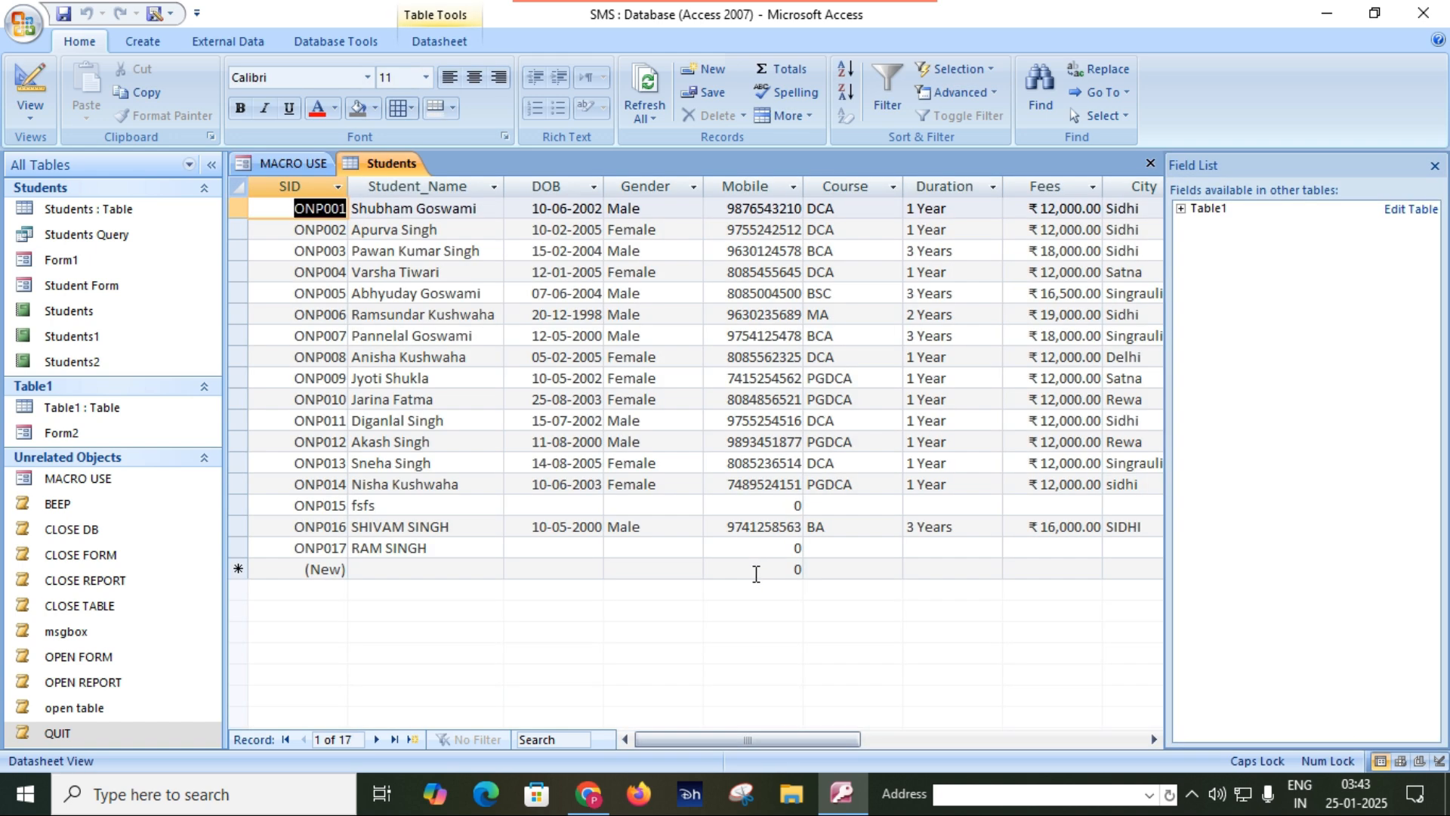
click(289, 162)
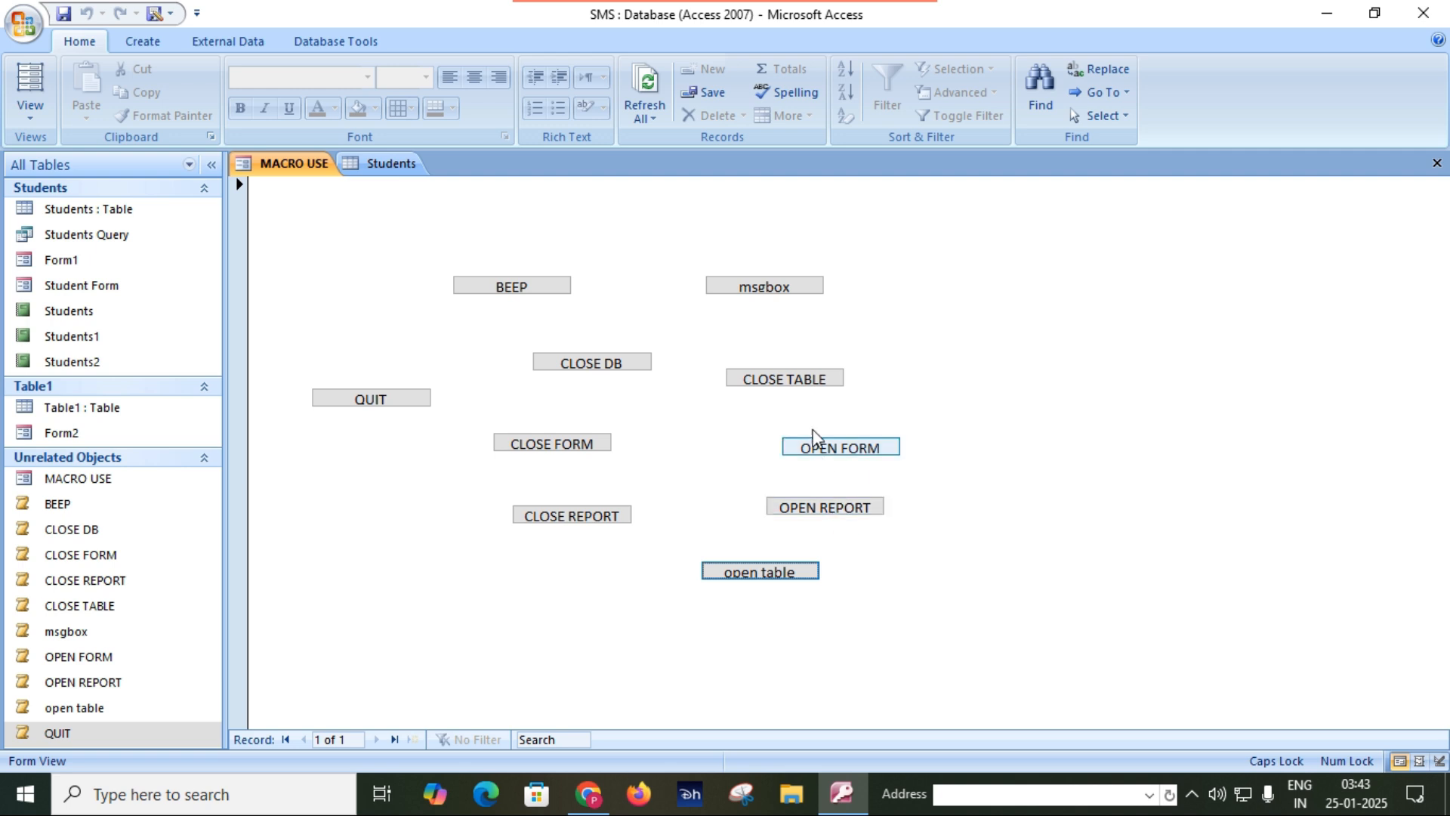
click(807, 382)
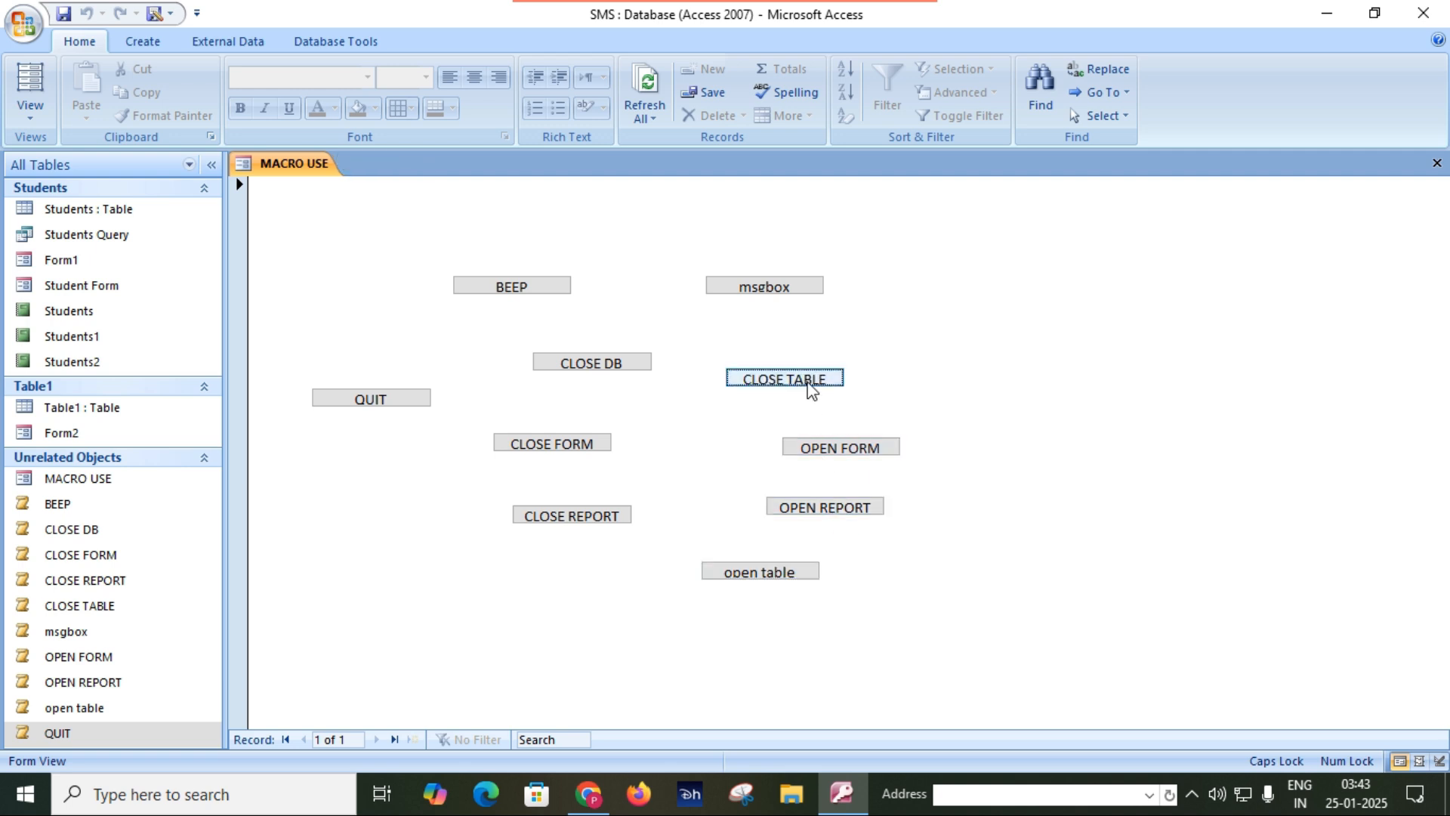
Switch from the MACRO USE form to Form1 and try its Save button.
click(1436, 164)
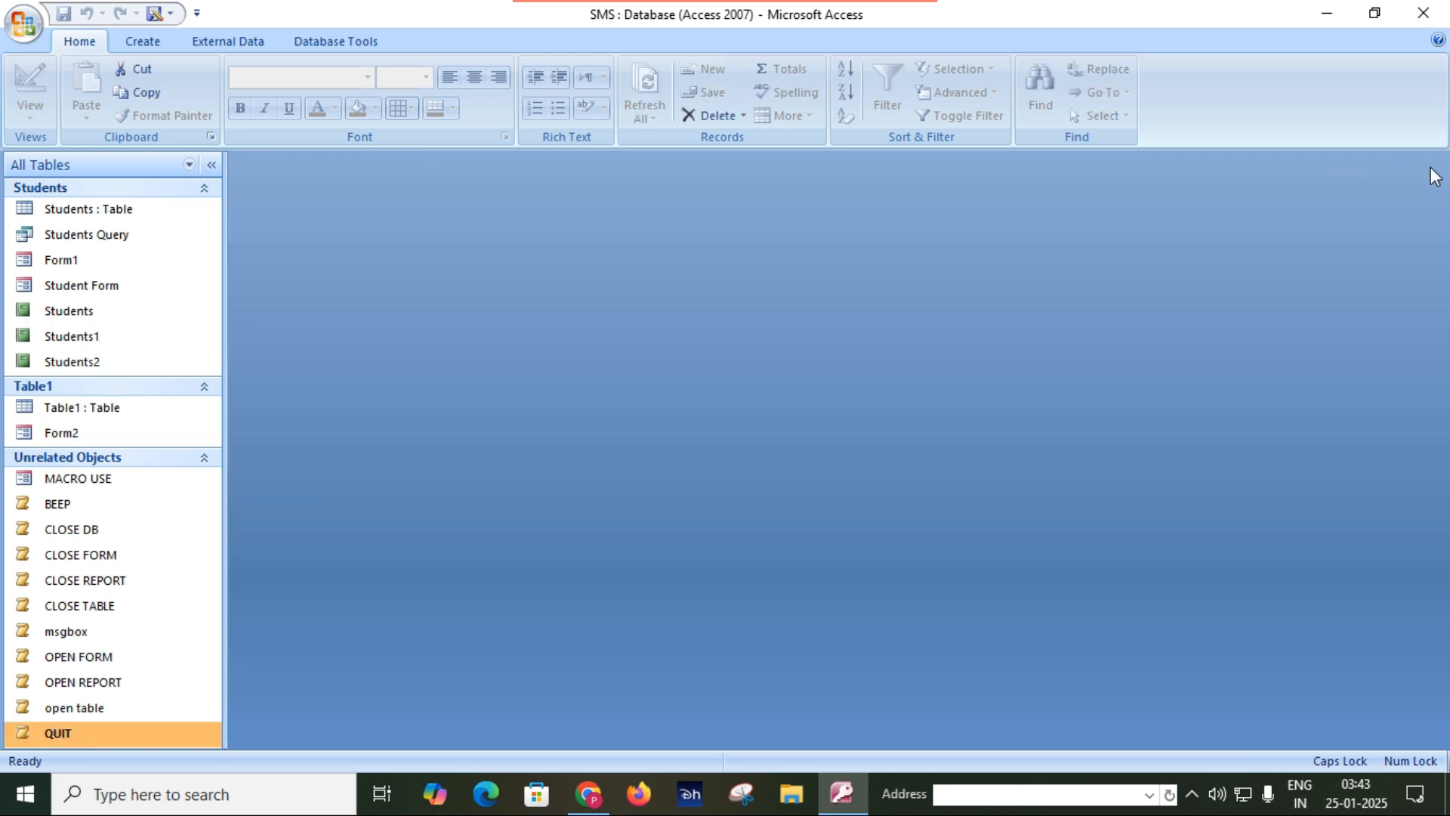
double_click(80, 261)
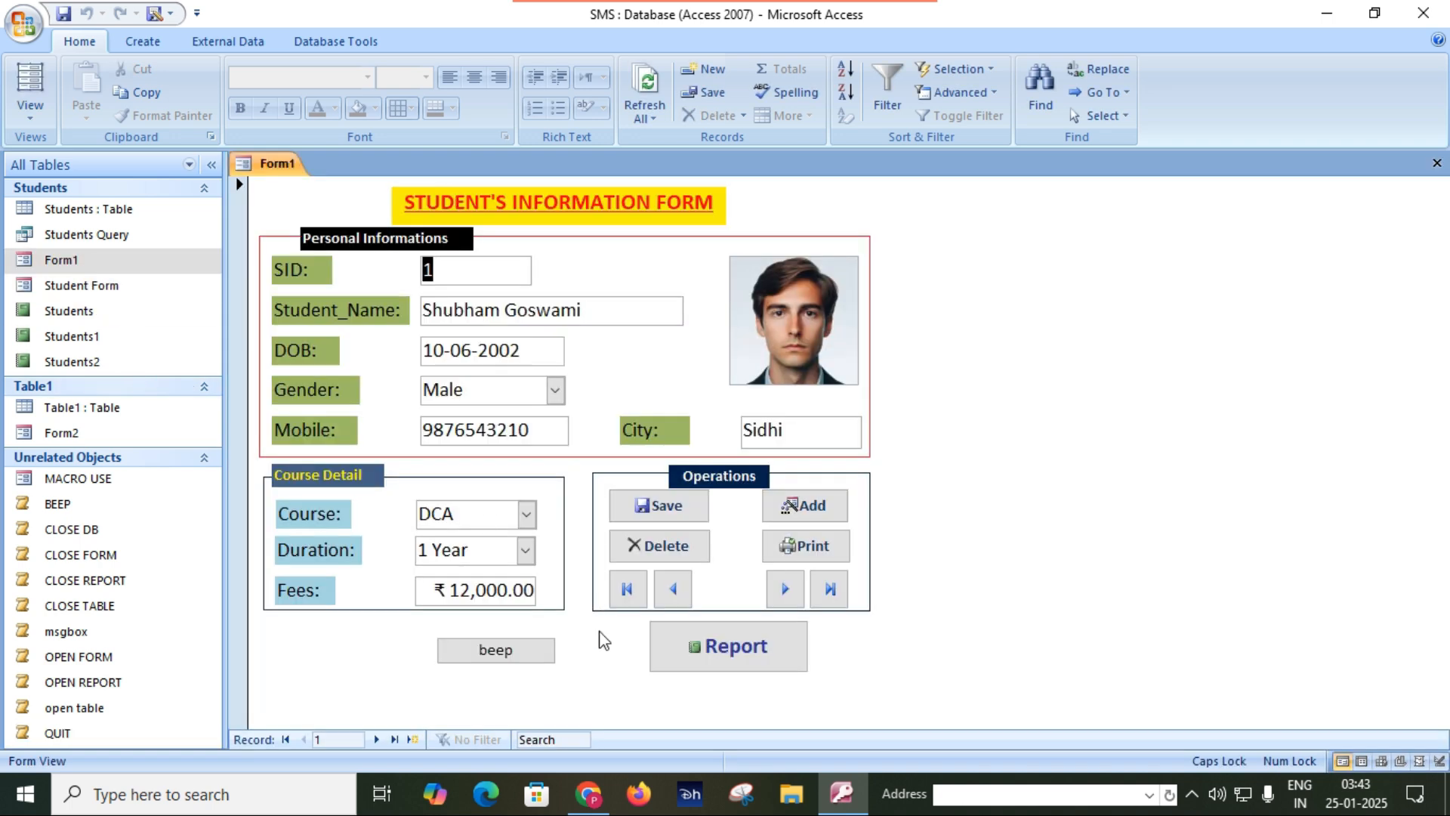
click(664, 506)
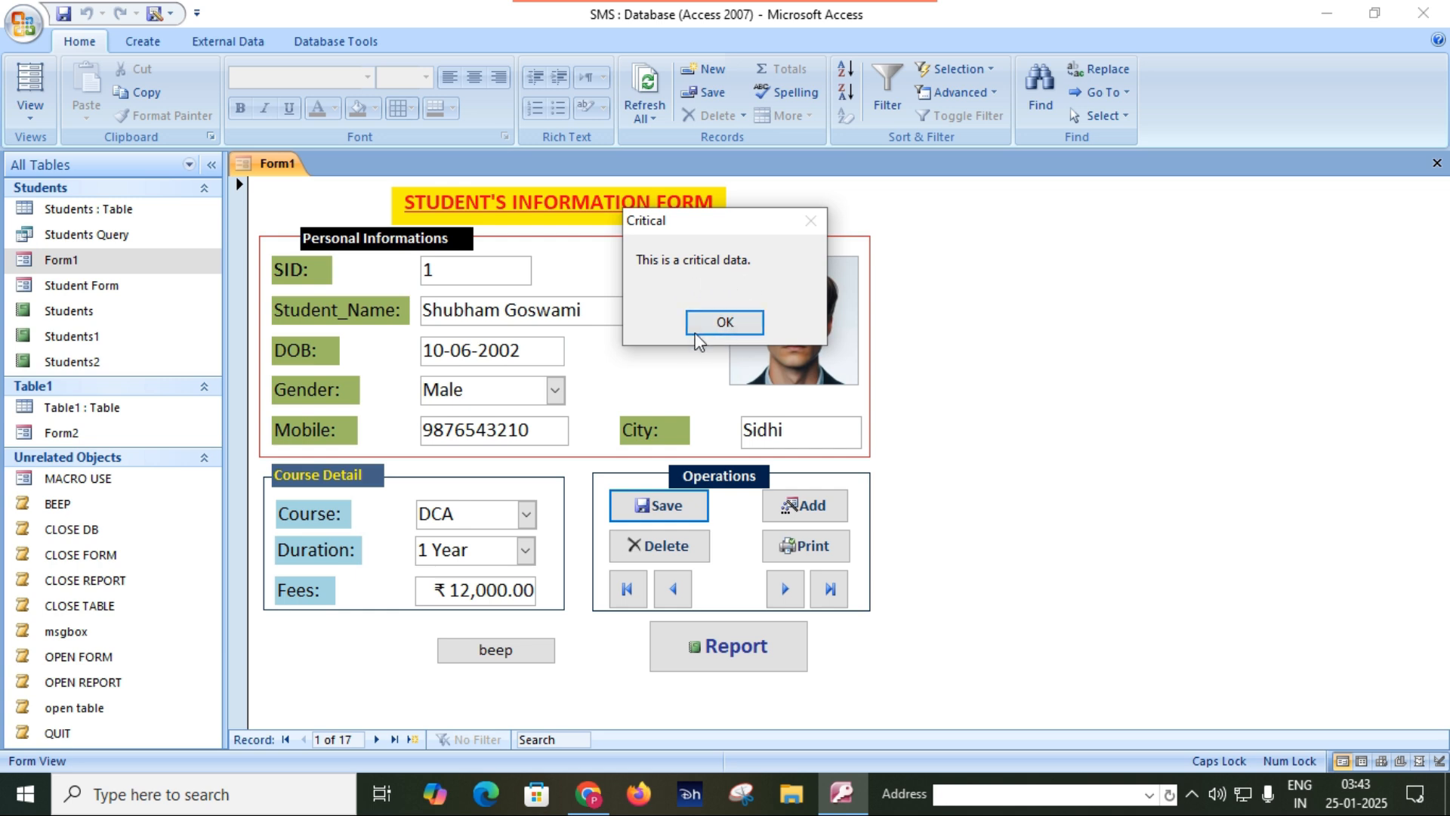
Open the msgbox macro in Design View and set its Message argument to "Record Save Successfully.".
click(86, 639)
right_click(86, 639)
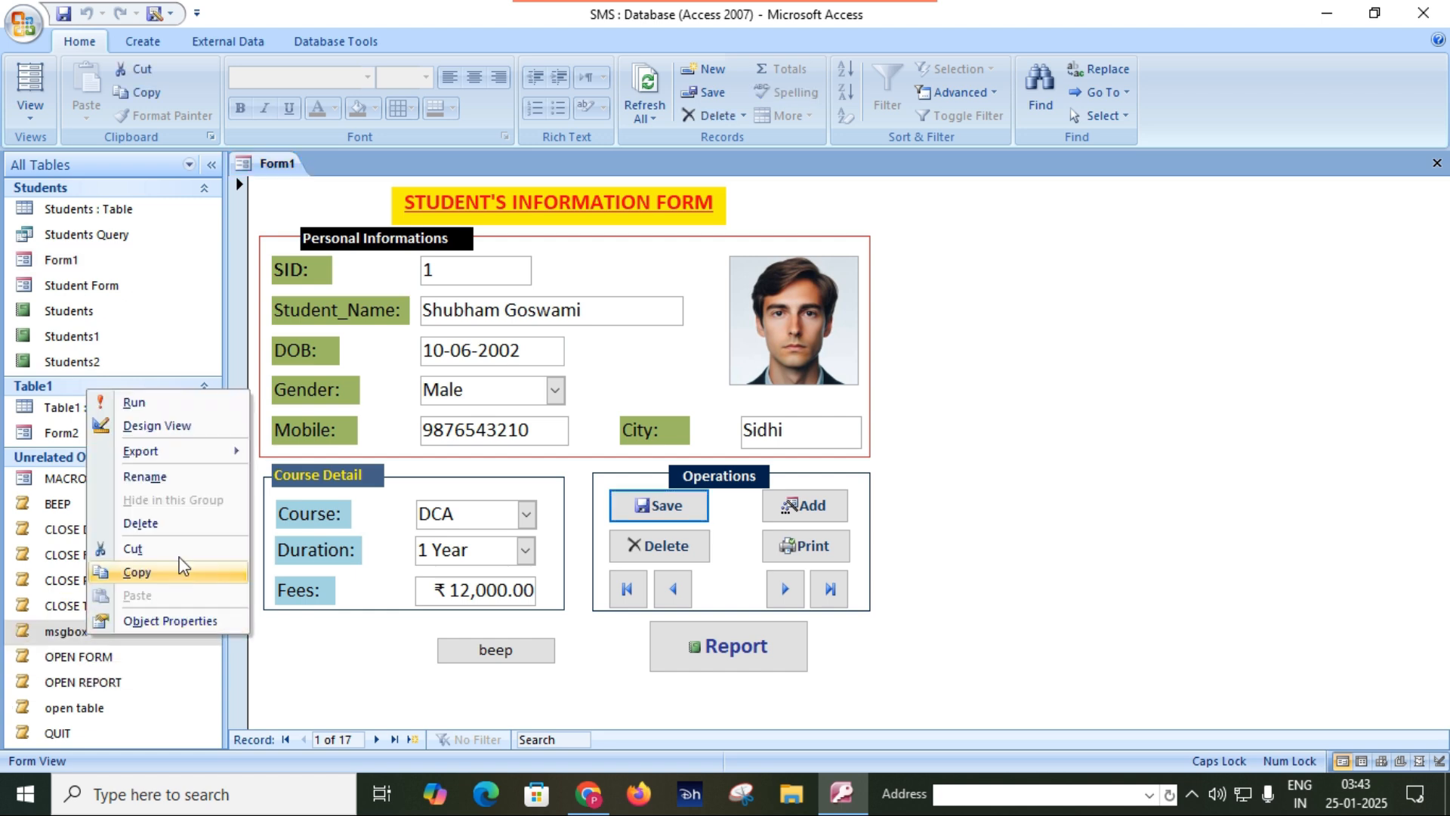
click(151, 333)
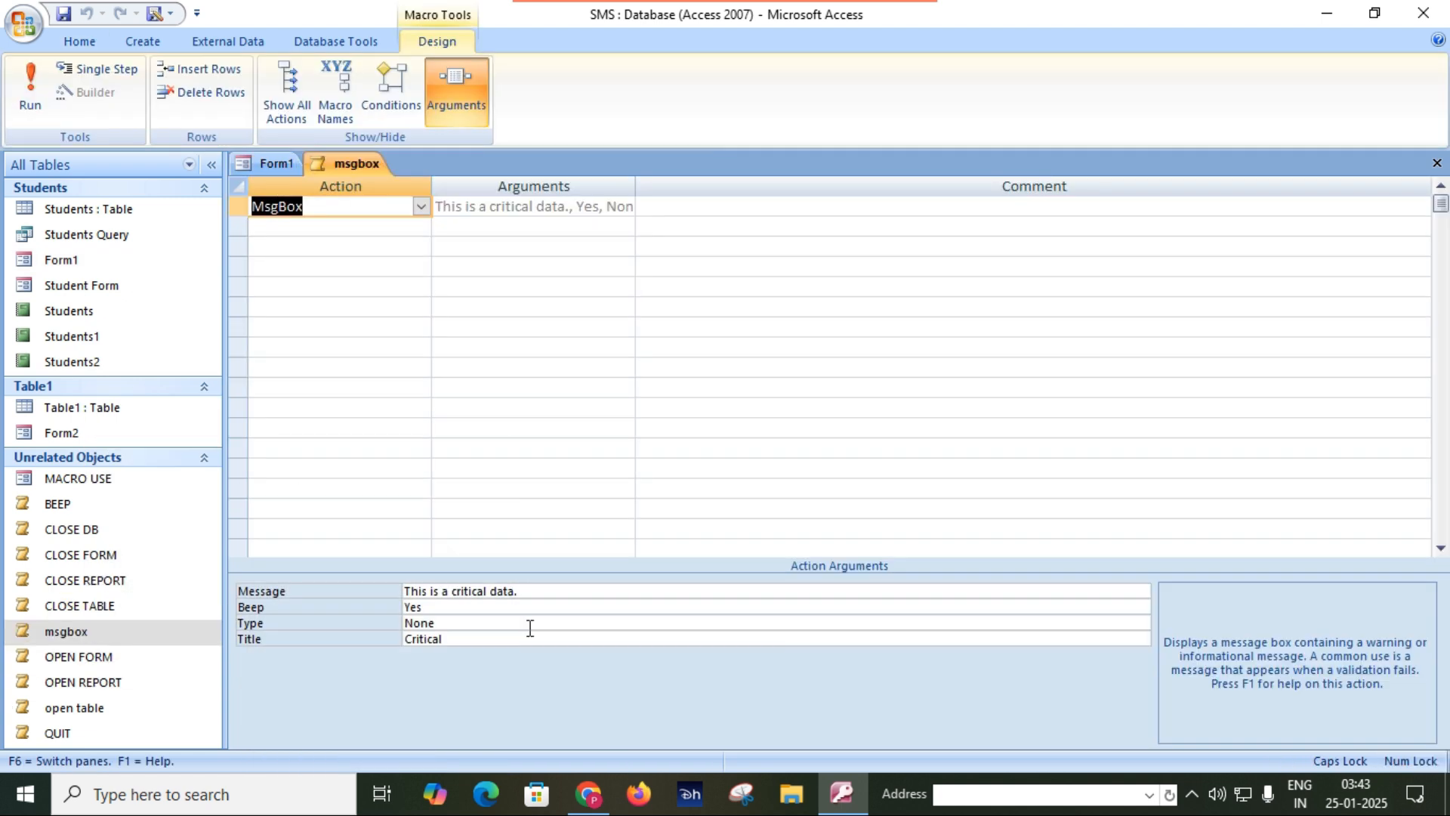
click(552, 598)
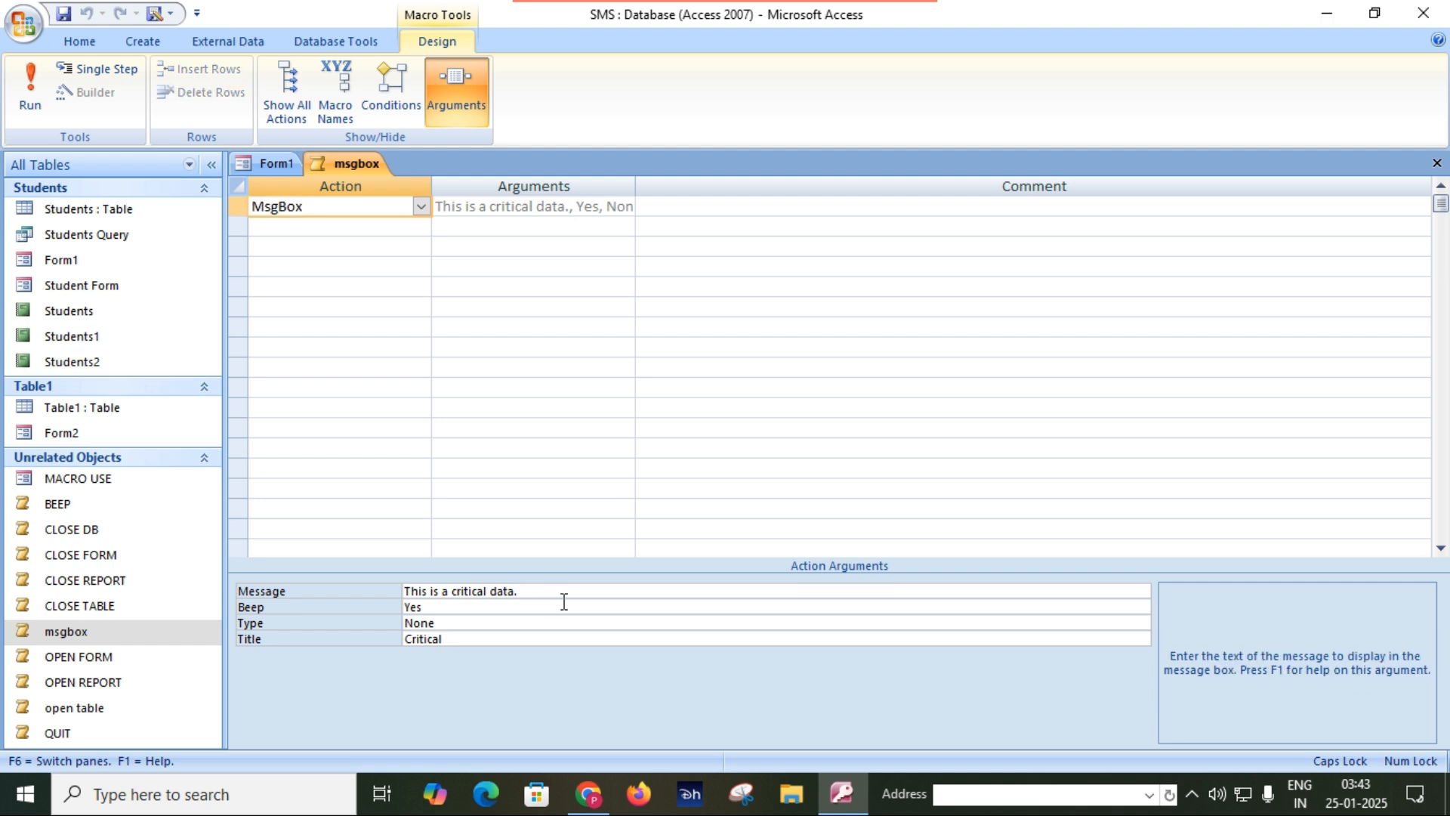
key(BackSpace)
key(BackSpace)
key(BackSpace)
key(BackSpace)
key(BackSpace)
key(BackSpace)
key(BackSpace)
key(BackSpace)
key(BackSpace)
key(BackSpace)
key(BackSpace)
key(BackSpace)
key(BackSpace)
key(BackSpace)
key(BackSpace)
key(BackSpace)
key(BackSpace)
key(BackSpace)
key(BackSpace)
key(BackSpace)
key(BackSpace)
key(BackSpace)
key(BackSpace)
key(BackSpace)
text(R)
key(Caps_Lock)
text(ecord Save Successfully.)
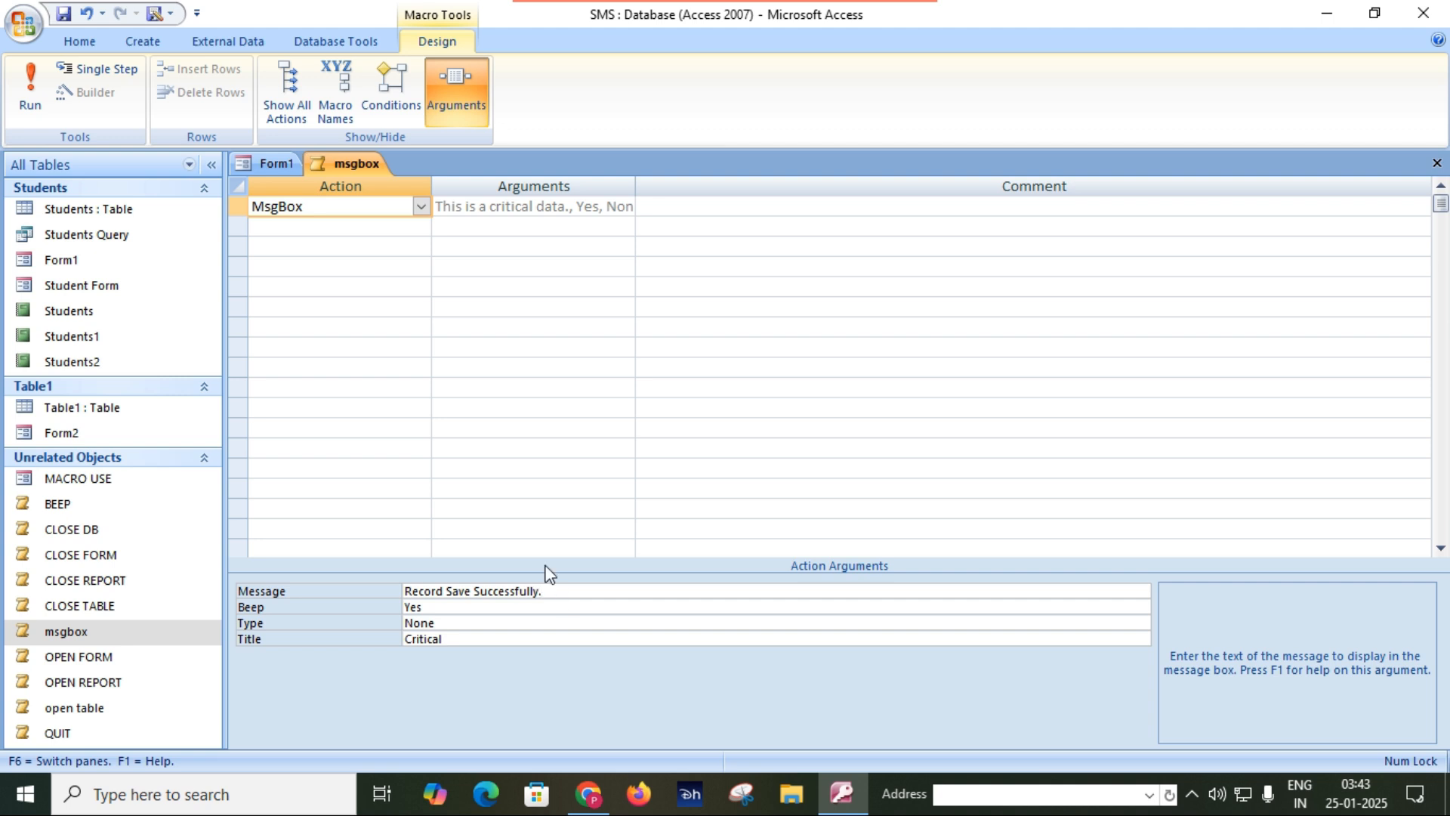
Set the msgbox macro's Type argument to Information.
click(513, 638)
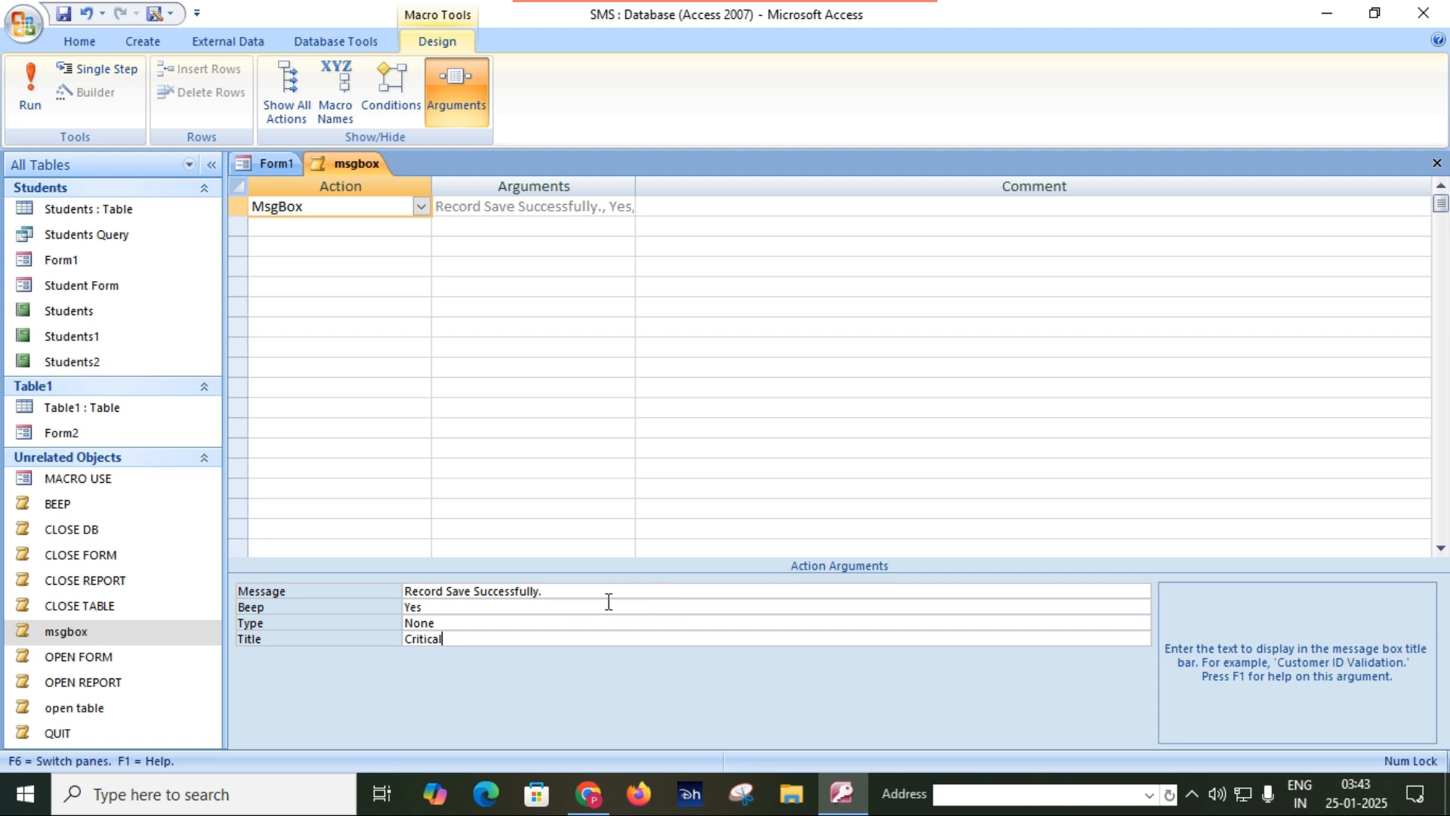
double_click(506, 623)
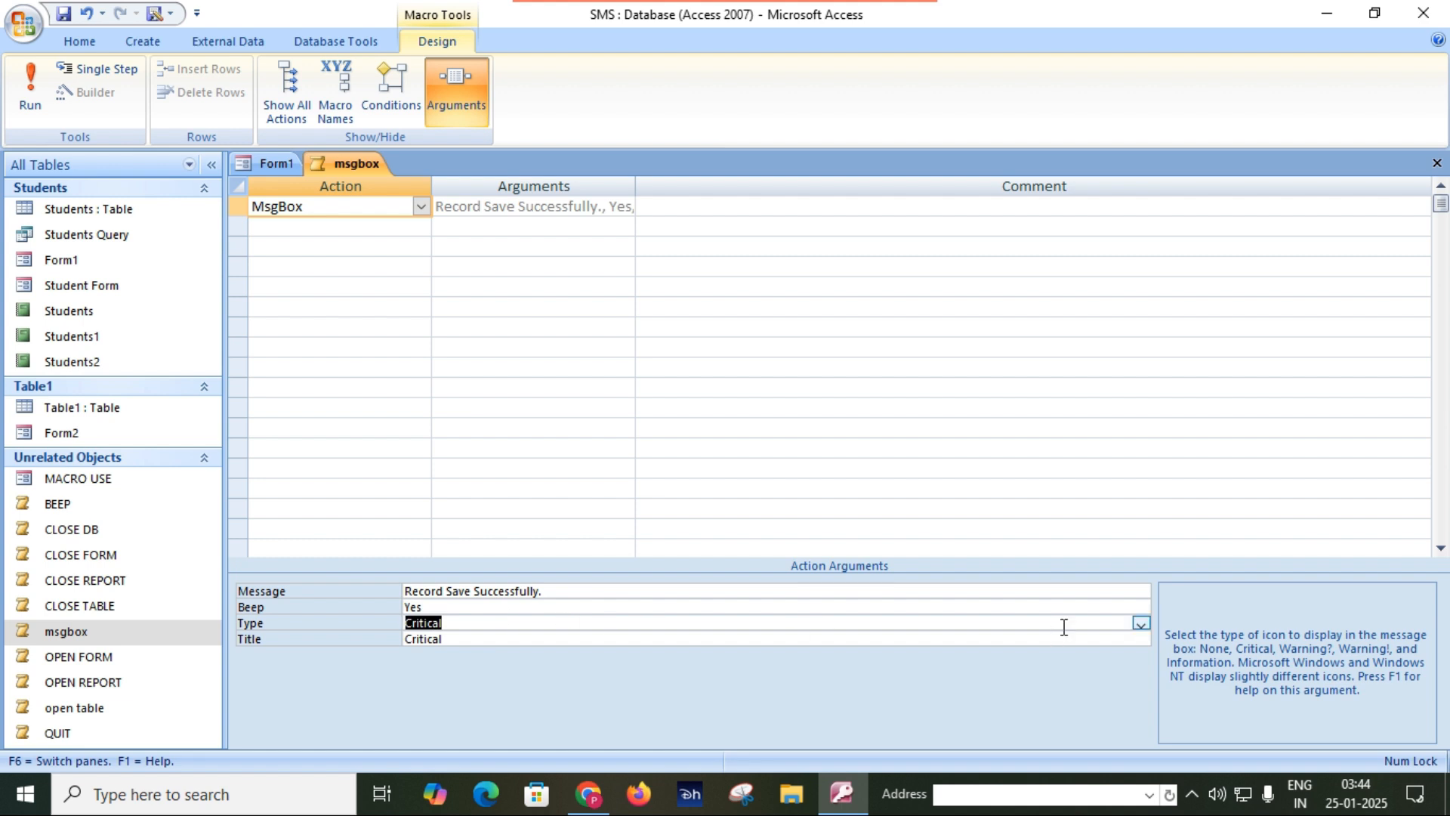
click(1140, 624)
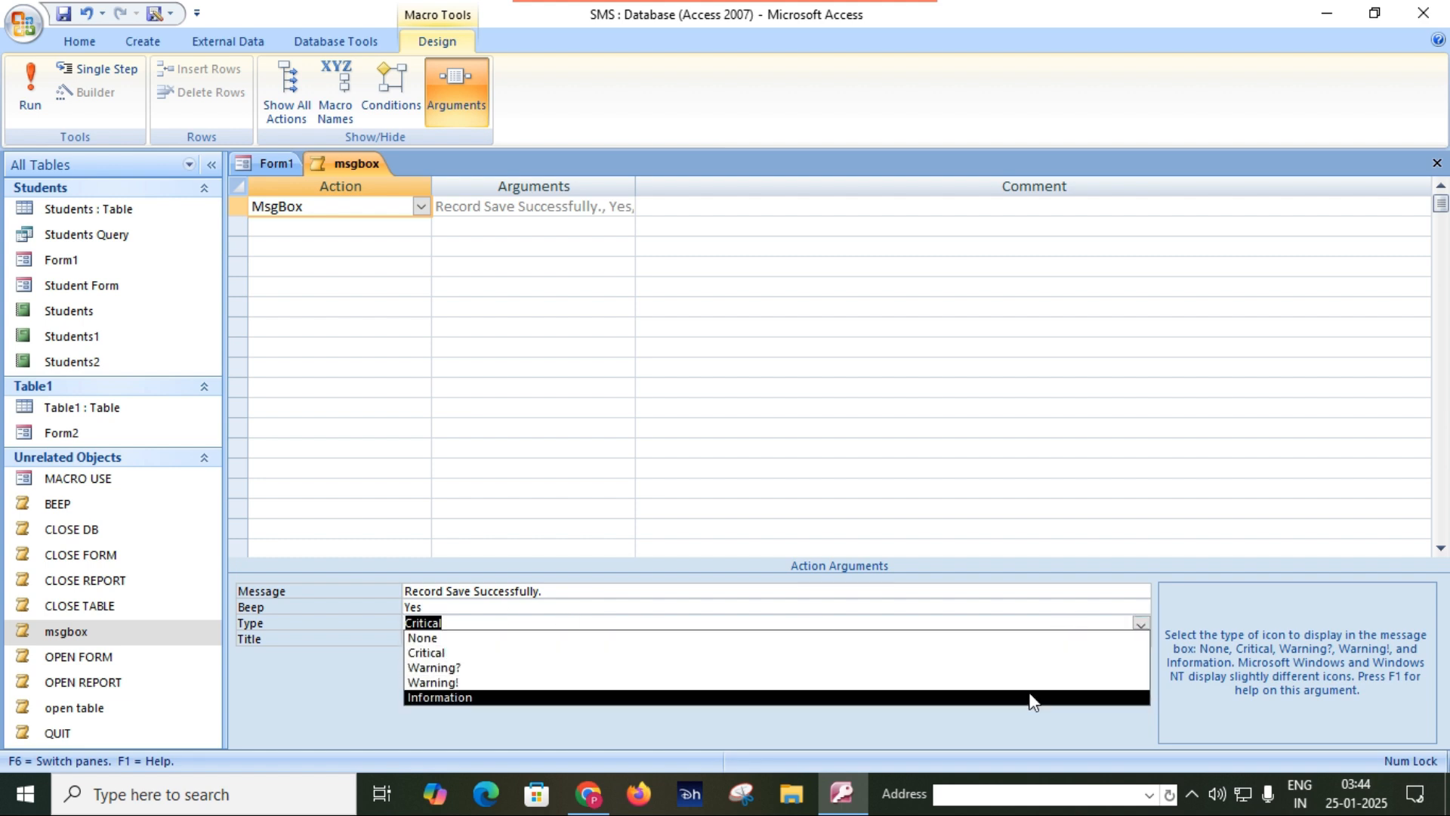
click(1028, 695)
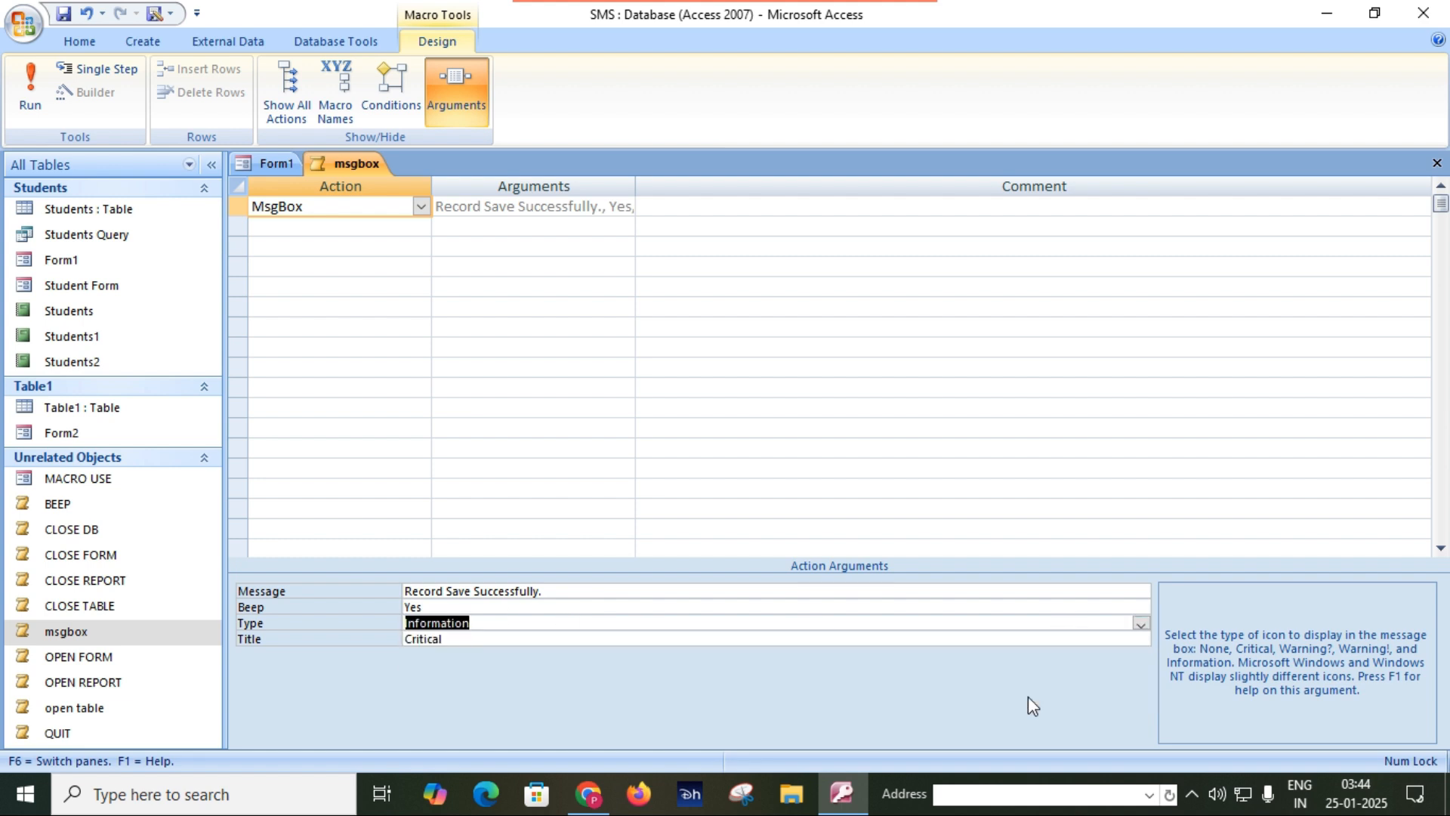
Replace the Title text of the msgbox macro, then save the macro and close its design.
click(594, 641)
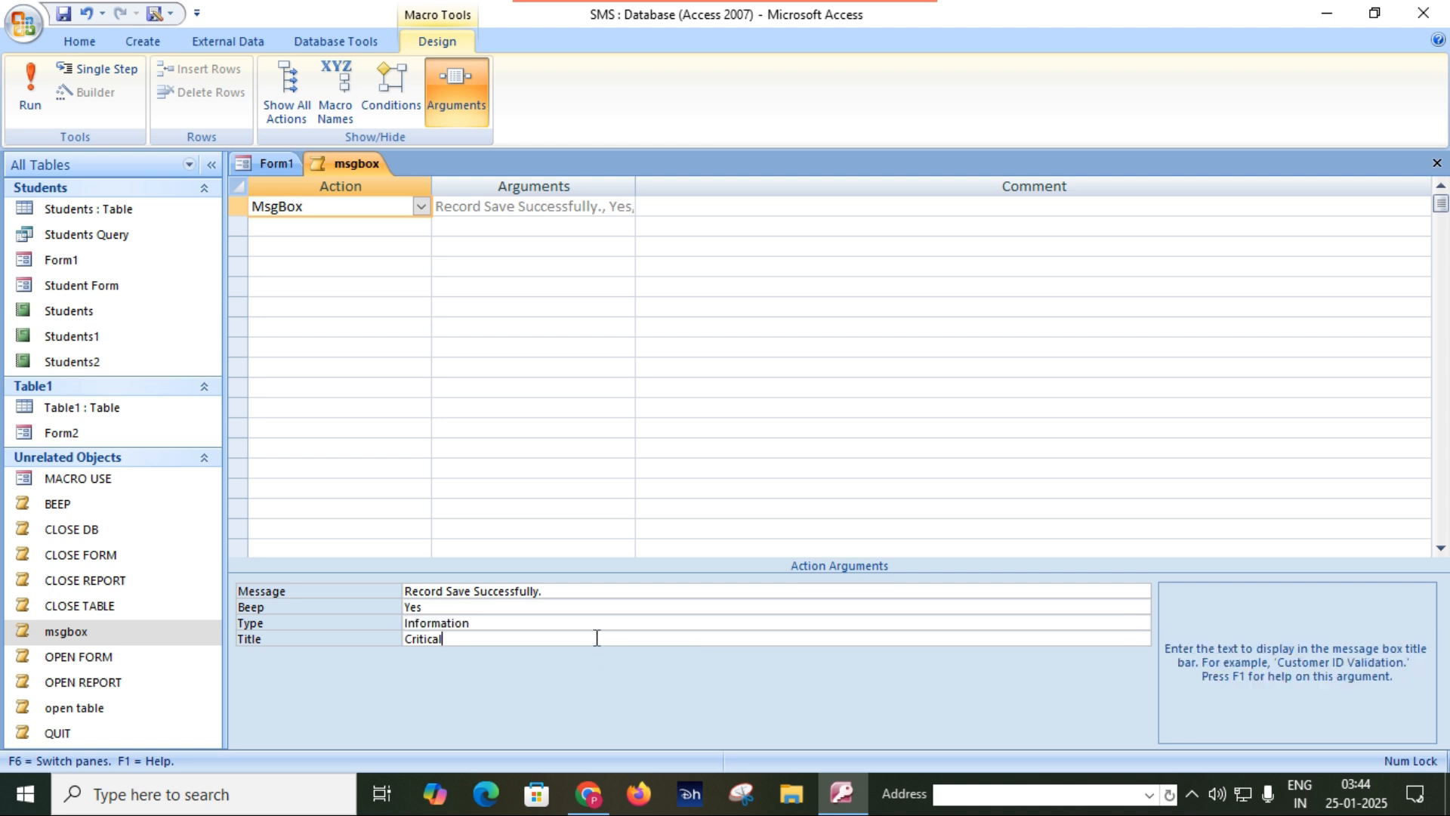
key(BackSpace)
key(BackSpace)
key(BackSpace)
key(BackSpace)
key(BackSpace)
key(BackSpace)
key(BackSpace)
click(62, 15)
click(1438, 165)
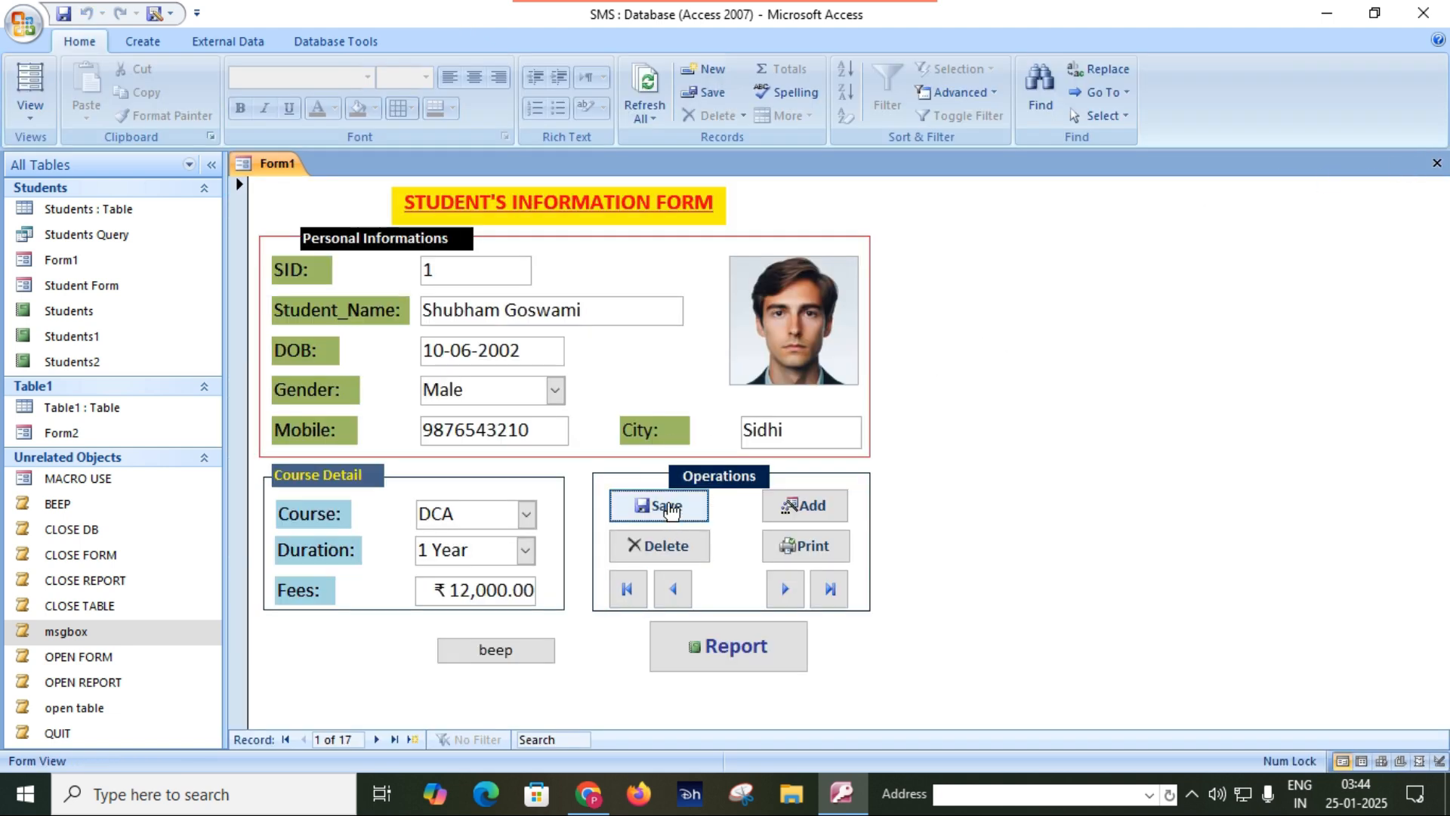
Test the Save button in Form1, dismiss its message, and try the Save button in Student Form.
click(669, 509)
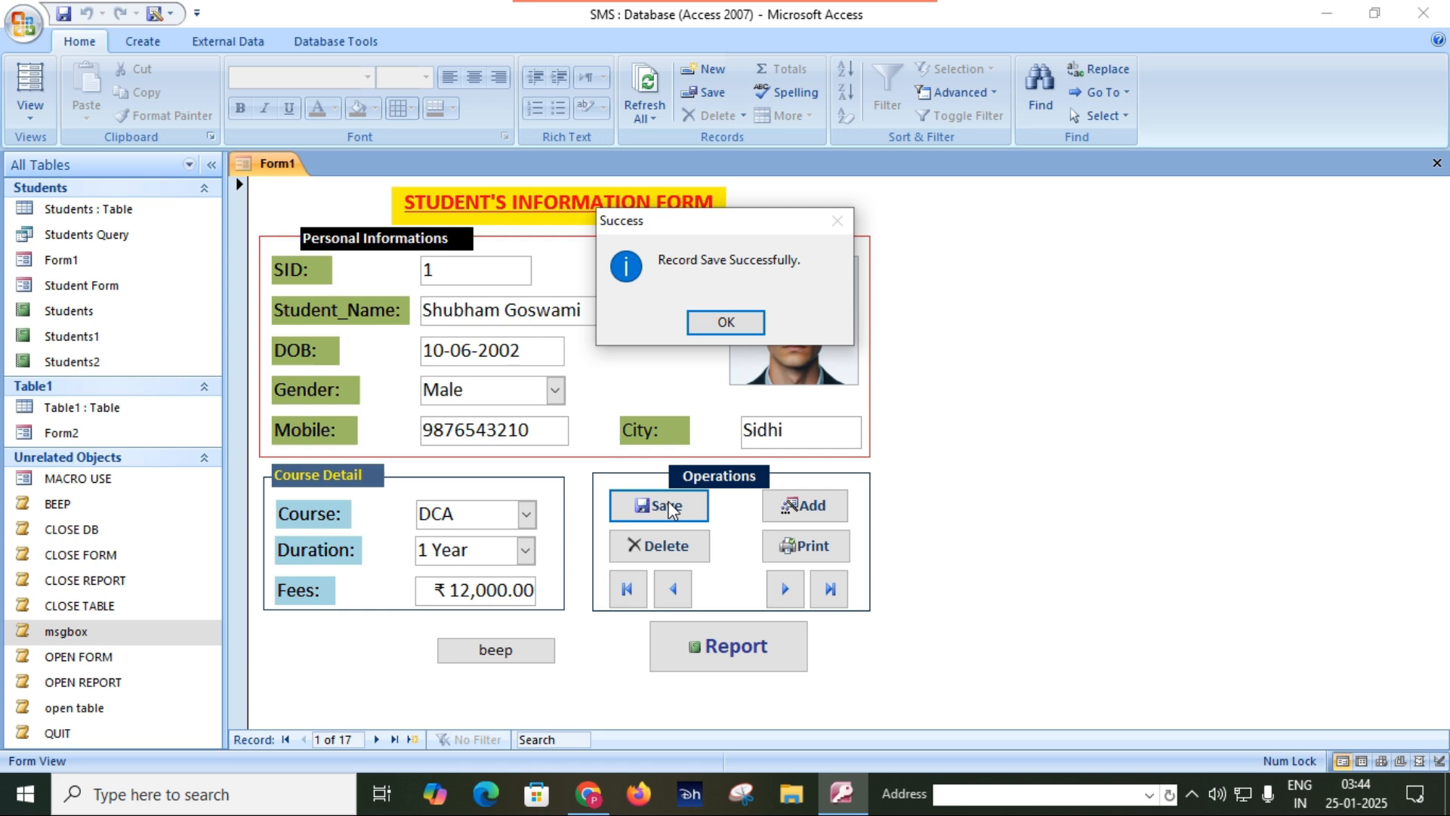
click(718, 320)
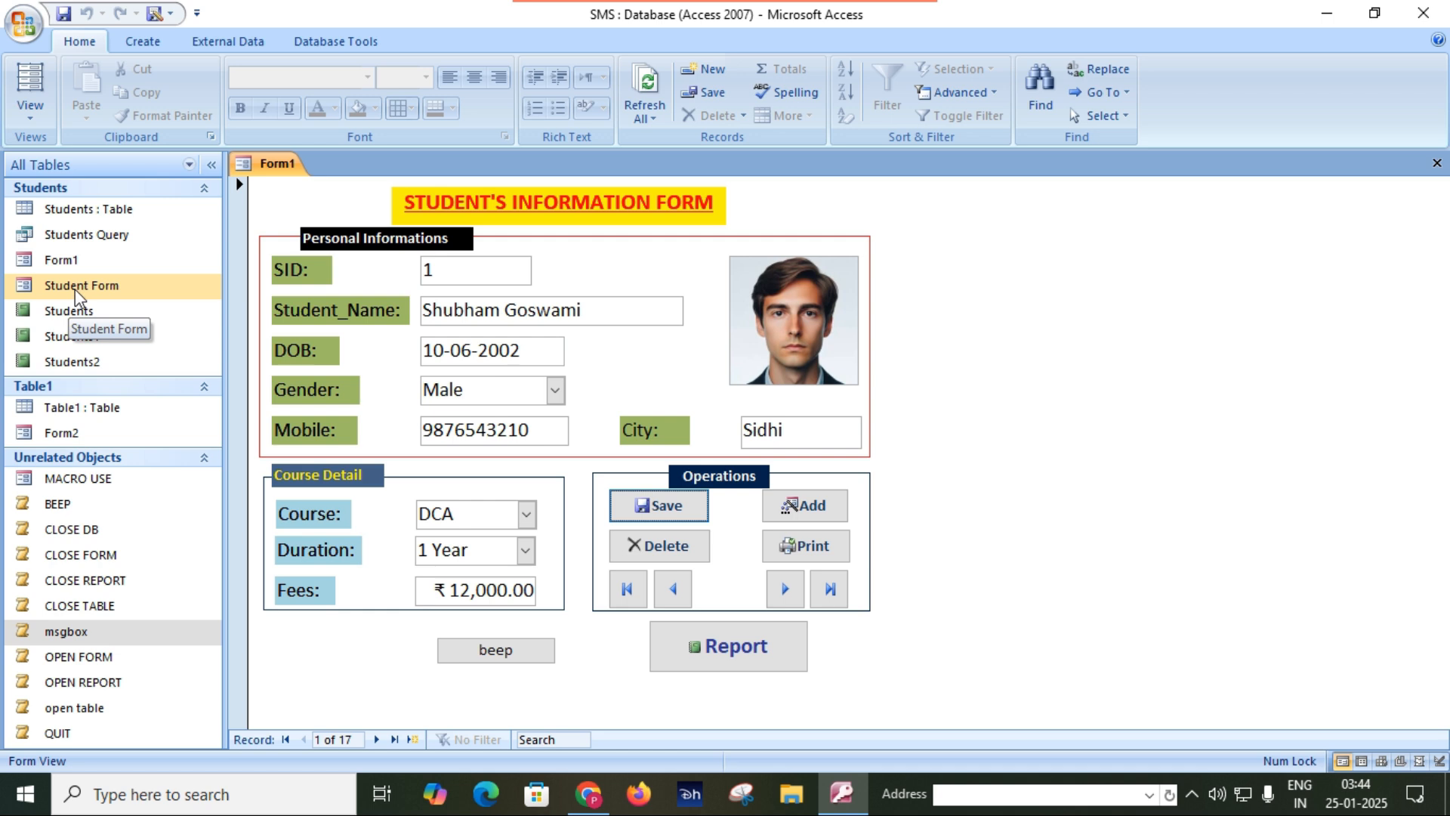
double_click(75, 291)
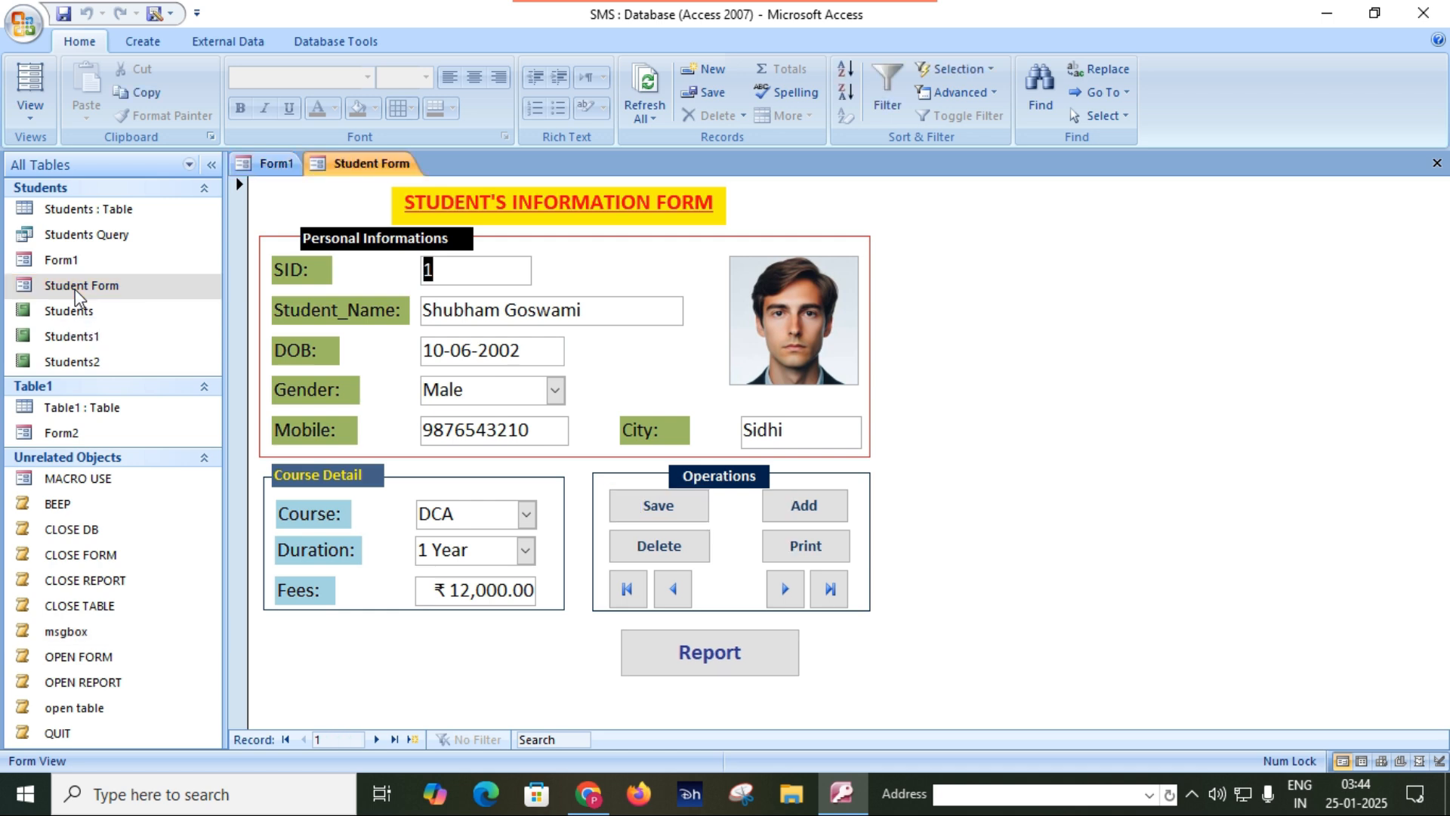
click(653, 510)
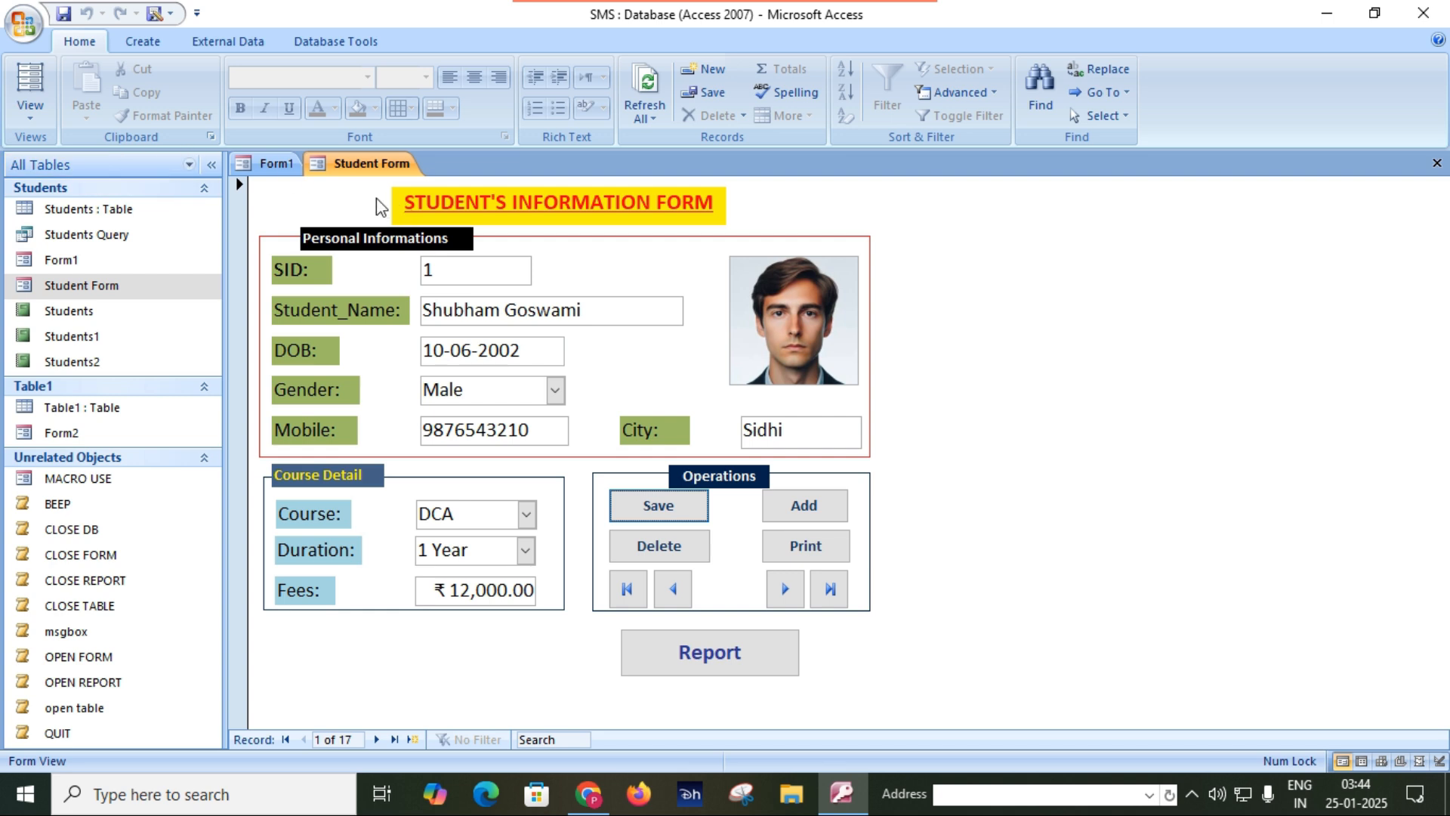
Compare the Save buttons of Form1 and Student Form by switching between both forms and running each one.
click(277, 167)
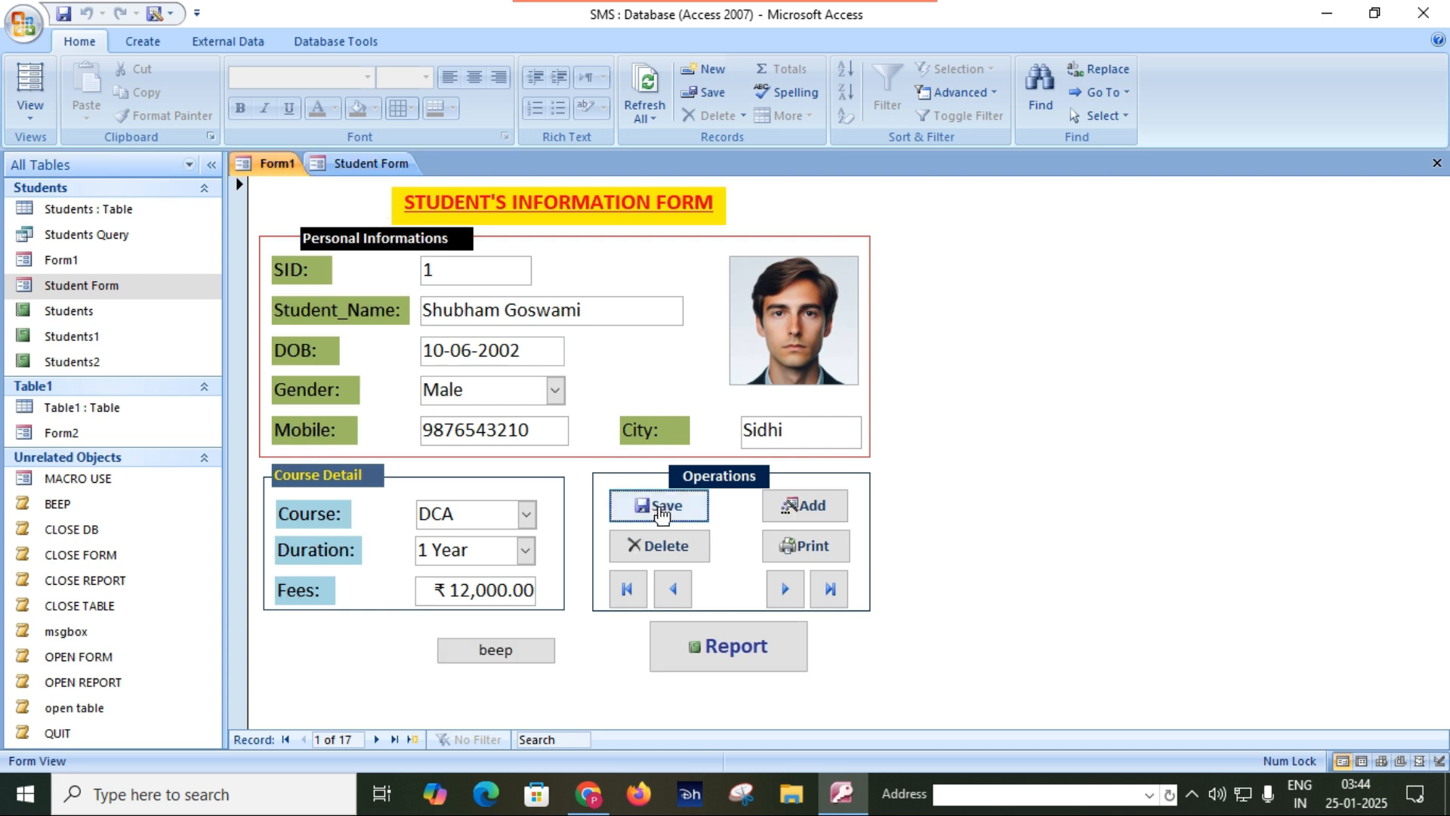
click(330, 162)
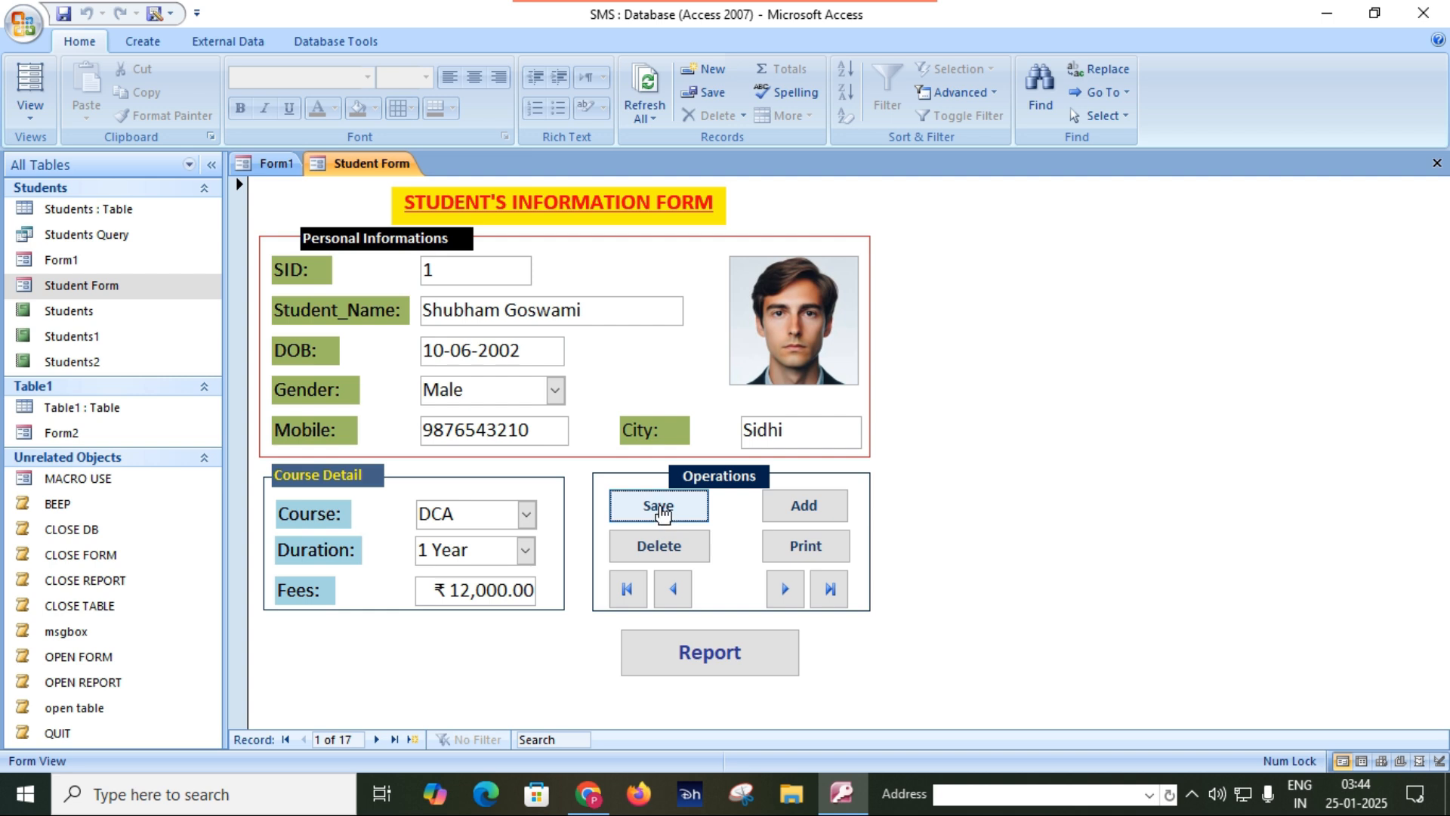
click(278, 165)
click(672, 507)
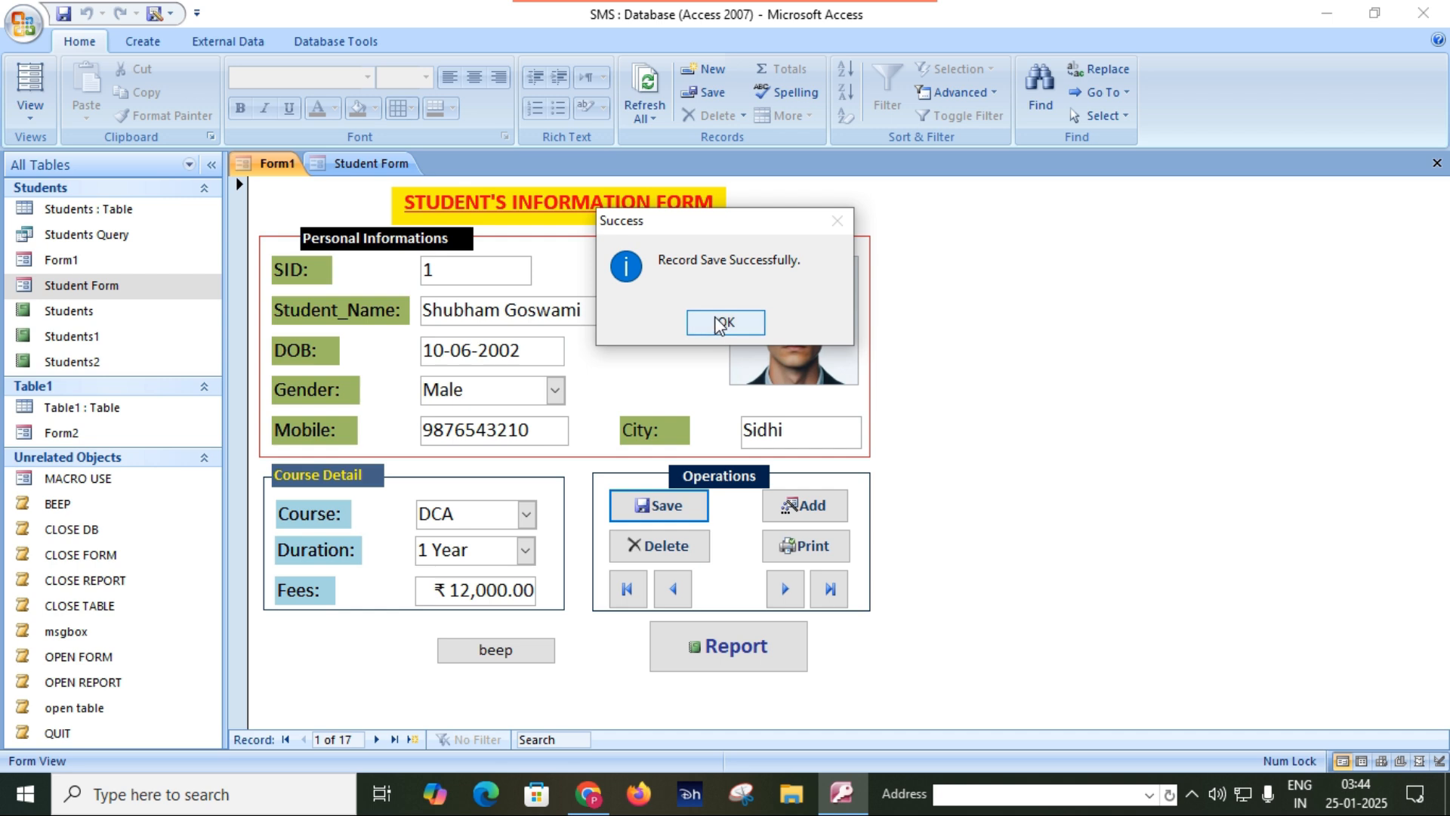
click(716, 324)
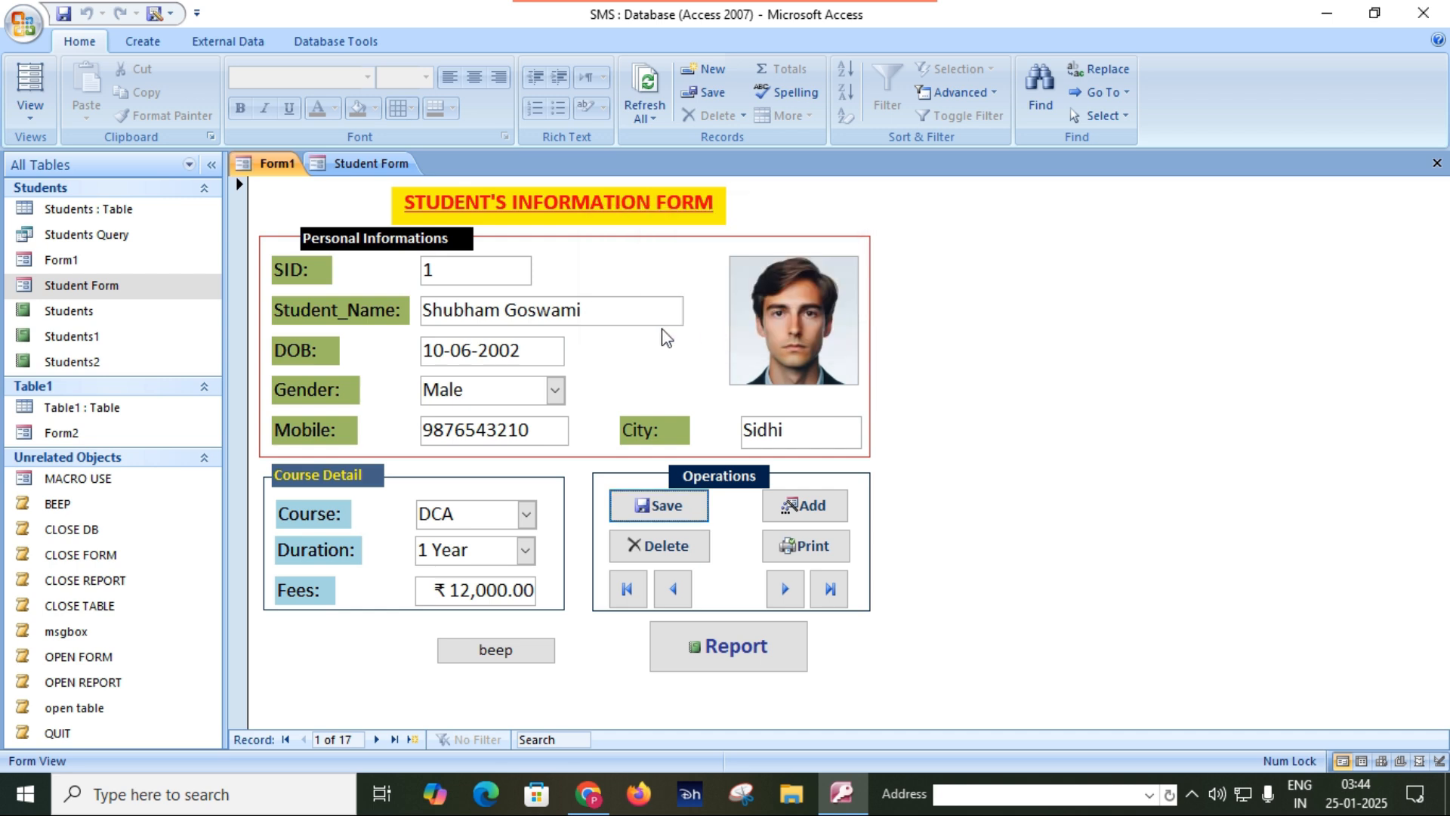
click(354, 170)
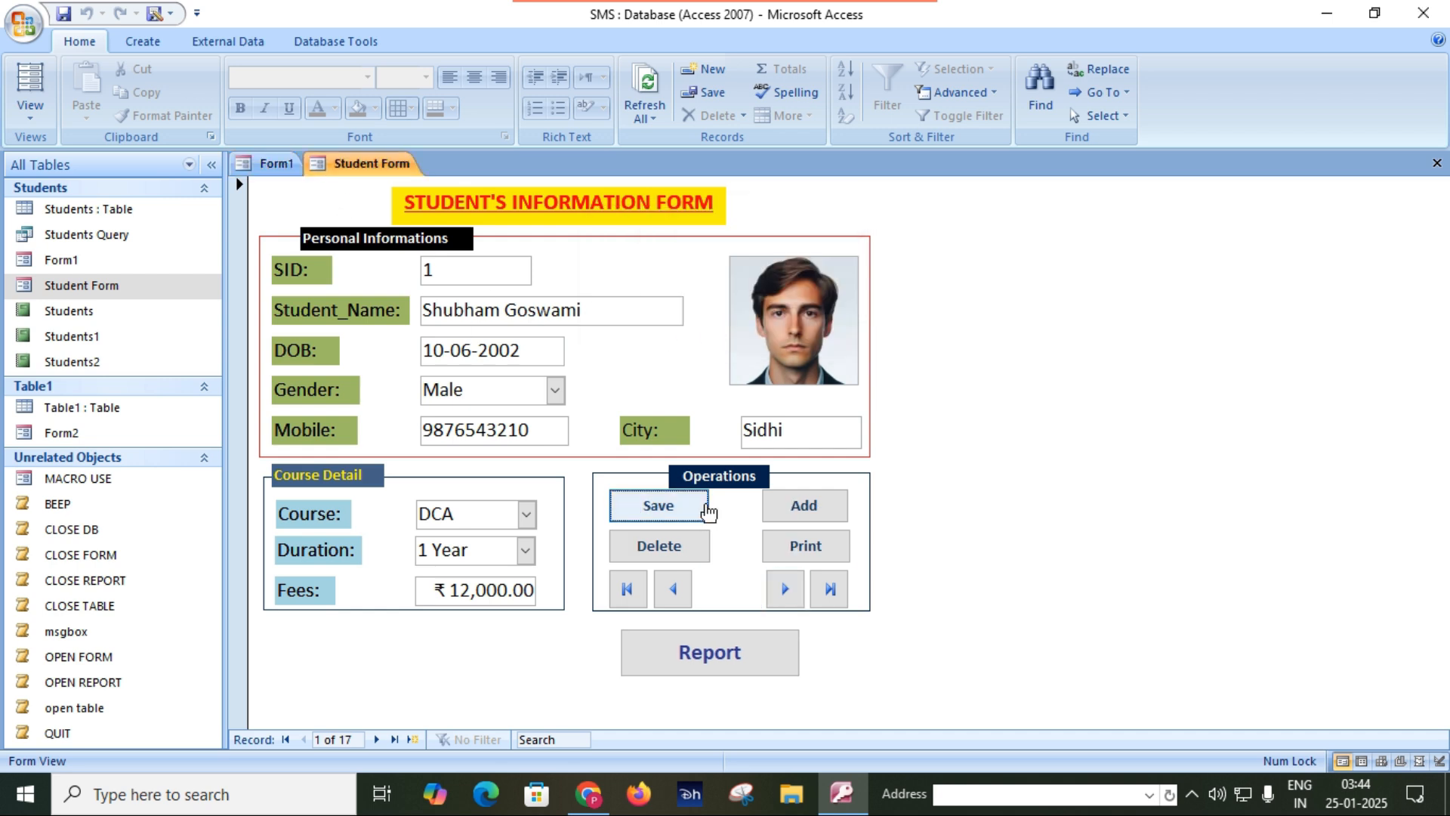
click(649, 515)
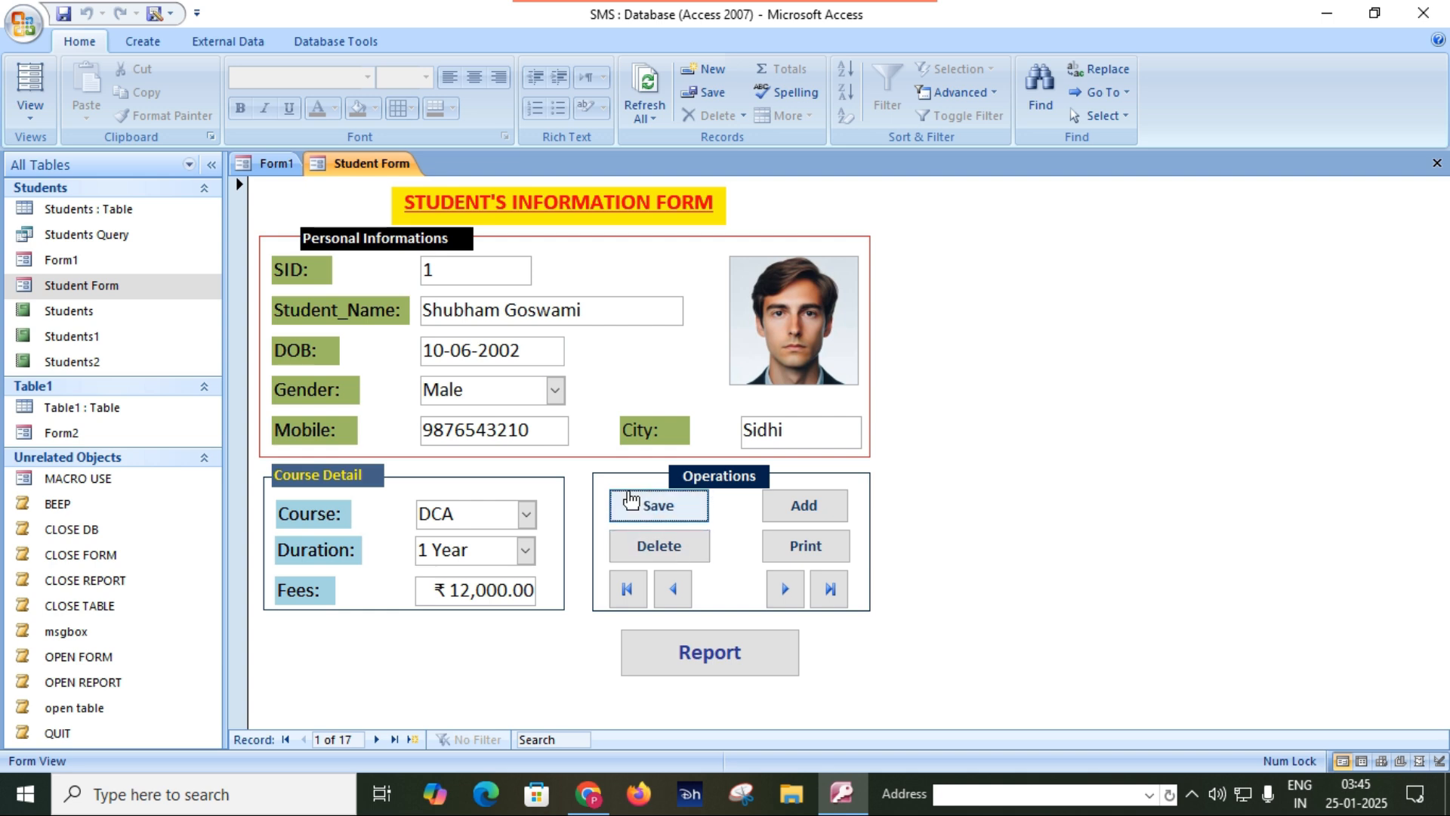
Open Student Form in Design View and display the event properties of its Save button.
right_click(371, 166)
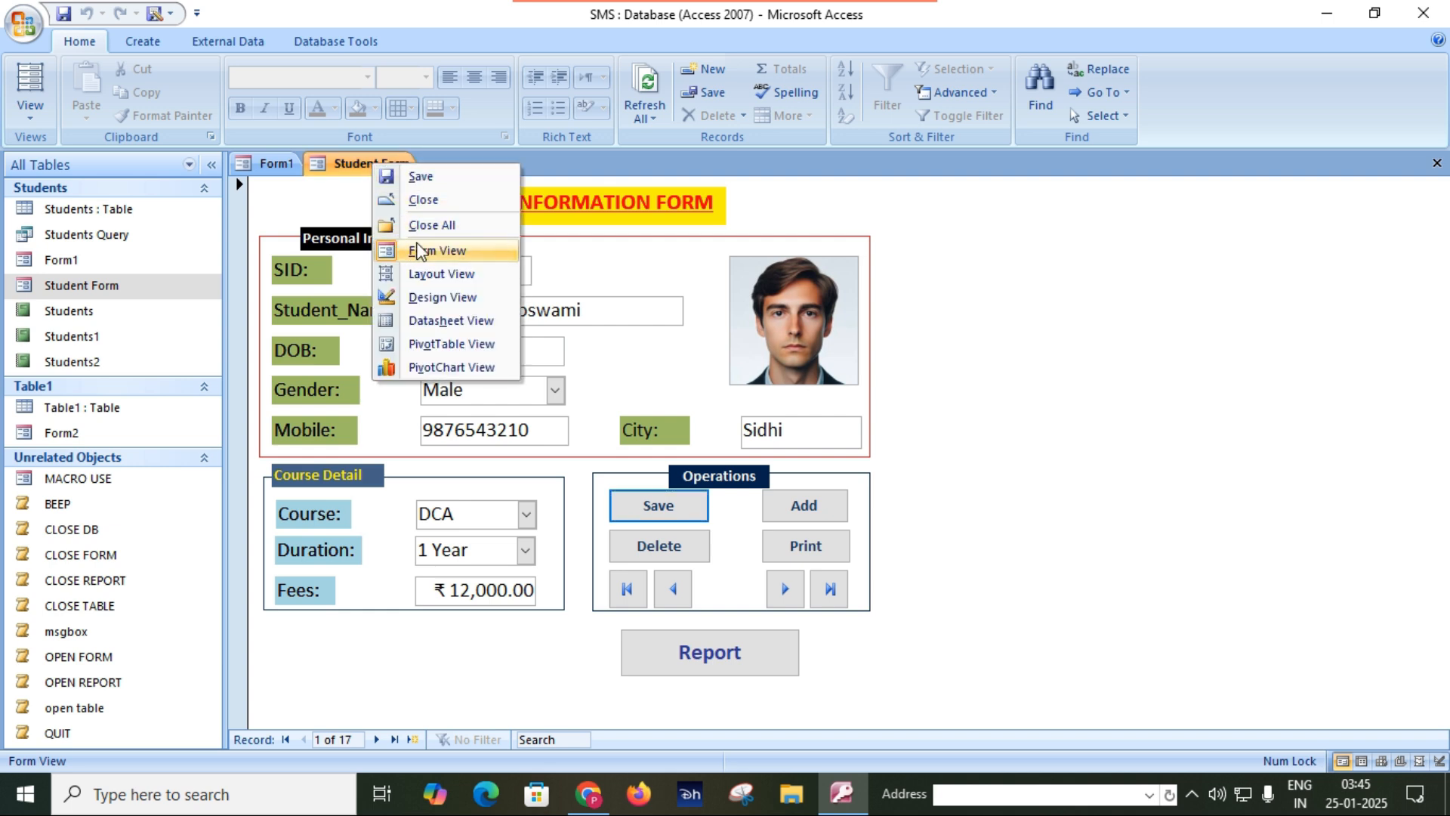
click(436, 298)
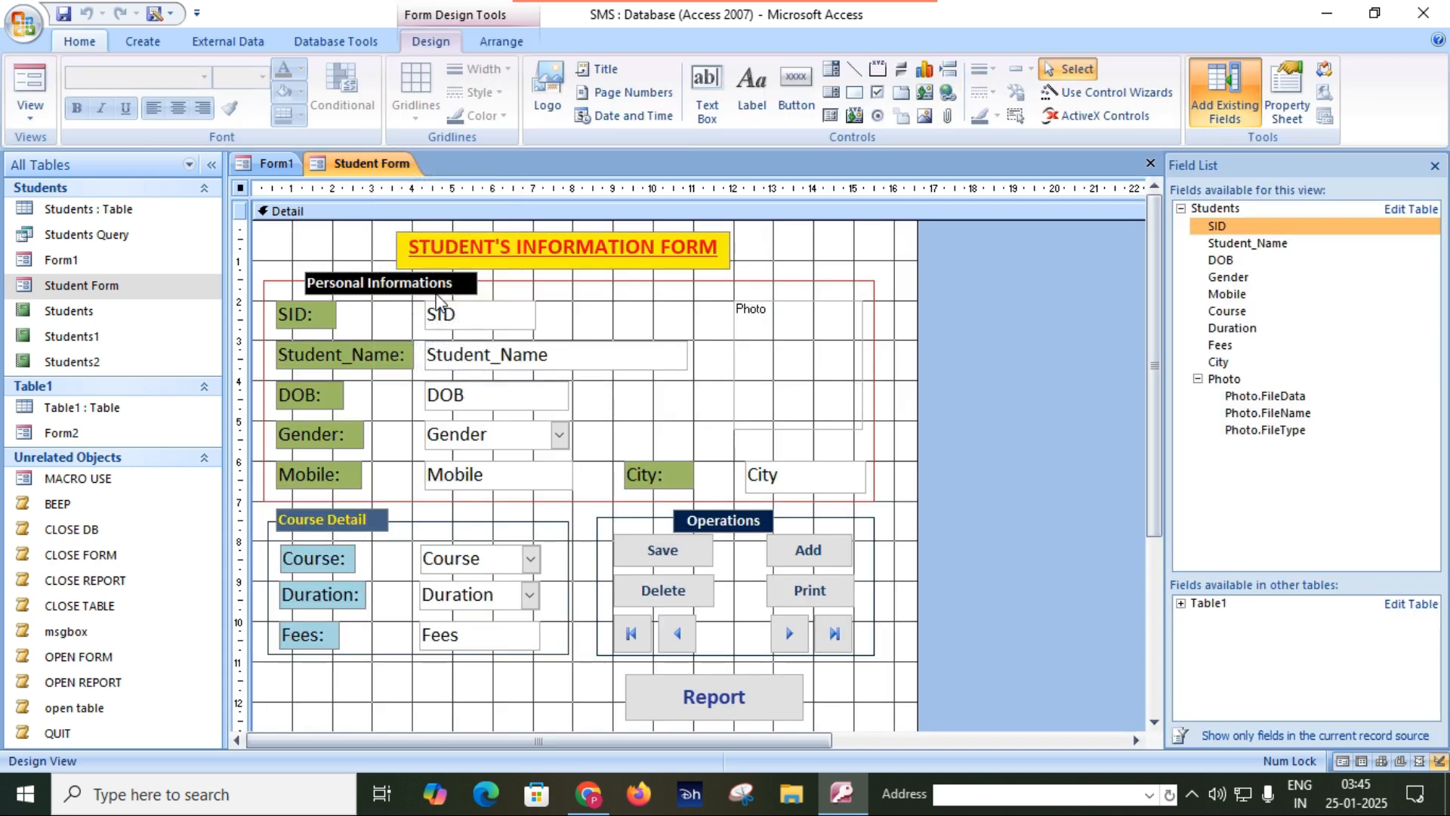
click(648, 557)
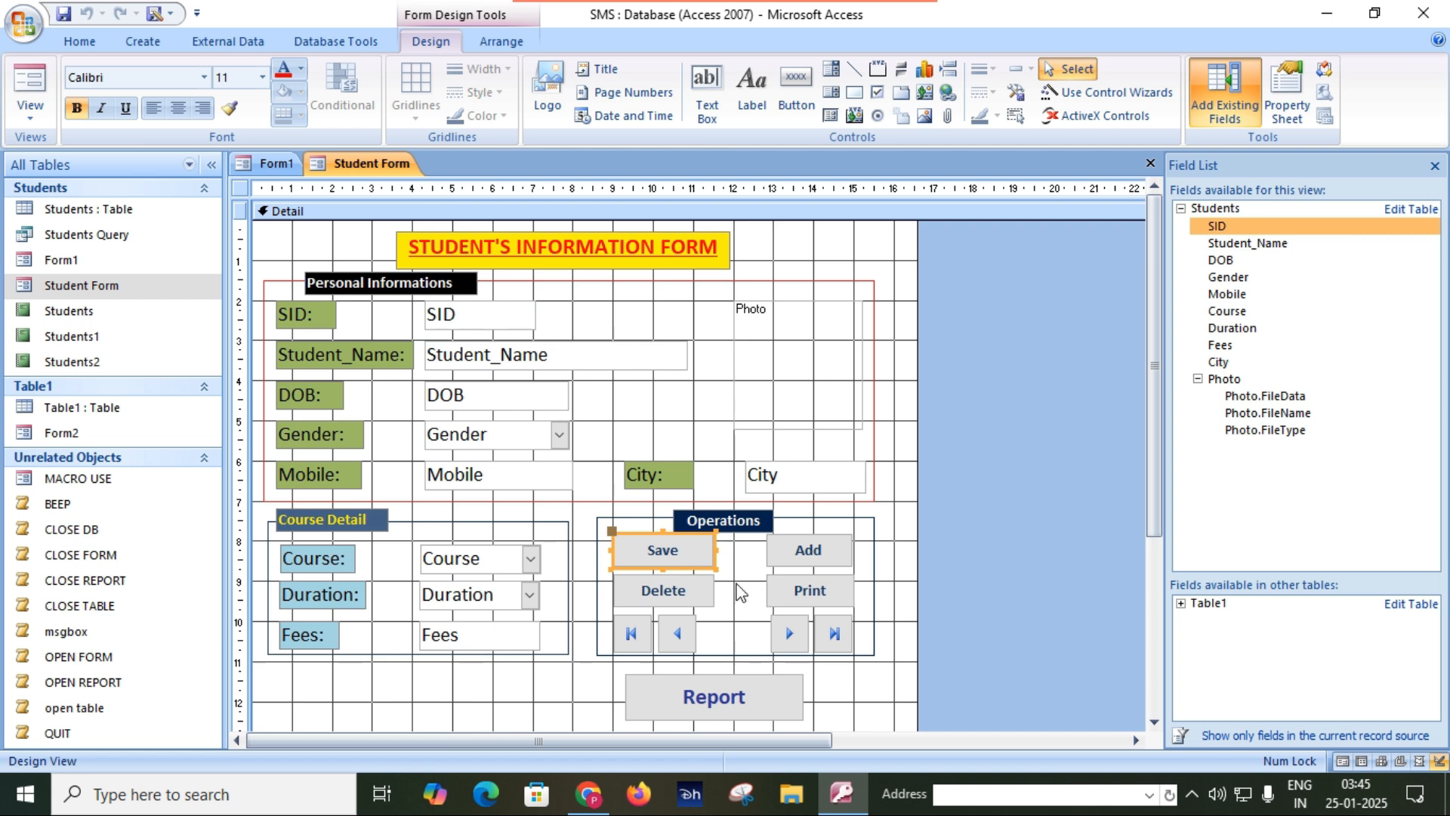
click(1435, 166)
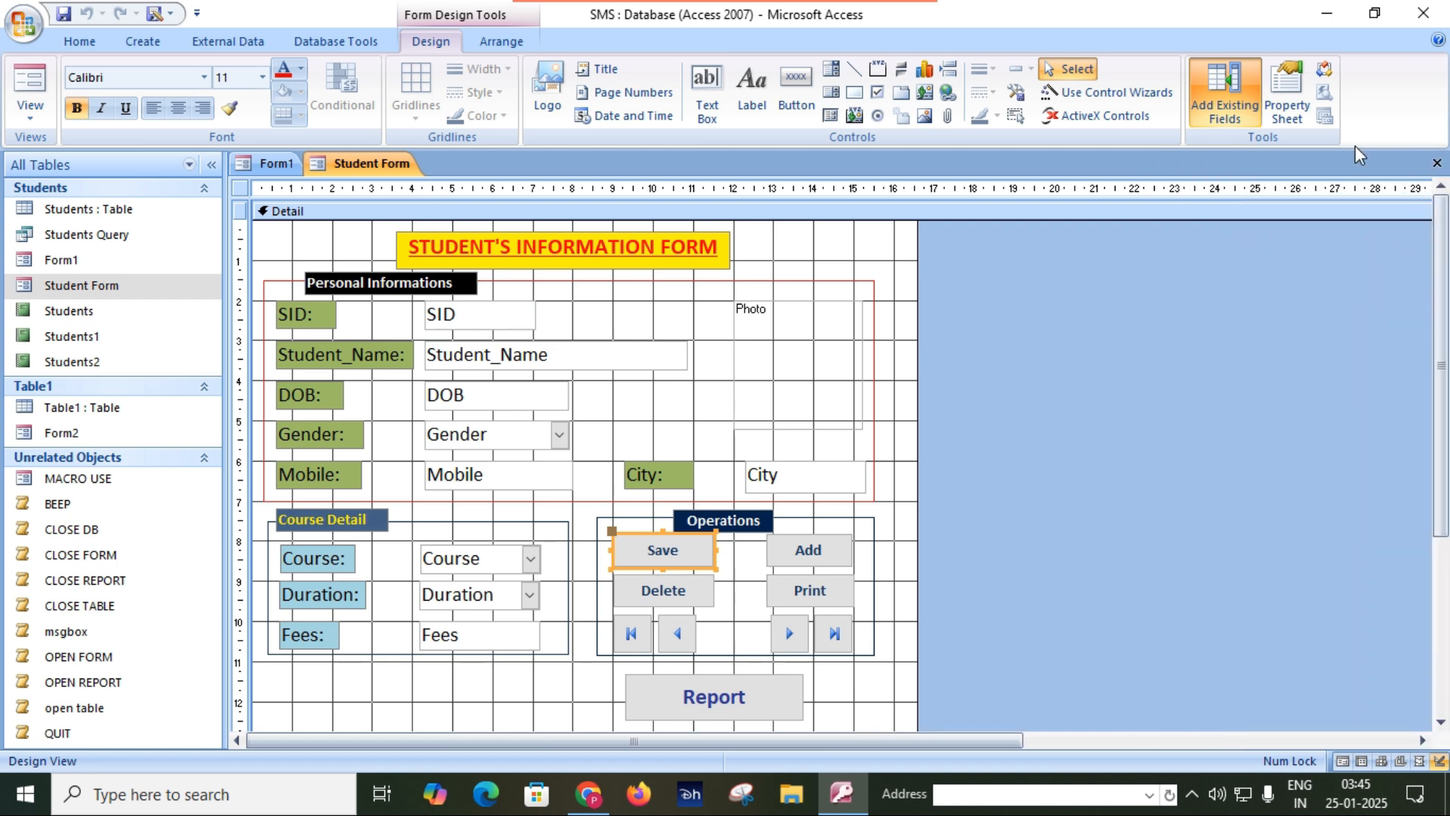
click(1293, 125)
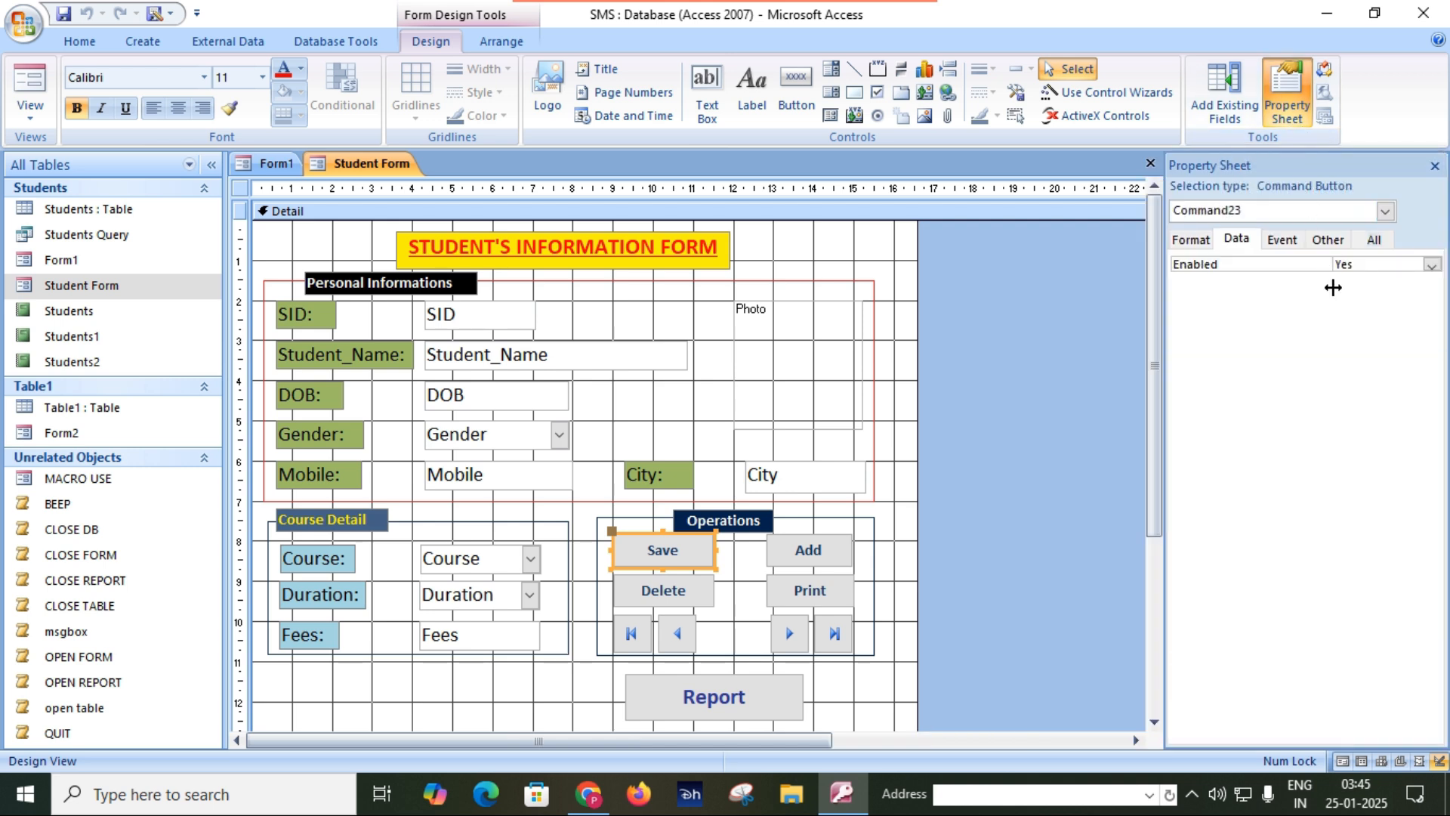
click(1289, 244)
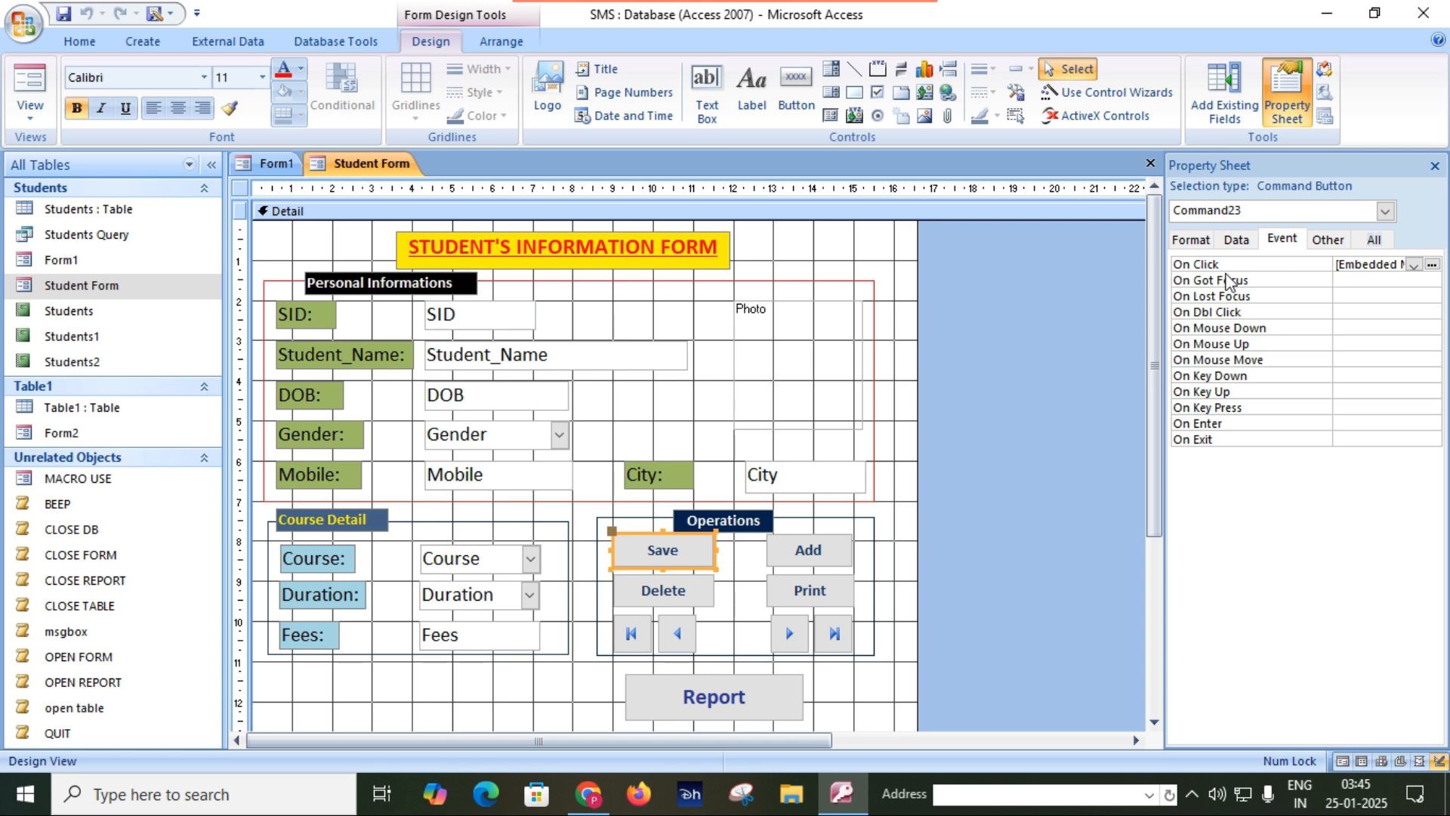
Assign the msgbox macro to the Save button's On Click event, then close Student Form with its design changes saved.
click(1413, 265)
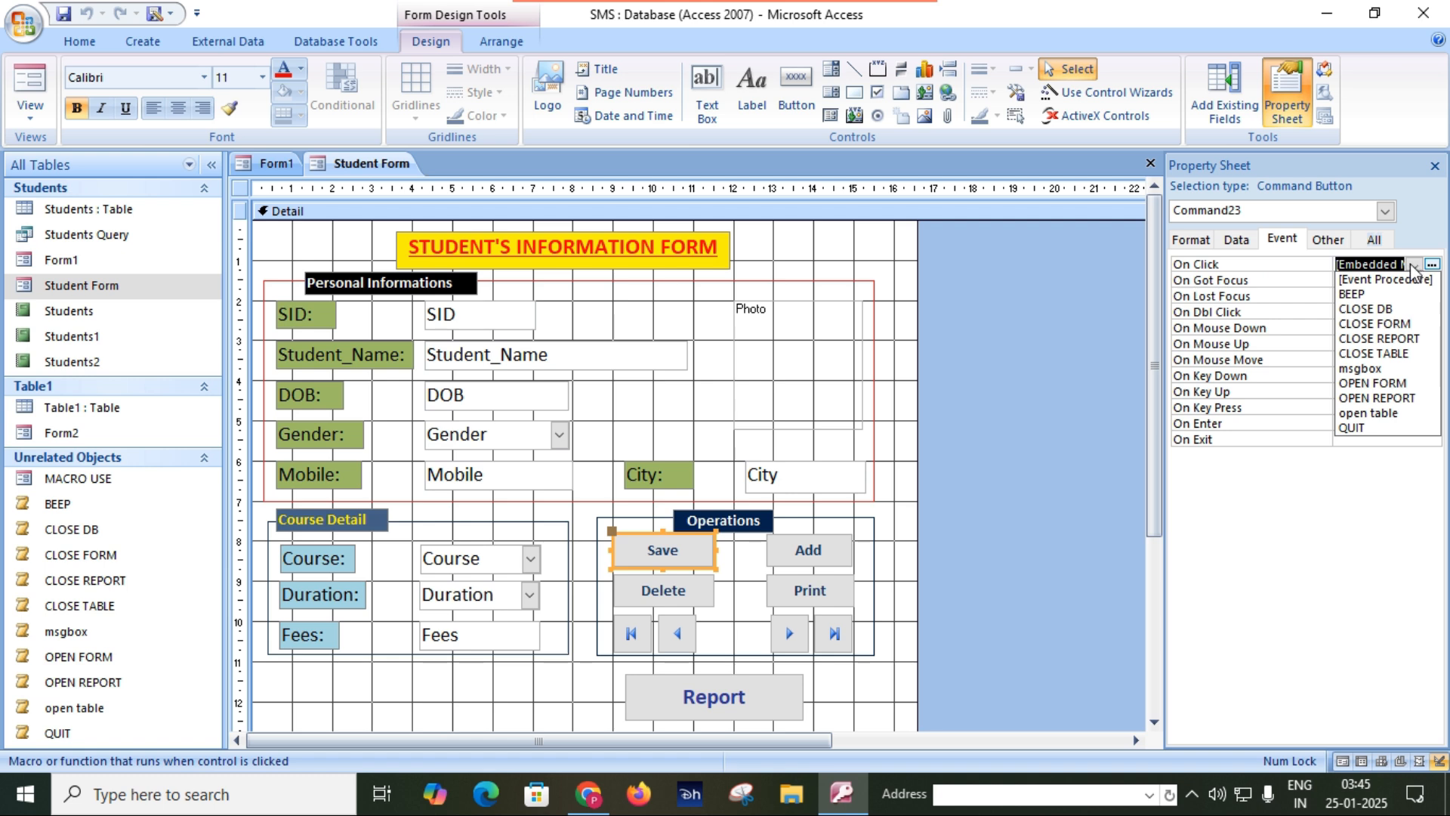
click(1386, 369)
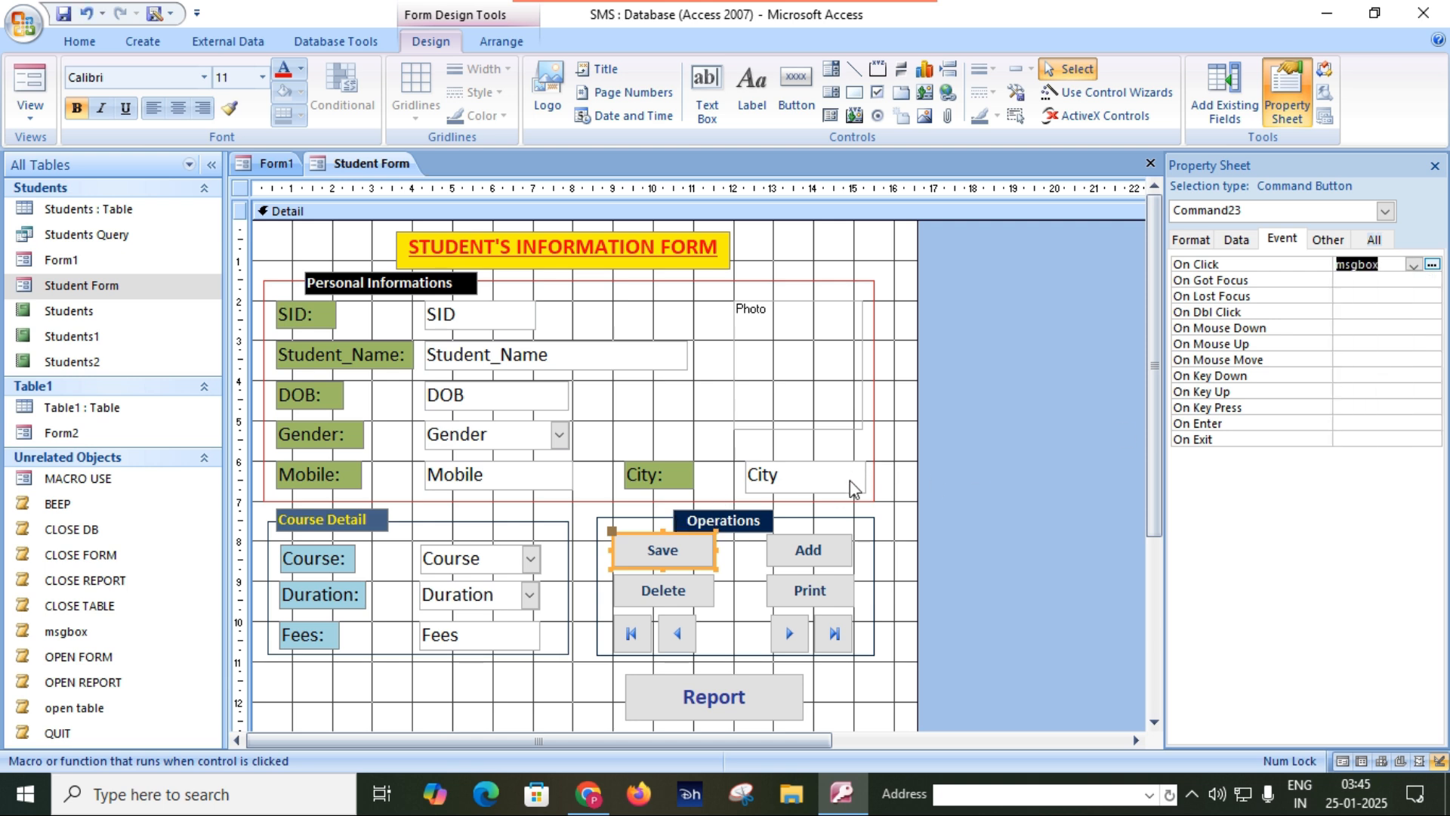
click(1436, 165)
click(1436, 164)
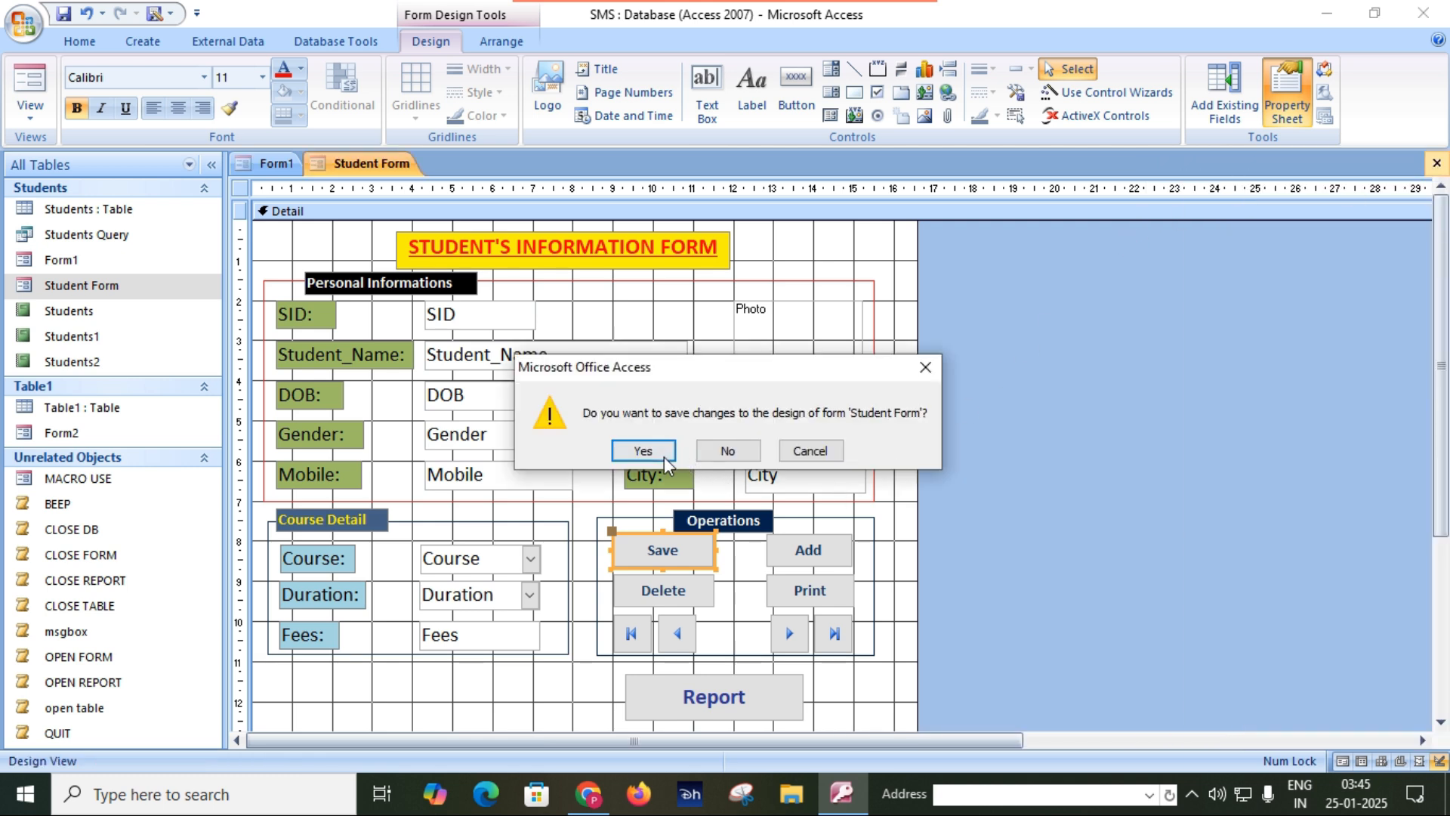
click(643, 451)
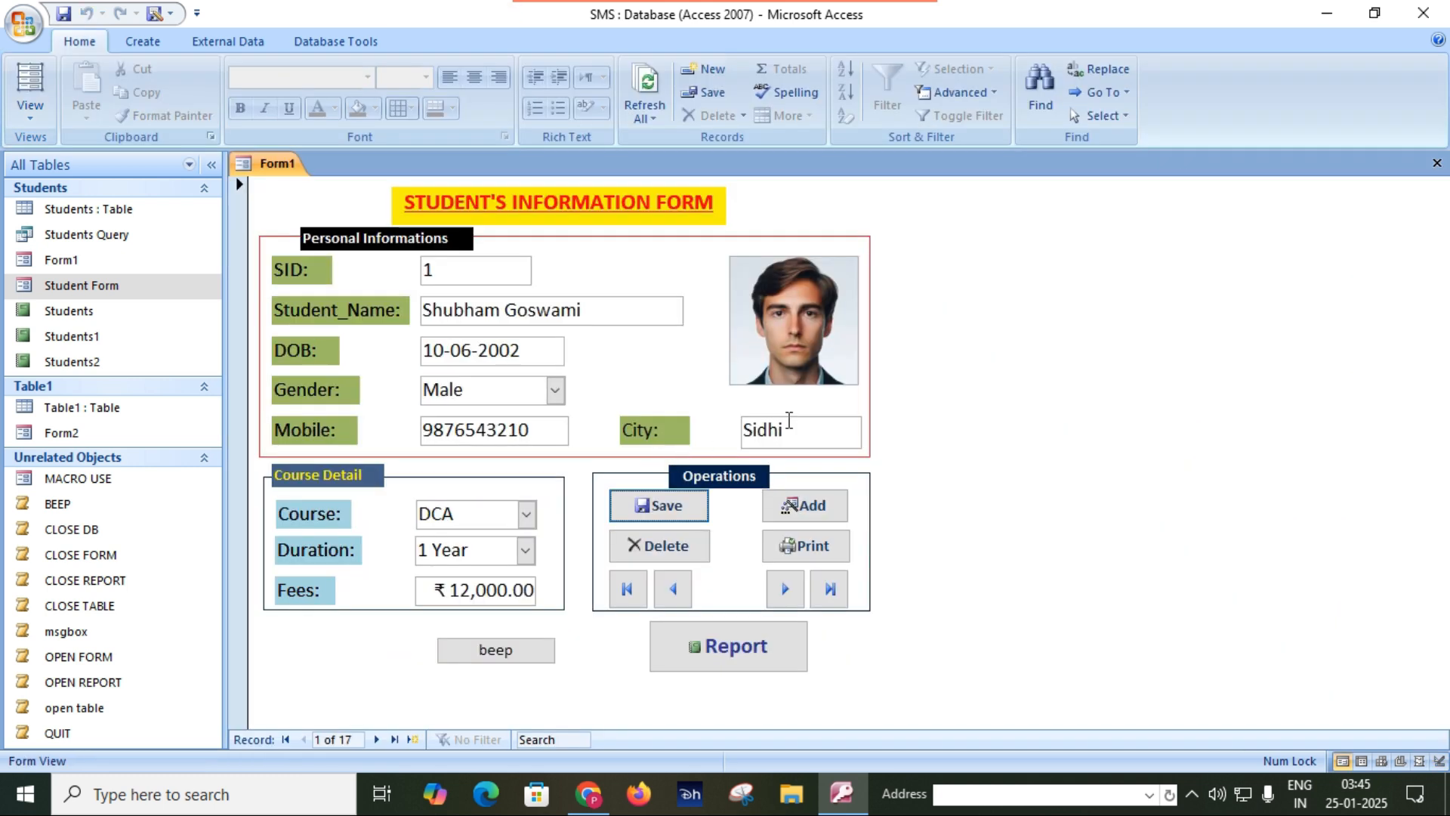
Reopen Student Form and test its Save button twice, dismissing the message box each time.
double_click(123, 291)
click(676, 515)
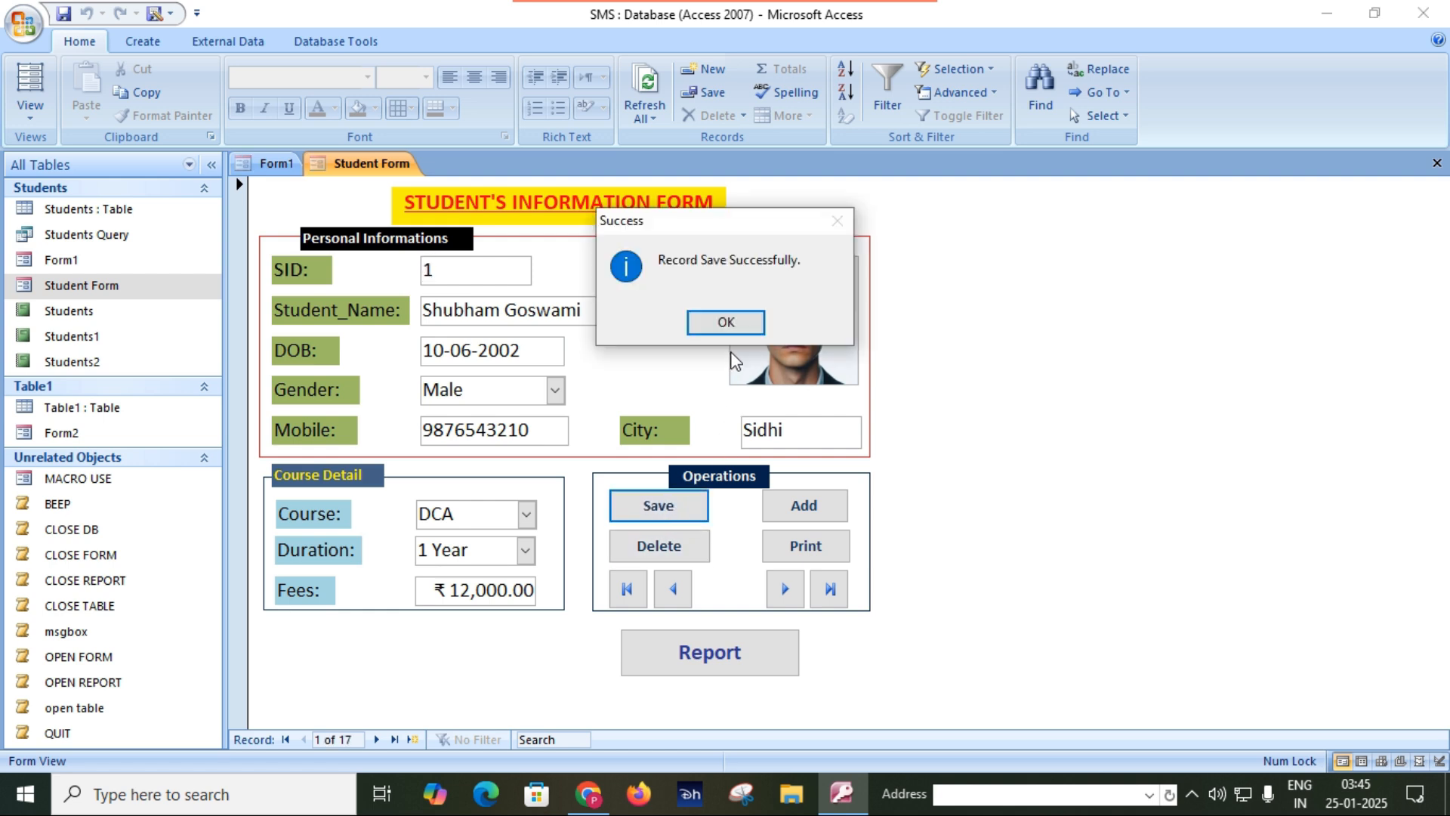
click(726, 323)
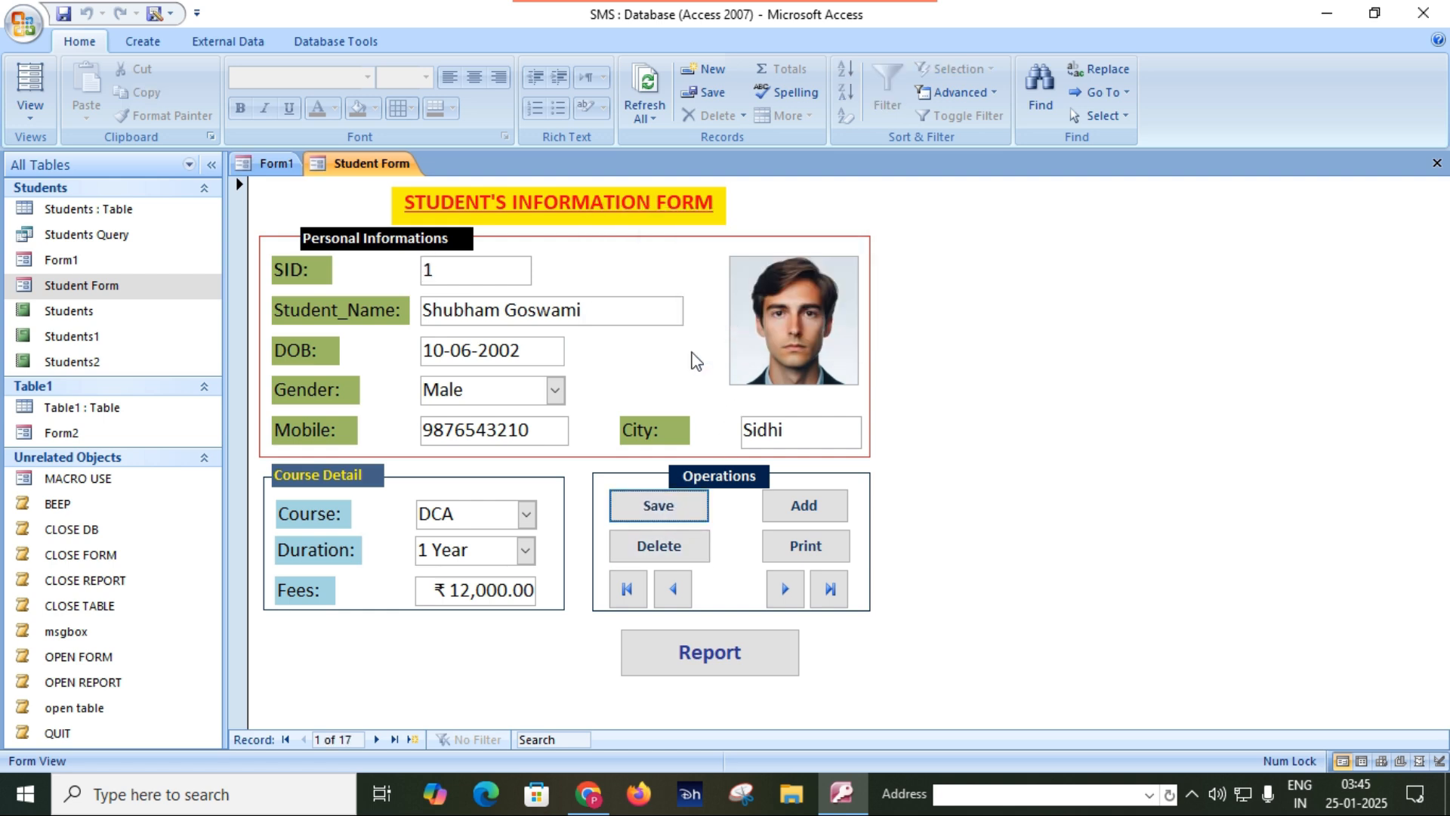
click(670, 517)
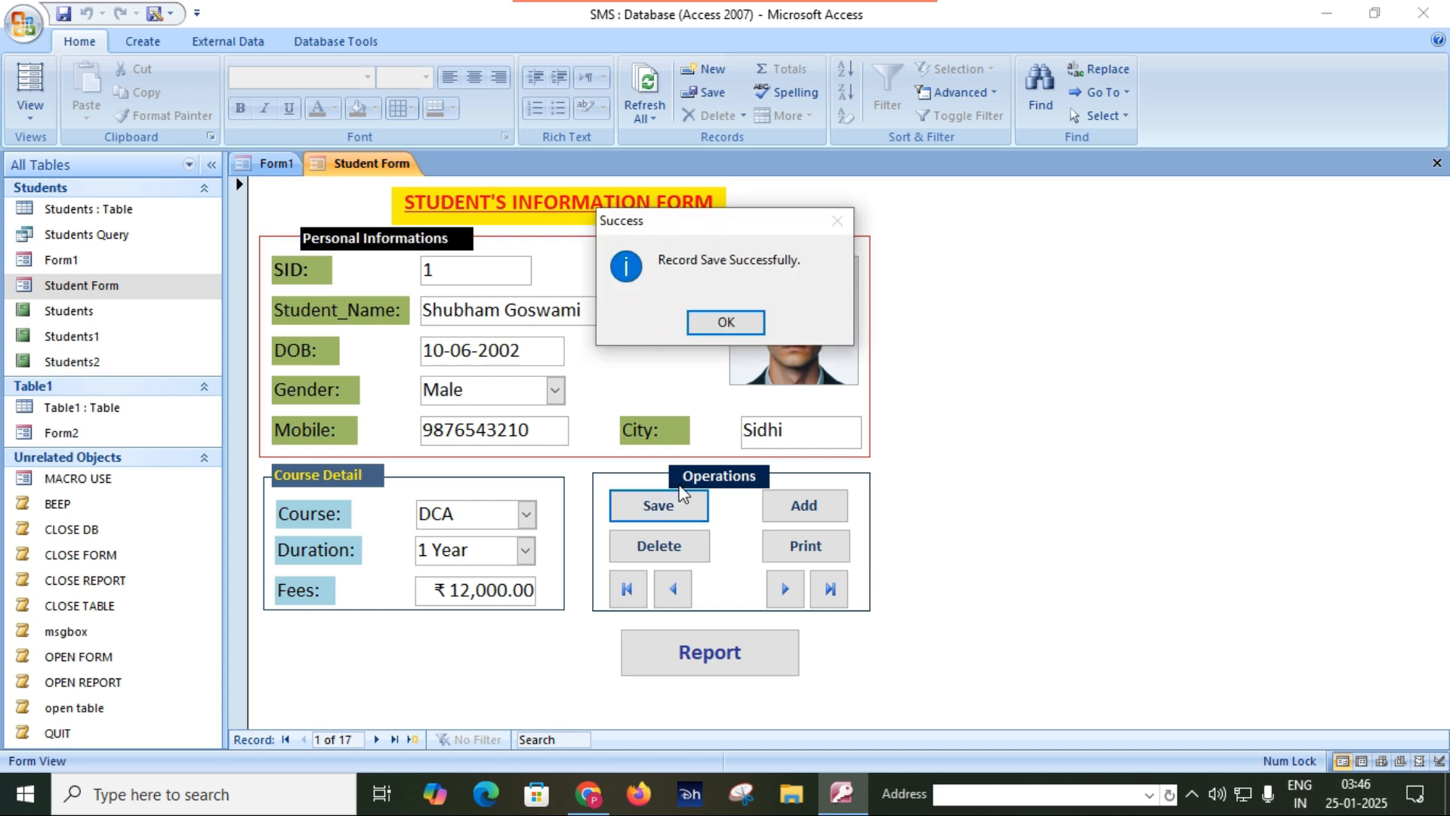
click(735, 327)
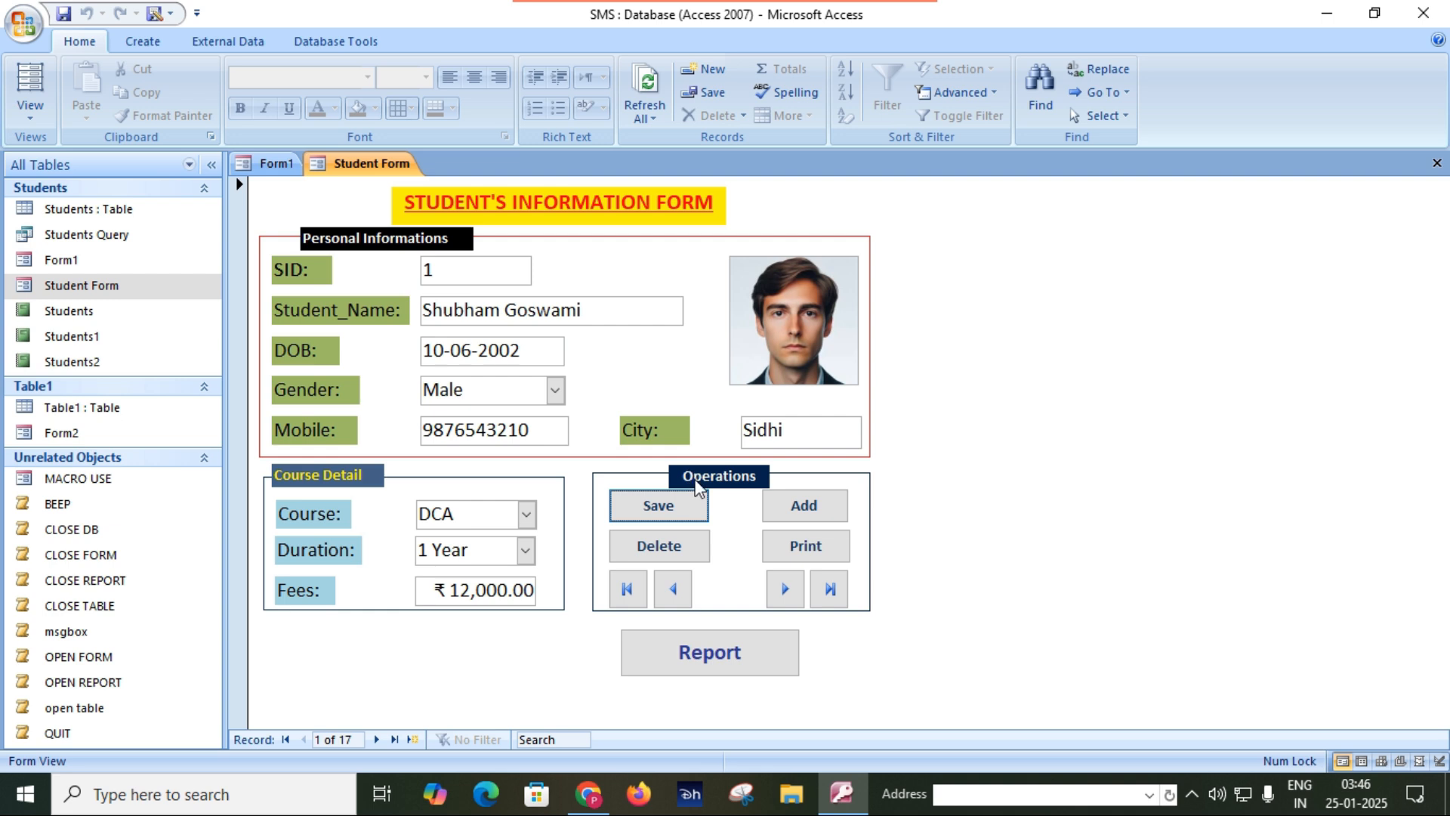
Start creating a new macro in the database.
click(117, 47)
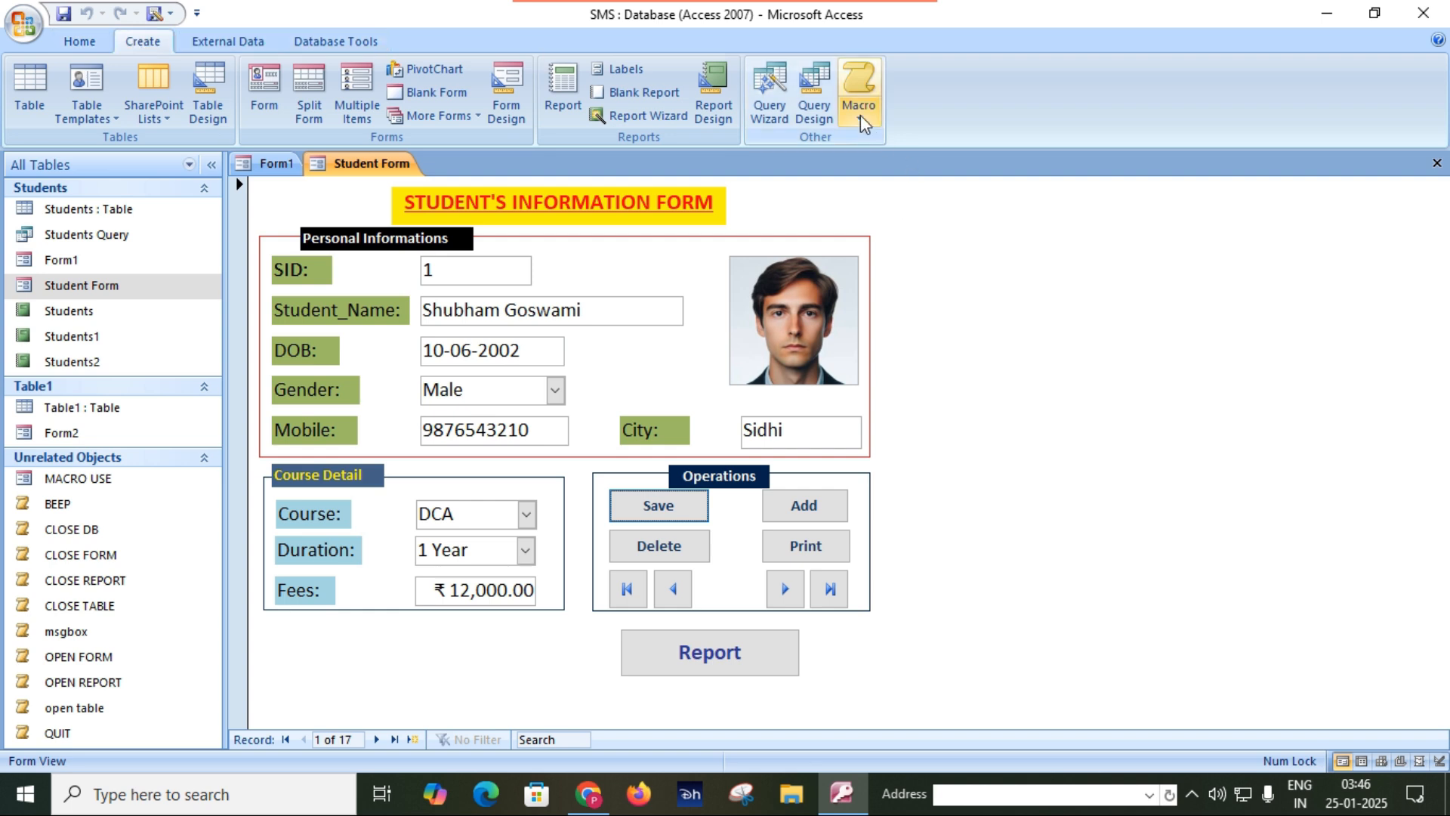